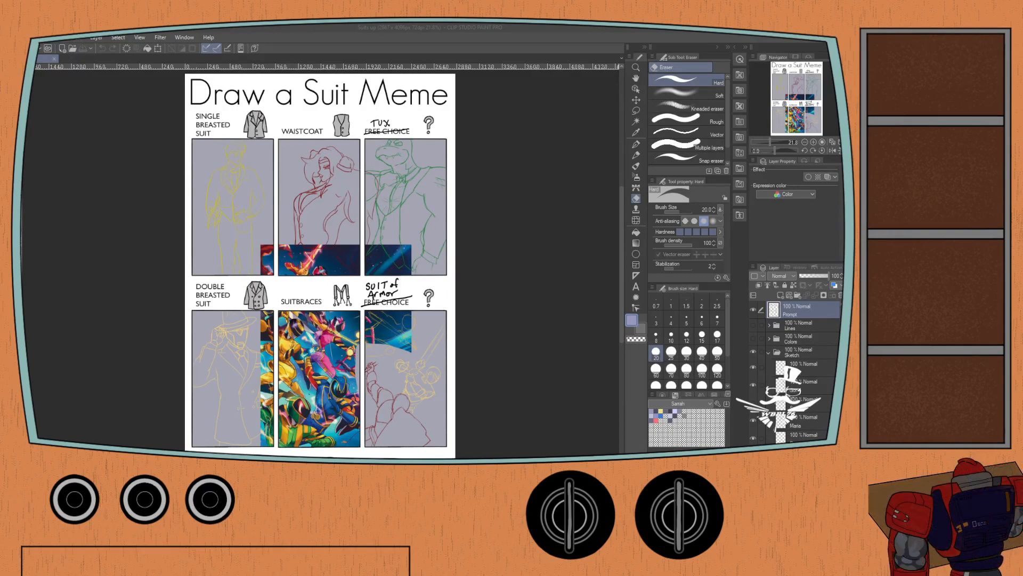
Hide the large group reference picture covering the panels, keeping only the purple armored figure reference over the Suit of Armor panel.
click(124, 303)
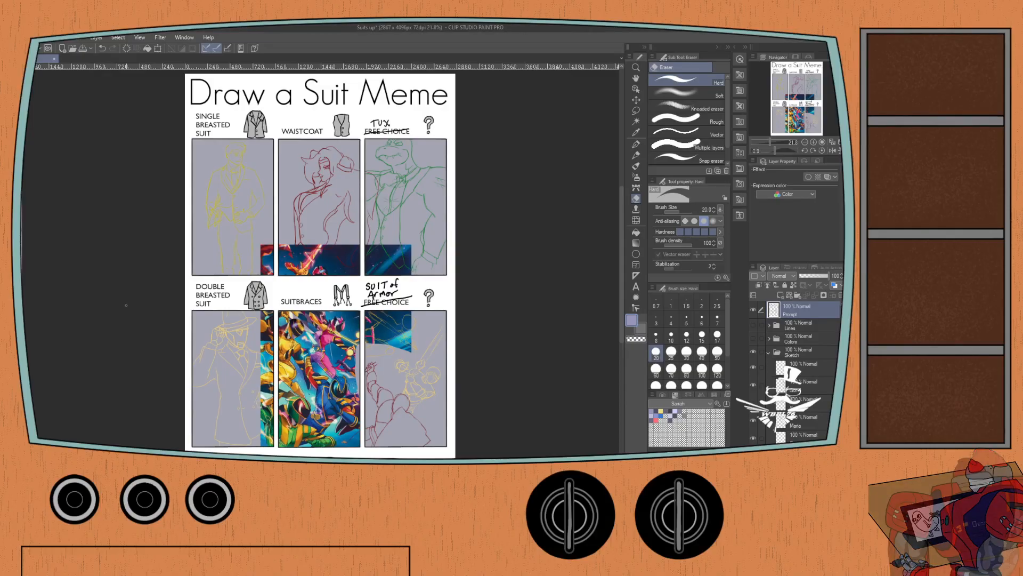
scroll(128, 310, up, 1)
drag(137, 349, 96, 302)
scroll(131, 251, up, 1)
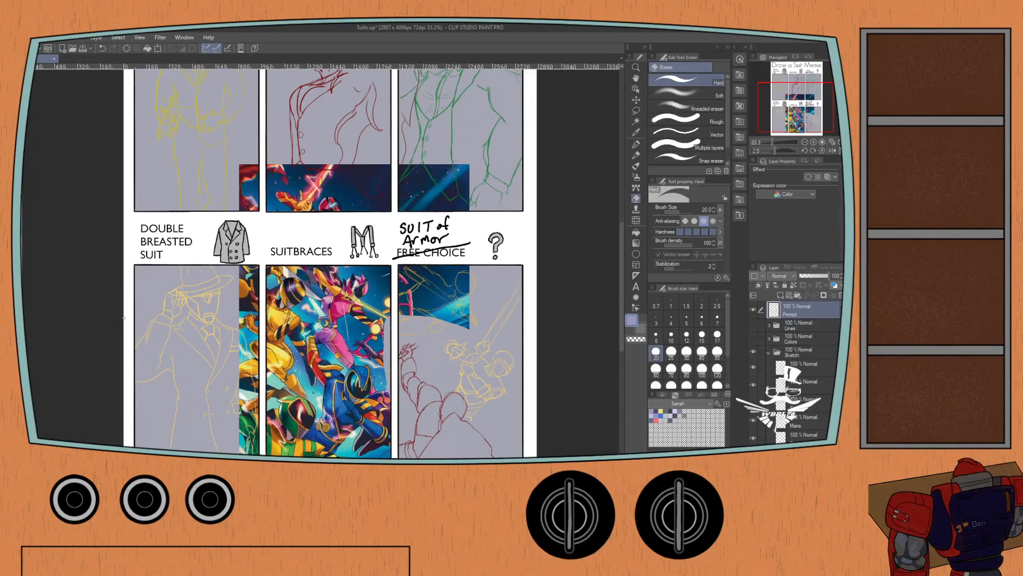
scroll(794, 373, down, 3)
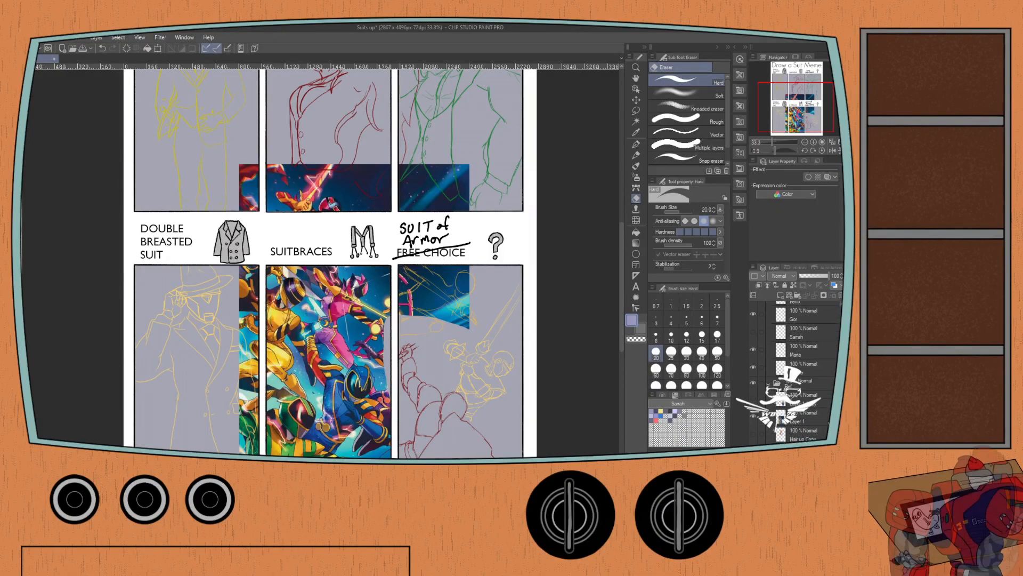
click(753, 416)
click(753, 415)
click(753, 400)
click(752, 399)
click(753, 399)
click(753, 417)
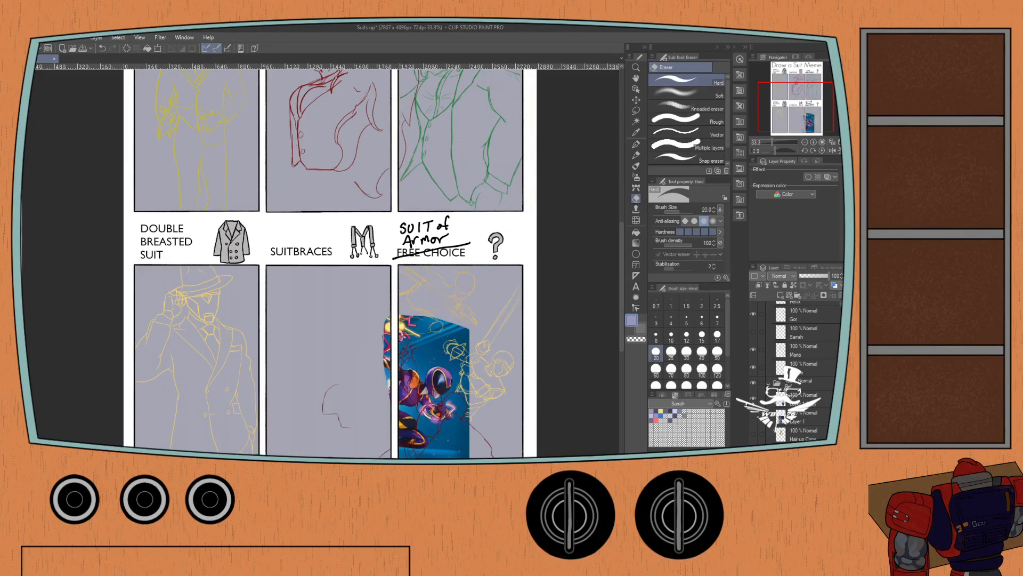
Toggle the purple figure reference off and on to compare it with the sketches in the Suit of Armor panel.
click(753, 399)
click(754, 399)
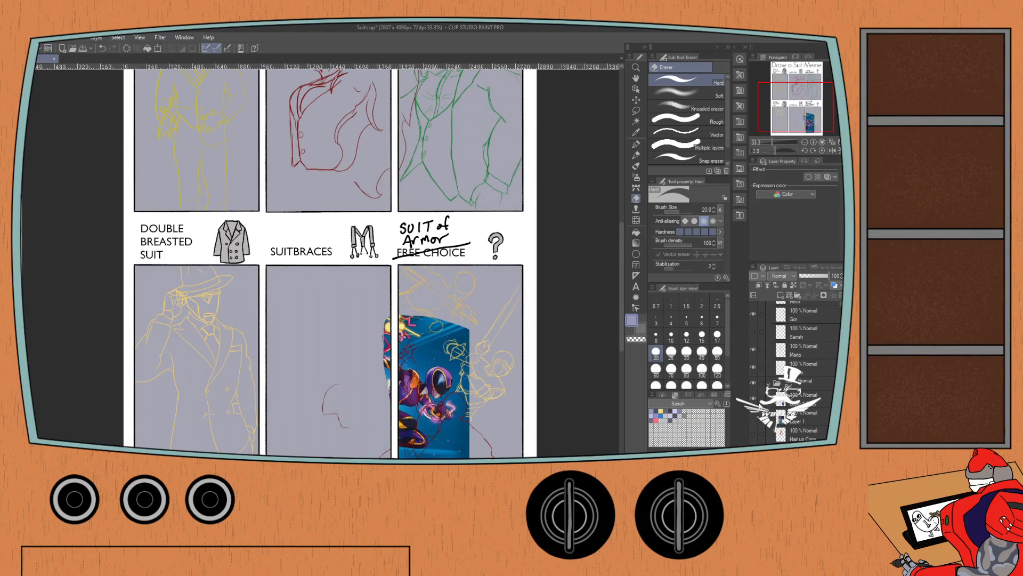
click(753, 399)
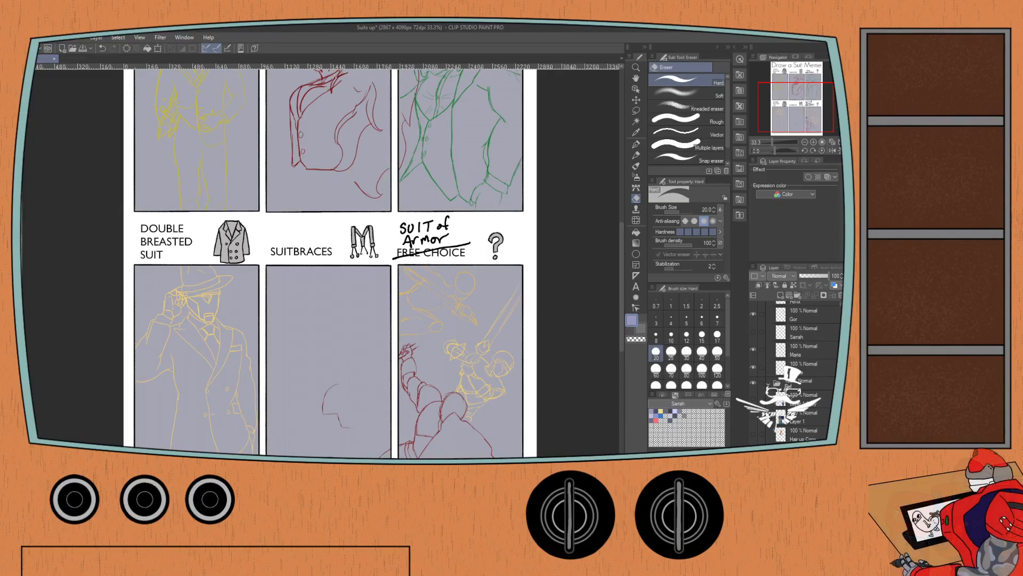
scroll(412, 301, up, 1)
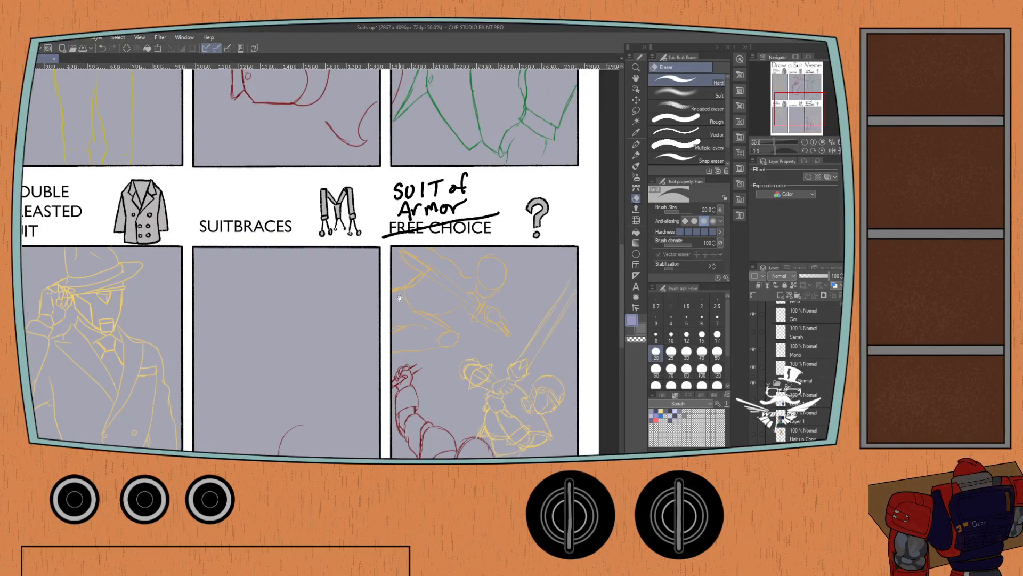
drag(412, 301, 406, 270)
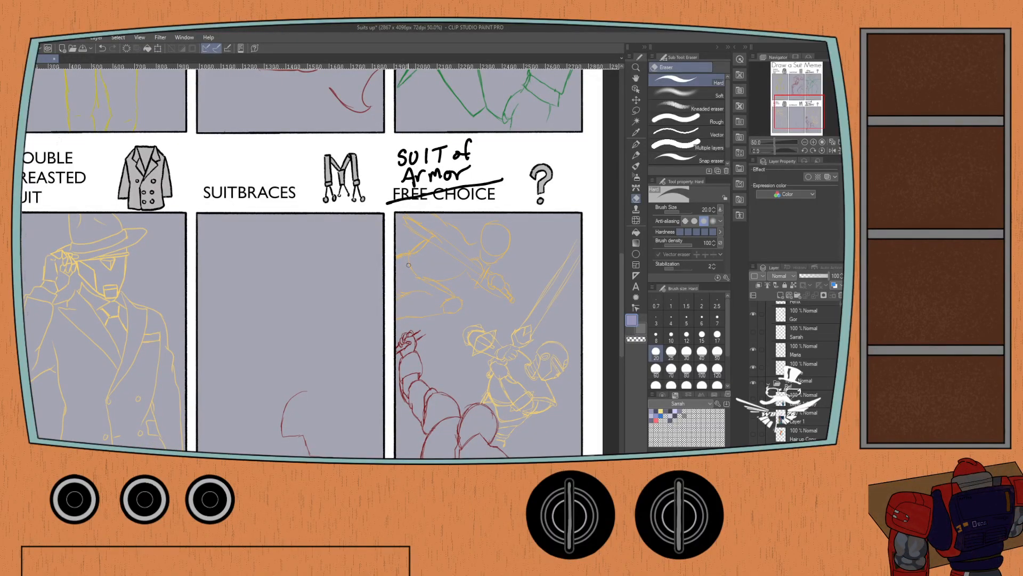
scroll(397, 258, up, 1)
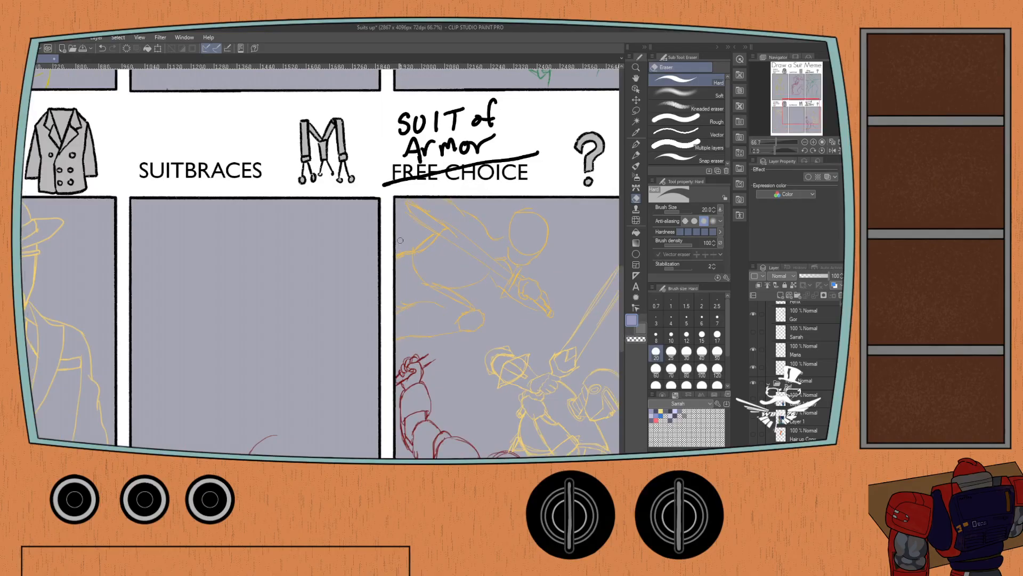
drag(349, 285, 339, 224)
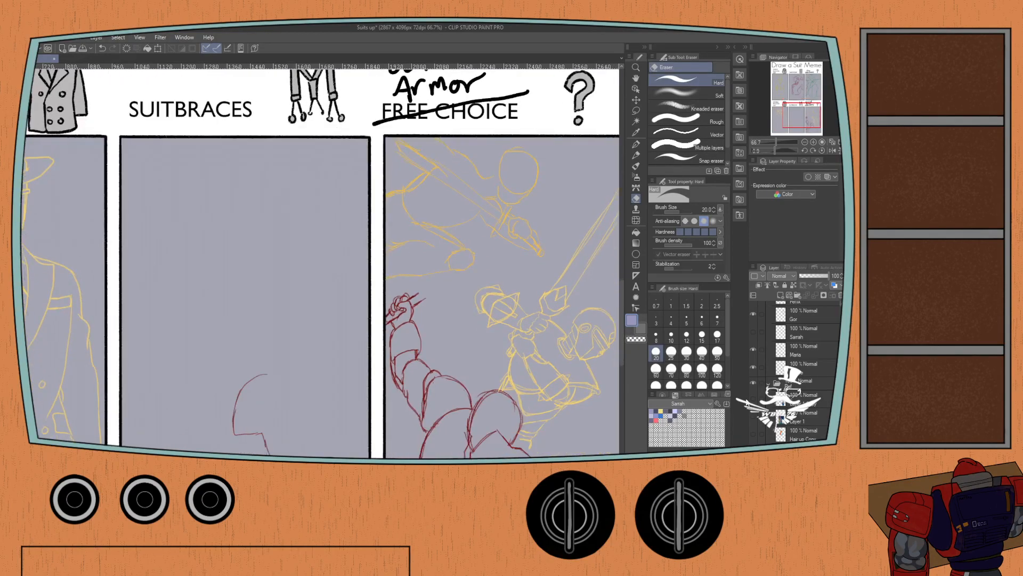
click(753, 398)
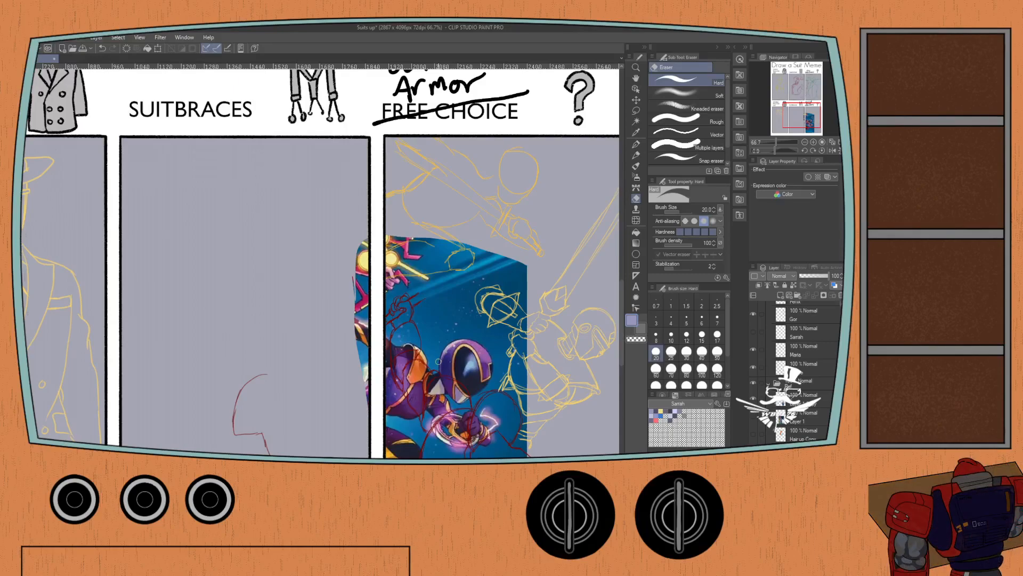
Select the sketch layer for the Suit of Armor panel and switch to the Mechanical pencil.
key(p)
key(p)
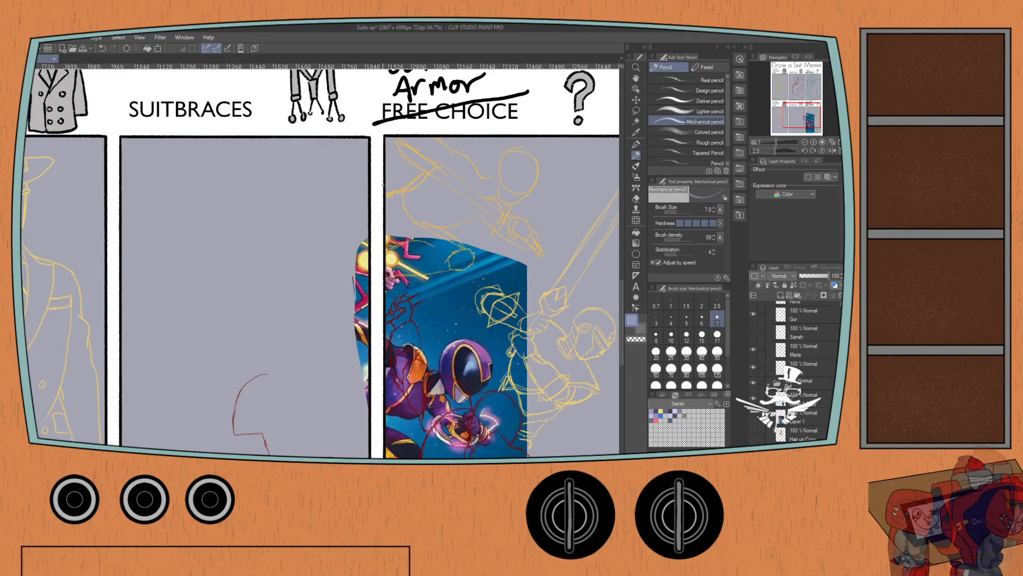
click(802, 367)
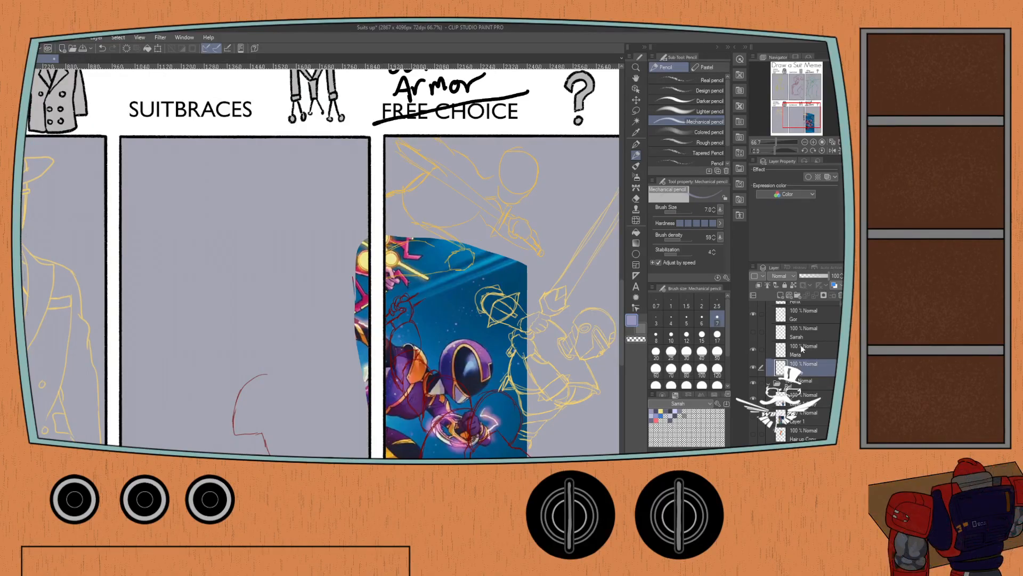
scroll(403, 175, up, 1)
drag(398, 181, 401, 205)
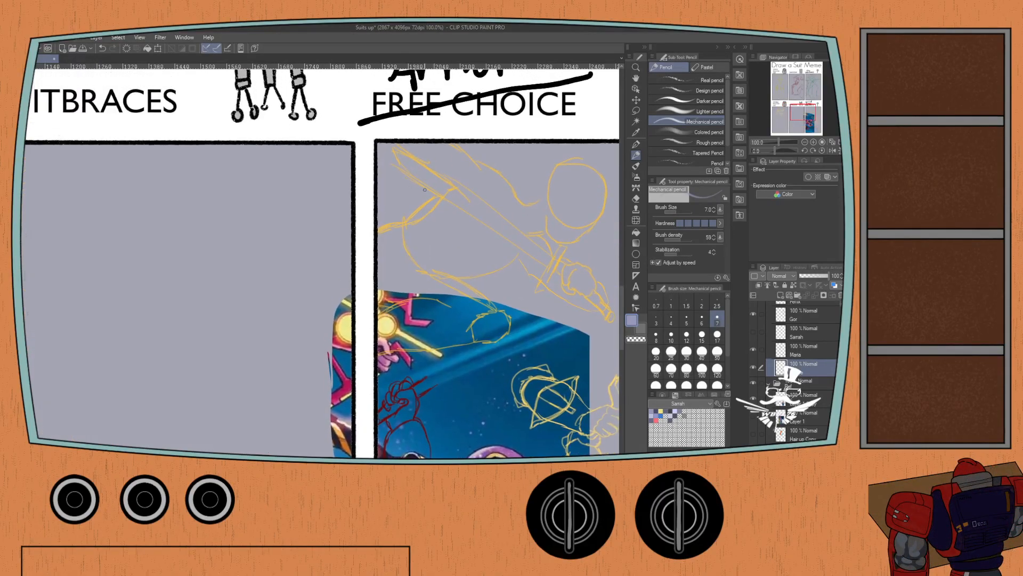
key(e)
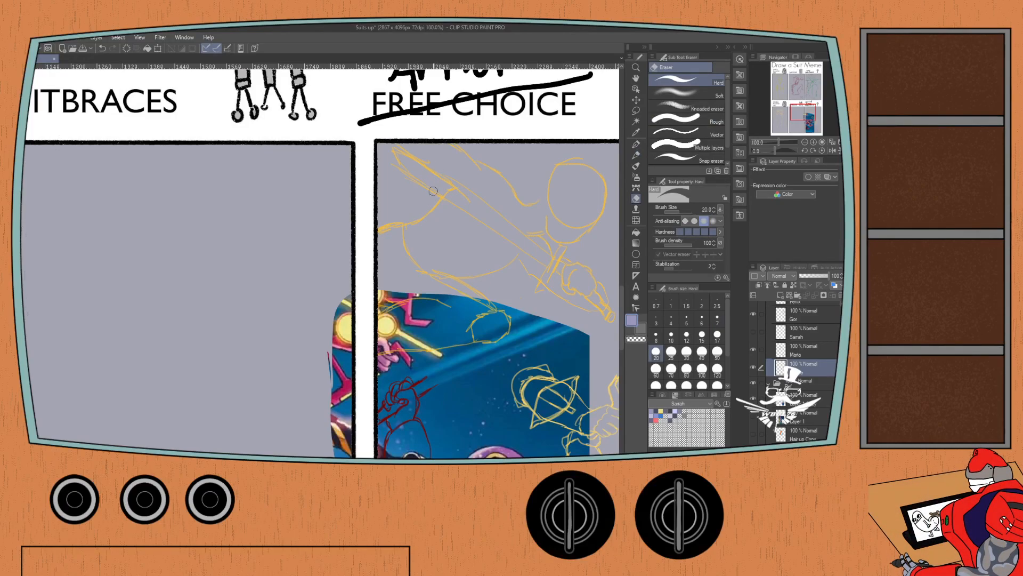
key(p)
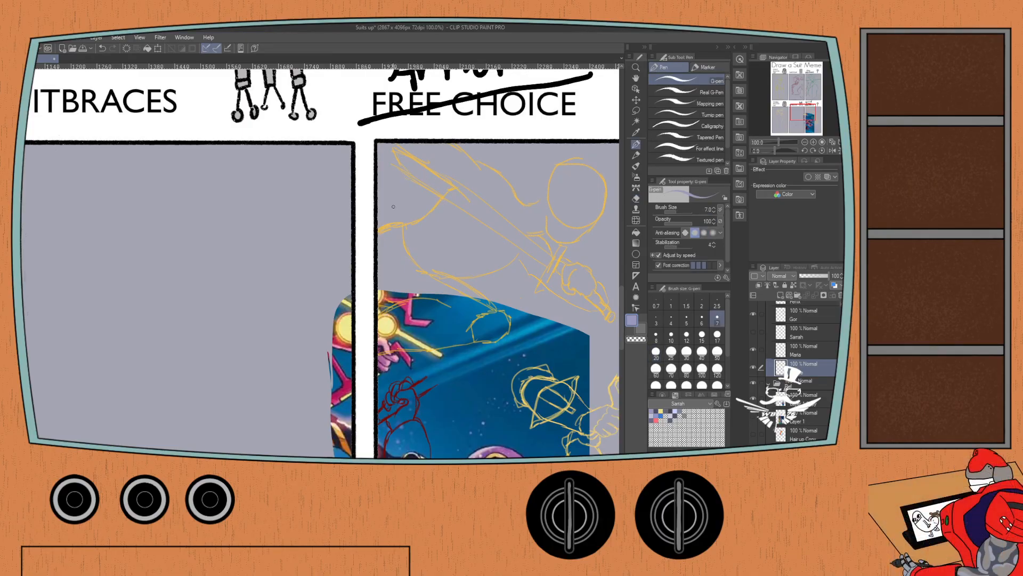
key(p)
mouse_move(412, 215)
mouse_down()
mouse_move(343, 189)
mouse_move(349, 203)
mouse_up()
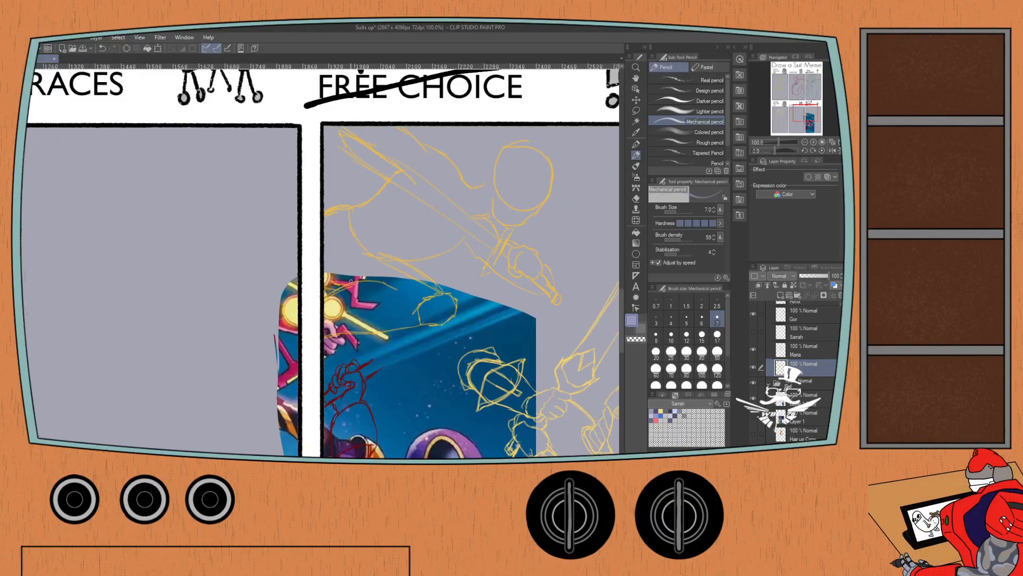
Hide the purple figure reference and fill the panels' background with dark gray.
click(753, 368)
click(753, 368)
click(752, 414)
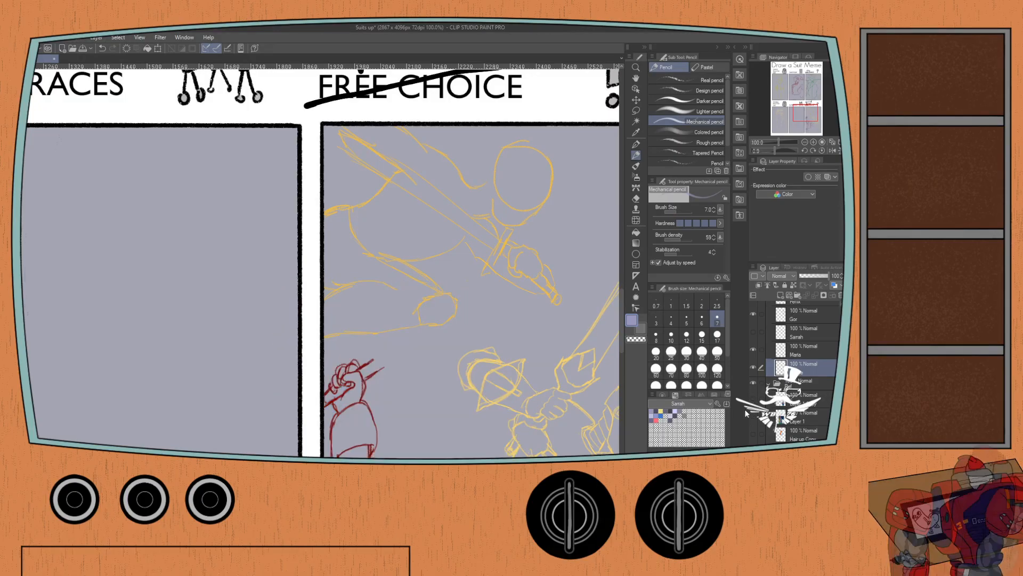
key(x)
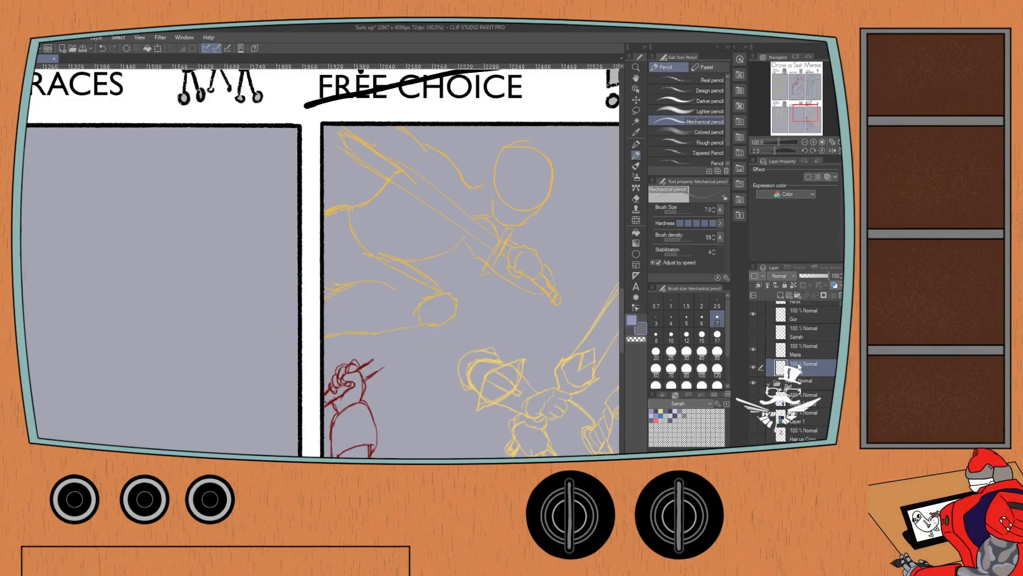
scroll(814, 350, up, 3)
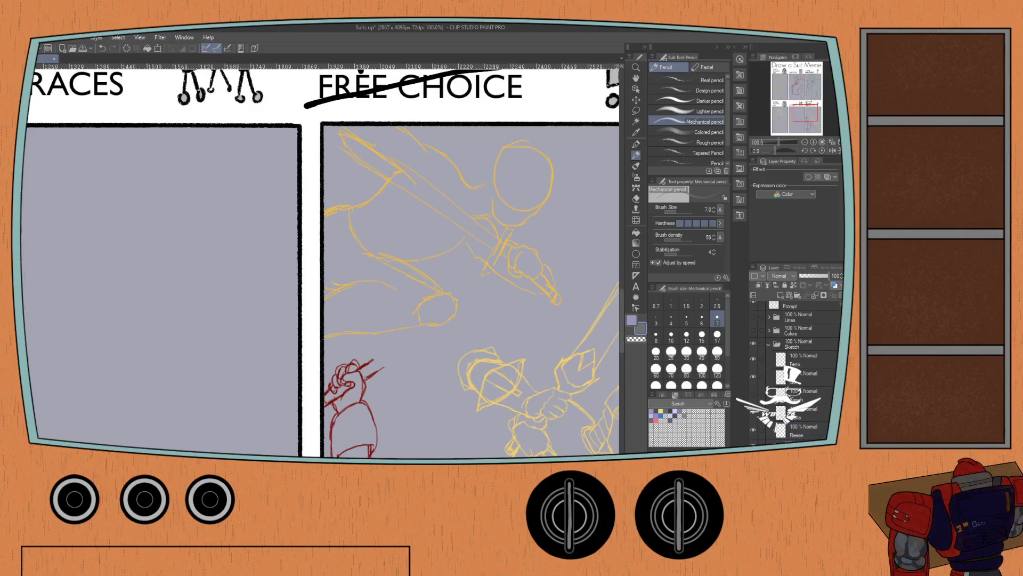
key(g)
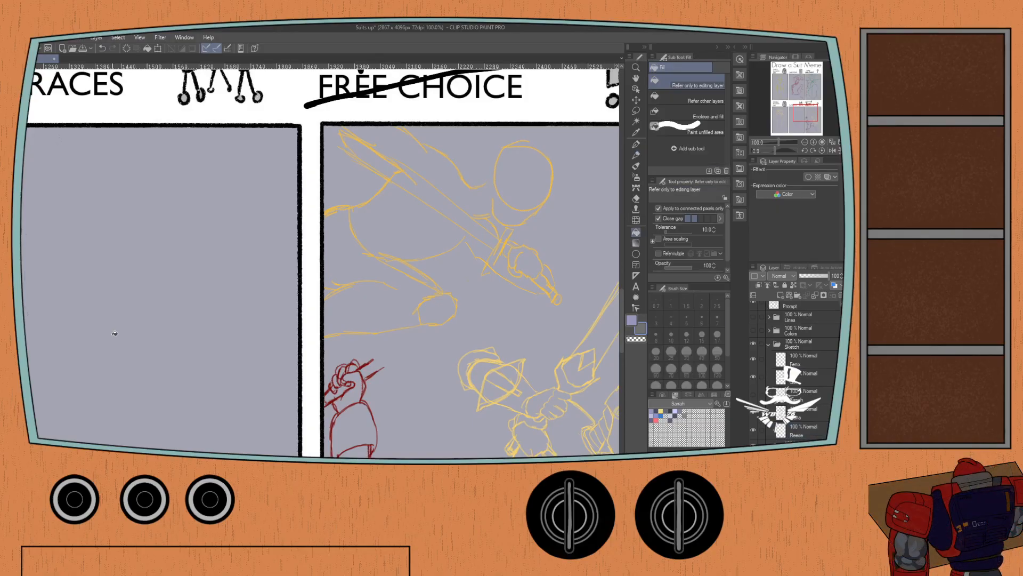
click(111, 321)
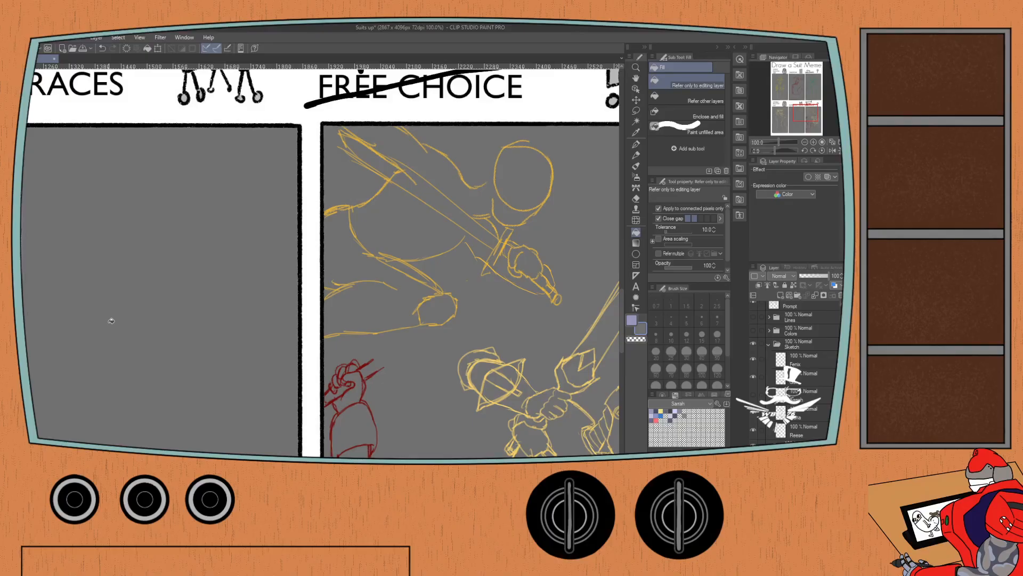
Show the purple figure reference again and move it slightly up and to the right within the Suit of Armor panel.
key(p)
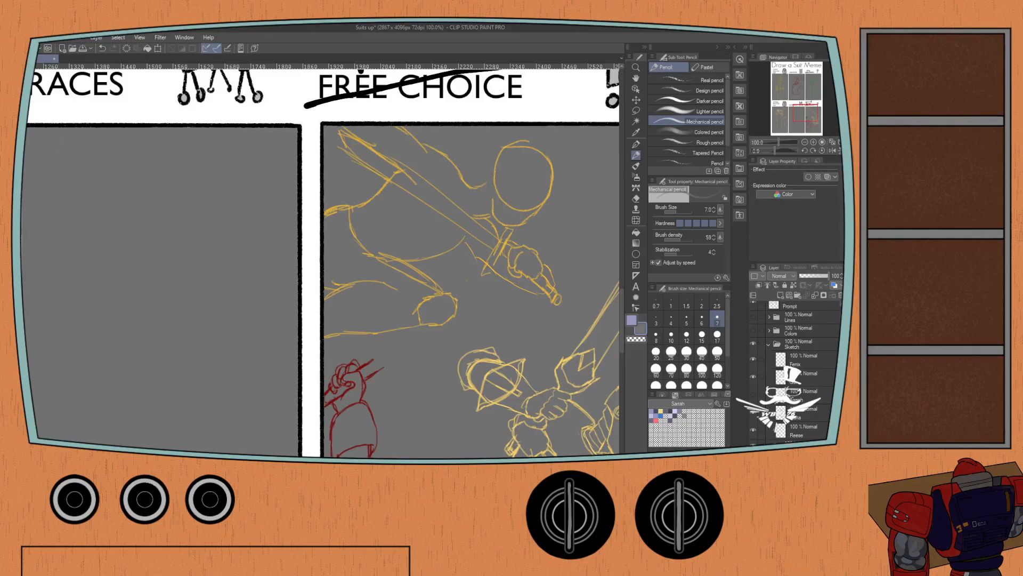
click(753, 464)
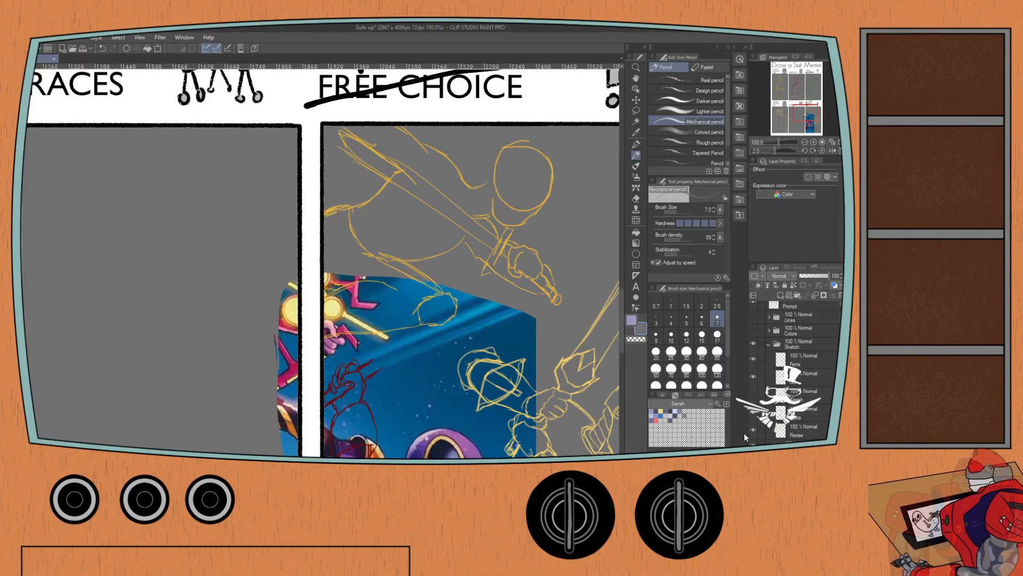
mouse_move(236, 364)
mouse_down()
mouse_move(222, 193)
mouse_move(230, 192)
mouse_up()
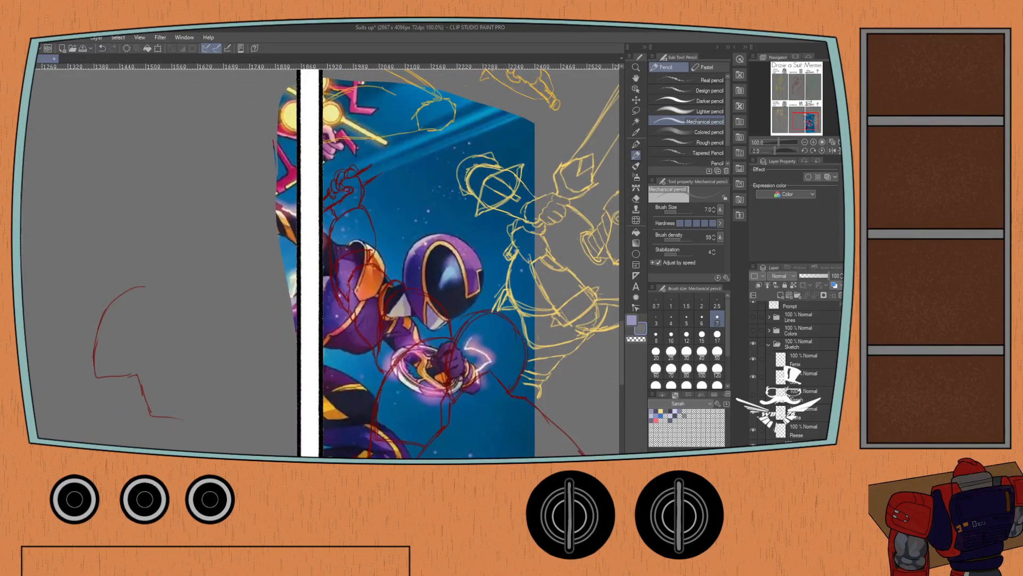
key(ctrl+t)
drag(356, 364, 388, 329)
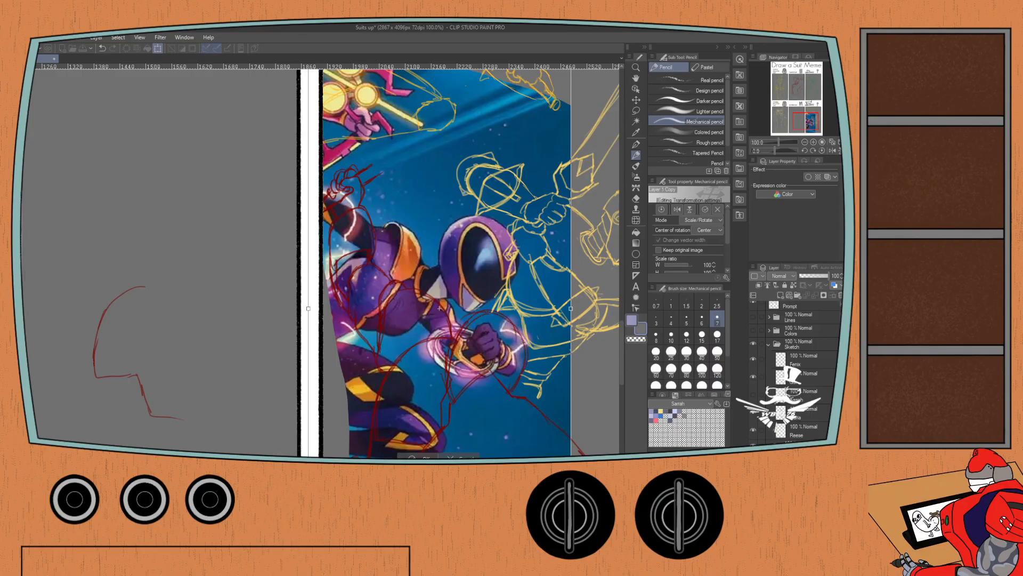
key(Return)
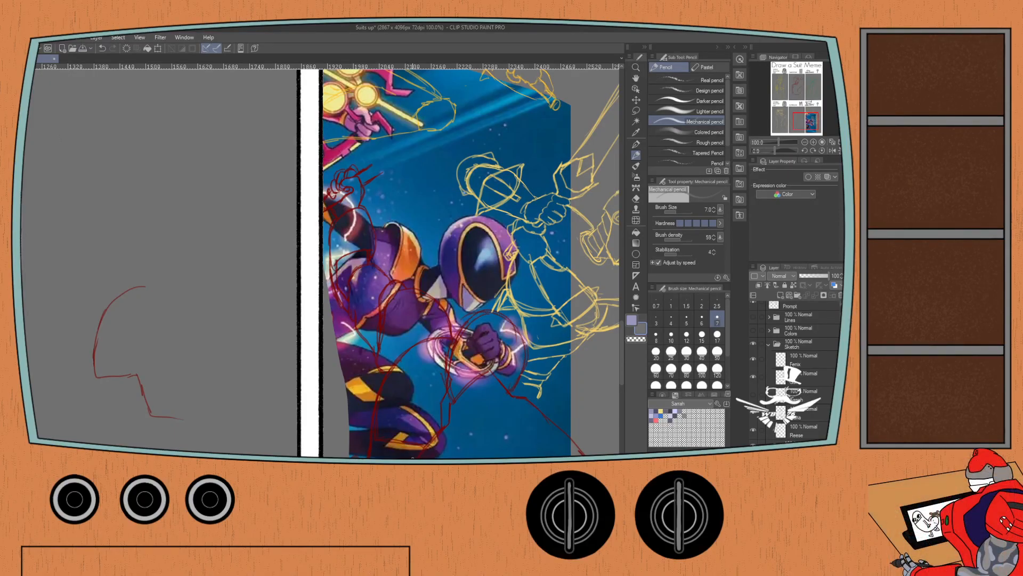
Hide the red sketch and the lower yellow knight sketch, and shift the purple figure reference further up and right.
click(753, 420)
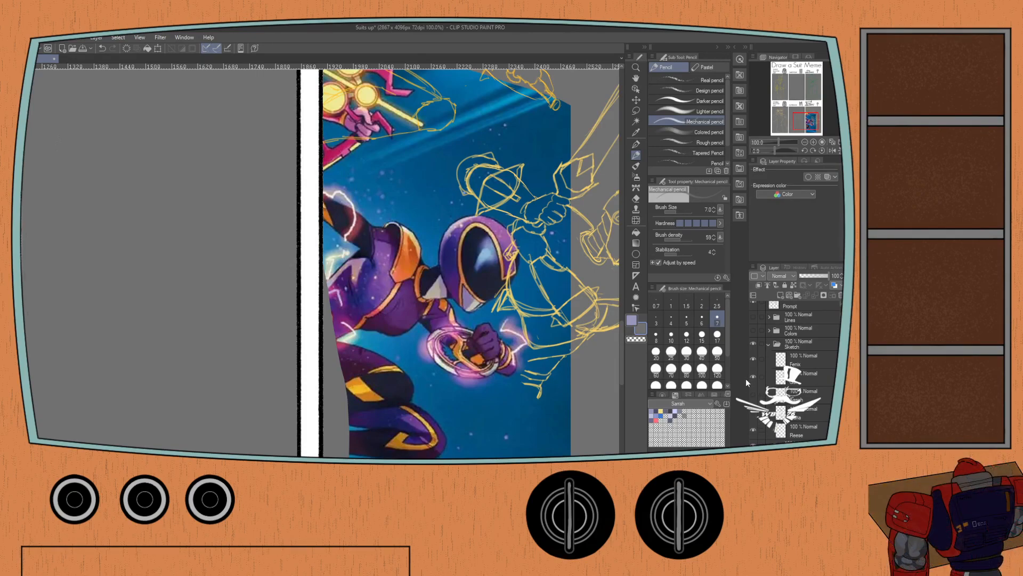
click(753, 359)
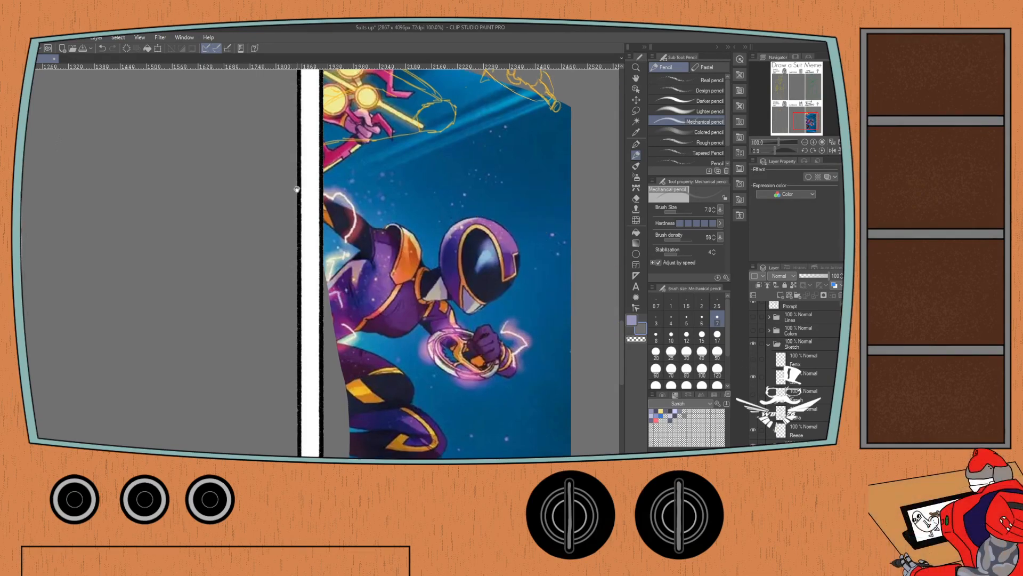
drag(297, 187, 299, 289)
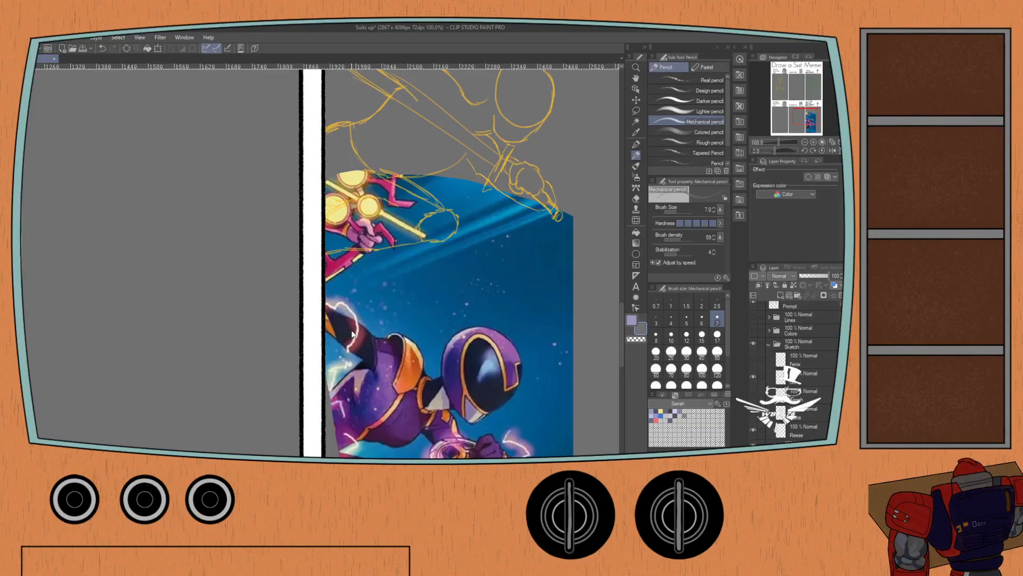
key(ctrl+t)
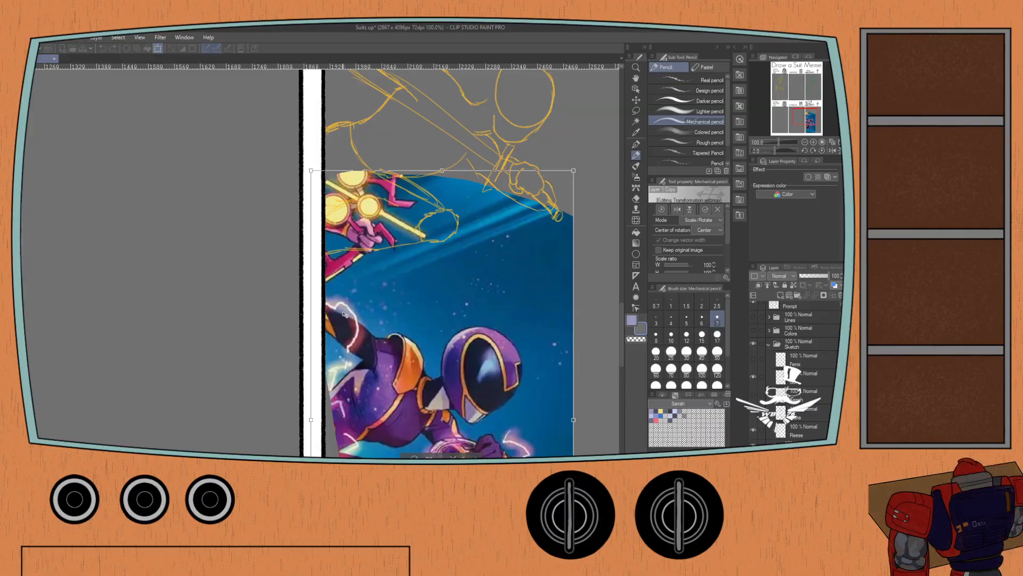
drag(349, 314, 363, 278)
key(Return)
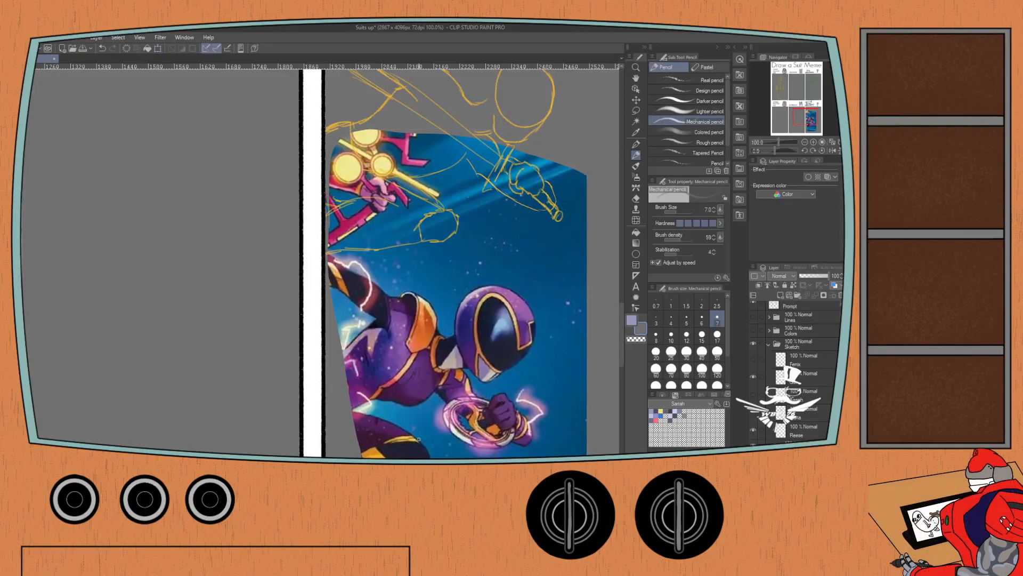
Lasso the reference picture's area above and around the purple figure's helmet and delete it.
key(m)
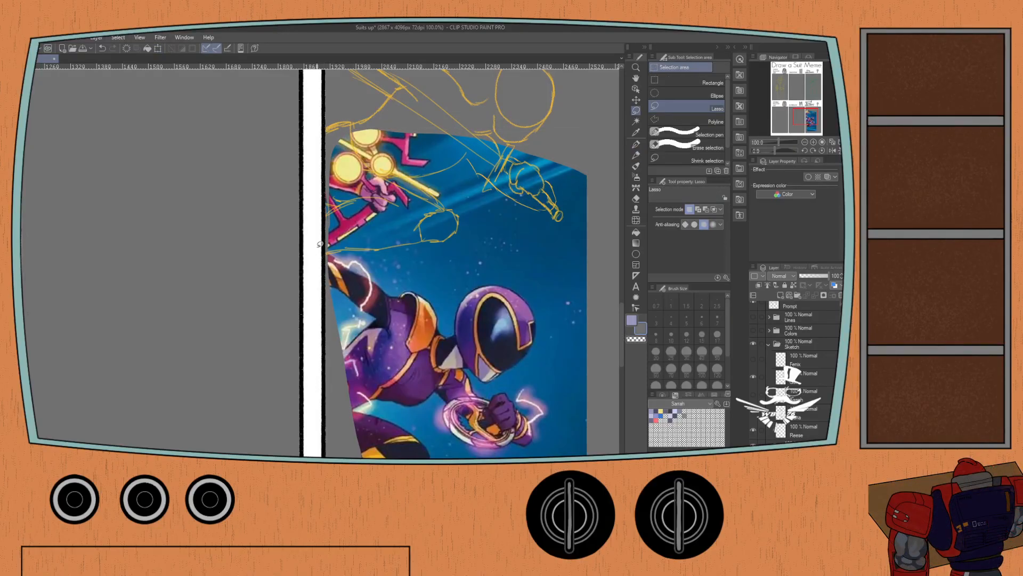
mouse_move(319, 247)
mouse_down()
mouse_move(422, 286)
mouse_move(447, 325)
mouse_move(466, 286)
mouse_move(513, 276)
mouse_move(536, 294)
mouse_move(546, 322)
mouse_move(537, 377)
mouse_move(579, 384)
mouse_move(613, 278)
mouse_move(607, 169)
mouse_move(512, 109)
mouse_move(394, 91)
mouse_move(305, 127)
mouse_move(277, 203)
mouse_move(307, 258)
mouse_up()
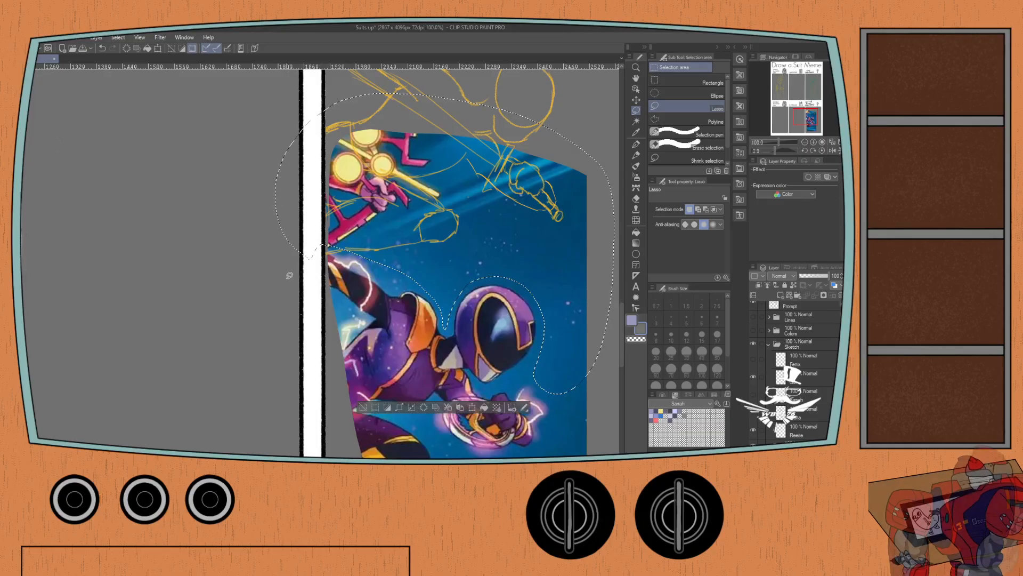
key(Delete)
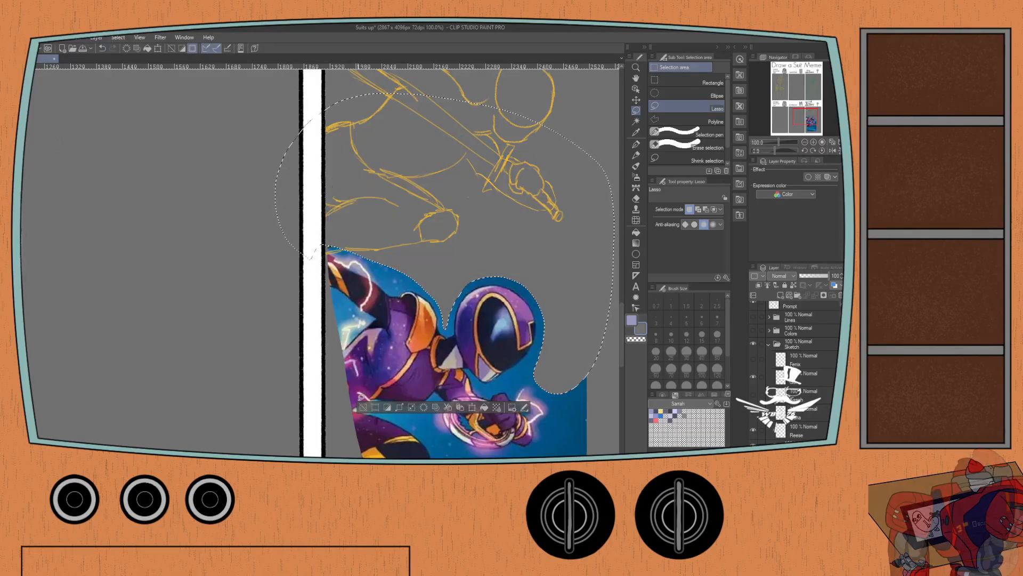
Lasso the reference picture's blue background below and in front of the purple figure, delete it, and clear the selection.
key(ctrl+d)
drag(307, 341, 283, 245)
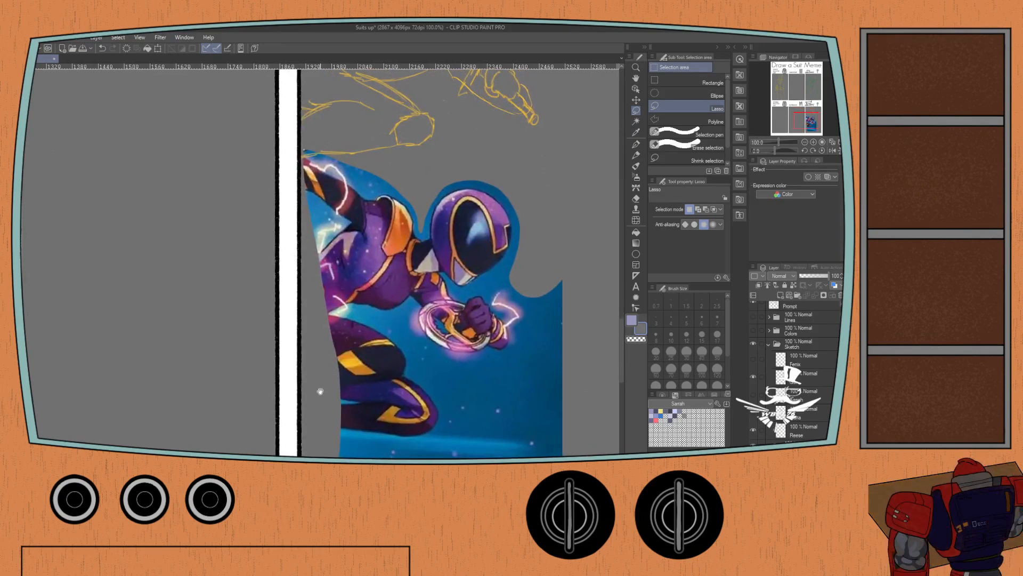
scroll(321, 391, down, 1)
mouse_move(335, 396)
mouse_down()
mouse_move(417, 402)
mouse_move(442, 390)
mouse_move(439, 364)
mouse_move(395, 300)
mouse_move(341, 273)
mouse_move(389, 277)
mouse_move(413, 266)
mouse_move(429, 305)
mouse_move(478, 319)
mouse_move(510, 308)
mouse_move(514, 291)
mouse_move(487, 259)
mouse_move(464, 254)
mouse_move(506, 220)
mouse_move(559, 218)
mouse_move(581, 339)
mouse_move(568, 454)
mouse_move(469, 458)
mouse_move(316, 421)
mouse_move(289, 338)
mouse_up()
mouse_move(488, 410)
mouse_down()
mouse_move(544, 418)
mouse_move(546, 312)
mouse_up()
key(Delete)
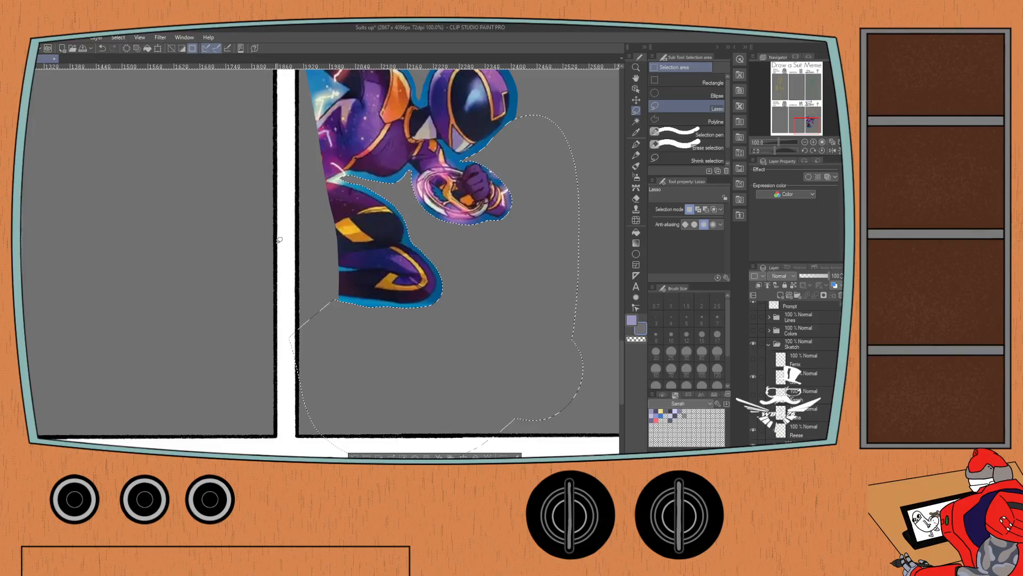
click(355, 457)
drag(269, 187, 268, 351)
scroll(268, 350, up, 5)
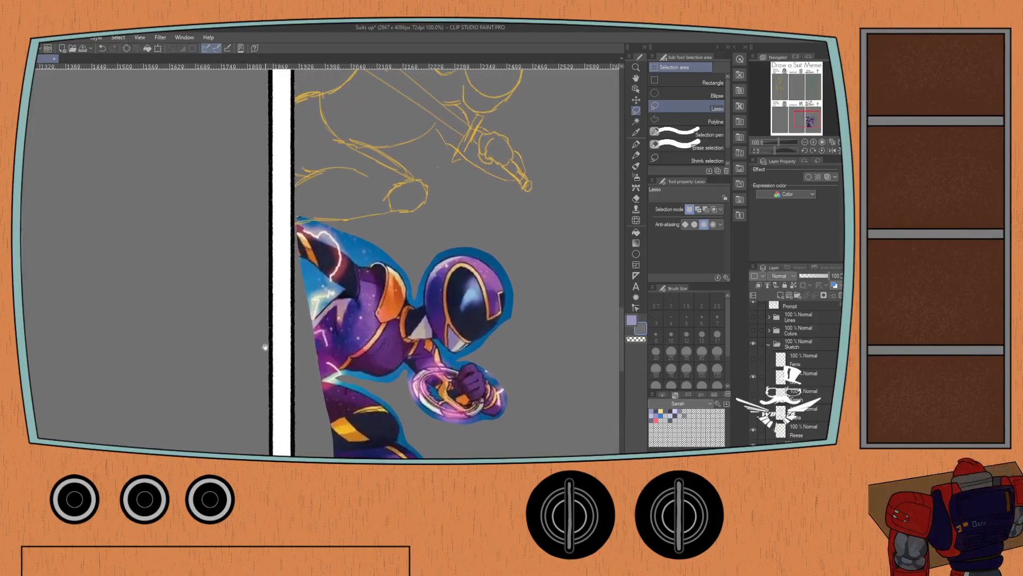
Move the purple figure reference up and to the right so it sits beside the yellow knight sketch.
key(ctrl+t)
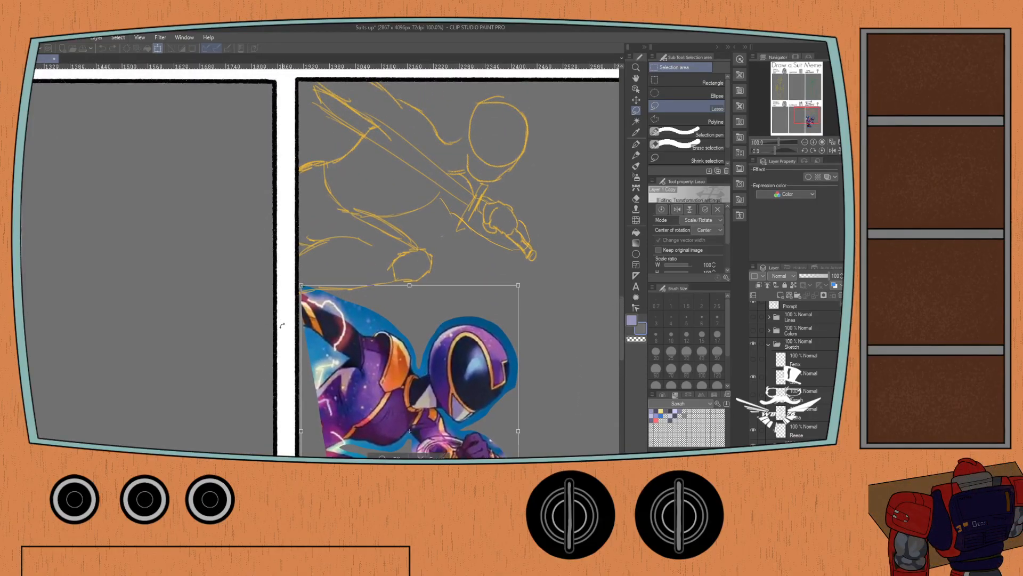
drag(349, 367, 176, 156)
drag(165, 240, 445, 276)
drag(324, 224, 345, 264)
mouse_move(422, 328)
mouse_down()
mouse_move(437, 334)
mouse_move(437, 378)
mouse_move(448, 302)
mouse_move(426, 329)
mouse_move(439, 332)
mouse_up()
click(484, 449)
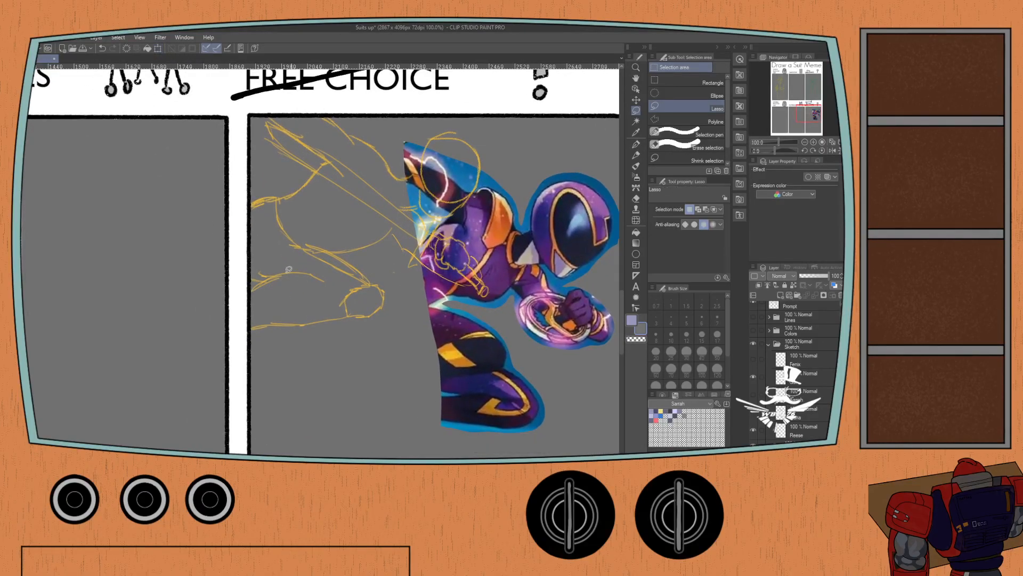
Take the Mechanical pencil and pick the yellow-orange color from the Reese color set.
key(p)
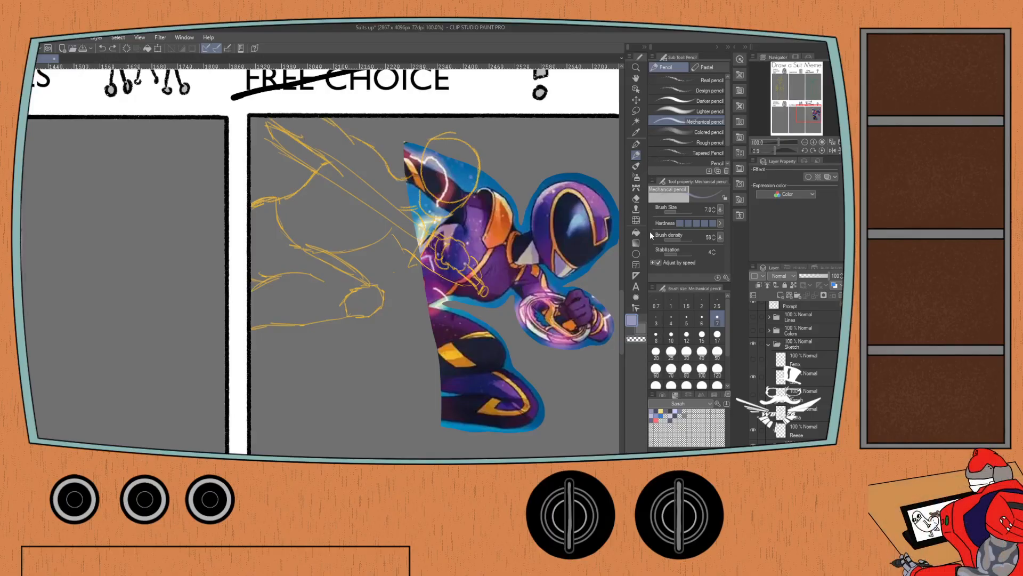
click(655, 261)
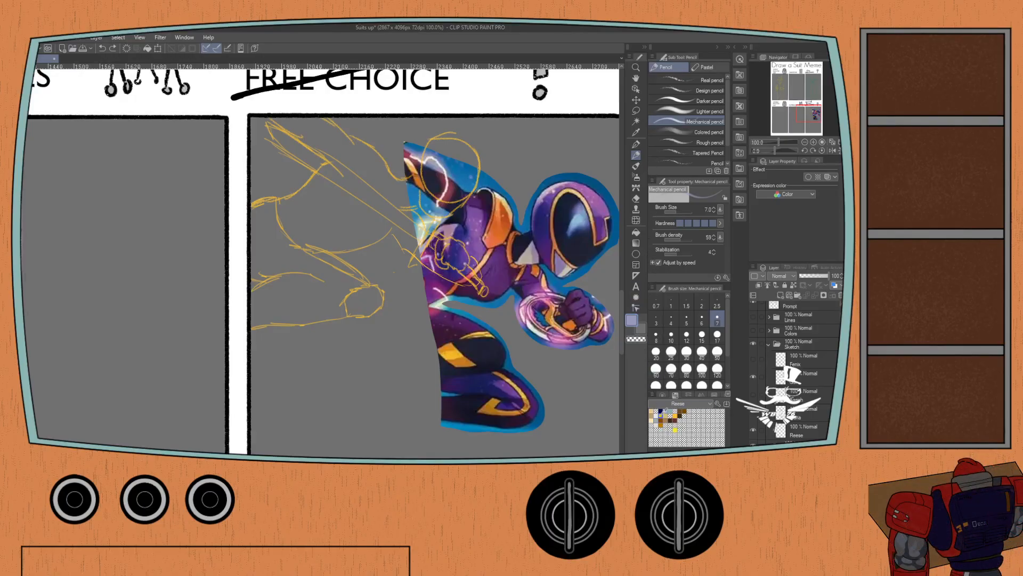
click(677, 412)
Try to sketch curved strokes in the empty space below the knight's fist.
drag(357, 363, 326, 429)
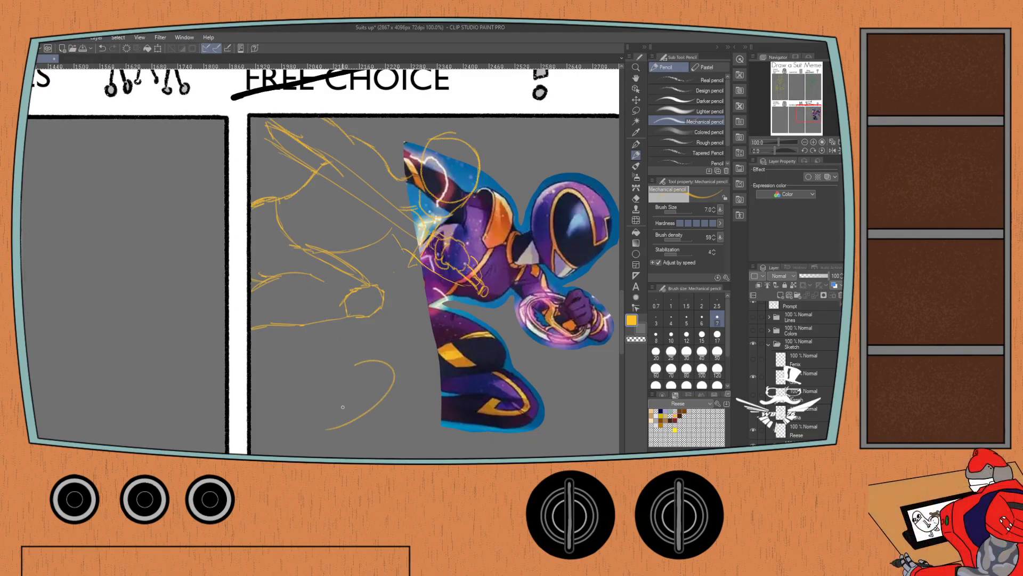
mouse_move(389, 389)
mouse_down()
mouse_move(412, 429)
mouse_move(366, 452)
mouse_up()
drag(389, 413, 346, 432)
key(ctrl+z)
key(ctrl+z)
key(ctrl+z)
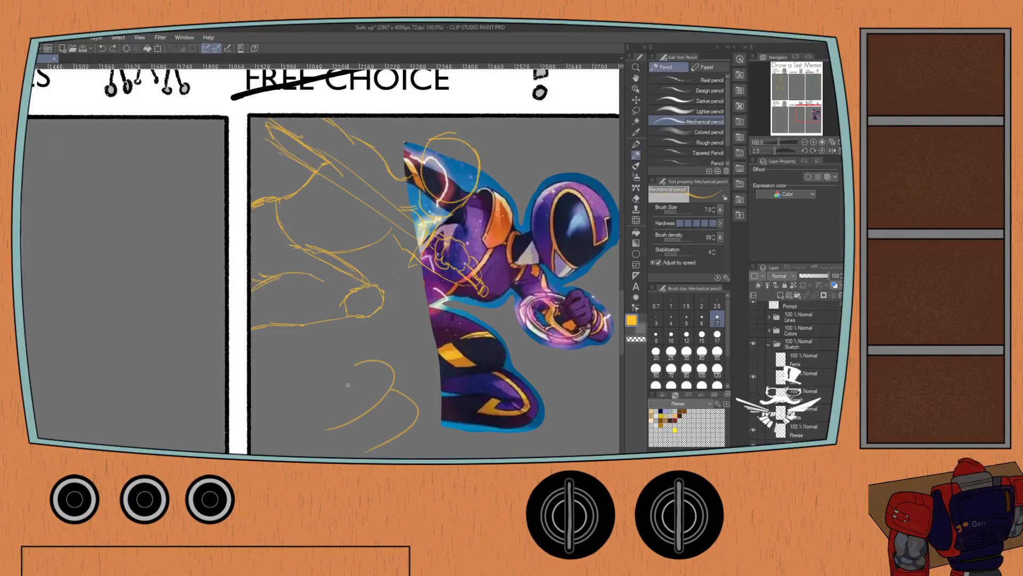
Try to sketch the knight's bent leg with strokes over and beside the purple figure's lower legs.
mouse_move(409, 302)
mouse_down()
mouse_move(420, 308)
mouse_move(427, 385)
mouse_move(409, 388)
mouse_up()
drag(459, 337, 406, 367)
drag(499, 366, 429, 421)
drag(507, 390, 429, 407)
key(ctrl+z)
drag(500, 393, 402, 398)
drag(424, 350, 377, 337)
key(ctrl+z)
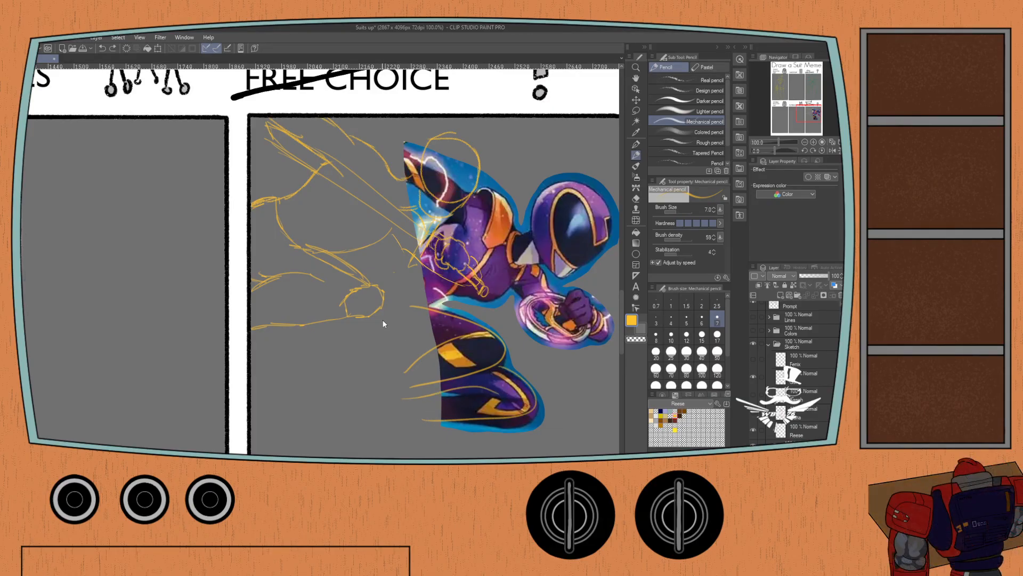
mouse_move(412, 272)
mouse_down()
mouse_move(368, 315)
mouse_move(373, 361)
mouse_up()
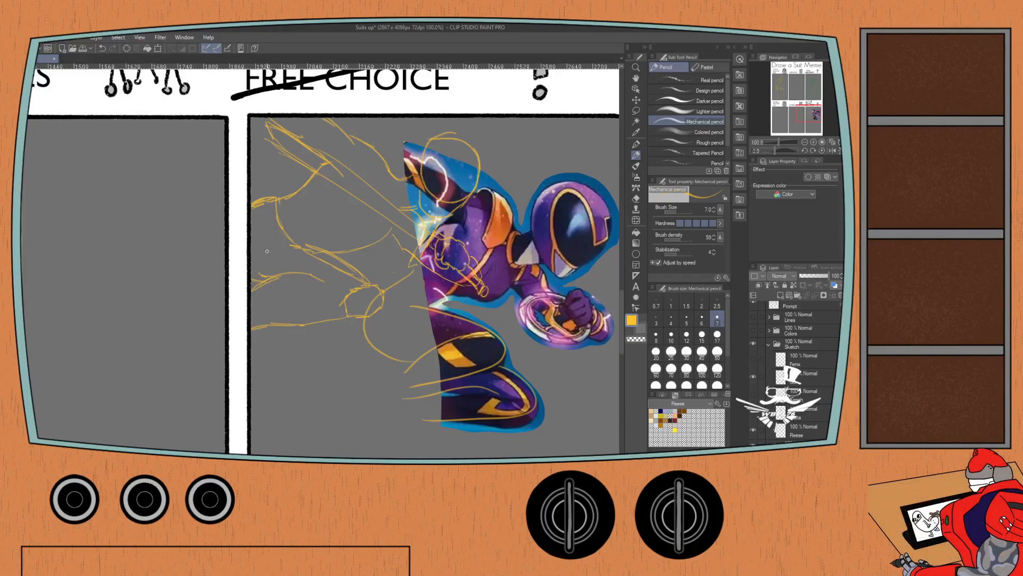
key(ctrl+z)
key(ctrl+z)
key(ctrl+z)
key(ctrl+z)
key(ctrl+z)
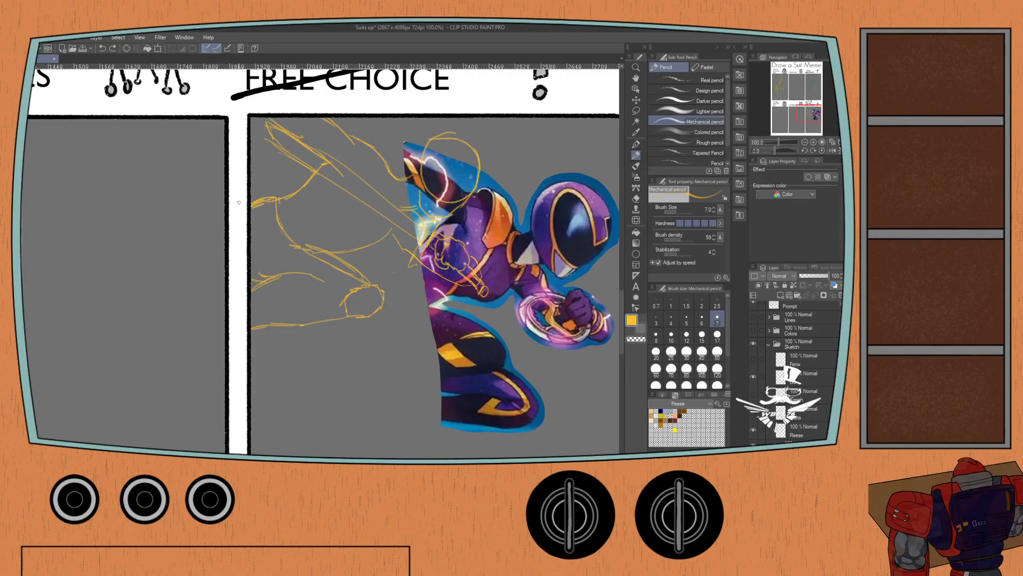
Try two long leg strokes in the neighboring panel, cancel a move of the reference layer, and remove the strokes.
drag(271, 199, 139, 300)
drag(225, 306, 170, 339)
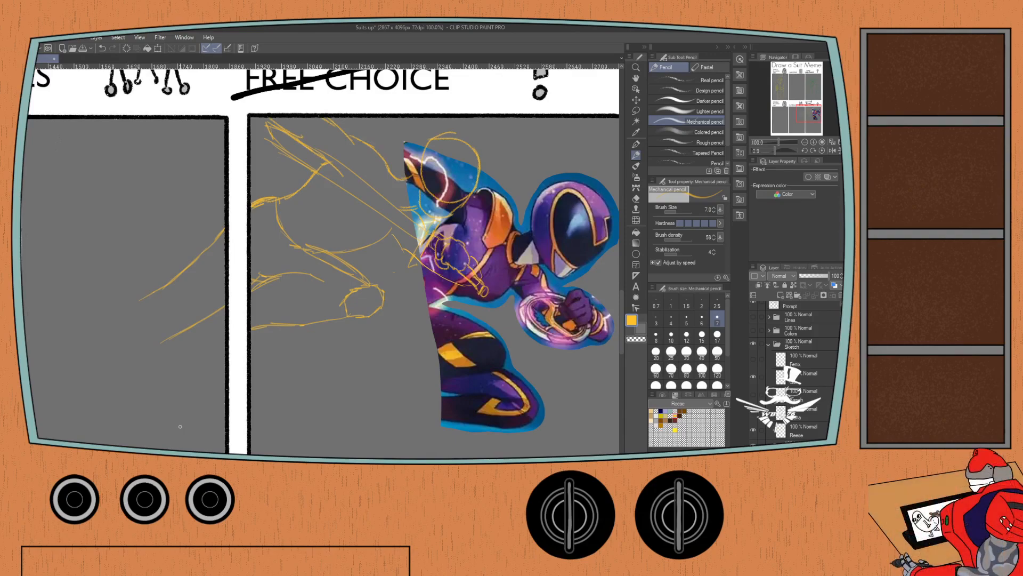
key(ctrl+t)
drag(373, 317, 258, 282)
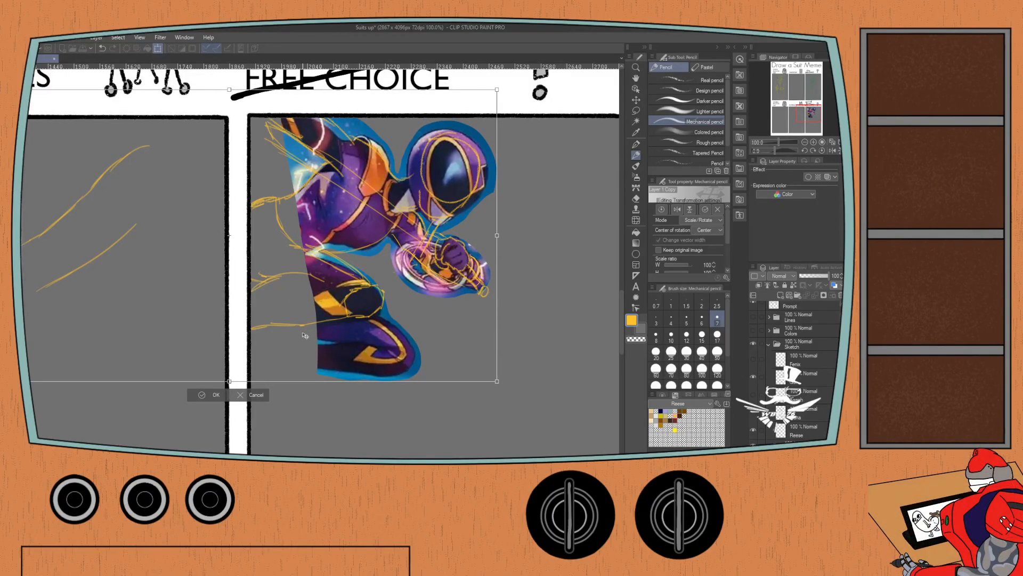
click(241, 395)
key(e)
mouse_move(207, 234)
mouse_down()
mouse_move(229, 226)
mouse_move(151, 301)
mouse_move(178, 275)
mouse_move(170, 338)
mouse_move(239, 299)
mouse_up()
key(p)
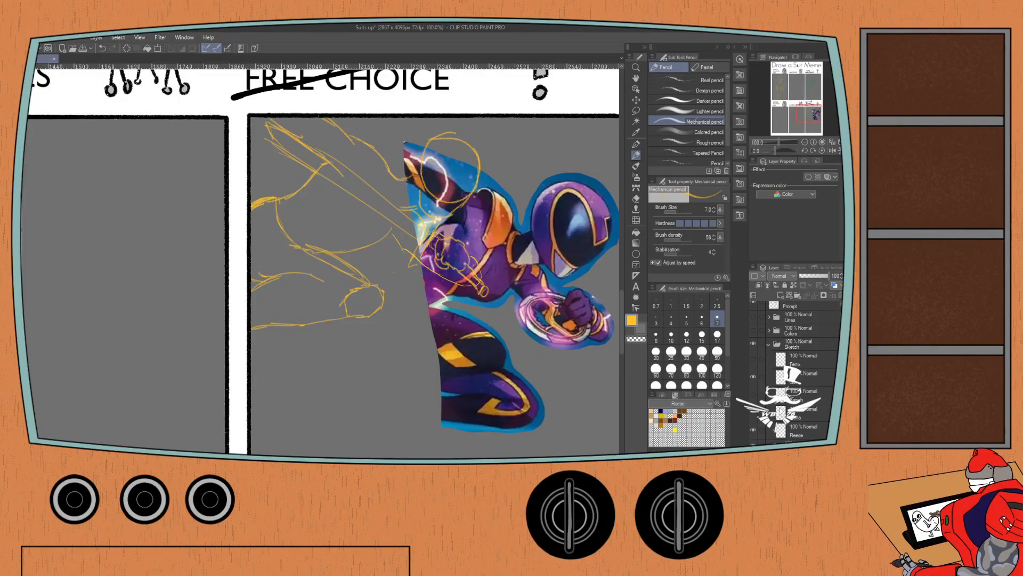
Make the Reese sketch layer active and return to the Mechanical pencil.
click(789, 431)
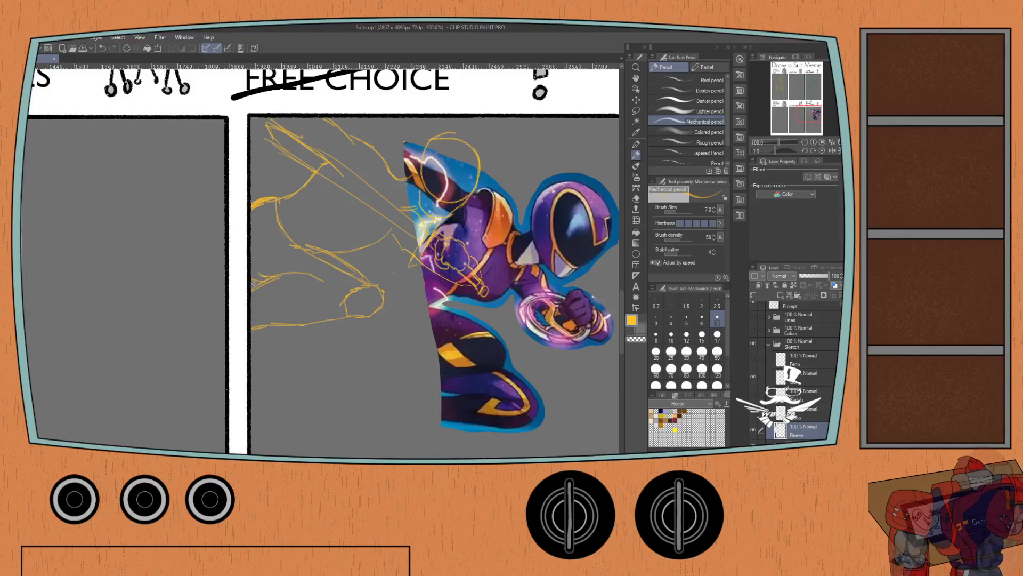
key(e)
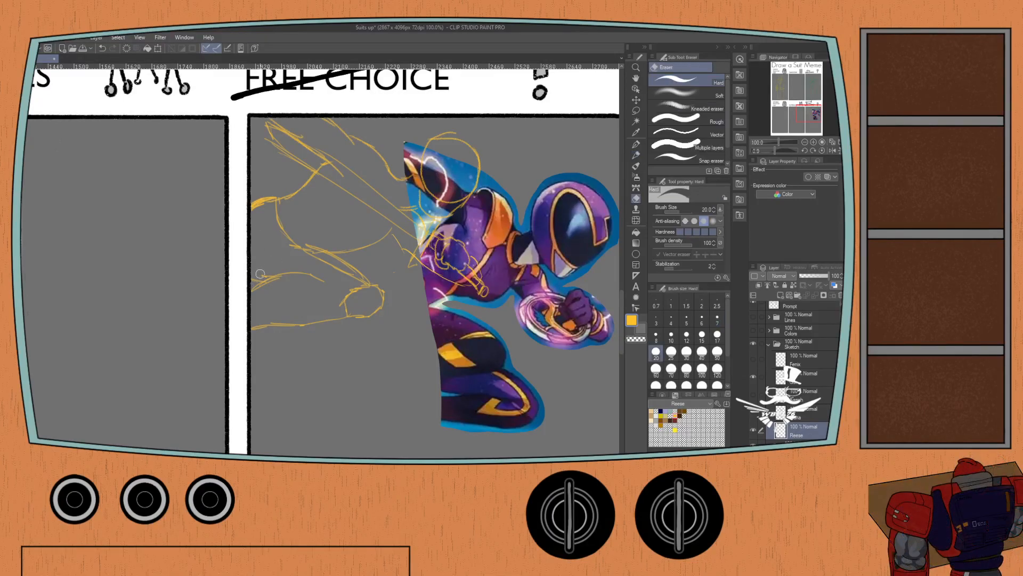
key(p)
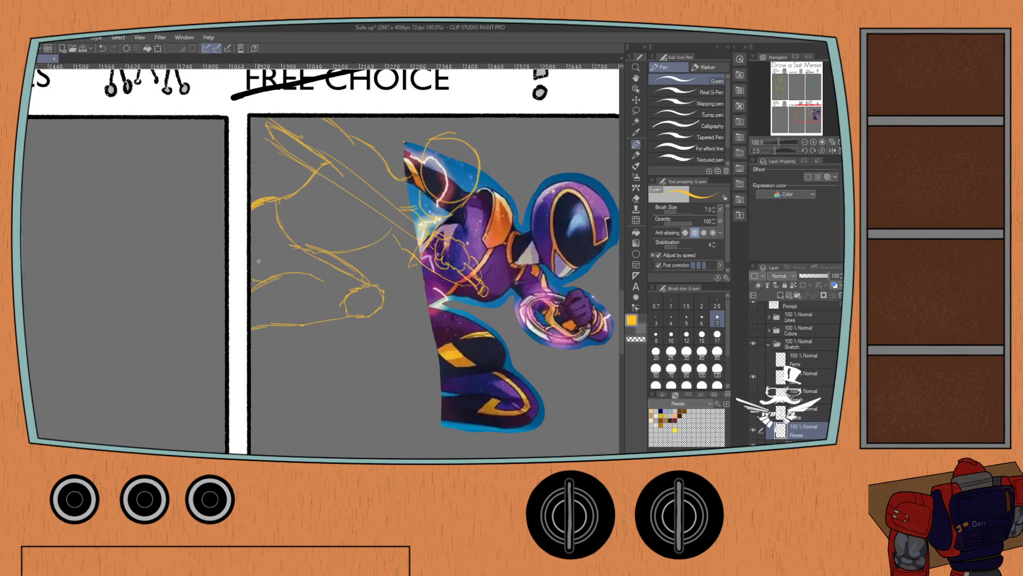
key(p)
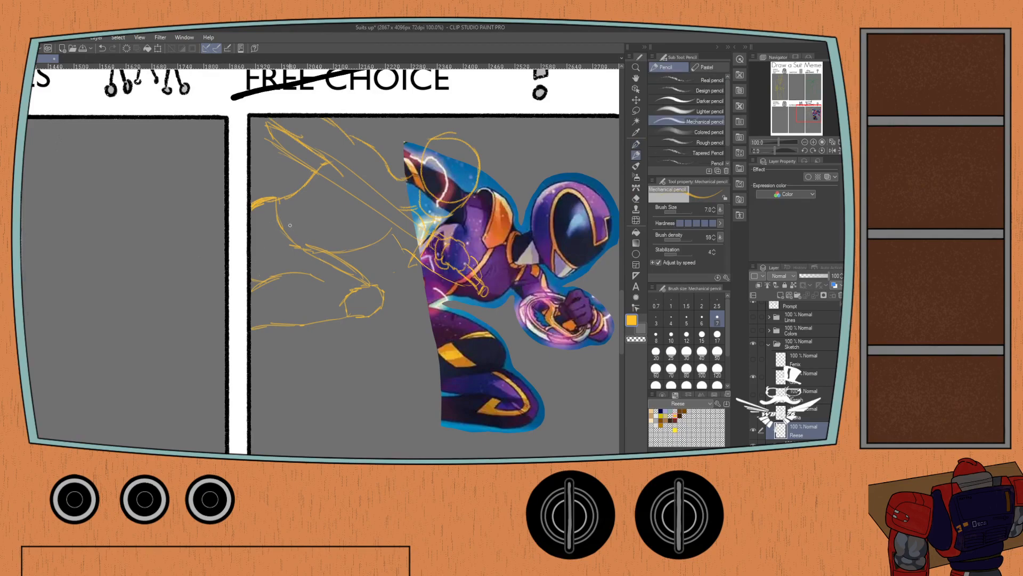
Try to sketch the lower torso and a bent leg around the knight's fist, and undo the strokes.
drag(363, 279, 322, 249)
key(ctrl+z)
drag(344, 268, 276, 237)
key(ctrl+z)
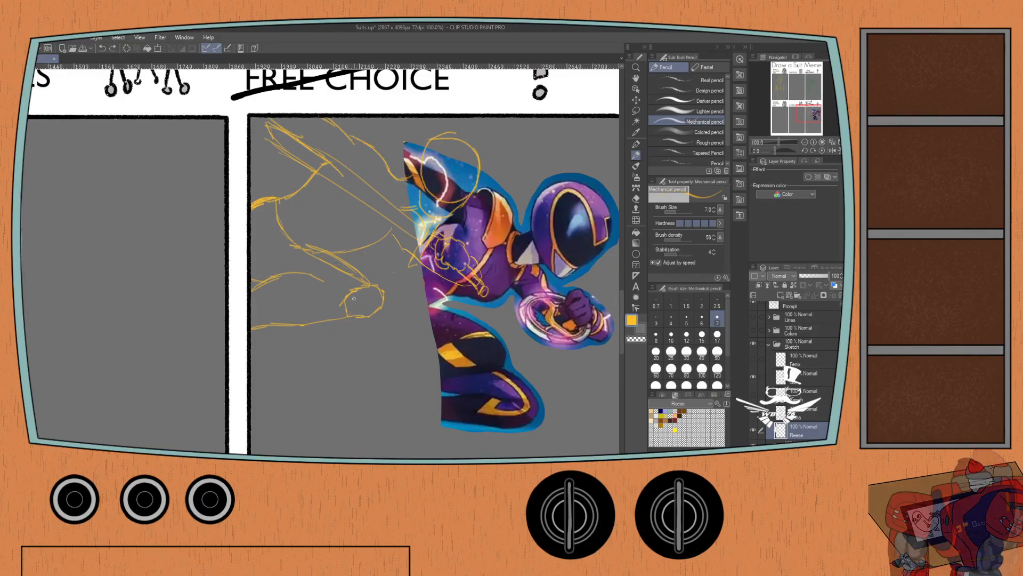
drag(384, 293, 403, 360)
mouse_move(405, 307)
mouse_down()
mouse_move(499, 346)
mouse_move(424, 355)
mouse_move(376, 380)
mouse_up()
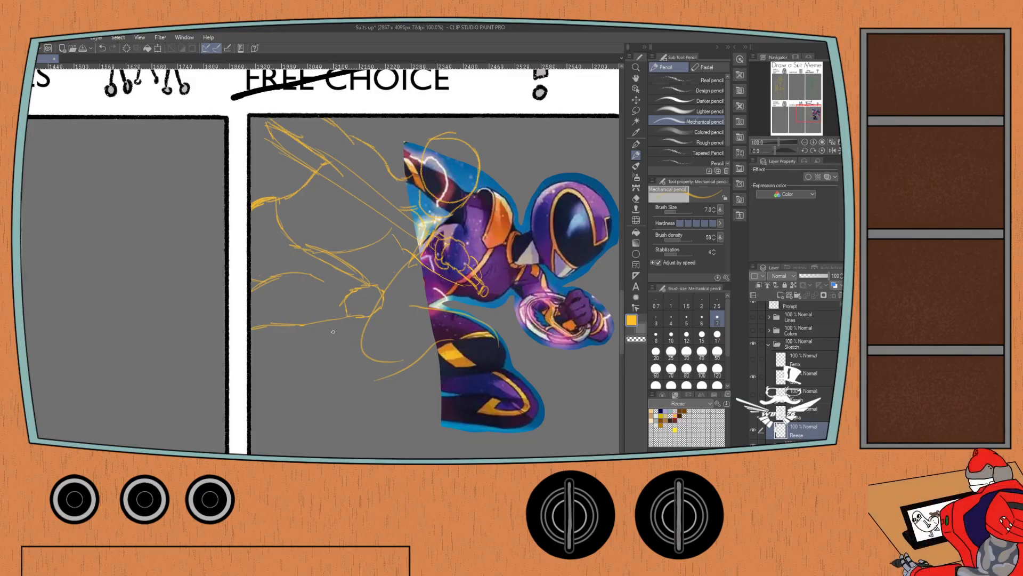
key(ctrl+z)
key(ctrl+z)
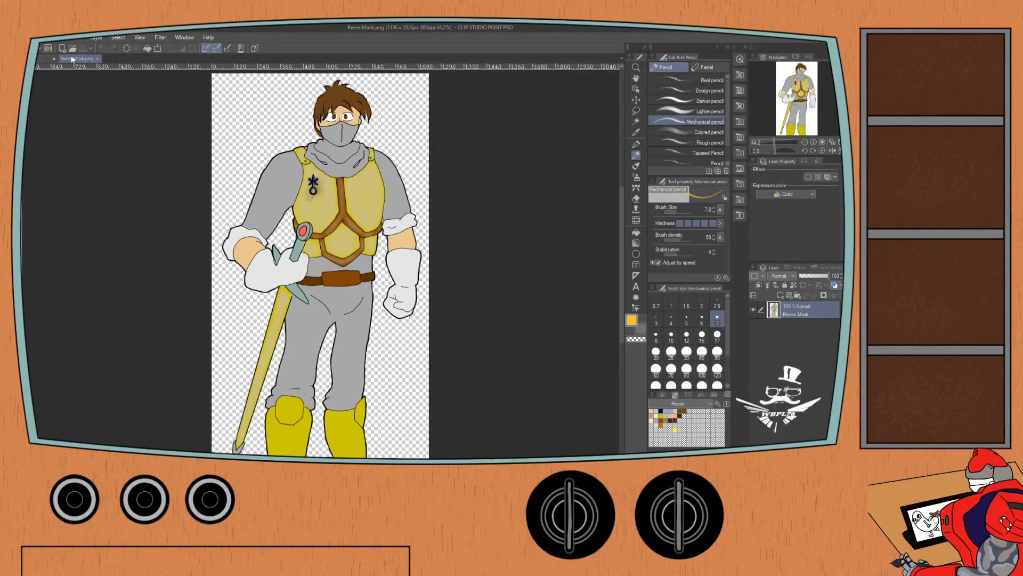
Dock Reese Mask.png in a narrow pane above the Suits canvas and zoom it out to 12.5%.
drag(69, 58, 58, 53)
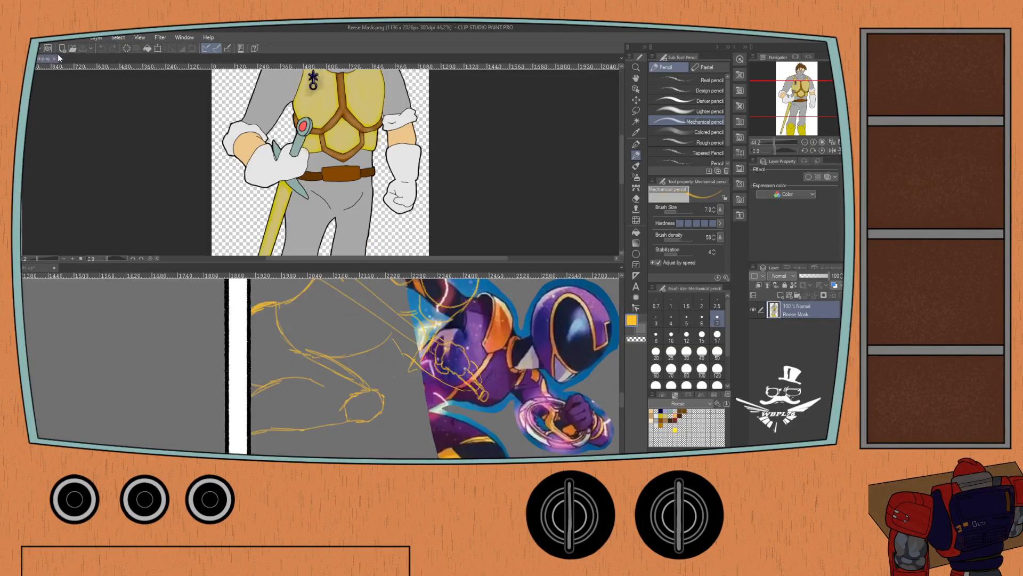
drag(189, 142, 373, 112)
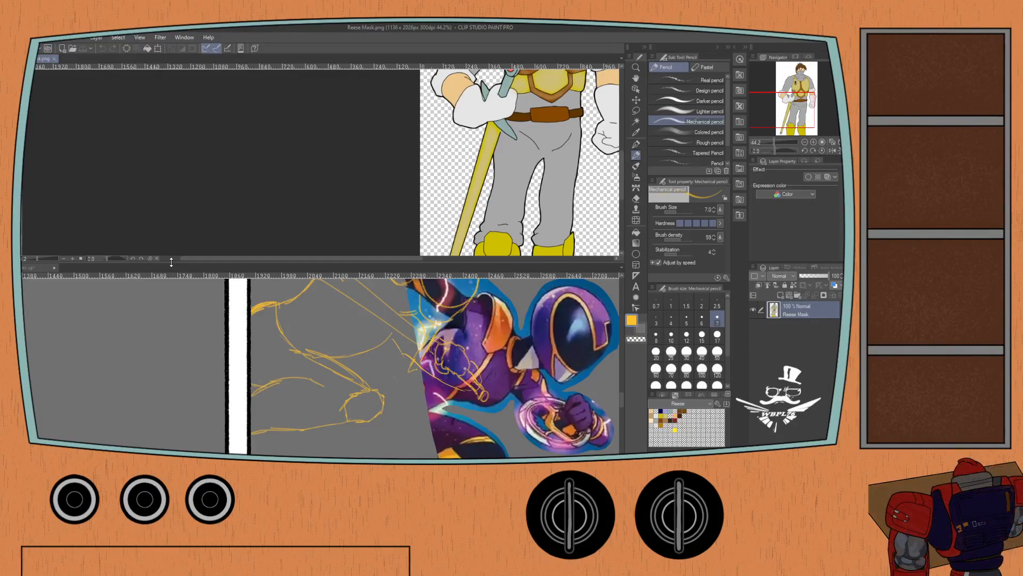
drag(181, 259, 183, 112)
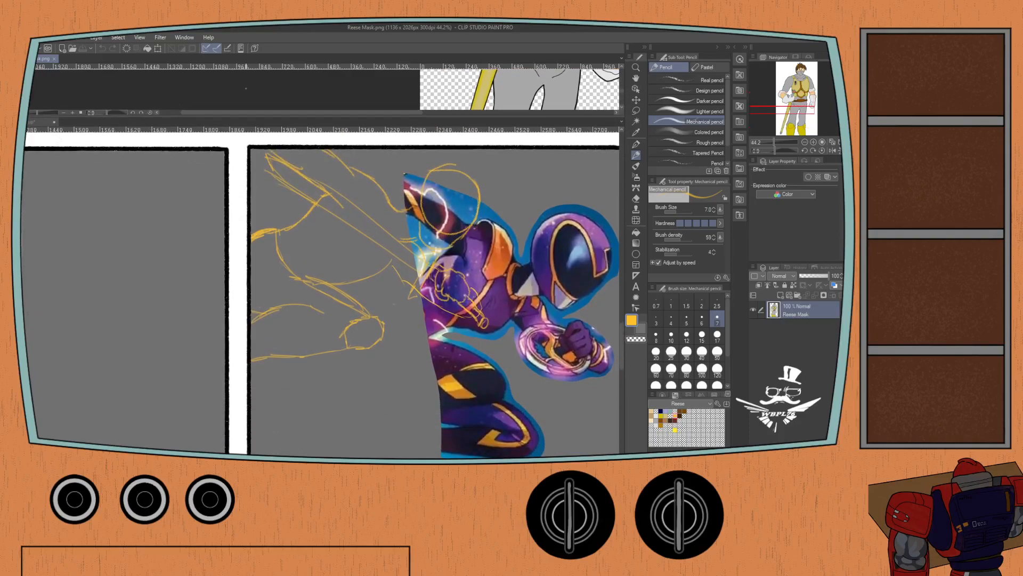
scroll(248, 94, down, 5)
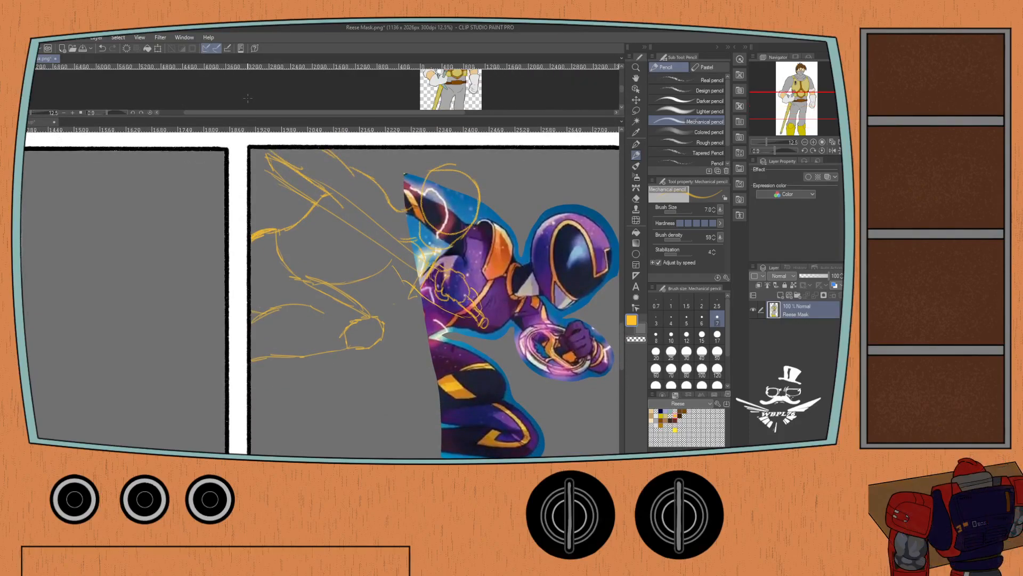
drag(247, 96, 333, 91)
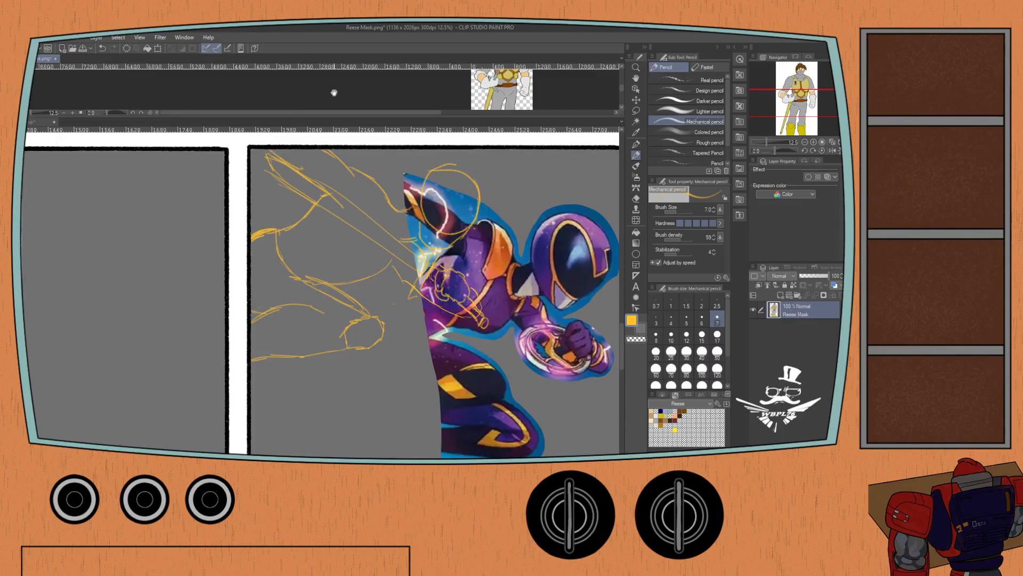
Bring the masked knight's upper body into view in the reference pane and return to the Suits canvas.
click(38, 121)
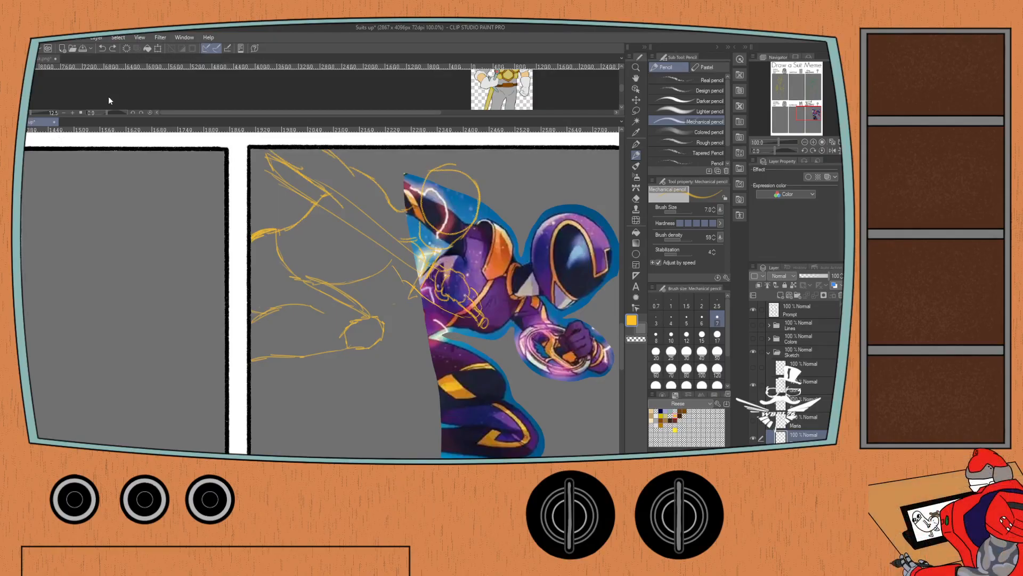
click(152, 89)
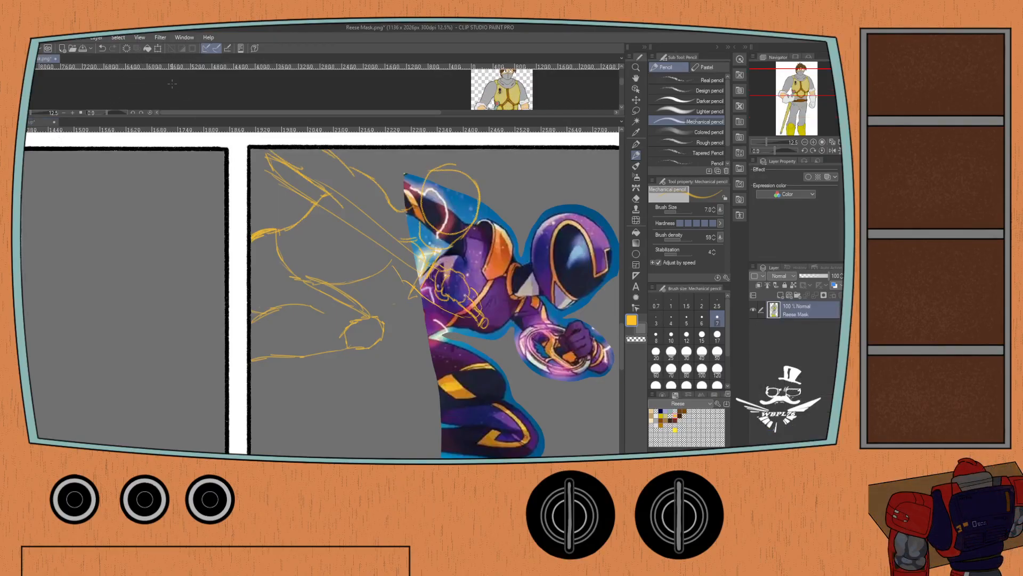
click(35, 121)
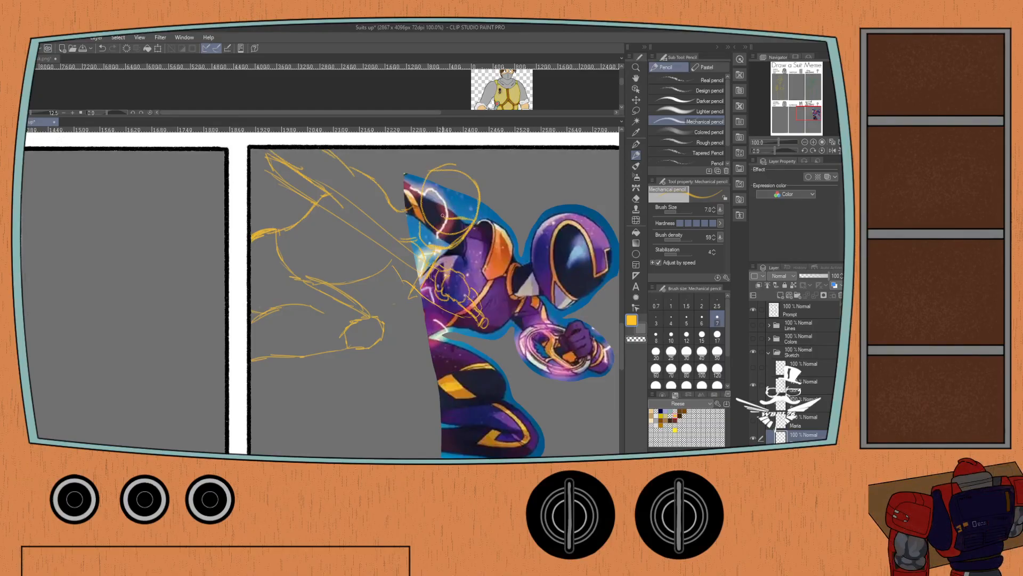
Hide the purple figure reference so only the yellow knight sketch shows in the panel.
drag(406, 209, 419, 206)
key(ctrl+z)
click(753, 456)
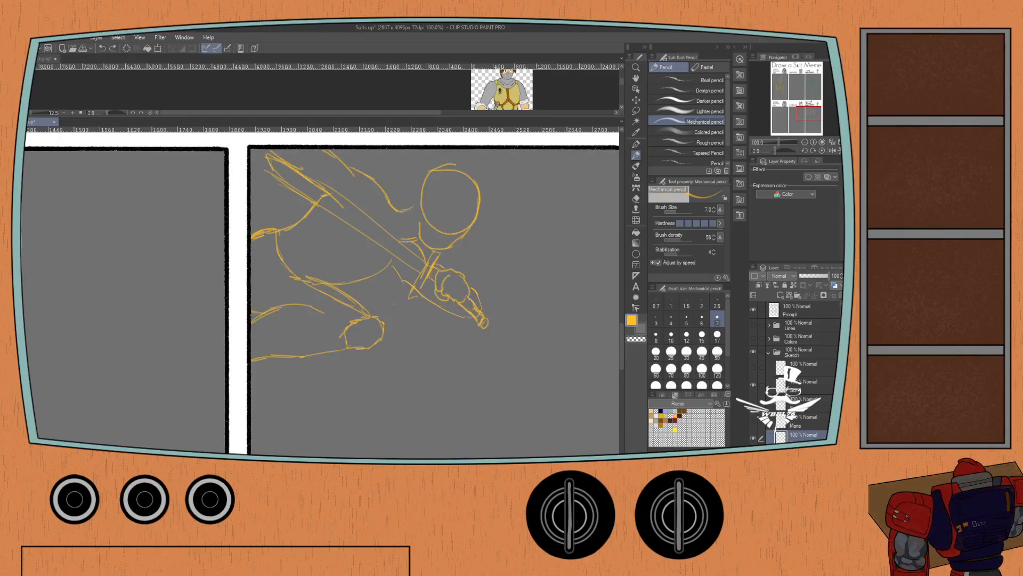
Sketch the nape line joining the knight's shoulder to the head, and start the ear on the head circle.
drag(403, 209, 423, 195)
key(ctrl+z)
key(ctrl+z)
drag(401, 211, 418, 207)
key(ctrl+z)
mouse_move(421, 206)
mouse_down()
mouse_move(429, 208)
mouse_move(426, 189)
mouse_move(435, 190)
mouse_up()
Refine the knight's ear and sketch the hairline across the forehead with a tuft of hair at the front.
key(ctrl+z)
key(ctrl+z)
key(ctrl+z)
mouse_move(422, 209)
mouse_down()
mouse_move(421, 197)
mouse_move(426, 210)
mouse_up()
key(ctrl+z)
drag(433, 193, 430, 210)
key(ctrl+z)
key(ctrl+z)
mouse_move(433, 194)
mouse_down()
mouse_move(431, 209)
mouse_move(450, 197)
mouse_move(477, 208)
mouse_move(480, 224)
mouse_move(494, 219)
mouse_move(493, 191)
mouse_move(481, 181)
mouse_move(482, 224)
mouse_move(494, 208)
mouse_move(486, 194)
mouse_move(498, 199)
mouse_move(461, 168)
mouse_up()
key(ctrl+z)
key(ctrl+z)
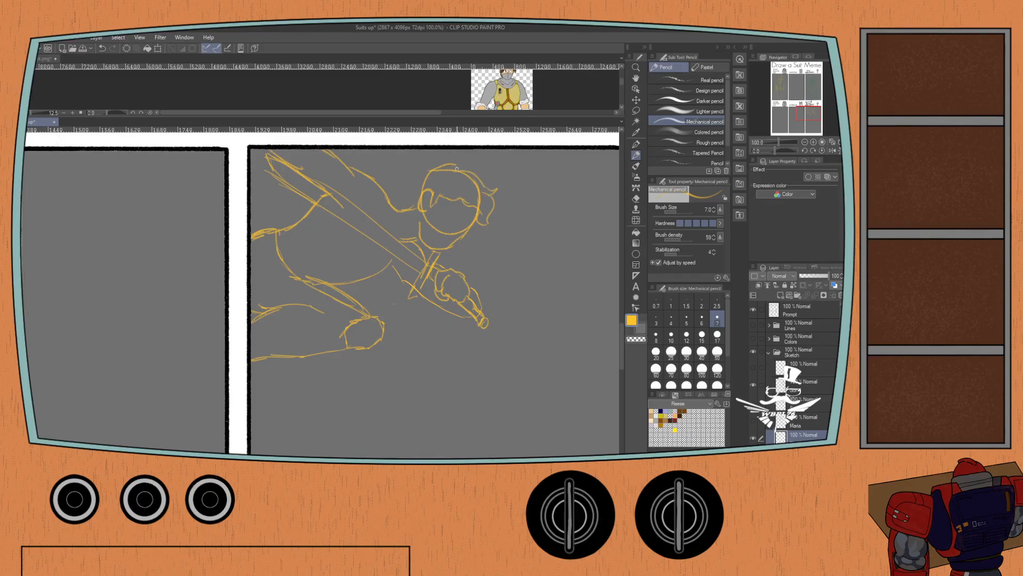
Sketch the knight's hair over the crown and down behind the ear, and erase the guide circle across the lower face.
key(ctrl+z)
drag(457, 169, 426, 171)
key(ctrl+z)
key(ctrl+z)
drag(415, 193, 397, 212)
key(ctrl+z)
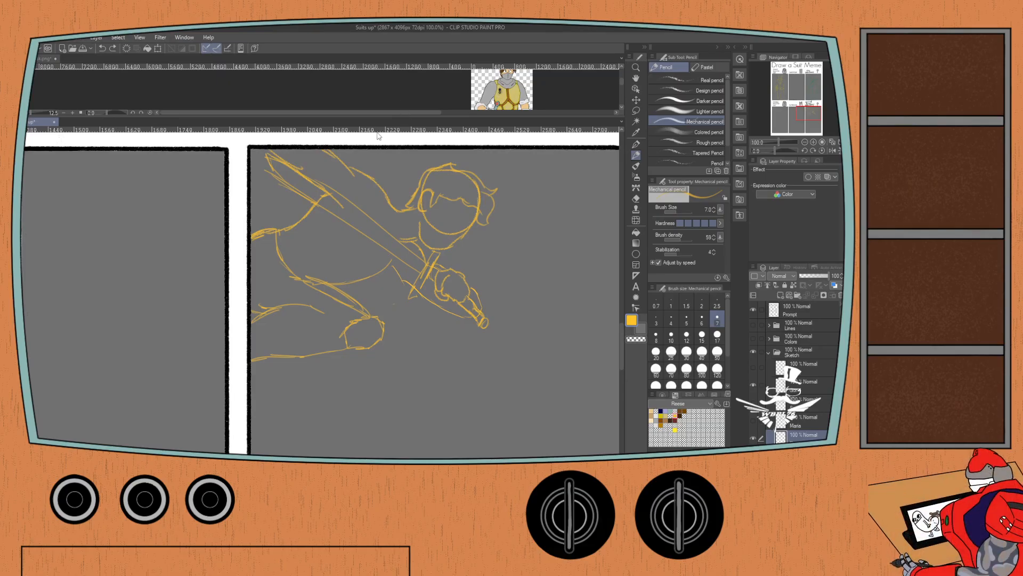
key(e)
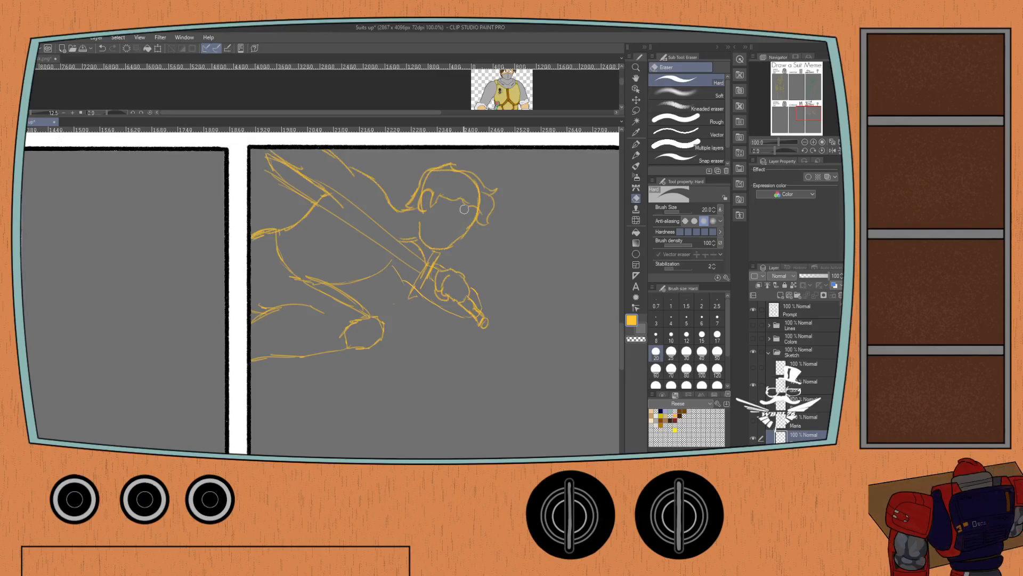
key(p)
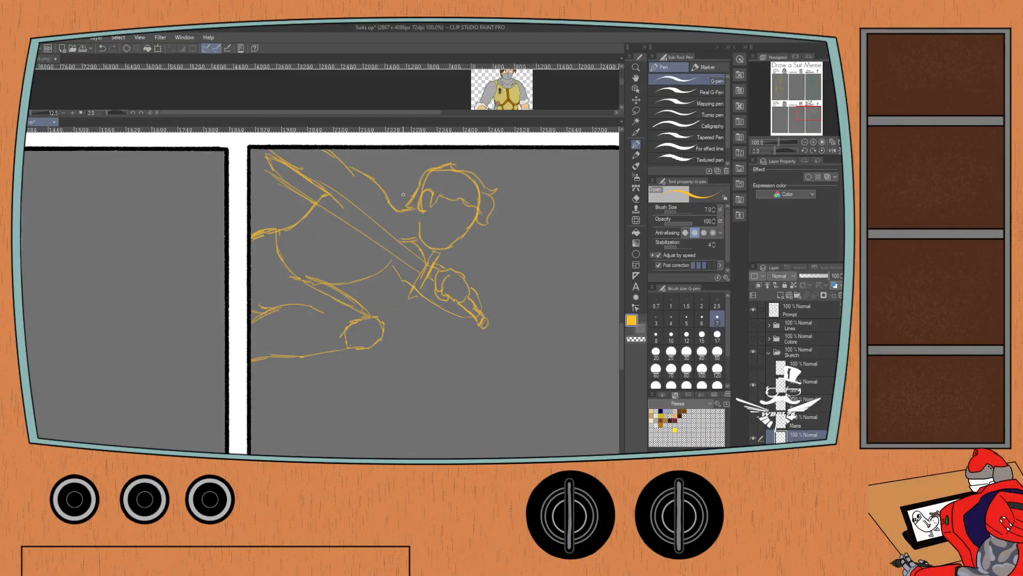
Lasso the knight's head and shift it slightly toward the shoulder, leaving nothing selected.
click(636, 110)
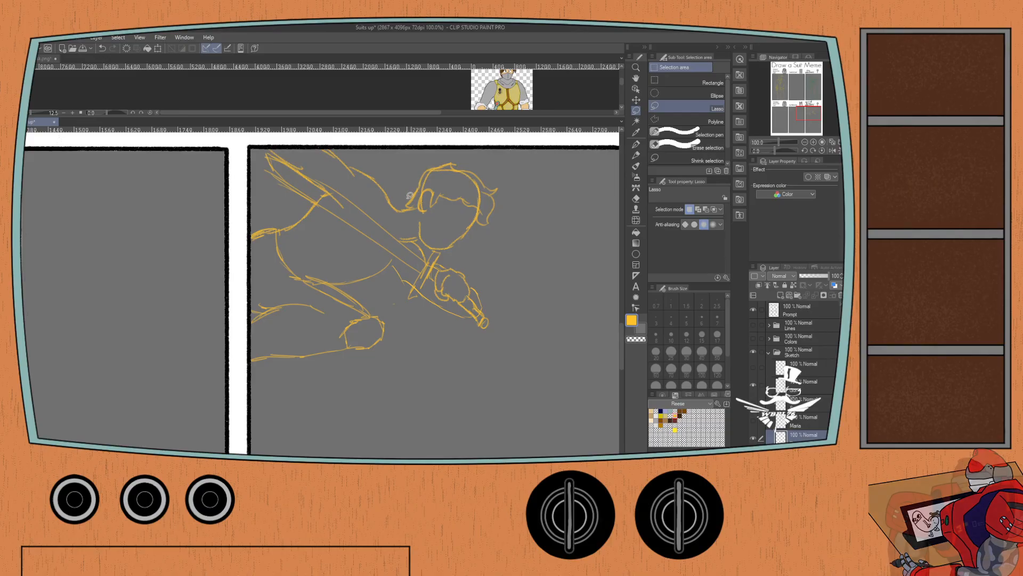
mouse_move(405, 197)
mouse_down()
mouse_move(420, 238)
mouse_move(456, 249)
mouse_move(489, 227)
mouse_move(500, 201)
mouse_move(493, 174)
mouse_move(444, 153)
mouse_move(420, 164)
mouse_move(404, 202)
mouse_up()
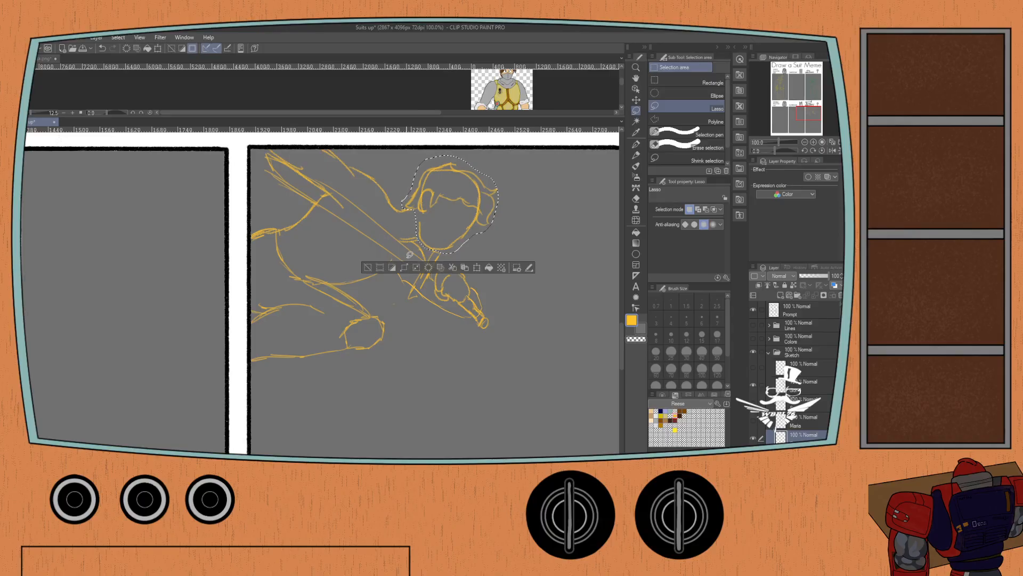
click(476, 268)
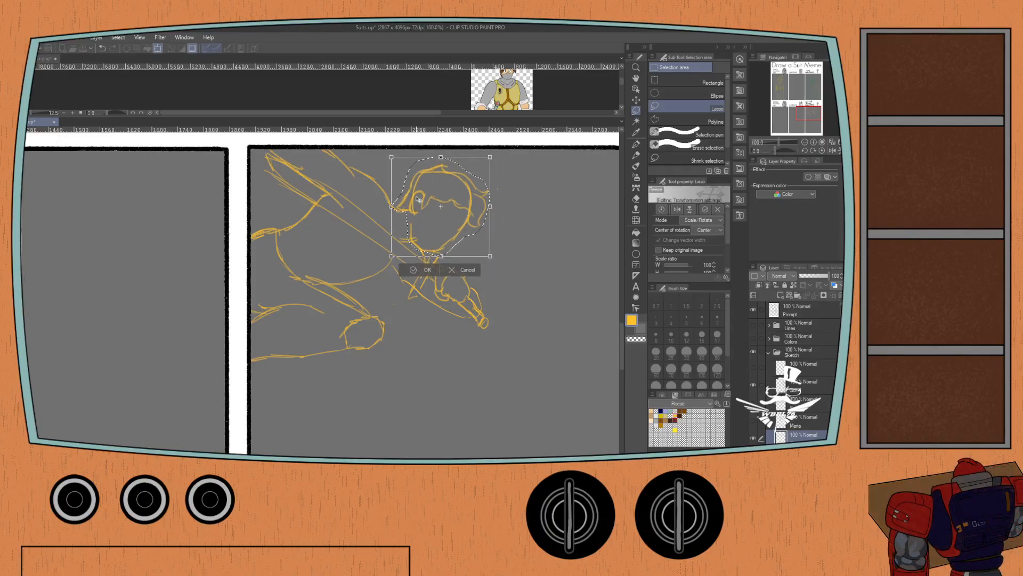
mouse_move(412, 196)
mouse_down()
mouse_move(385, 170)
mouse_move(410, 182)
mouse_up()
click(421, 272)
key(ctrl+d)
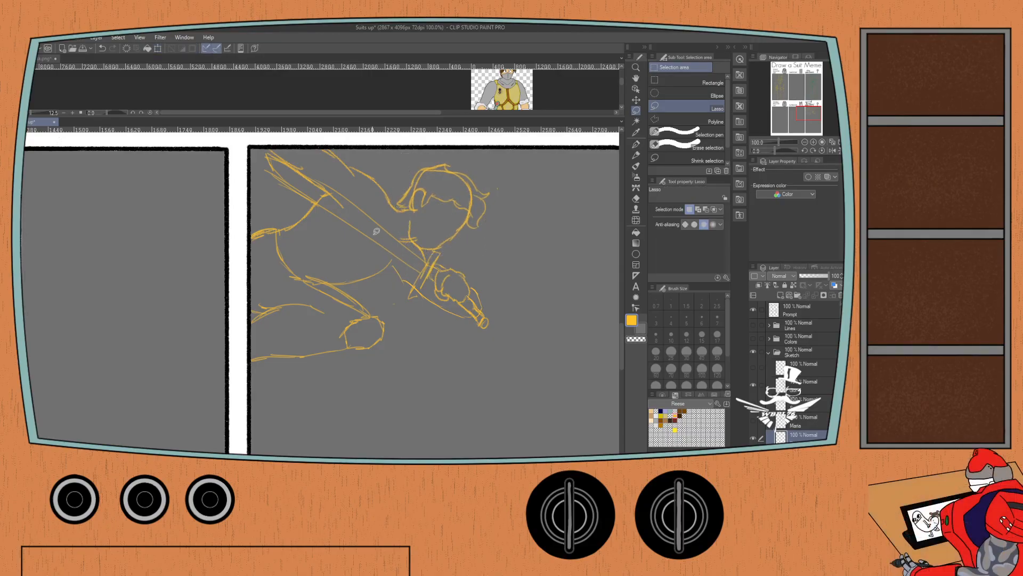
Refine the front hairline where it meets the tuft and erase the head guide line crossing the hair.
key(e)
key(p)
key(e)
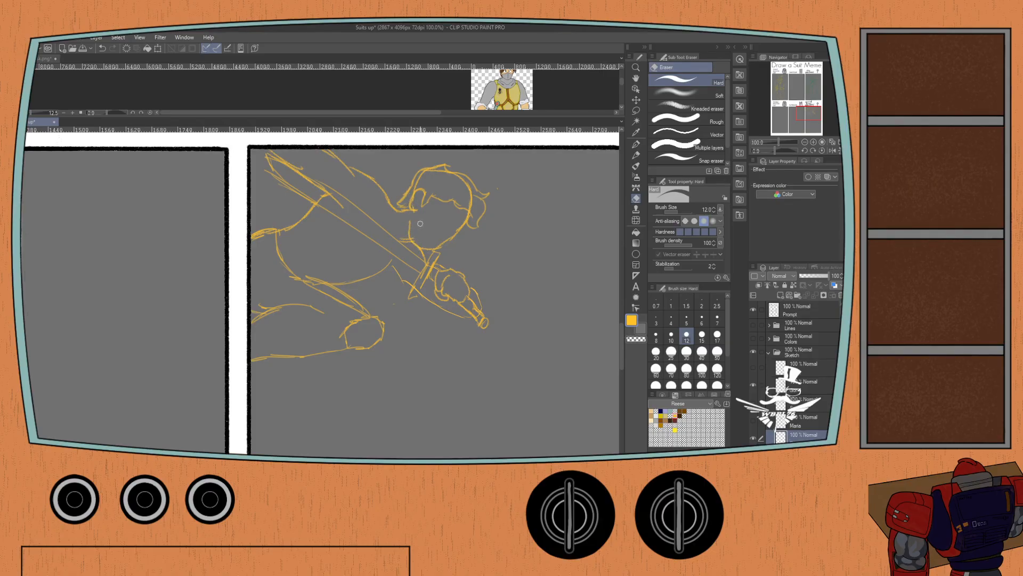
key(p)
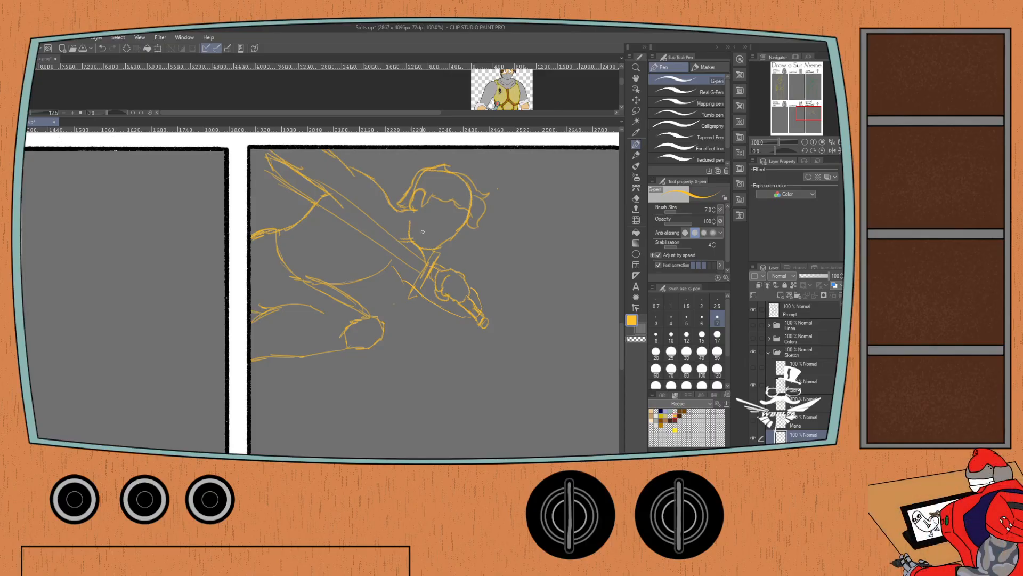
key(p)
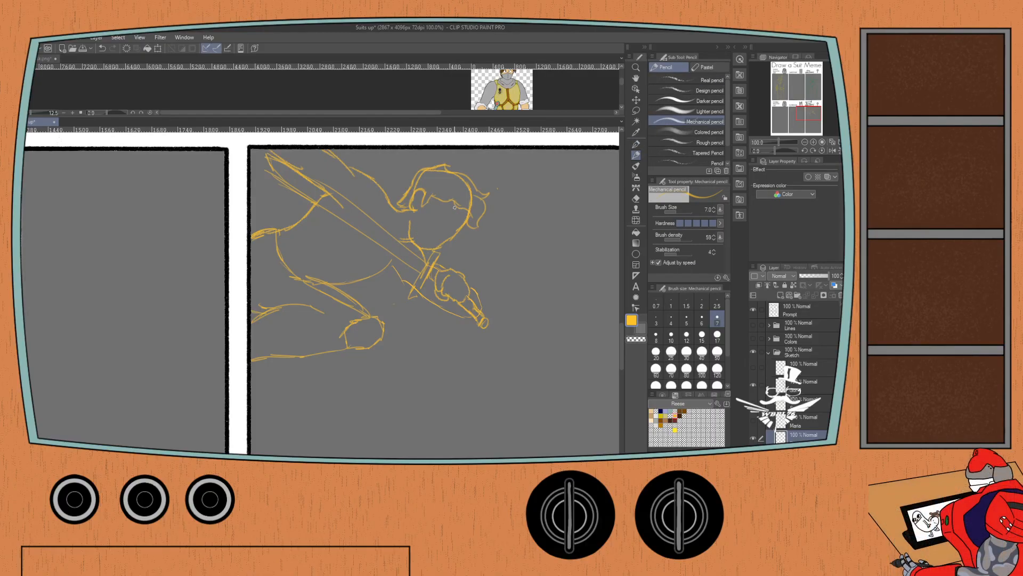
key(e)
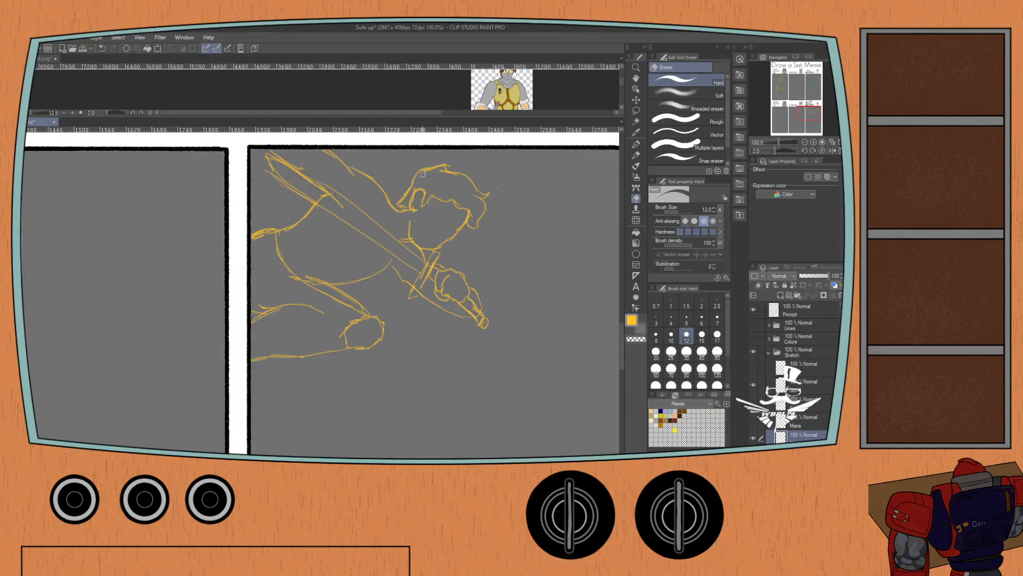
key(p)
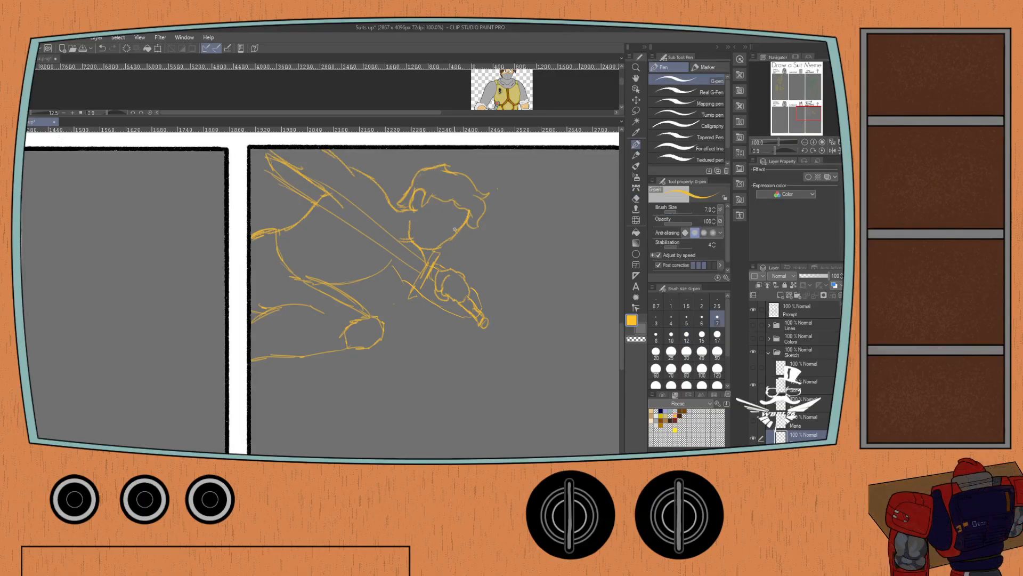
key(ctrl+z)
key(p)
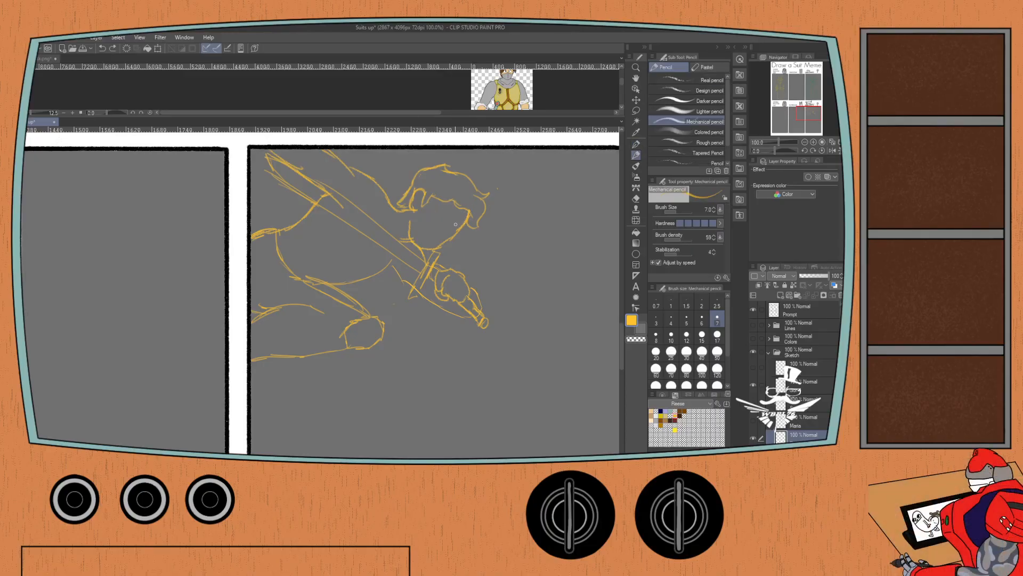
Sketch the upper edge of the knight's mask from the ear across the face with the Mechanical pencil.
drag(454, 232, 429, 221)
key(ctrl+z)
drag(411, 210, 421, 211)
key(ctrl+z)
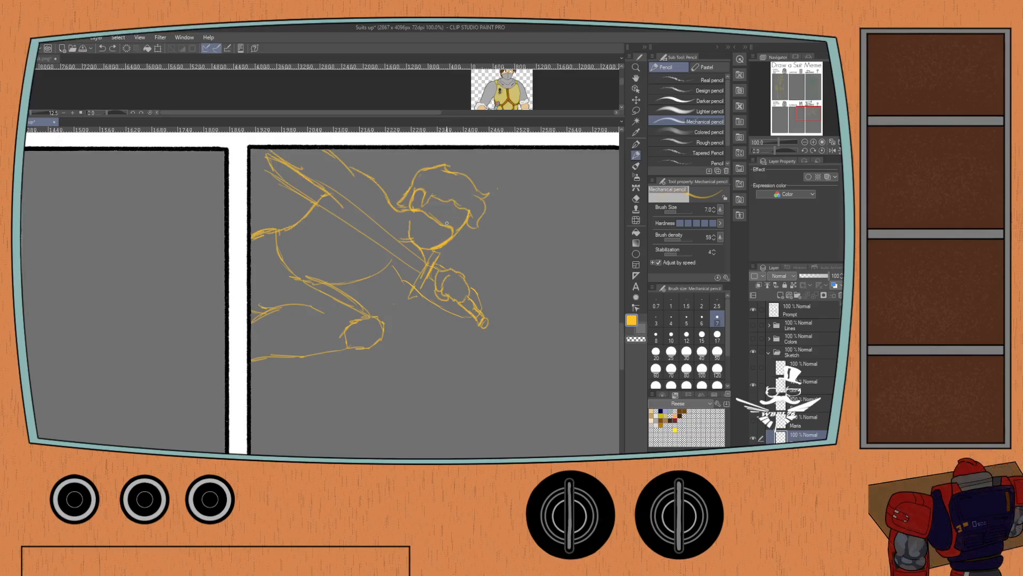
Sketch a fold line on the lower part of the mask above the chin and erase the stray lines behind the jaw.
scroll(452, 228, up, 1)
mouse_move(453, 229)
mouse_down()
mouse_move(458, 220)
mouse_move(443, 246)
mouse_up()
key(ctrl+z)
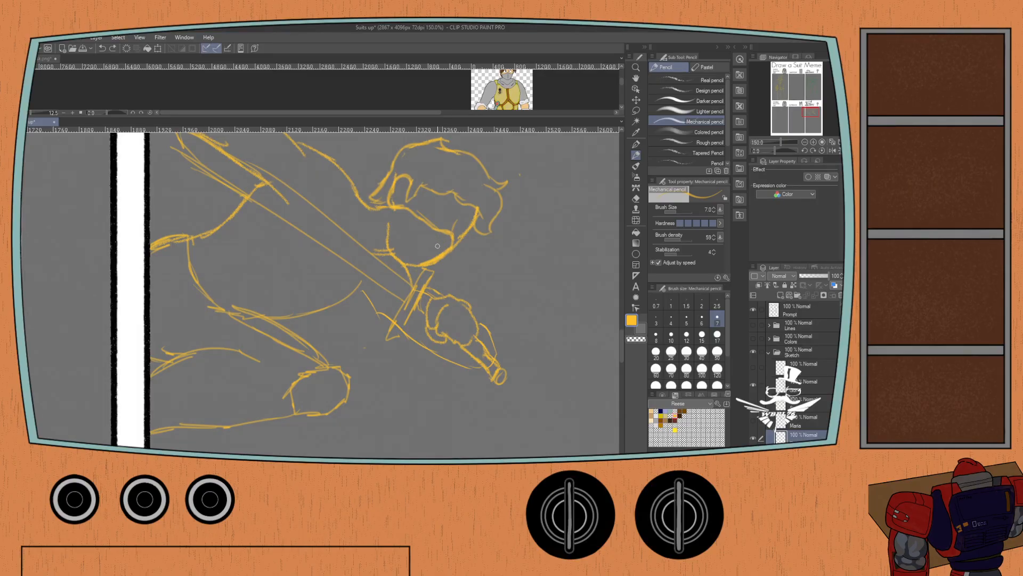
drag(438, 247, 410, 256)
key(ctrl+z)
drag(418, 266, 396, 252)
key(e)
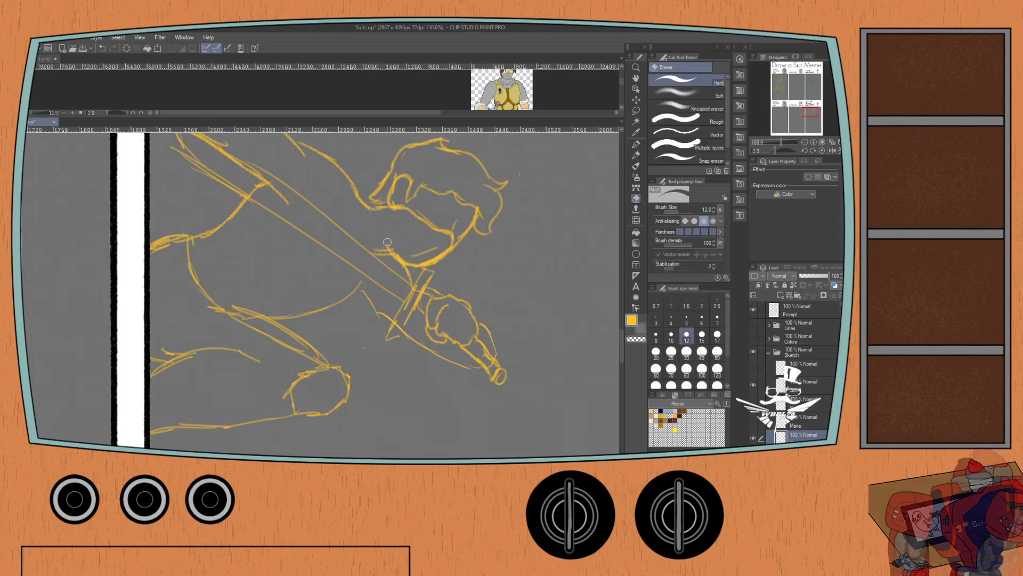
key(p)
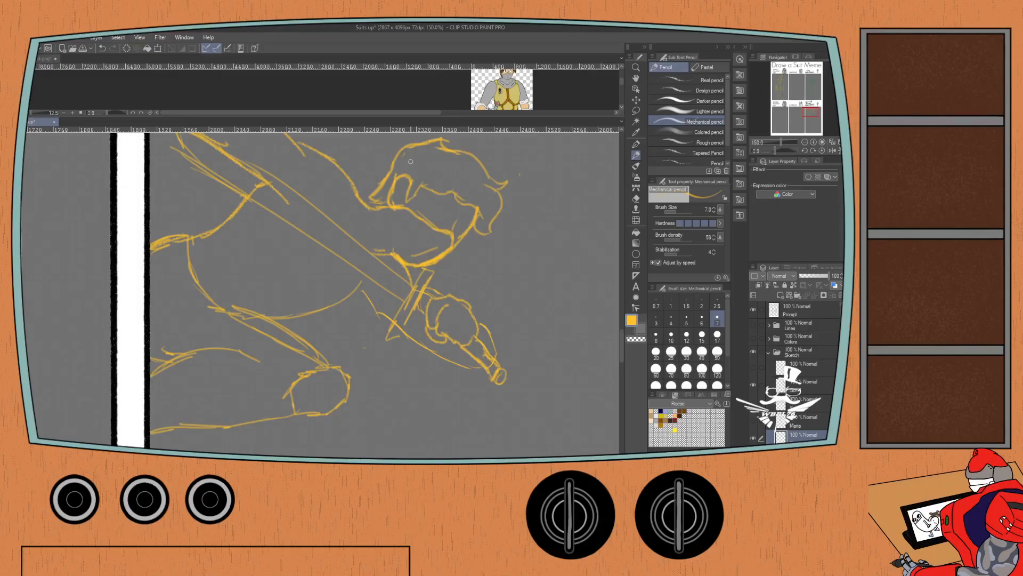
Sketch the back edge of the mask below the ear and the folded collar lines behind it, erasing the overlapping nape line.
drag(383, 207, 391, 252)
key(e)
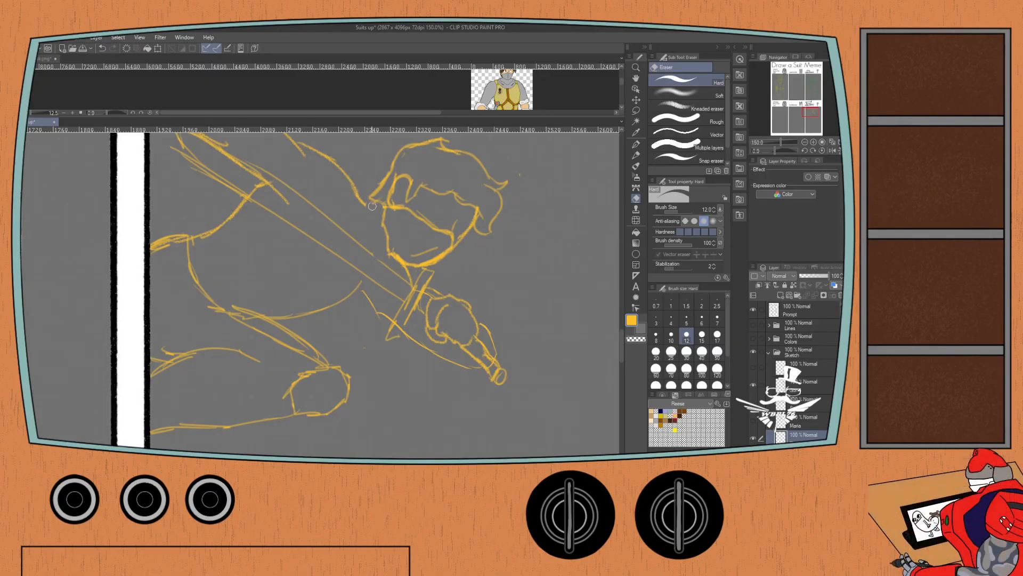
key(p)
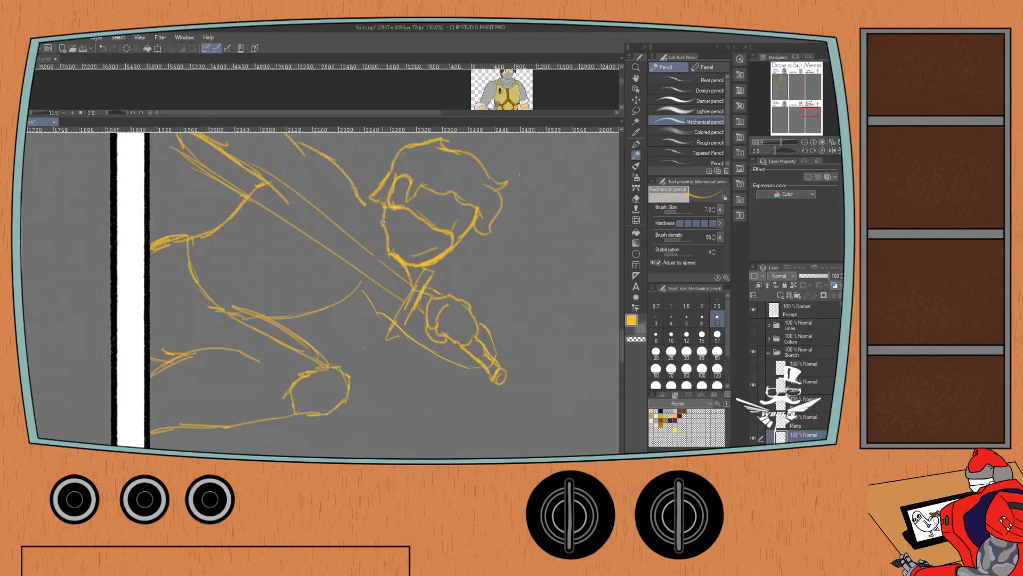
drag(373, 202, 371, 251)
key(p)
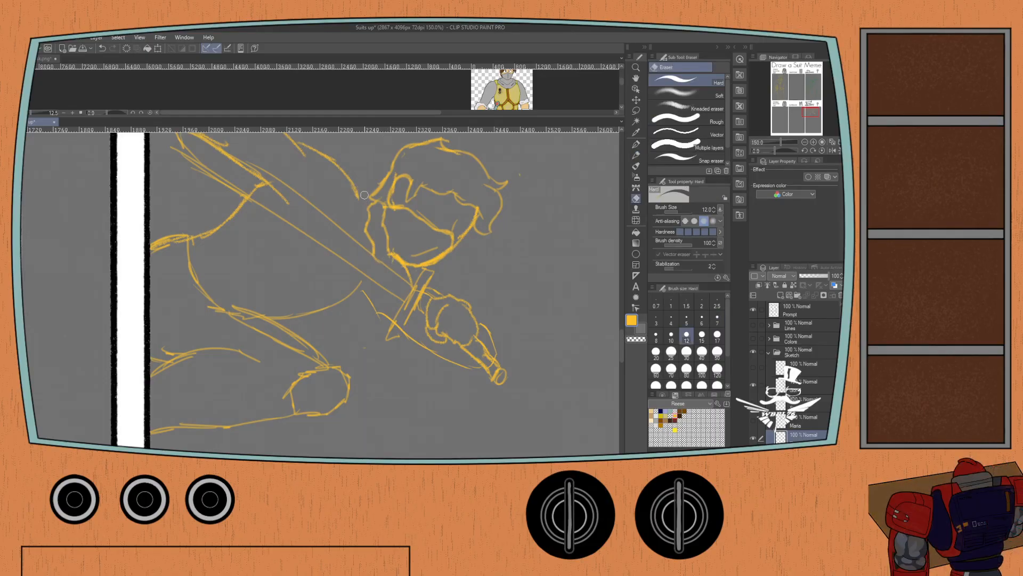
key(p)
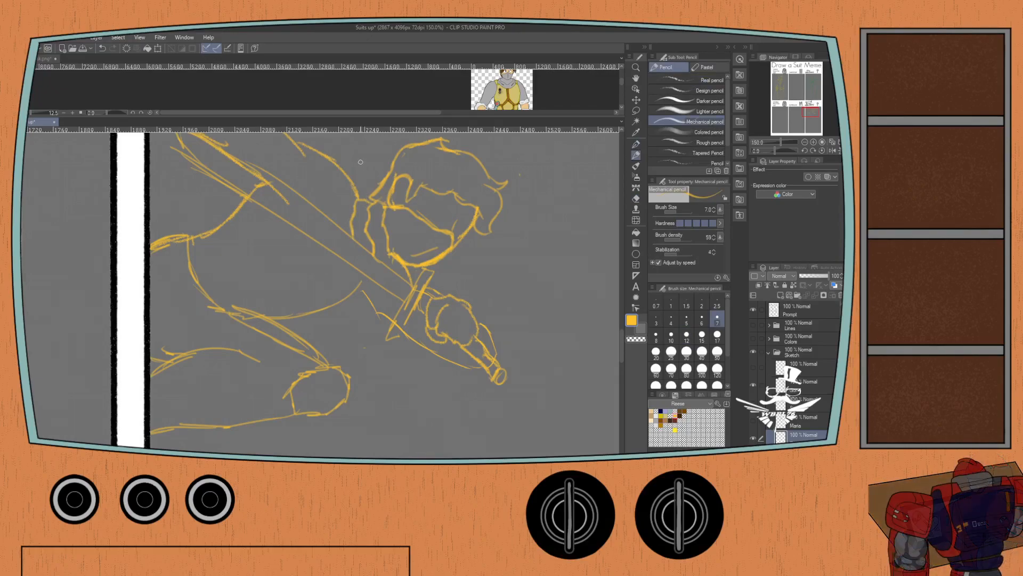
mouse_move(376, 213)
mouse_down()
mouse_move(350, 258)
mouse_move(392, 270)
mouse_up()
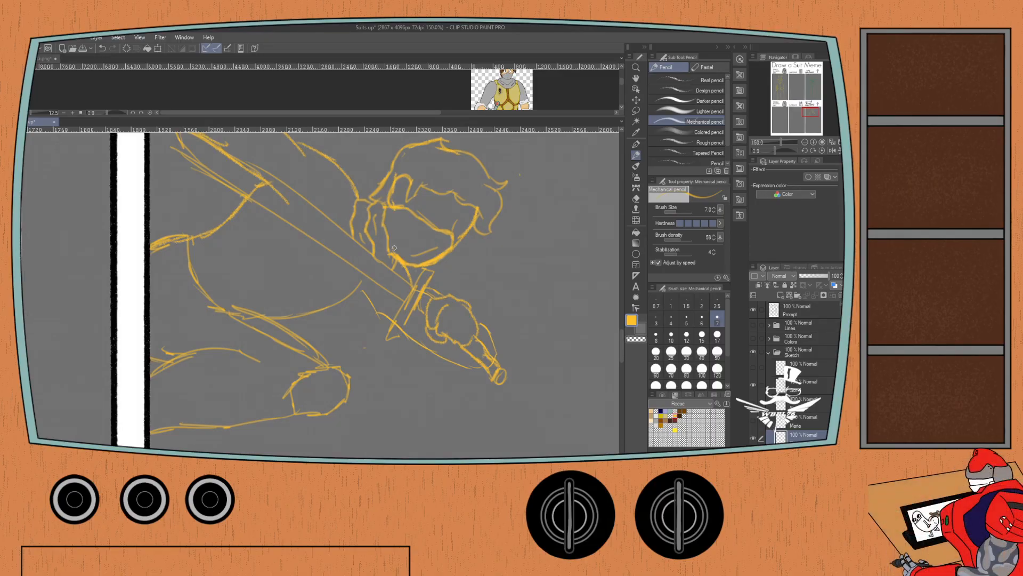
Examine the knight sketch's overall placement within its panel and beside the neighbouring panels.
scroll(394, 248, down, 2)
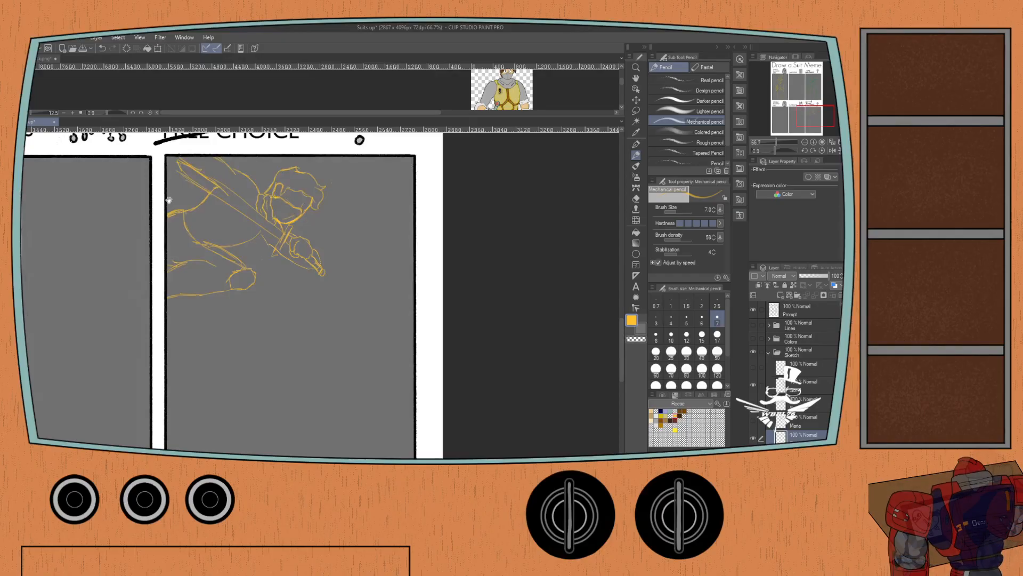
scroll(218, 261, down, 2)
scroll(244, 240, up, 3)
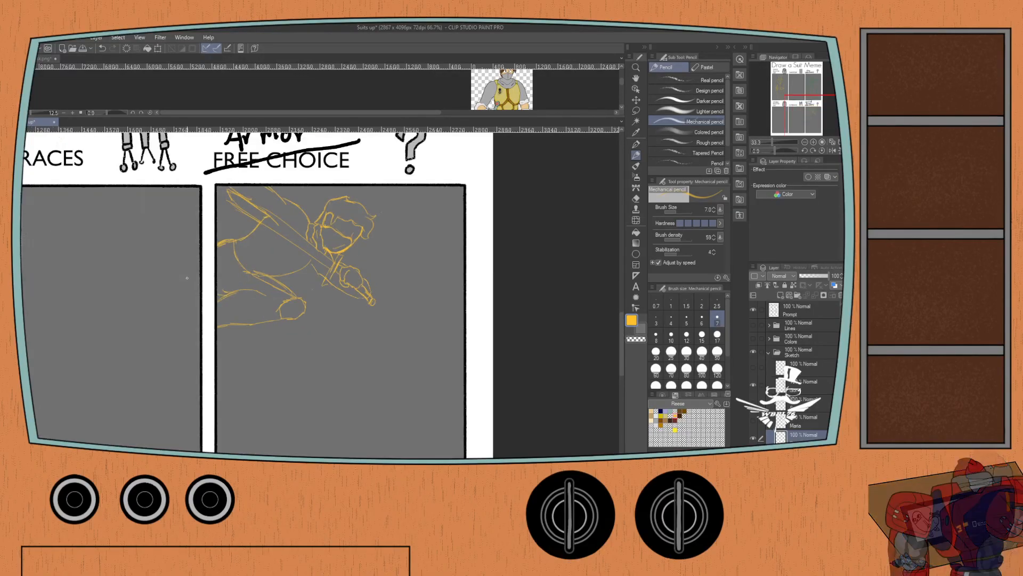
mouse_move(245, 241)
mouse_down()
mouse_move(240, 267)
mouse_move(213, 233)
mouse_up()
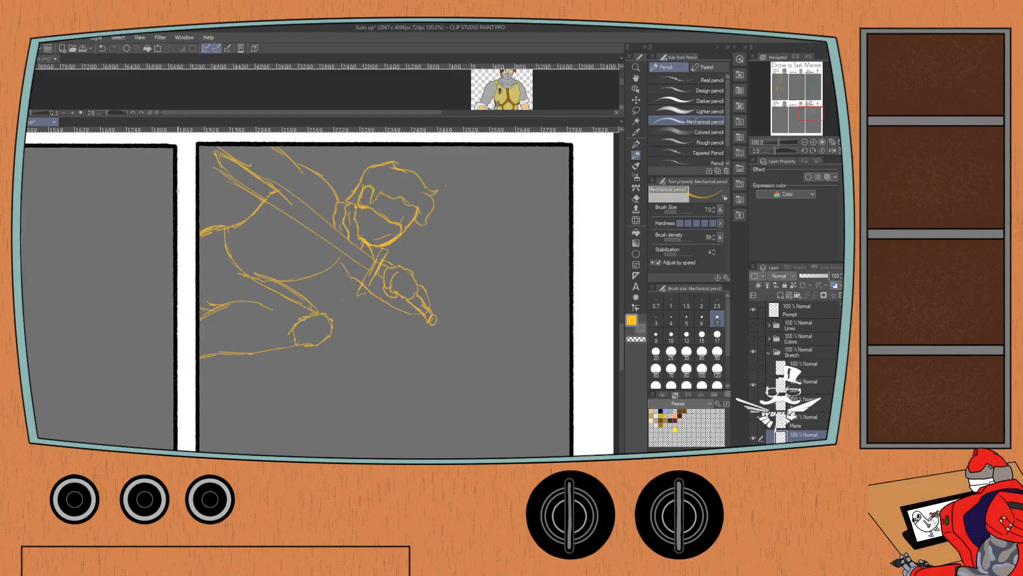
scroll(173, 205, down, 3)
drag(155, 198, 277, 381)
drag(154, 165, 246, 330)
drag(263, 368, 219, 191)
drag(271, 388, 220, 225)
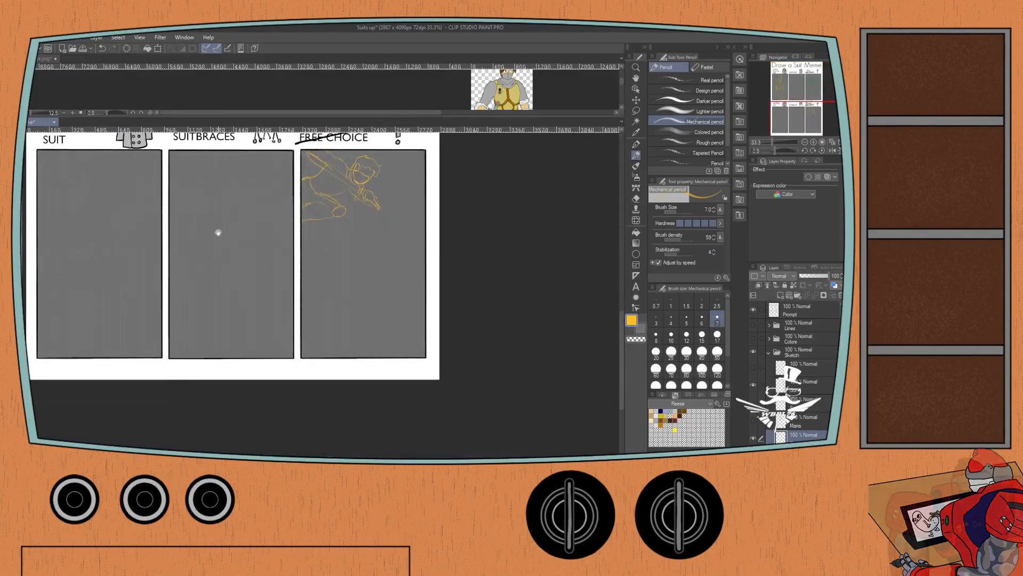
scroll(220, 225, up, 2)
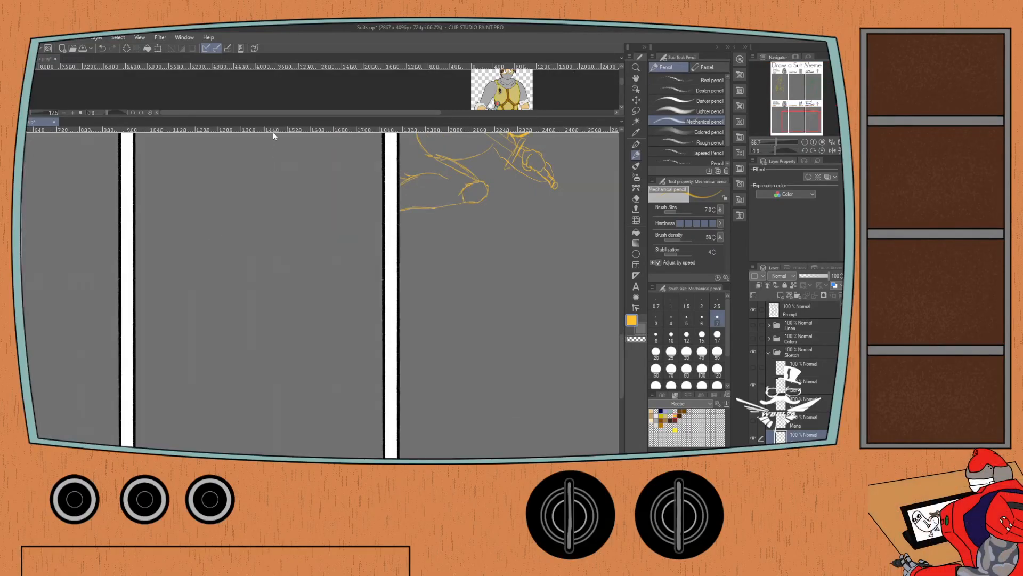
drag(404, 244, 331, 309)
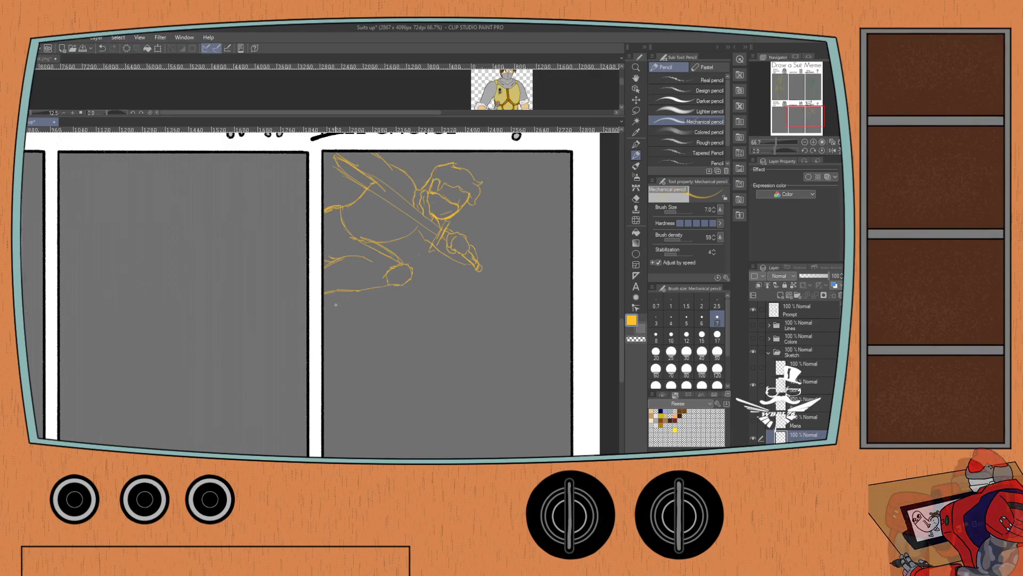
scroll(447, 174, up, 1)
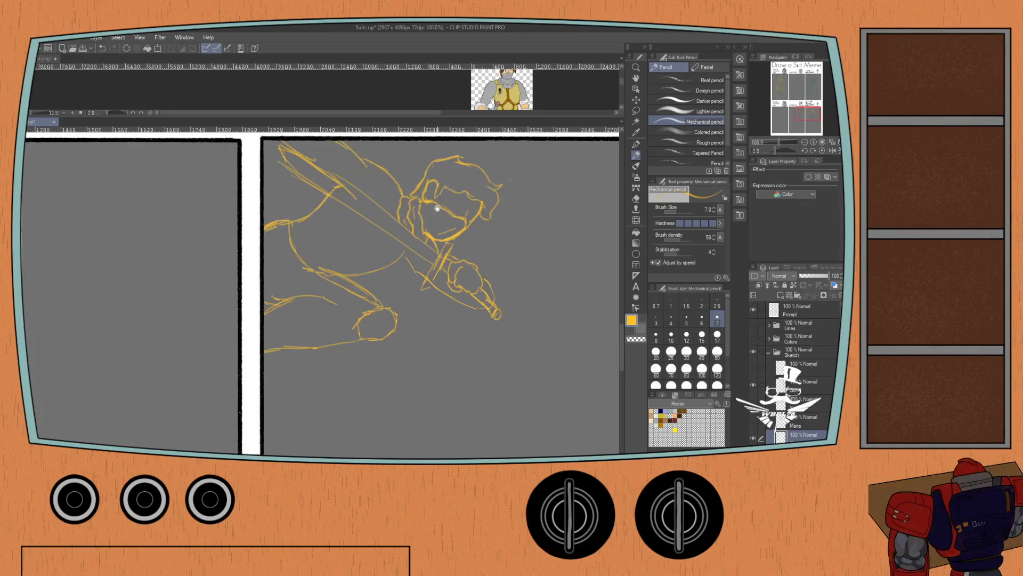
Show the masked face in Reese Mask.png enlarged as a reference and return to the meme canvas.
click(402, 88)
drag(411, 73, 408, 98)
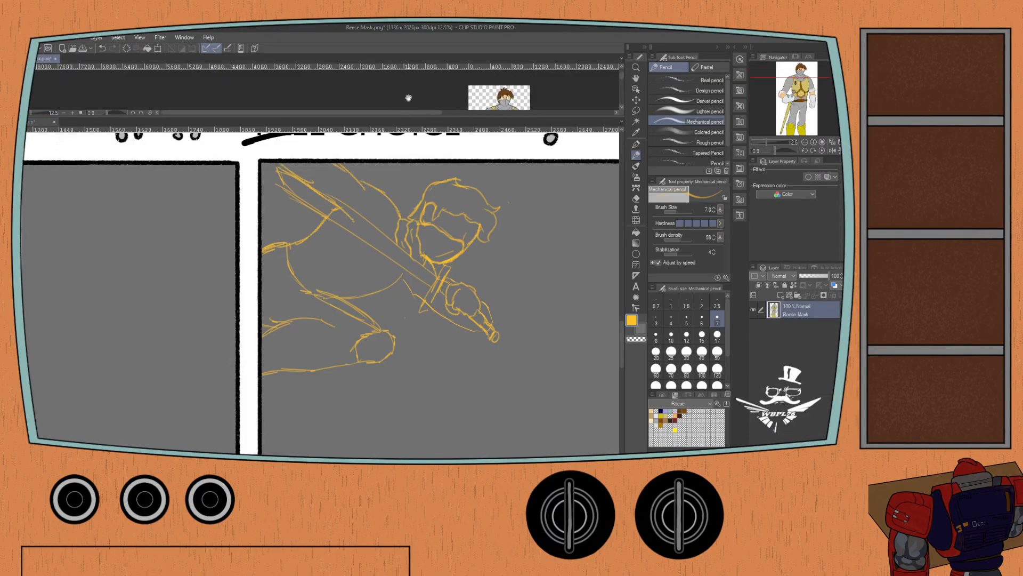
scroll(408, 98, up, 2)
scroll(459, 92, up, 1)
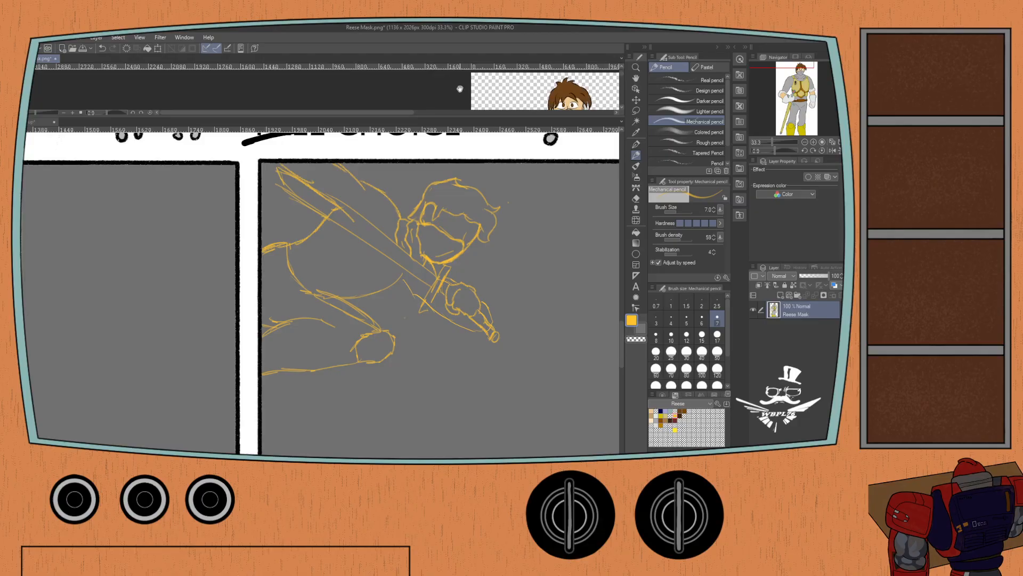
click(37, 119)
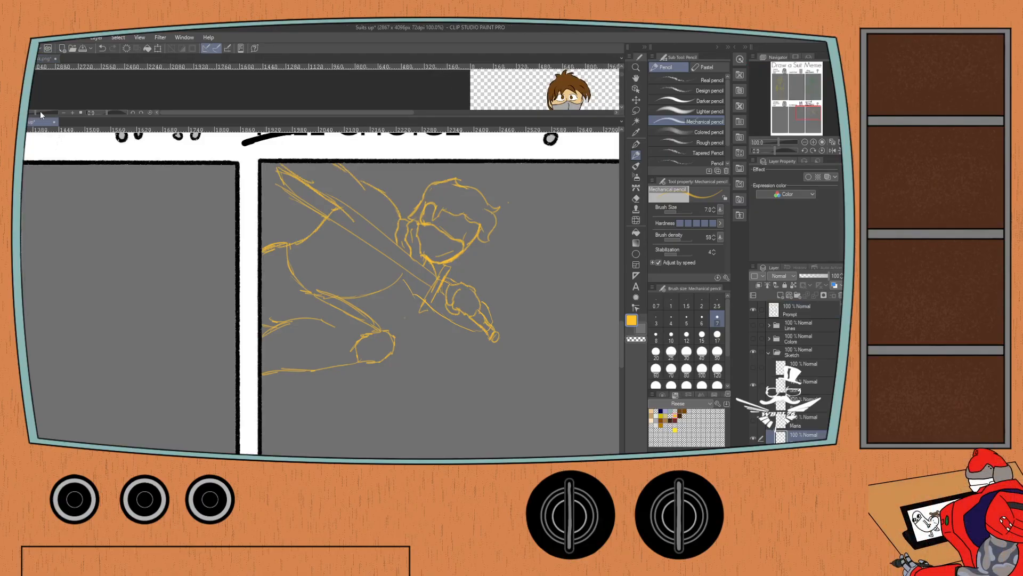
Sketch the knight's near eye just under the hairline, undoing strokes that do not fit.
scroll(460, 235, up, 1)
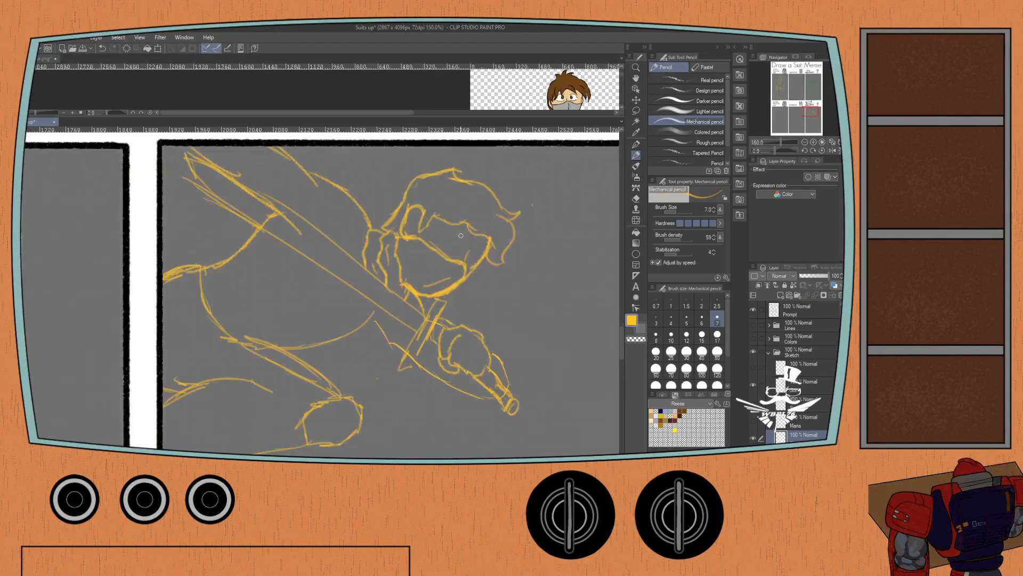
mouse_move(456, 235)
mouse_down()
mouse_move(467, 240)
mouse_move(449, 226)
mouse_up()
key(ctrl+z)
key(ctrl+z)
key(ctrl+z)
drag(448, 225, 464, 236)
key(ctrl+z)
Sketch the knight's far eye at the front edge of the face and a short nose line above the mask.
key(ctrl+Tab)
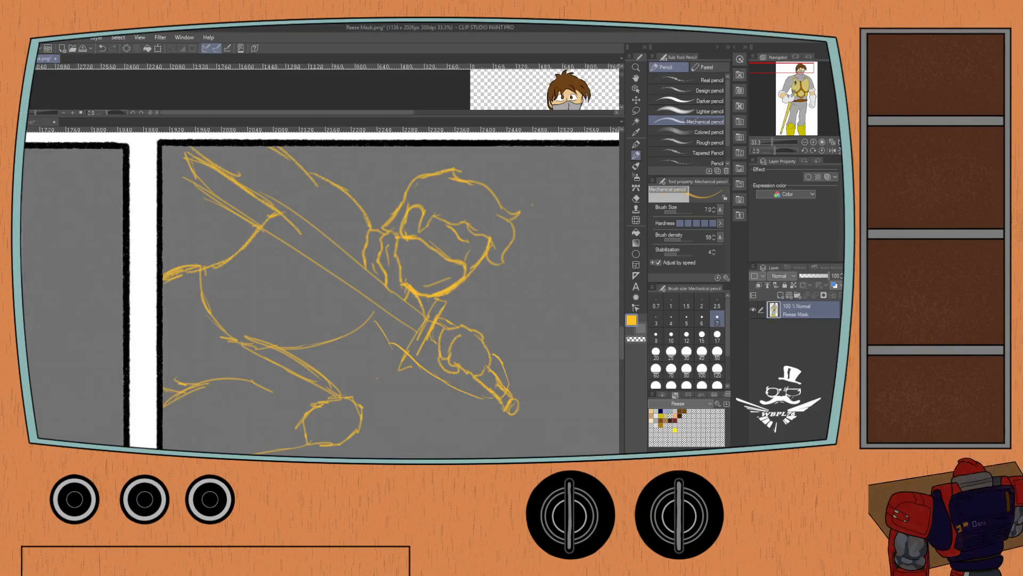
click(456, 202)
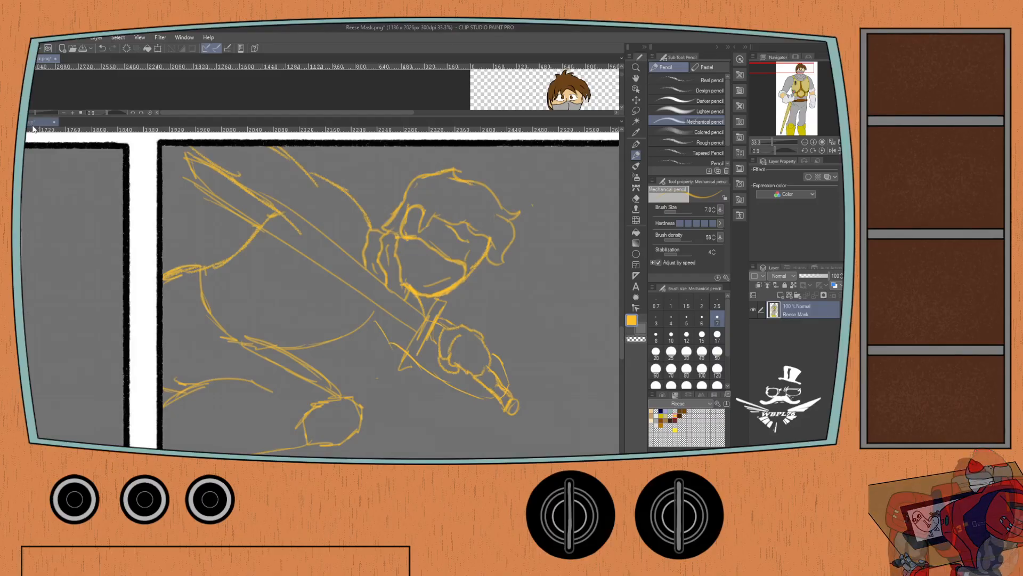
scroll(450, 232, up, 1)
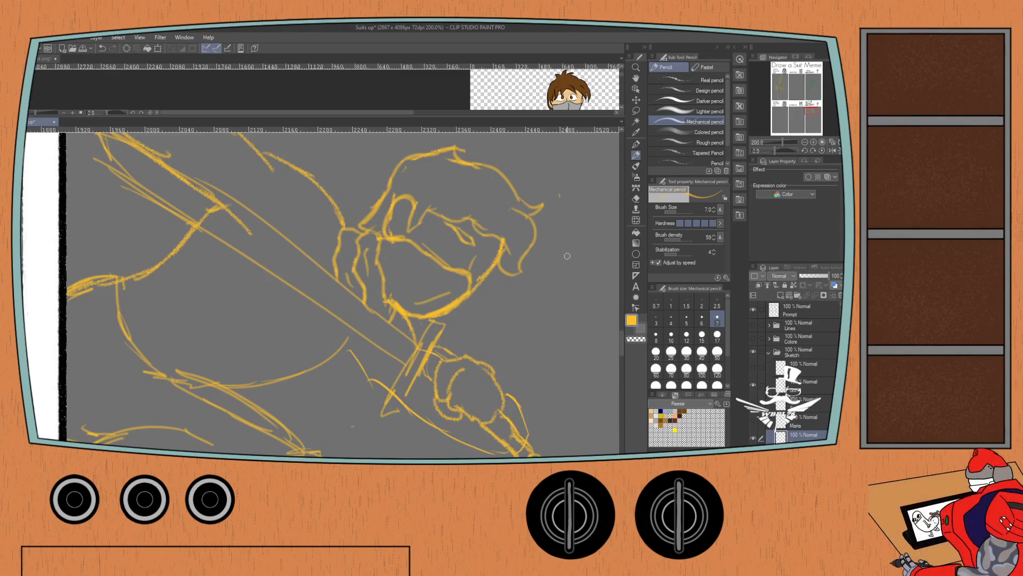
mouse_move(554, 249)
mouse_down()
mouse_move(566, 273)
mouse_move(551, 245)
mouse_up()
key(ctrl+z)
scroll(482, 245, up, 2)
drag(478, 245, 509, 260)
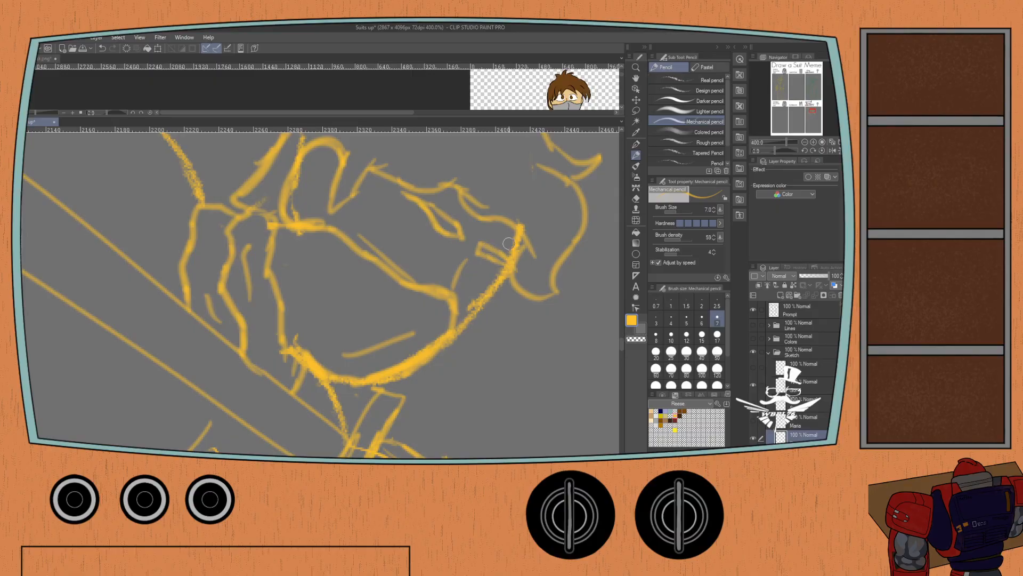
scroll(396, 209, down, 2)
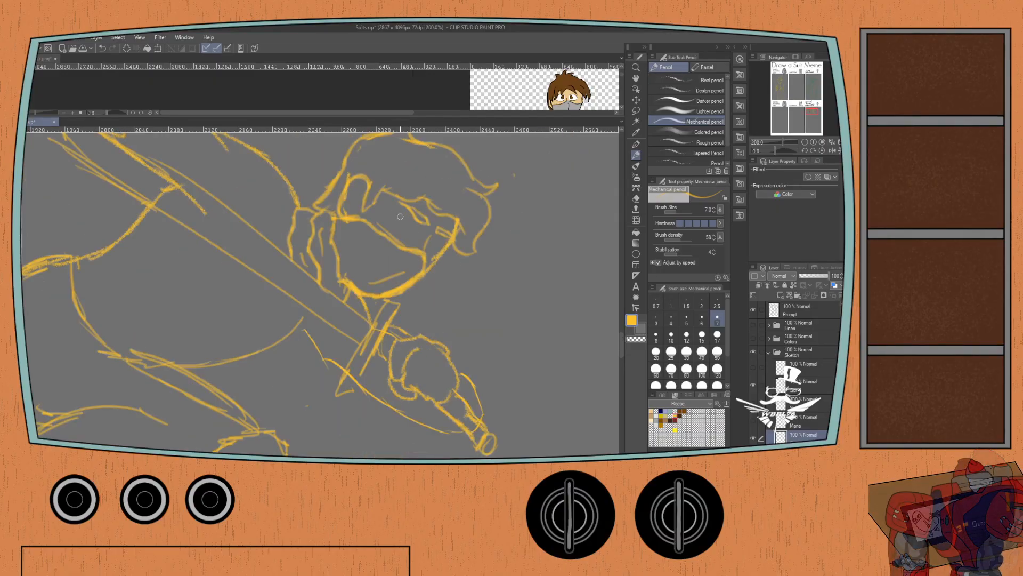
Sketch the lower outlines of the knight's eyes above the mask, undoing strokes that do not fit.
mouse_move(418, 227)
mouse_down()
mouse_move(389, 211)
mouse_move(409, 235)
mouse_move(391, 213)
mouse_move(443, 247)
mouse_move(434, 256)
mouse_up()
key(ctrl+z)
key(ctrl+z)
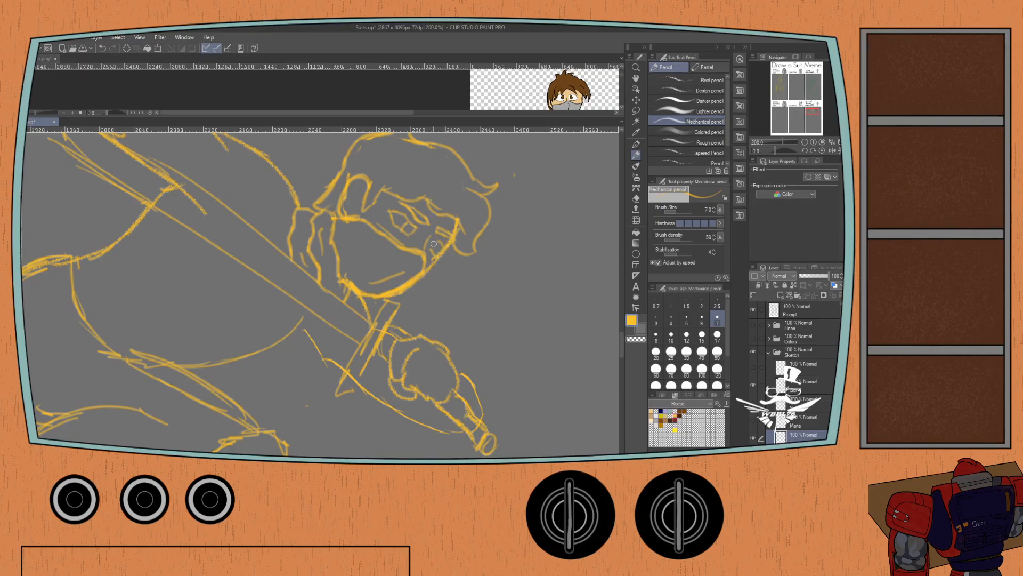
key(ctrl+z)
mouse_move(439, 252)
mouse_down()
mouse_move(446, 218)
mouse_move(438, 253)
mouse_up()
key(ctrl+z)
scroll(424, 202, down, 5)
scroll(259, 237, up, 2)
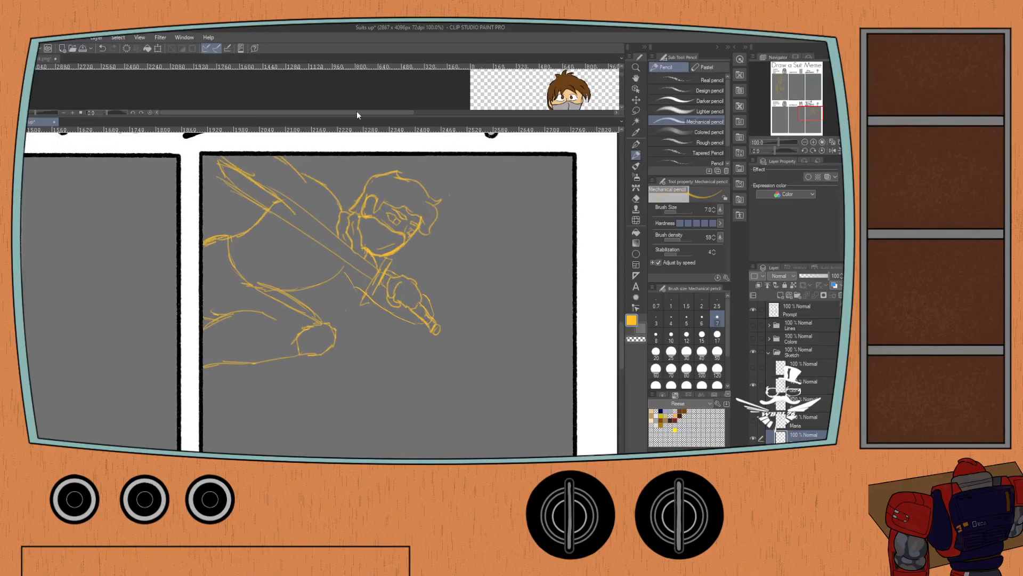
Examine the neck and chest in Reese Mask.png, and briefly overlay the purple-suited pose reference on the knight sketch.
click(41, 57)
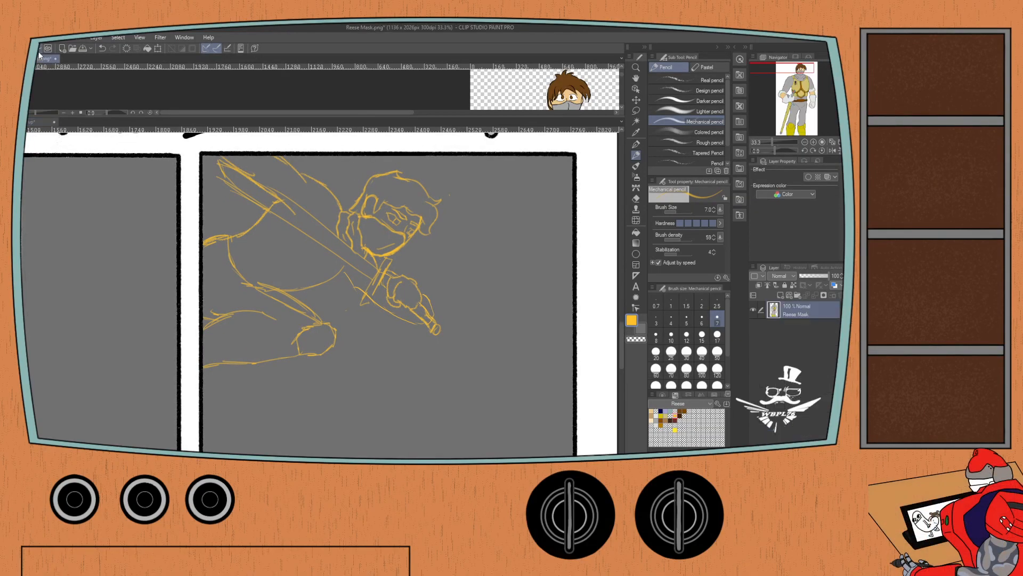
scroll(41, 99, down, 3)
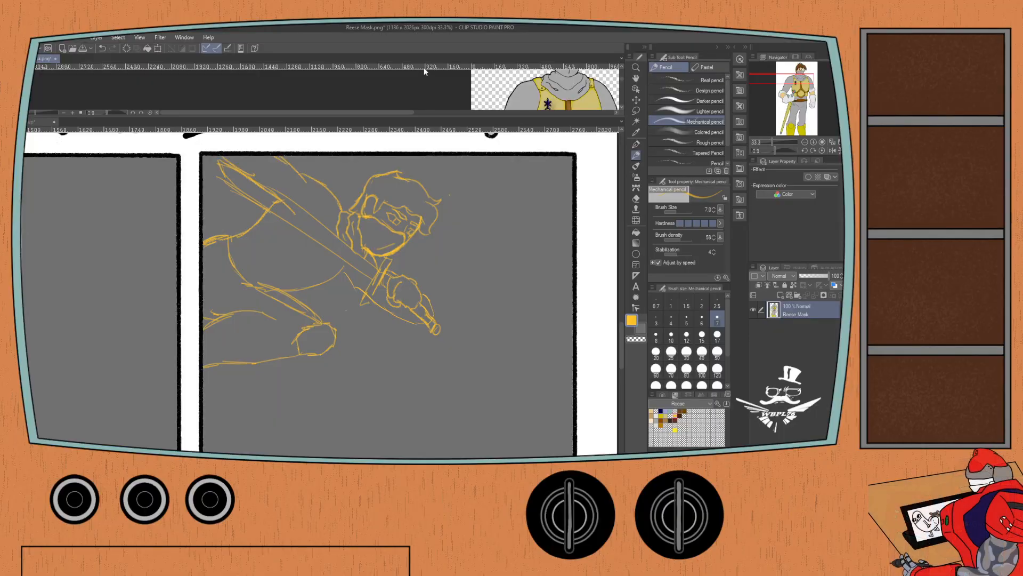
click(36, 120)
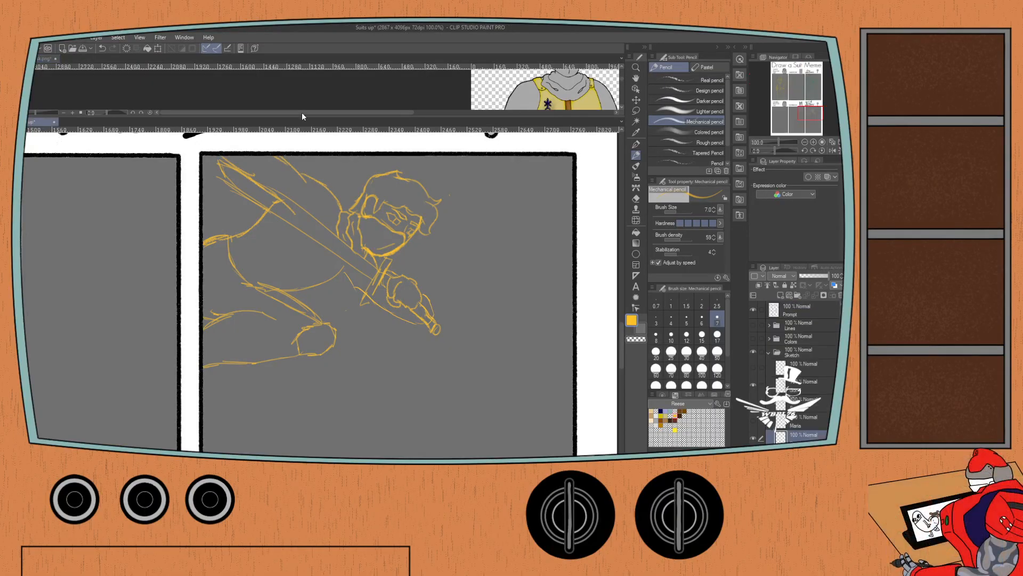
key(ctrl+v)
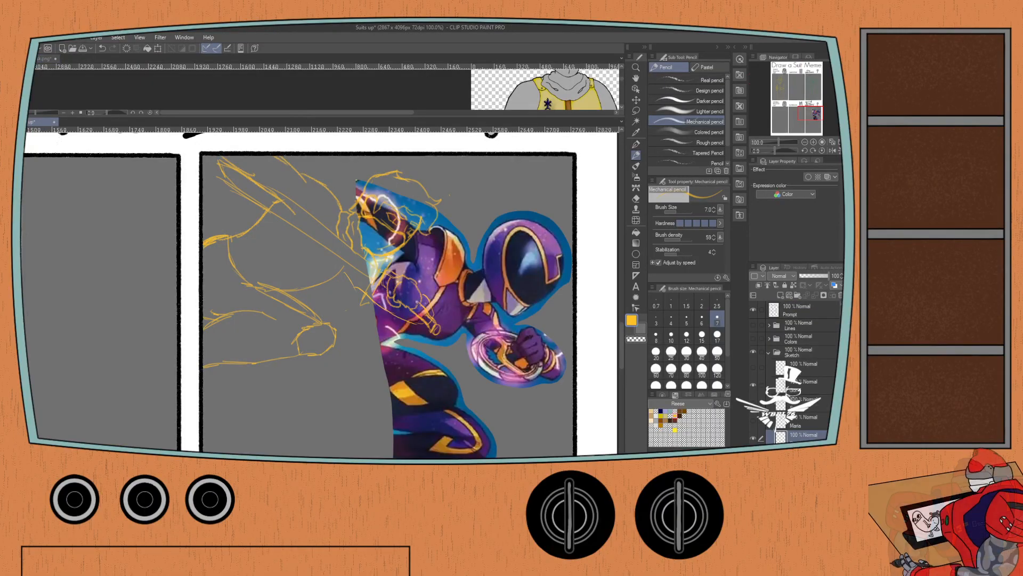
key(ctrl+z)
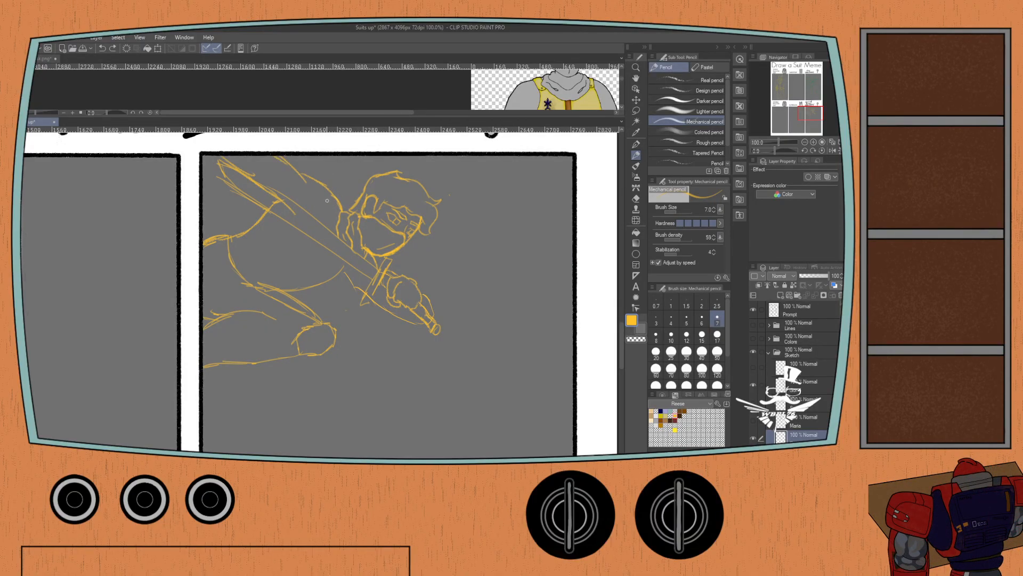
Sketch the rounded shoulder armor between the knight's neck and upper arm, checking the chest armor in Reese Mask.png.
drag(331, 193, 343, 211)
key(ctrl+z)
click(158, 80)
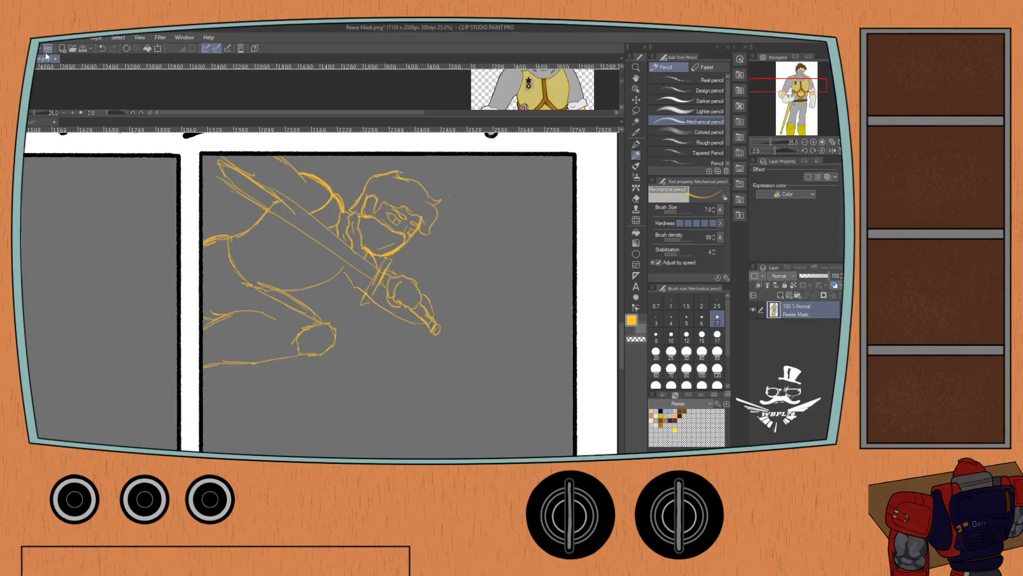
click(29, 123)
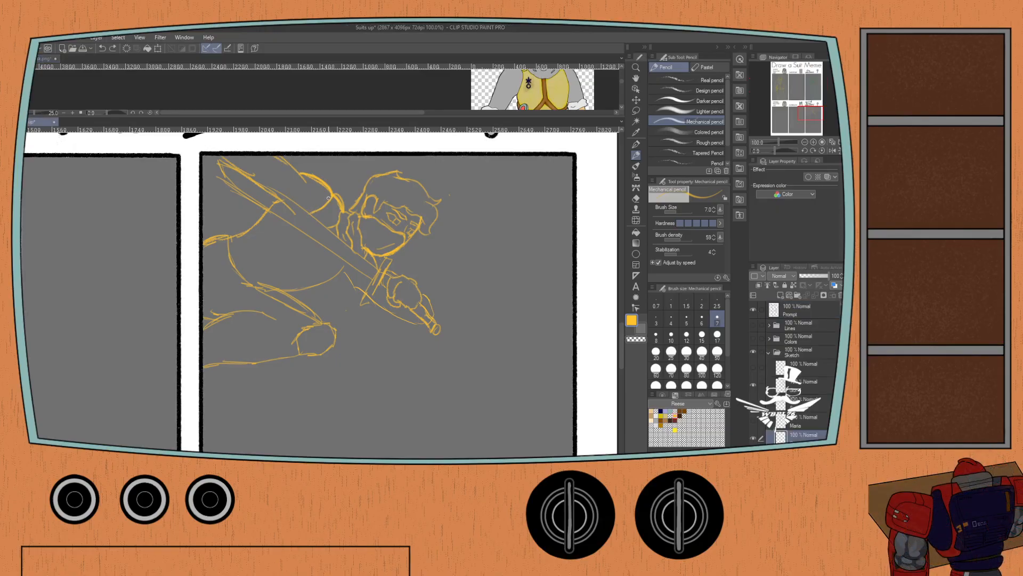
mouse_move(323, 209)
mouse_down()
mouse_move(265, 212)
mouse_move(278, 221)
mouse_move(295, 212)
mouse_move(260, 205)
mouse_move(245, 223)
mouse_up()
Sketch the side and lower edges of the knight's chest plate below the sword, using the torso armor in Reese Mask.png as reference.
click(38, 59)
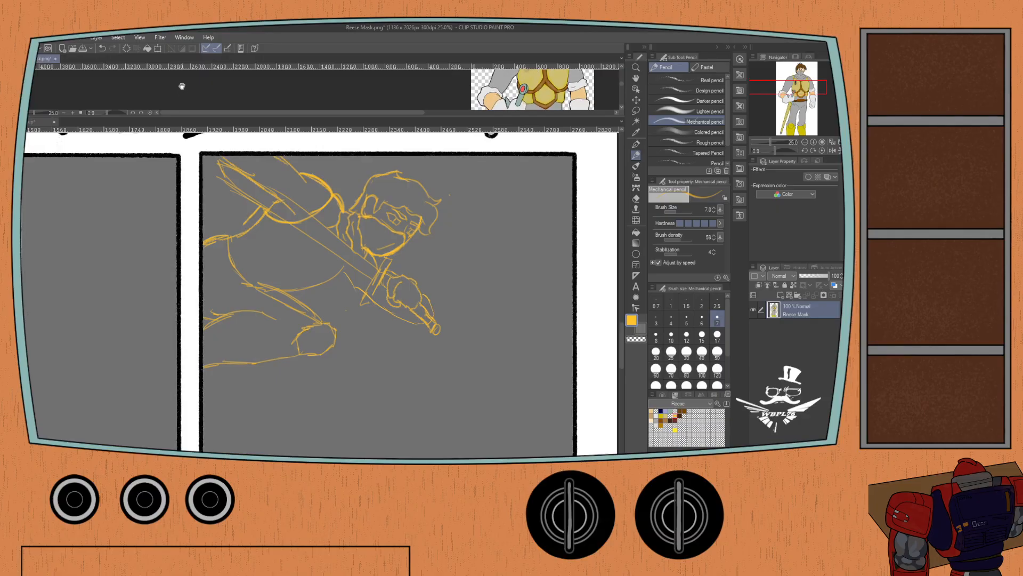
click(40, 121)
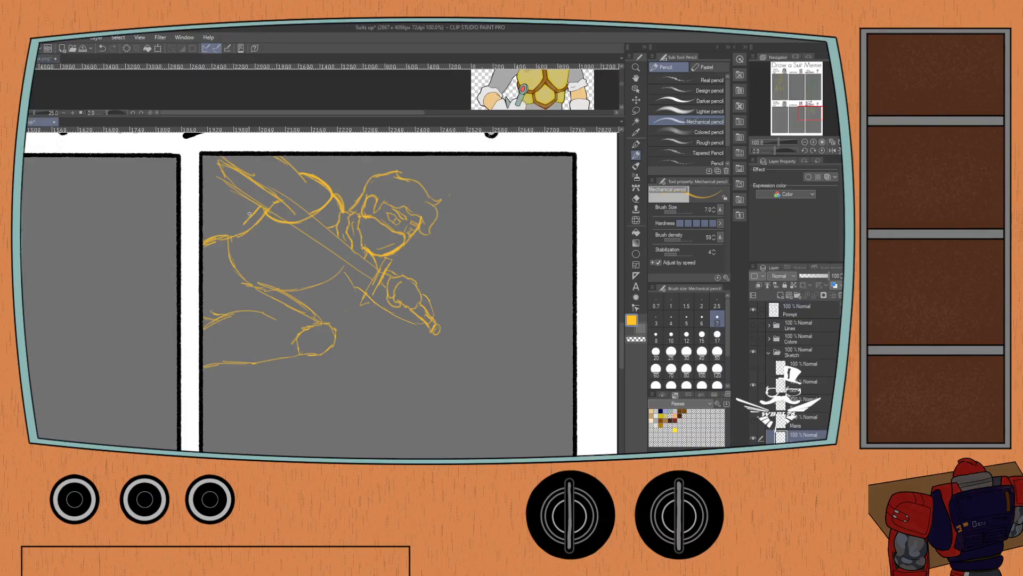
drag(244, 227, 283, 261)
key(ctrl+z)
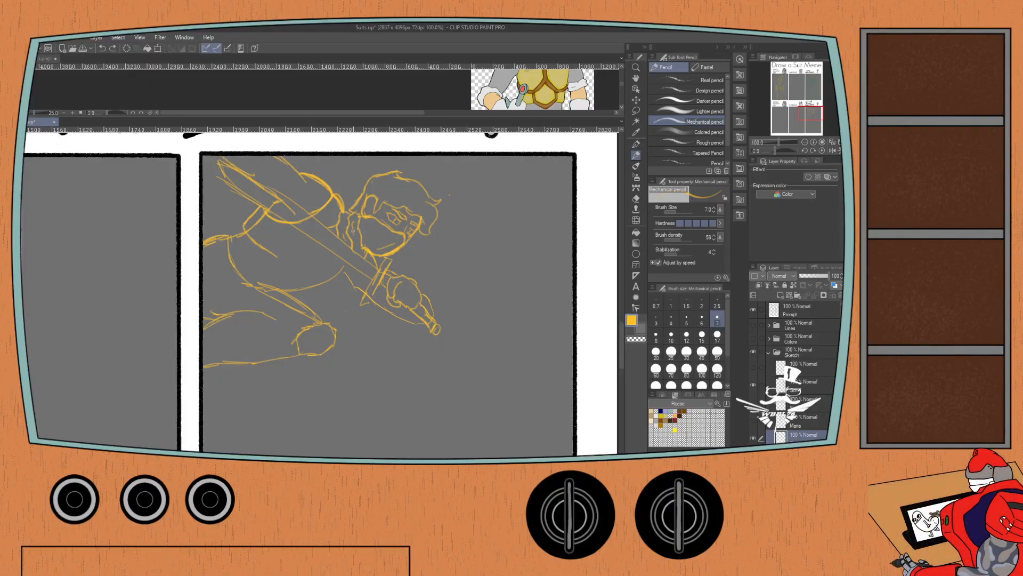
drag(781, 151, 758, 143)
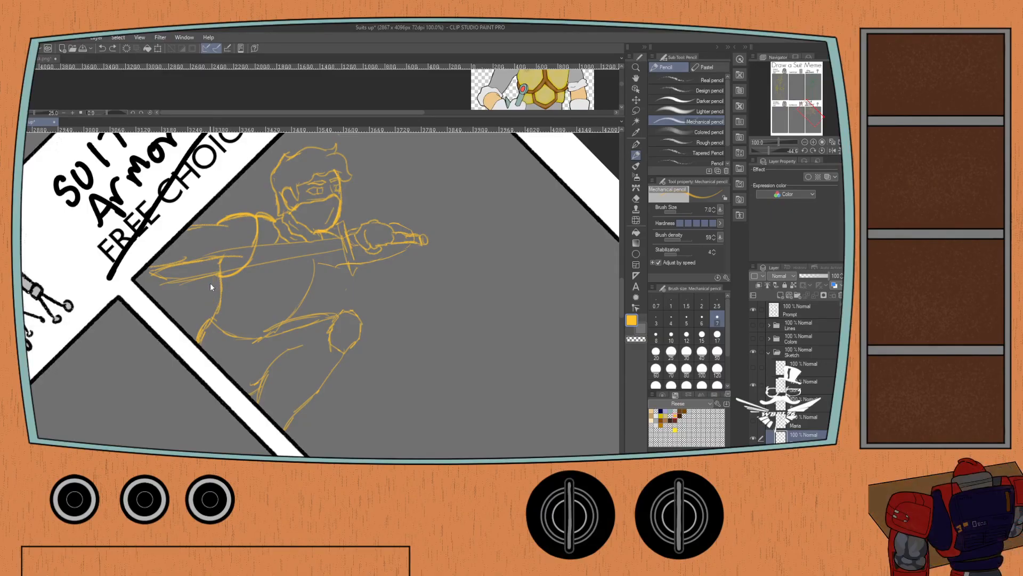
mouse_move(217, 276)
mouse_down()
mouse_move(241, 268)
mouse_move(363, 200)
mouse_move(327, 252)
mouse_move(250, 272)
mouse_move(230, 305)
mouse_move(261, 307)
mouse_move(231, 302)
mouse_move(277, 286)
mouse_up()
key(ctrl+z)
mouse_move(297, 253)
mouse_down()
mouse_move(280, 285)
mouse_move(218, 301)
mouse_up()
key(ctrl+z)
mouse_move(299, 257)
mouse_down()
mouse_move(287, 281)
mouse_move(235, 305)
mouse_up()
mouse_move(303, 256)
mouse_down()
mouse_move(291, 287)
mouse_move(297, 307)
mouse_move(320, 257)
mouse_move(313, 289)
mouse_up()
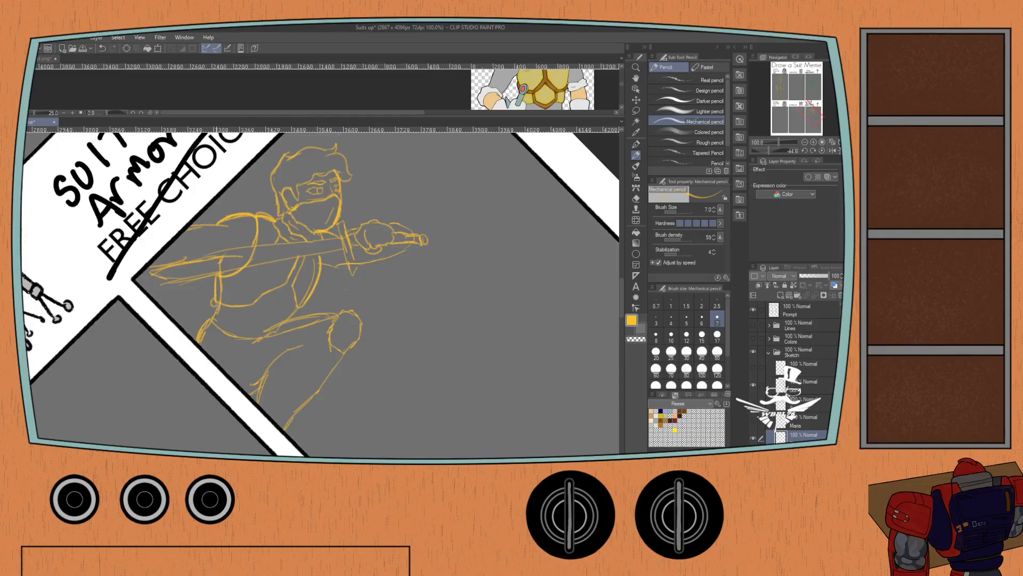
Rework the lower edge of the torso armor into a waist band with an angular plate above the raised thigh.
mouse_move(214, 304)
mouse_down()
mouse_move(251, 311)
mouse_move(277, 295)
mouse_up()
key(ctrl+z)
key(ctrl+z)
key(ctrl+z)
mouse_move(216, 305)
mouse_down()
mouse_move(257, 308)
mouse_move(285, 290)
mouse_move(300, 310)
mouse_up()
mouse_move(274, 328)
mouse_down()
mouse_move(253, 309)
mouse_move(270, 329)
mouse_up()
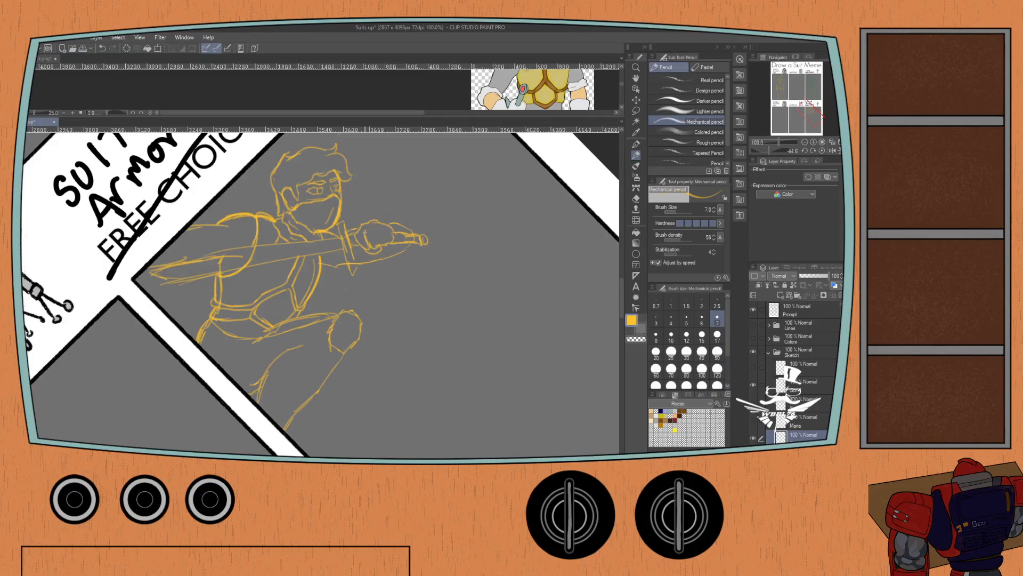
Firm up the top edge of the raised thigh and outline an angular knee pad over the knee.
drag(372, 247, 390, 241)
drag(199, 242, 226, 224)
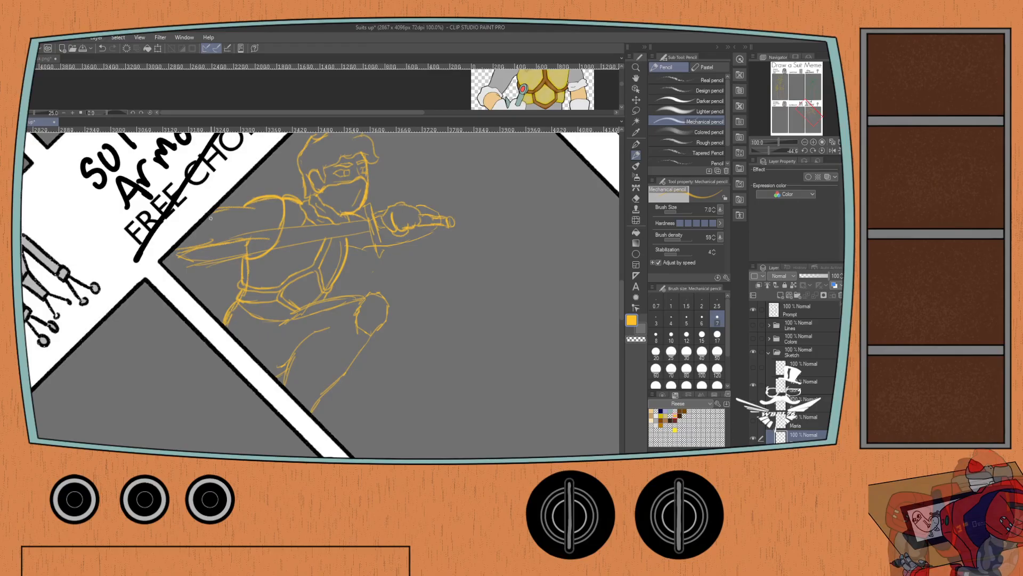
key(ctrl+z)
mouse_move(281, 315)
mouse_down()
mouse_move(293, 315)
mouse_move(258, 326)
mouse_up()
mouse_move(326, 300)
mouse_down()
mouse_move(366, 293)
mouse_move(357, 330)
mouse_move(374, 337)
mouse_move(386, 328)
mouse_move(371, 289)
mouse_move(385, 291)
mouse_move(383, 334)
mouse_up()
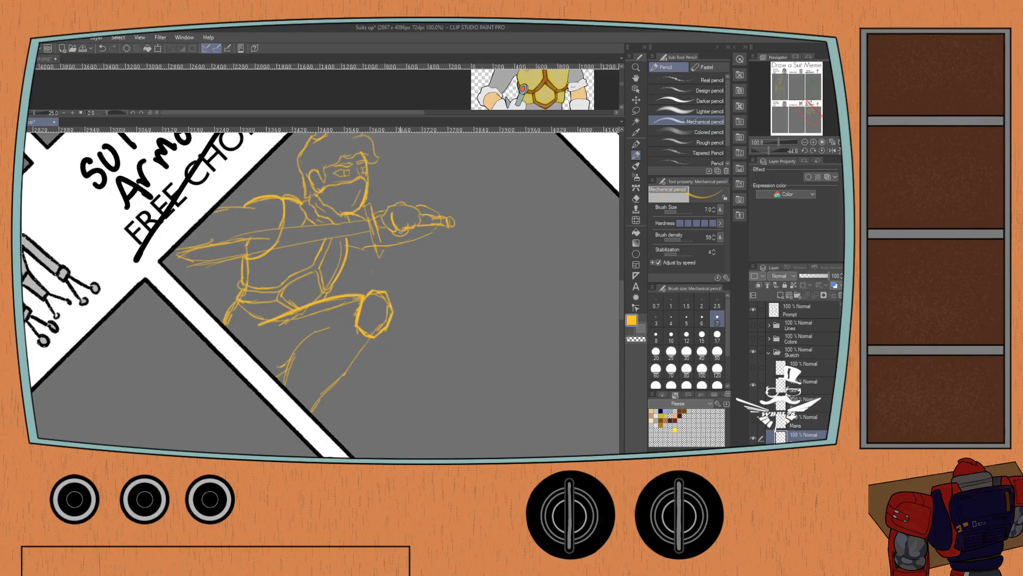
Redraw the underside of the raised thigh and the lower leg's outline, using the legs in Reese Mask.png as reference.
click(41, 59)
scroll(110, 101, down, 5)
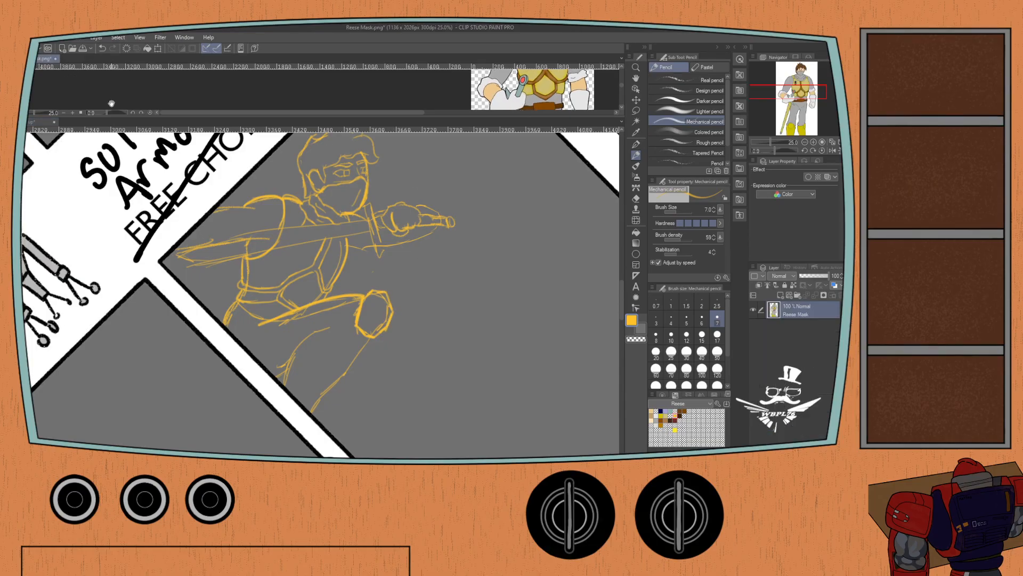
scroll(119, 94, down, 4)
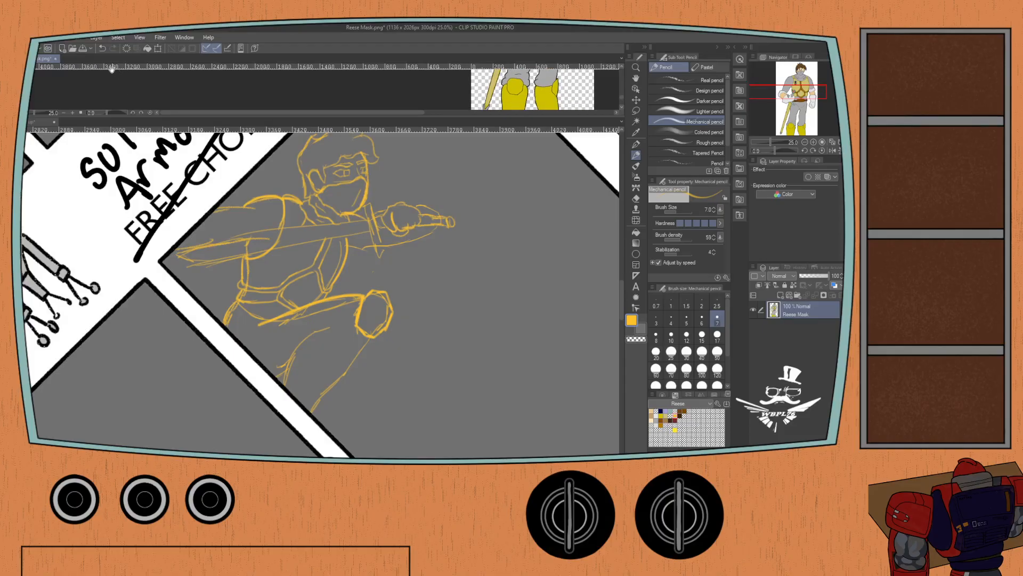
click(43, 120)
scroll(370, 297, down, 2)
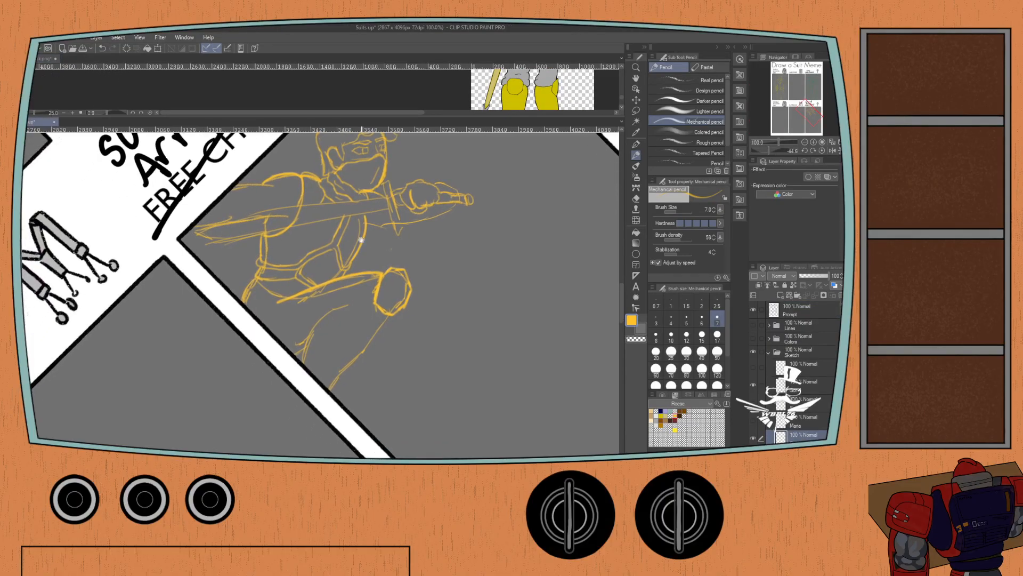
mouse_move(374, 300)
mouse_down()
mouse_move(327, 318)
mouse_move(346, 309)
mouse_up()
key(ctrl+z)
mouse_move(373, 294)
mouse_down()
mouse_move(326, 314)
mouse_move(304, 357)
mouse_up()
mouse_move(385, 320)
mouse_down()
mouse_move(330, 392)
mouse_move(384, 323)
mouse_up()
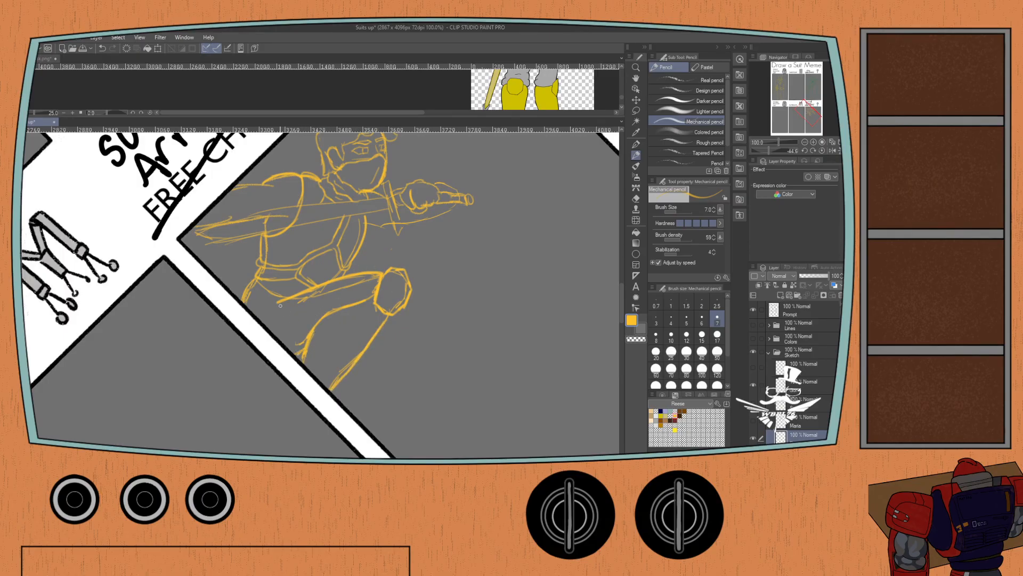
Clean up the knight's hip beside the panel border, erasing excess lines and resketching the hip edge.
mouse_move(258, 278)
mouse_down()
mouse_move(243, 300)
mouse_move(290, 298)
mouse_move(254, 282)
mouse_move(268, 302)
mouse_move(255, 300)
mouse_move(246, 288)
mouse_up()
key(ctrl+z)
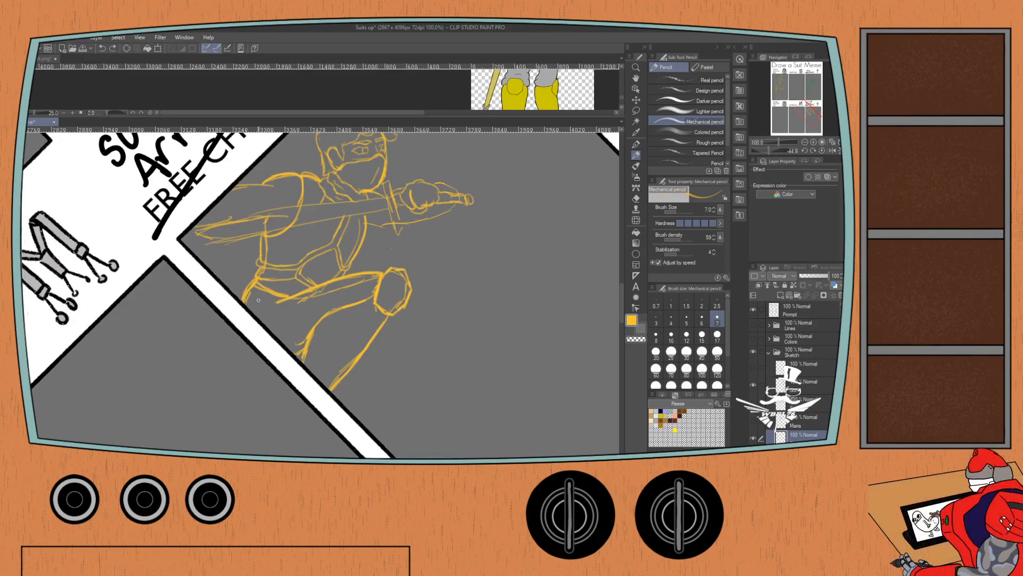
key(e)
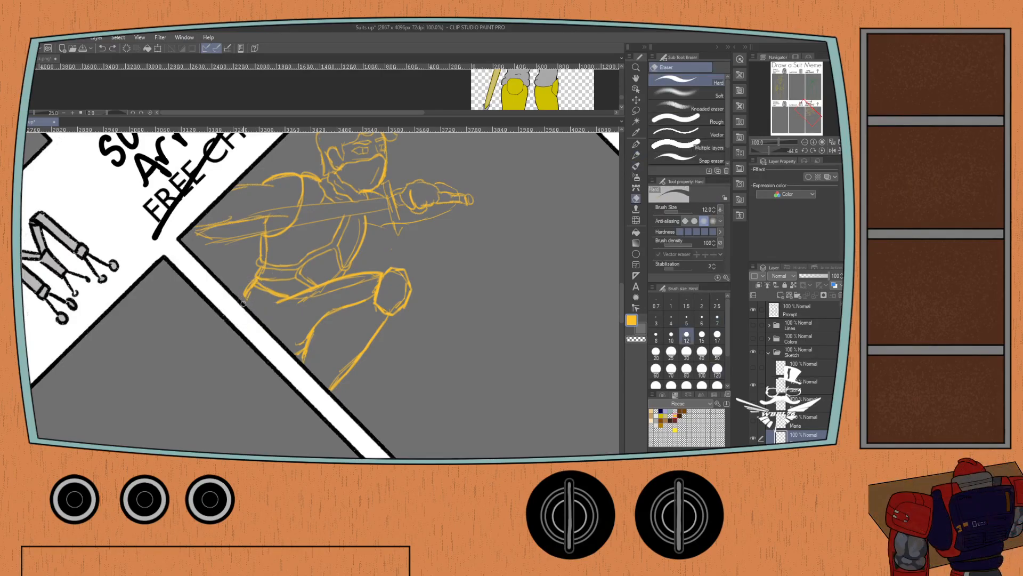
mouse_move(245, 288)
mouse_down()
mouse_move(263, 293)
mouse_move(233, 300)
mouse_move(237, 320)
mouse_move(227, 320)
mouse_move(231, 305)
mouse_up()
key(p)
key(p)
scroll(272, 262, up, 1)
key(ctrl+z)
scroll(247, 277, down, 1)
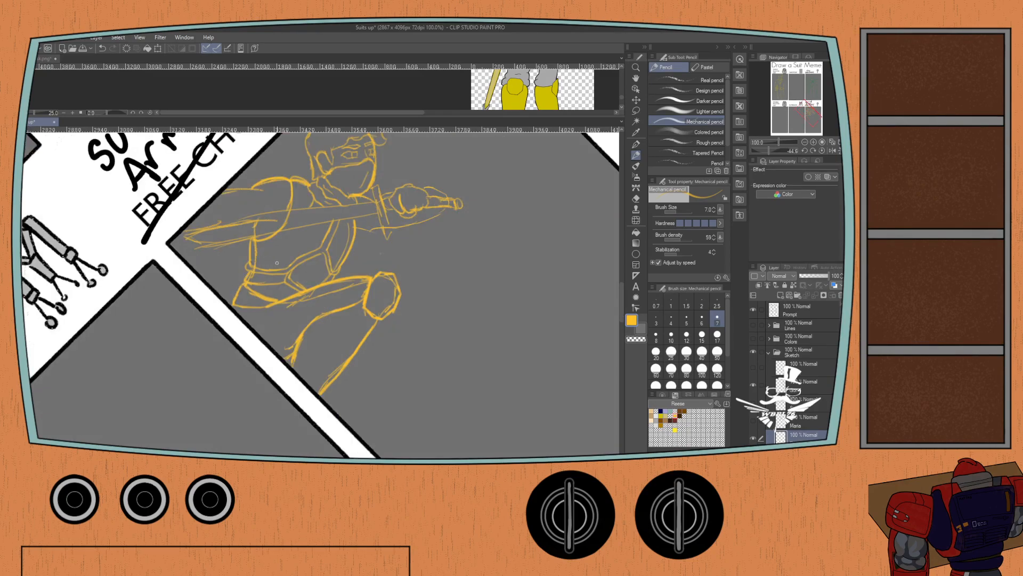
Examine the waist, gloved hand and sword hilt in Reese Mask.png at normal rotation and return to the meme canvas.
drag(277, 271, 255, 317)
click(44, 57)
drag(87, 88, 111, 107)
drag(115, 113, 125, 123)
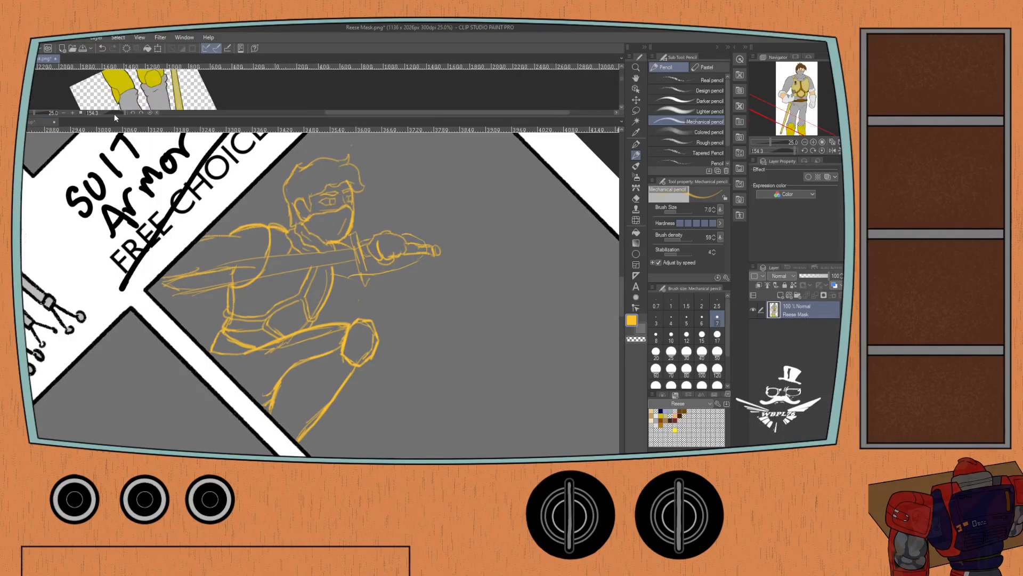
drag(58, 92, 147, 78)
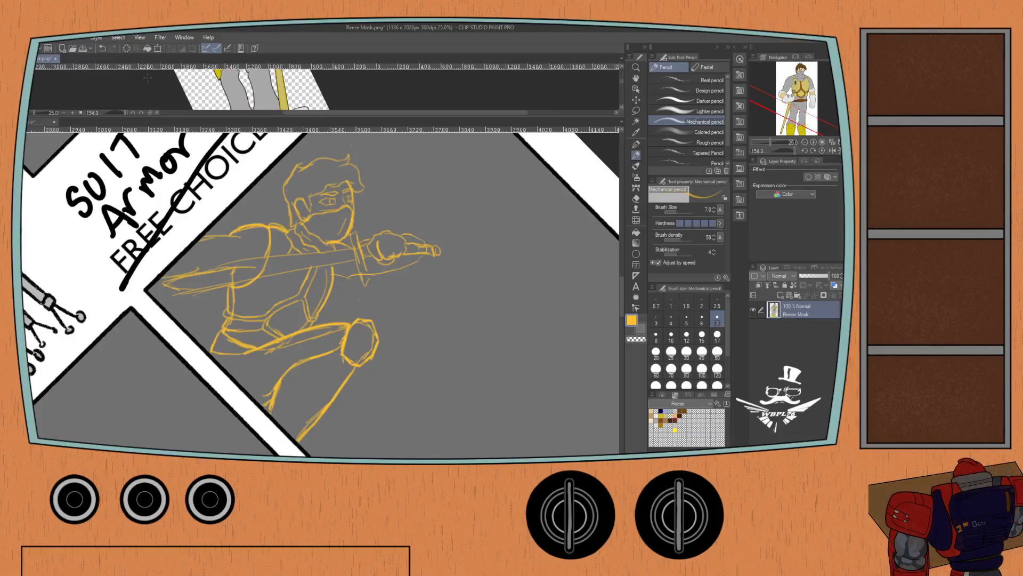
click(814, 151)
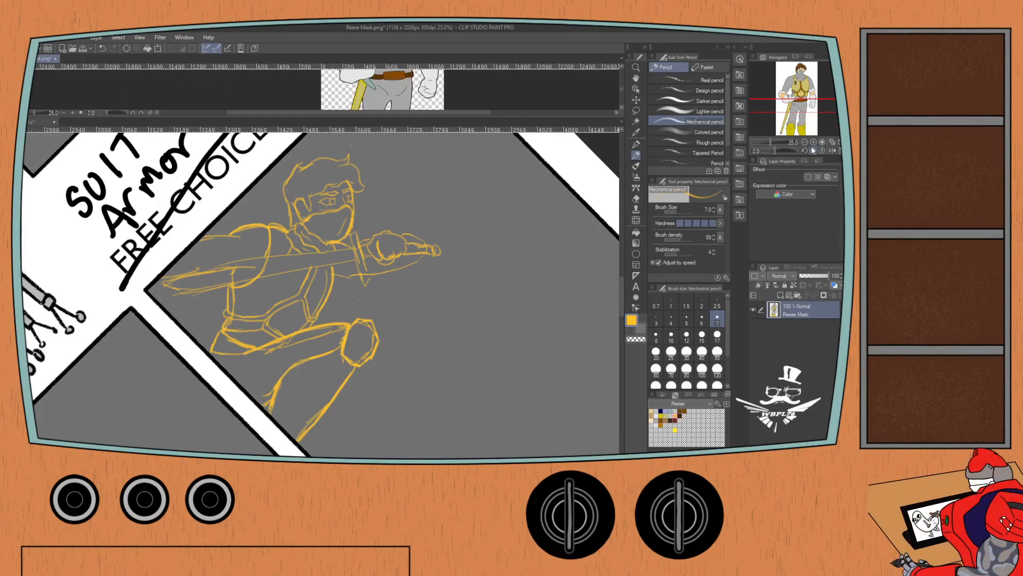
drag(309, 92, 356, 93)
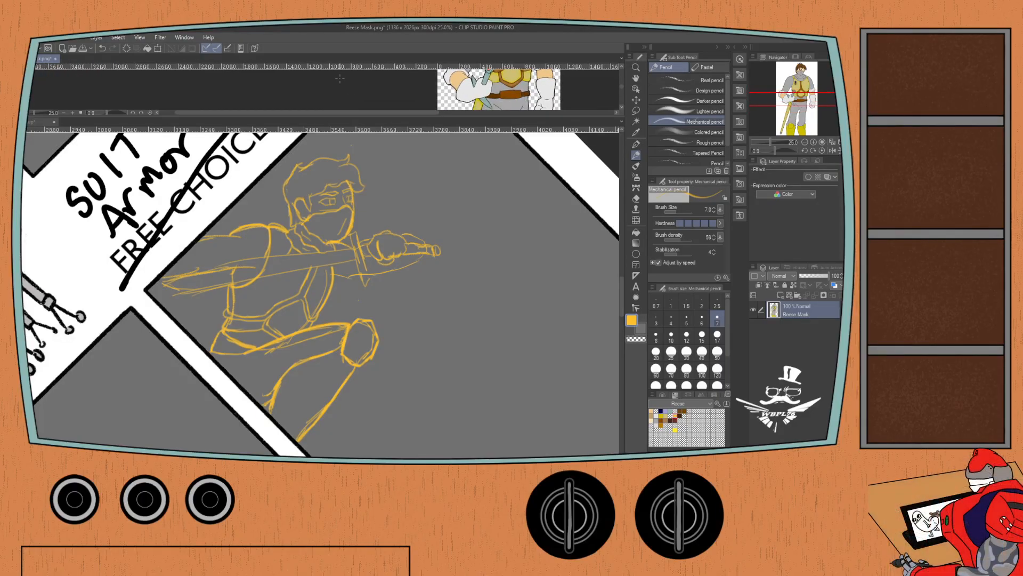
click(32, 126)
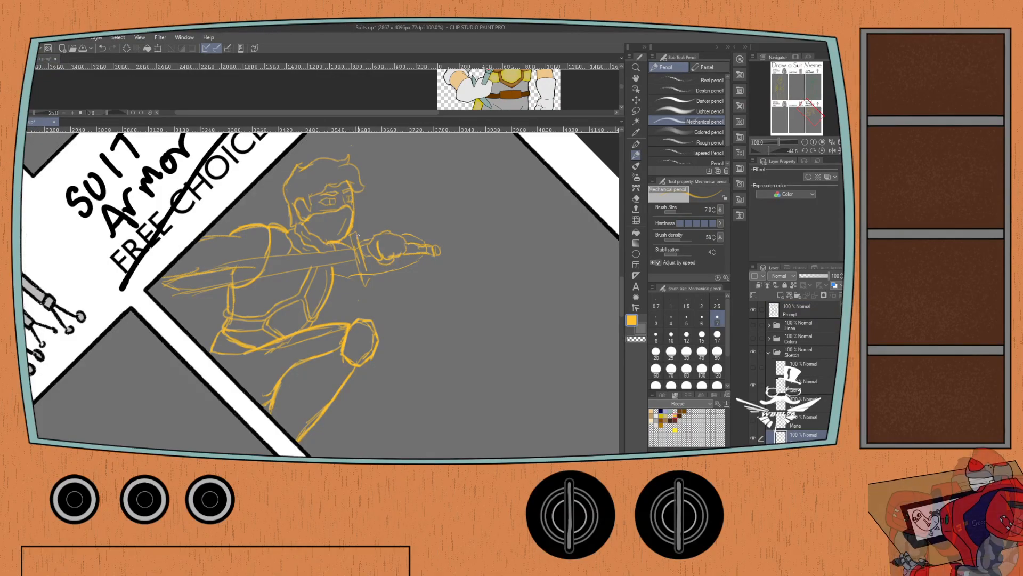
Erase the sword's straight crossguard between the blade and the gripping hand.
key(e)
mouse_move(355, 235)
mouse_down()
mouse_move(366, 283)
mouse_move(357, 257)
mouse_up()
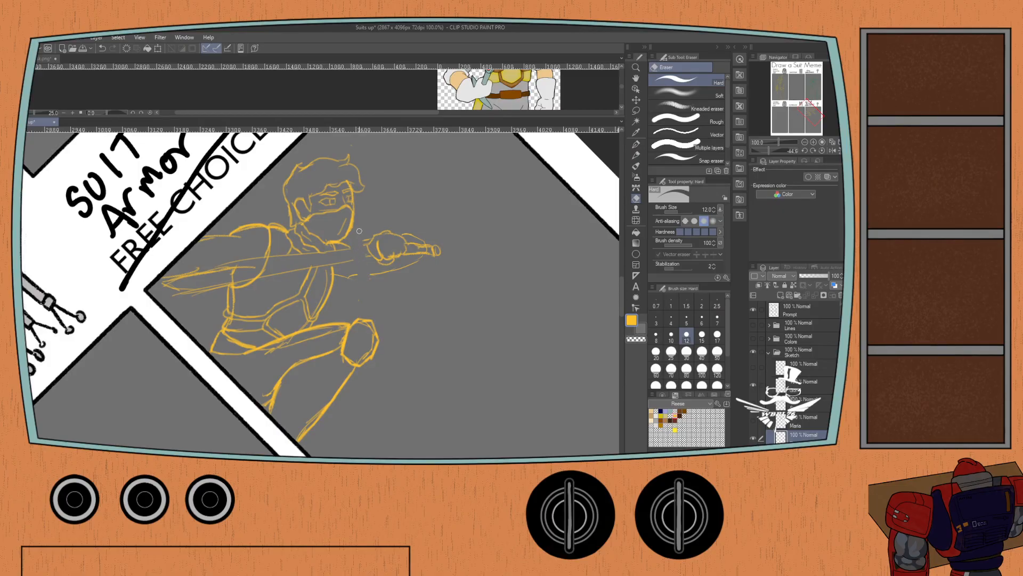
key(p)
key(p)
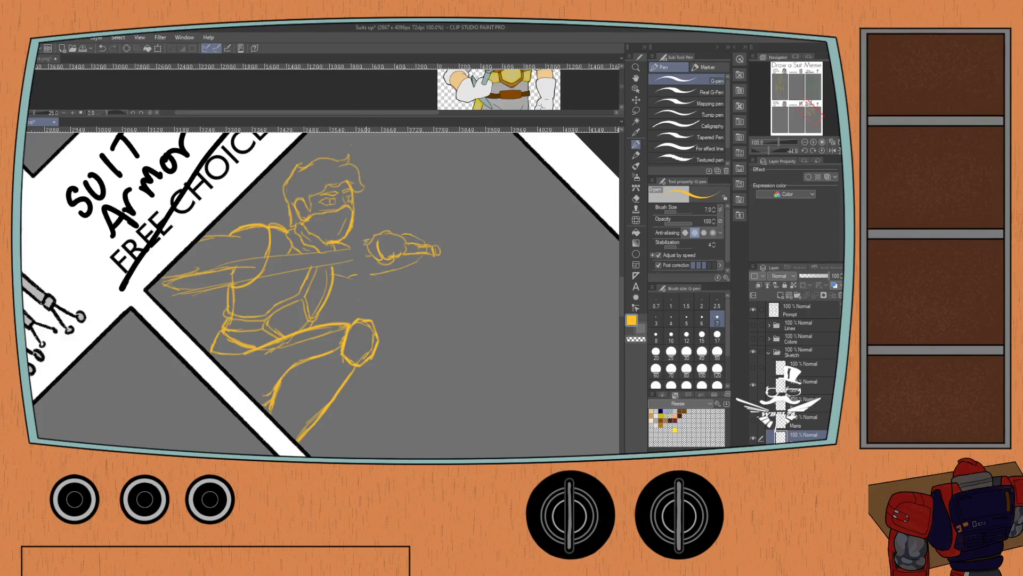
Sketch a new compact guard where the blade meets the knight's hand, undoing strokes that do not fit.
drag(354, 235, 367, 282)
key(p)
click(113, 49)
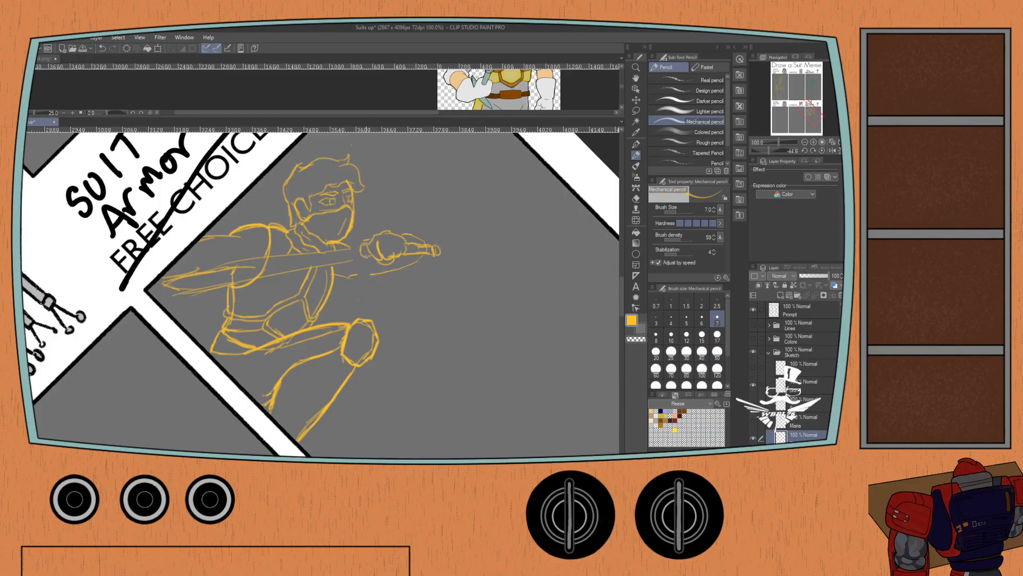
mouse_move(367, 241)
mouse_down()
mouse_move(356, 214)
mouse_move(364, 277)
mouse_up()
key(ctrl+z)
key(ctrl+z)
drag(365, 242, 353, 268)
mouse_move(395, 253)
mouse_down()
mouse_move(384, 276)
mouse_move(420, 275)
mouse_move(395, 278)
mouse_up()
Replace the old sword handle with a straight grip extending past the hand and a rounded pommel at its end.
key(e)
key(p)
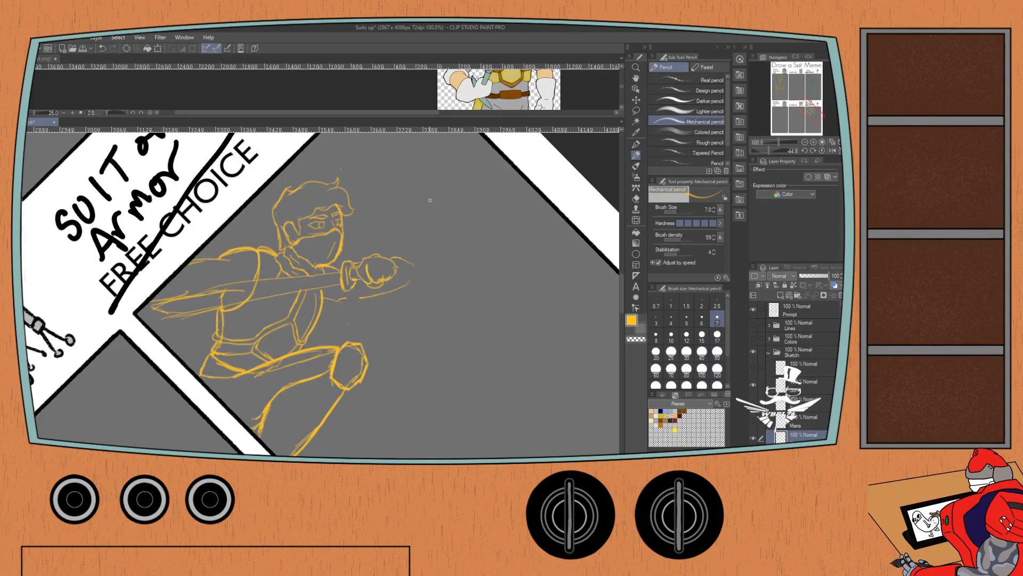
drag(395, 267, 417, 274)
key(ctrl+z)
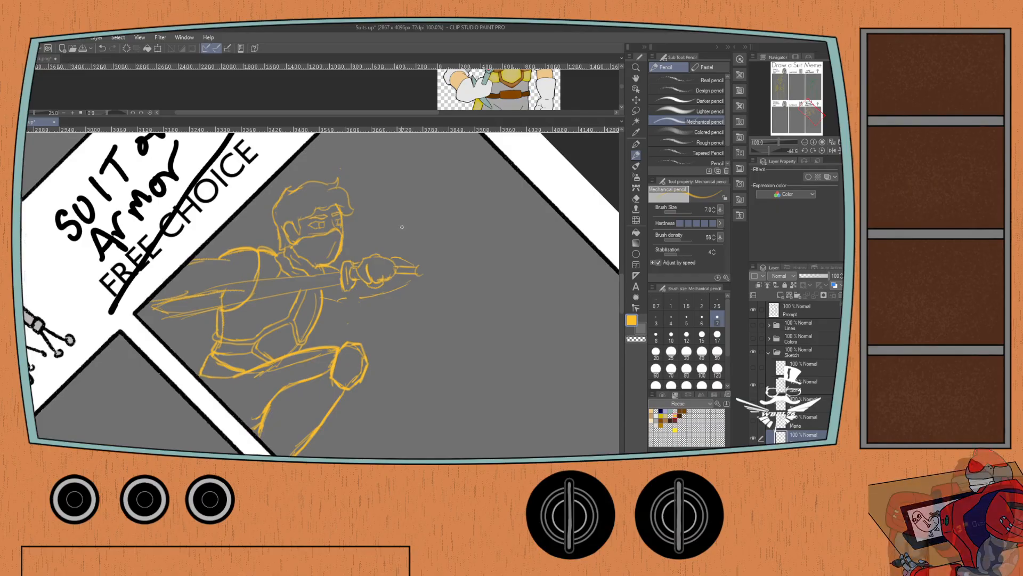
key(ctrl+z)
drag(419, 265, 433, 271)
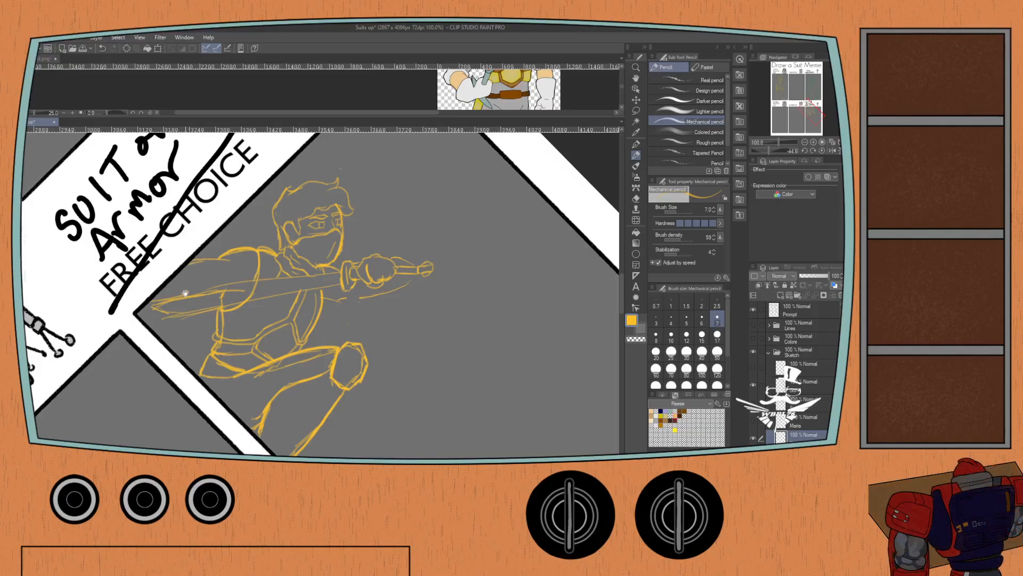
Redraw the sword's blade as a narrow shape running from the guard across the torso, and erase the old blade lines.
drag(177, 286, 217, 239)
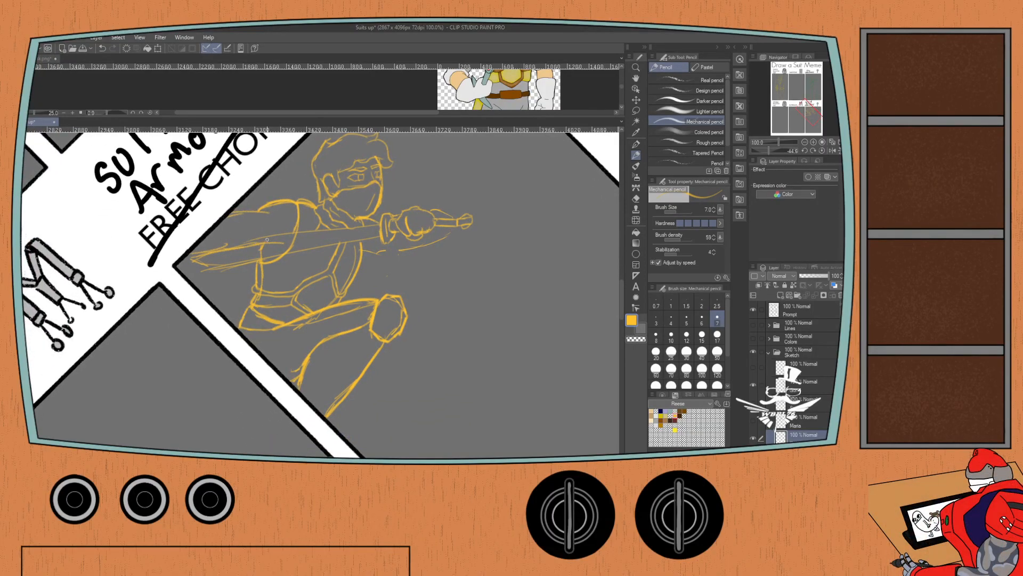
key(e)
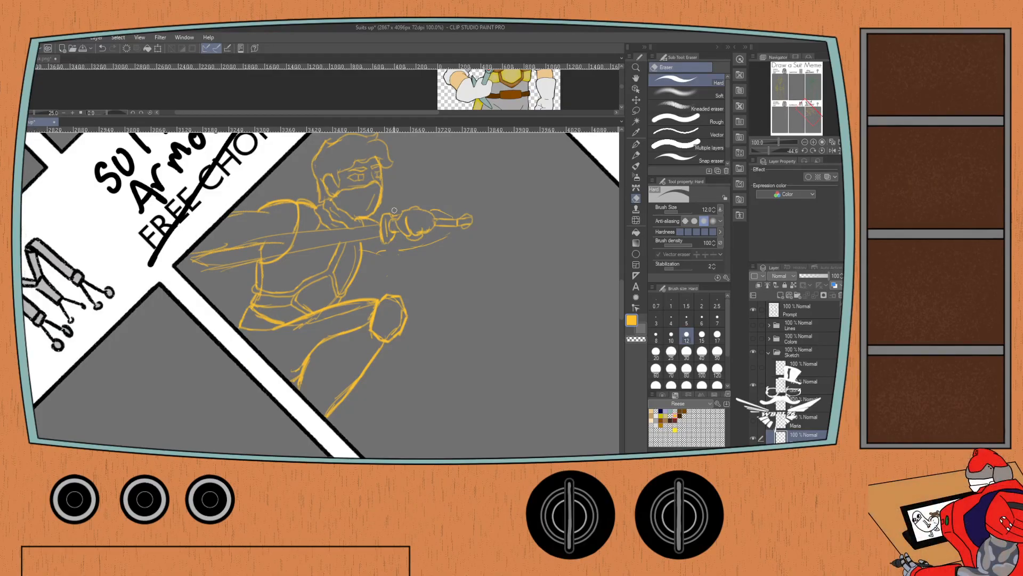
mouse_move(244, 263)
mouse_down()
mouse_move(191, 264)
mouse_move(275, 243)
mouse_up()
key(ctrl+z)
key(p)
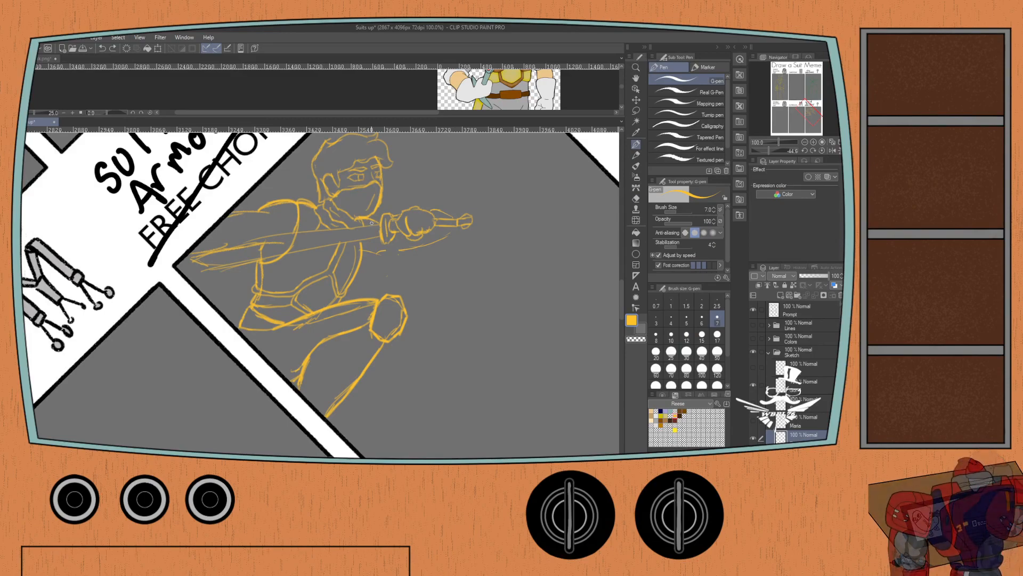
key(p)
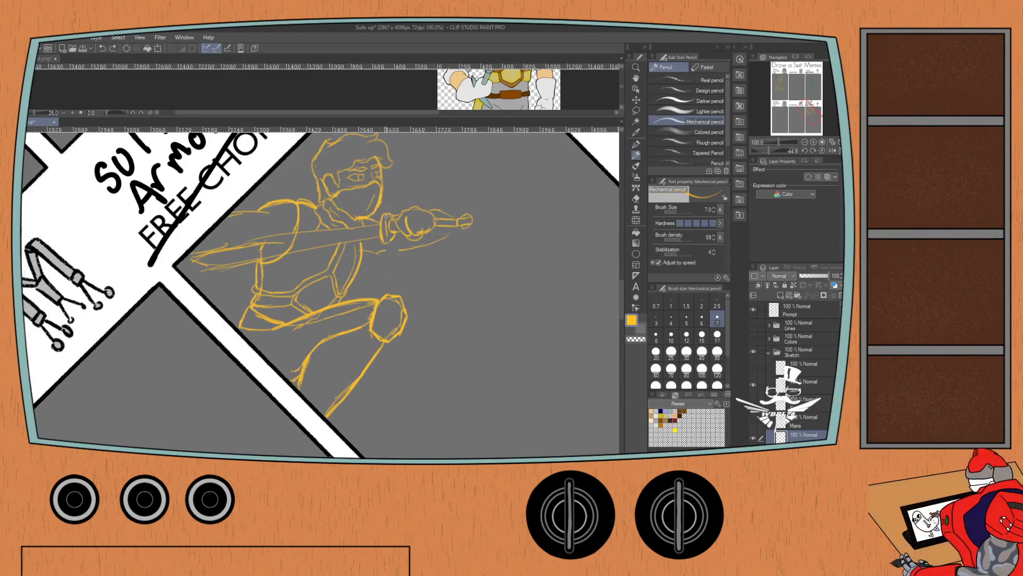
drag(380, 224, 265, 238)
drag(380, 233, 218, 262)
key(ctrl+z)
mouse_move(264, 237)
mouse_down()
mouse_move(202, 251)
mouse_move(248, 241)
mouse_move(202, 262)
mouse_up()
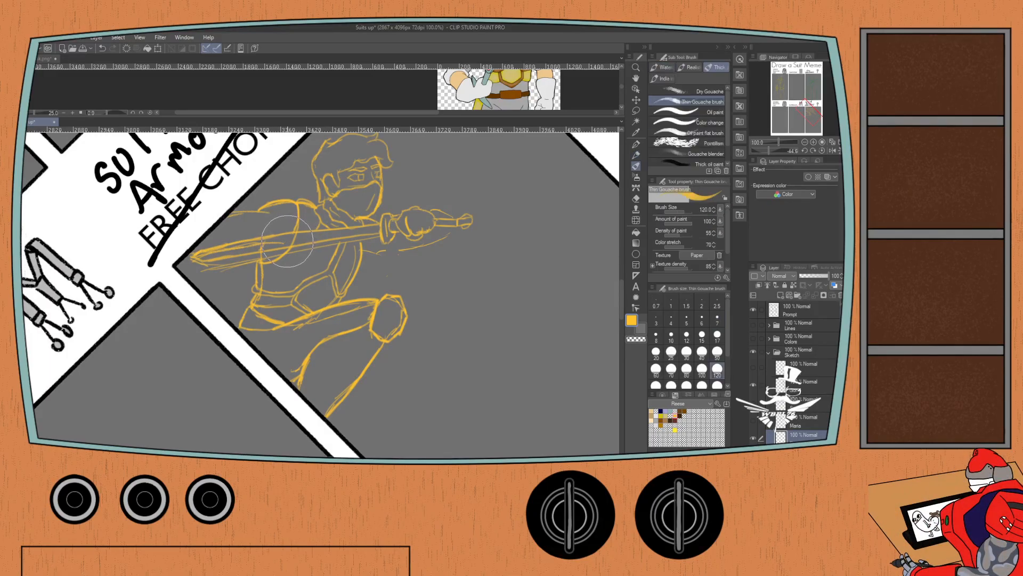
key(e)
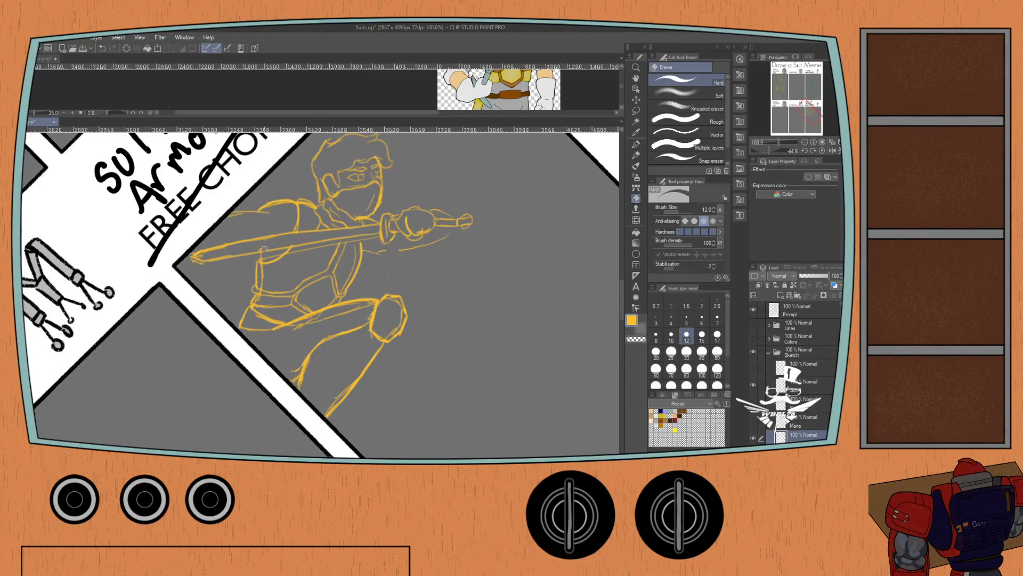
key(p)
Sketch the lower contour of the sword arm from the chest to the gripping hand, undoing strokes that do not fit.
scroll(228, 242, down, 2)
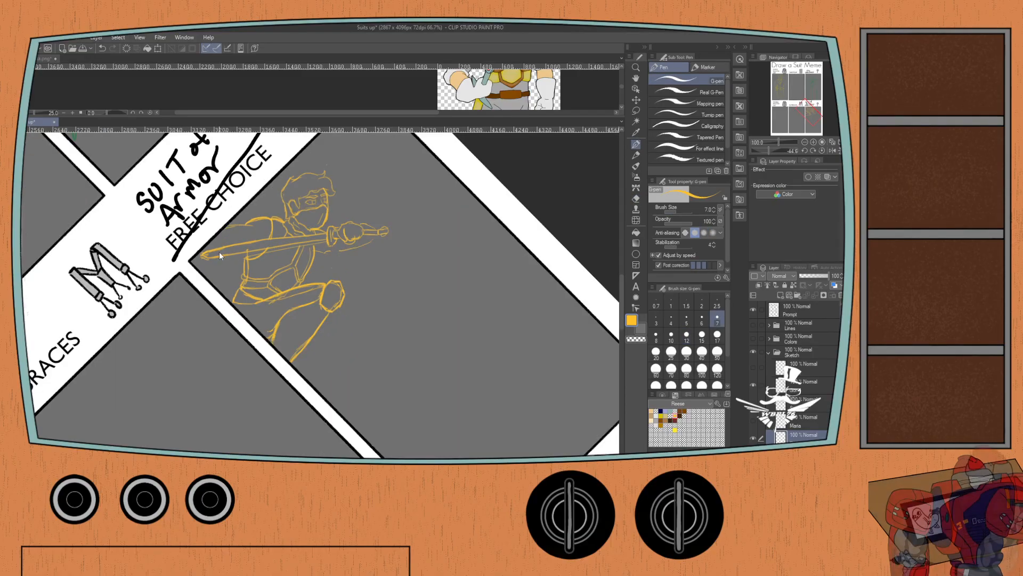
click(822, 150)
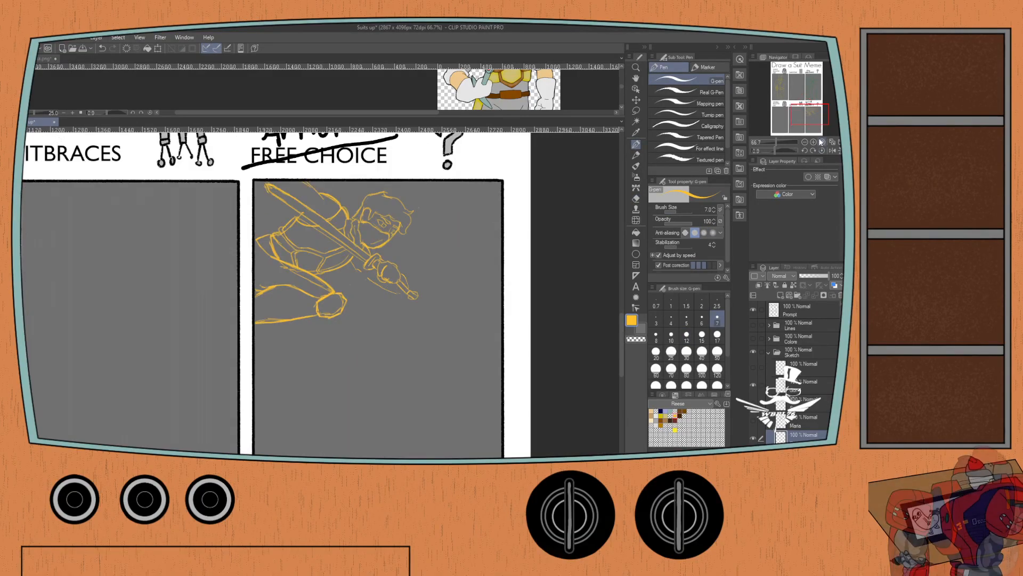
drag(206, 289, 196, 243)
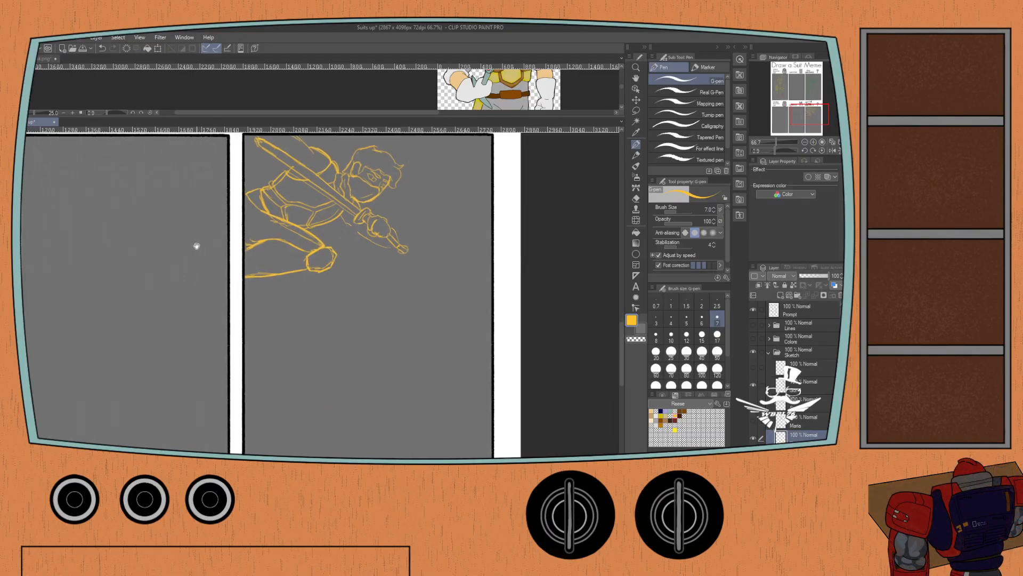
scroll(336, 233, up, 2)
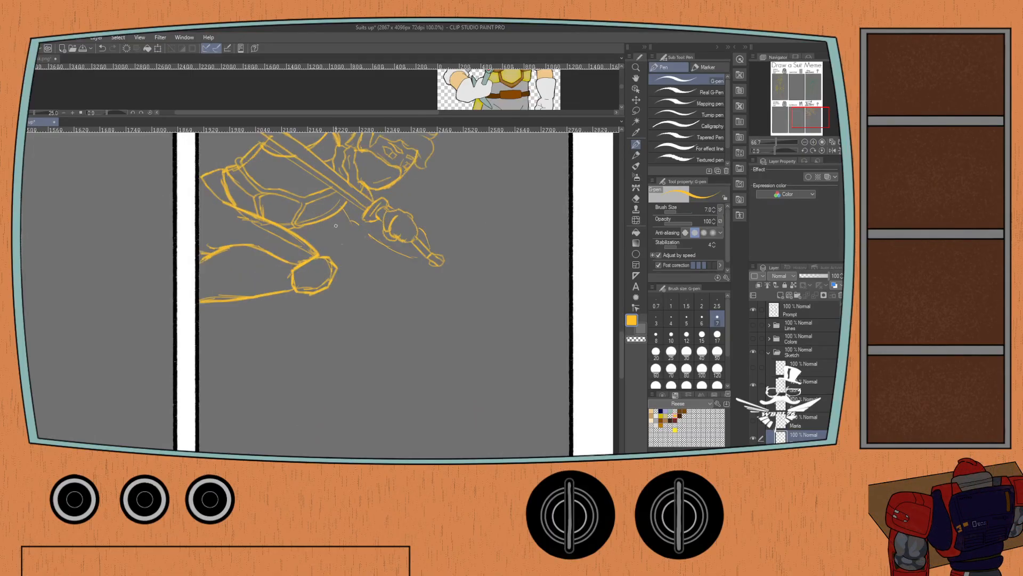
key(p)
drag(368, 226, 413, 254)
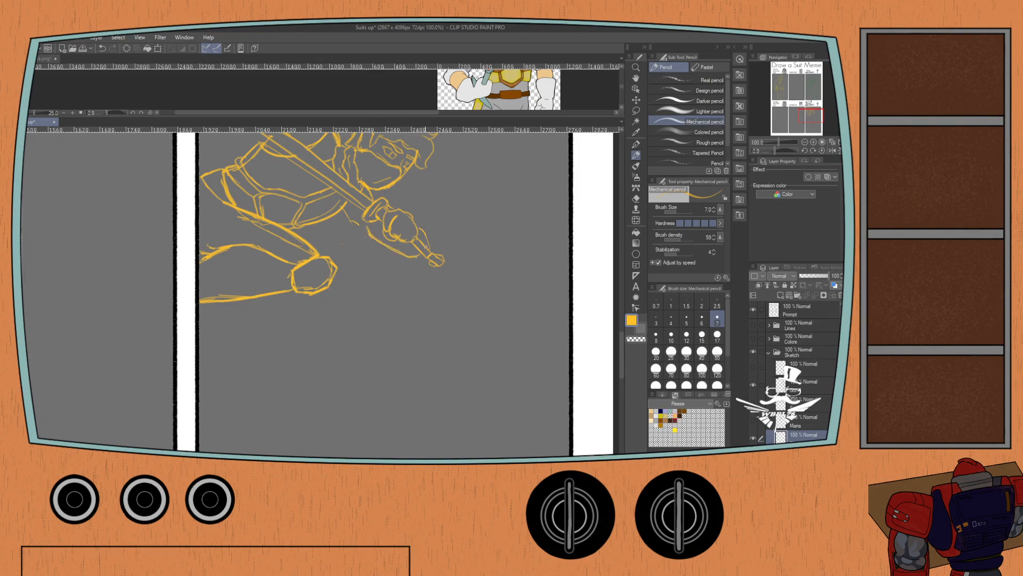
key(ctrl+z)
click(753, 455)
click(753, 455)
drag(369, 232, 351, 223)
key(ctrl+z)
drag(379, 226, 374, 232)
drag(372, 190, 378, 201)
Show the purple armored pose reference and try outlining the ring and clenched fist over it, undoing the strokes.
click(753, 456)
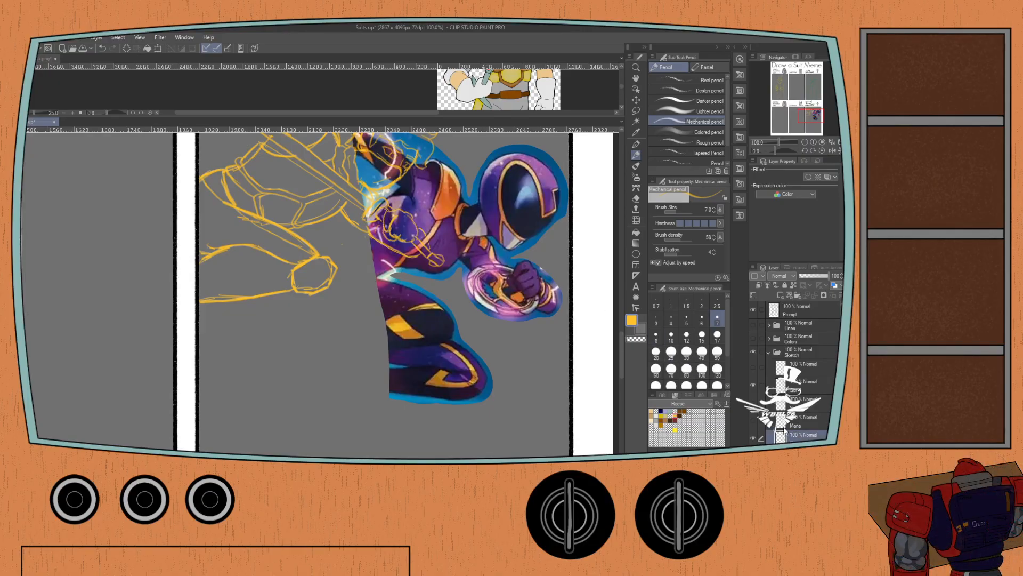
mouse_move(488, 238)
mouse_down()
mouse_move(498, 263)
mouse_move(476, 275)
mouse_move(469, 268)
mouse_move(515, 267)
mouse_move(543, 293)
mouse_up()
mouse_move(479, 268)
mouse_down()
mouse_move(491, 290)
mouse_move(529, 310)
mouse_up()
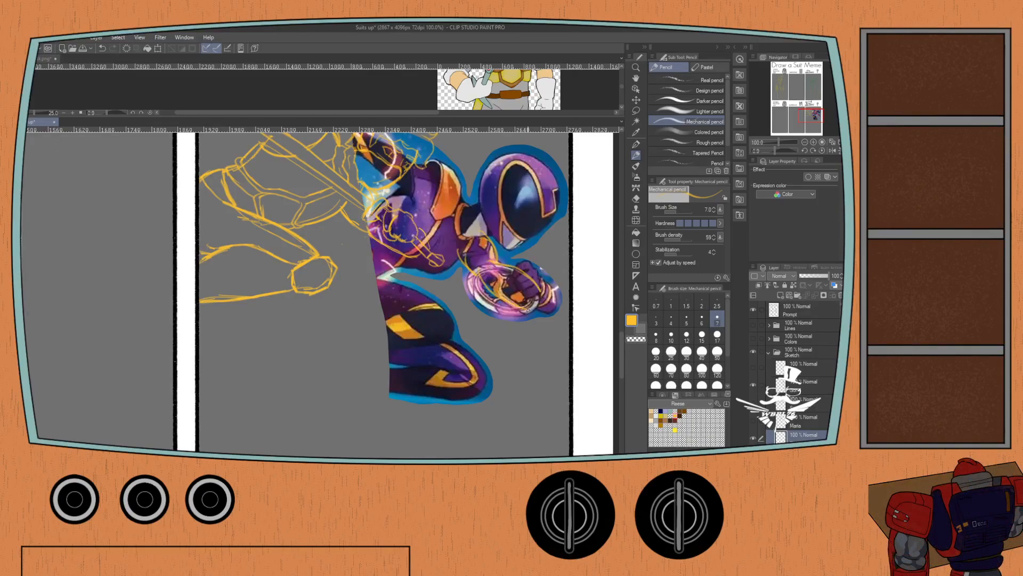
key(ctrl+z)
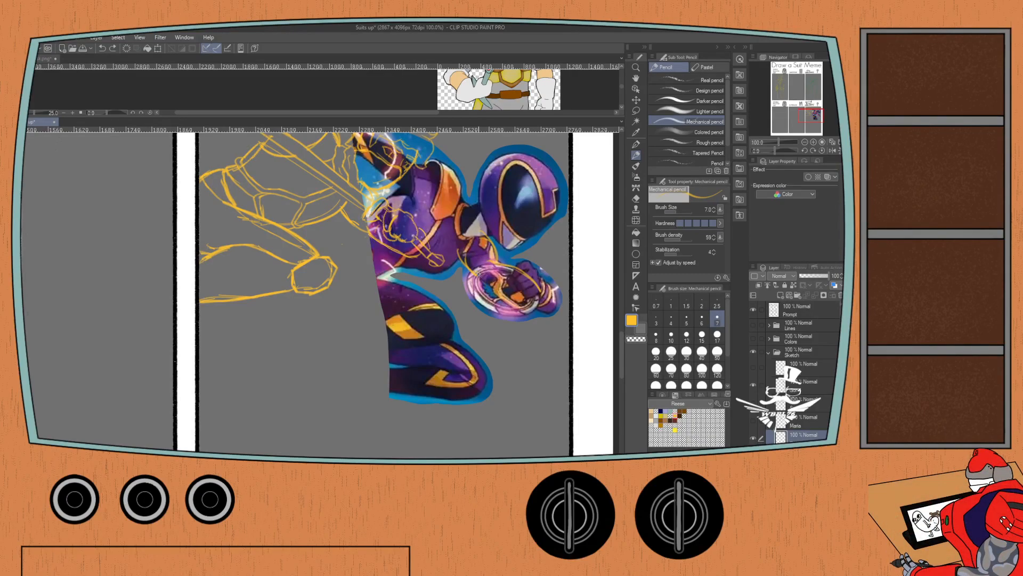
drag(478, 274, 529, 307)
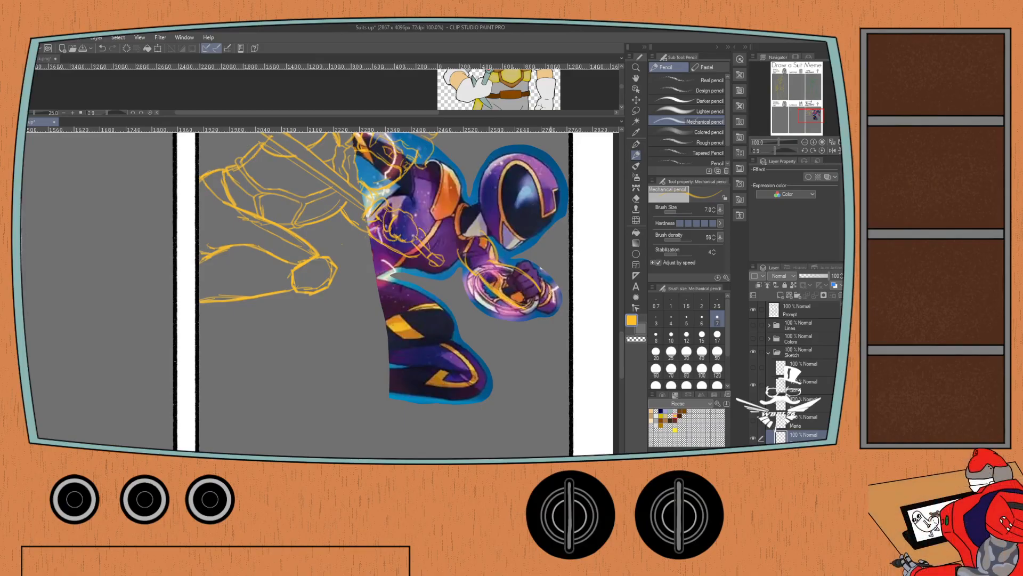
mouse_move(531, 272)
mouse_down()
mouse_move(555, 306)
mouse_move(527, 294)
mouse_move(546, 310)
mouse_move(534, 297)
mouse_move(539, 269)
mouse_move(528, 300)
mouse_move(546, 313)
mouse_up()
key(ctrl+z)
drag(530, 272, 538, 297)
drag(514, 296, 530, 273)
key(ctrl+z)
key(ctrl+z)
key(ctrl+z)
key(ctrl+z)
key(ctrl+z)
key(ctrl+z)
Try oval strokes across the reference's ring beside the fist, undo them all and hide the pose reference.
key(ctrl+z)
mouse_move(496, 265)
mouse_down()
mouse_move(523, 282)
mouse_move(501, 298)
mouse_up()
key(ctrl+z)
drag(502, 269, 517, 296)
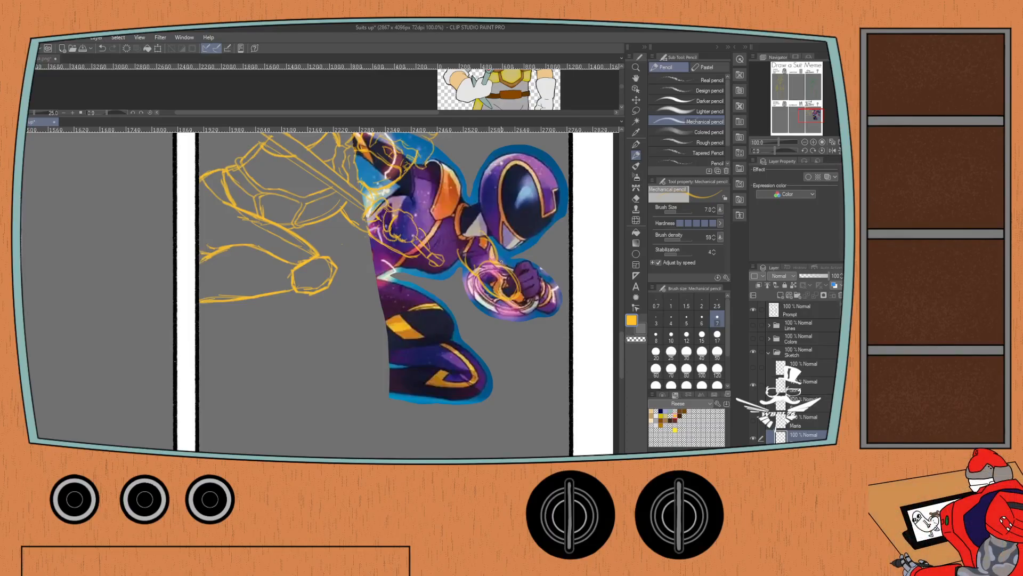
mouse_move(506, 257)
mouse_down()
mouse_move(513, 288)
mouse_move(528, 292)
mouse_move(515, 310)
mouse_up()
key(ctrl+z)
key(ctrl+z)
key(ctrl+z)
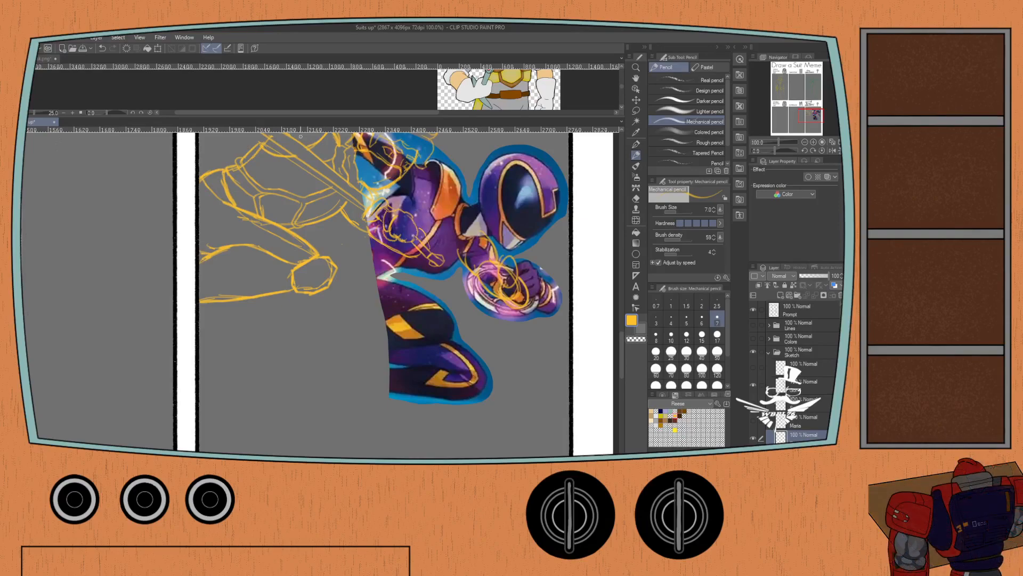
key(ctrl+z)
key(ctrl+z)
key(ctrl+z)
key(ctrl+z)
key(ctrl+z)
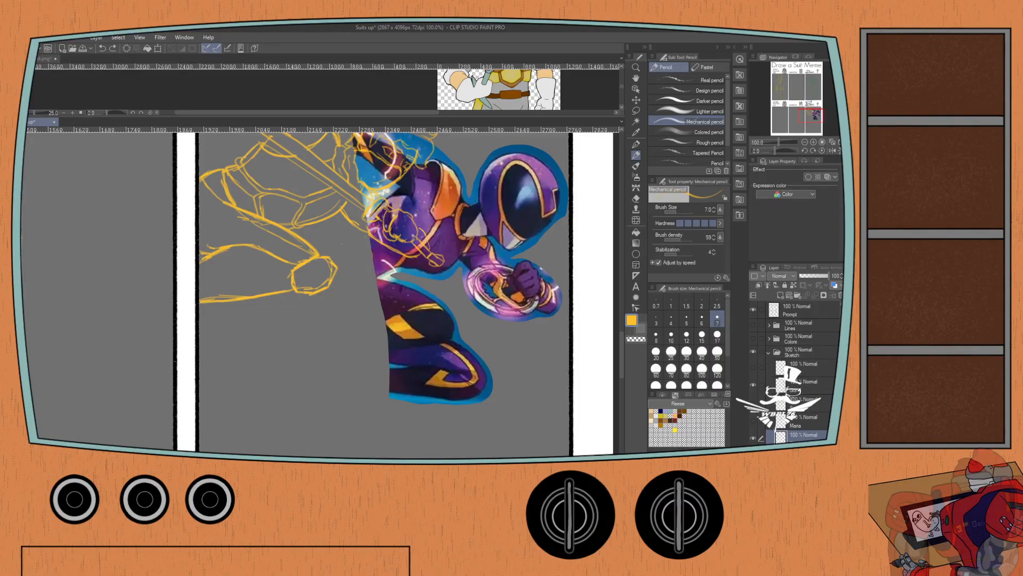
click(753, 456)
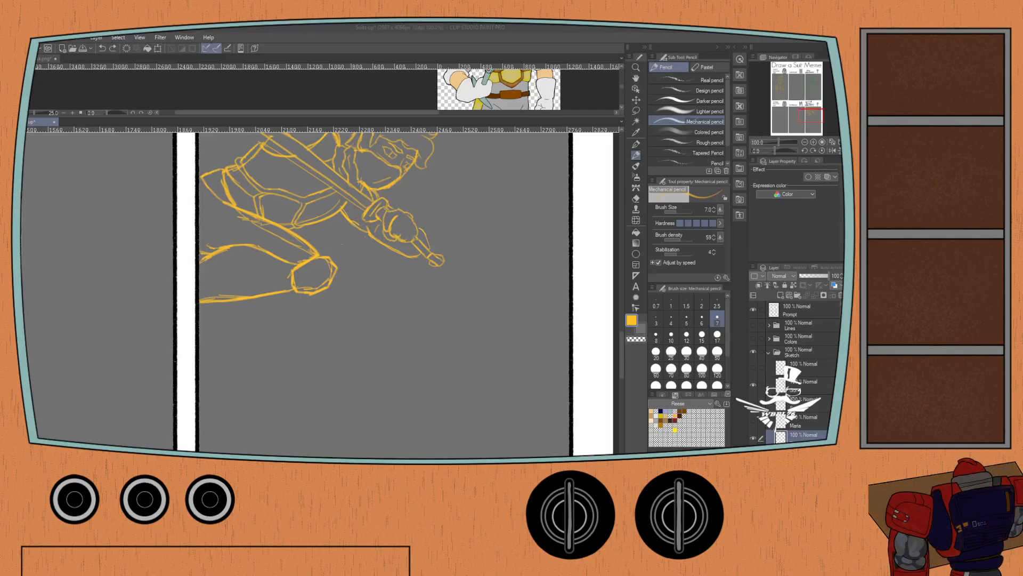
Show the red armored figure and pale yellow knight sketches in the Suit of Armor panel, keeping the neighbouring panel's yellow figure hidden.
click(31, 129)
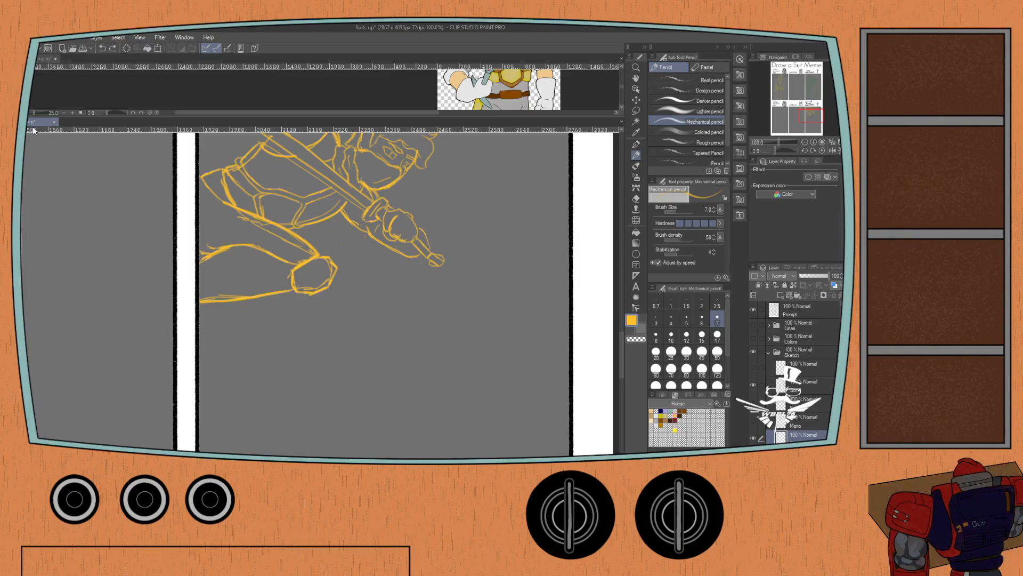
scroll(53, 165, down, 2)
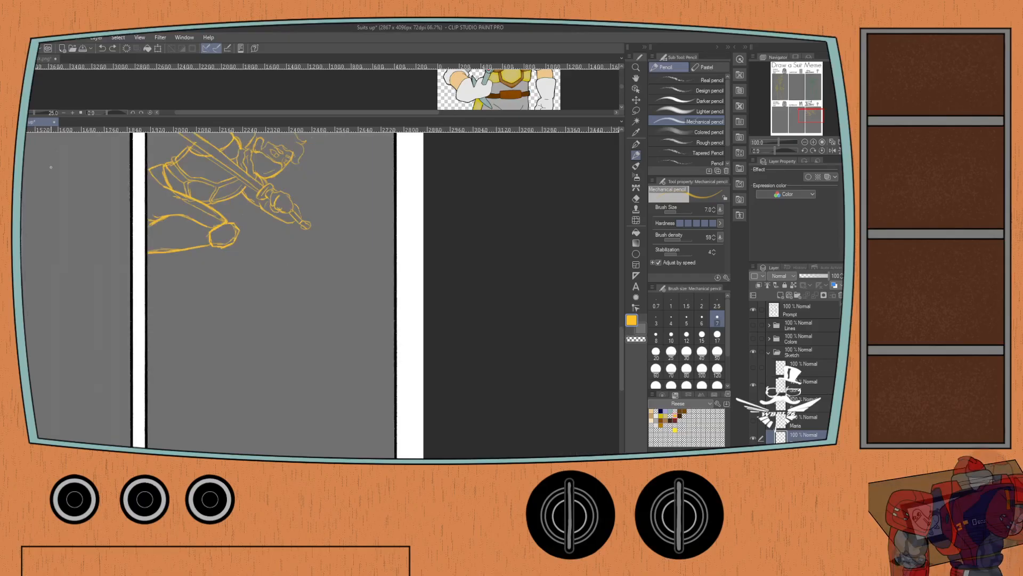
drag(101, 207, 153, 259)
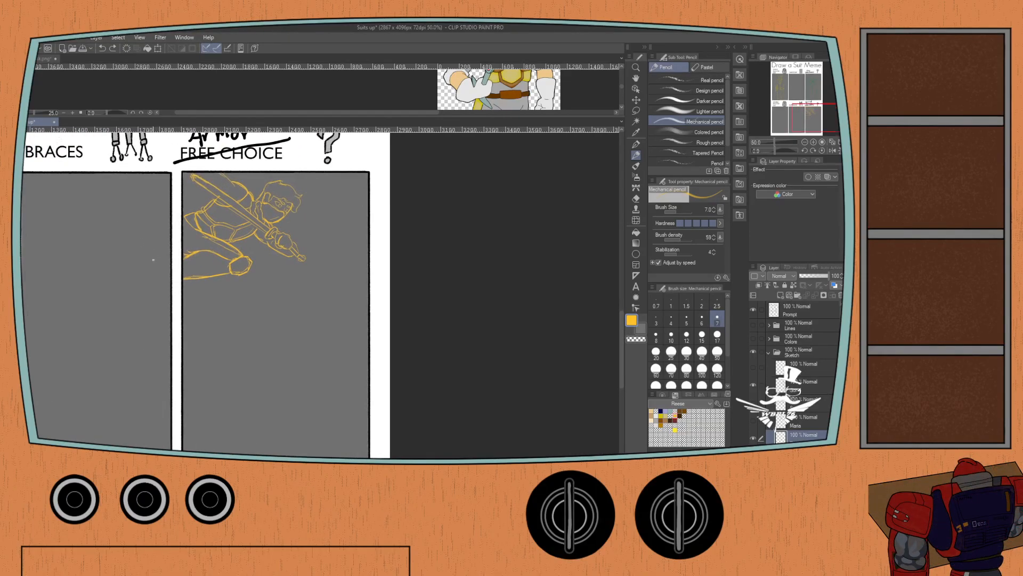
click(754, 420)
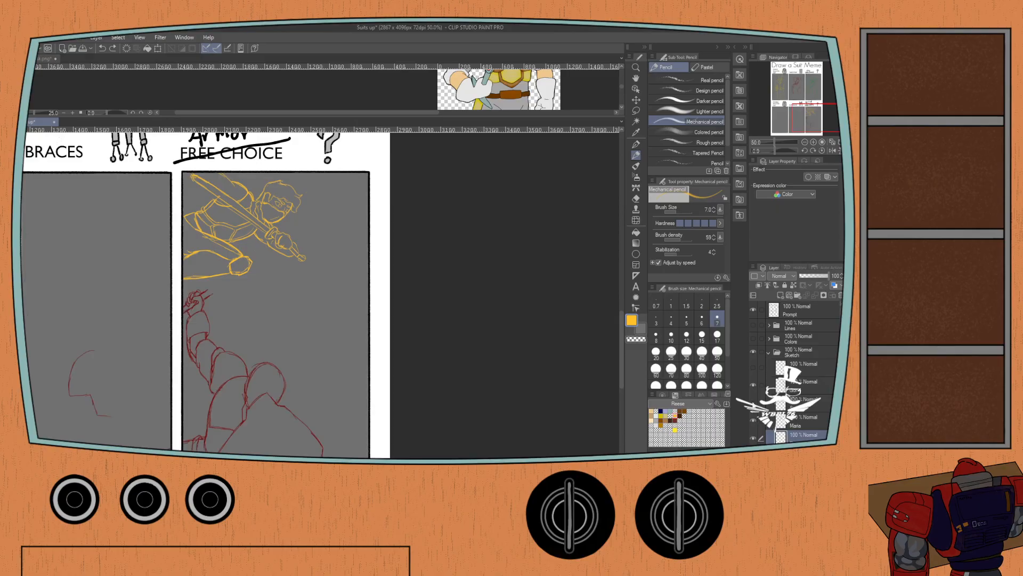
click(753, 367)
click(753, 368)
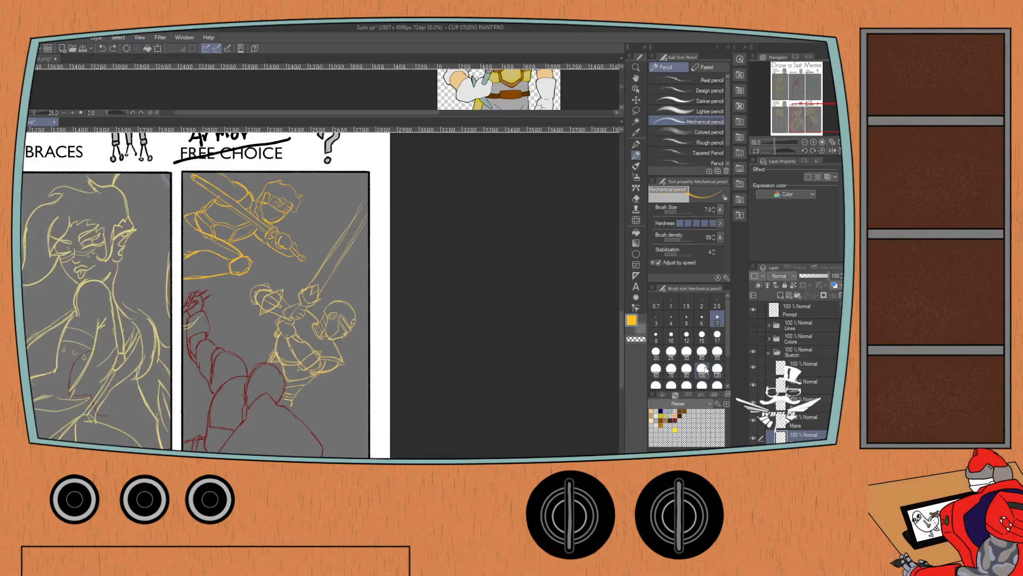
click(753, 402)
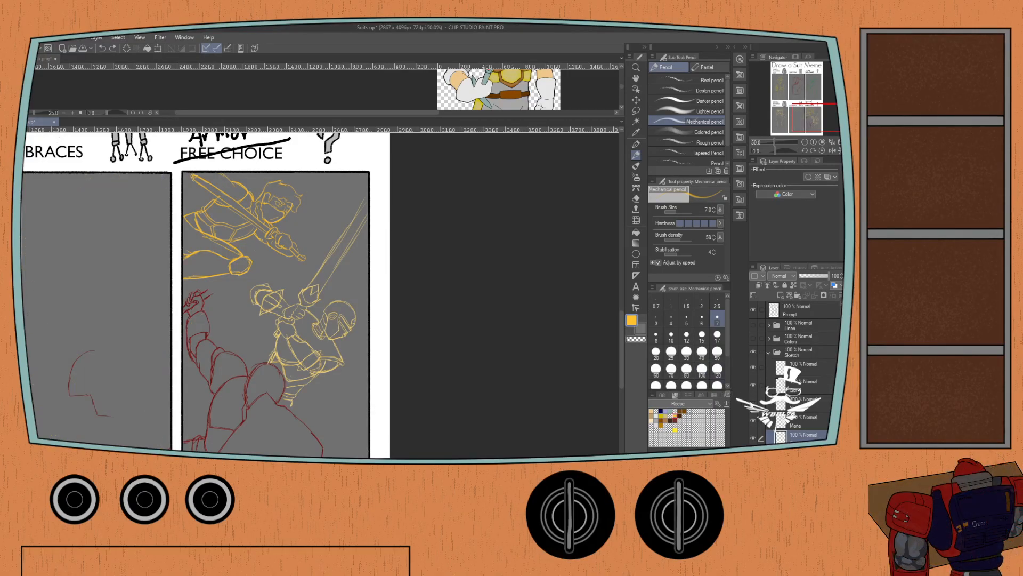
On the Maria layer, erase the stray red strokes in the Suitbraces panel with the Hard eraser at size 17.
click(794, 422)
key(e)
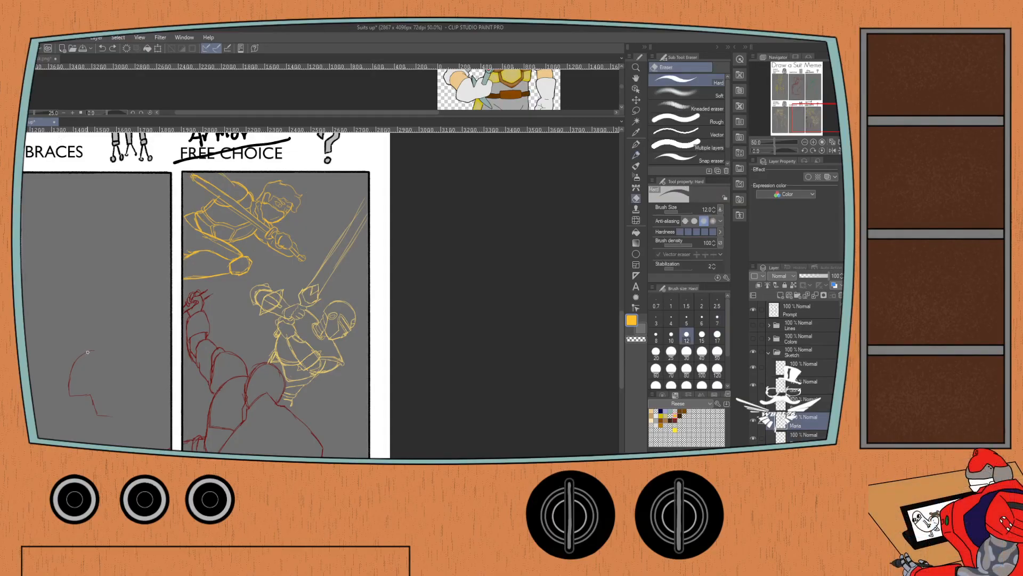
click(718, 335)
scroll(78, 349, up, 1)
mouse_move(74, 357)
mouse_down()
mouse_move(116, 261)
mouse_move(128, 269)
mouse_move(113, 283)
mouse_move(106, 325)
mouse_move(117, 314)
mouse_move(117, 335)
mouse_move(127, 317)
mouse_move(139, 350)
mouse_move(147, 335)
mouse_move(167, 351)
mouse_up()
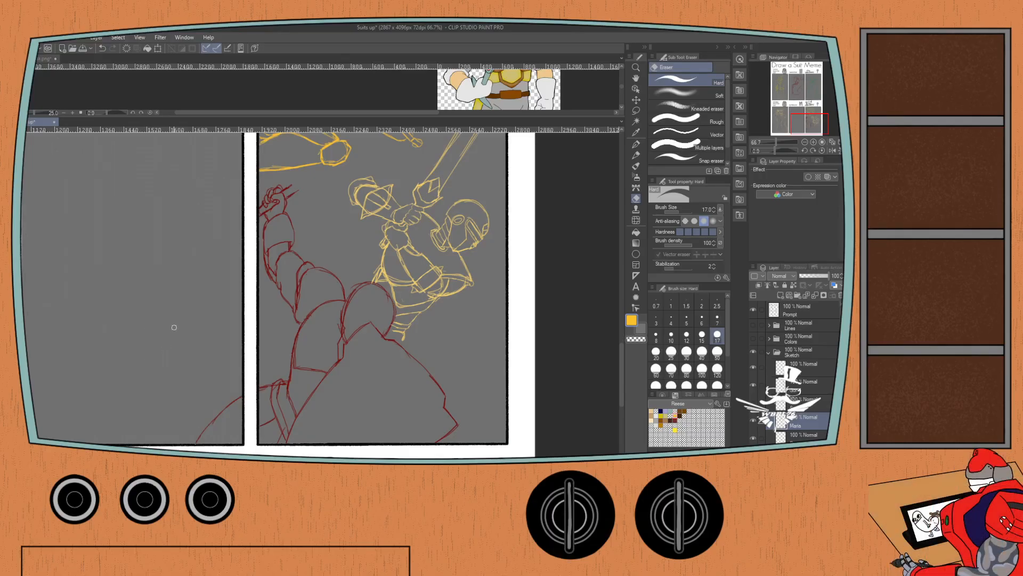
drag(238, 403, 200, 439)
mouse_move(296, 175)
mouse_down()
mouse_move(259, 281)
mouse_move(269, 187)
mouse_up()
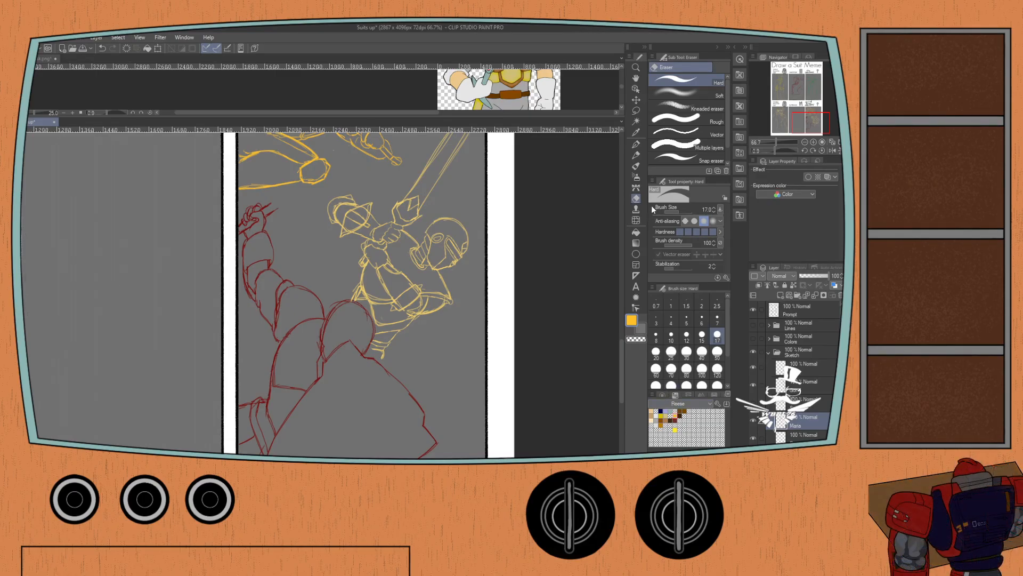
Switch to the Maria color set and pick its dark red as the drawing color.
click(653, 222)
click(671, 420)
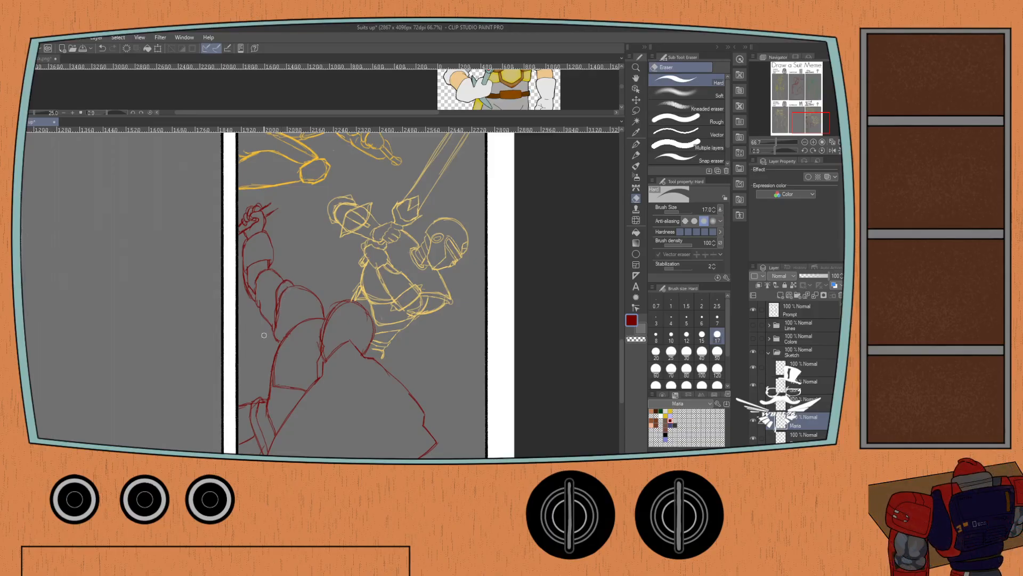
Close Reese Mask.png, open Maria.png and dock it above the meme canvas with the figure in view.
click(55, 57)
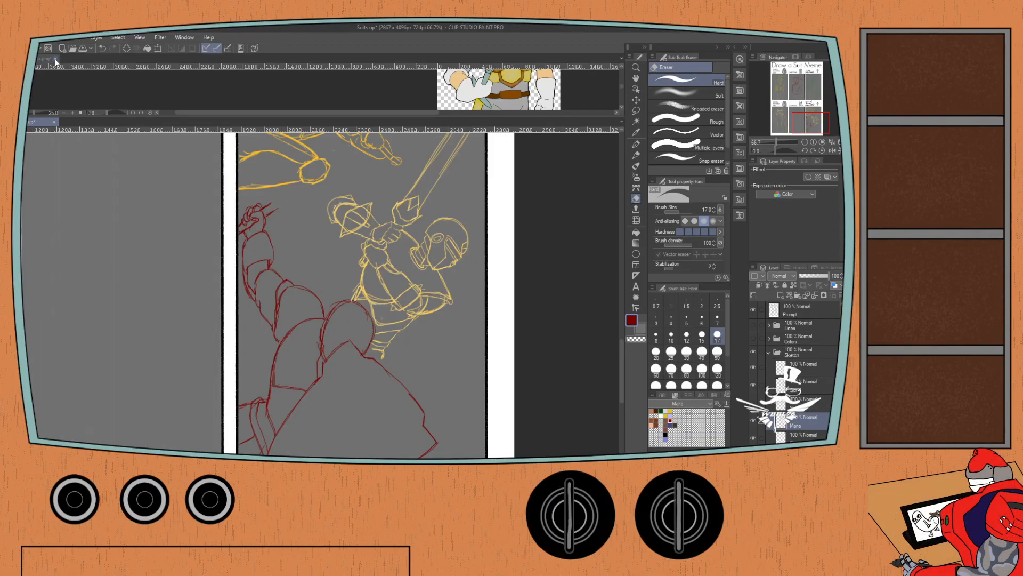
click(428, 197)
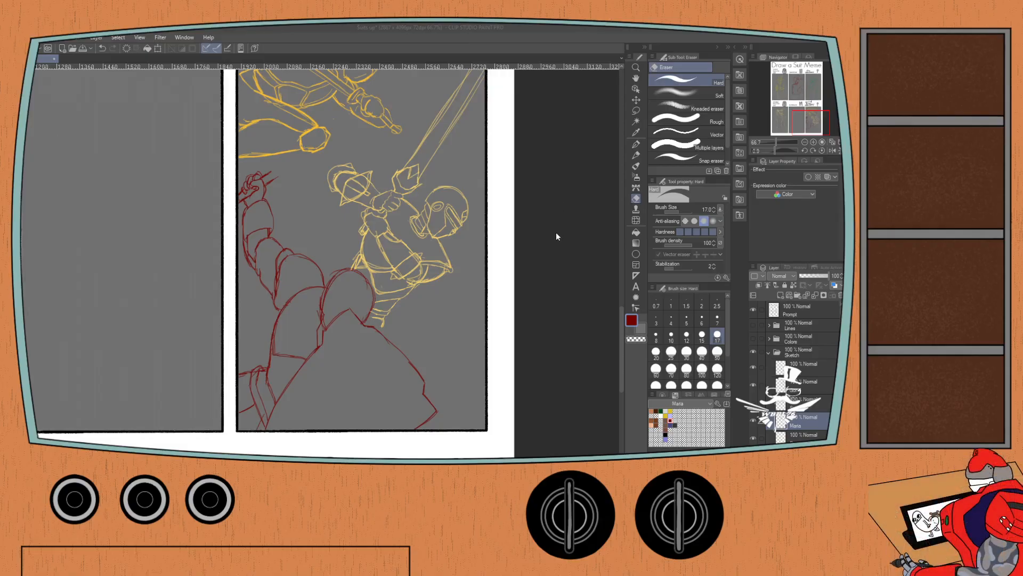
double_click(432, 188)
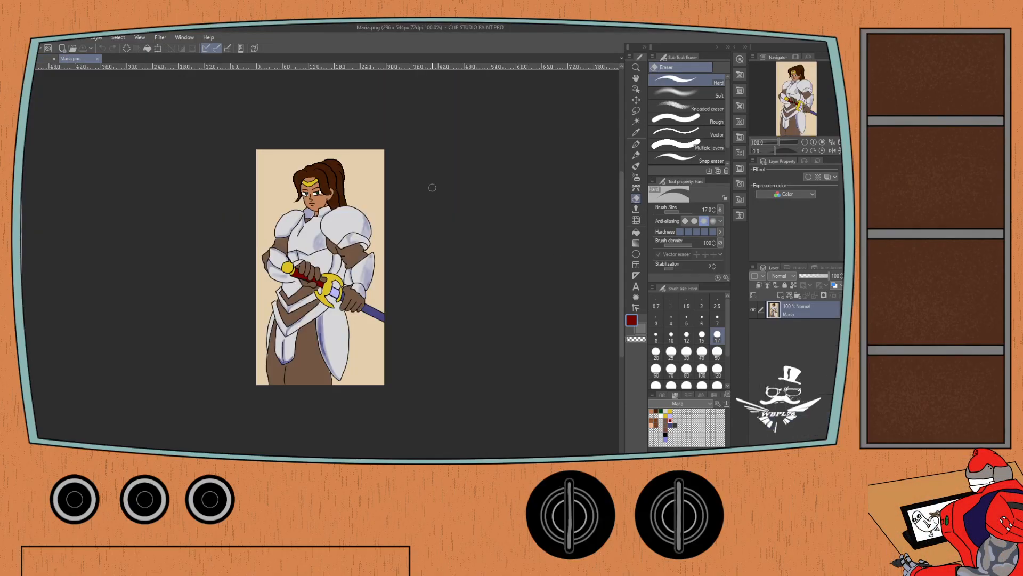
drag(78, 57, 74, 55)
drag(245, 154, 456, 152)
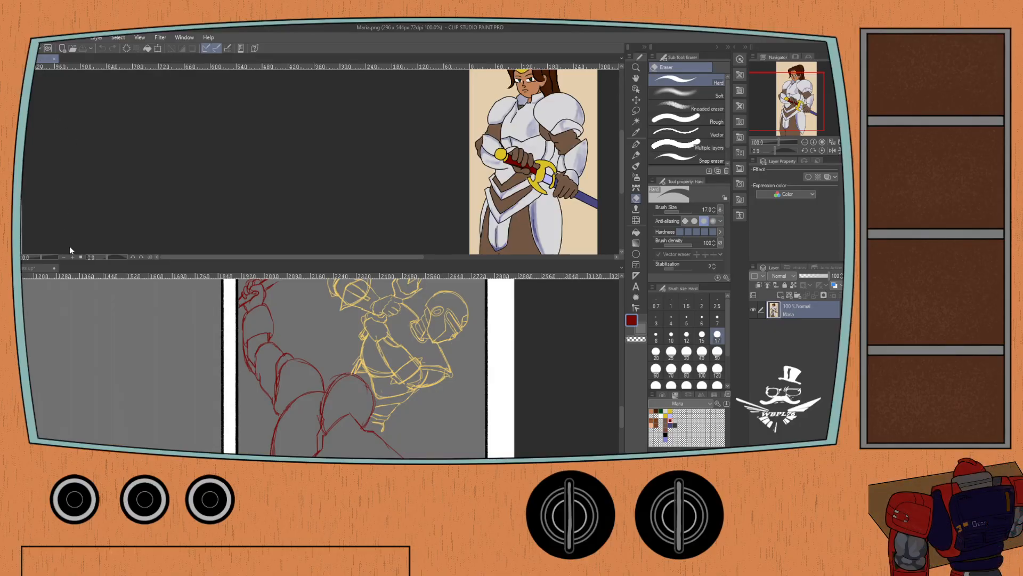
Mirror Maria.png horizontally and reduce the reference pane to a shallow strip showing her head and shoulders above the meme canvas.
click(188, 326)
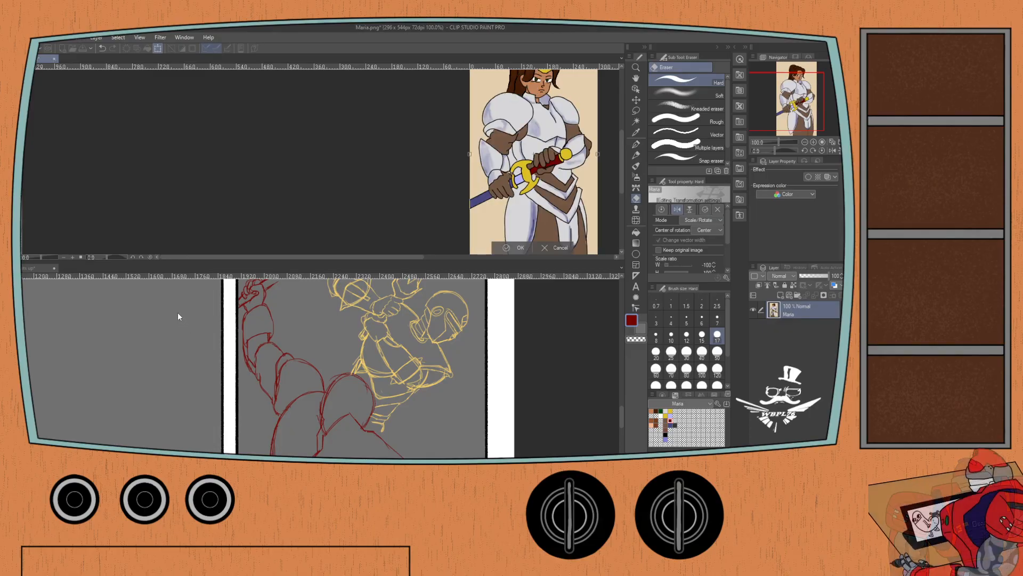
drag(188, 179, 190, 208)
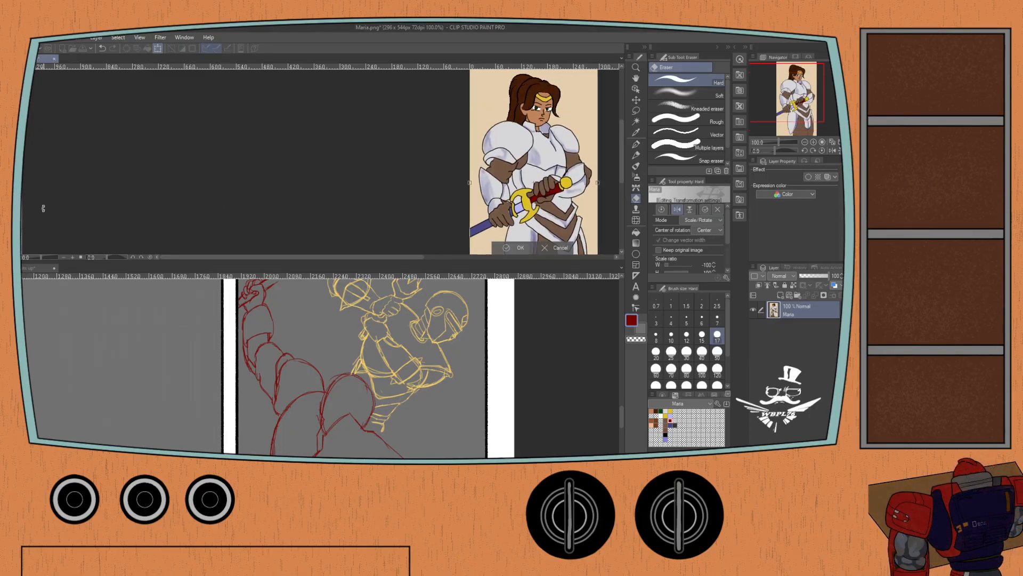
drag(73, 258, 73, 150)
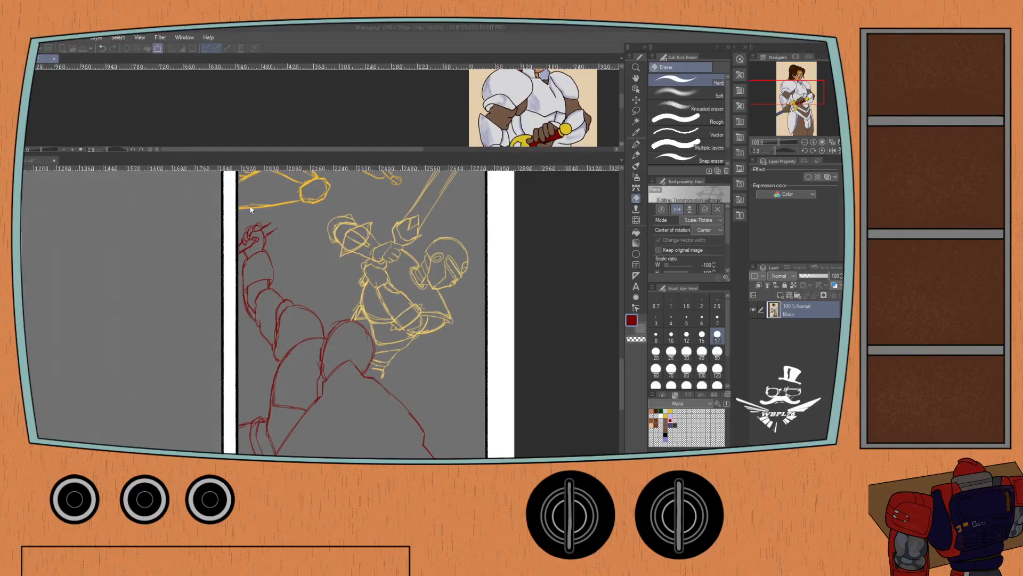
key(Return)
click(146, 290)
mouse_move(141, 301)
mouse_down()
mouse_move(157, 241)
mouse_move(185, 246)
mouse_move(187, 267)
mouse_up()
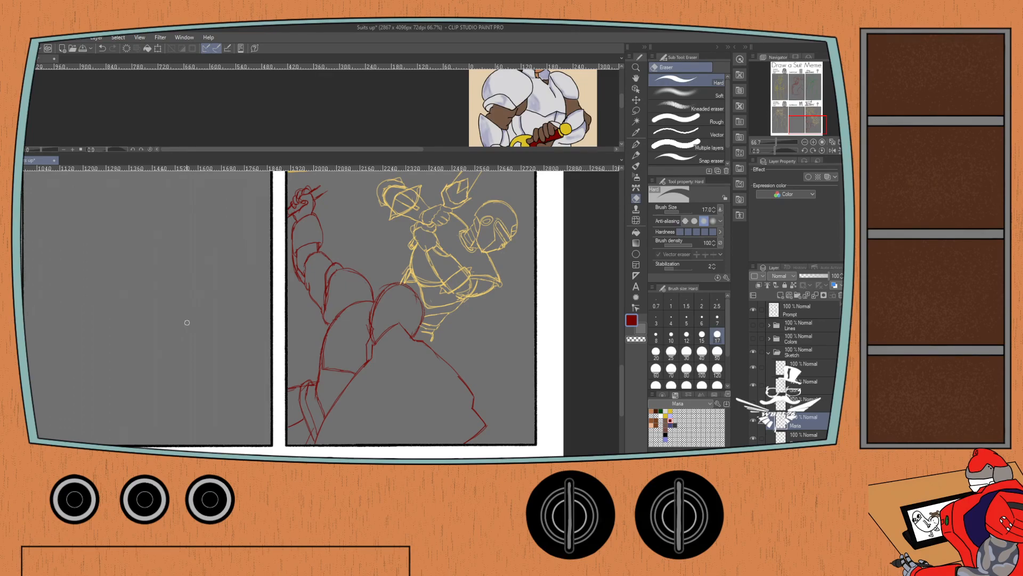
click(50, 59)
drag(95, 121, 94, 127)
click(37, 161)
drag(338, 260, 349, 248)
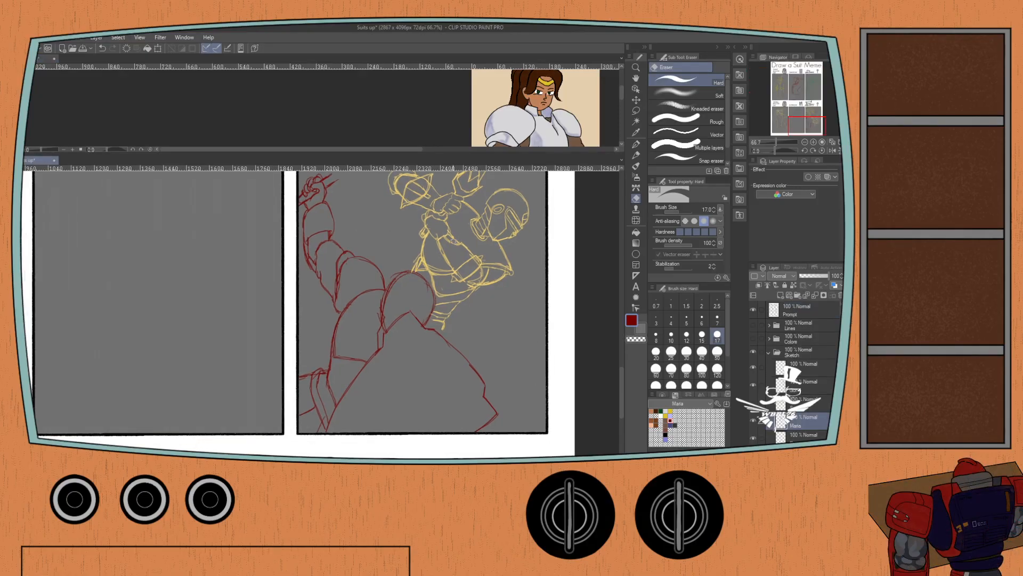
Add the outer edge of the red figure's rounded shoulder plate with the Mechanical pencil at size 7, and hide the yellow knight sketches.
key(p)
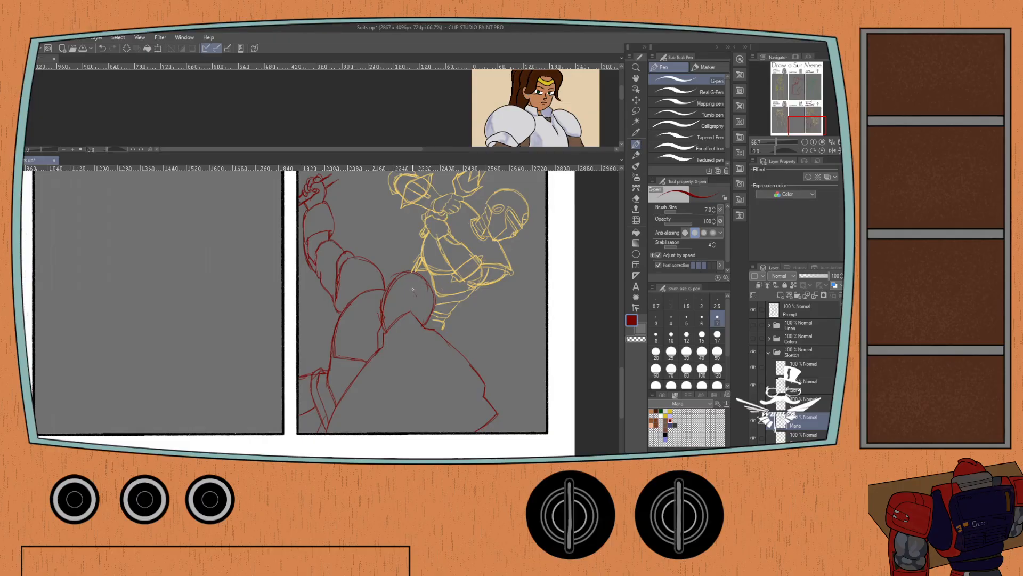
key(ctrl+z)
key(p)
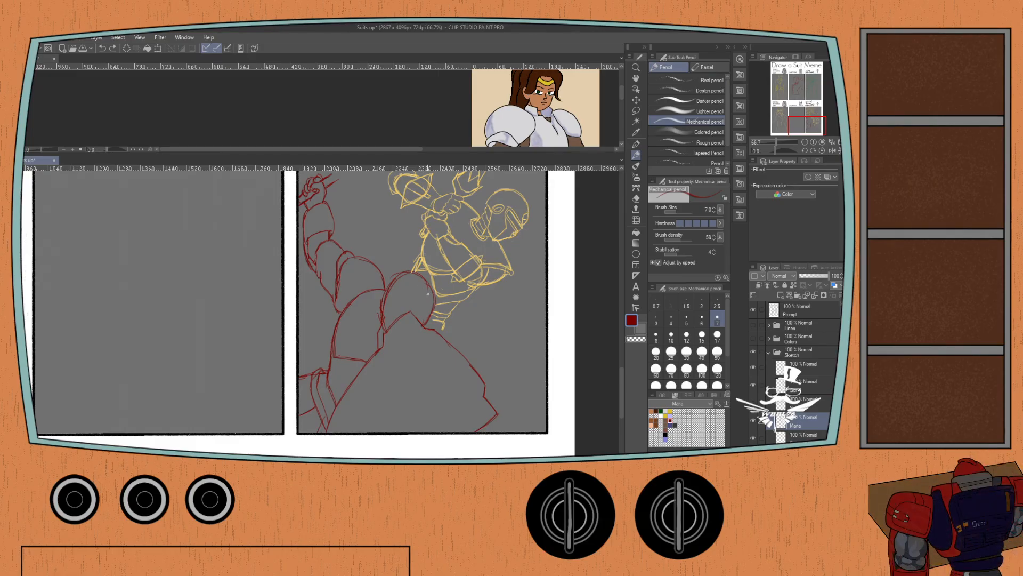
drag(431, 294, 438, 296)
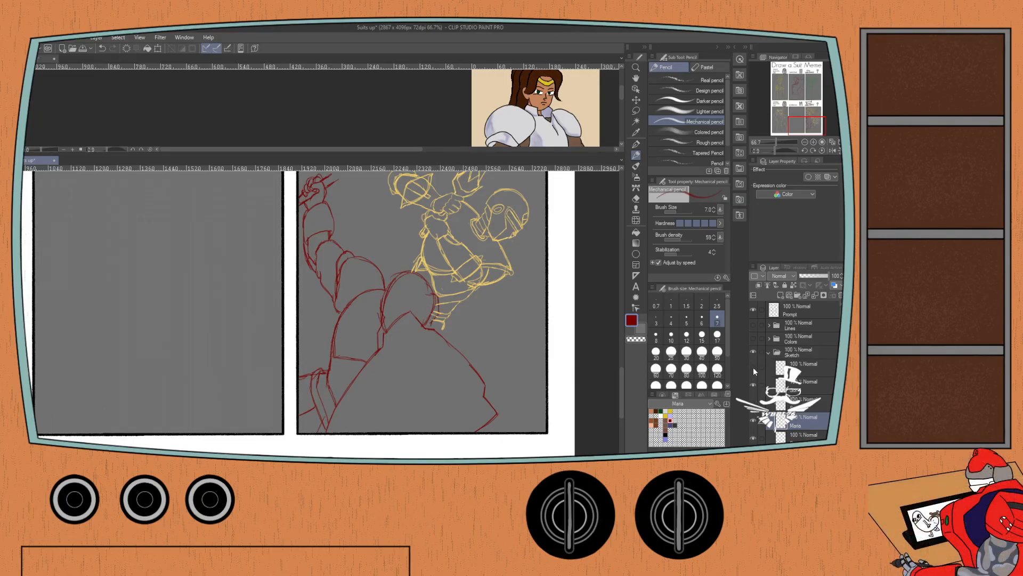
click(753, 367)
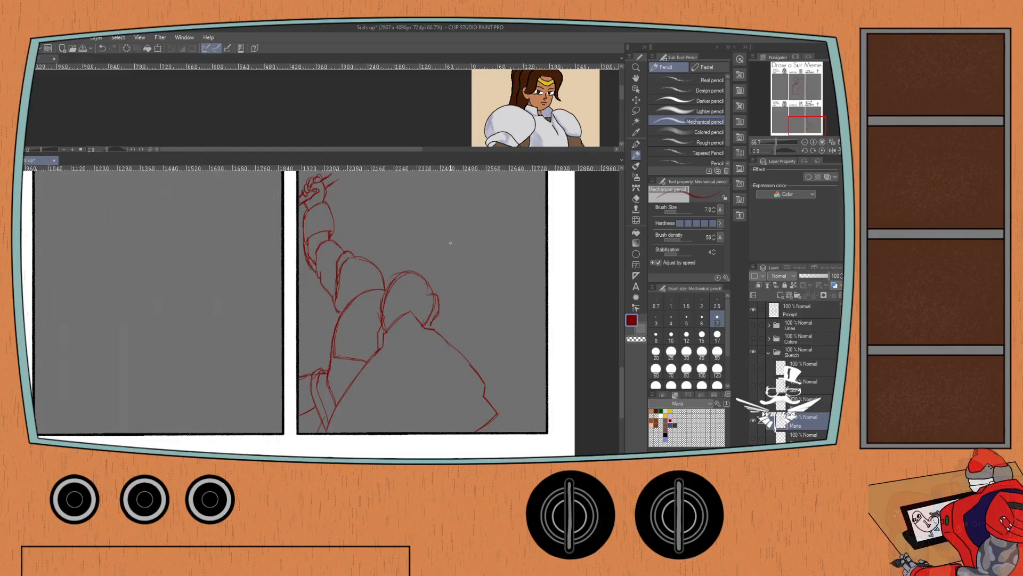
scroll(430, 286, up, 5)
mouse_move(449, 330)
mouse_down()
mouse_move(438, 302)
mouse_move(445, 285)
mouse_move(429, 264)
mouse_move(439, 265)
mouse_move(442, 281)
mouse_move(426, 272)
mouse_move(433, 253)
mouse_up()
key(ctrl+z)
key(ctrl+z)
key(ctrl+z)
key(ctrl+z)
key(ctrl+z)
key(ctrl+z)
key(ctrl+z)
key(ctrl+z)
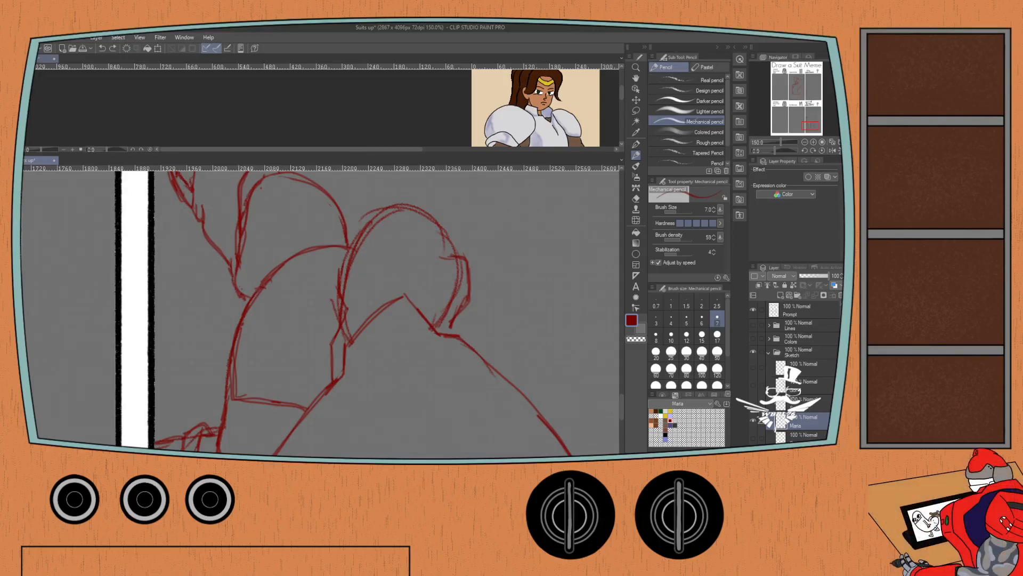
Open the green Maria sketch image beside Maria.png as a second reference and mirror it horizontally.
click(38, 59)
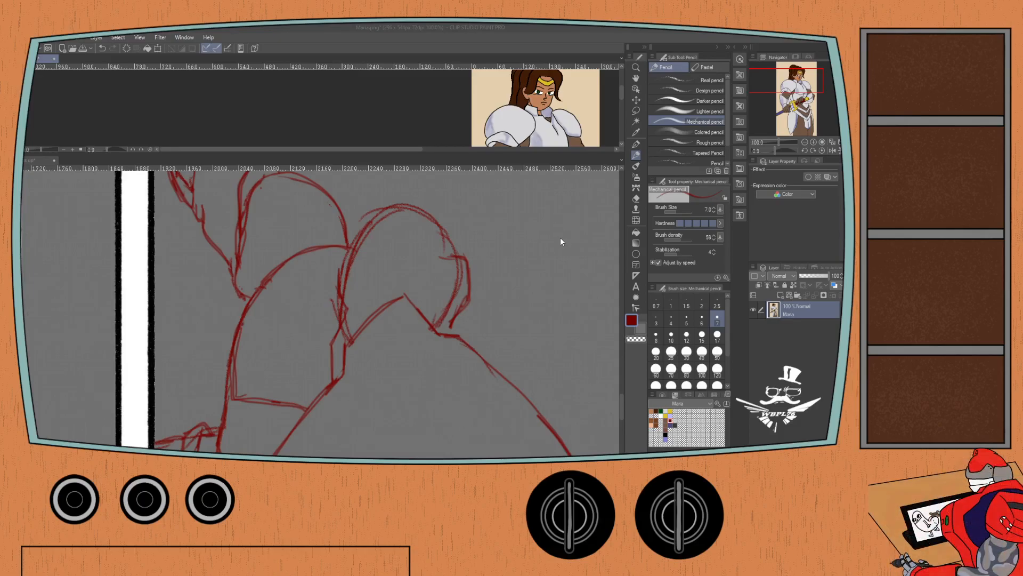
click(480, 347)
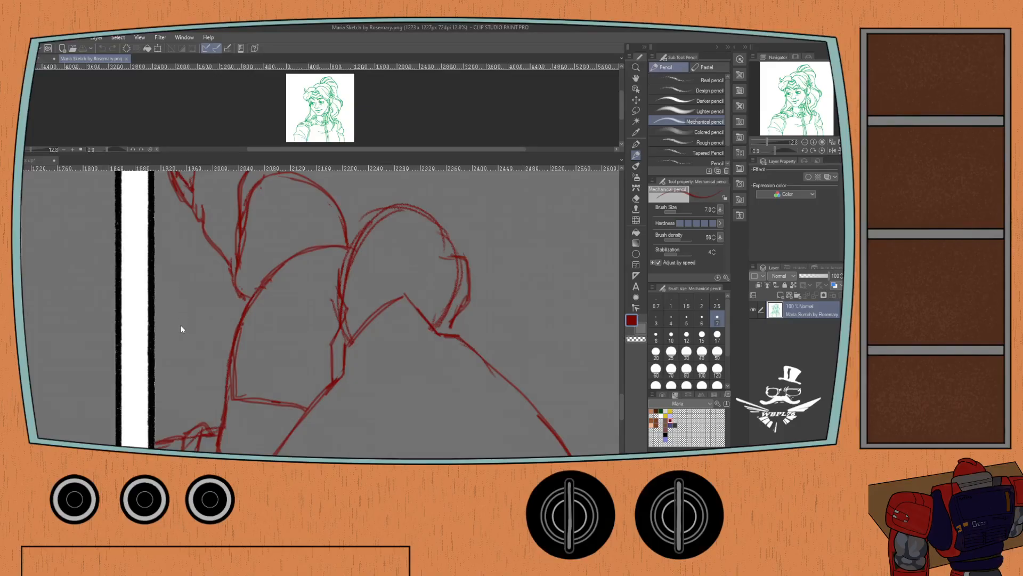
key(ctrl+t)
click(284, 140)
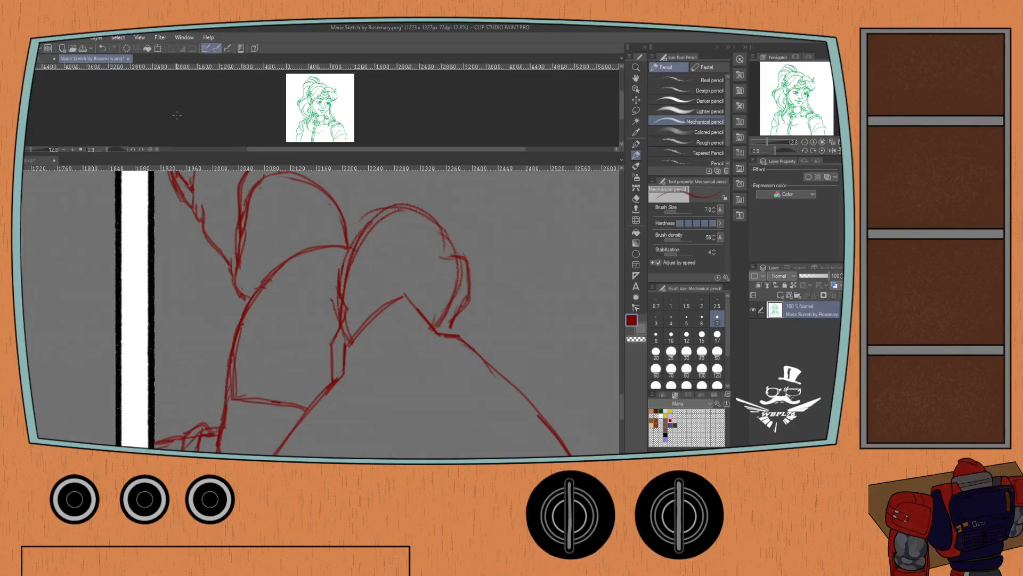
key(ctrl+plus)
drag(165, 117, 345, 124)
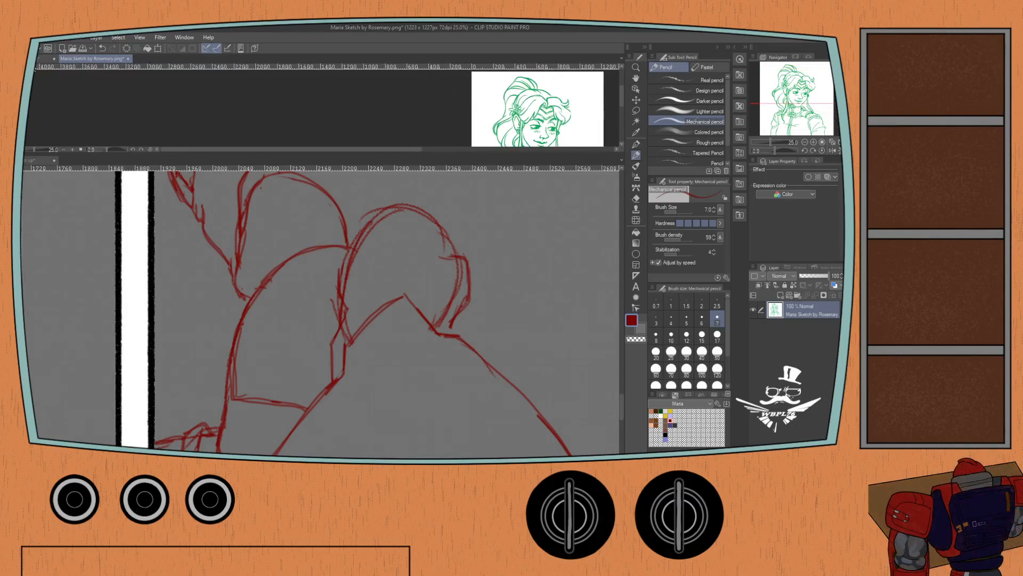
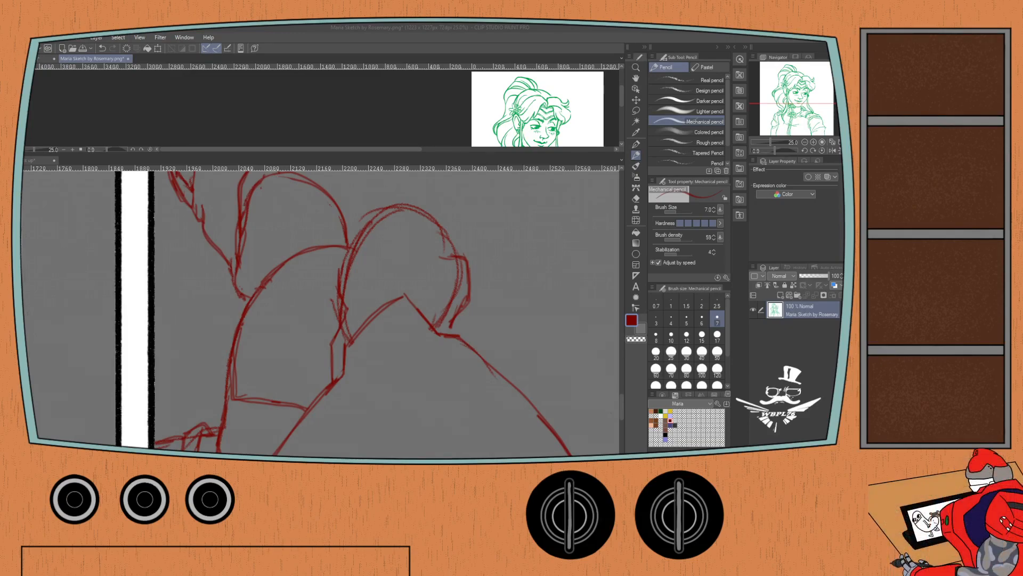
On the meme canvas, sketch a jagged fringe line across Maria's head outline and short strands down the front side of her face.
click(39, 160)
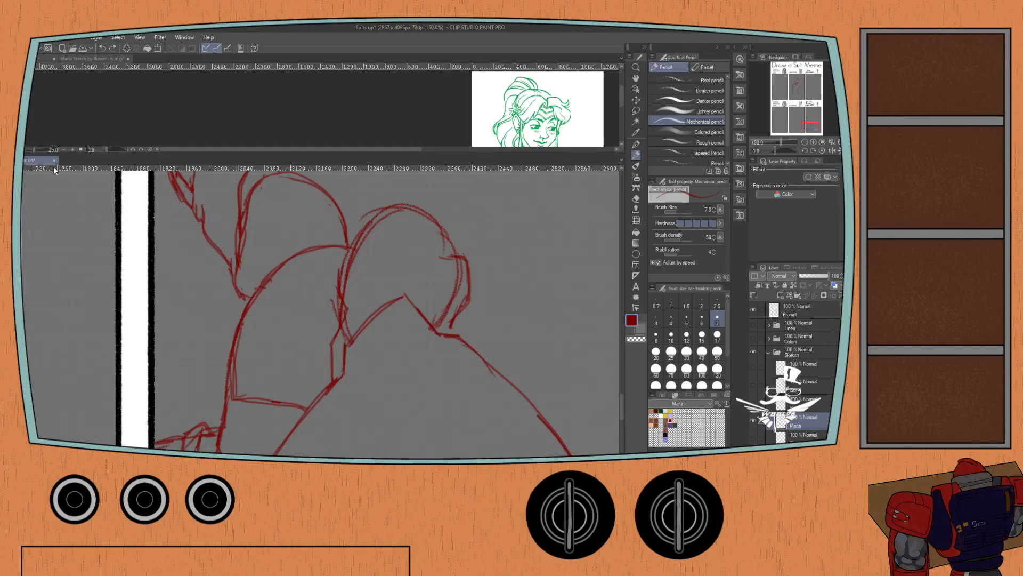
drag(405, 265, 403, 250)
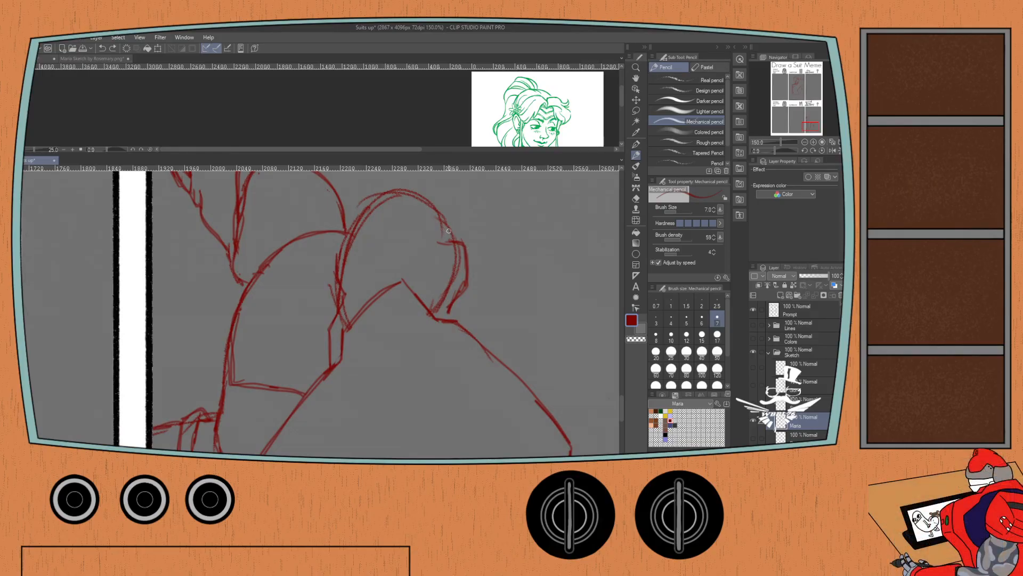
drag(440, 241, 417, 260)
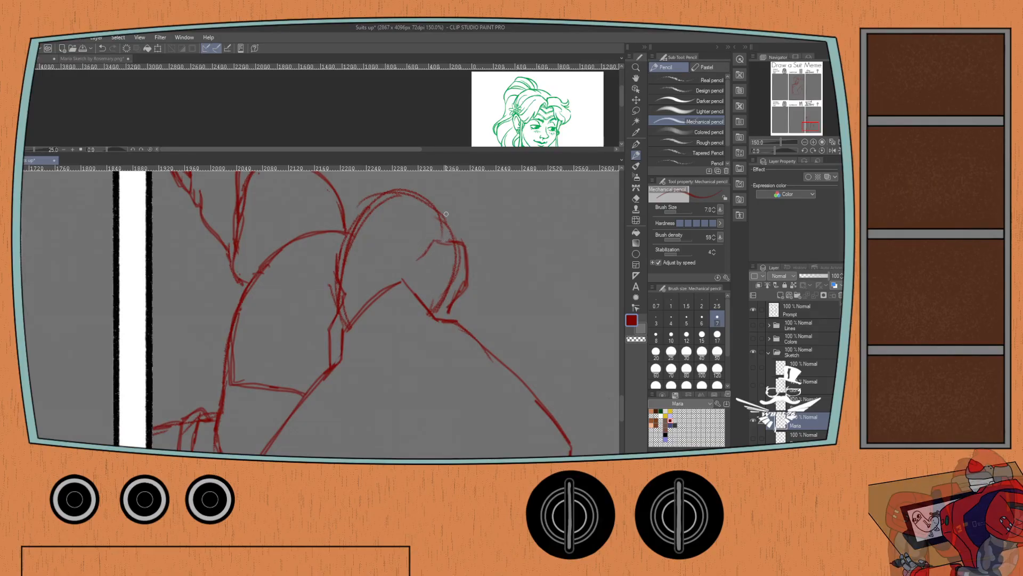
mouse_move(429, 248)
mouse_down()
mouse_move(416, 226)
mouse_move(386, 216)
mouse_move(366, 223)
mouse_move(416, 227)
mouse_up()
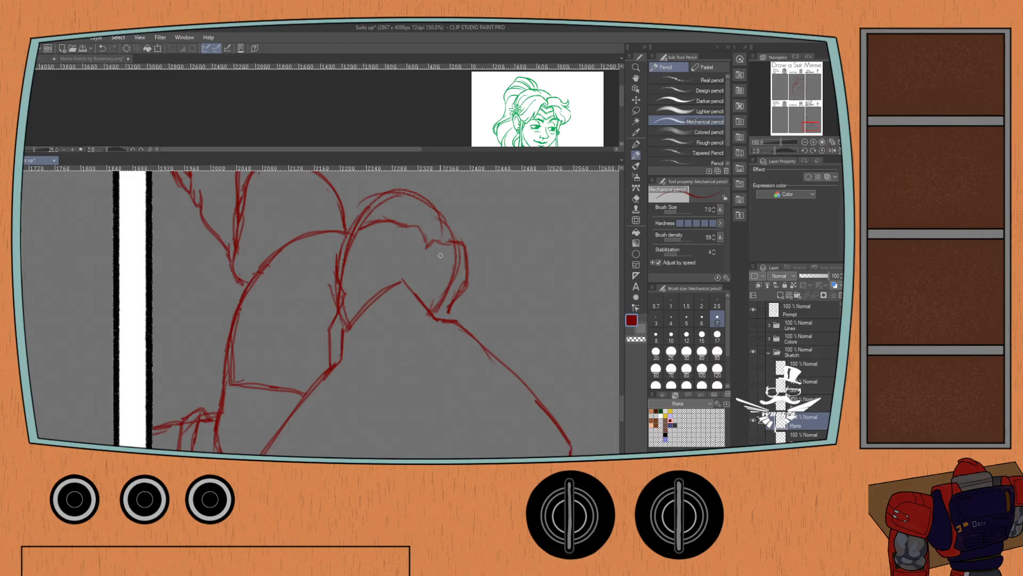
mouse_move(424, 264)
mouse_down()
mouse_move(442, 314)
mouse_move(456, 294)
mouse_move(458, 308)
mouse_move(465, 282)
mouse_move(446, 304)
mouse_move(448, 314)
mouse_move(461, 278)
mouse_move(468, 283)
mouse_move(459, 322)
mouse_up()
Draw the lower edge of the swept fringe, carry it into a pointed tip behind the head, and reinforce the head's upper contour.
key(e)
key(p)
mouse_move(413, 262)
mouse_down()
mouse_move(389, 247)
mouse_move(346, 267)
mouse_up()
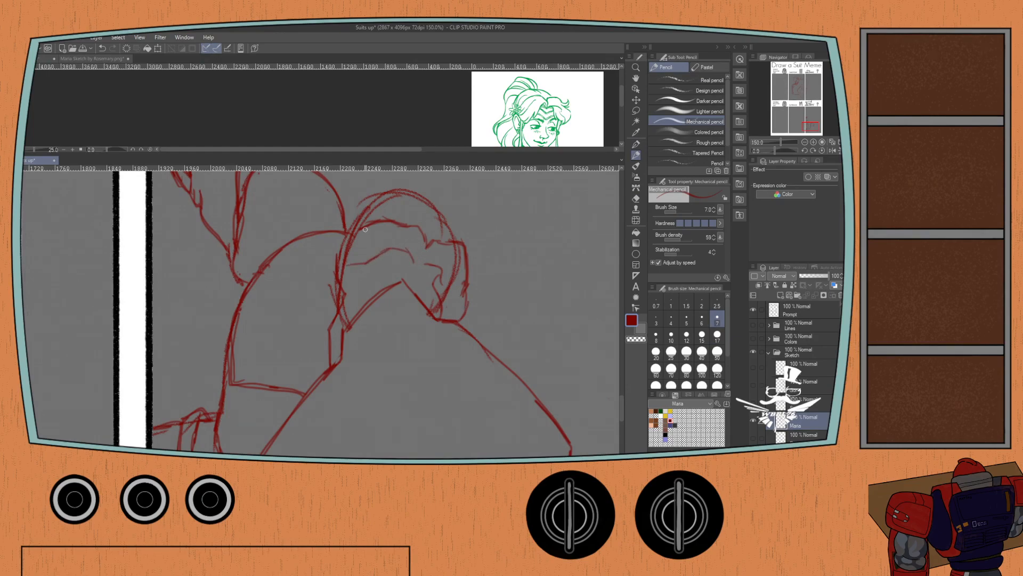
key(ctrl+z)
key(ctrl+z)
mouse_move(329, 264)
mouse_down()
mouse_move(367, 261)
mouse_move(372, 243)
mouse_move(316, 256)
mouse_move(330, 262)
mouse_up()
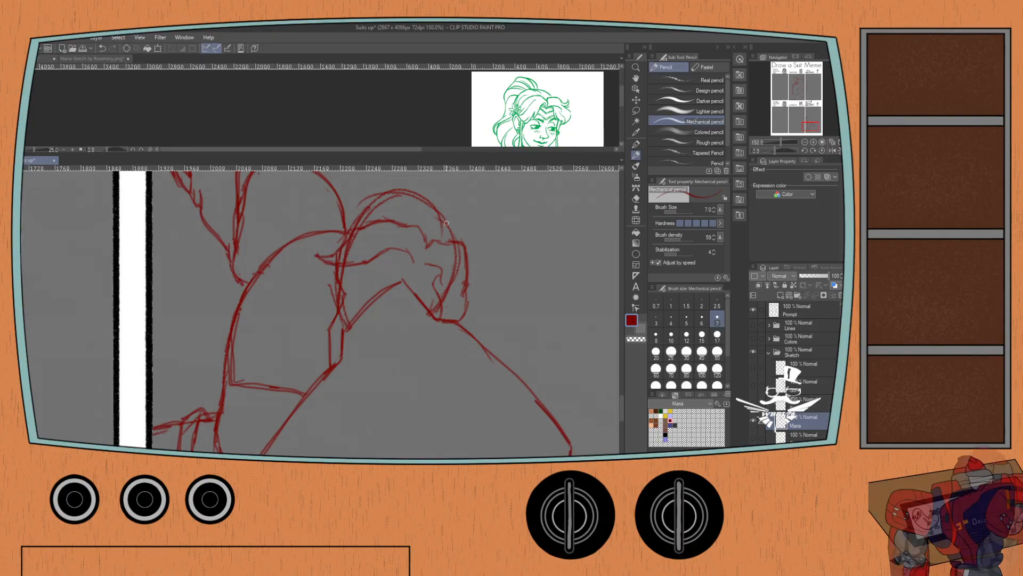
mouse_move(438, 208)
mouse_down()
mouse_move(452, 233)
mouse_move(424, 202)
mouse_up()
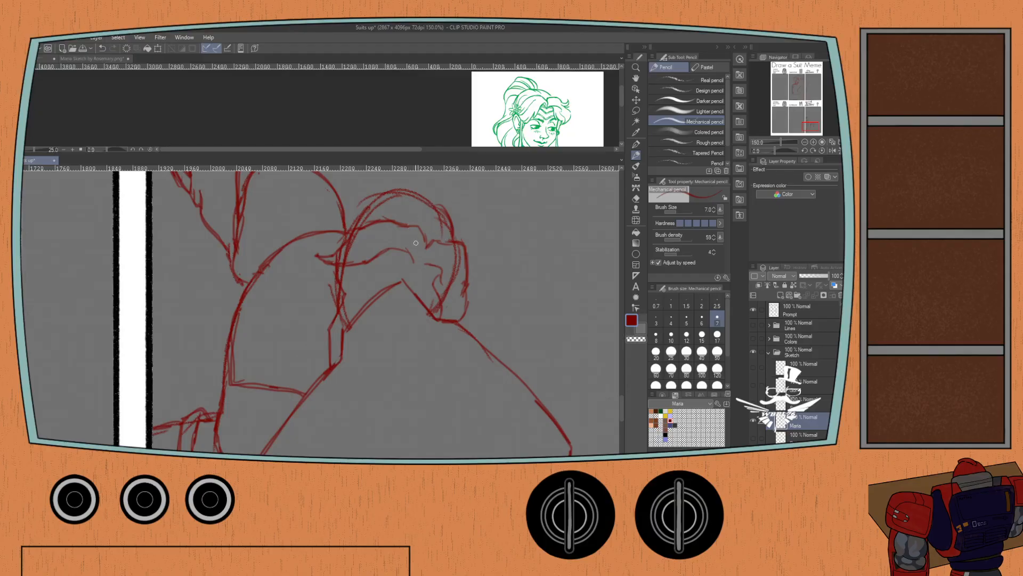
Sketch angled eyebrow lines beneath the fringe, slanting down toward the large front shoulder plate.
mouse_move(391, 249)
mouse_down()
mouse_move(412, 278)
mouse_move(436, 286)
mouse_up()
mouse_move(382, 254)
mouse_down()
mouse_move(403, 292)
mouse_move(430, 295)
mouse_up()
scroll(339, 216, down, 1)
drag(301, 265, 320, 232)
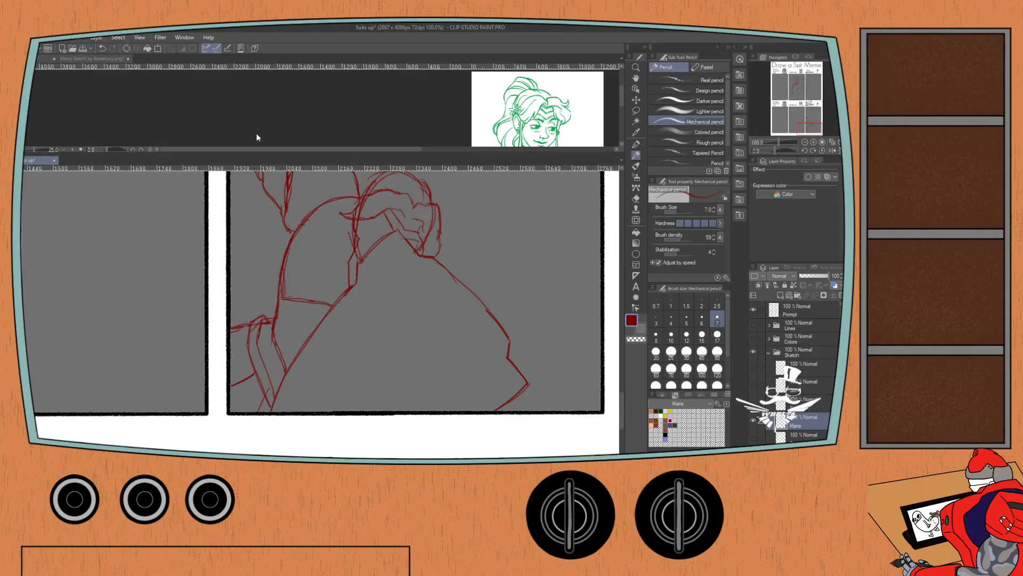
Lasso the large front shoulder plate, cut and paste it onto its own layer, and shift it slightly down to uncover the face area.
key(m)
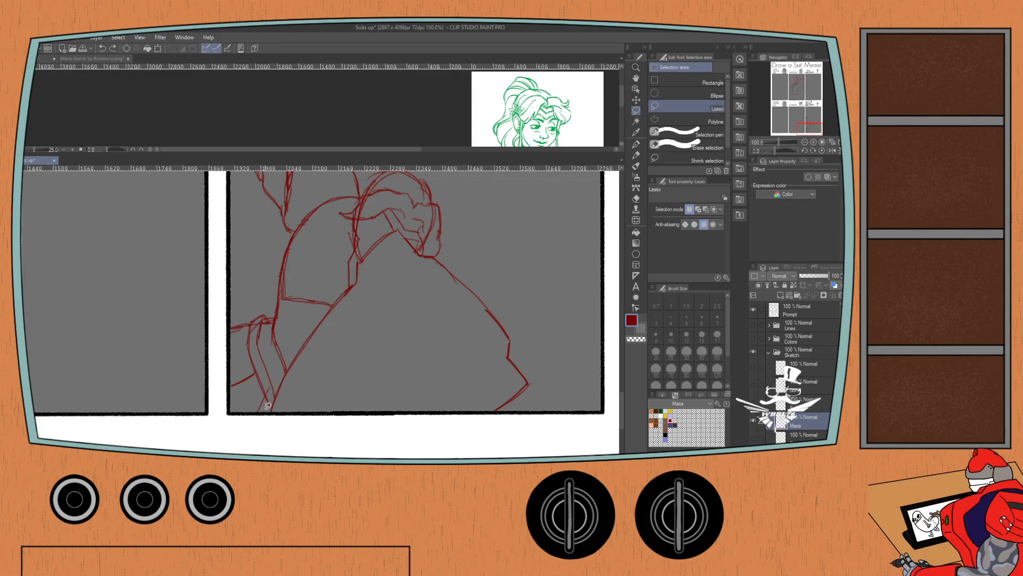
mouse_move(269, 413)
mouse_down()
mouse_move(365, 247)
mouse_move(399, 226)
mouse_move(484, 296)
mouse_move(531, 376)
mouse_move(499, 417)
mouse_move(448, 432)
mouse_move(270, 430)
mouse_move(269, 407)
mouse_up()
click(425, 448)
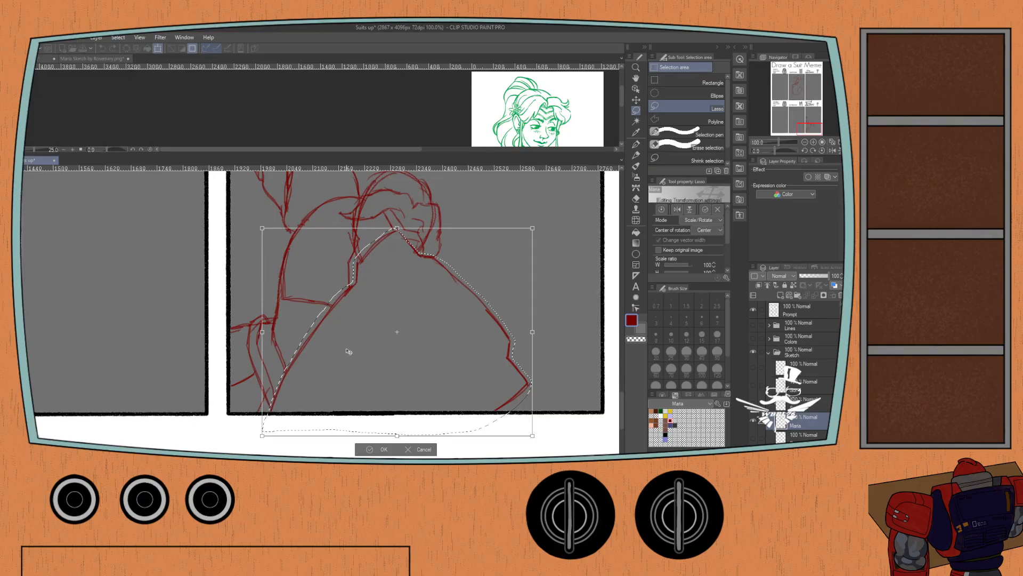
click(417, 449)
click(401, 448)
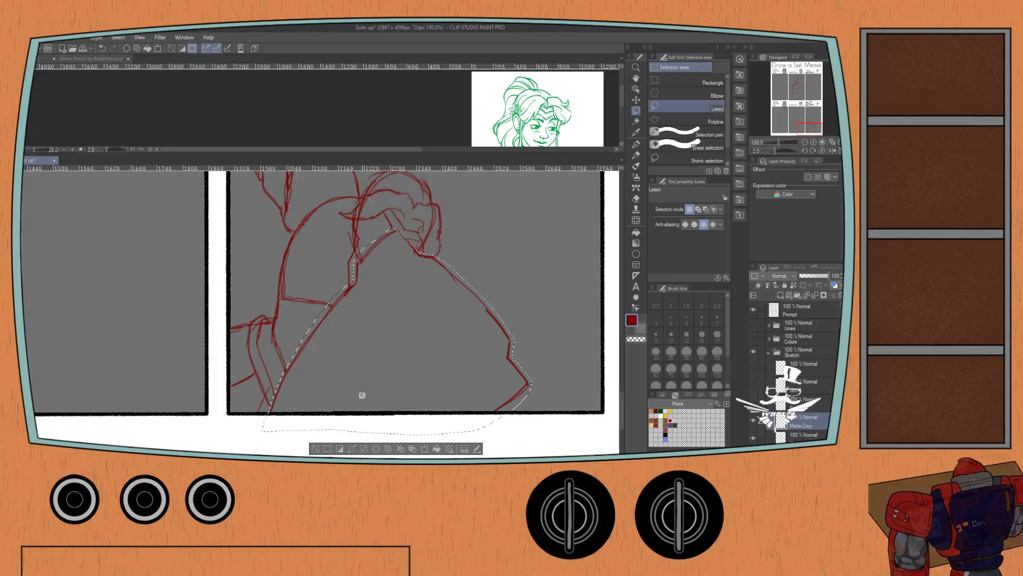
click(424, 448)
drag(360, 349, 355, 365)
key(Return)
key(ctrl+d)
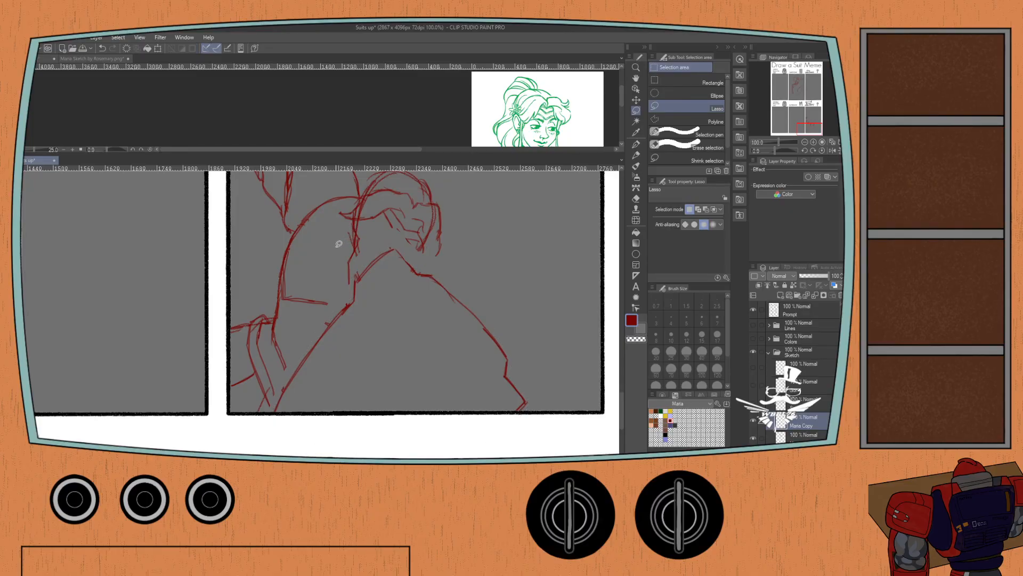
Select the sketch layer below Maria Copy and add Mechanical pencil strokes around the brows and the far eye.
key(p)
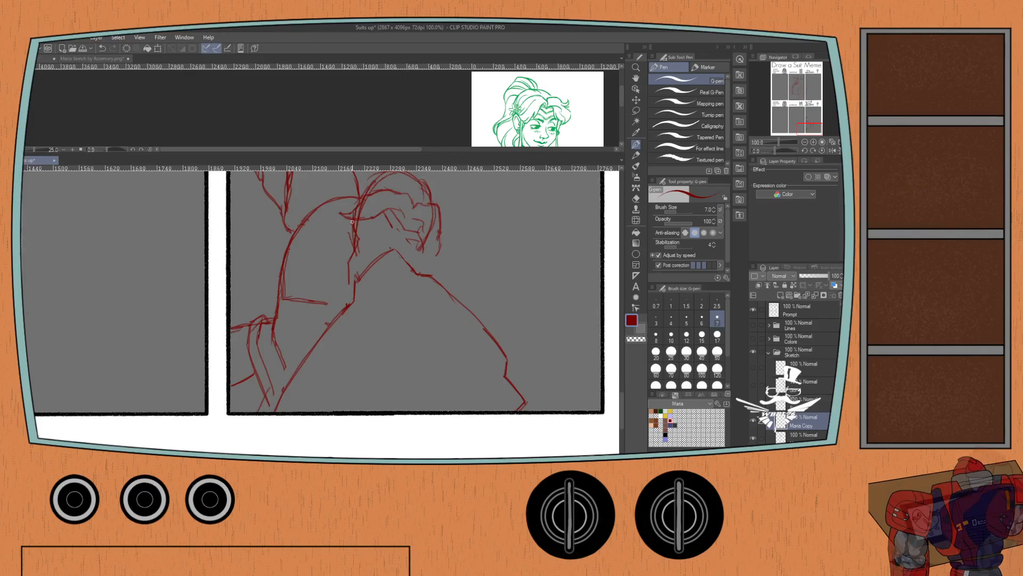
key(p)
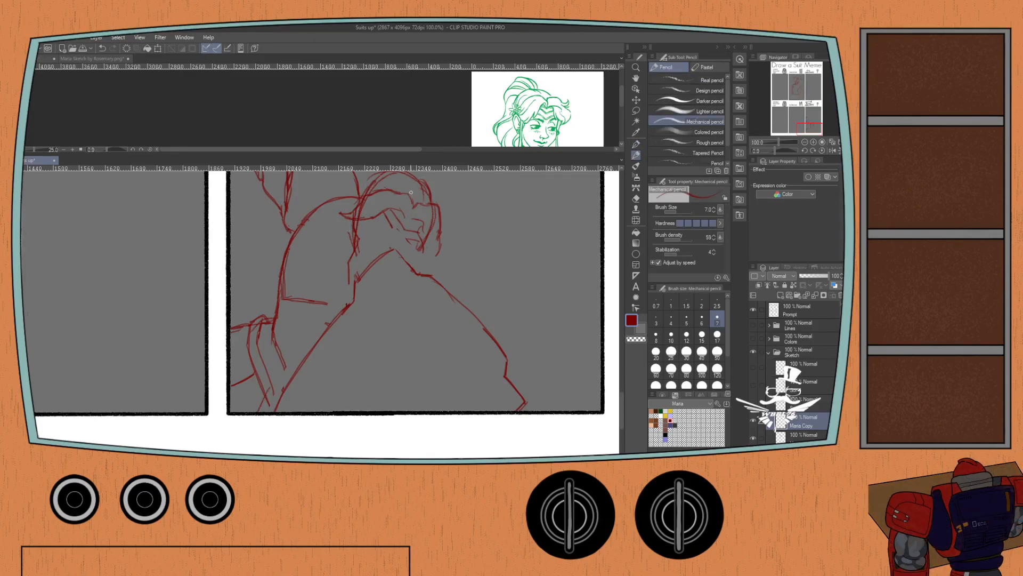
click(788, 435)
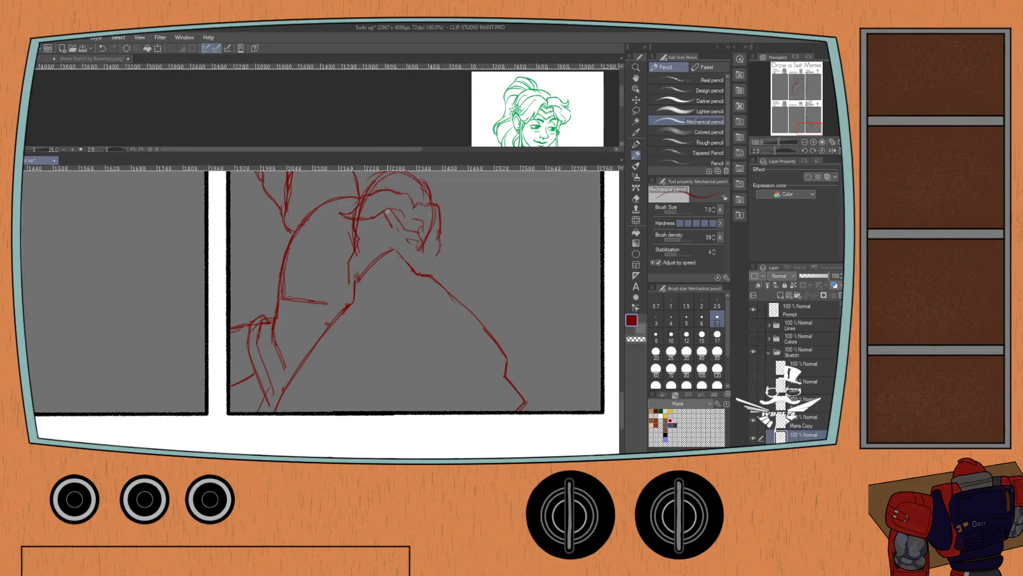
drag(389, 220, 399, 237)
mouse_move(382, 214)
mouse_down()
mouse_move(389, 235)
mouse_move(378, 215)
mouse_up()
key(ctrl+z)
scroll(386, 189, up, 1)
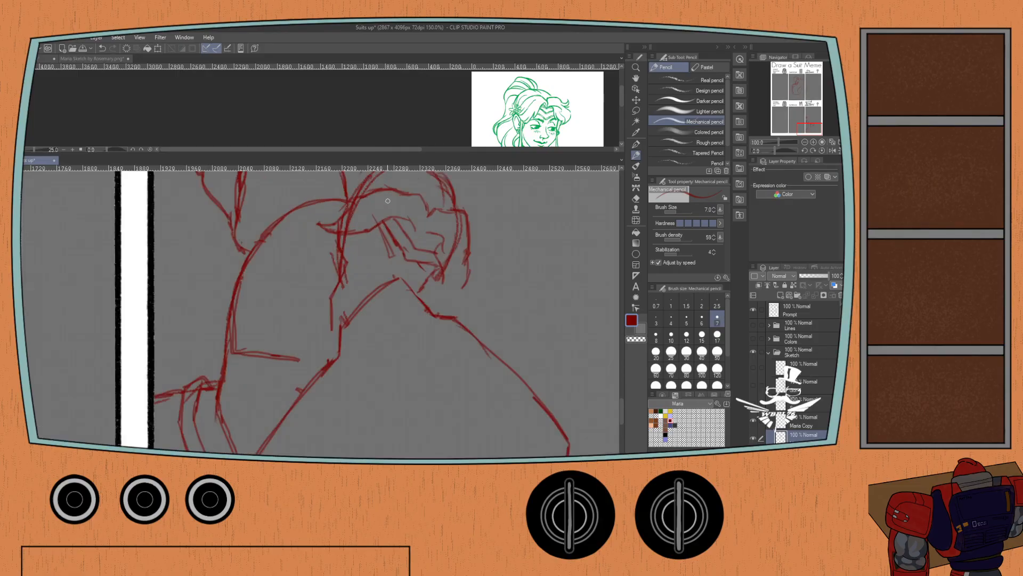
drag(384, 235, 399, 214)
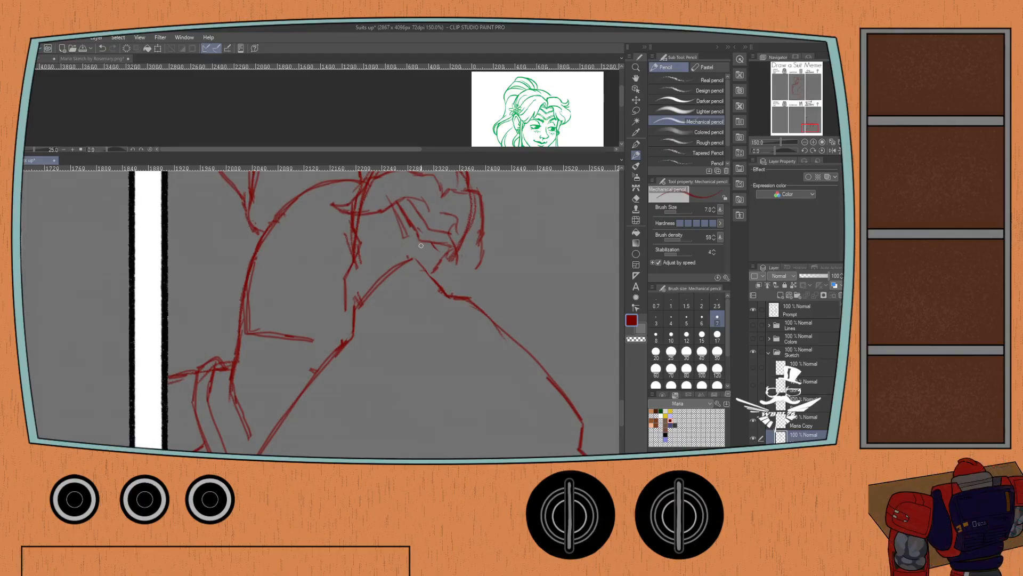
mouse_move(433, 250)
mouse_down()
mouse_move(451, 256)
mouse_move(418, 245)
mouse_move(448, 254)
mouse_up()
Sketch the near eye beneath its slanted brow, redoing the strokes until the shape fits.
drag(397, 244, 385, 226)
key(ctrl+z)
drag(401, 244, 375, 209)
mouse_move(387, 244)
mouse_down()
mouse_move(395, 238)
mouse_move(363, 222)
mouse_move(376, 219)
mouse_up()
key(ctrl+z)
key(e)
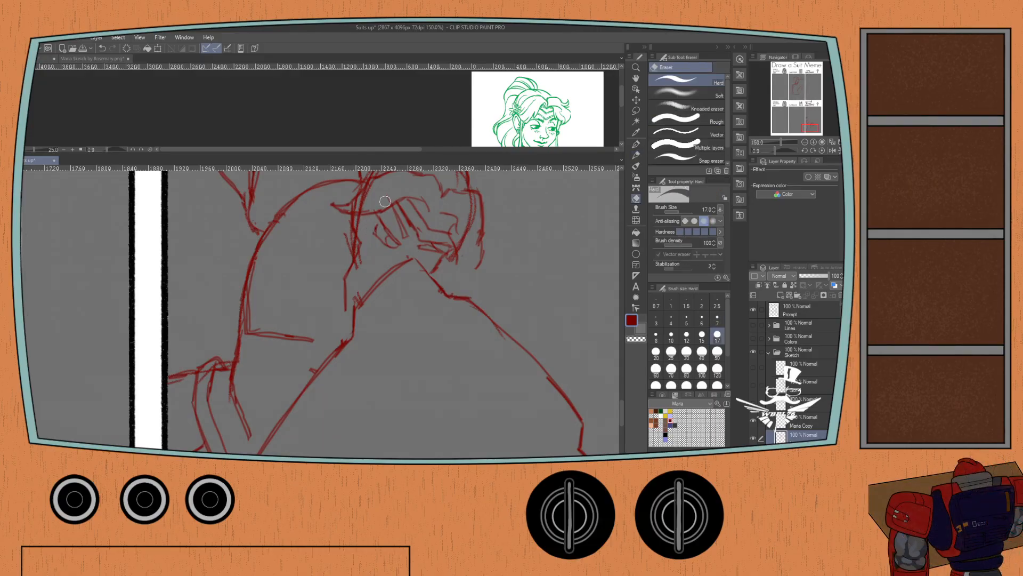
key(p)
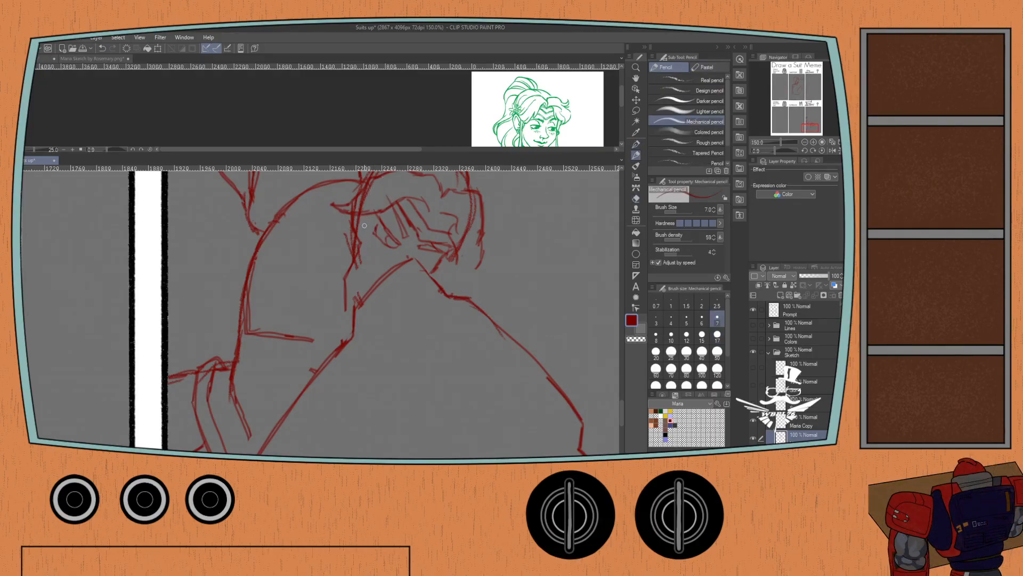
Draw the lower edge of a hair lock sweeping back over the near shoulder, and erase the head outline crossing it.
mouse_move(373, 214)
mouse_down()
mouse_move(357, 231)
mouse_move(279, 246)
mouse_move(349, 238)
mouse_move(340, 216)
mouse_move(368, 190)
mouse_move(324, 237)
mouse_move(282, 243)
mouse_move(238, 227)
mouse_move(276, 235)
mouse_up()
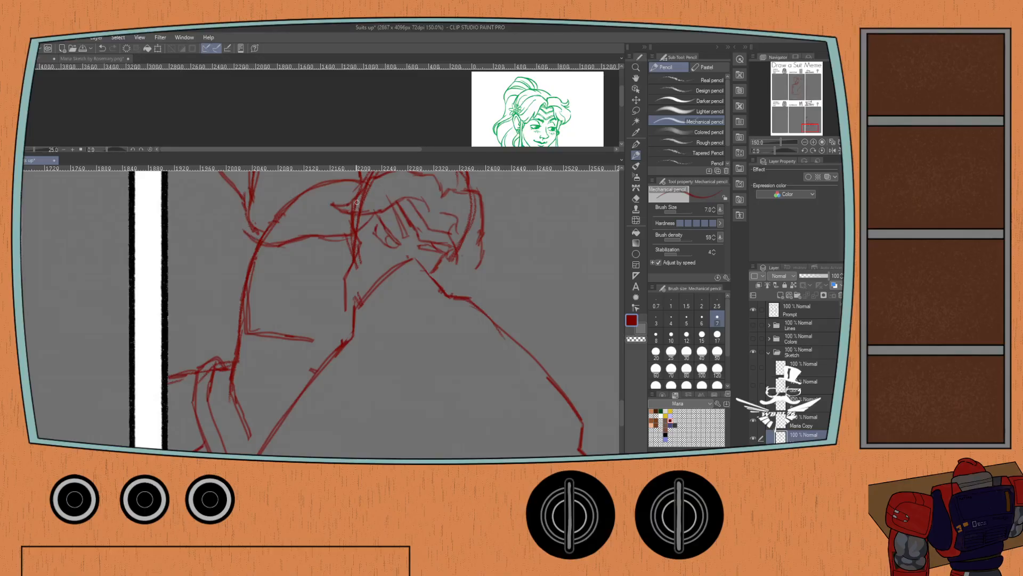
key(e)
drag(338, 211, 324, 244)
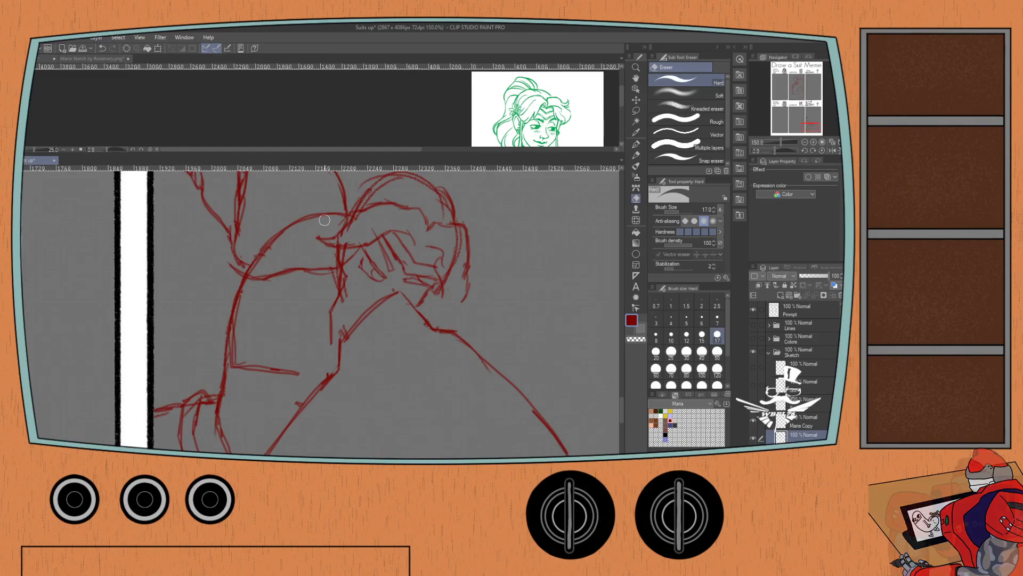
mouse_move(335, 259)
mouse_down()
mouse_move(338, 251)
mouse_move(338, 285)
mouse_up()
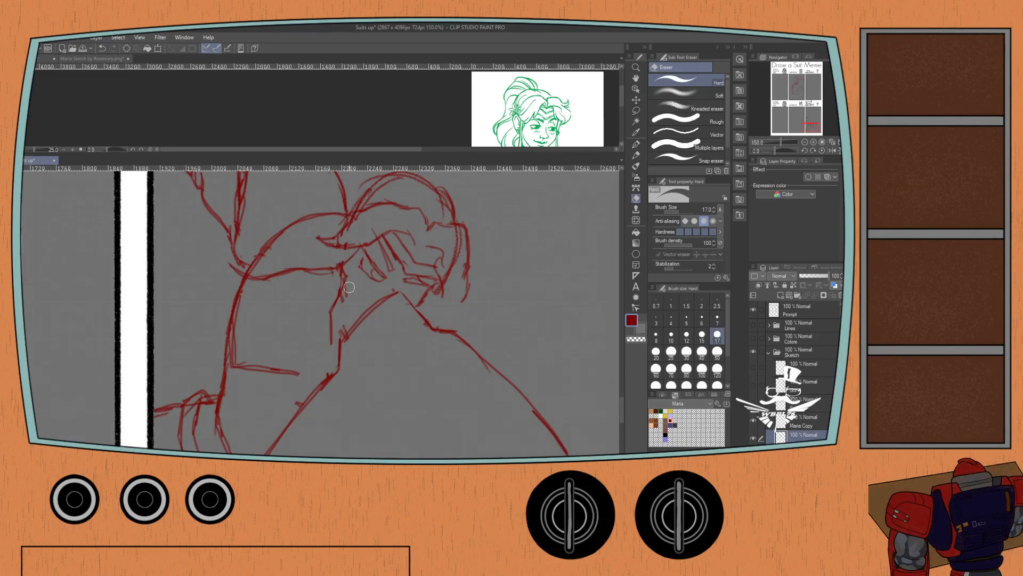
key(p)
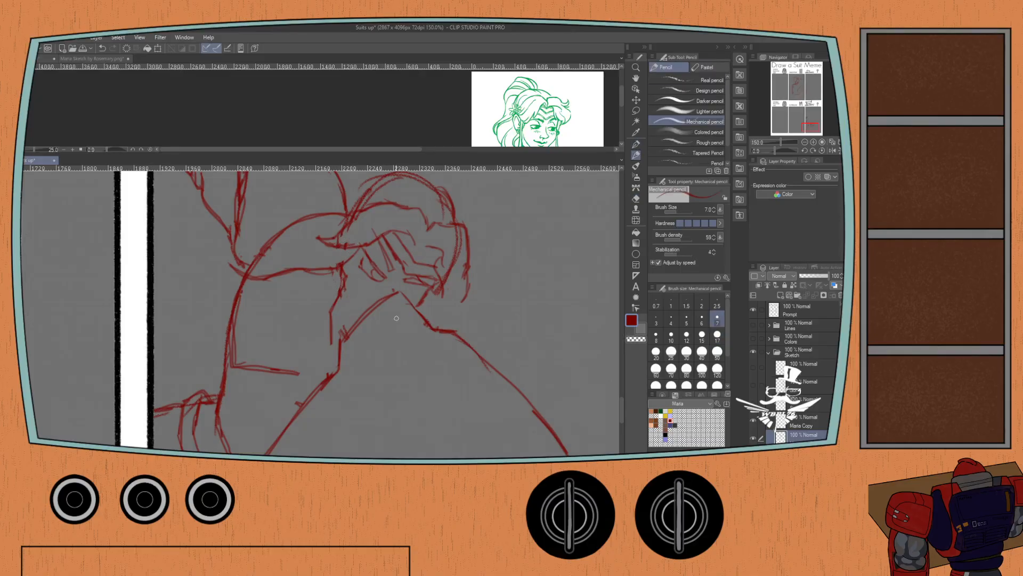
Sketch the jaw and lower face contours down to the shoulder plate, and add a pointed tip to the swept-back hair lock.
mouse_move(393, 285)
mouse_down()
mouse_move(352, 314)
mouse_move(347, 305)
mouse_up()
drag(348, 311, 344, 276)
key(ctrl+z)
mouse_move(343, 265)
mouse_down()
mouse_move(358, 318)
mouse_move(357, 286)
mouse_move(371, 302)
mouse_up()
key(ctrl+z)
key(ctrl+z)
key(ctrl+z)
key(ctrl+z)
drag(378, 301, 357, 294)
drag(404, 287, 441, 300)
mouse_move(240, 256)
mouse_down()
mouse_move(280, 301)
mouse_move(263, 303)
mouse_move(289, 300)
mouse_move(254, 315)
mouse_move(291, 310)
mouse_up()
key(ctrl+z)
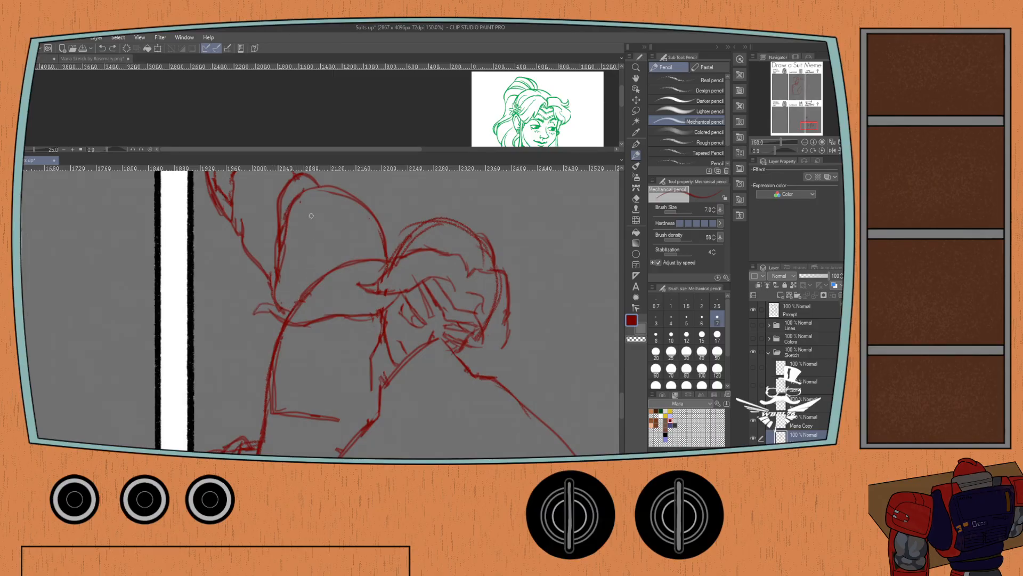
Show the face and shoulders in the green Maria sketch, and draw the upper edge of the hair lock over the shoulder.
click(93, 59)
drag(88, 102, 96, 88)
click(36, 160)
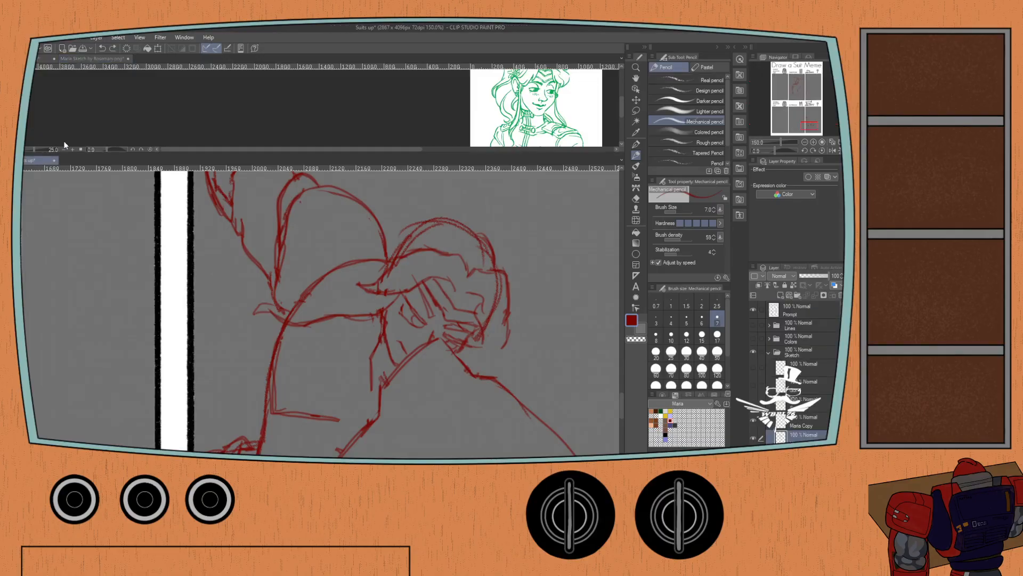
mouse_move(382, 293)
mouse_down()
mouse_move(287, 312)
mouse_move(255, 287)
mouse_move(268, 299)
mouse_move(253, 289)
mouse_move(270, 311)
mouse_up()
mouse_move(345, 301)
mouse_down()
mouse_move(306, 297)
mouse_move(352, 316)
mouse_move(316, 320)
mouse_up()
key(ctrl+z)
drag(372, 297, 345, 300)
key(ctrl+z)
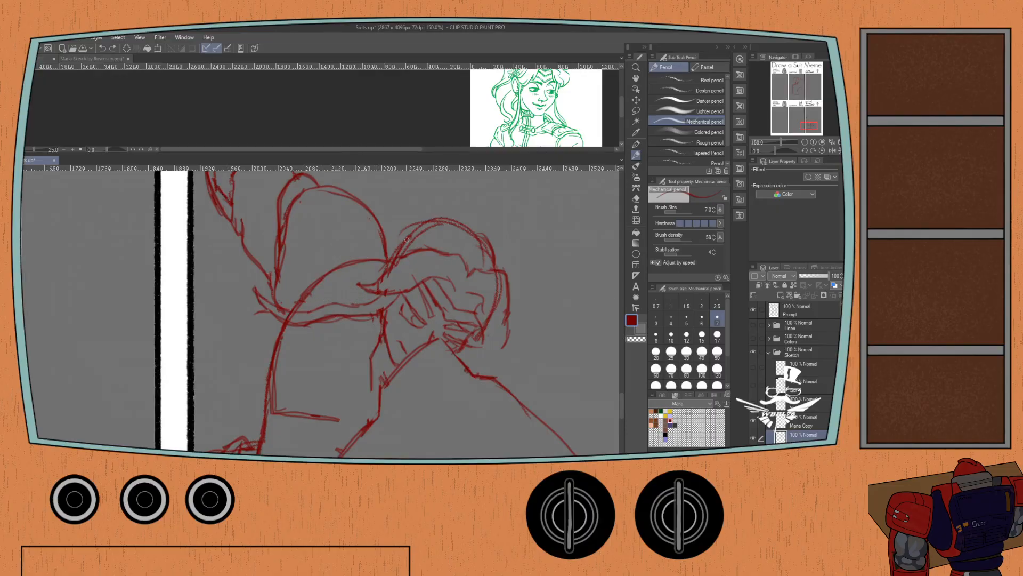
Bring the top of the head into view in the green sketch, and rework the hair contour over the figure's crown.
drag(475, 255, 455, 229)
click(190, 91)
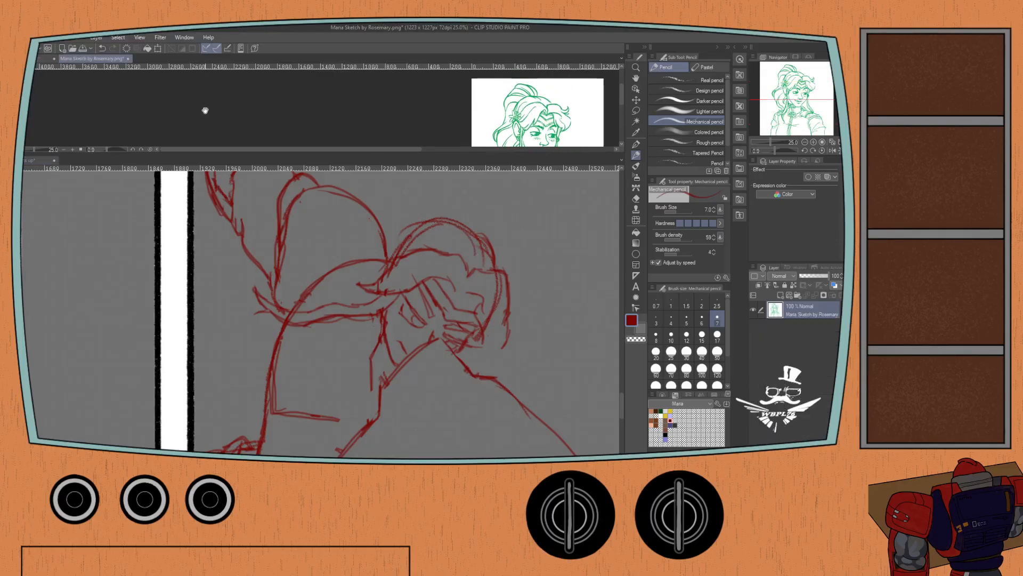
click(491, 263)
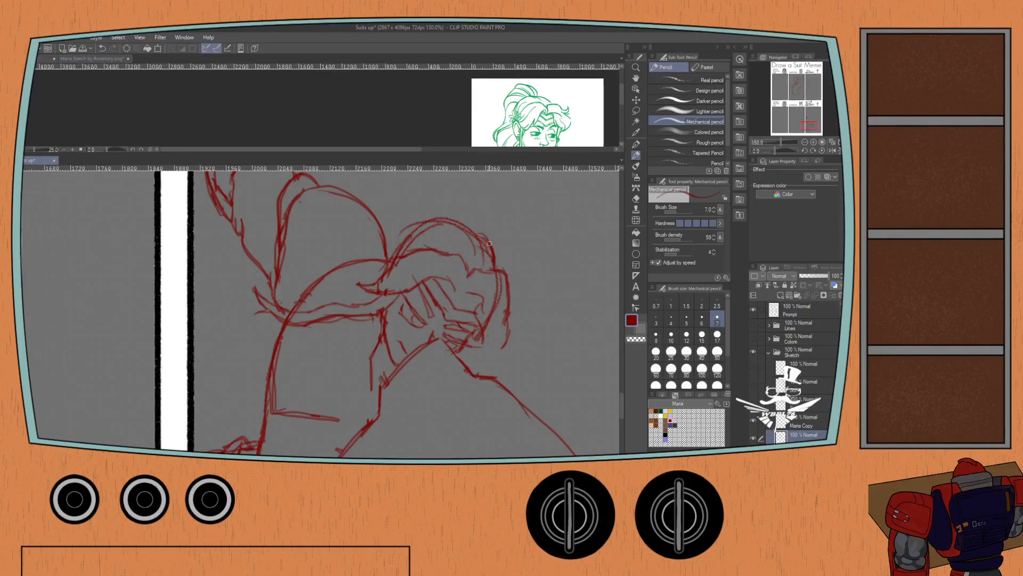
mouse_move(489, 242)
mouse_down()
mouse_move(459, 220)
mouse_move(392, 215)
mouse_up()
key(ctrl+z)
key(ctrl+z)
mouse_move(464, 222)
mouse_down()
mouse_move(405, 219)
mouse_move(416, 225)
mouse_move(378, 243)
mouse_move(386, 248)
mouse_move(371, 266)
mouse_up()
key(ctrl+z)
mouse_move(420, 222)
mouse_down()
mouse_move(374, 259)
mouse_move(364, 284)
mouse_up()
key(ctrl+z)
mouse_move(407, 229)
mouse_down()
mouse_move(370, 261)
mouse_move(377, 260)
mouse_move(367, 284)
mouse_up()
Outline the windblown ponytail streaming back from the crown to a pointed end above the raised arm, including its lower edge.
mouse_move(475, 232)
mouse_down()
mouse_move(444, 199)
mouse_move(409, 197)
mouse_move(359, 166)
mouse_up()
drag(364, 203, 343, 240)
key(ctrl+z)
key(ctrl+z)
mouse_move(447, 261)
mouse_down()
mouse_move(419, 214)
mouse_move(337, 185)
mouse_move(304, 185)
mouse_move(279, 211)
mouse_move(287, 199)
mouse_move(262, 178)
mouse_move(260, 234)
mouse_up()
key(ctrl+z)
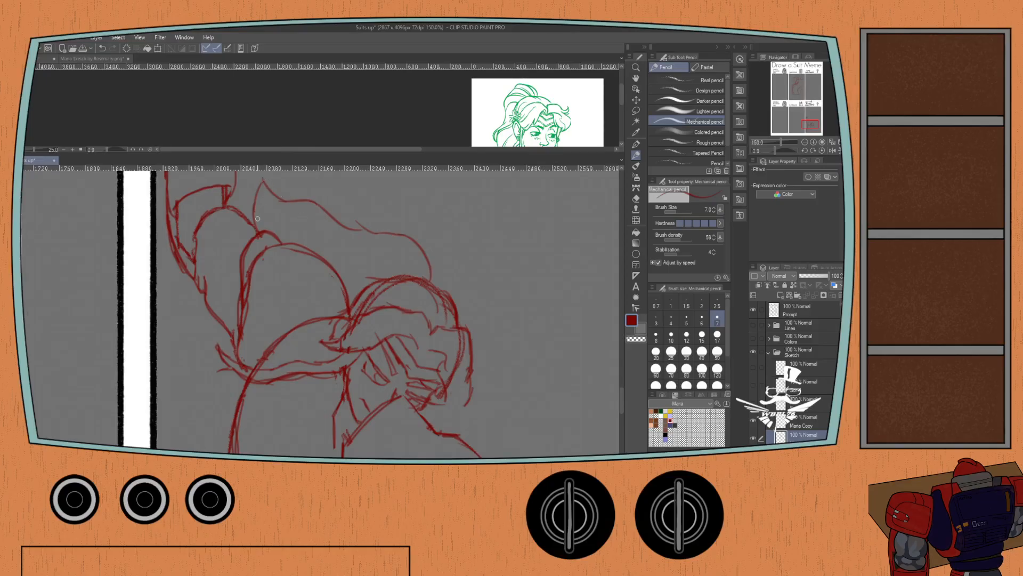
mouse_move(252, 208)
mouse_down()
mouse_move(287, 253)
mouse_move(271, 245)
mouse_move(285, 253)
mouse_move(258, 256)
mouse_move(341, 317)
mouse_up()
mouse_move(291, 276)
mouse_down()
mouse_move(317, 299)
mouse_move(344, 298)
mouse_move(286, 285)
mouse_move(312, 286)
mouse_move(339, 315)
mouse_up()
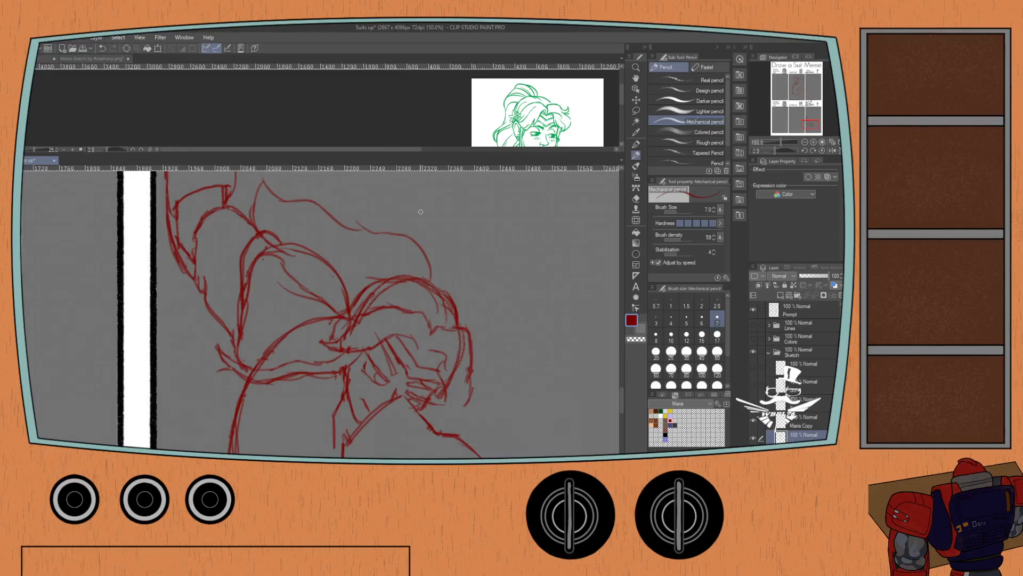
Erase the rounded shoulder line of the raised arm where the ponytail covers it, and return to the Mechanical pencil.
key(e)
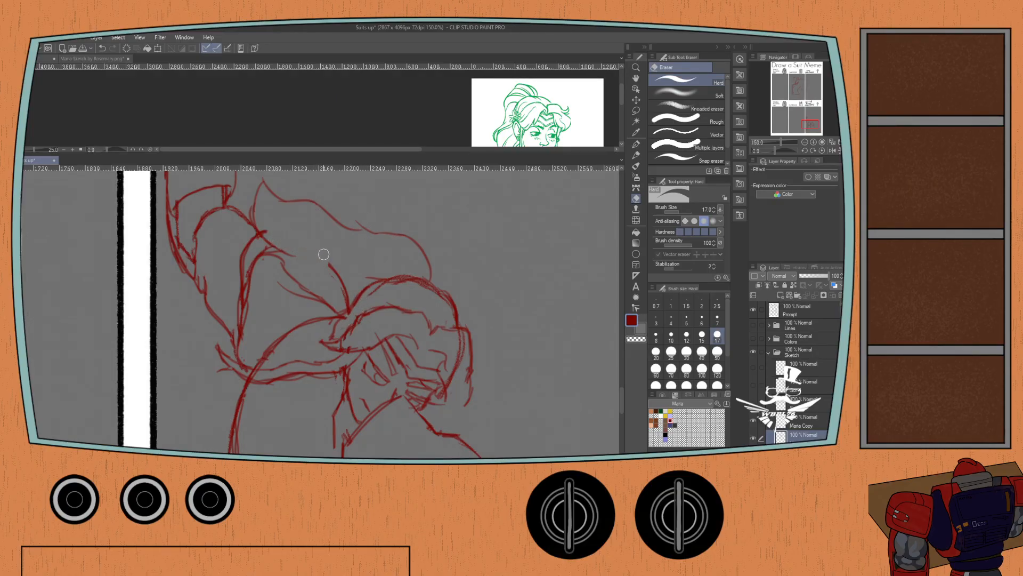
scroll(345, 283, down, 4)
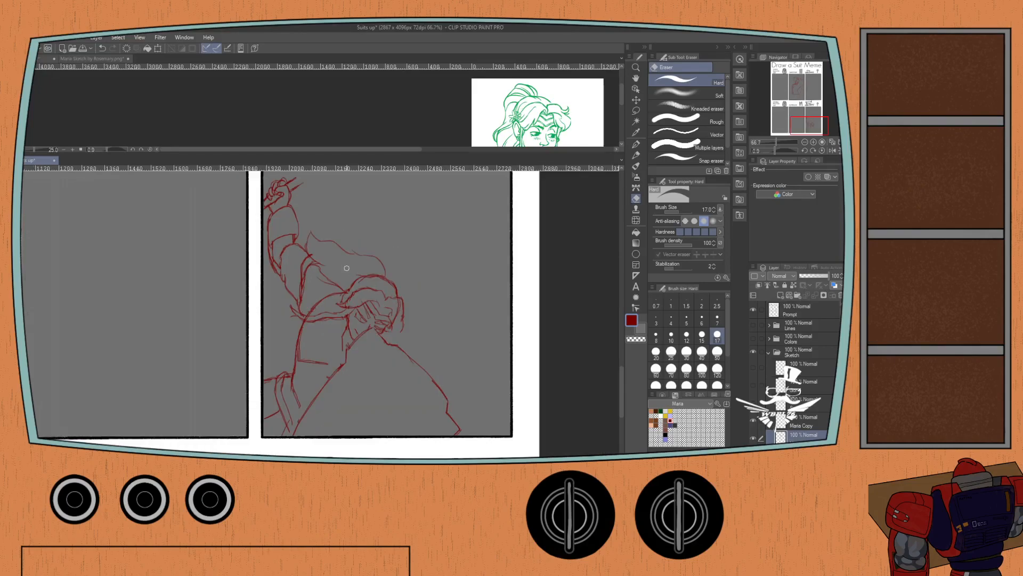
key(p)
scroll(296, 297, down, 2)
key(p)
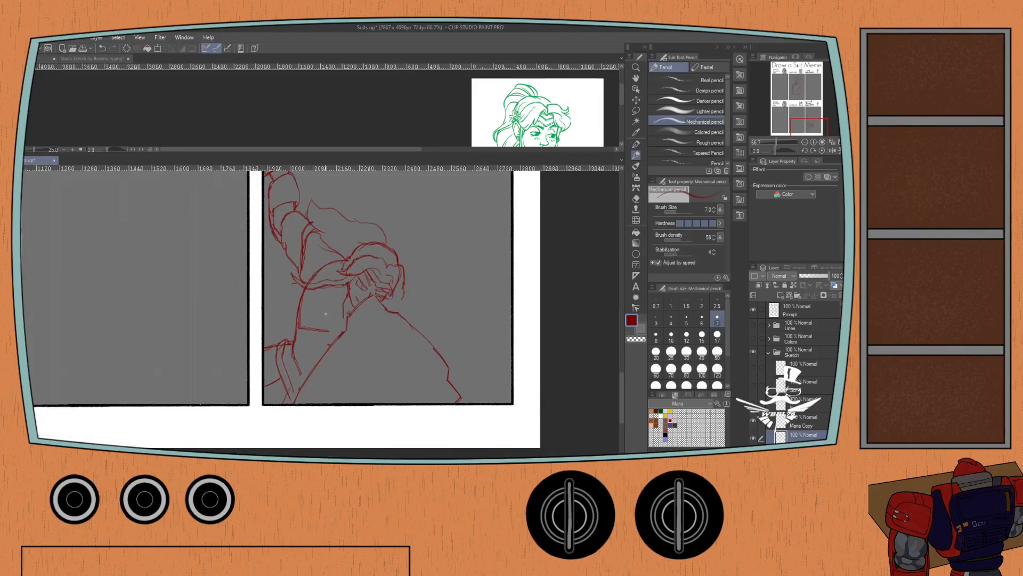
Switch the reference pane to Maria.png and return to the figure on the meme canvas.
click(41, 58)
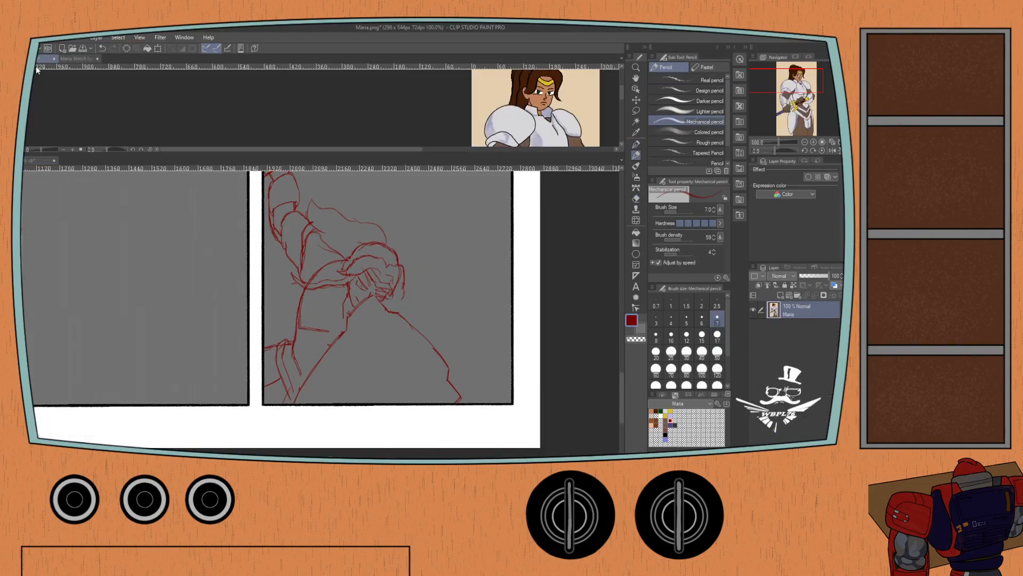
click(39, 160)
scroll(331, 318, up, 2)
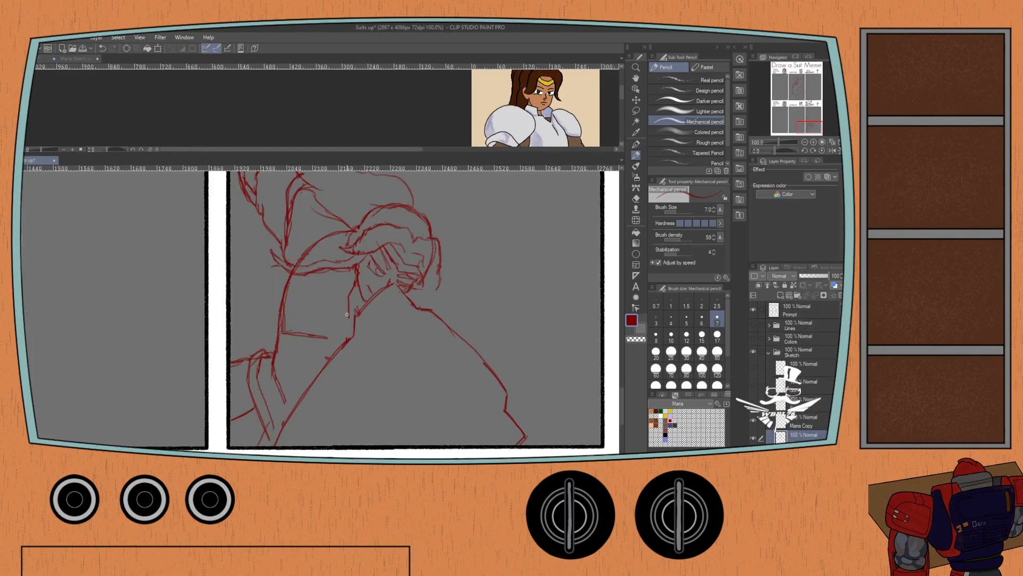
Sketch the lower edge of the figure's breastplate and the waist line beneath it, checking the armored torso in the Maria.png reference.
mouse_move(322, 336)
mouse_down()
mouse_move(348, 320)
mouse_move(332, 353)
mouse_up()
click(217, 122)
drag(217, 122, 222, 101)
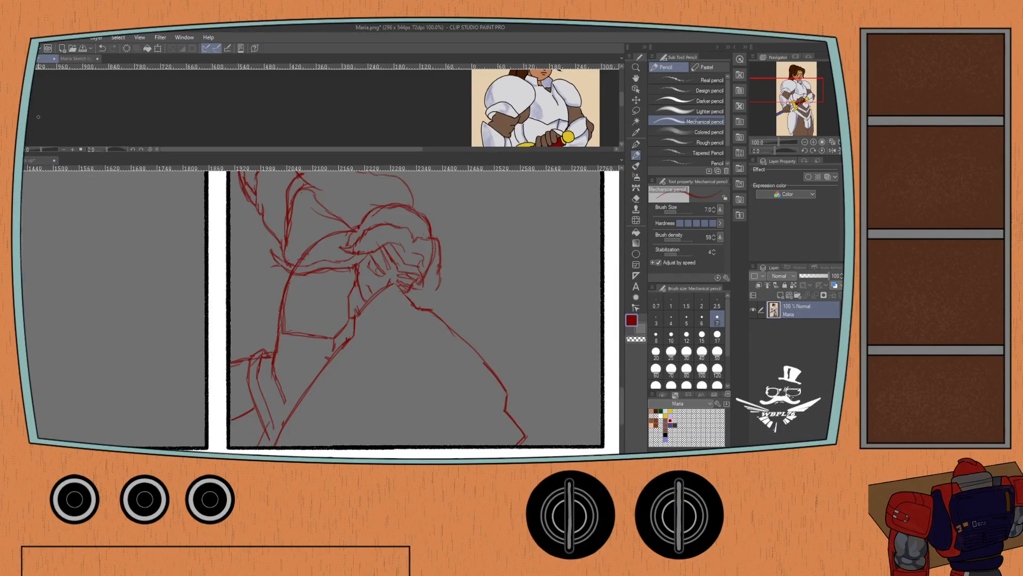
click(31, 160)
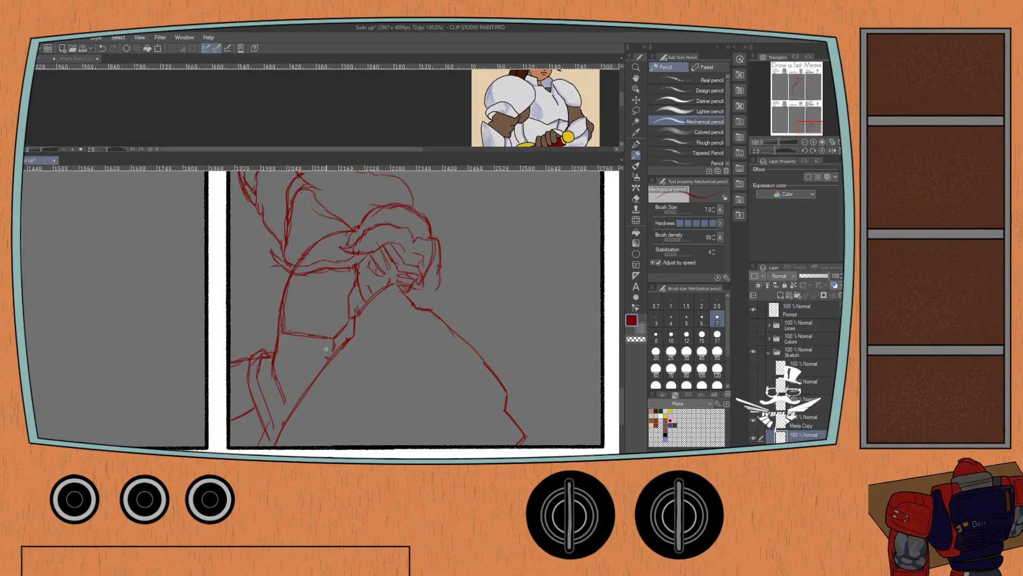
drag(327, 348, 294, 378)
drag(267, 439, 266, 424)
Bring the waist armor into view in Maria.png, sketch the plate lines down the figure's side, and undo the unwanted strokes.
drag(154, 130, 158, 101)
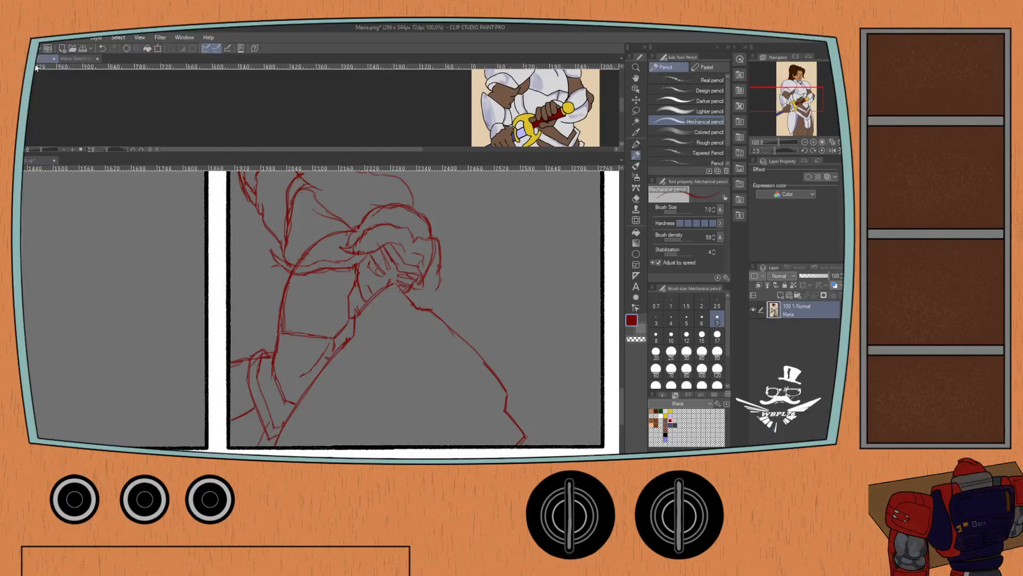
click(101, 175)
mouse_move(295, 376)
mouse_down()
mouse_move(279, 338)
mouse_move(302, 383)
mouse_move(278, 338)
mouse_move(312, 382)
mouse_move(286, 366)
mouse_move(275, 334)
mouse_move(283, 395)
mouse_up()
key(ctrl+z)
key(ctrl+z)
key(ctrl+z)
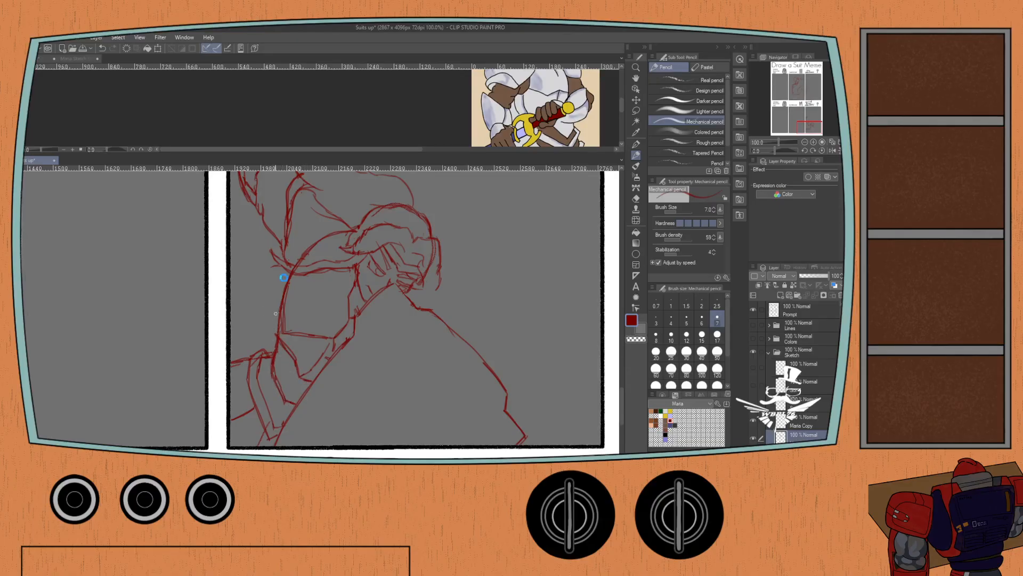
Erase the shoulder line where it crosses the lower hair lock, using the Hard eraser.
key(e)
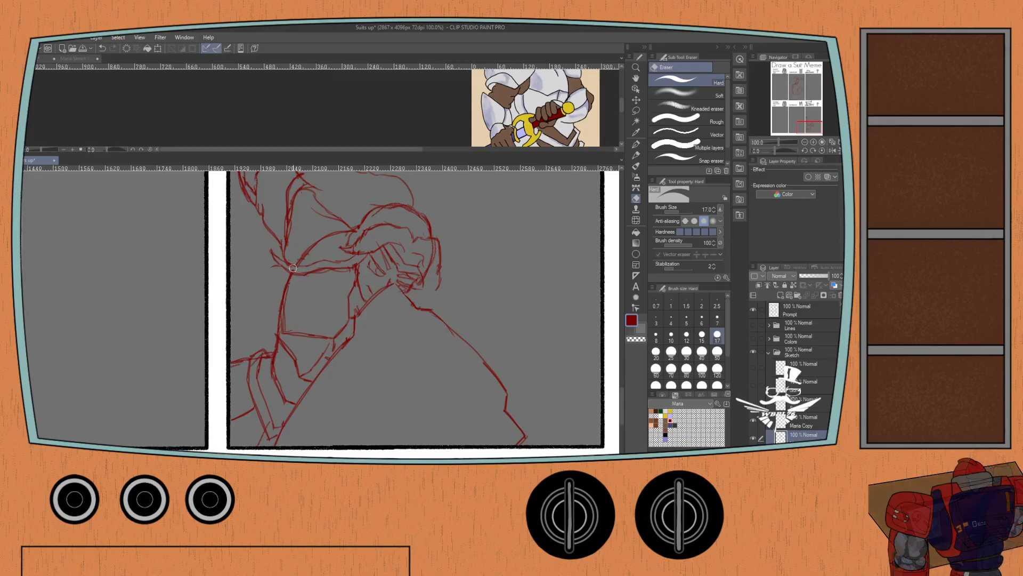
scroll(248, 264, down, 1)
drag(248, 264, 253, 344)
Bring the sword hilt into view in the Maria.png reference, and erase the rough sword strokes beside the raised fist on the meme canvas.
click(195, 140)
drag(195, 140, 190, 115)
click(39, 160)
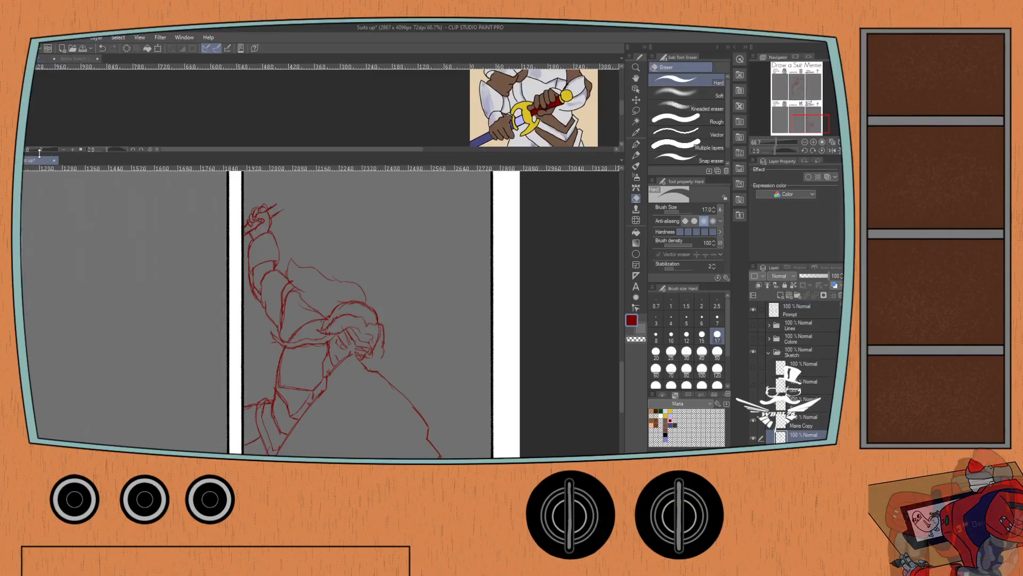
scroll(273, 193, up, 1)
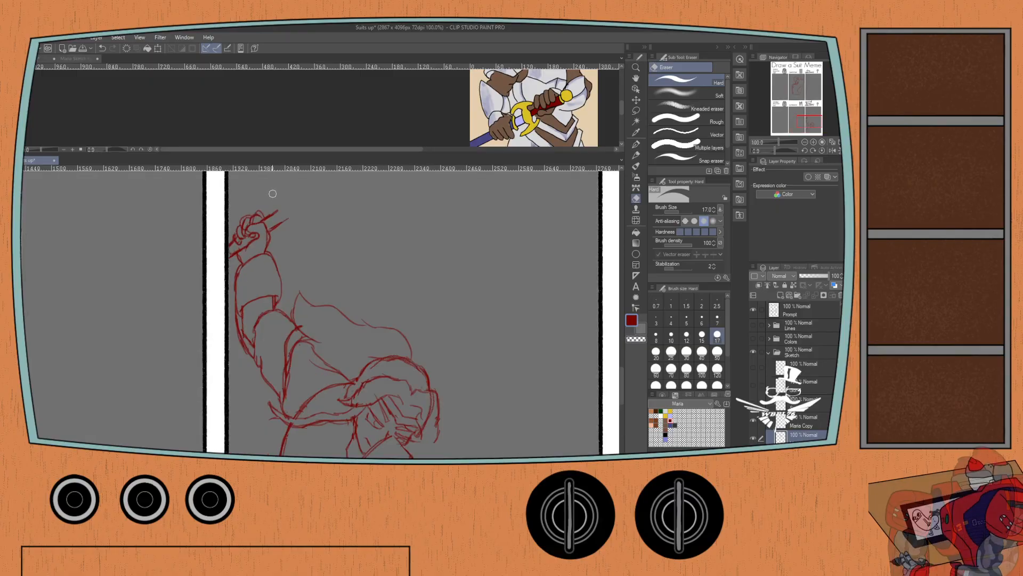
mouse_move(273, 210)
mouse_down()
mouse_move(281, 220)
mouse_move(268, 222)
mouse_move(291, 224)
mouse_up()
Rotate the canvas so the sword direction points upright, clear the leftover stroke above the fist, and select the Mechanical pencil.
key(p)
drag(769, 148, 765, 149)
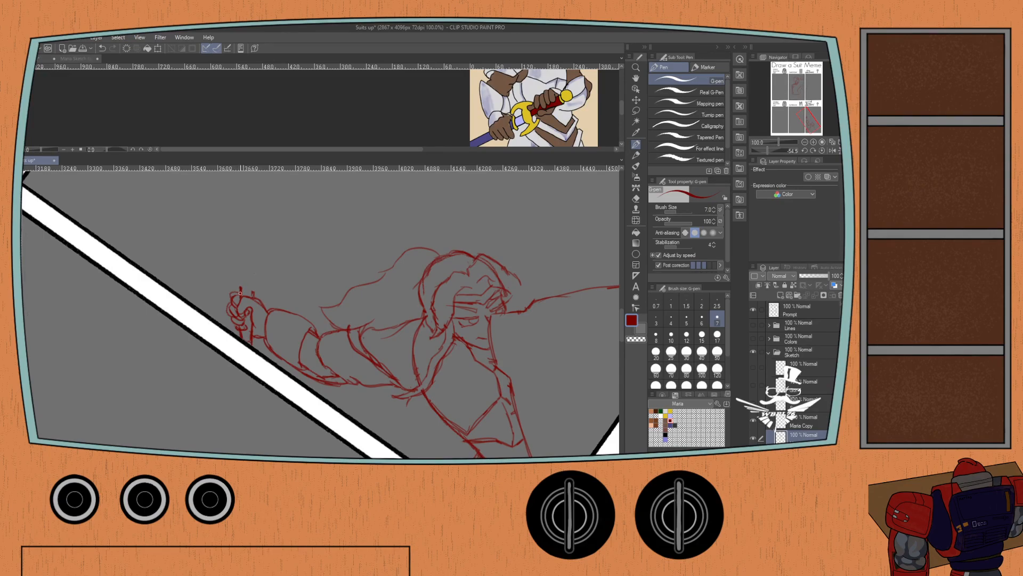
key(ctrl+z)
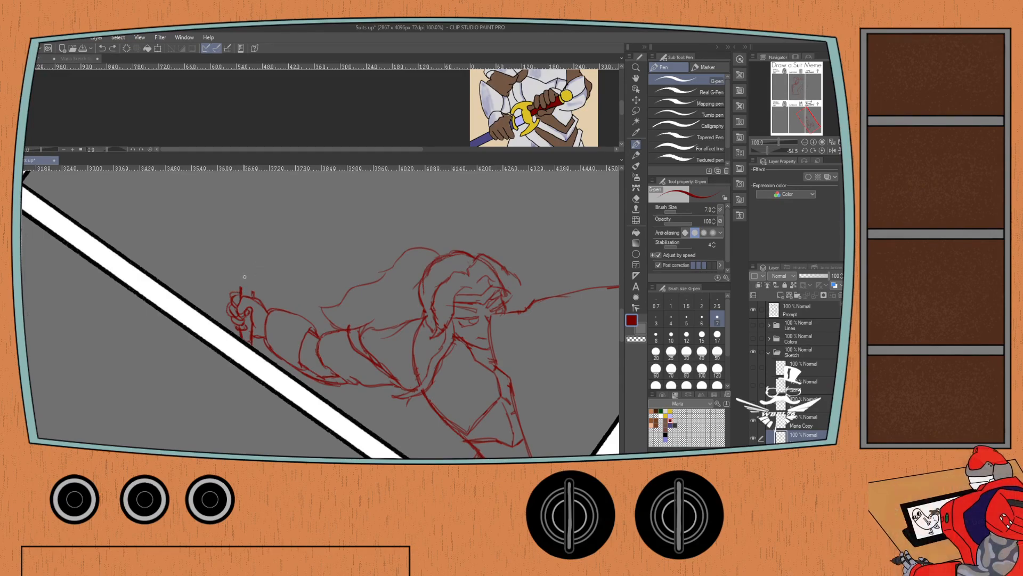
key(ctrl+z)
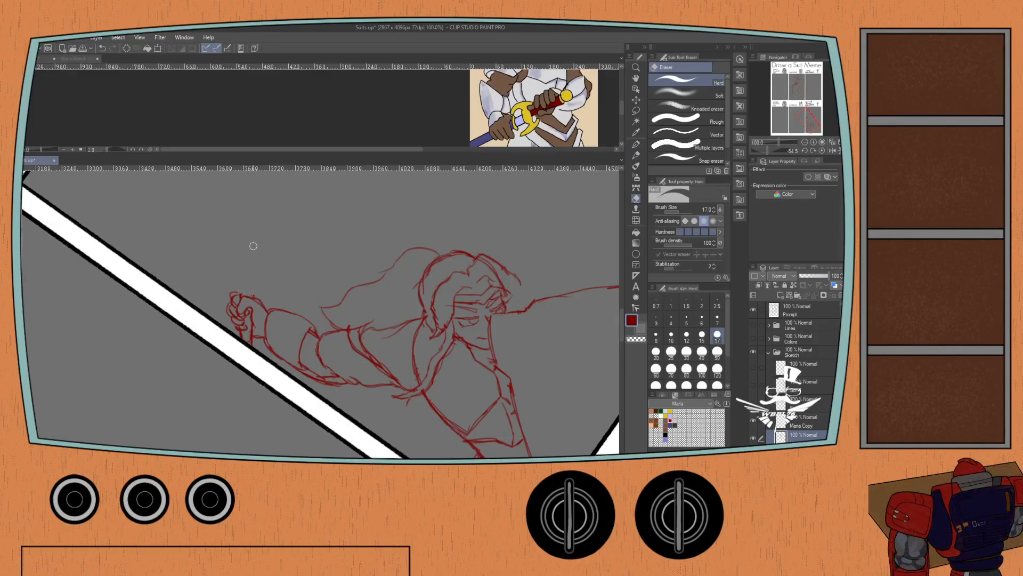
key(p)
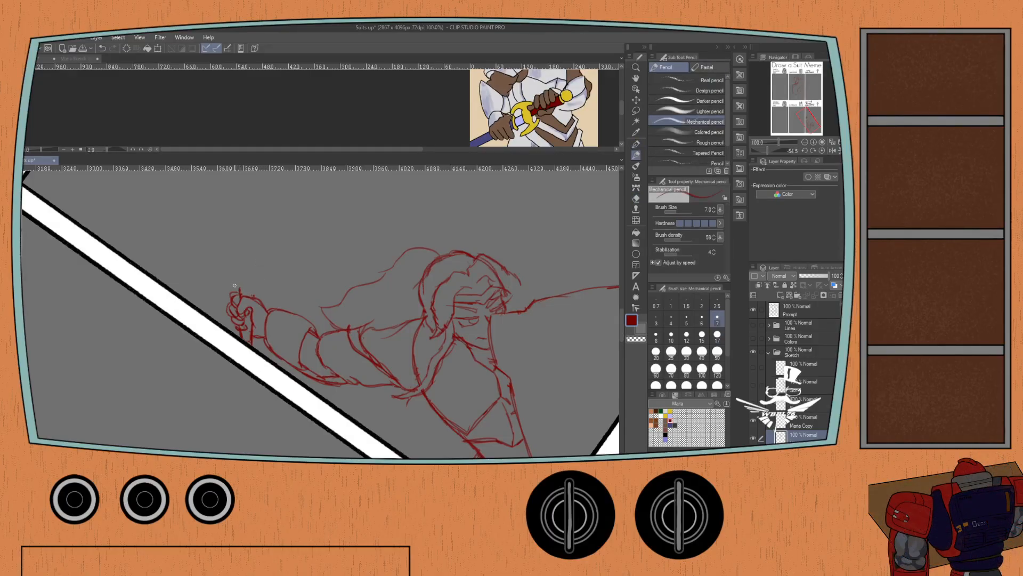
Draw the sword's crescent-shaped crossguard above the raised fist, redoing the curved prongs where needed.
drag(235, 287, 223, 312)
key(ctrl+z)
drag(232, 289, 221, 314)
drag(237, 279, 228, 261)
key(ctrl+z)
key(ctrl+z)
mouse_move(233, 289)
mouse_down()
mouse_move(218, 307)
mouse_move(230, 260)
mouse_move(232, 268)
mouse_up()
drag(258, 290, 266, 301)
mouse_move(262, 276)
mouse_down()
mouse_move(254, 263)
mouse_move(269, 265)
mouse_move(269, 302)
mouse_up()
Draw the sword's long straight blade rising from the crossguard to a pointed tip, with two parallel edges.
scroll(249, 256, down, 1)
mouse_move(240, 240)
mouse_down()
mouse_move(231, 312)
mouse_move(235, 246)
mouse_up()
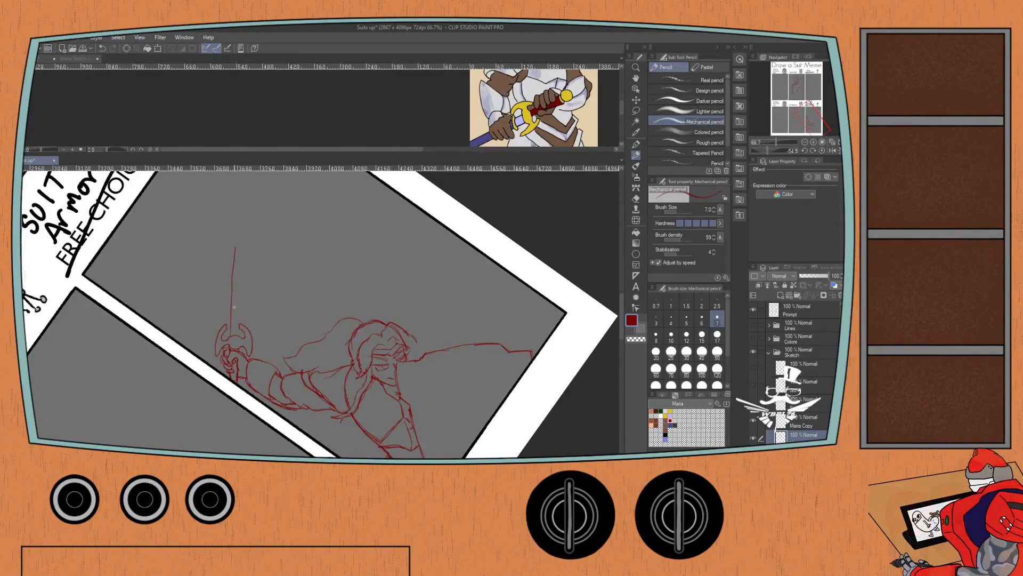
key(ctrl+z)
drag(231, 323, 230, 216)
mouse_move(237, 279)
mouse_down()
mouse_move(239, 226)
mouse_move(229, 226)
mouse_move(234, 334)
mouse_move(239, 216)
mouse_up()
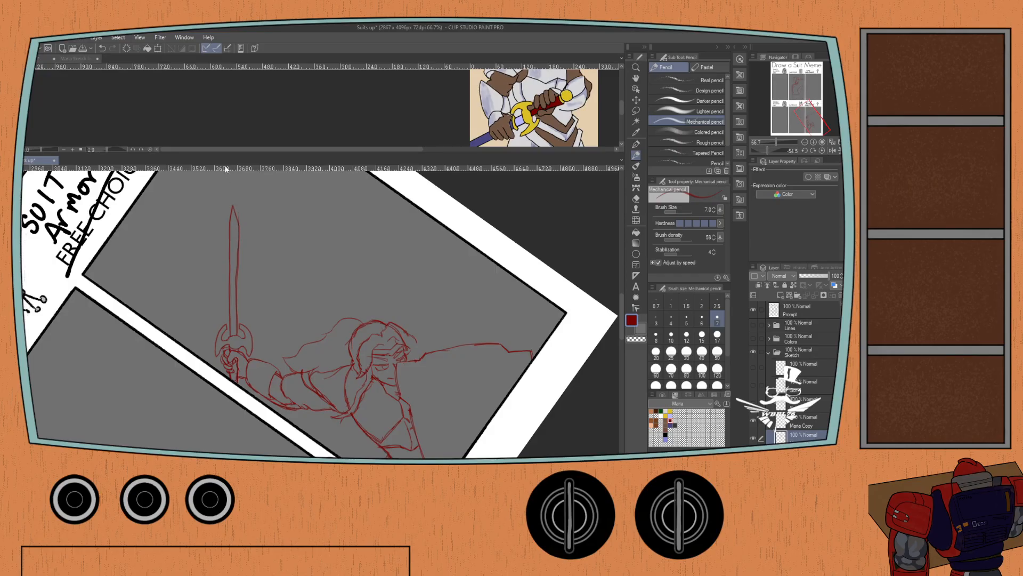
Reset the canvas rotation and show both yellow knight sketches in the Suit of Armor panel, hiding the Suitbraces figure.
key(ctrl+minus)
click(822, 151)
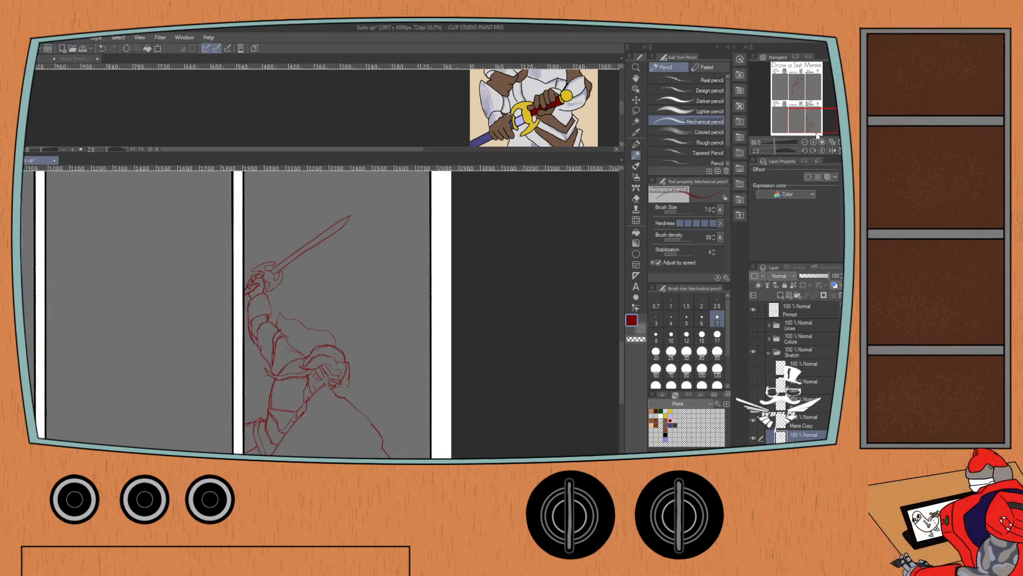
mouse_move(220, 263)
mouse_down()
mouse_move(226, 217)
mouse_move(218, 243)
mouse_up()
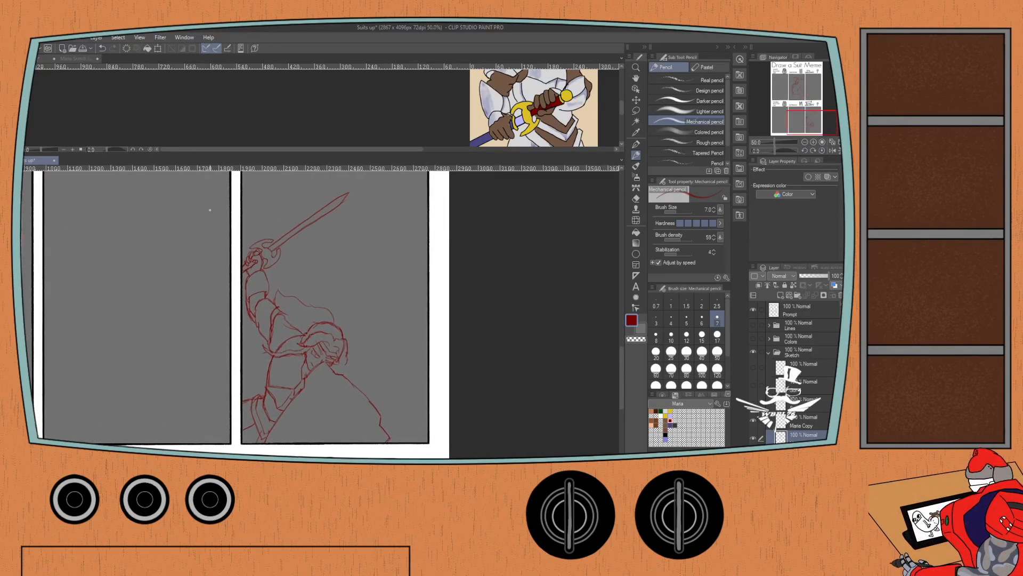
click(752, 432)
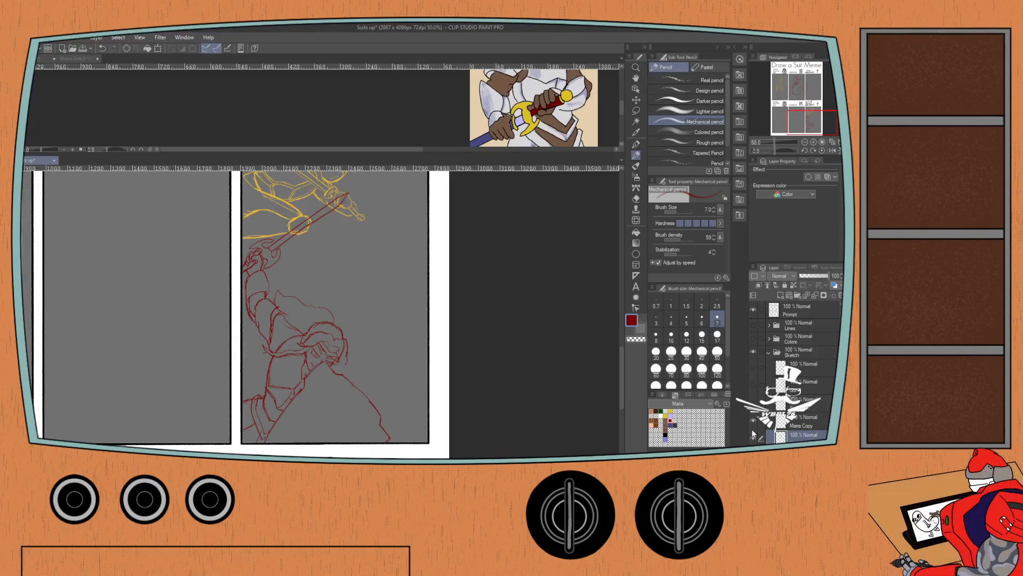
click(752, 382)
click(751, 367)
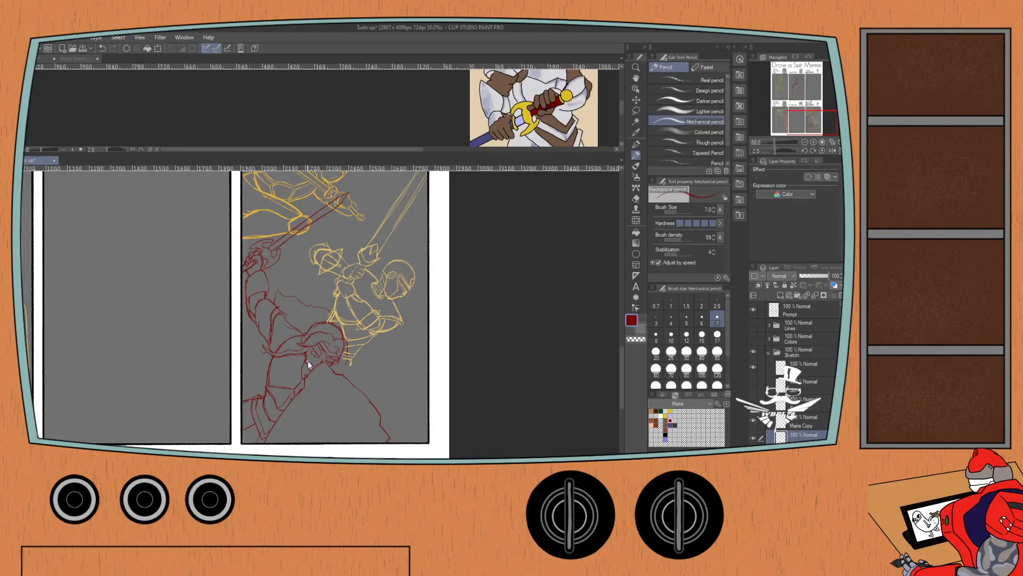
Rework the hair ends beside the red figure's face and touch up the lines beneath the ponytail.
scroll(308, 364, up, 2)
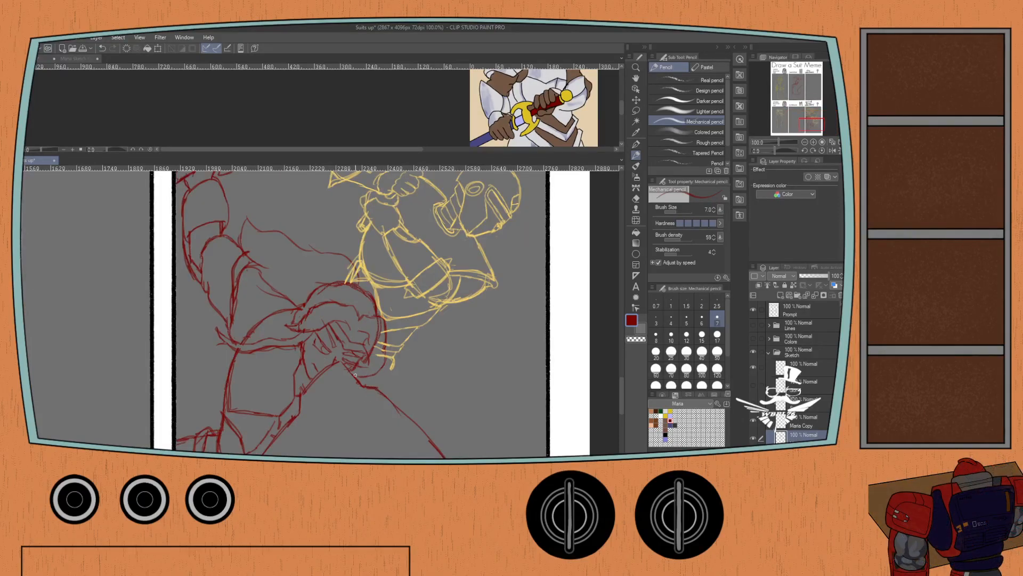
key(ctrl+z)
drag(356, 375, 367, 366)
key(ctrl+minus)
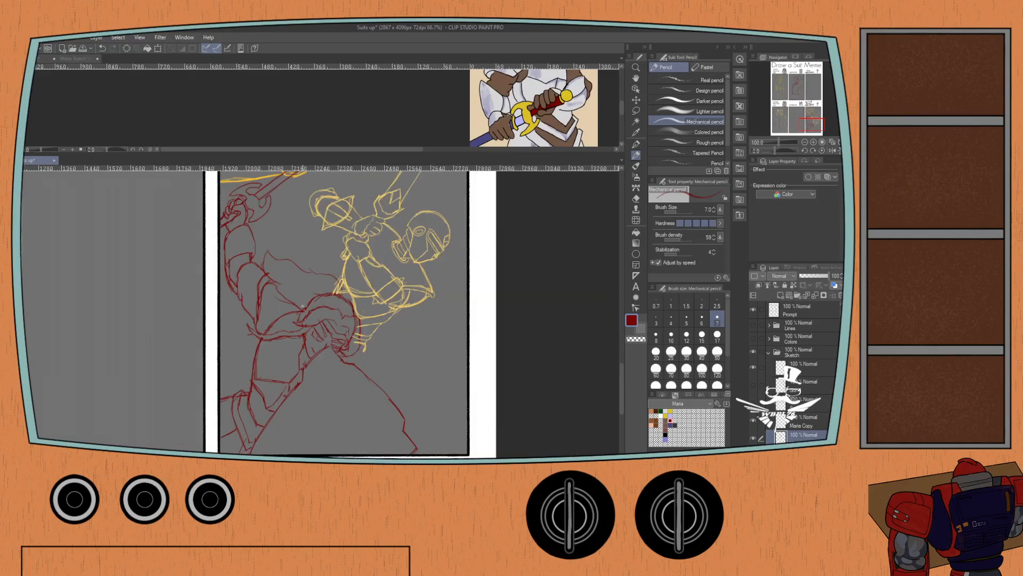
mouse_move(285, 318)
mouse_down()
mouse_move(280, 331)
mouse_move(284, 317)
mouse_up()
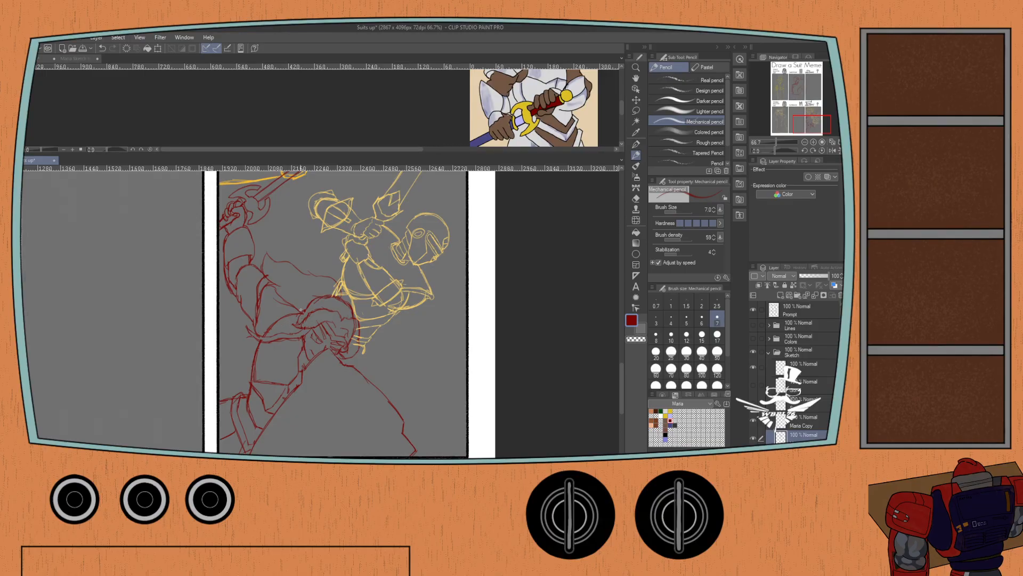
Lasso the helmeted knight with the upright sword on its own sketch layer, shift it slightly away from the panel's right border, and deselect.
click(810, 399)
click(810, 367)
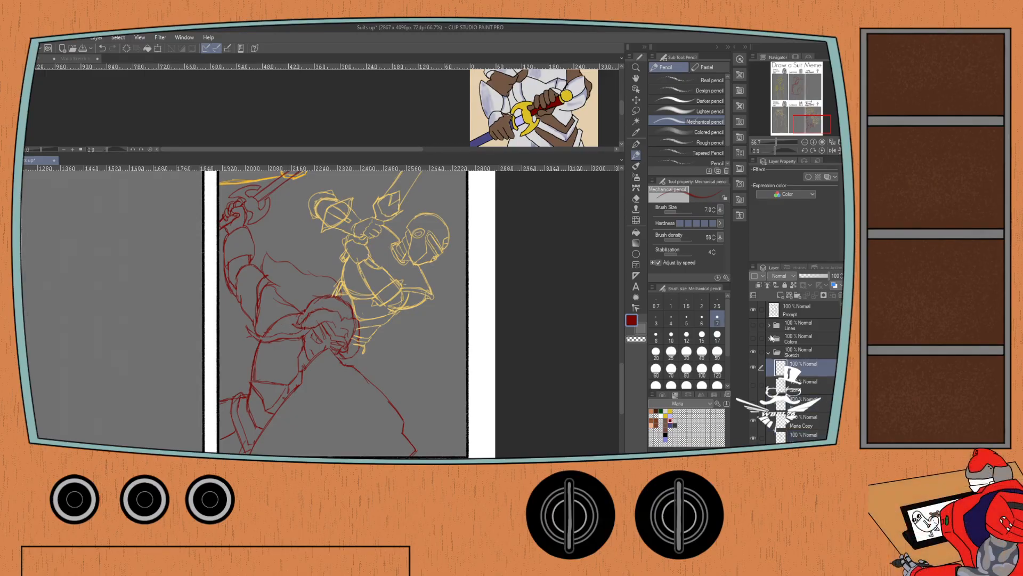
scroll(286, 207, down, 1)
drag(283, 218, 264, 307)
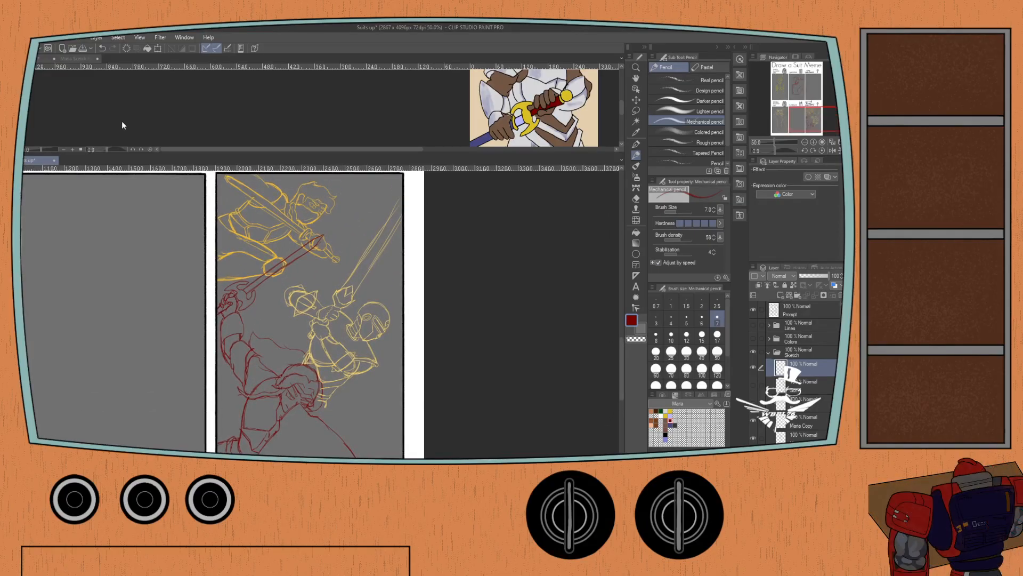
key(m)
mouse_move(377, 194)
mouse_down()
mouse_move(366, 233)
mouse_move(330, 270)
mouse_move(298, 269)
mouse_move(280, 282)
mouse_move(302, 395)
mouse_move(334, 410)
mouse_move(381, 362)
mouse_move(412, 227)
mouse_move(399, 189)
mouse_up()
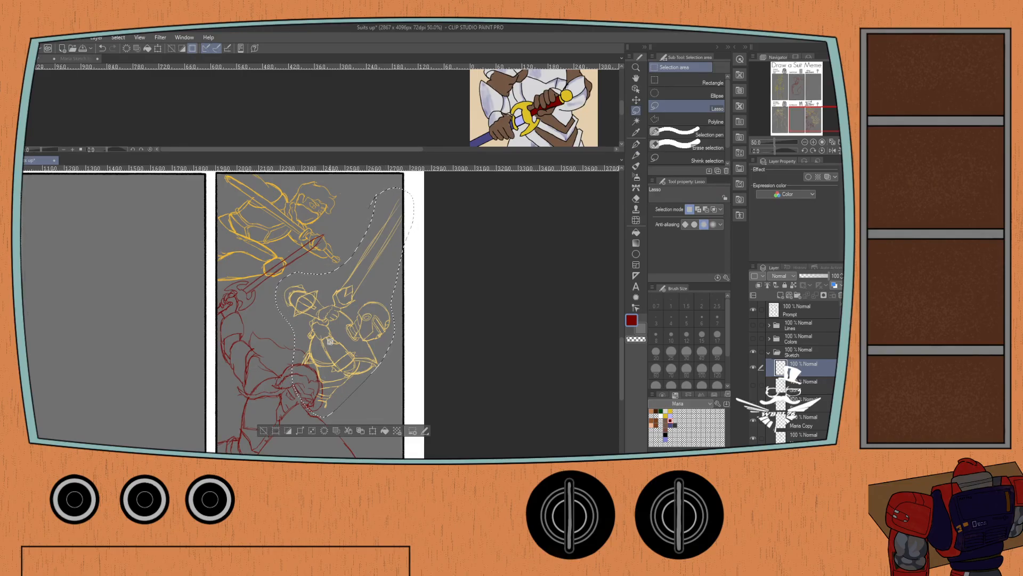
click(368, 431)
drag(322, 355, 319, 353)
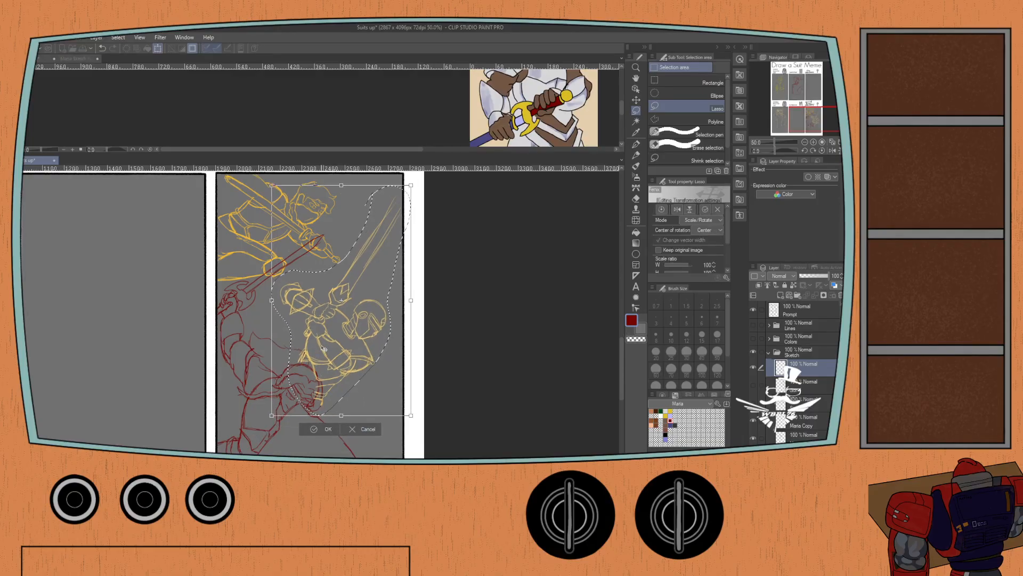
click(320, 430)
key(ctrl+d)
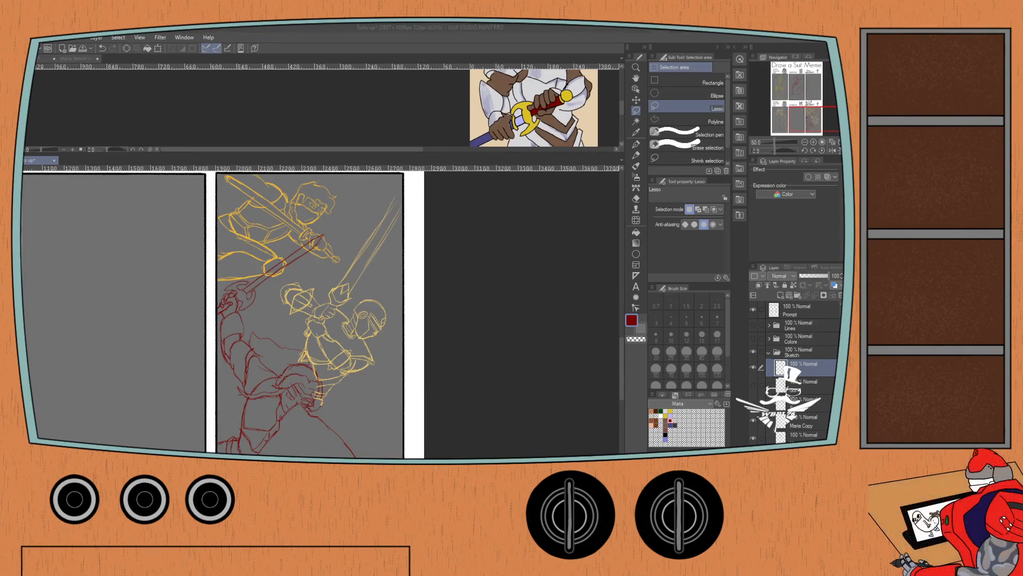
Close the green Maria sketch reference, leaving Maria.png open, and return to the meme canvas.
click(44, 164)
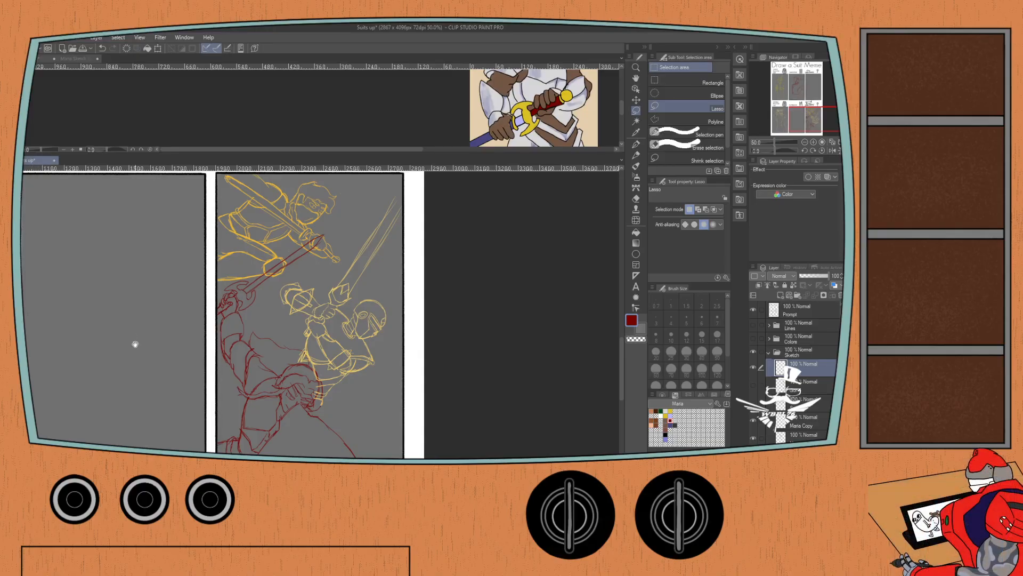
drag(135, 343, 142, 281)
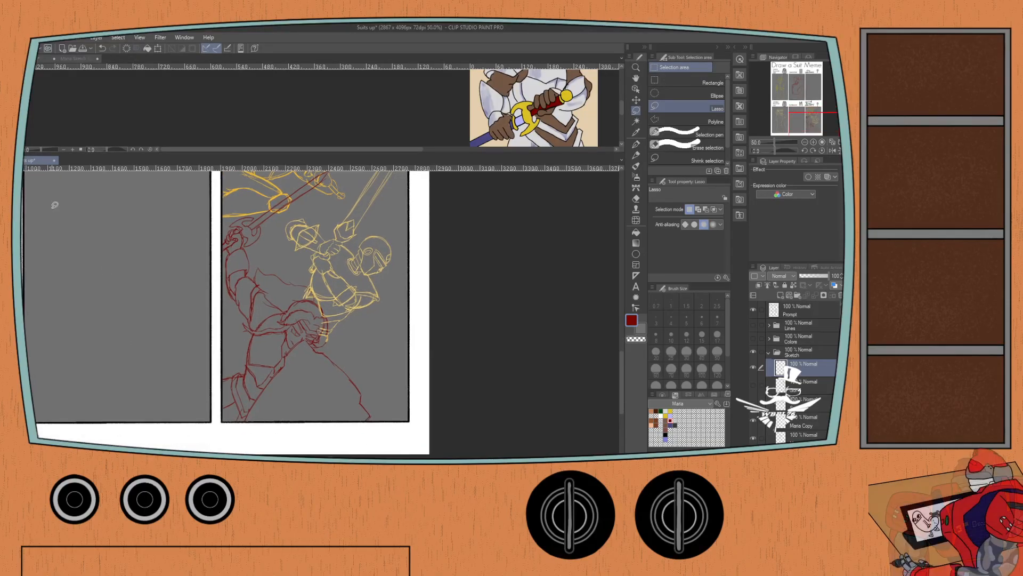
click(94, 58)
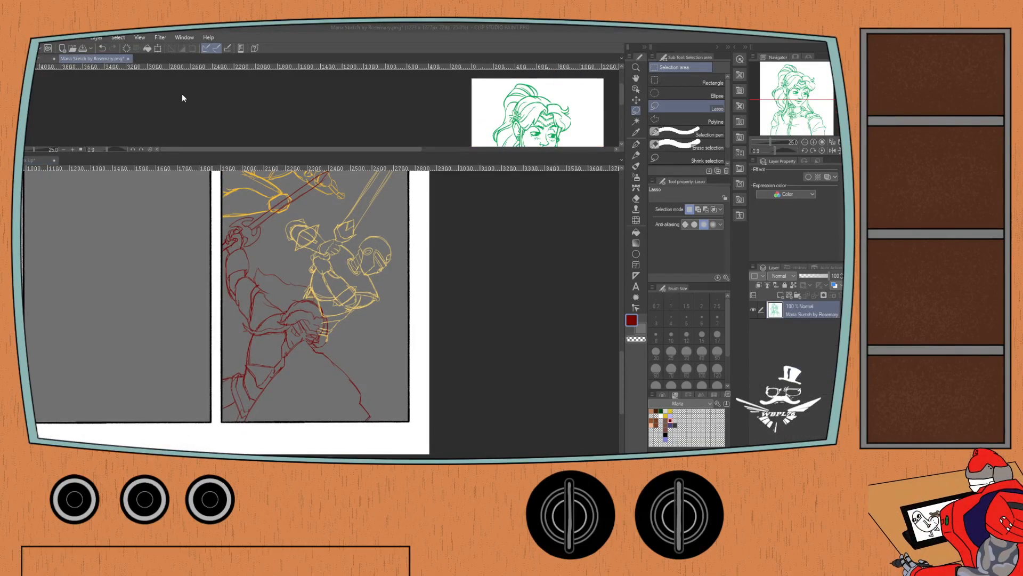
click(444, 198)
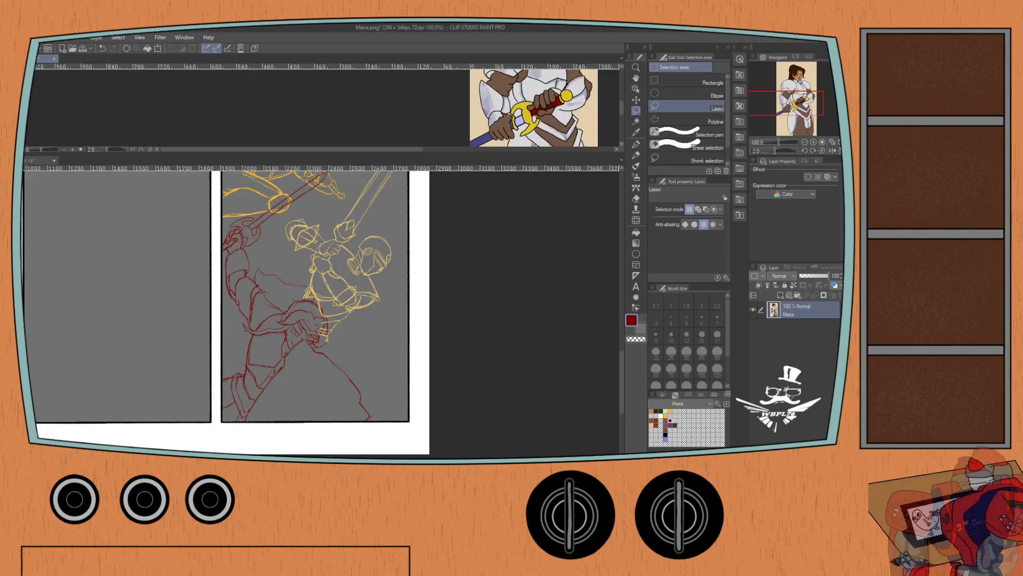
click(38, 160)
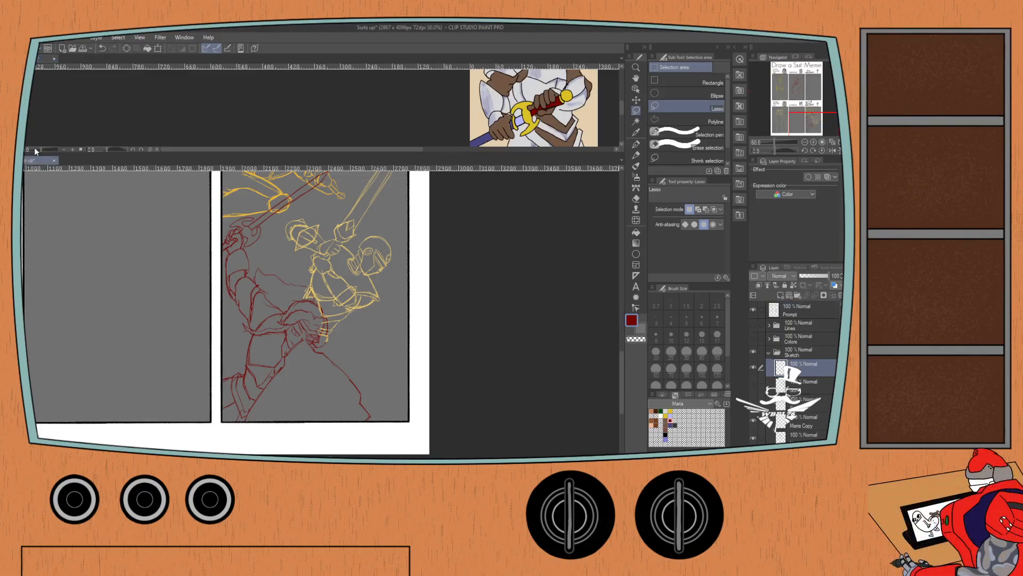
Collapse the Sketch folder, add a new layer below it, and move that layer into the folder underneath.
click(769, 351)
key(ctrl+shift+n)
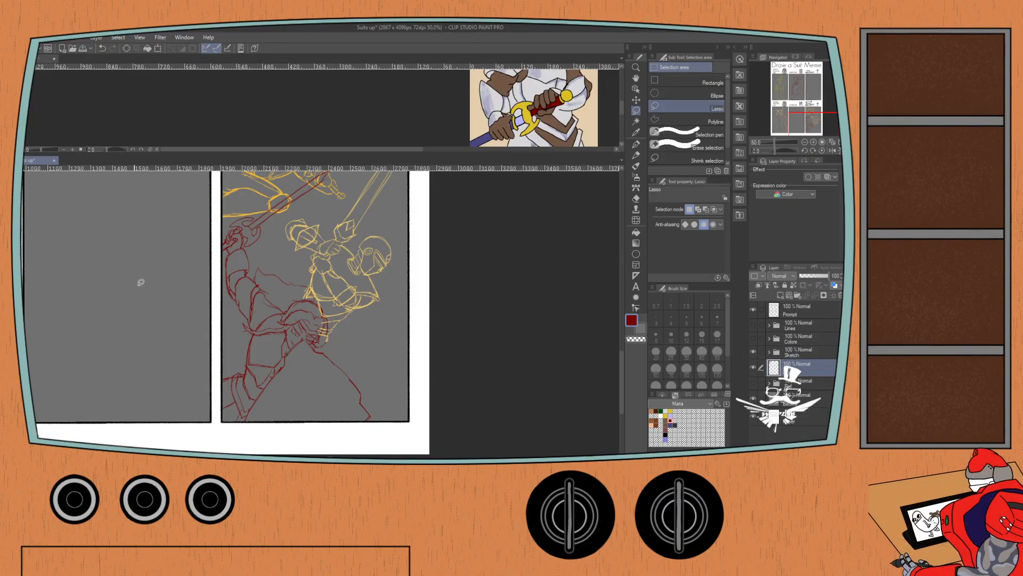
drag(790, 379, 790, 386)
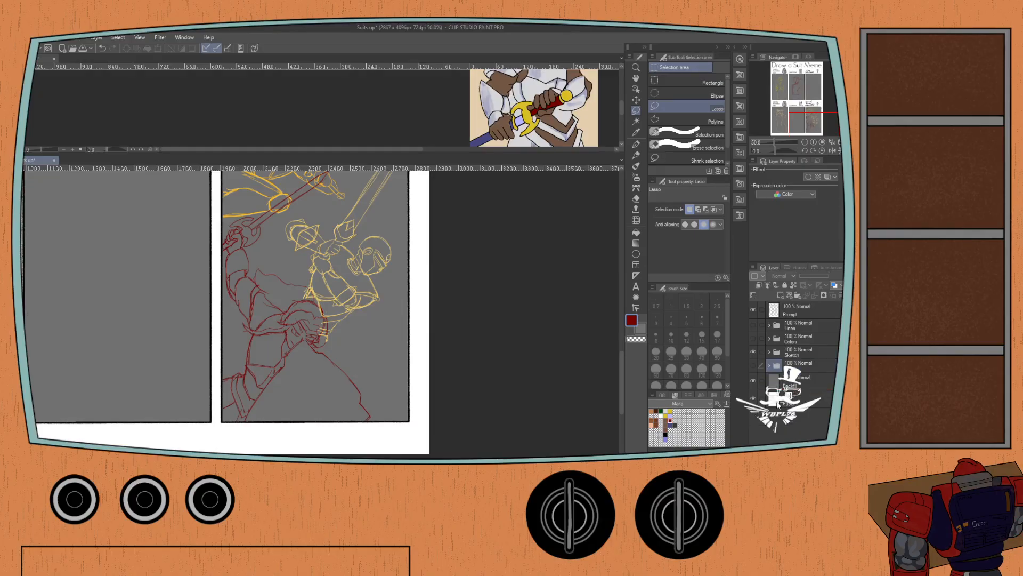
Move the gauntlet reference image to the lower edge of the Suit of Armor panel, tilt it clockwise, and apply the transformation.
scroll(99, 254, down, 2)
drag(94, 249, 219, 375)
mouse_move(118, 262)
mouse_down()
mouse_move(210, 383)
mouse_move(191, 413)
mouse_up()
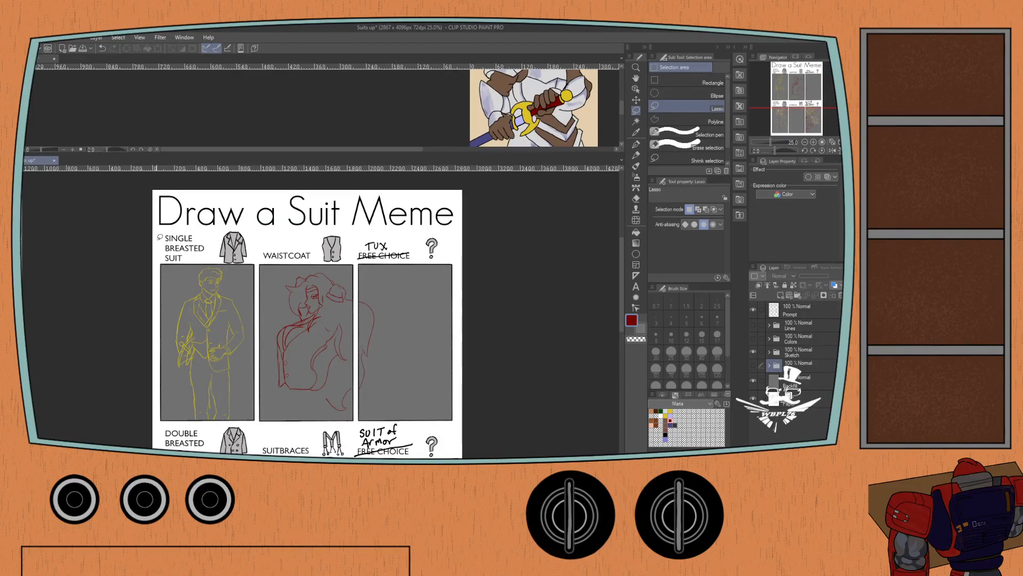
key(ctrl+t)
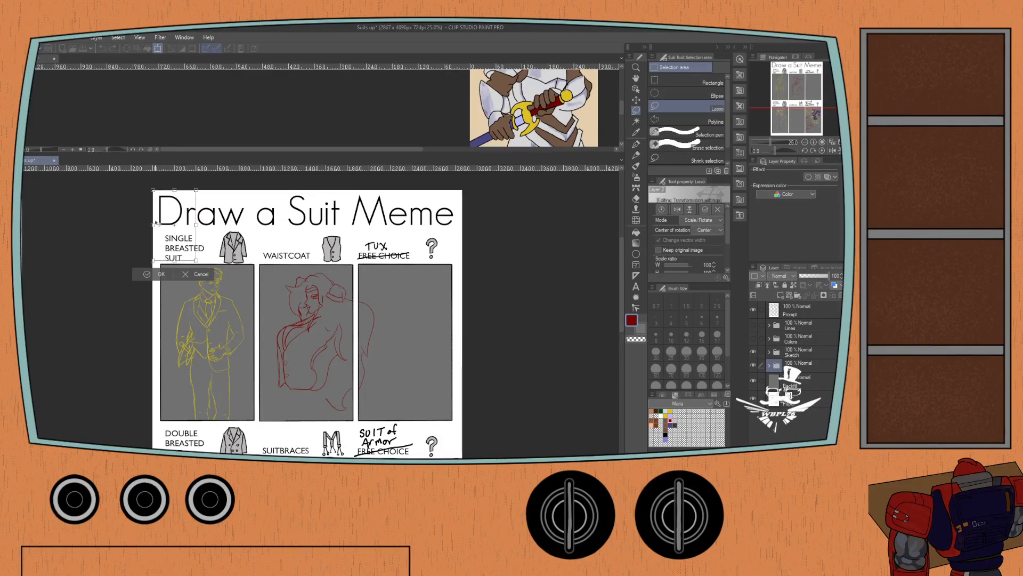
drag(156, 223, 400, 395)
key(Return)
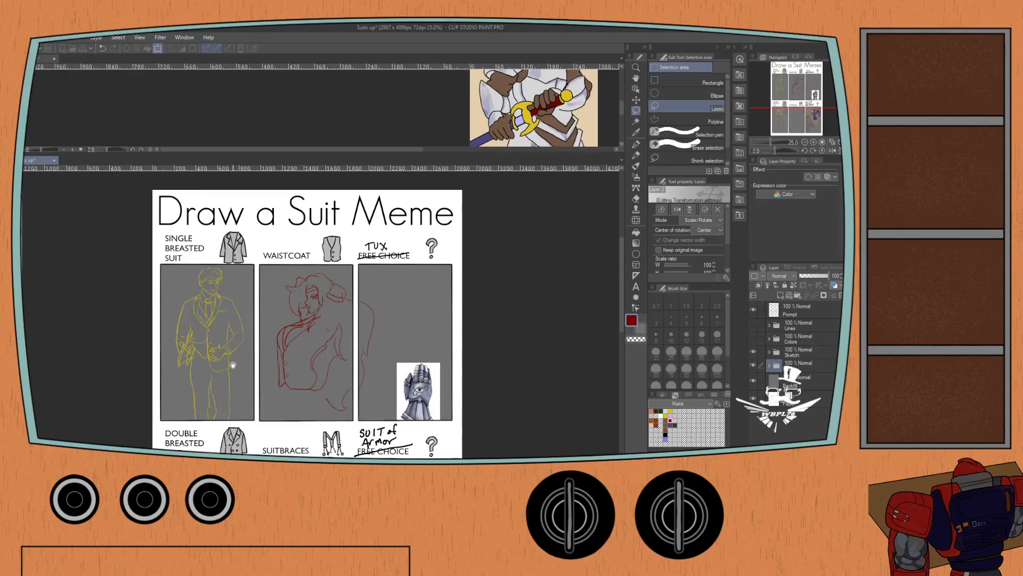
drag(233, 364, 188, 152)
drag(374, 188, 358, 402)
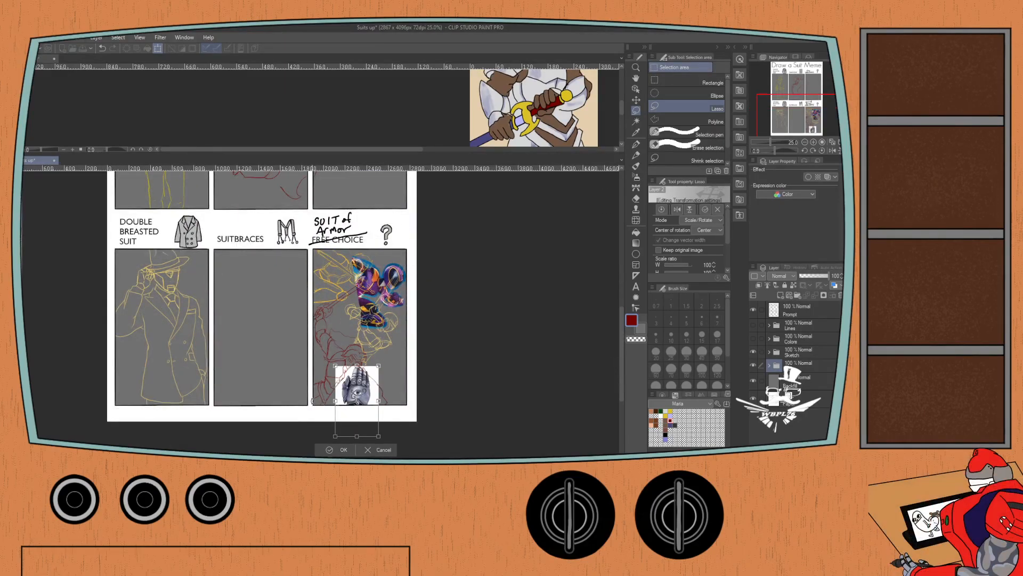
drag(312, 429, 341, 399)
scroll(321, 421, up, 1)
scroll(322, 417, up, 1)
click(357, 458)
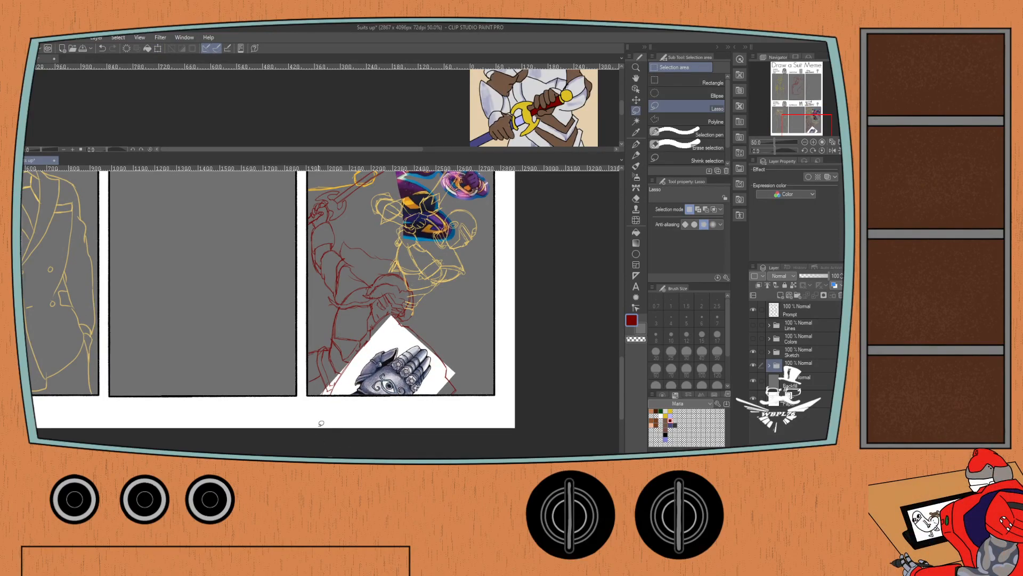
Auto-select and delete the white background around the gauntlet reference, deselect, and collapse the reference folder.
click(768, 365)
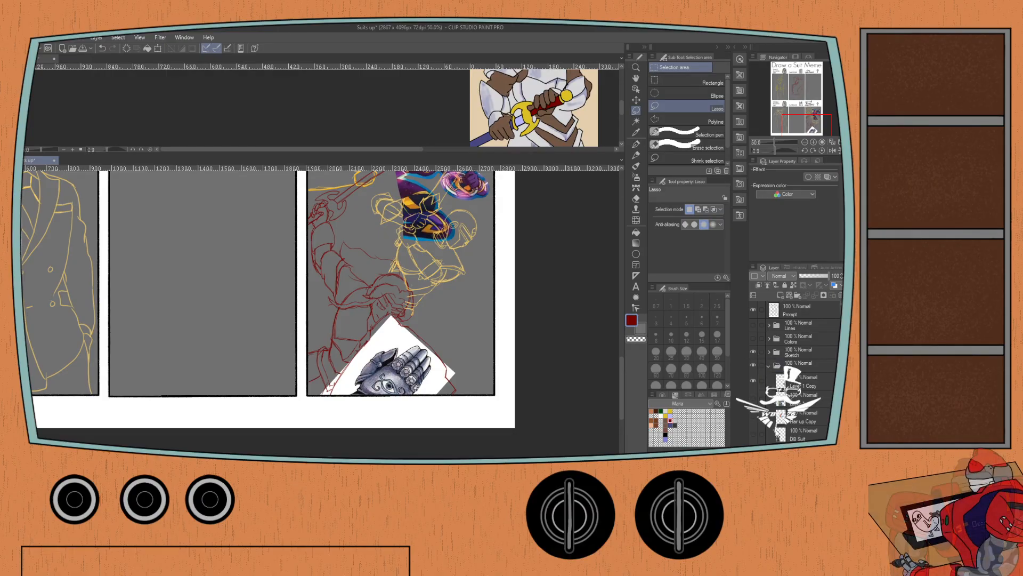
click(636, 121)
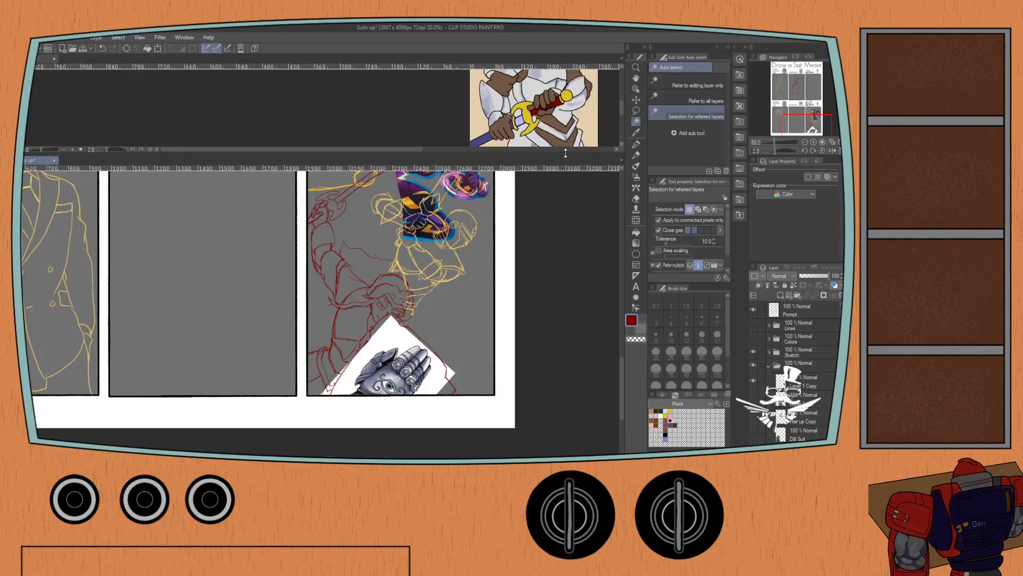
click(349, 370)
key(Delete)
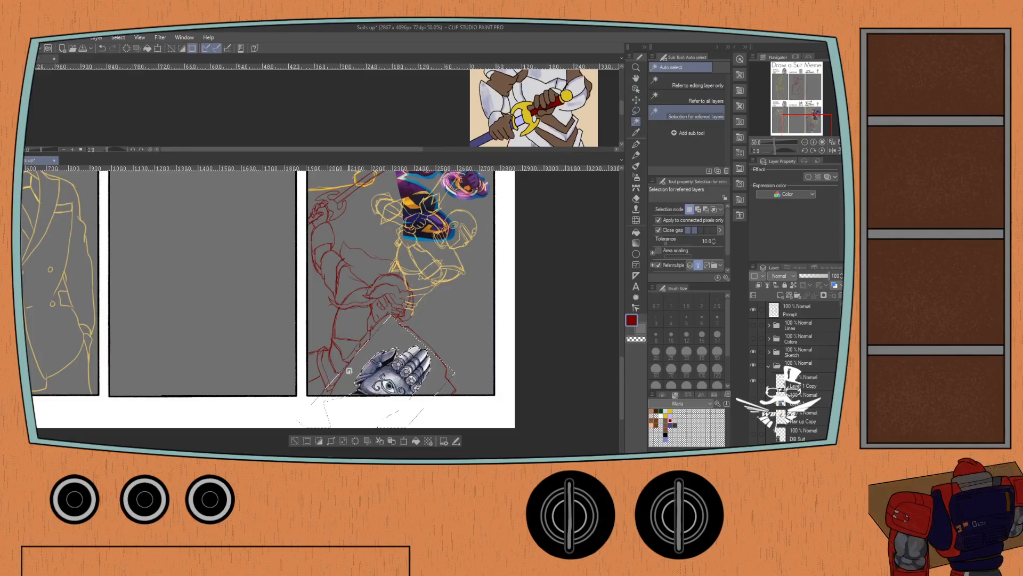
key(ctrl+d)
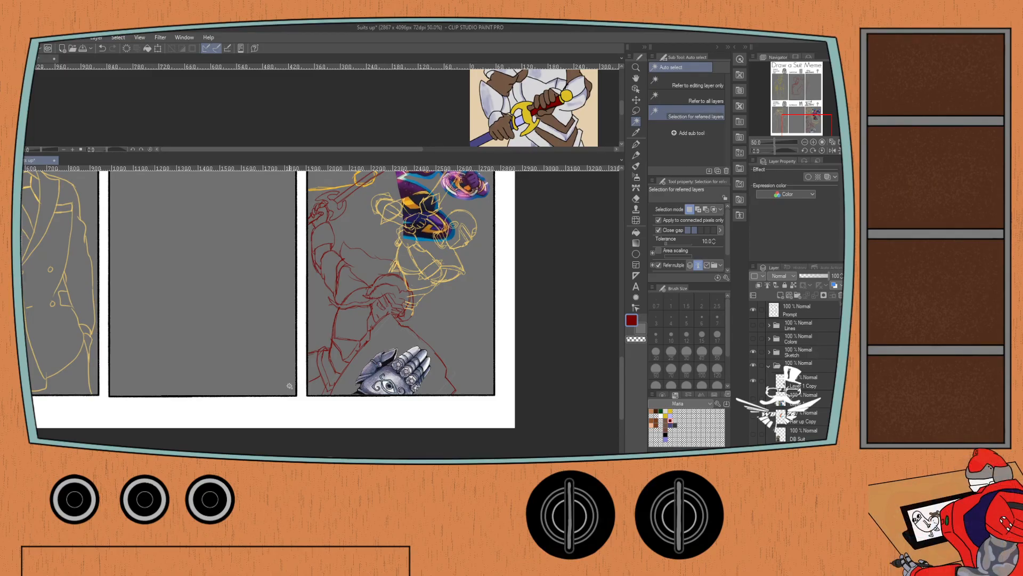
click(769, 366)
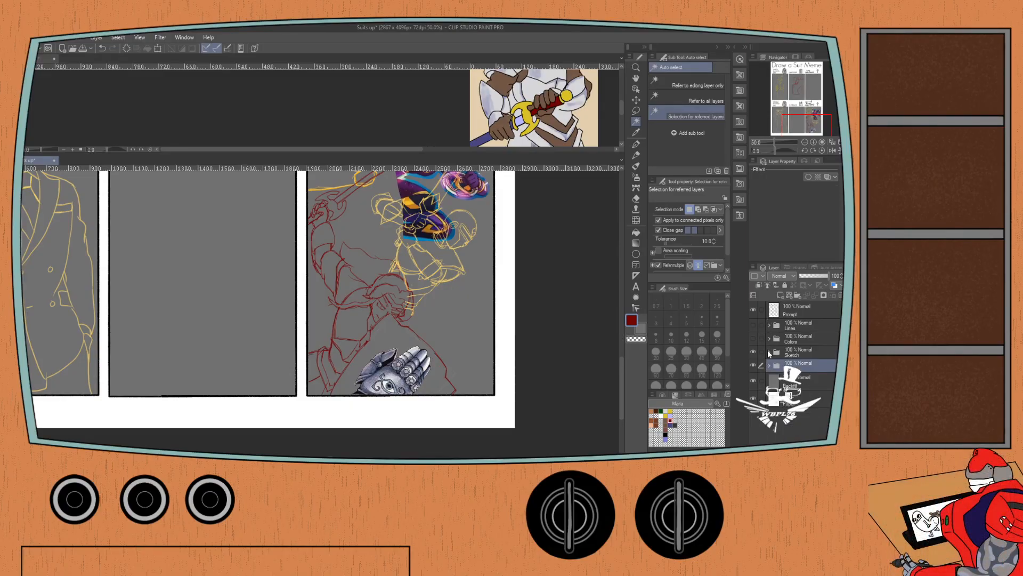
On the sketch layer below Maria Copy, trace the gauntlet's palm outline and curled eye emblem in dark red with the size 7 Mechanical pencil.
click(769, 352)
click(793, 439)
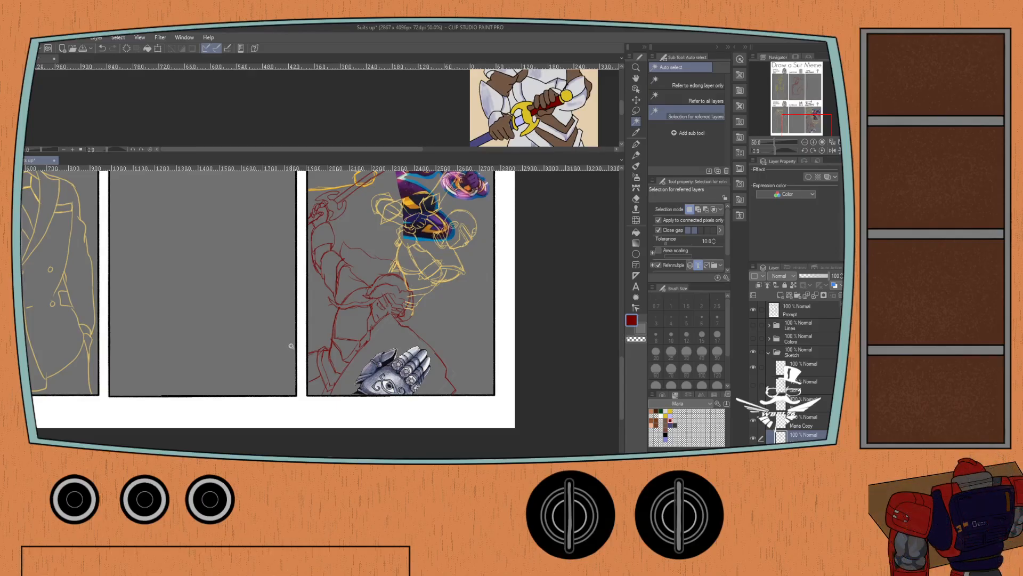
drag(290, 345, 302, 286)
click(770, 150)
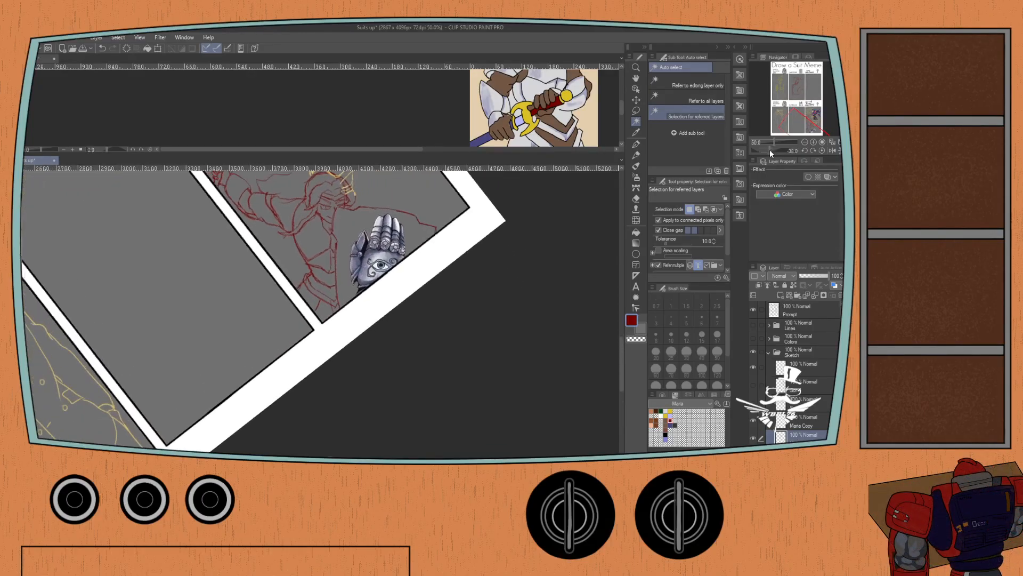
mouse_move(284, 213)
mouse_down()
mouse_move(274, 237)
mouse_move(271, 227)
mouse_up()
scroll(284, 233, up, 1)
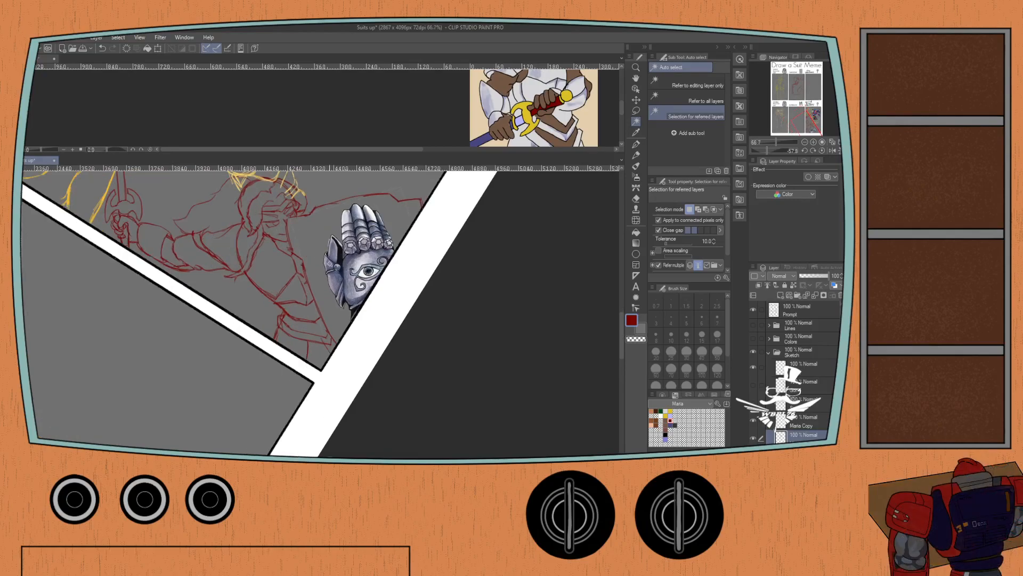
key(p)
scroll(328, 261, up, 1)
key(p)
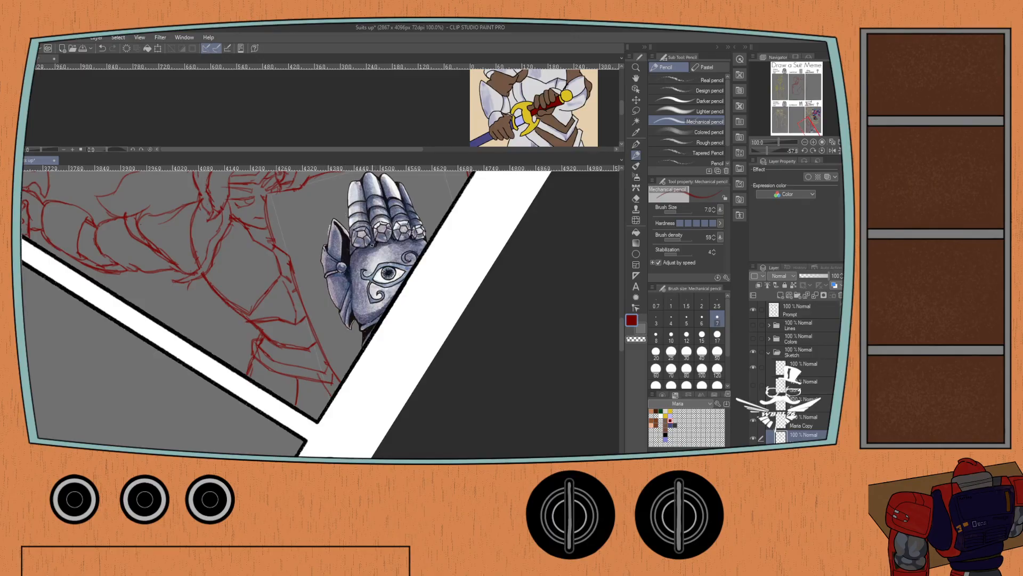
mouse_move(350, 263)
mouse_down()
mouse_move(368, 247)
mouse_move(420, 240)
mouse_up()
drag(350, 285, 368, 325)
drag(350, 285, 355, 310)
key(ctrl+z)
drag(361, 323, 382, 316)
mouse_move(373, 265)
mouse_down()
mouse_move(356, 272)
mouse_move(374, 306)
mouse_move(387, 291)
mouse_move(375, 296)
mouse_move(371, 286)
mouse_move(403, 280)
mouse_move(376, 266)
mouse_move(417, 264)
mouse_move(399, 258)
mouse_move(421, 252)
mouse_move(383, 279)
mouse_move(404, 270)
mouse_up()
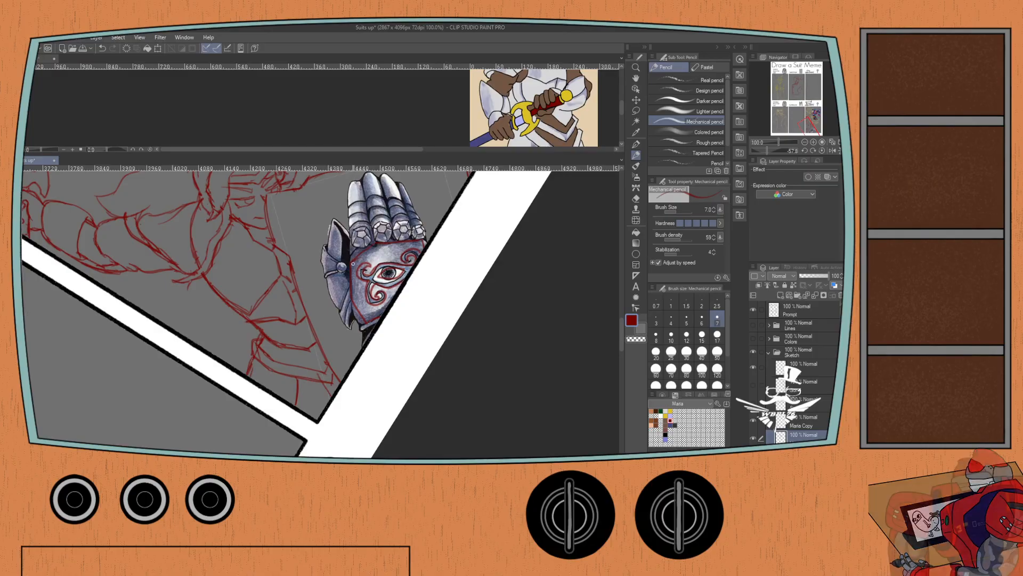
Trace the gauntlet's four armored fingers and their joint lines over the reference in dark red.
scroll(352, 263, up, 1)
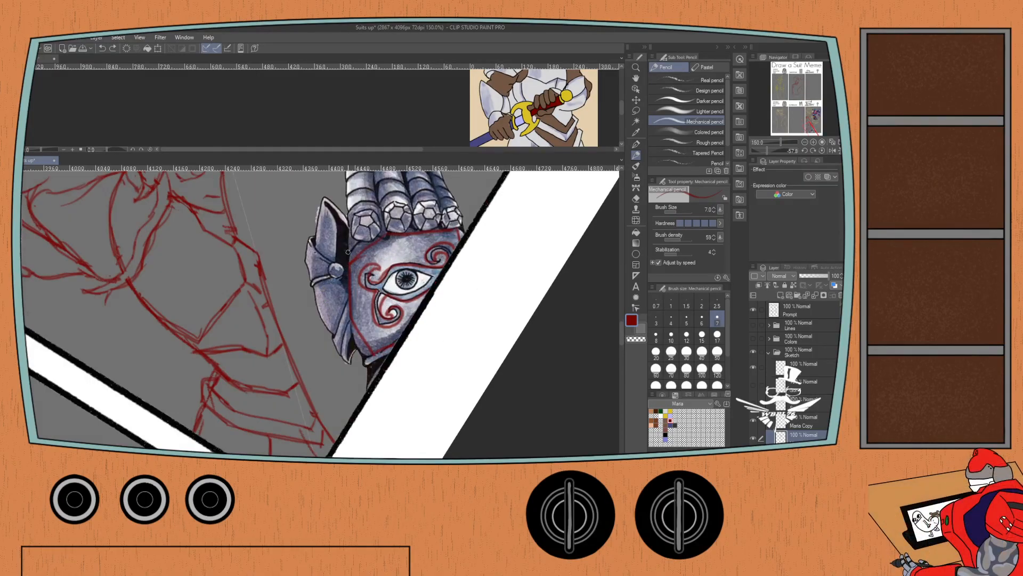
drag(339, 250, 332, 298)
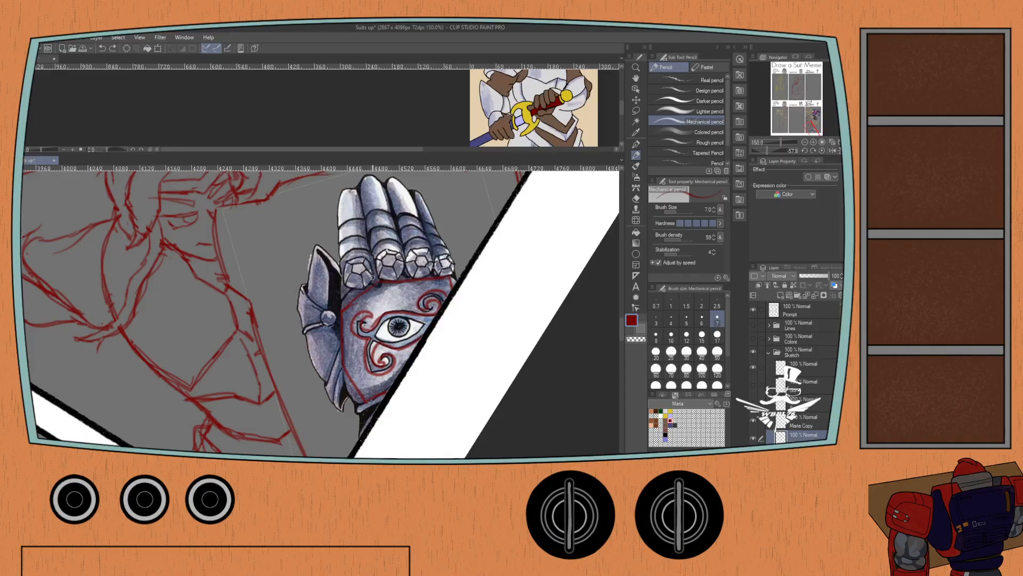
drag(345, 293, 343, 193)
mouse_move(374, 276)
mouse_down()
mouse_move(363, 220)
mouse_move(341, 195)
mouse_up()
mouse_move(379, 274)
mouse_down()
mouse_move(370, 181)
mouse_move(390, 198)
mouse_move(400, 271)
mouse_move(401, 260)
mouse_up()
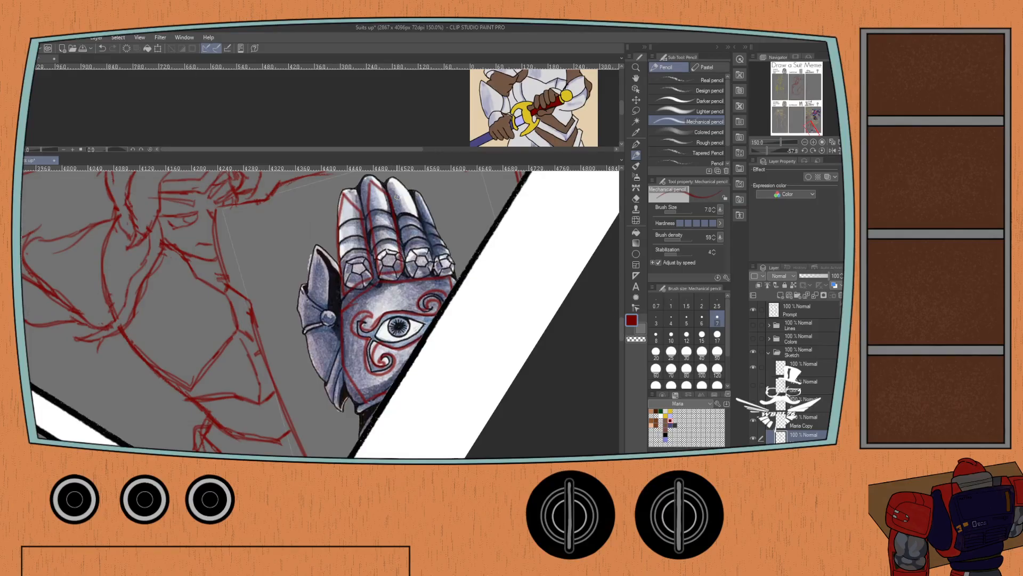
mouse_move(398, 197)
mouse_down()
mouse_move(421, 224)
mouse_move(428, 265)
mouse_up()
drag(395, 197, 411, 269)
mouse_move(423, 216)
mouse_down()
mouse_move(433, 269)
mouse_move(435, 230)
mouse_up()
key(ctrl+z)
drag(433, 269, 437, 237)
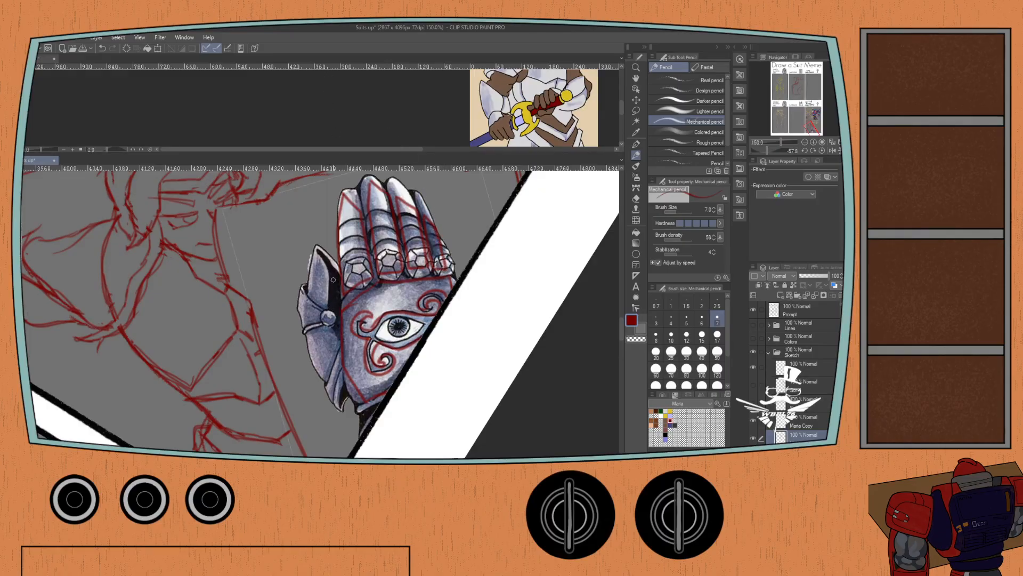
Trace the gauntlet's thumb plate and wrist in dark red, and hide the reference folder.
drag(337, 275, 333, 309)
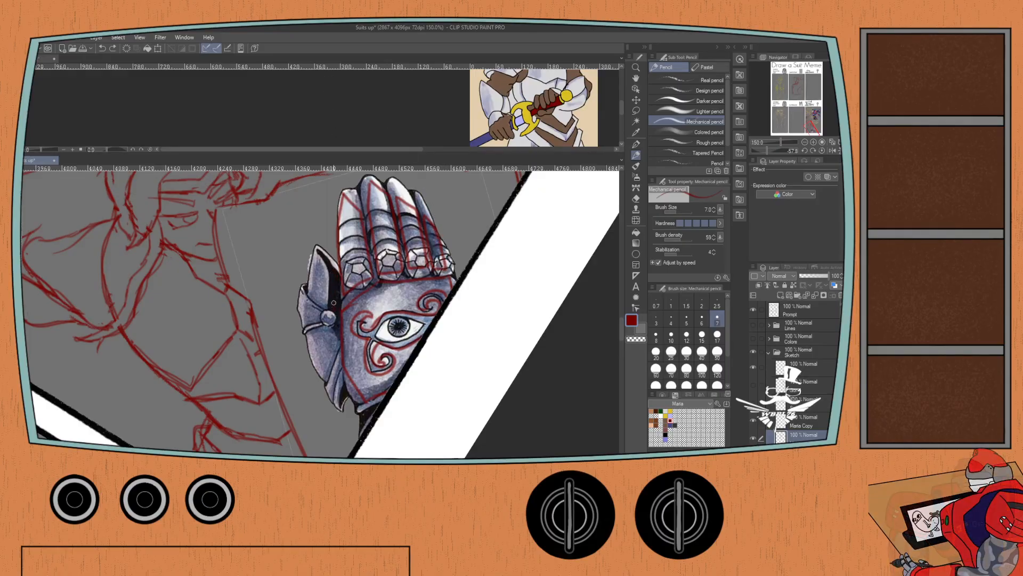
mouse_move(331, 264)
mouse_down()
mouse_move(313, 295)
mouse_move(310, 343)
mouse_move(341, 383)
mouse_up()
drag(334, 315, 343, 385)
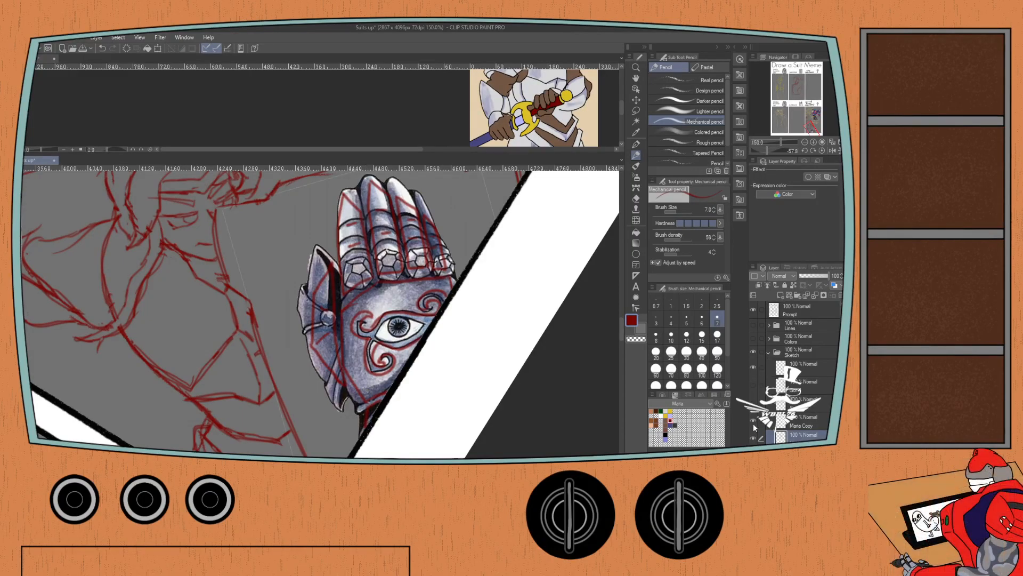
click(753, 456)
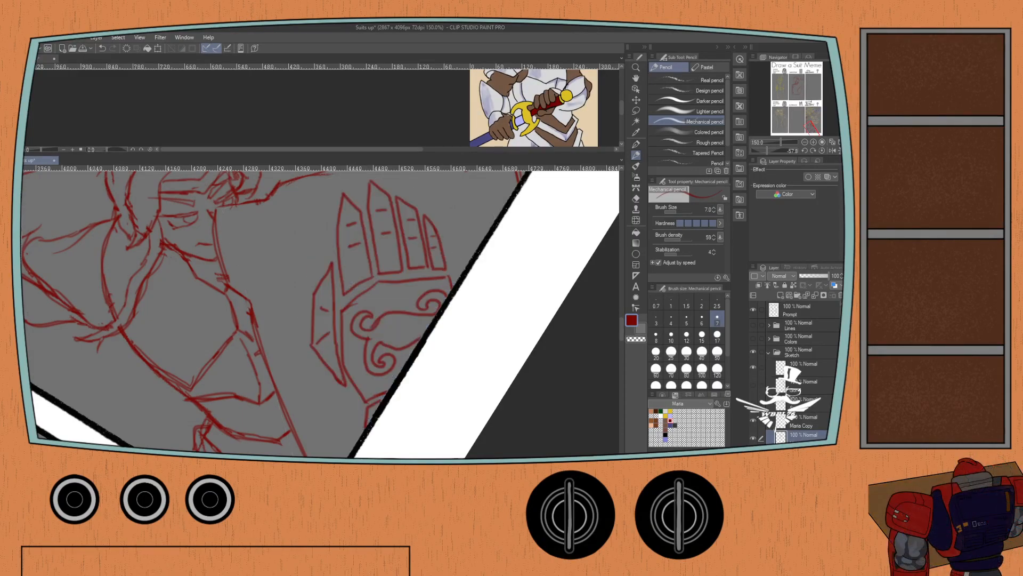
Draw the eye with its pupil inside the curled emblem on the gauntlet's palm.
drag(208, 344, 167, 293)
scroll(296, 272, up, 1)
drag(316, 275, 242, 277)
mouse_move(353, 263)
mouse_down()
mouse_move(296, 281)
mouse_move(313, 290)
mouse_move(352, 274)
mouse_move(340, 265)
mouse_move(317, 288)
mouse_move(342, 276)
mouse_move(334, 283)
mouse_move(327, 269)
mouse_up()
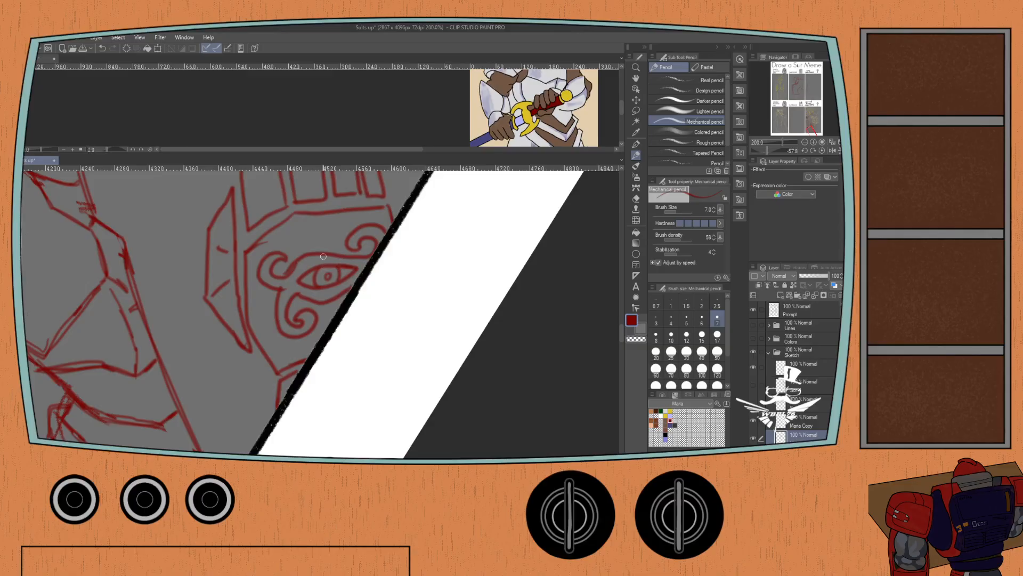
Reset the canvas rotation to upright and save the meme document.
scroll(323, 256, down, 2)
drag(86, 281, 145, 310)
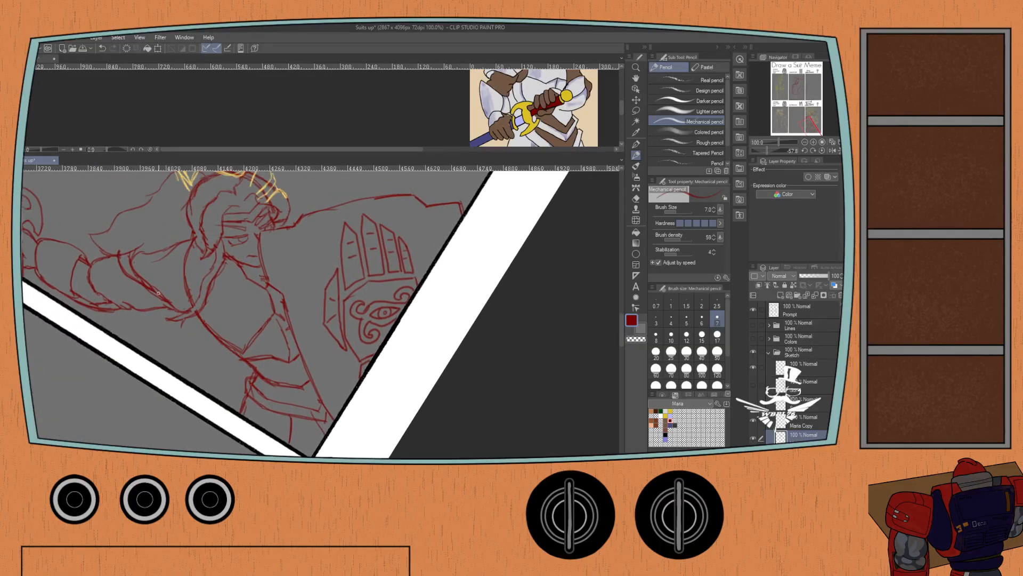
click(822, 151)
scroll(224, 272, down, 1)
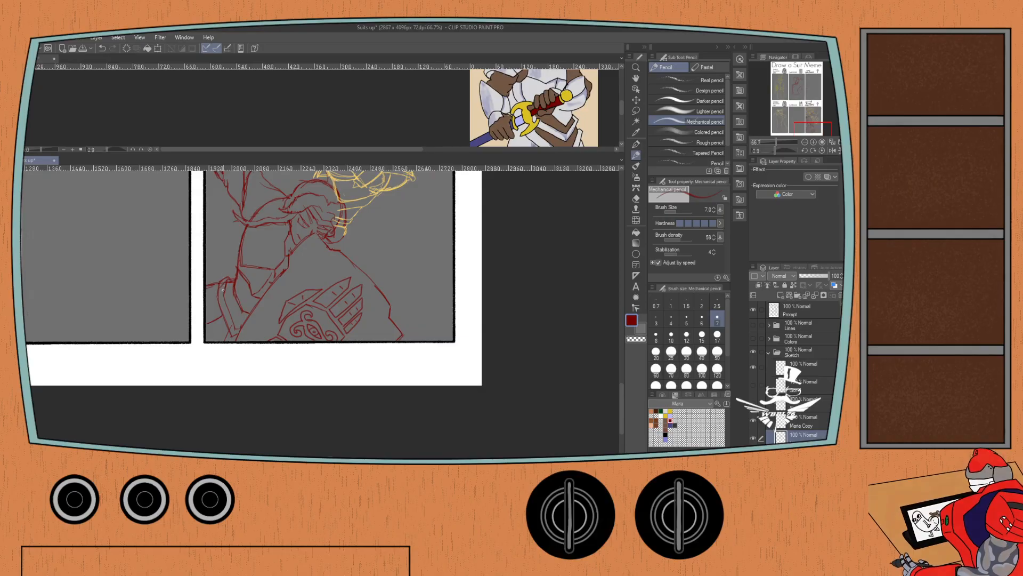
drag(226, 263, 208, 396)
scroll(217, 346, down, 1)
mouse_move(209, 355)
mouse_down()
mouse_move(207, 391)
mouse_move(212, 369)
mouse_up()
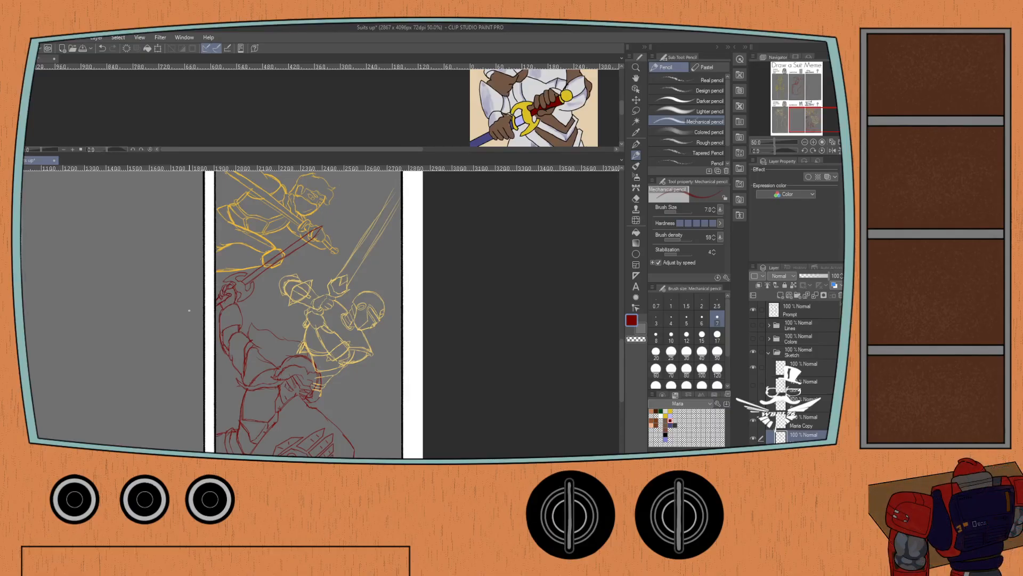
key(ctrl+s)
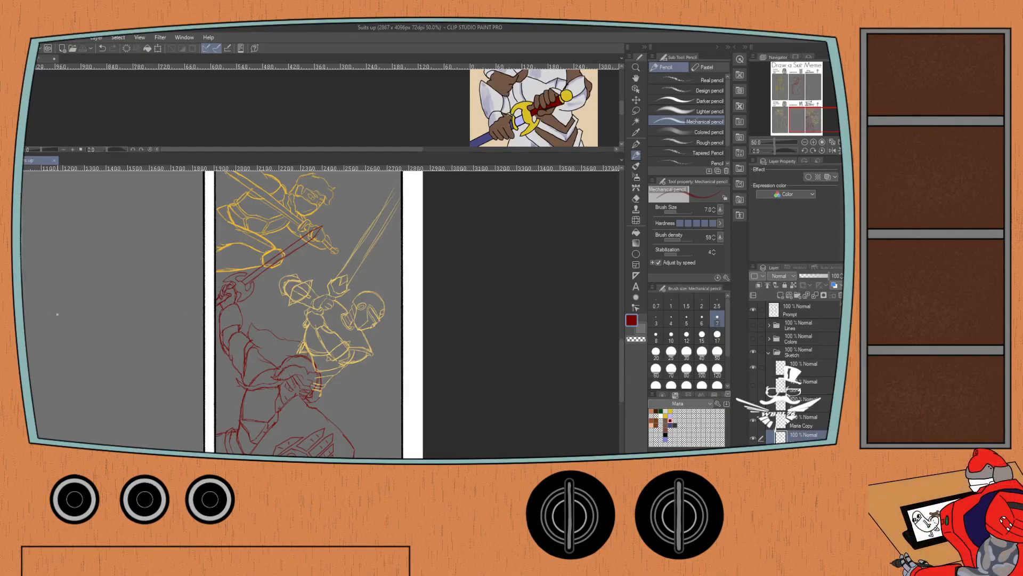
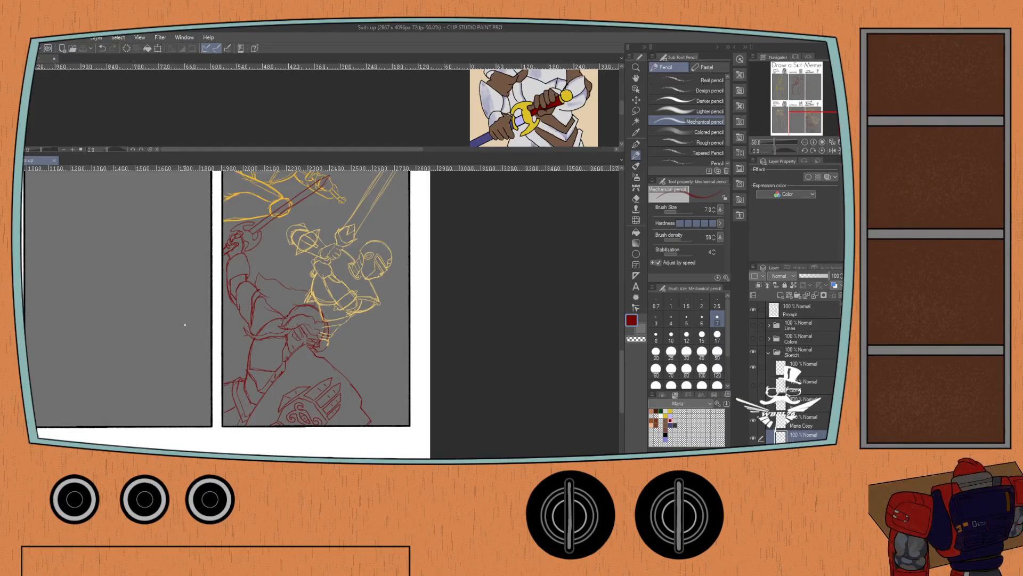
Open and show the Lines folder, select its fourth character layer, and set the drawing color to black.
drag(171, 276, 159, 309)
click(769, 352)
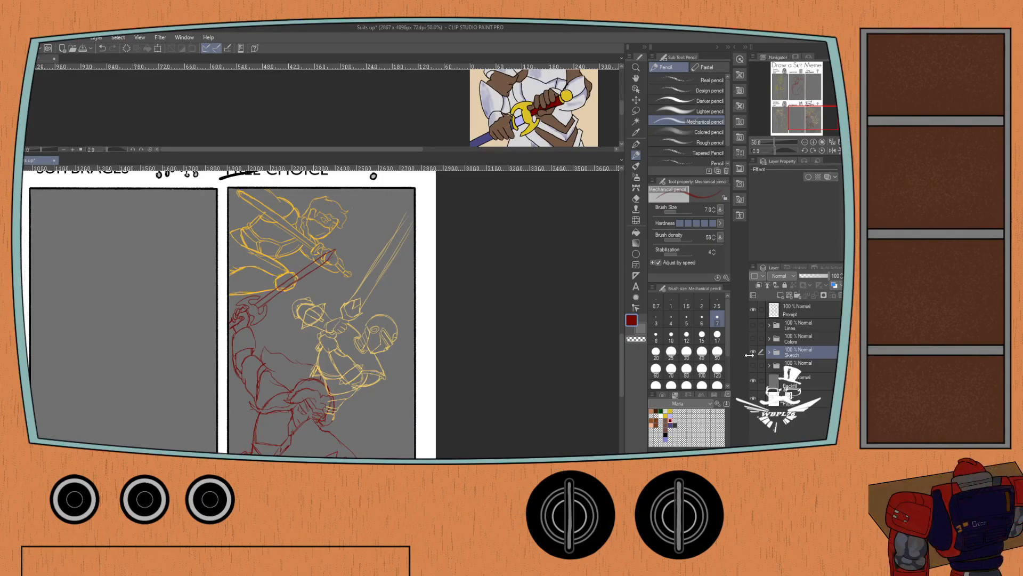
click(768, 325)
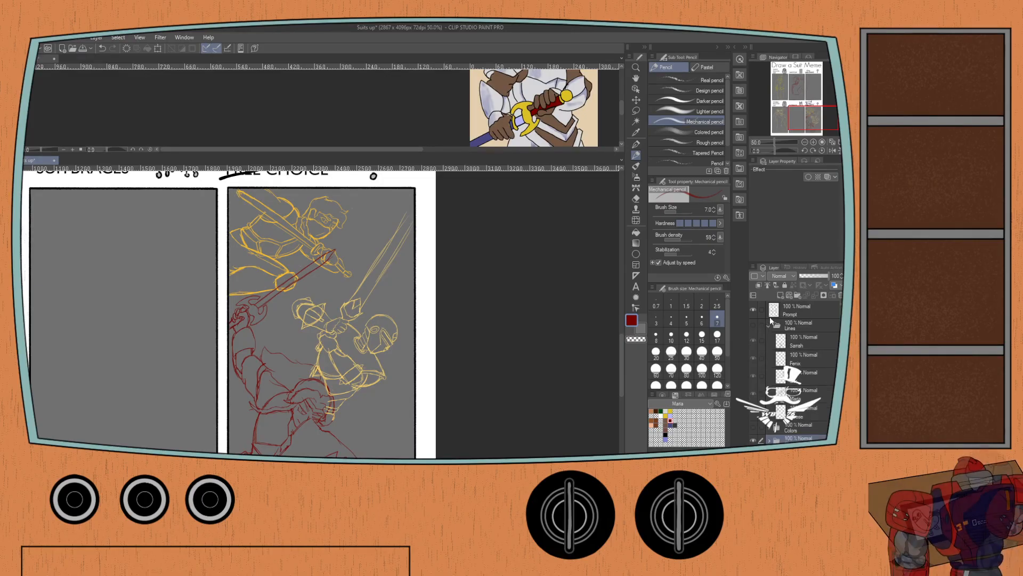
click(794, 412)
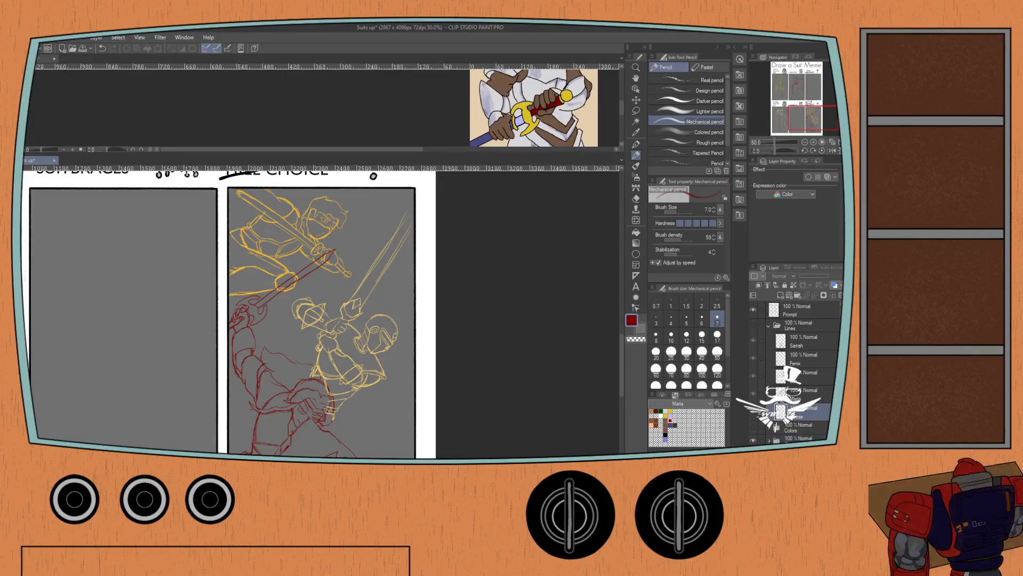
click(797, 395)
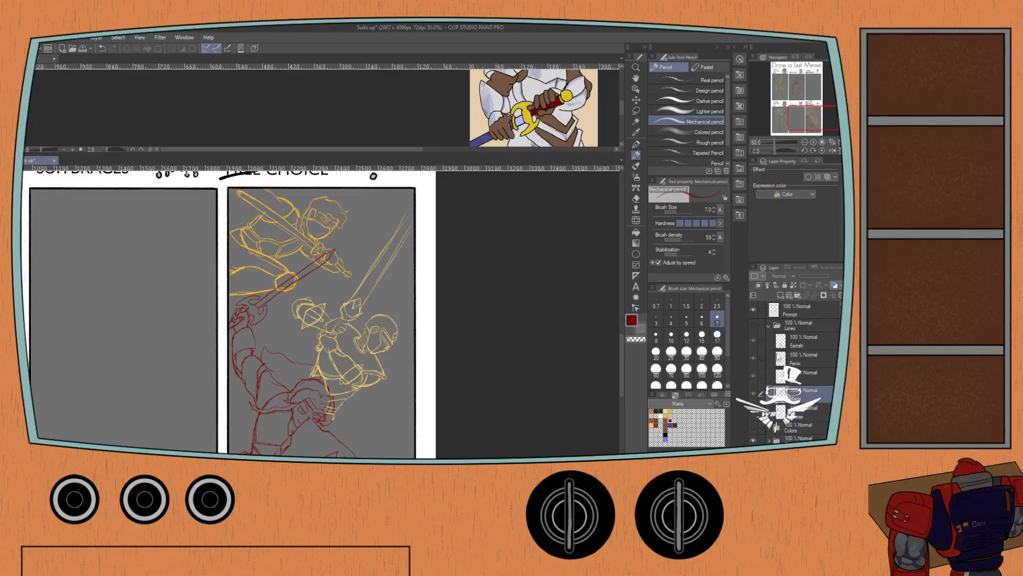
click(663, 395)
click(667, 447)
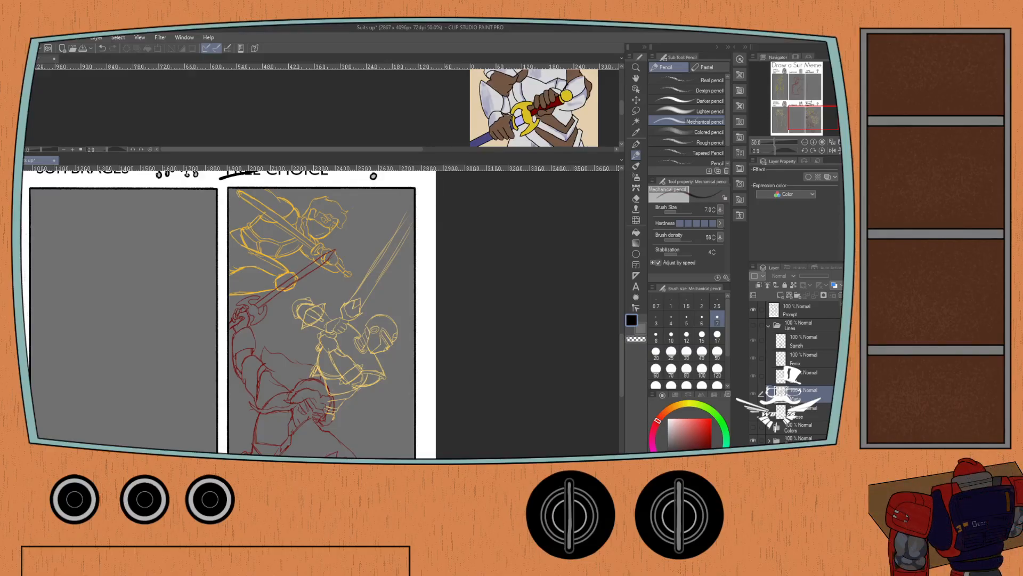
scroll(235, 347, down, 3)
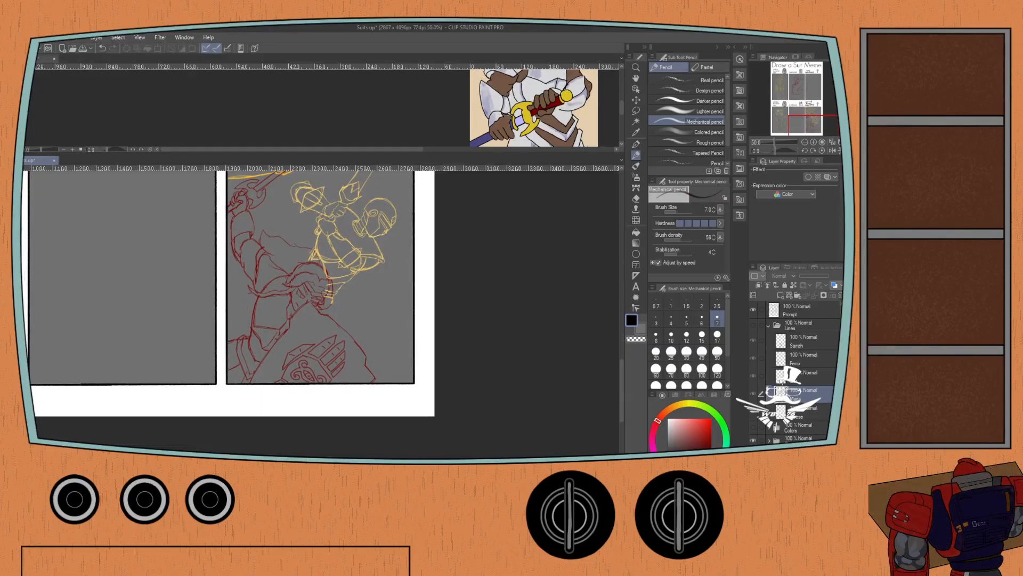
click(753, 324)
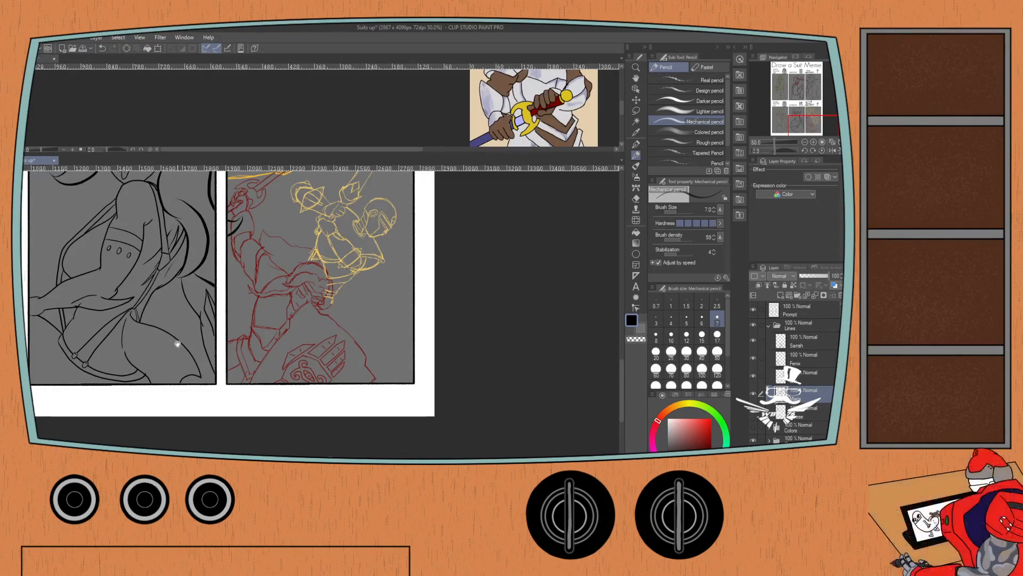
Ink the shield's slanted left edge down to the panel border with the G-pen at size 7.
scroll(189, 321, down, 1)
scroll(189, 321, up, 3)
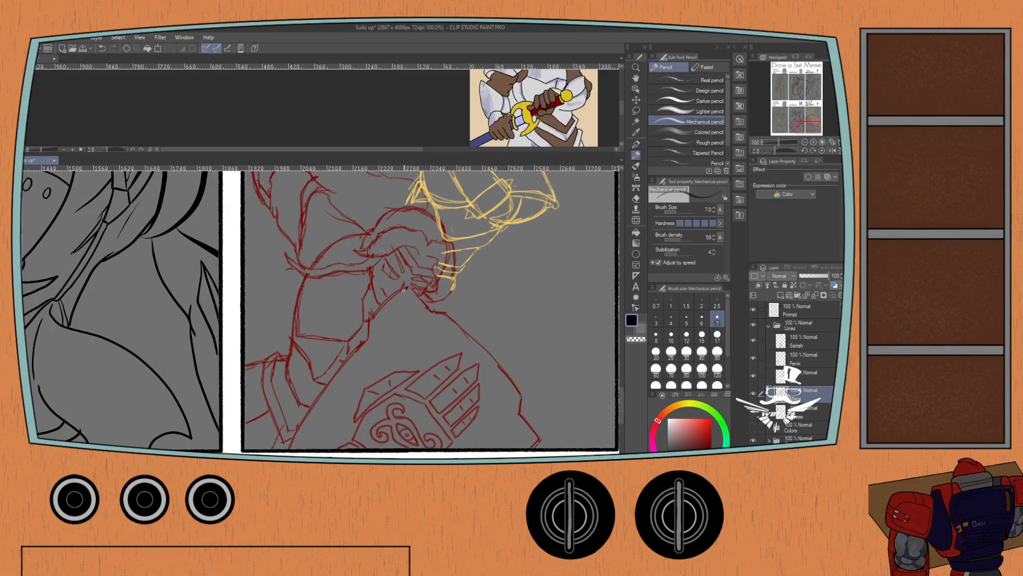
key(ctrl+z)
key(p)
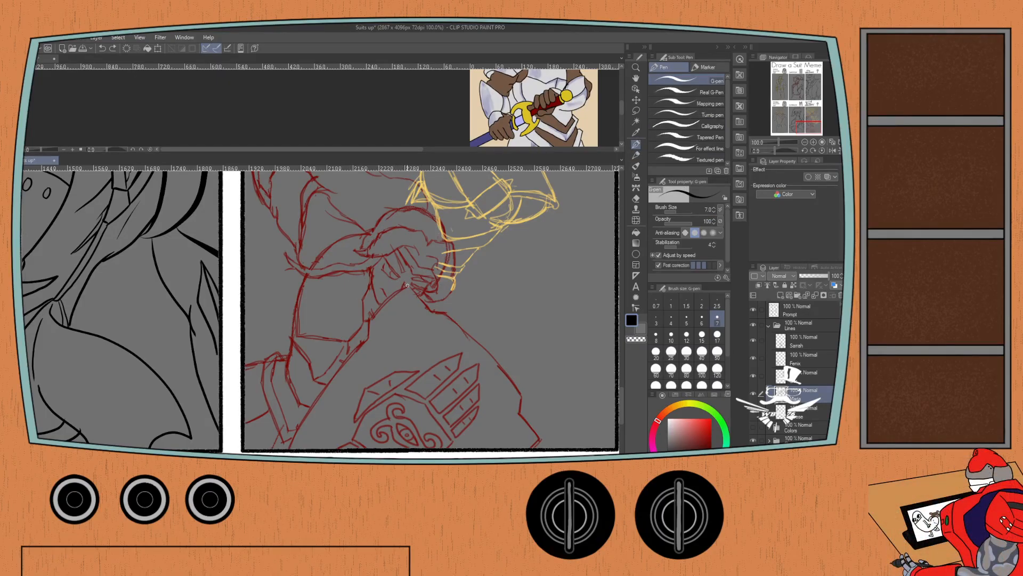
mouse_move(404, 287)
mouse_down()
mouse_move(348, 343)
mouse_move(290, 451)
mouse_up()
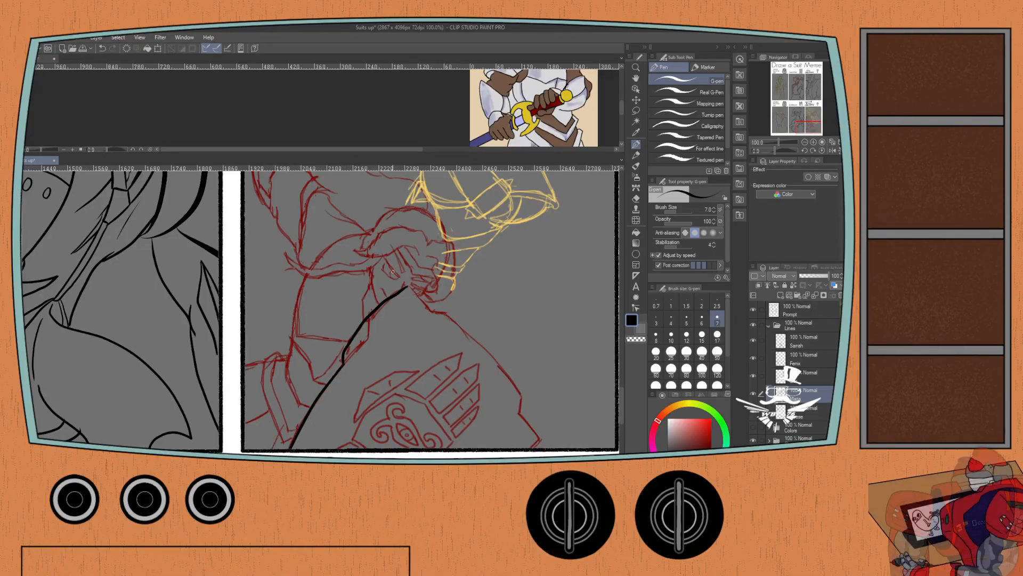
key(ctrl+z)
key(ctrl+z)
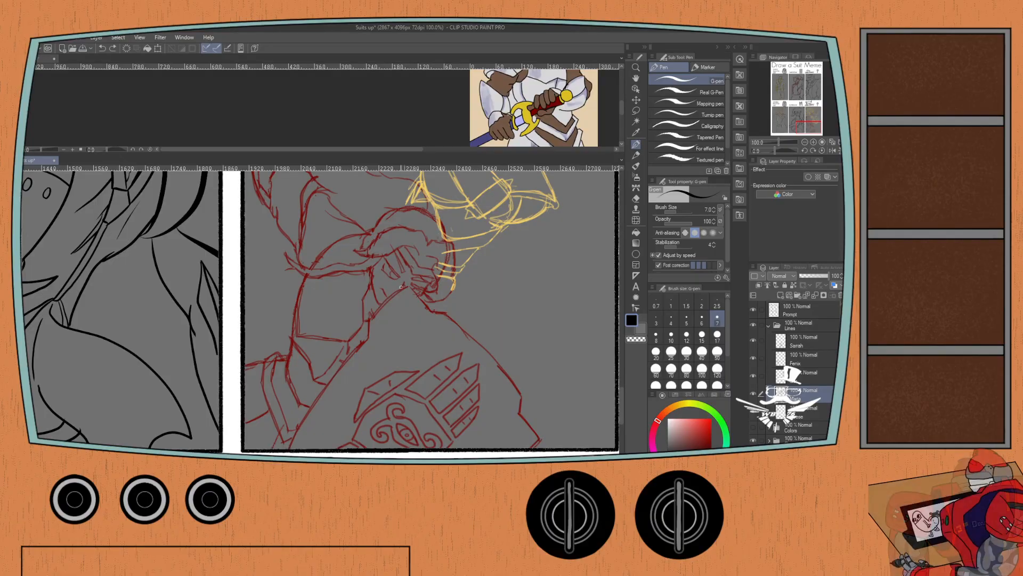
mouse_move(407, 287)
mouse_down()
mouse_move(355, 340)
mouse_move(287, 448)
mouse_up()
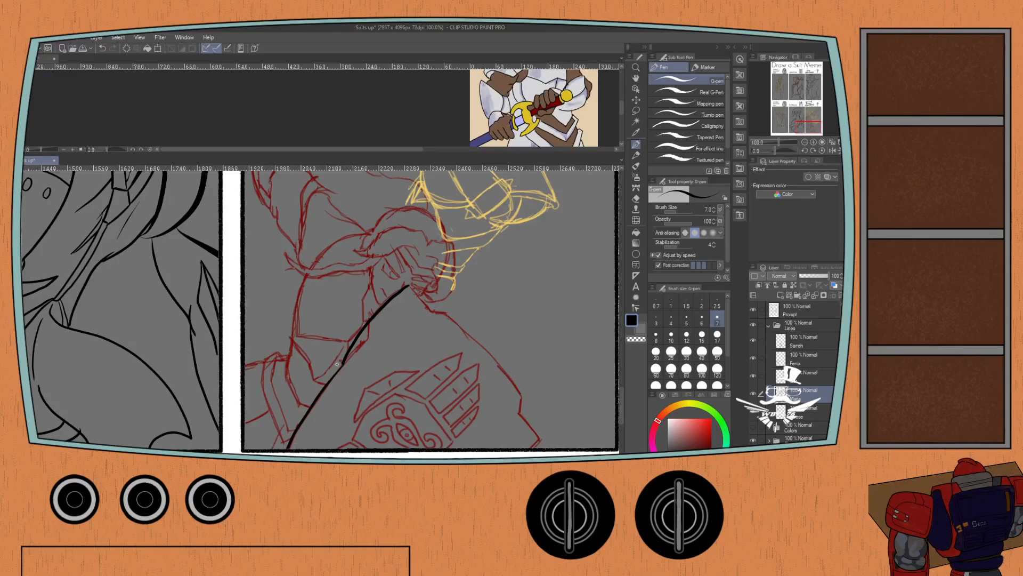
Redraw the lower part of the shield's left edge and ink its notched right side down to the panel border.
drag(343, 365, 319, 395)
key(ctrl+z)
key(ctrl+z)
drag(342, 362, 289, 449)
key(ctrl+z)
drag(342, 362, 290, 450)
mouse_move(407, 285)
mouse_down()
mouse_move(493, 362)
mouse_move(537, 442)
mouse_up()
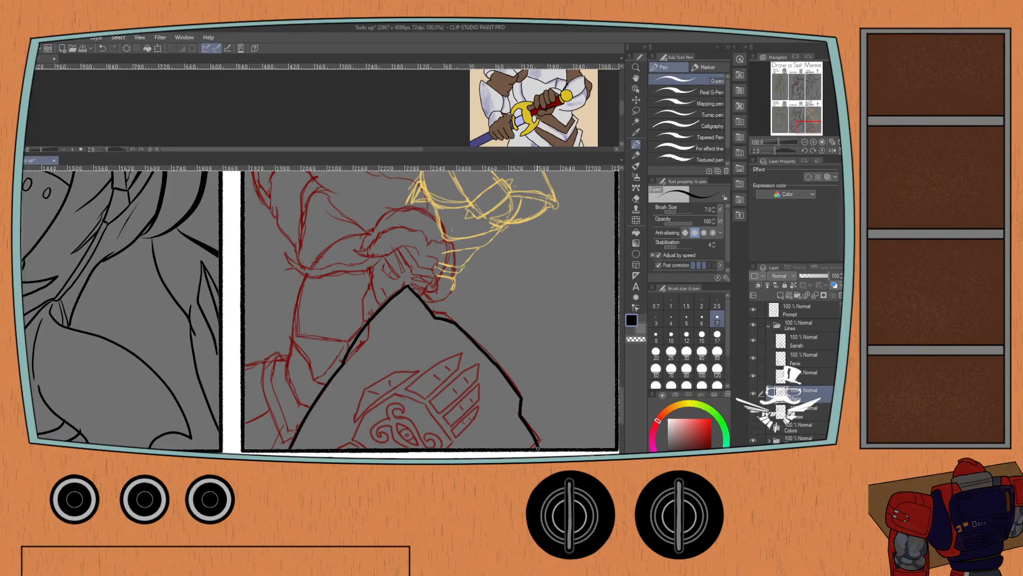
Rotate the canvas and ink the angular outline of the gauntlet's palm on the shield in black.
drag(301, 392, 315, 326)
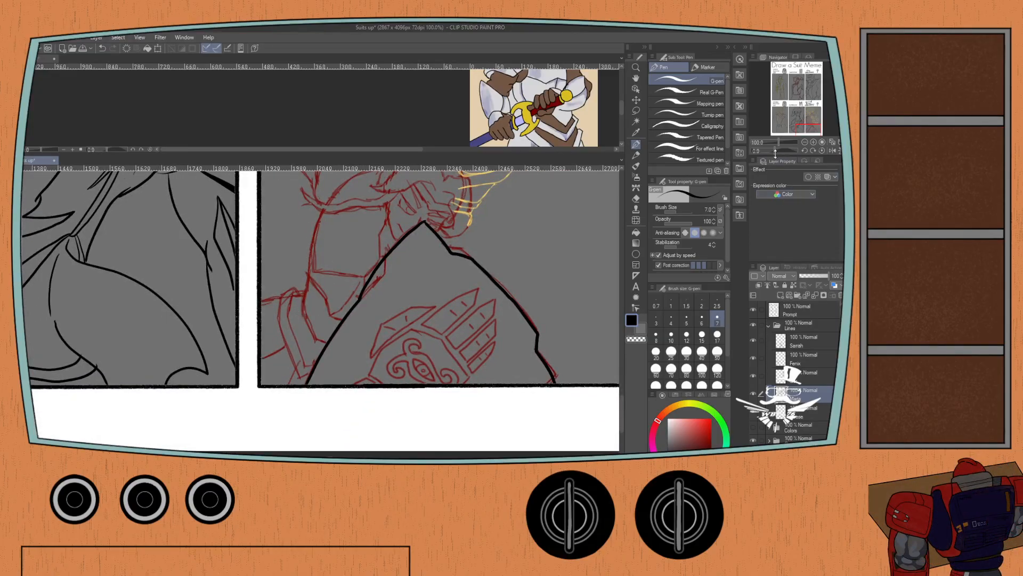
drag(776, 152, 772, 142)
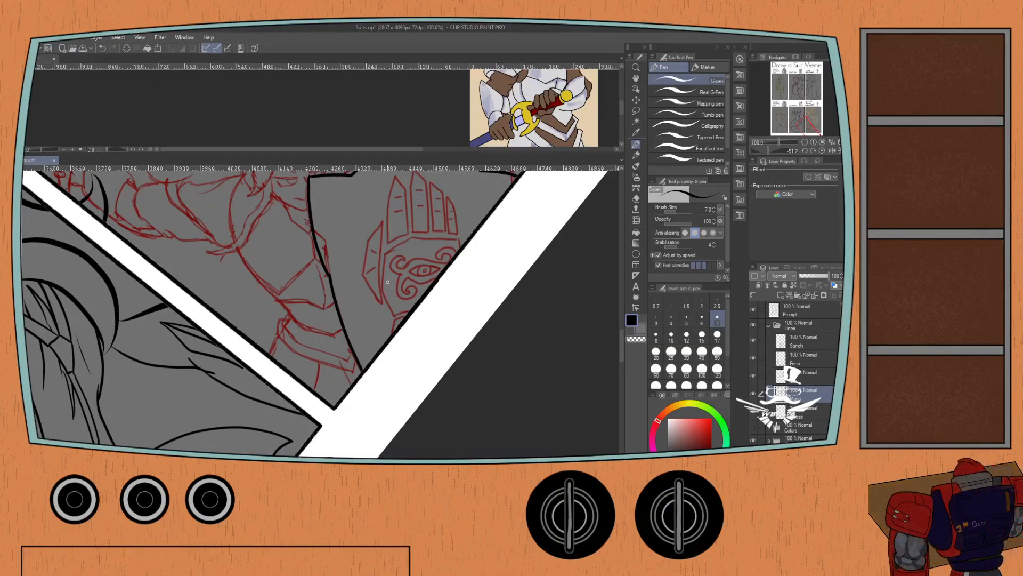
scroll(387, 281, up, 2)
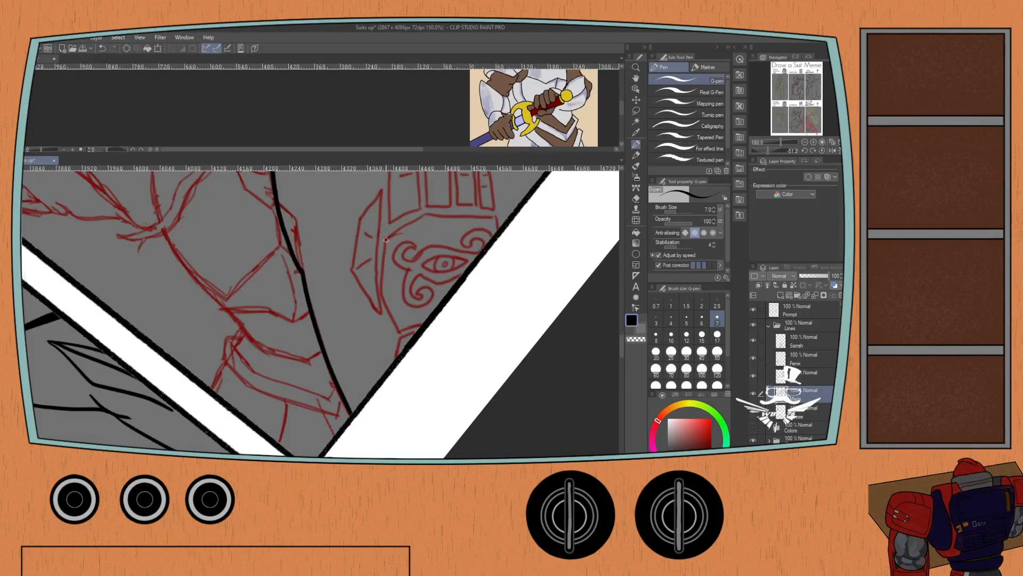
mouse_move(386, 240)
mouse_down()
mouse_move(381, 293)
mouse_move(398, 331)
mouse_move(427, 315)
mouse_up()
key(ctrl+z)
mouse_move(424, 214)
mouse_down()
mouse_move(387, 239)
mouse_move(383, 295)
mouse_move(399, 329)
mouse_move(428, 321)
mouse_up()
mouse_move(425, 214)
mouse_down()
mouse_move(498, 218)
mouse_move(500, 231)
mouse_up()
key(ctrl+z)
mouse_move(426, 212)
mouse_down()
mouse_move(501, 216)
mouse_move(501, 231)
mouse_up()
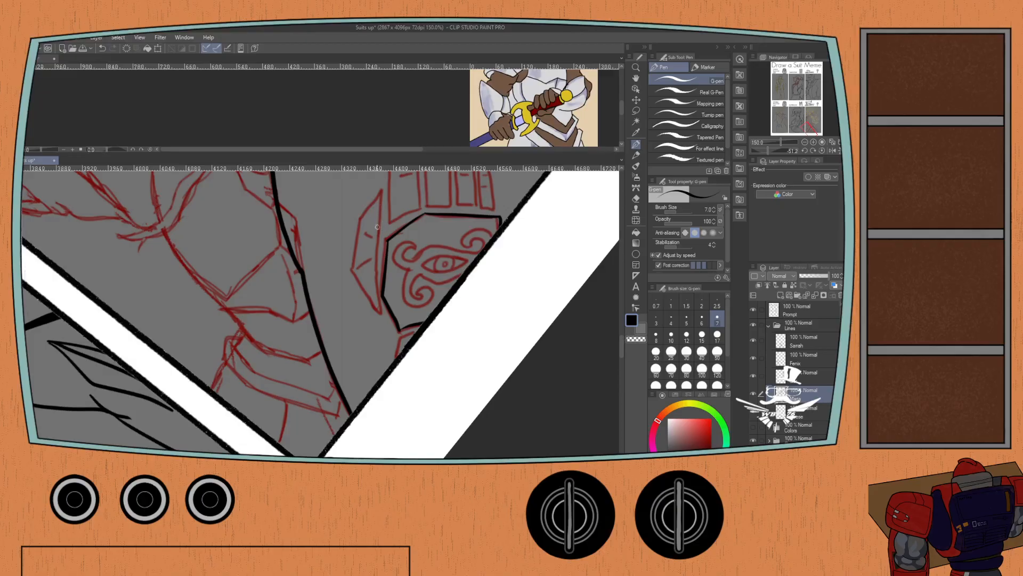
Ink the gauntlet's pointed thumb plate beside the palm and the short wrist edge at the panel border.
mouse_move(380, 192)
mouse_down()
mouse_move(385, 313)
mouse_move(376, 291)
mouse_up()
key(ctrl+z)
key(ctrl+z)
mouse_move(392, 332)
mouse_down()
mouse_move(376, 296)
mouse_move(375, 236)
mouse_move(349, 286)
mouse_move(386, 334)
mouse_move(350, 278)
mouse_move(356, 284)
mouse_move(361, 255)
mouse_up()
key(ctrl+z)
key(ctrl+z)
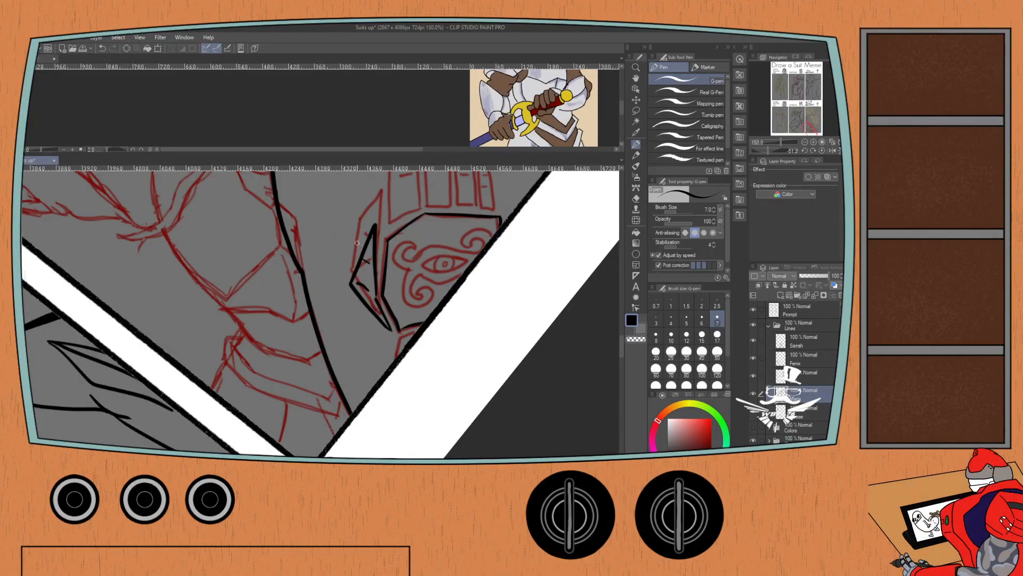
drag(415, 332, 401, 360)
key(ctrl+z)
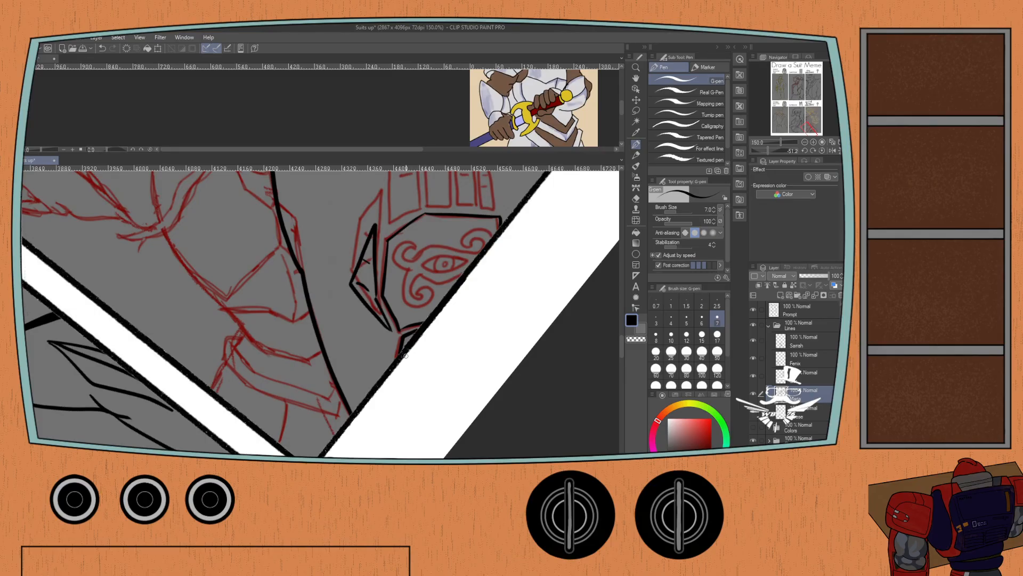
Ink the pointed outline of the gauntlet's first finger, nearest the thumb.
drag(376, 236, 359, 294)
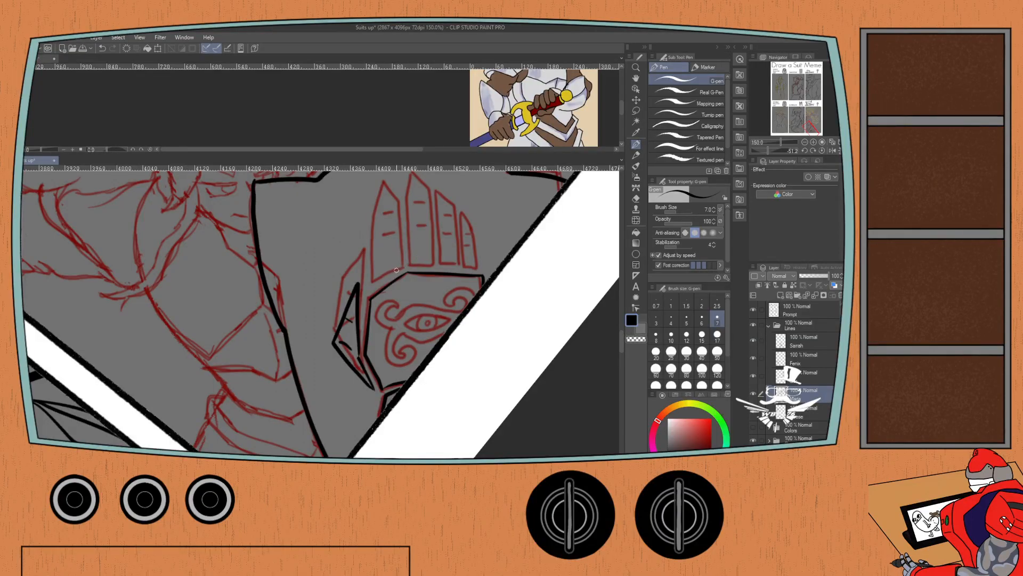
drag(400, 269, 374, 283)
key(ctrl+z)
drag(399, 268, 398, 205)
drag(400, 268, 399, 203)
key(ctrl+z)
mouse_move(399, 268)
mouse_down()
mouse_move(395, 203)
mouse_move(398, 268)
mouse_up()
key(ctrl+z)
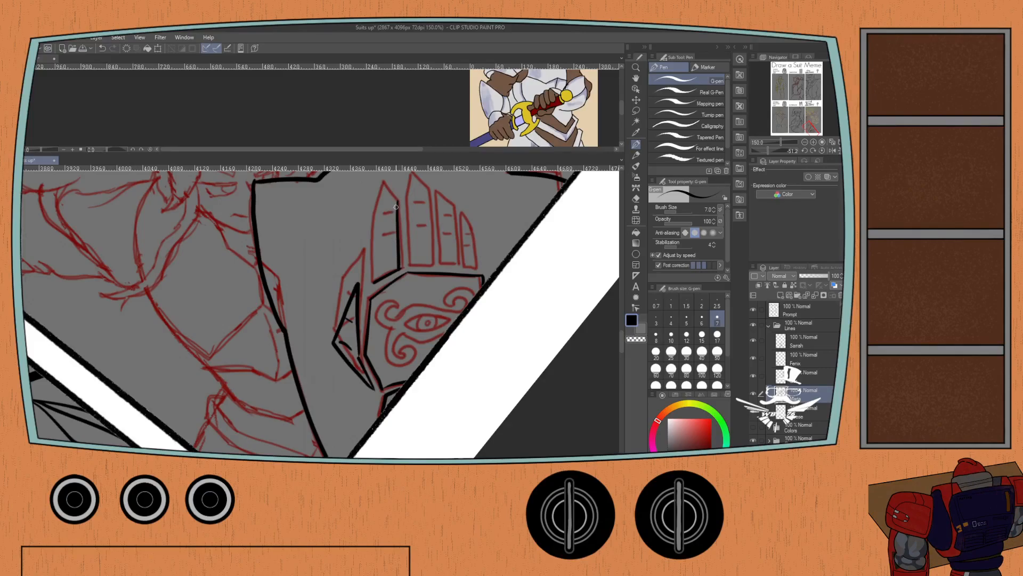
mouse_move(397, 203)
mouse_down()
mouse_move(384, 182)
mouse_move(371, 222)
mouse_move(376, 282)
mouse_up()
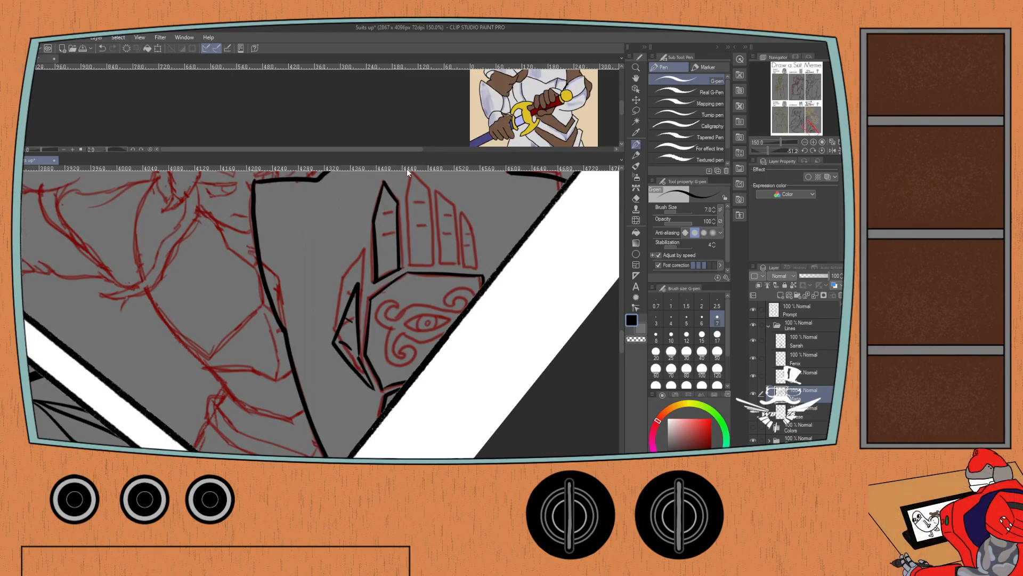
key(ctrl+z)
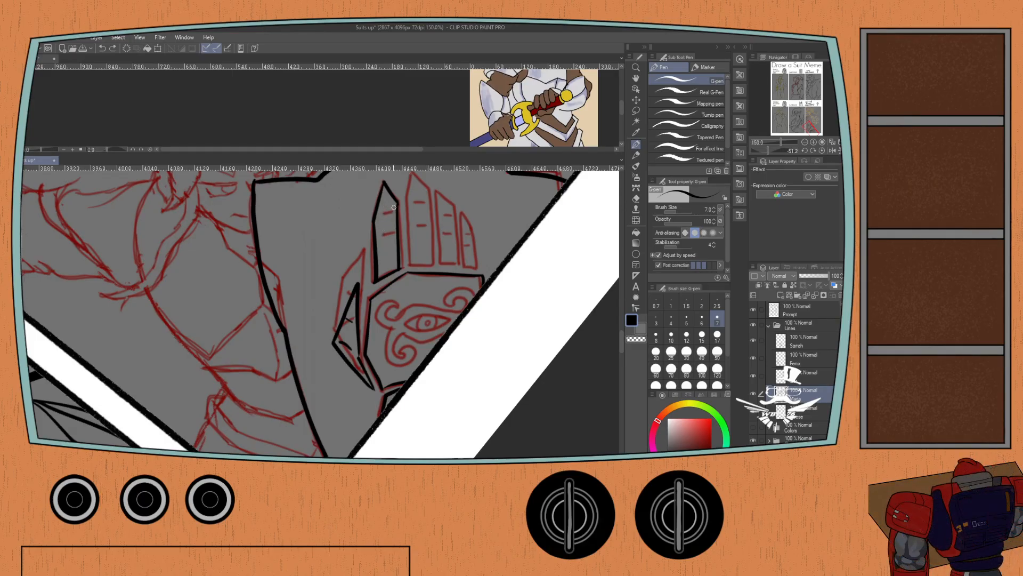
Ink the first finger's joint lines and the gauntlet's other three fingers with their joint lines.
mouse_move(394, 208)
mouse_down()
mouse_move(383, 216)
mouse_move(389, 255)
mouse_up()
drag(385, 218, 388, 285)
mouse_move(410, 206)
mouse_down()
mouse_move(411, 277)
mouse_move(387, 280)
mouse_up()
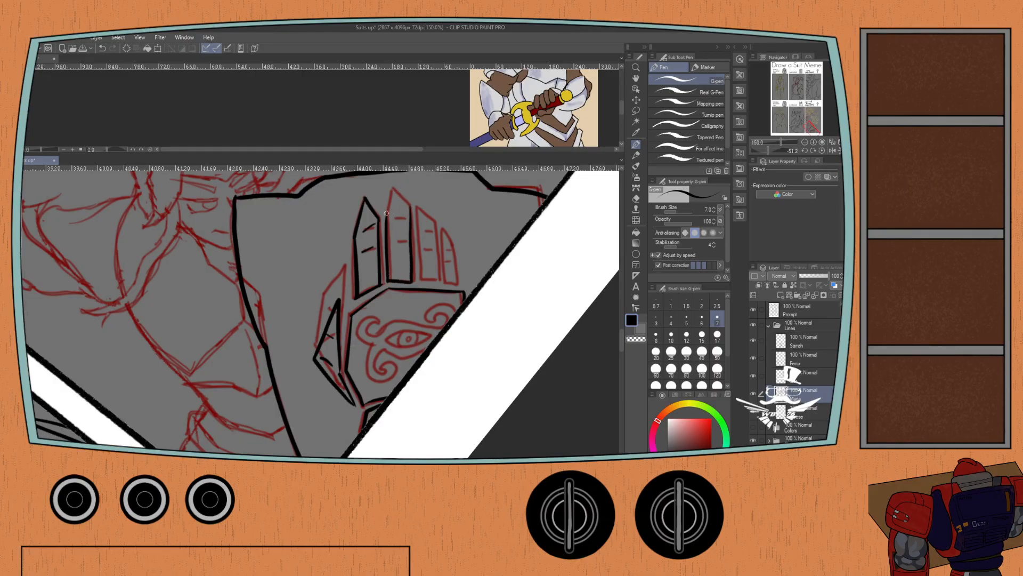
mouse_move(387, 215)
mouse_down()
mouse_move(391, 188)
mouse_move(410, 205)
mouse_move(392, 188)
mouse_move(416, 209)
mouse_move(421, 282)
mouse_up()
mouse_move(417, 208)
mouse_down()
mouse_move(438, 280)
mouse_move(418, 275)
mouse_move(430, 248)
mouse_move(394, 240)
mouse_move(399, 218)
mouse_move(441, 233)
mouse_move(444, 281)
mouse_up()
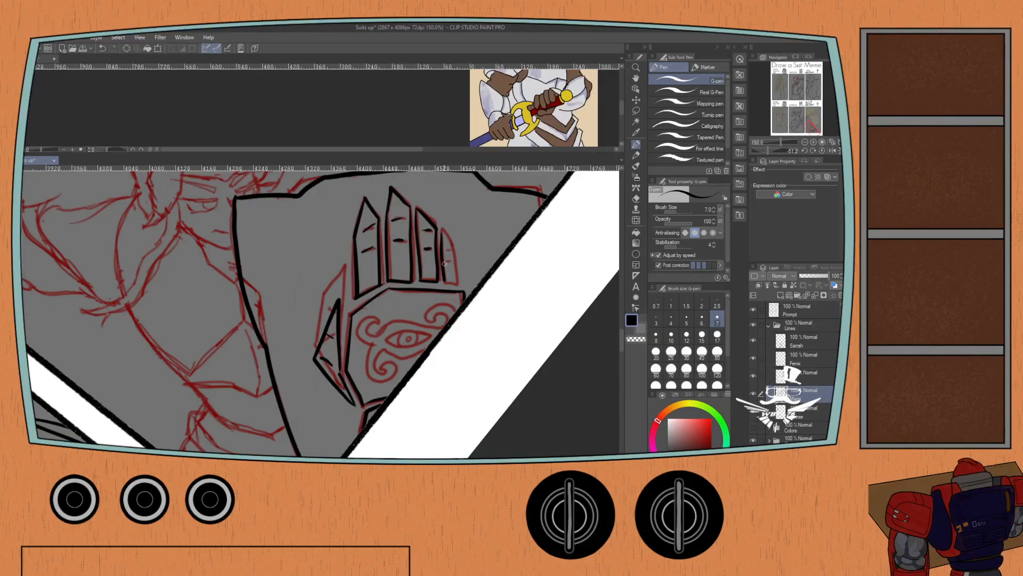
mouse_move(442, 233)
mouse_down()
mouse_move(457, 286)
mouse_move(441, 273)
mouse_move(451, 250)
mouse_up()
Ink the curled scroll lines of the emblem on the gauntlet's palm.
drag(326, 322, 313, 252)
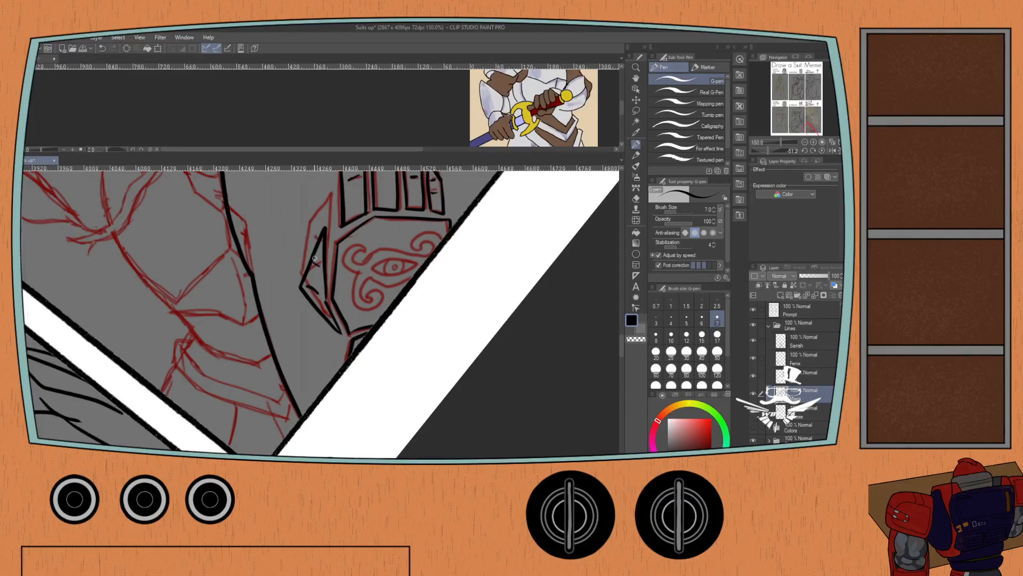
mouse_move(362, 246)
mouse_down()
mouse_move(361, 195)
mouse_move(358, 234)
mouse_move(392, 217)
mouse_move(432, 220)
mouse_move(421, 208)
mouse_move(422, 219)
mouse_move(426, 200)
mouse_move(437, 210)
mouse_up()
mouse_move(364, 215)
mouse_down()
mouse_move(354, 214)
mouse_move(345, 233)
mouse_move(361, 237)
mouse_move(353, 253)
mouse_move(363, 279)
mouse_move(381, 264)
mouse_move(369, 277)
mouse_up()
key(ctrl+z)
mouse_move(373, 266)
mouse_down()
mouse_move(409, 250)
mouse_move(369, 264)
mouse_move(380, 270)
mouse_move(374, 278)
mouse_move(362, 278)
mouse_move(358, 240)
mouse_up()
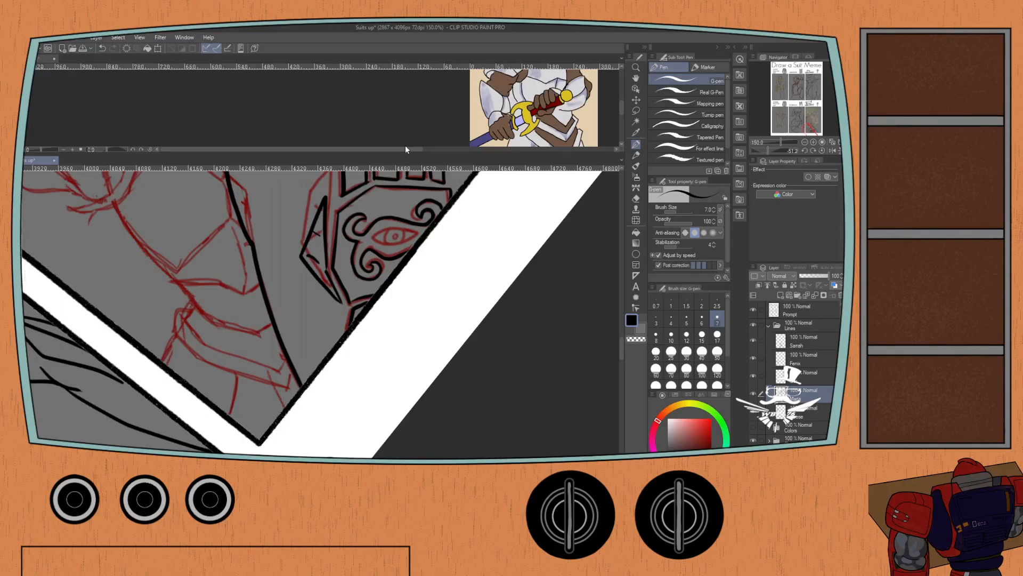
Ink the eye outline and its pupil inside the curled emblem on the palm.
key(ctrl+plus)
mouse_move(383, 216)
mouse_down()
mouse_move(346, 253)
mouse_move(381, 233)
mouse_move(418, 246)
mouse_up()
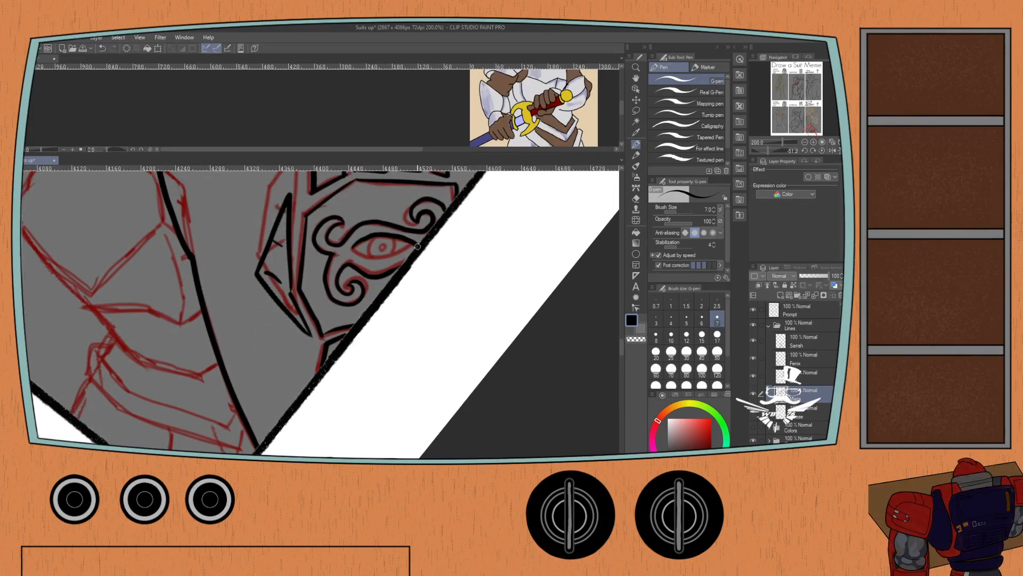
mouse_move(352, 247)
mouse_down()
mouse_move(388, 263)
mouse_move(412, 241)
mouse_move(400, 231)
mouse_move(379, 235)
mouse_move(374, 260)
mouse_move(390, 226)
mouse_move(385, 241)
mouse_move(351, 247)
mouse_move(375, 261)
mouse_move(398, 258)
mouse_move(412, 241)
mouse_move(389, 248)
mouse_up()
key(ctrl+z)
key(ctrl+z)
scroll(366, 228, down, 1)
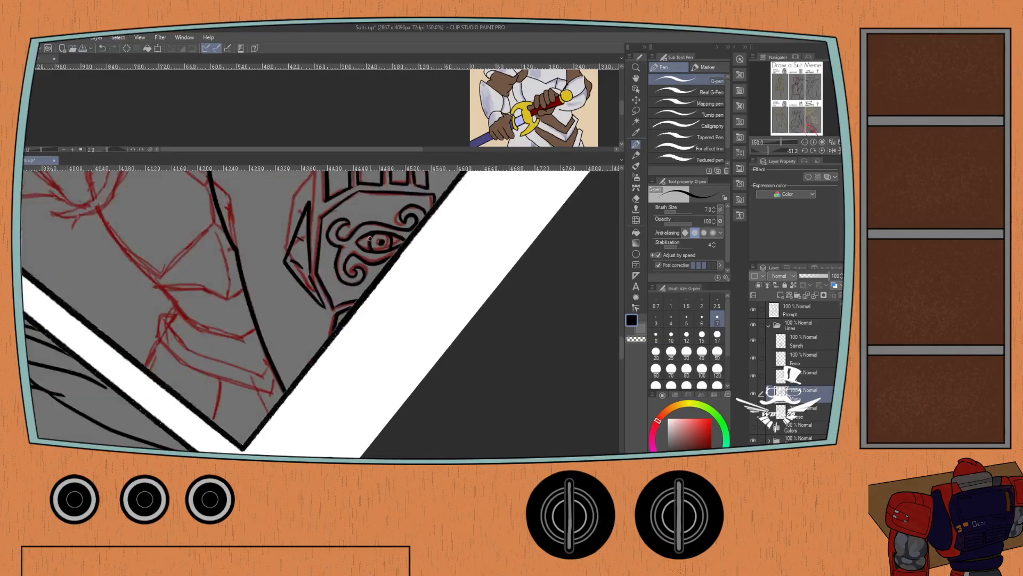
key(ctrl+z)
scroll(380, 242, up, 1)
drag(380, 242, 379, 244)
Switch to the For effect line pen and set its brush size to 10 for the shield-bearing knight's hair.
scroll(359, 203, down, 1)
scroll(358, 203, down, 1)
drag(274, 200, 254, 324)
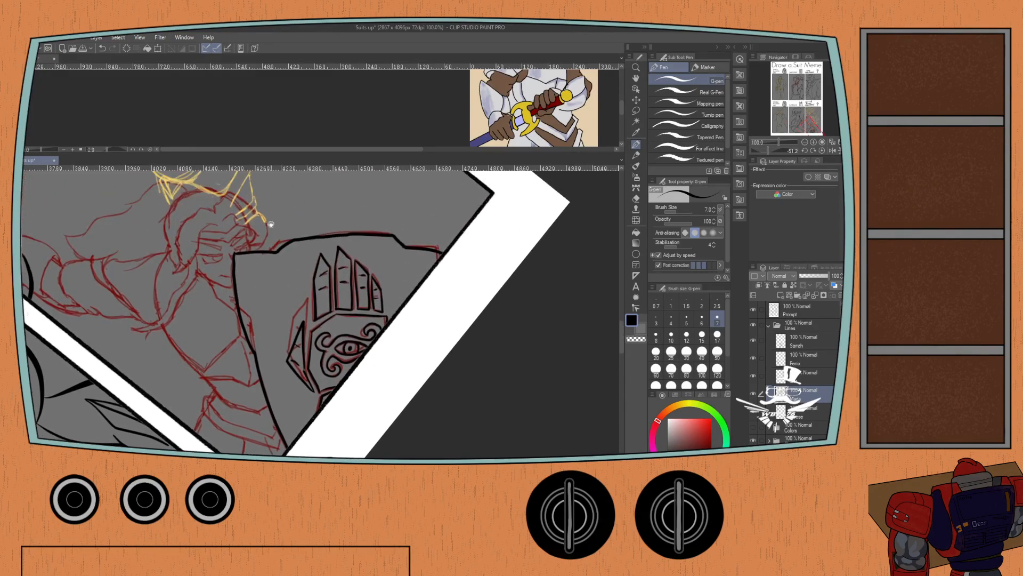
drag(271, 224, 280, 172)
drag(260, 241, 261, 269)
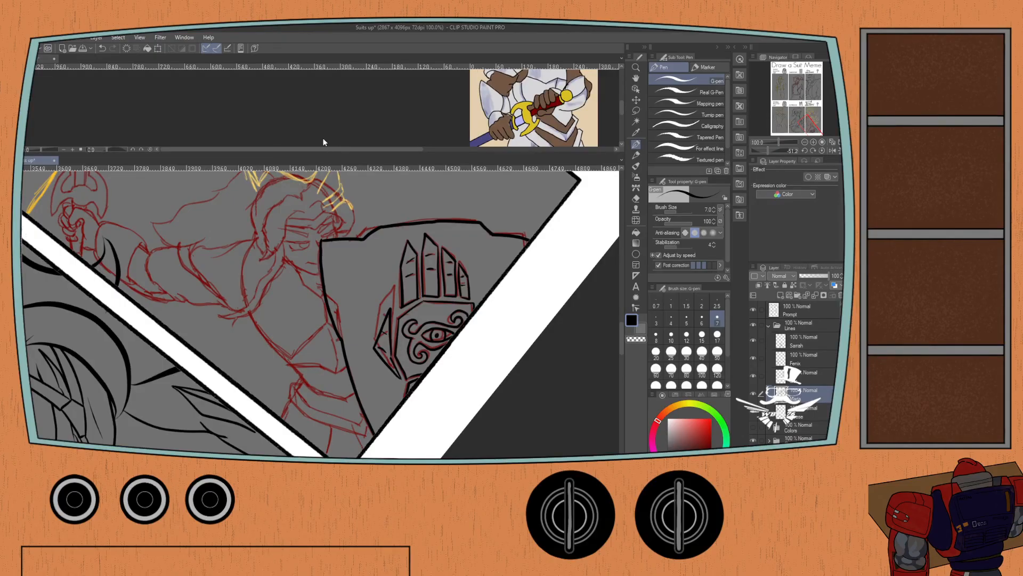
click(673, 149)
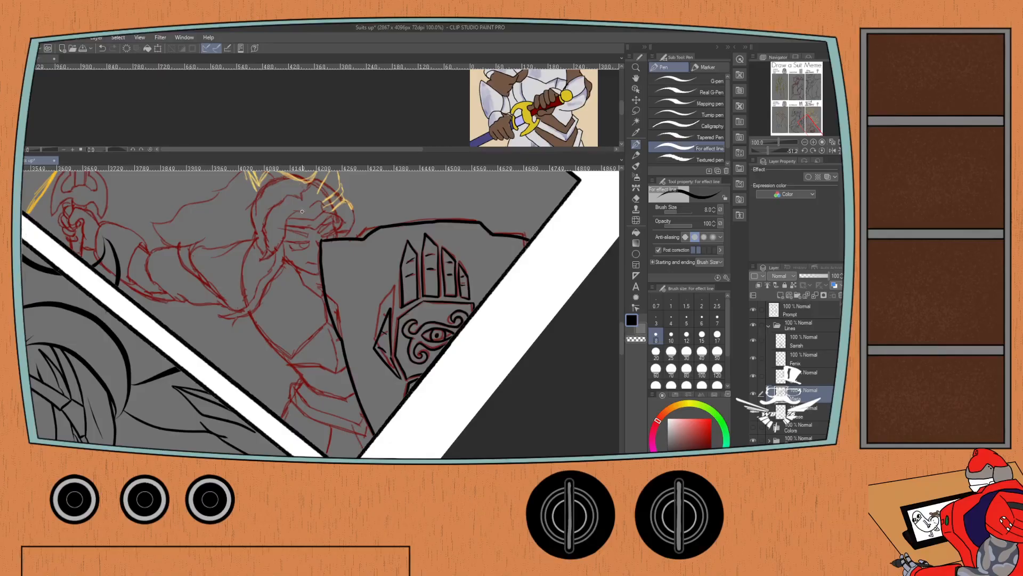
drag(303, 212, 263, 259)
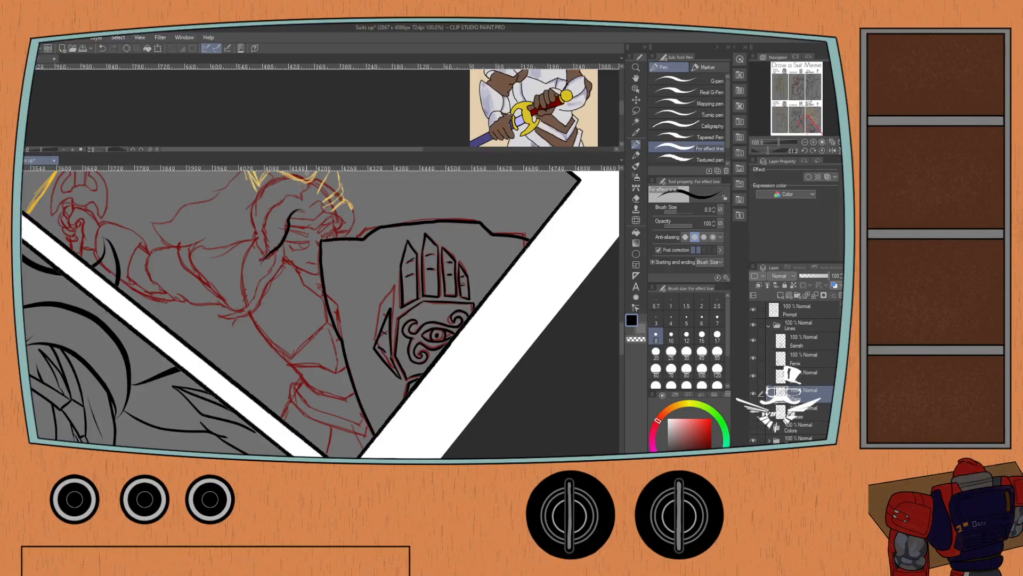
key(ctrl+z)
key(bracketright)
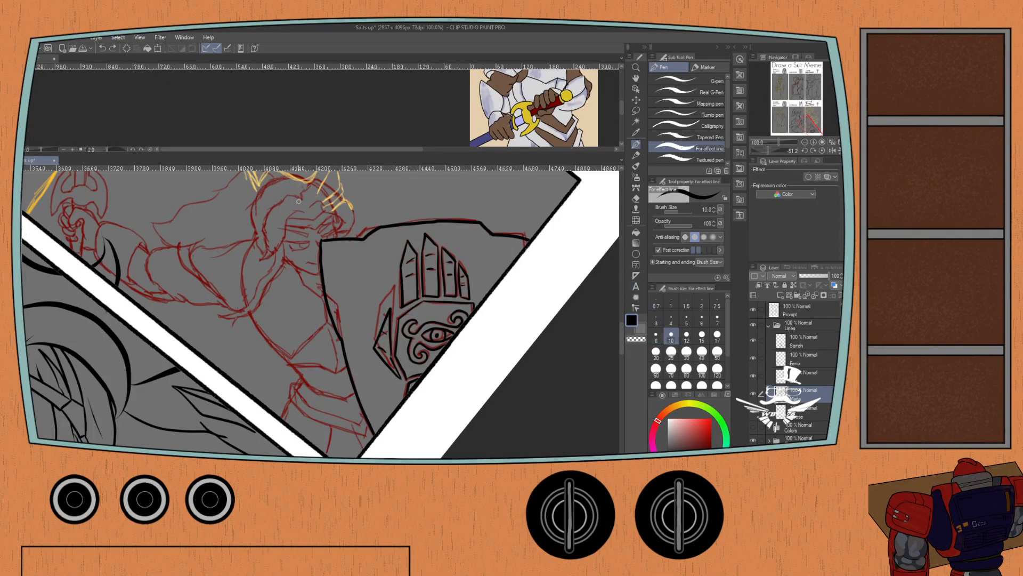
Ink the wavy front hair locks framing the knight's face, reaching toward the shield's upper corner.
mouse_move(304, 212)
mouse_down()
mouse_move(260, 263)
mouse_move(262, 222)
mouse_move(278, 206)
mouse_move(262, 260)
mouse_move(277, 202)
mouse_move(272, 226)
mouse_move(307, 199)
mouse_move(337, 211)
mouse_move(345, 240)
mouse_up()
key(ctrl+z)
key(ctrl+z)
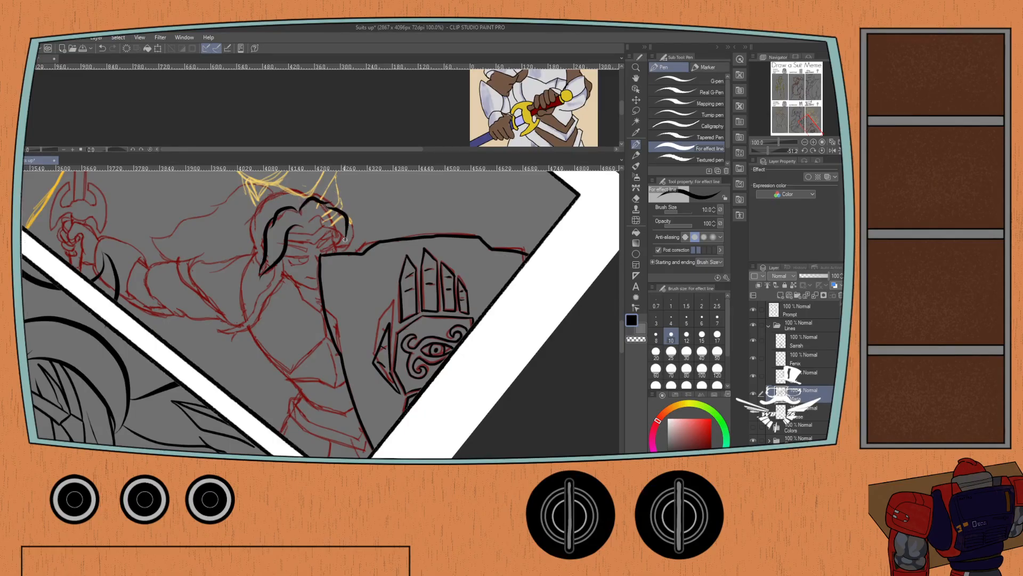
key(ctrl+z)
mouse_move(324, 203)
mouse_down()
mouse_move(352, 221)
mouse_move(346, 247)
mouse_move(320, 225)
mouse_move(353, 253)
mouse_up()
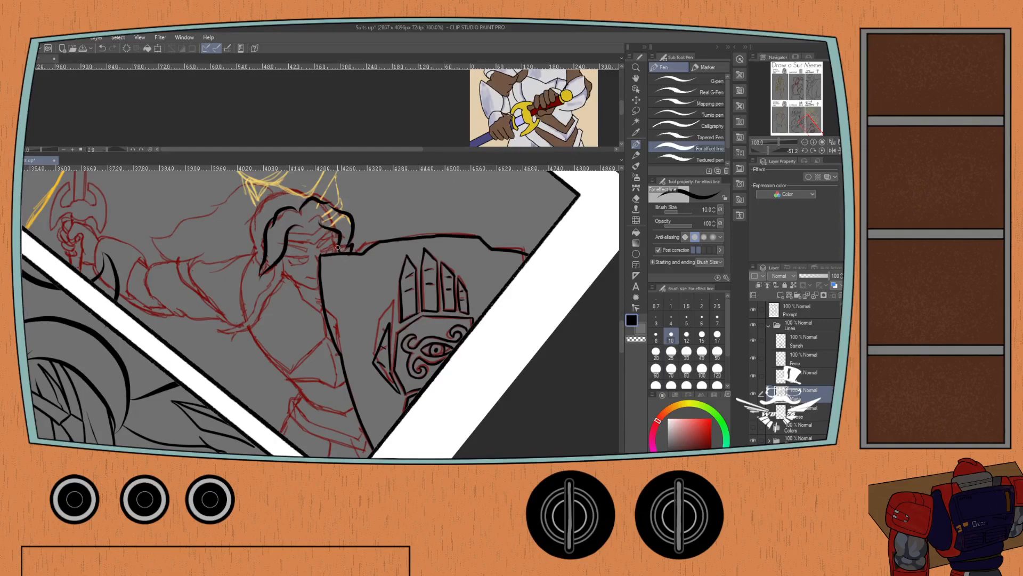
key(ctrl+z)
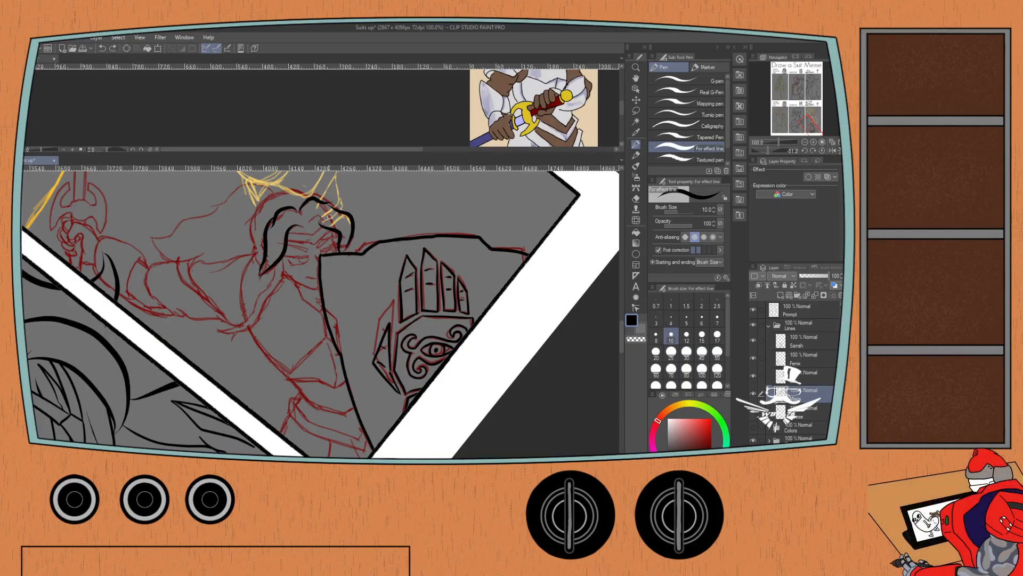
click(702, 318)
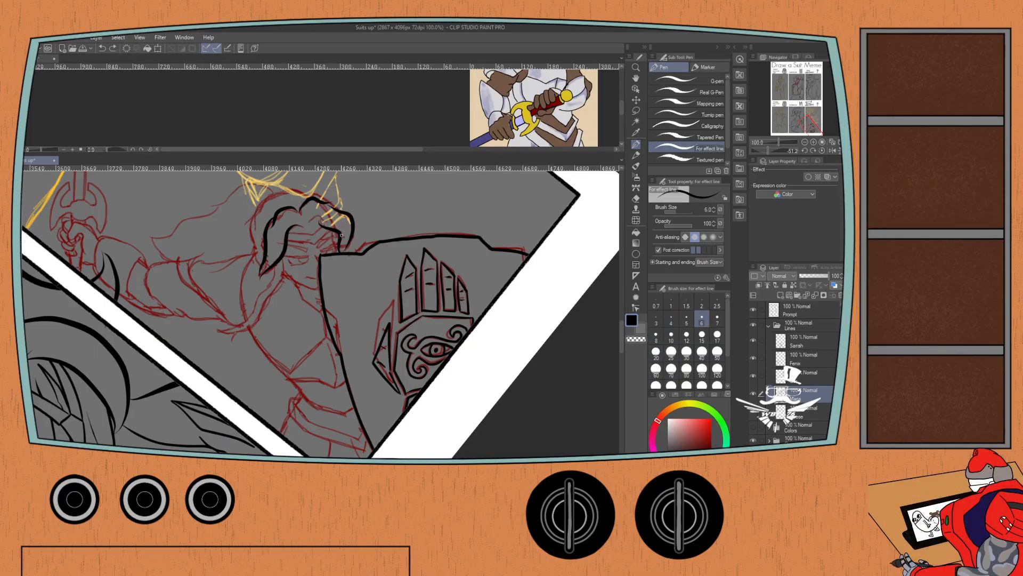
drag(352, 246, 349, 251)
key(ctrl+z)
key(ctrl+z)
drag(542, 187, 470, 209)
key(ctrl+z)
click(672, 335)
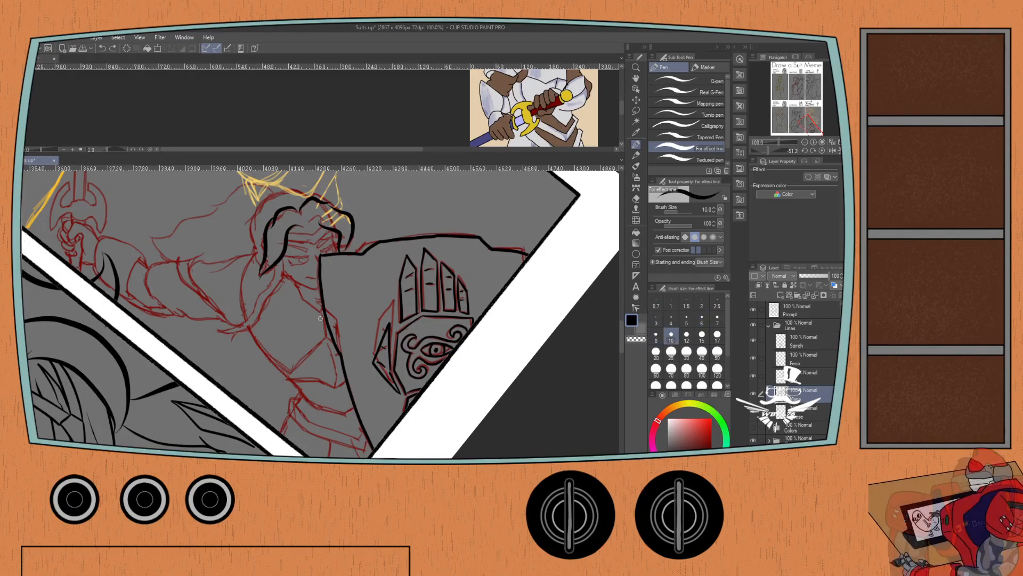
mouse_move(537, 197)
mouse_down()
mouse_move(508, 193)
mouse_move(473, 212)
mouse_move(463, 205)
mouse_up()
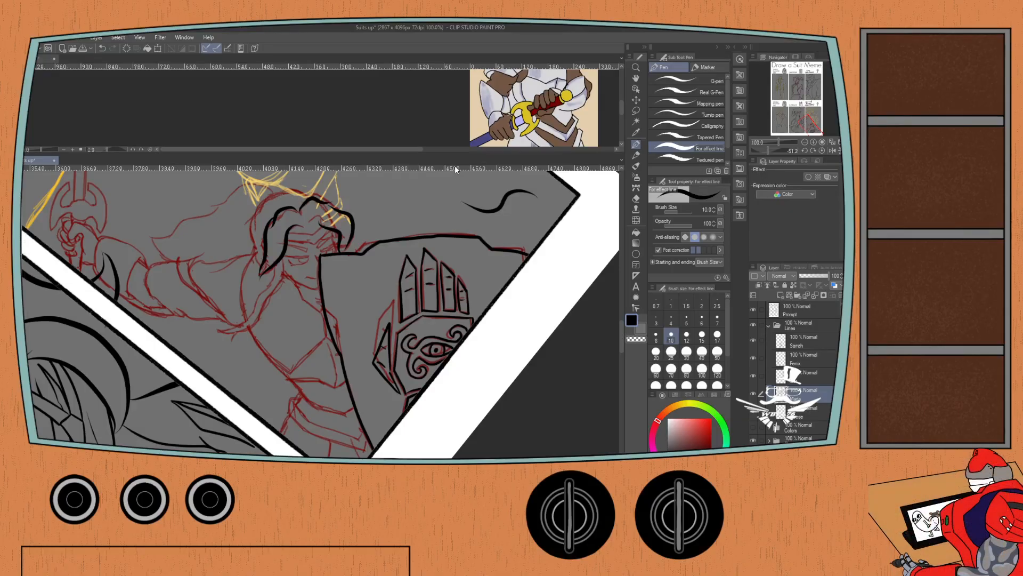
key(ctrl+z)
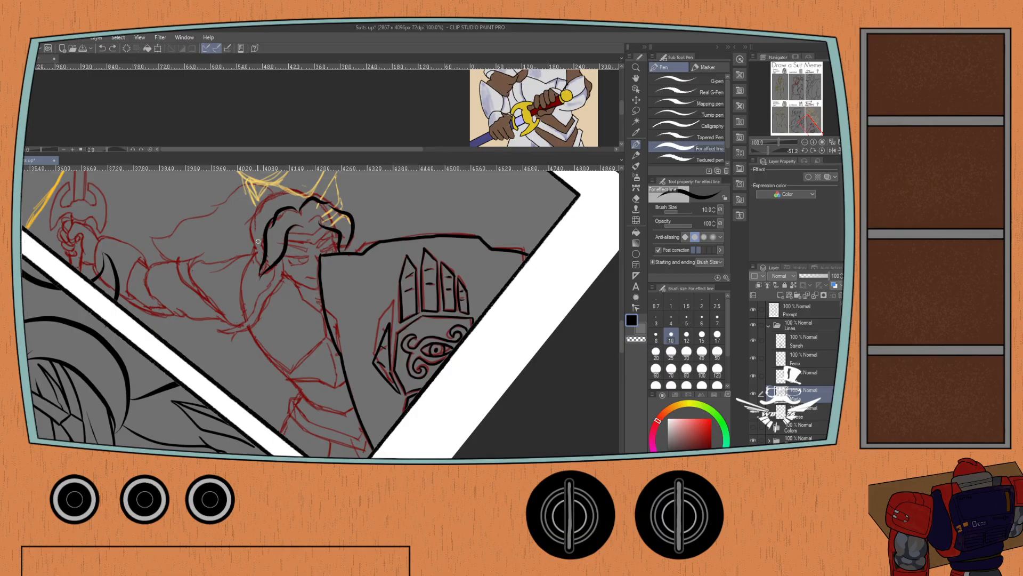
Ink the outer hair contour over the knight's crown and down the back of the head at brush size 8.
scroll(263, 213, up, 2)
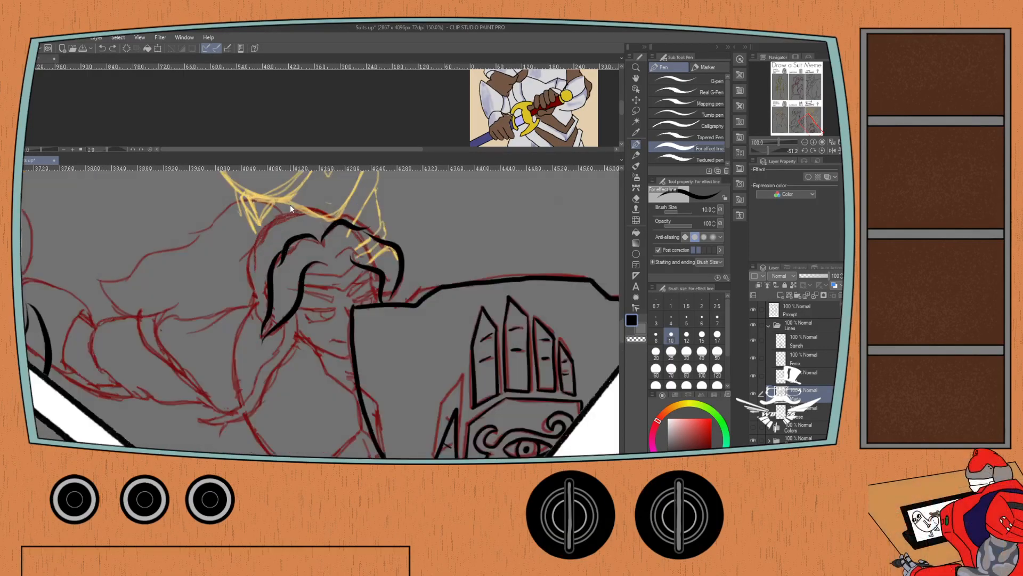
mouse_move(341, 218)
mouse_down()
mouse_move(322, 202)
mouse_move(300, 214)
mouse_up()
key(ctrl+z)
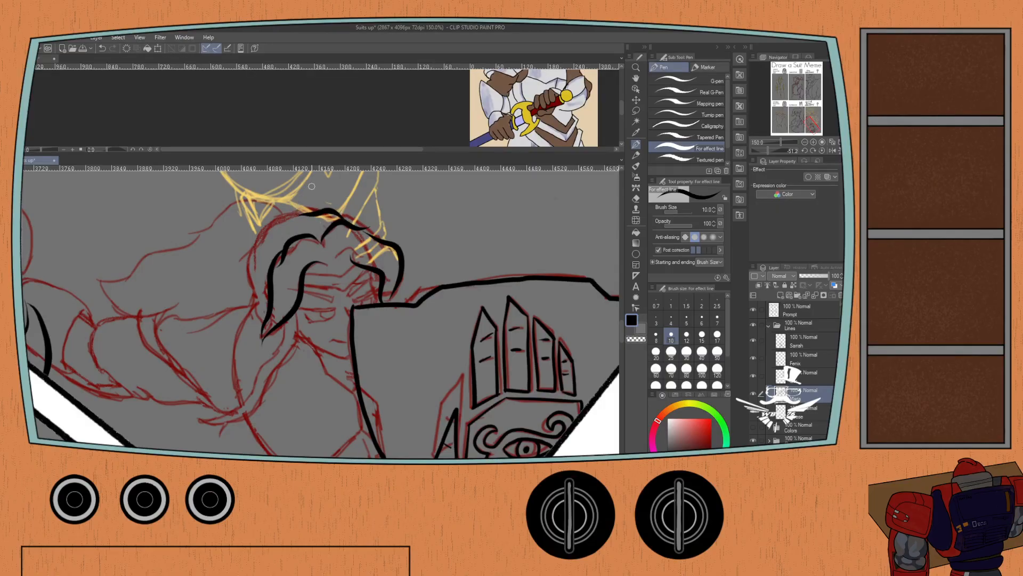
key(ctrl+z)
click(657, 335)
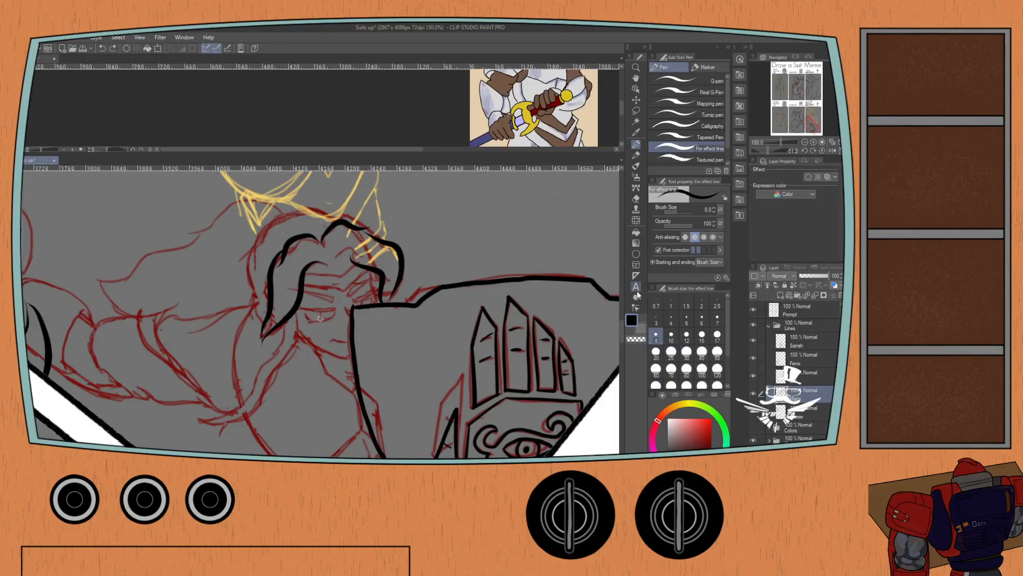
mouse_move(280, 223)
mouse_down()
mouse_move(248, 259)
mouse_move(254, 248)
mouse_move(249, 301)
mouse_move(253, 288)
mouse_move(265, 307)
mouse_up()
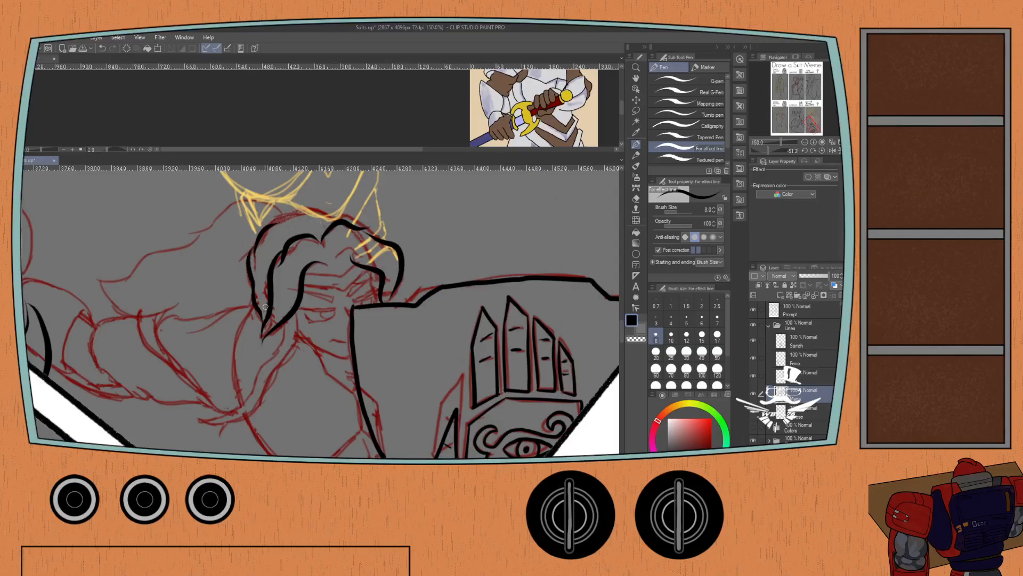
drag(272, 221, 337, 219)
key(ctrl+z)
key(ctrl+z)
key(ctrl+z)
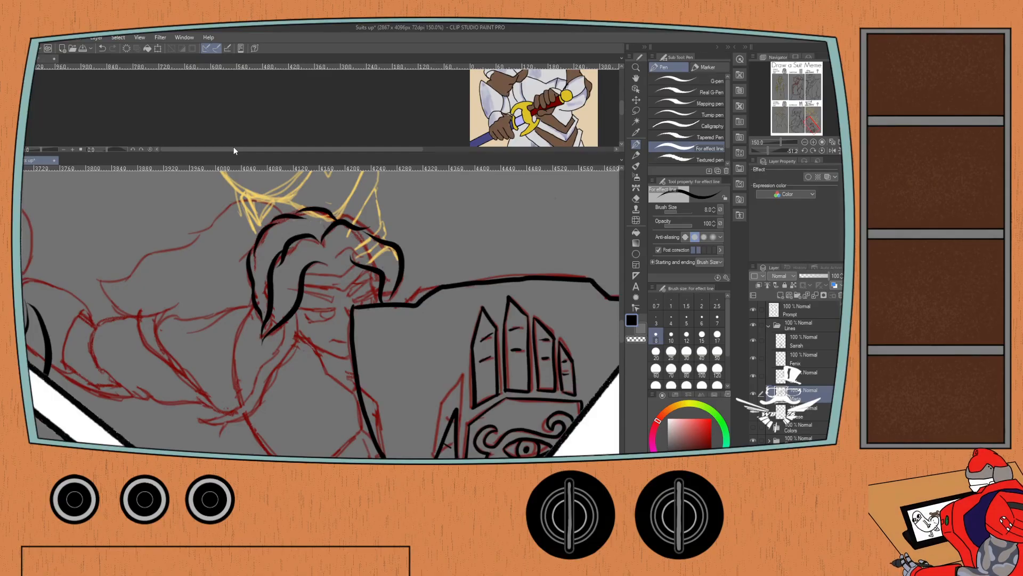
Ink the rear edge of the long strand hanging from beside the knight's face to the shoulder at brush size 8.
click(671, 337)
drag(282, 279, 293, 216)
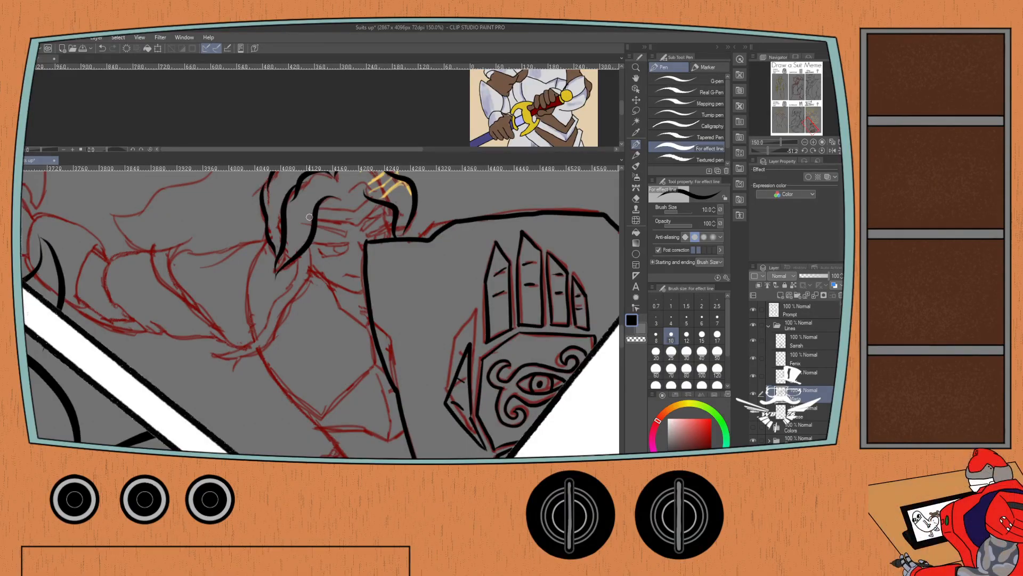
drag(309, 217, 317, 201)
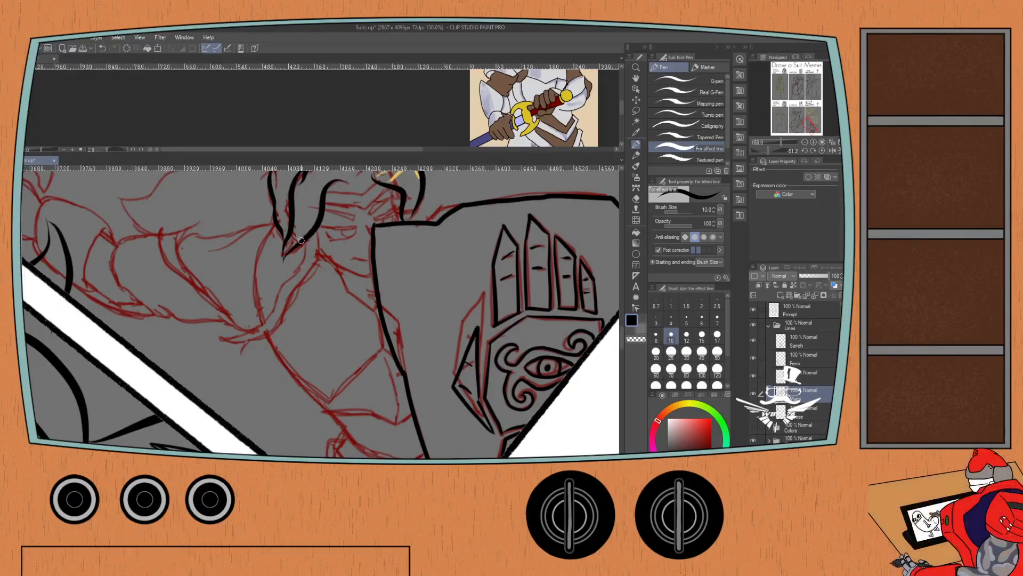
mouse_move(301, 251)
mouse_down()
mouse_move(246, 324)
mouse_move(223, 337)
mouse_up()
key(ctrl+z)
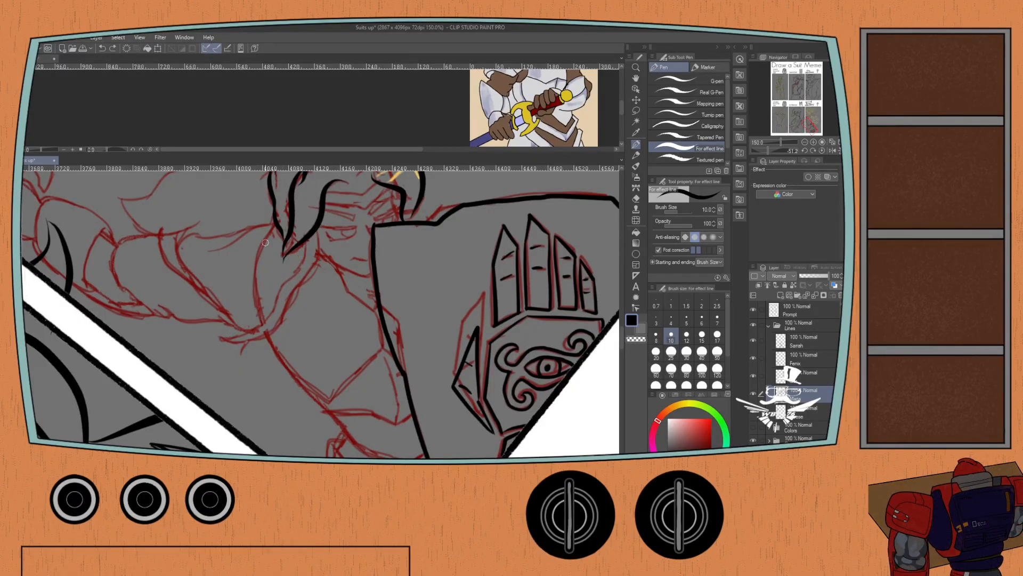
click(656, 334)
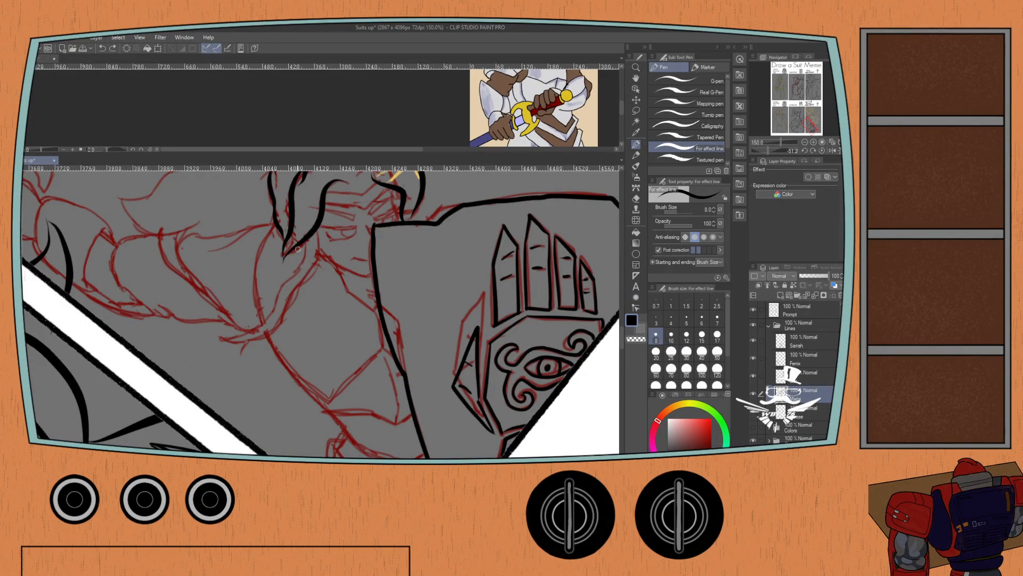
mouse_move(299, 245)
mouse_down()
mouse_move(265, 304)
mouse_move(214, 333)
mouse_up()
key(ctrl+z)
mouse_move(302, 236)
mouse_down()
mouse_move(282, 289)
mouse_move(246, 325)
mouse_move(224, 331)
mouse_up()
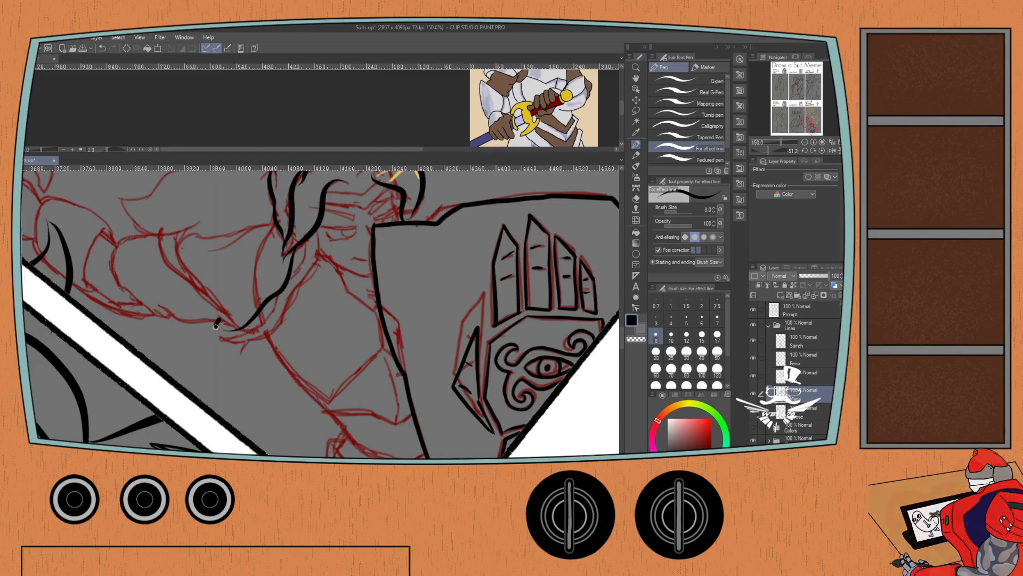
Ink the front edge of the long hanging strand and close its curled tip over the shoulder.
mouse_move(220, 318)
mouse_down()
mouse_move(248, 339)
mouse_move(296, 297)
mouse_move(315, 235)
mouse_up()
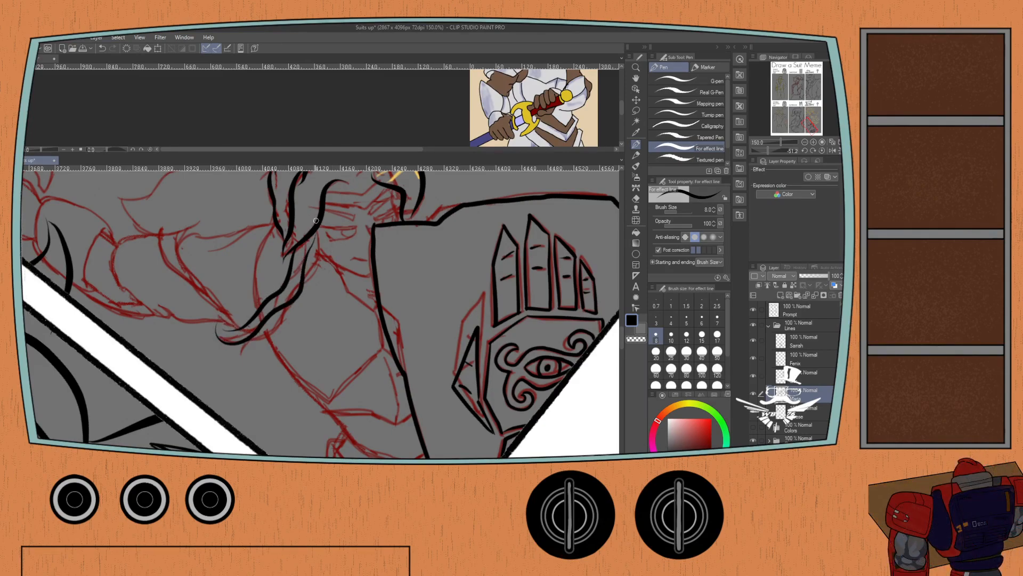
key(ctrl+z)
mouse_move(227, 322)
mouse_down()
mouse_move(215, 336)
mouse_move(261, 334)
mouse_move(289, 303)
mouse_move(323, 222)
mouse_up()
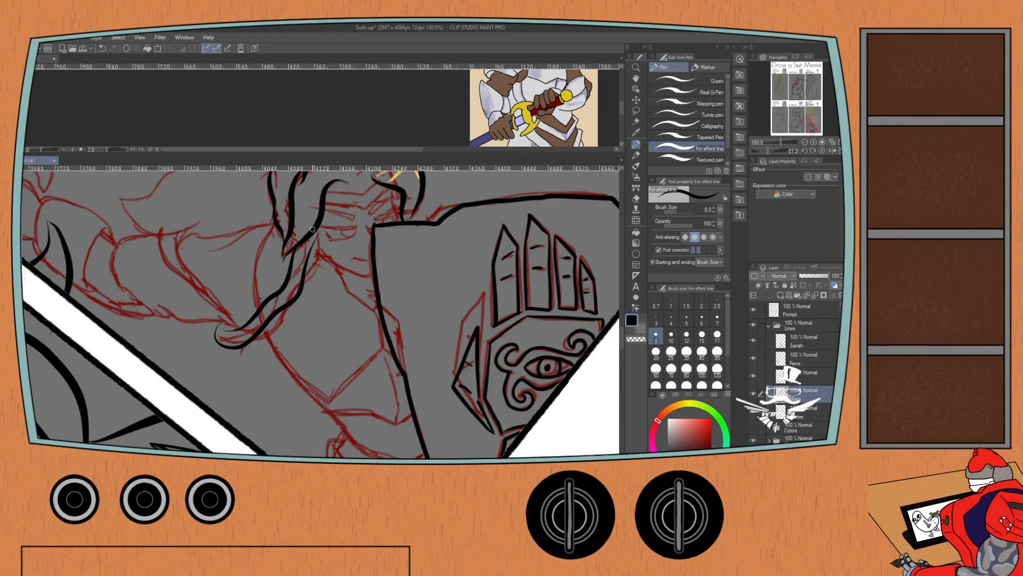
key(ctrl+z)
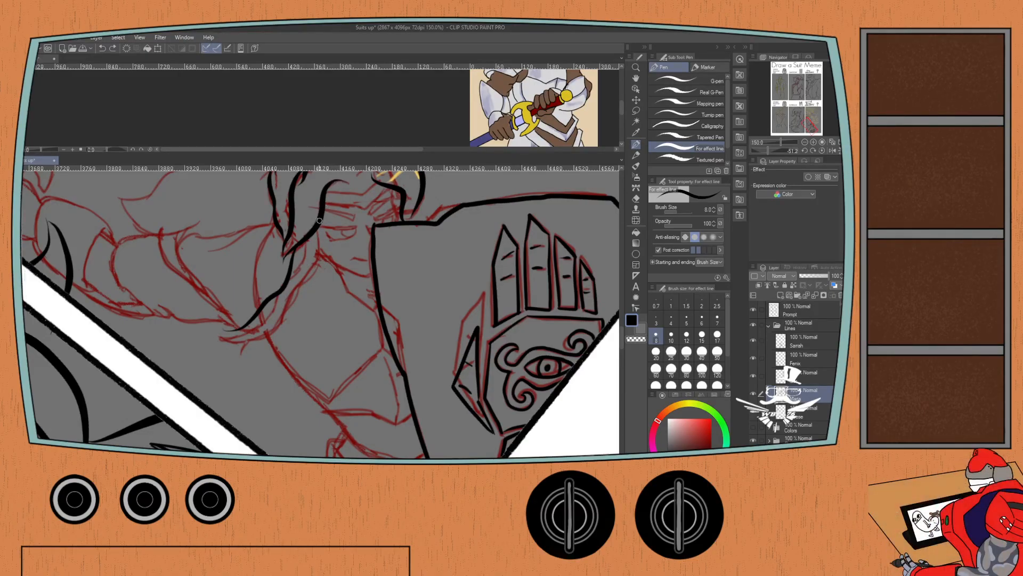
mouse_move(318, 224)
mouse_down()
mouse_move(300, 282)
mouse_move(229, 330)
mouse_move(266, 324)
mouse_move(217, 338)
mouse_up()
key(ctrl+z)
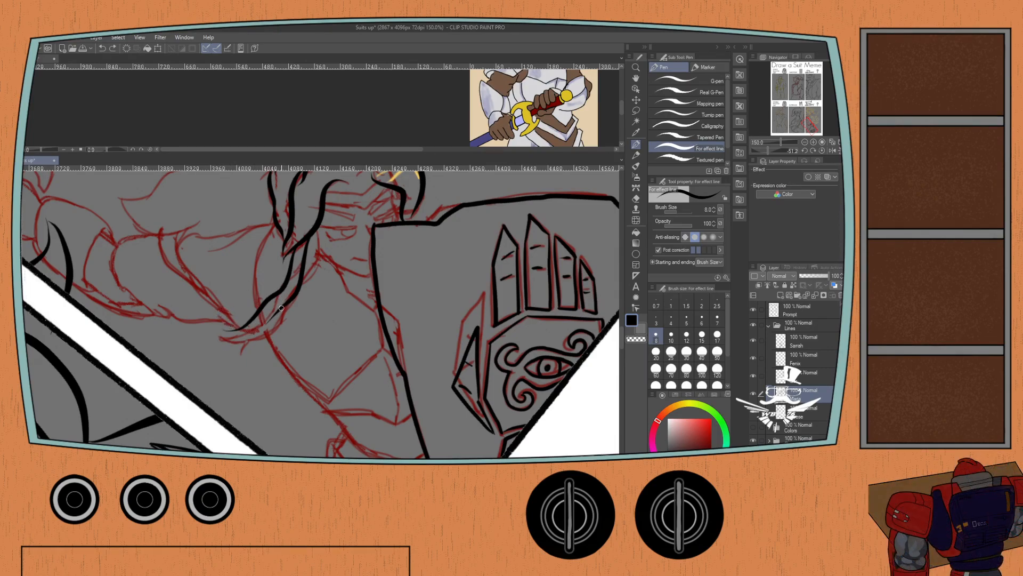
mouse_move(282, 308)
mouse_down()
mouse_move(264, 328)
mouse_move(221, 341)
mouse_move(213, 323)
mouse_up()
key(ctrl+z)
mouse_move(274, 314)
mouse_down()
mouse_move(243, 339)
mouse_move(216, 329)
mouse_up()
Ink the wavy upper edge of the hair flowing from the knight's crown out behind the head.
drag(261, 214, 286, 309)
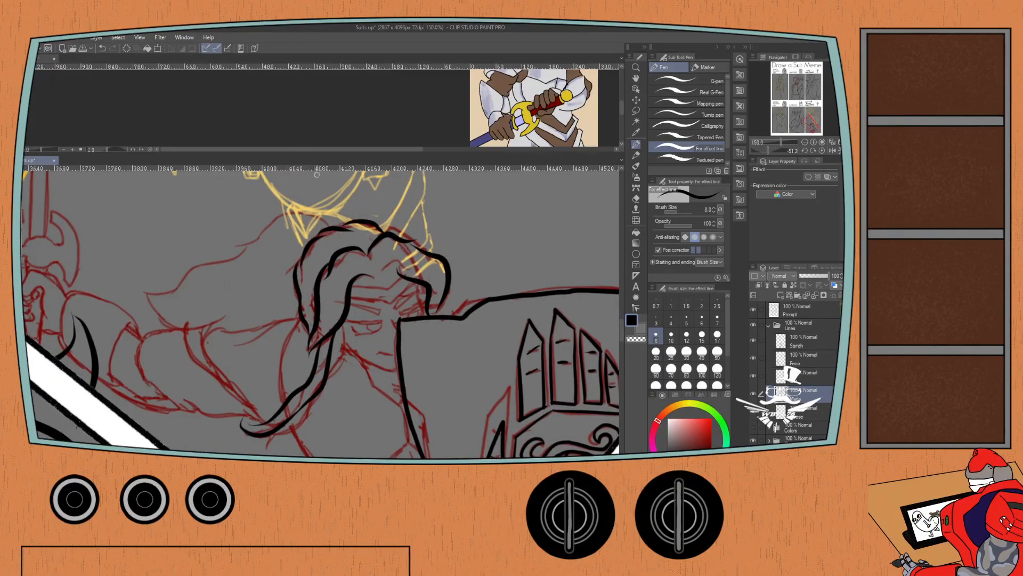
mouse_move(334, 226)
mouse_down()
mouse_move(291, 212)
mouse_move(222, 229)
mouse_up()
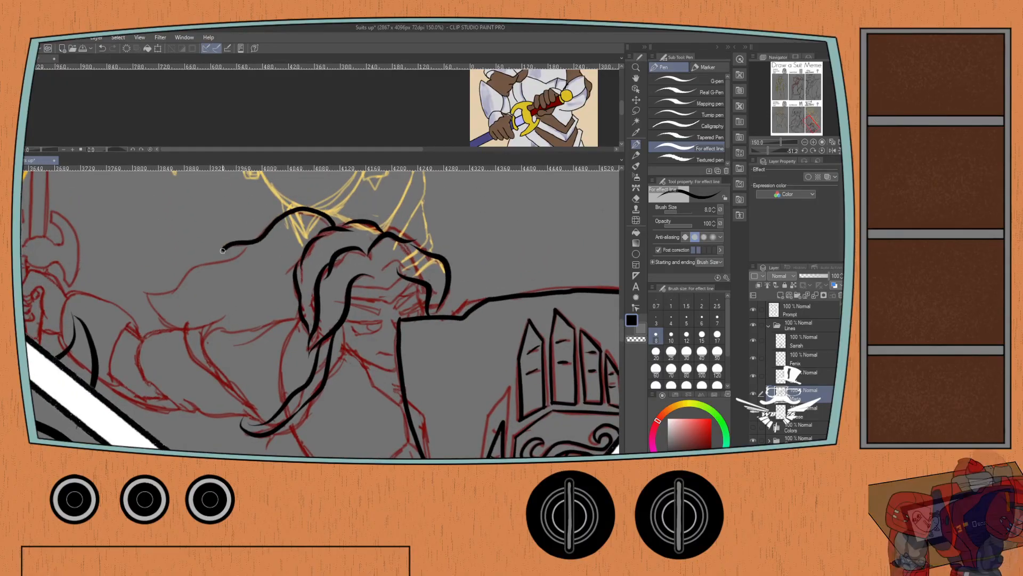
key(ctrl+z)
mouse_move(345, 221)
mouse_down()
mouse_move(314, 208)
mouse_move(280, 215)
mouse_move(242, 230)
mouse_up()
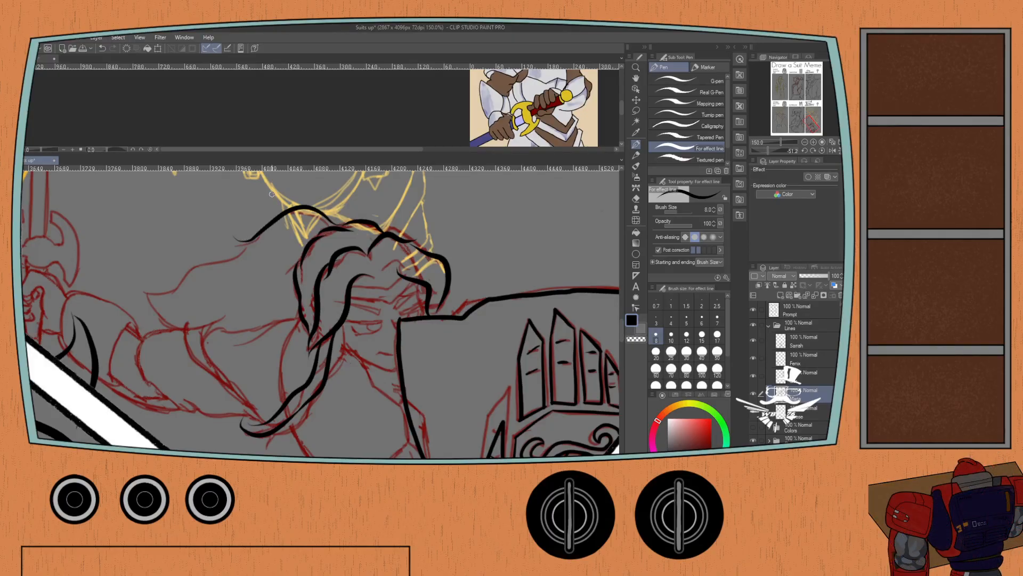
drag(251, 238, 153, 280)
key(ctrl+z)
drag(266, 226, 156, 291)
key(ctrl+z)
mouse_move(269, 226)
mouse_down()
mouse_move(241, 255)
mouse_move(202, 265)
mouse_move(180, 299)
mouse_move(179, 274)
mouse_move(172, 289)
mouse_move(142, 280)
mouse_up()
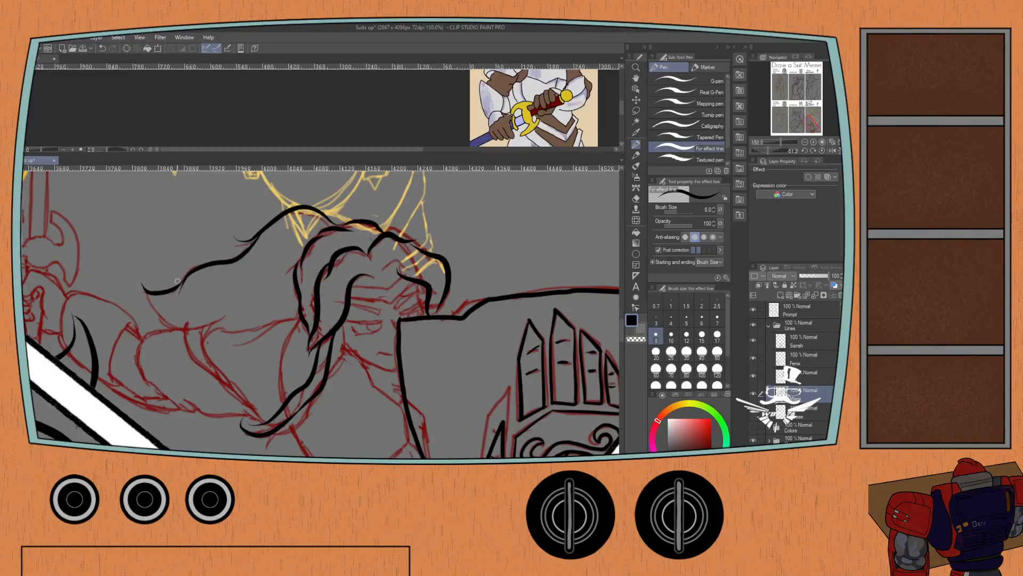
key(ctrl+z)
Ink the lower edge of the flowing hair from behind the head out to its far end above the raised arm.
mouse_move(300, 308)
mouse_down()
mouse_move(234, 351)
mouse_move(230, 336)
mouse_move(153, 312)
mouse_move(144, 267)
mouse_up()
key(ctrl+z)
mouse_move(223, 309)
mouse_down()
mouse_move(203, 326)
mouse_move(138, 293)
mouse_up()
key(ctrl+z)
mouse_move(222, 311)
mouse_down()
mouse_move(192, 326)
mouse_move(162, 303)
mouse_move(152, 274)
mouse_move(175, 279)
mouse_move(152, 260)
mouse_up()
key(ctrl+z)
key(ctrl+z)
Redraw the pointed tip joining the flowing hair's upper and lower edges at brush size 7.
key(ctrl+z)
drag(185, 293, 159, 270)
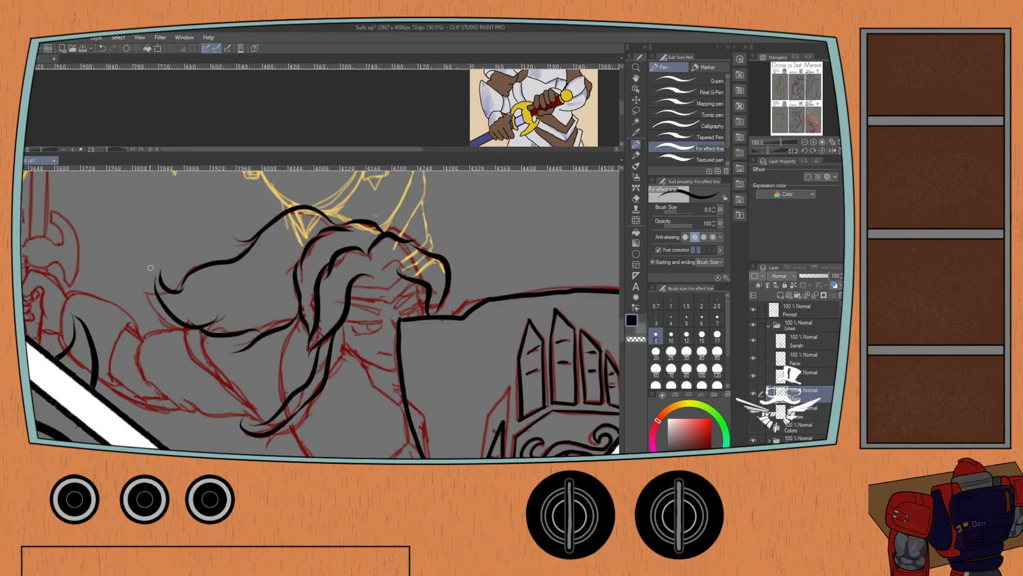
key(ctrl+z)
key([)
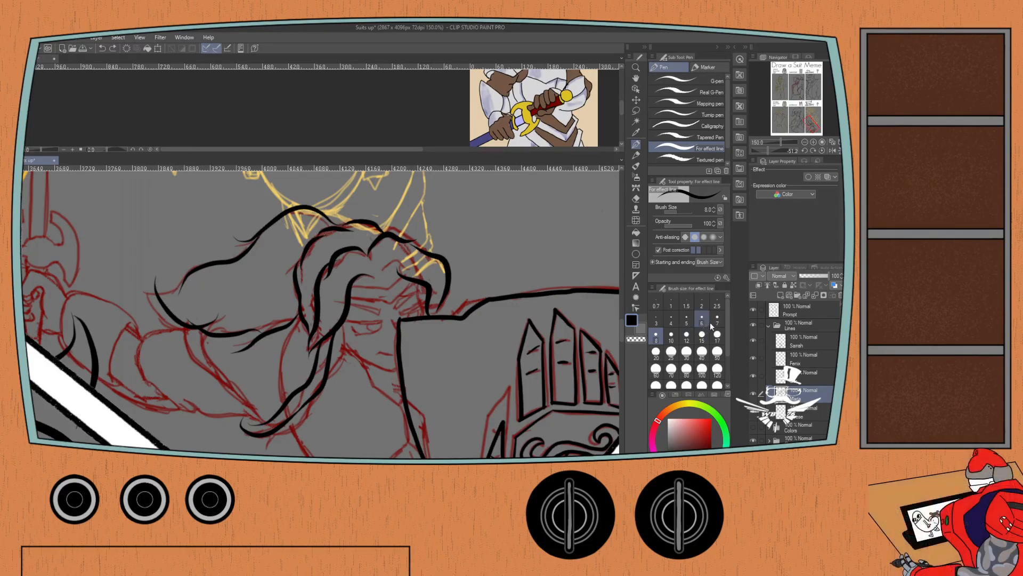
drag(184, 293, 155, 273)
key(ctrl+z)
key(ctrl+z)
key(ctrl+z)
key(ctrl+z)
key(ctrl+z)
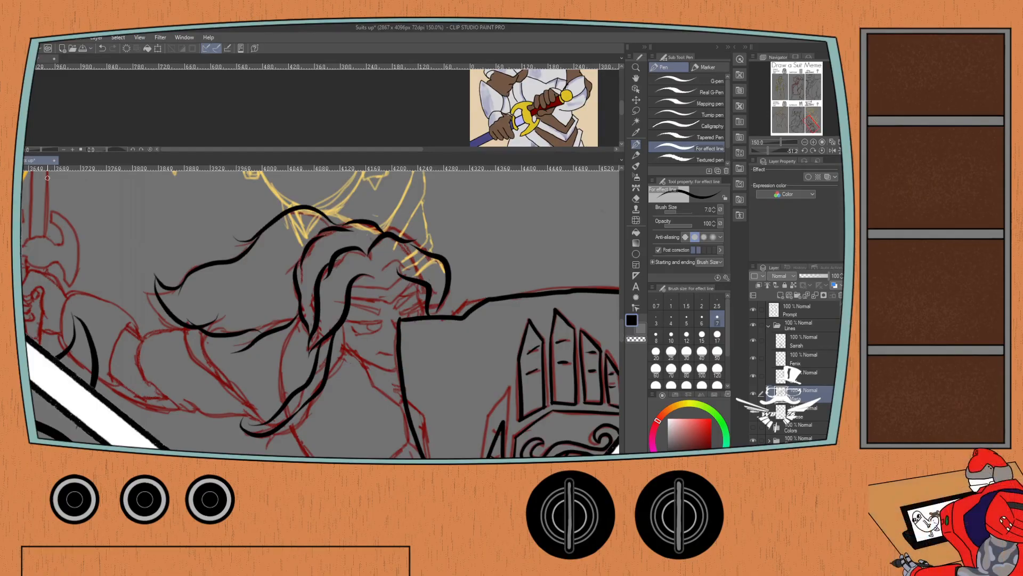
Ink the V-shaped headband across the shield-bearing knight's forehead with the G-pen at brush size 7.
click(656, 80)
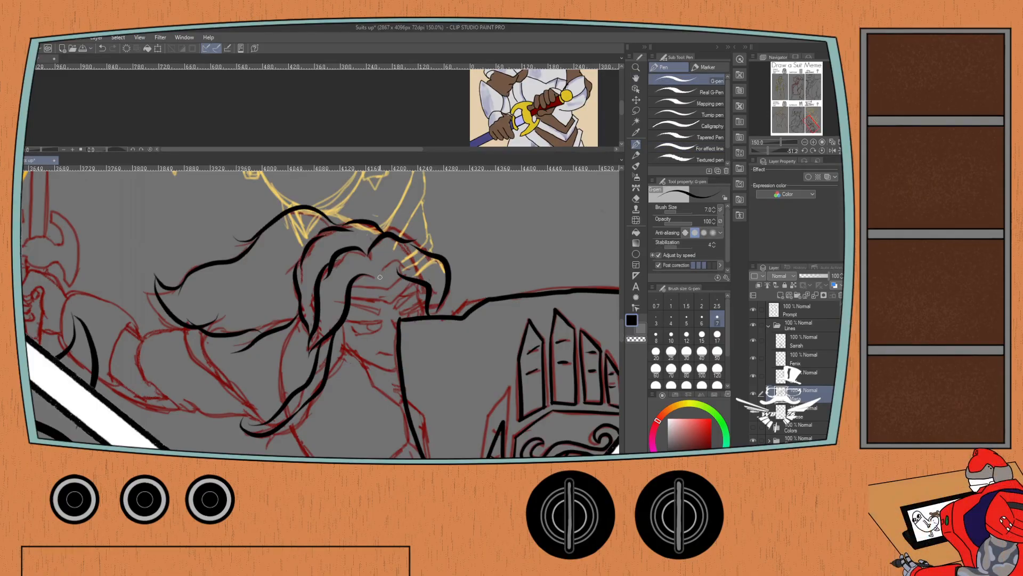
scroll(405, 255, up, 1)
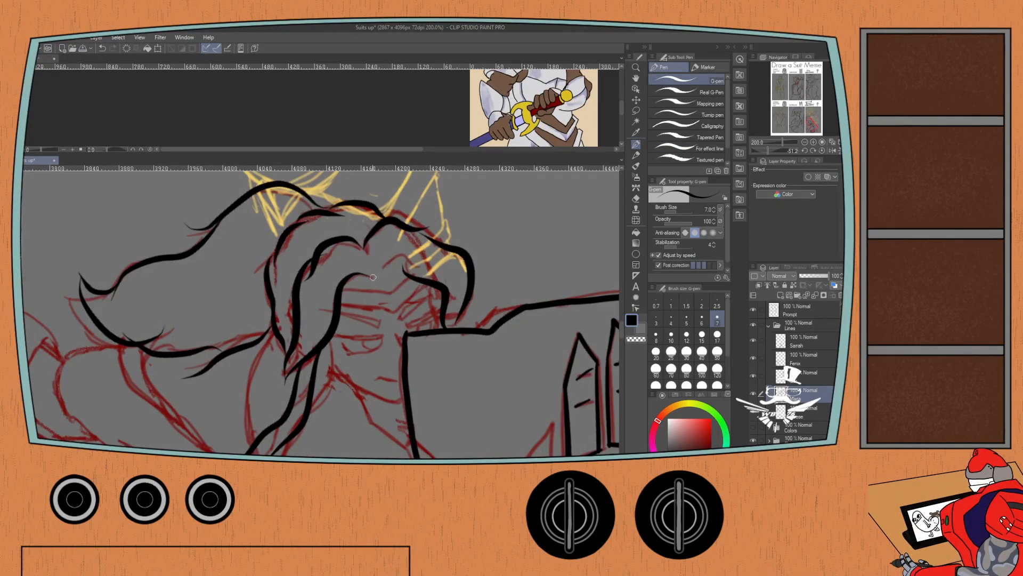
mouse_move(341, 285)
mouse_down()
mouse_move(403, 278)
mouse_move(361, 295)
mouse_move(388, 299)
mouse_move(429, 288)
mouse_move(441, 330)
mouse_up()
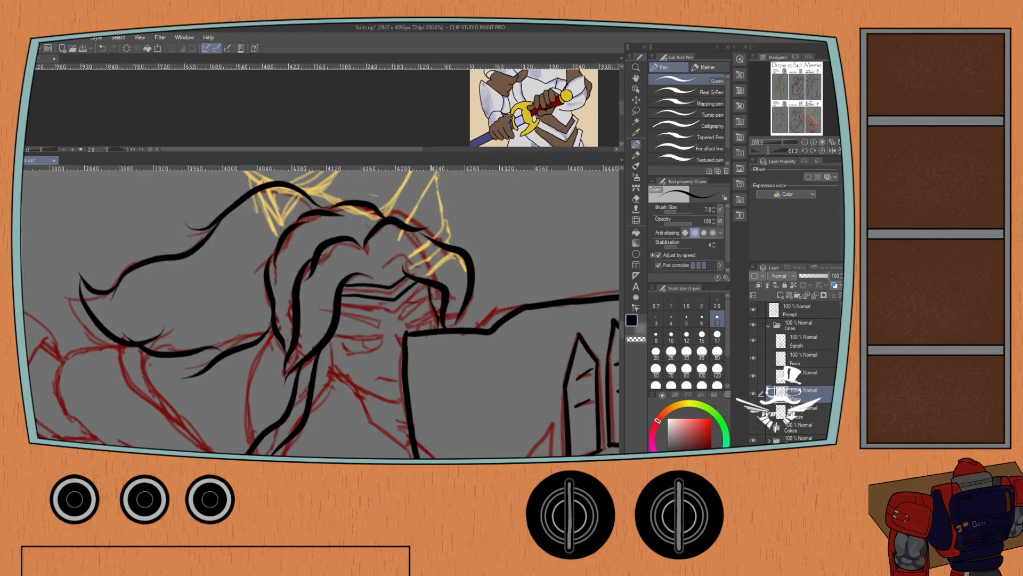
key(ctrl+z)
mouse_move(408, 276)
mouse_down()
mouse_move(391, 295)
mouse_move(344, 291)
mouse_move(340, 302)
mouse_move(392, 312)
mouse_move(419, 283)
mouse_up()
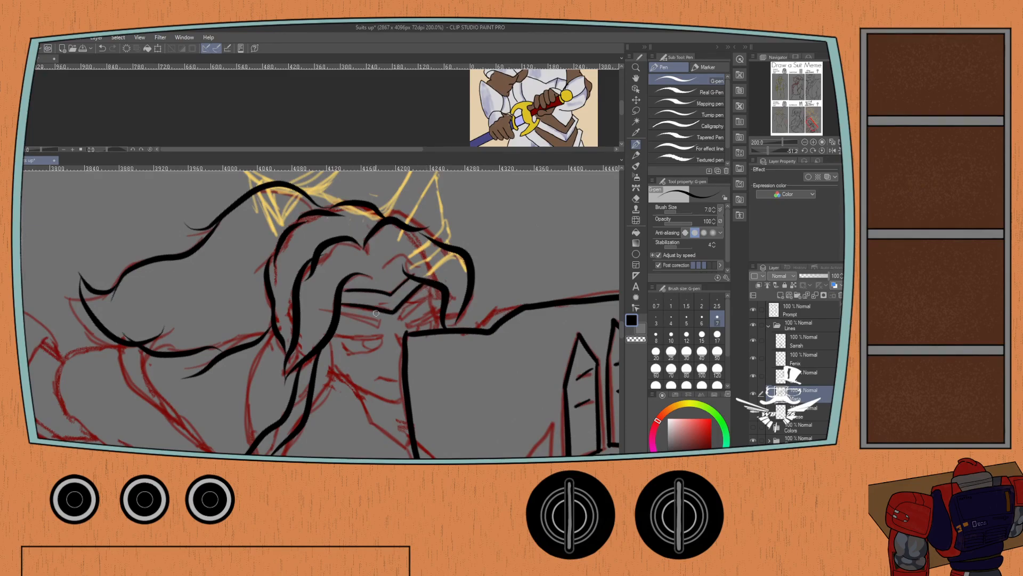
Ink the knight's nearer eyebrow as a tapered outline beneath the headband.
drag(381, 320, 378, 327)
key(ctrl+z)
drag(331, 308, 426, 220)
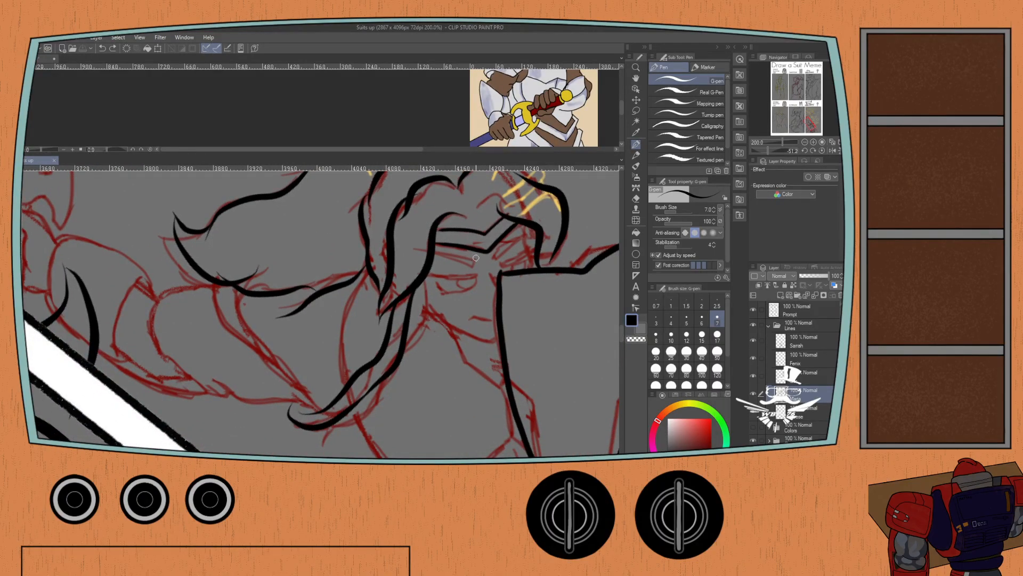
drag(473, 256, 471, 265)
scroll(469, 258, up, 3)
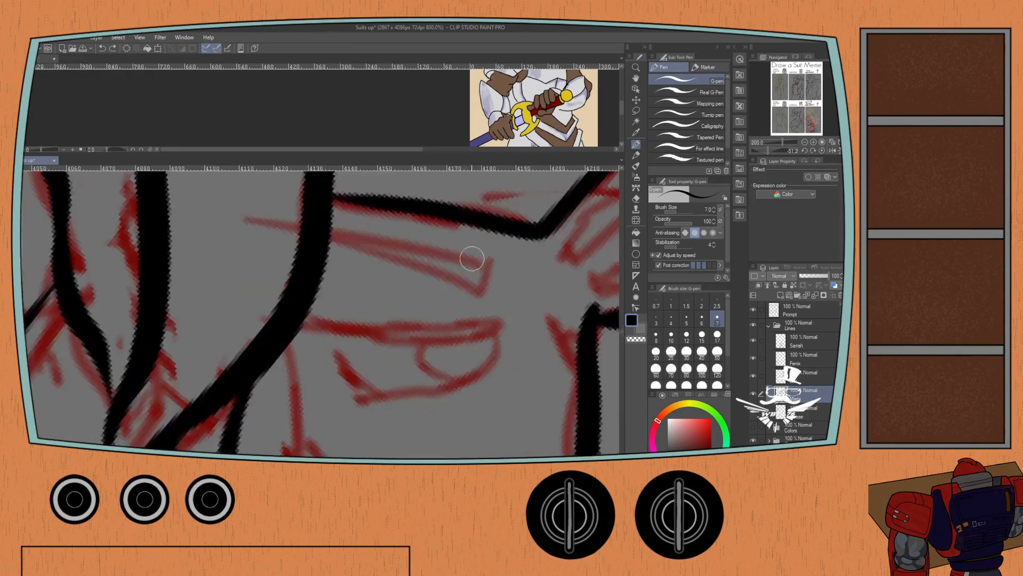
mouse_move(484, 263)
mouse_down()
mouse_move(478, 275)
mouse_move(407, 252)
mouse_move(454, 254)
mouse_move(408, 252)
mouse_up()
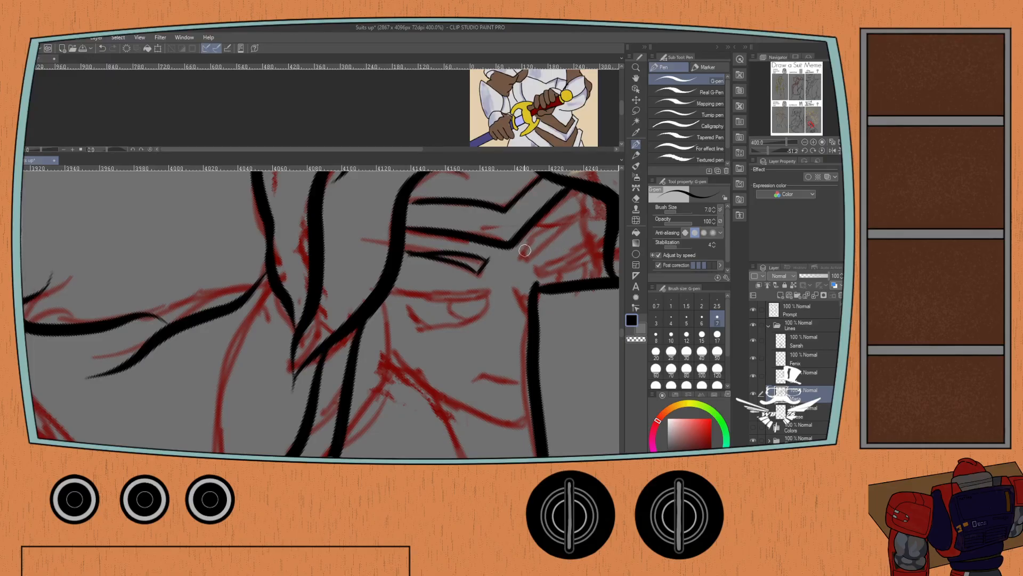
Ink the knight's far eyebrow as a slanted outline between the headband and the shield's corner.
mouse_move(524, 251)
mouse_down()
mouse_move(542, 240)
mouse_move(577, 226)
mouse_move(540, 236)
mouse_move(523, 228)
mouse_move(535, 268)
mouse_up()
key(ctrl+z)
drag(514, 193, 536, 281)
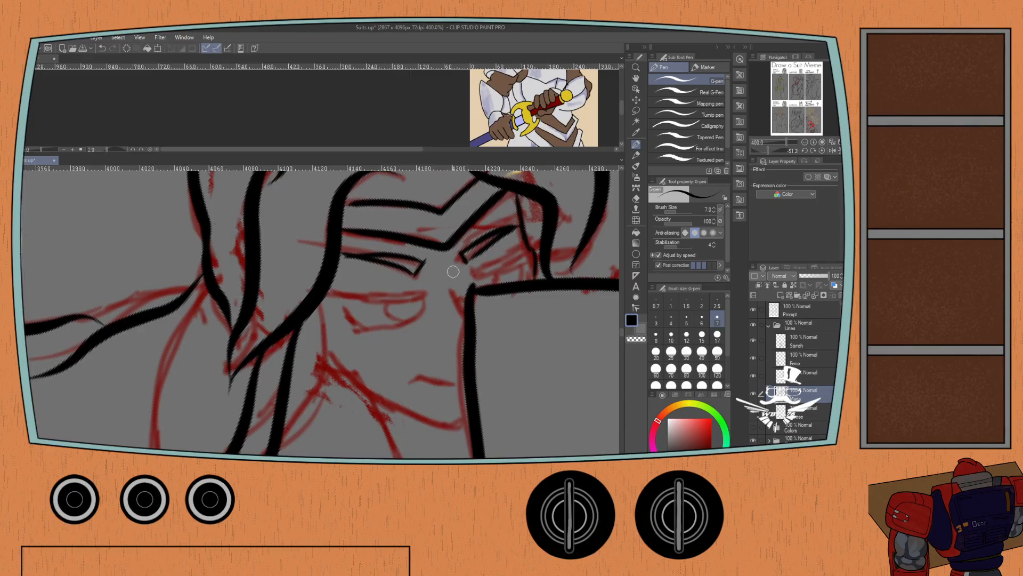
drag(469, 269, 530, 243)
mouse_move(464, 269)
mouse_down()
mouse_move(509, 262)
mouse_move(526, 241)
mouse_up()
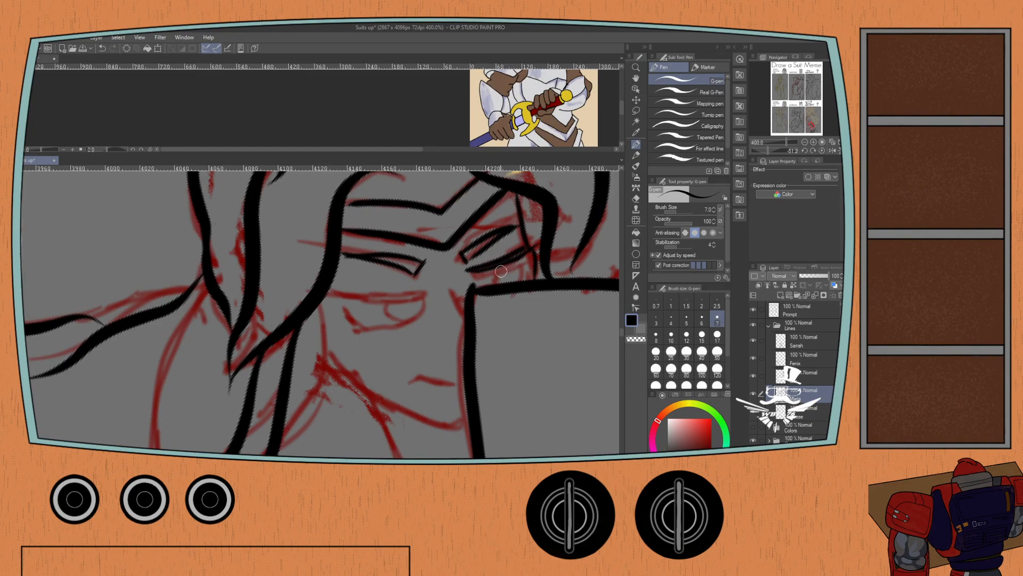
Ink both of the knight's narrowed eyes below the brows and the short line of the mouth.
mouse_move(485, 276)
mouse_down()
mouse_move(528, 269)
mouse_move(526, 279)
mouse_up()
key(ctrl+z)
mouse_move(329, 288)
mouse_down()
mouse_move(428, 290)
mouse_move(329, 293)
mouse_up()
mouse_move(389, 301)
mouse_down()
mouse_move(410, 318)
mouse_move(421, 306)
mouse_move(412, 321)
mouse_move(334, 323)
mouse_up()
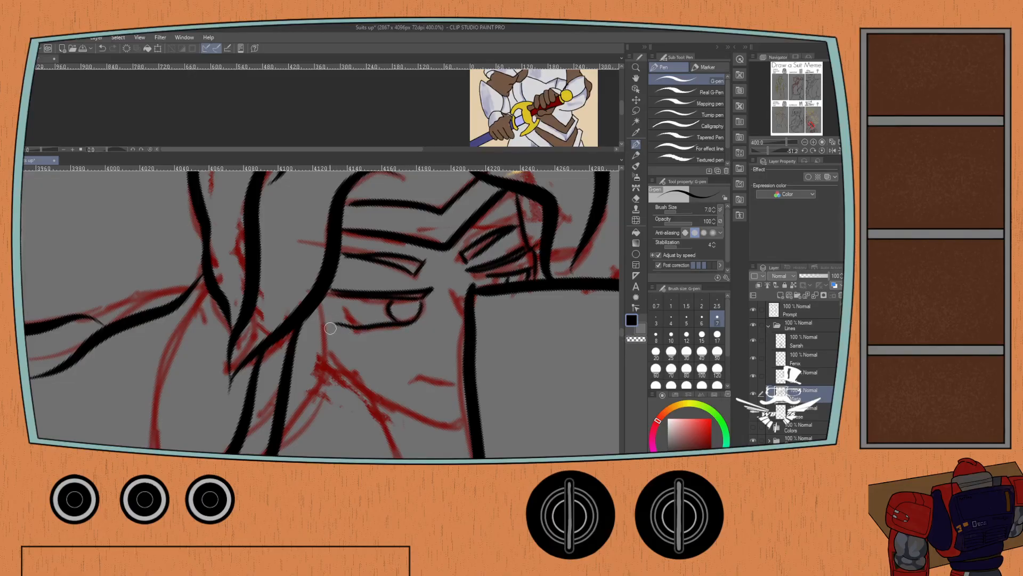
mouse_move(460, 384)
mouse_down()
mouse_move(396, 385)
mouse_move(442, 384)
mouse_move(389, 375)
mouse_up()
key(ctrl+z)
Reset the canvas rotation and hide the line layer of the figure in the Suitbraces panel.
scroll(392, 367, down, 2)
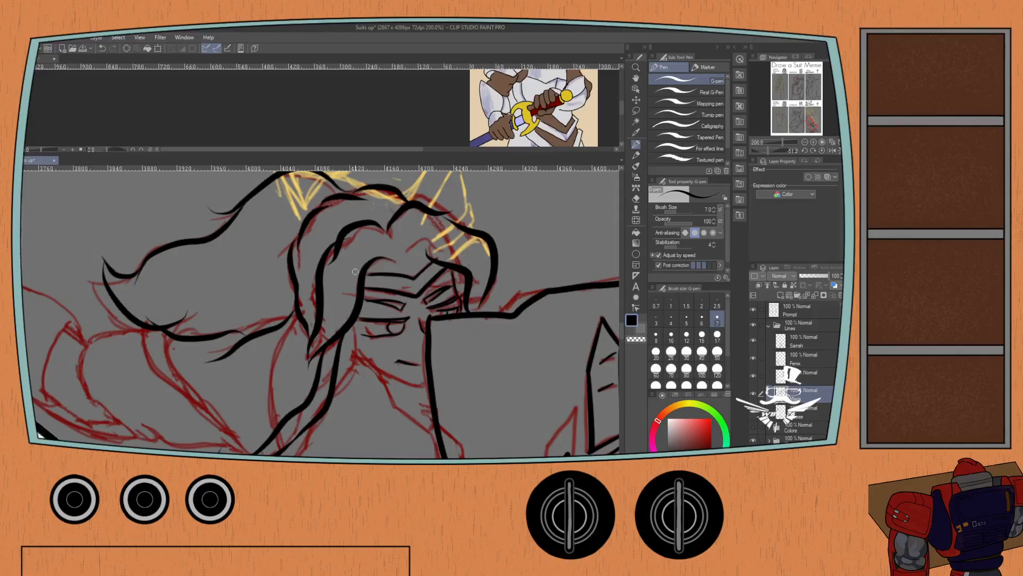
scroll(339, 256, down, 1)
drag(238, 274, 230, 192)
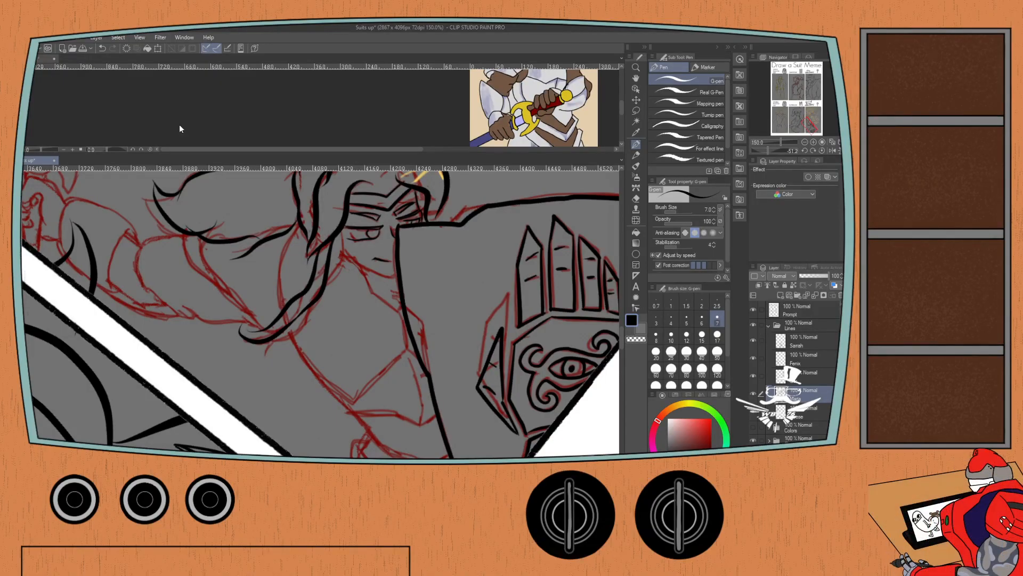
key(ctrl+minus)
key(ctrl+minus)
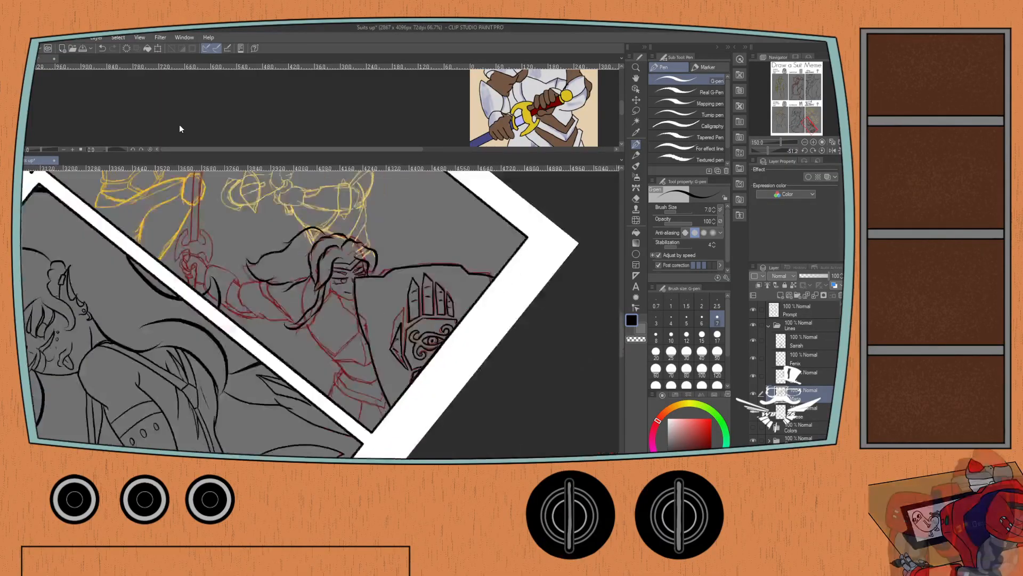
click(821, 151)
key(ctrl+minus)
key(ctrl+minus)
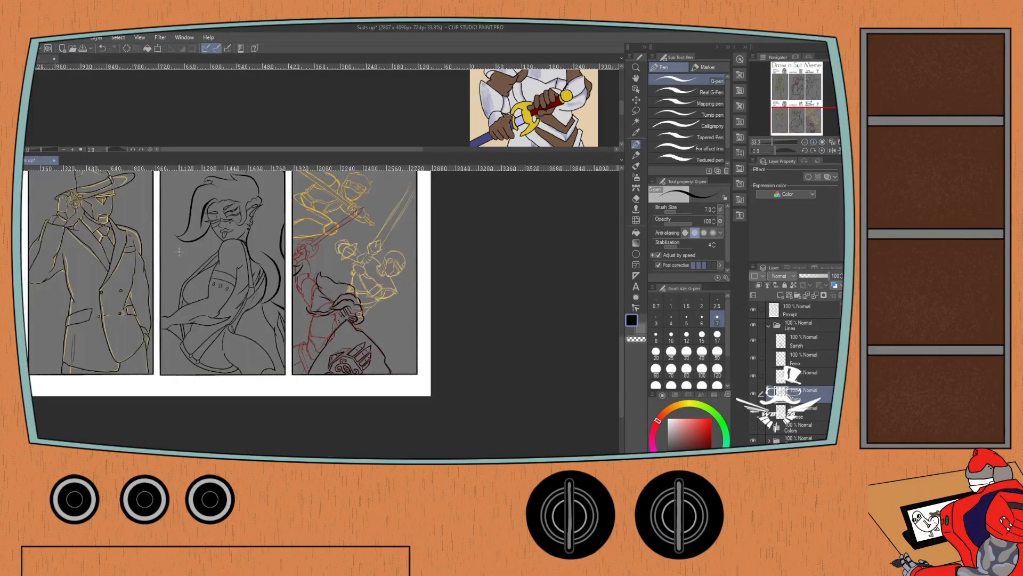
scroll(179, 251, up, 3)
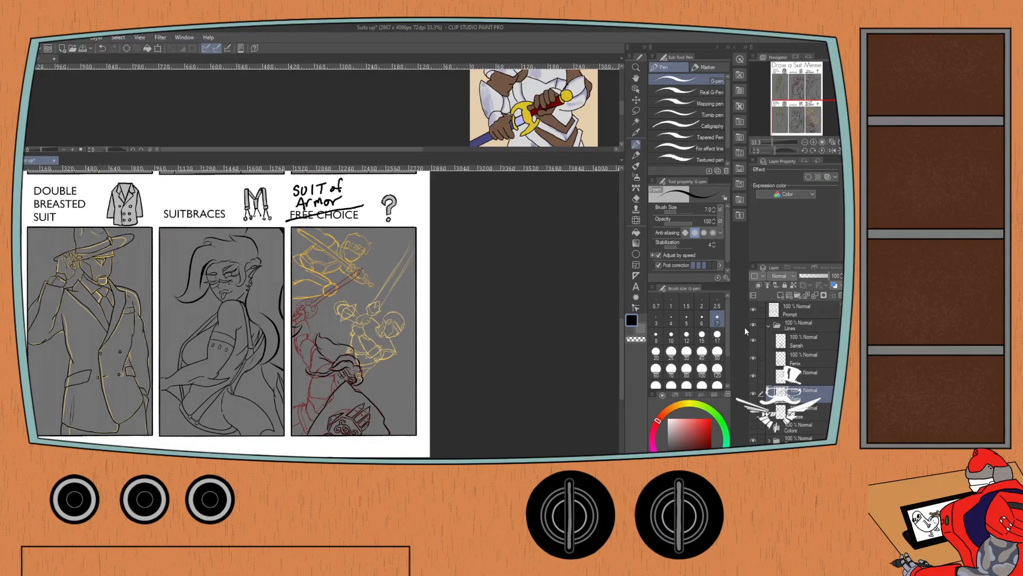
click(753, 340)
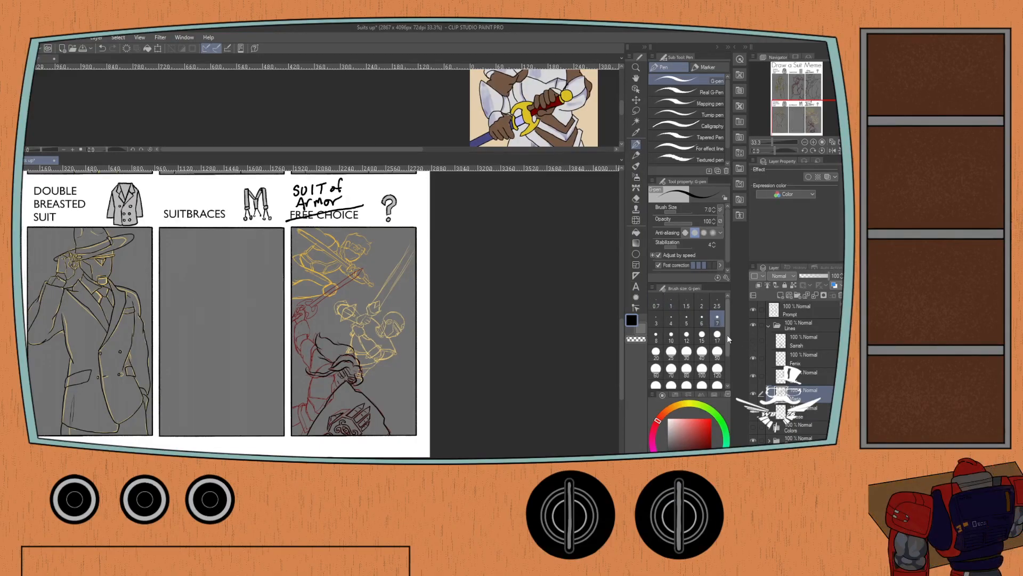
Sketch a tall segmented block with a low bench-like form extending from its base in the emptied Suitbraces panel.
scroll(213, 300, up, 1)
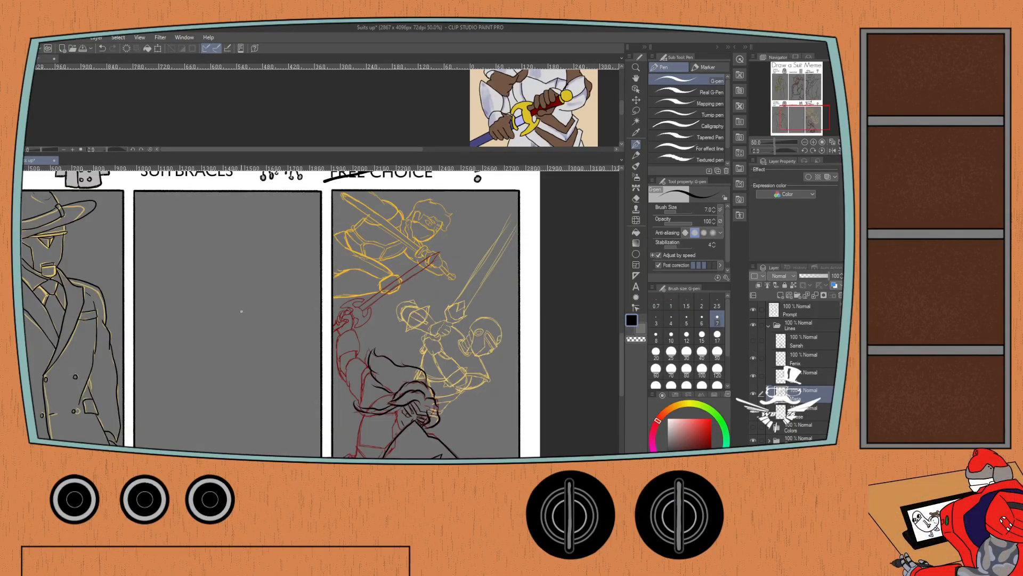
mouse_move(213, 320)
mouse_down()
mouse_move(275, 332)
mouse_move(256, 313)
mouse_move(285, 329)
mouse_up()
key(ctrl+z)
mouse_move(214, 328)
mouse_down()
mouse_move(244, 316)
mouse_move(265, 347)
mouse_up()
drag(220, 314, 208, 349)
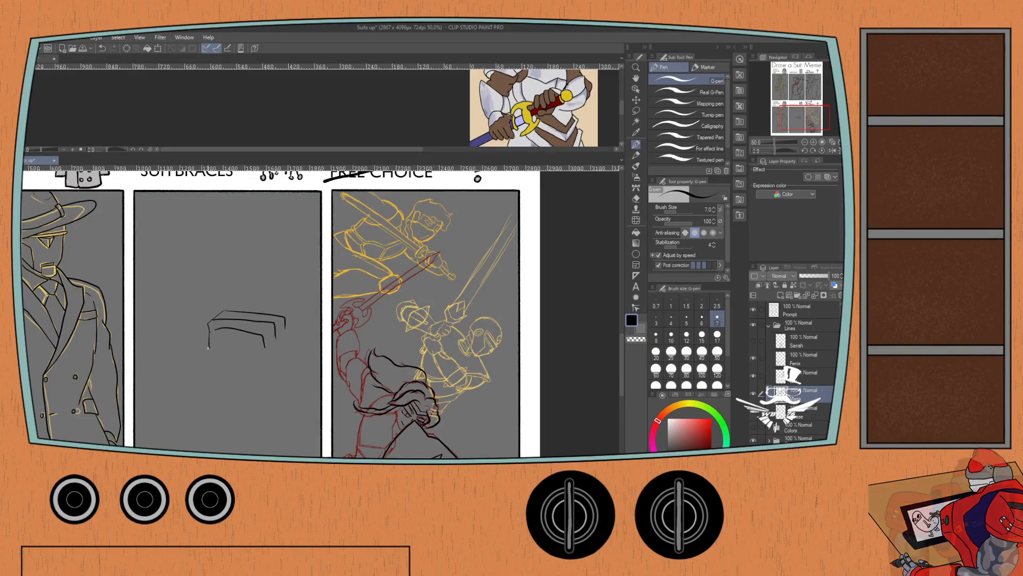
mouse_move(209, 348)
mouse_down()
mouse_move(178, 349)
mouse_move(184, 276)
mouse_move(208, 339)
mouse_move(208, 273)
mouse_move(195, 272)
mouse_move(208, 274)
mouse_up()
mouse_move(180, 331)
mouse_down()
mouse_move(206, 328)
mouse_move(203, 285)
mouse_move(235, 253)
mouse_move(242, 304)
mouse_move(230, 309)
mouse_move(241, 281)
mouse_move(197, 273)
mouse_up()
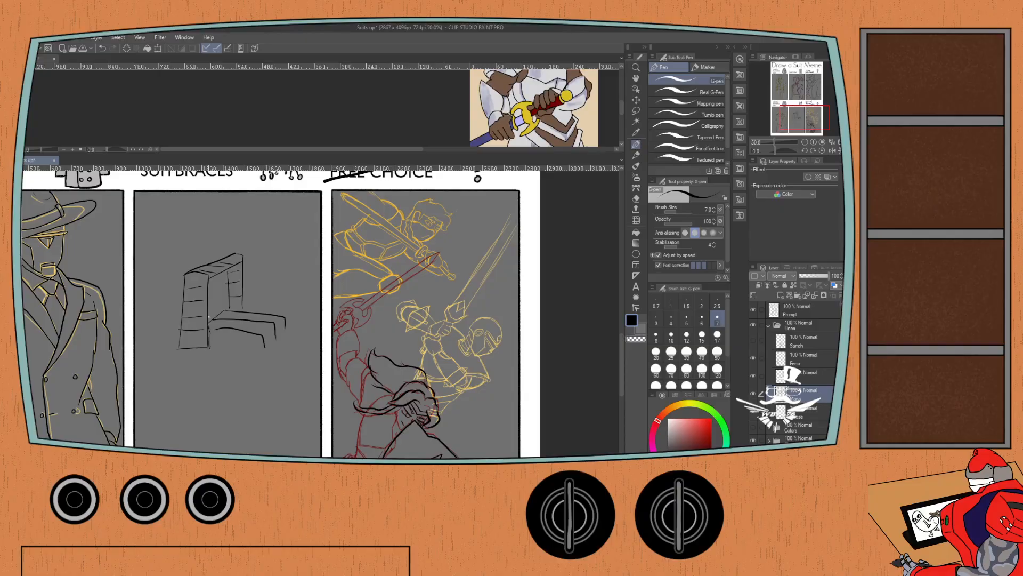
Lasso the low bench-like form, move it up and away from the block's front, and deselect it.
key(m)
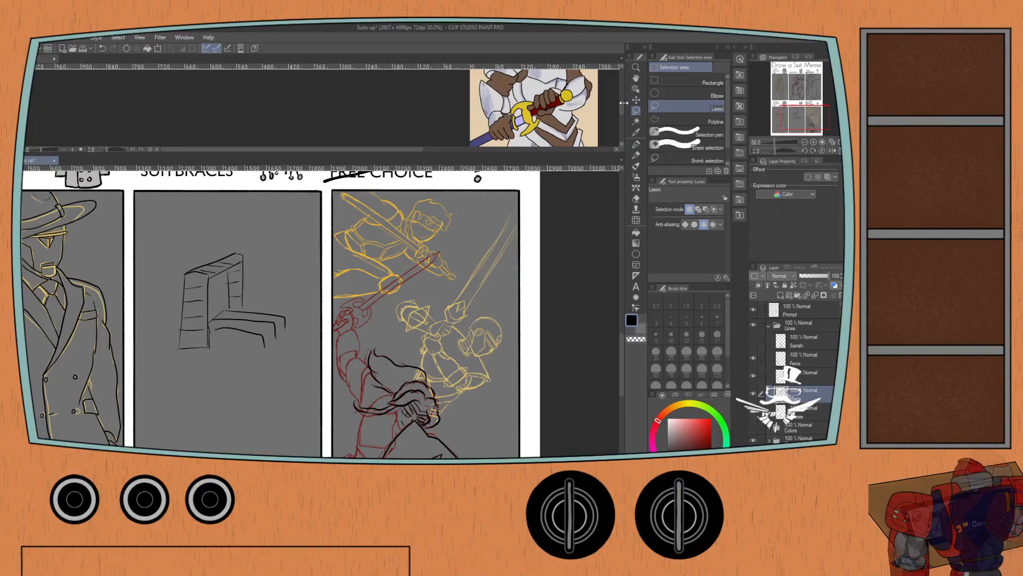
mouse_move(211, 316)
mouse_down()
mouse_move(244, 338)
mouse_move(294, 317)
mouse_move(230, 301)
mouse_move(213, 319)
mouse_move(241, 331)
mouse_move(249, 321)
mouse_up()
key(ctrl+t)
click(239, 353)
key(ctrl+d)
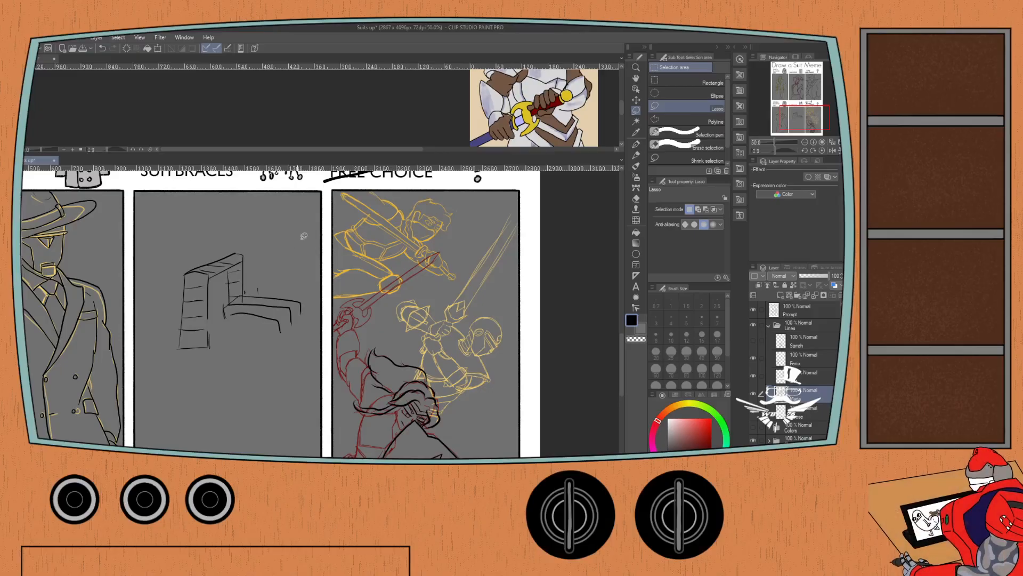
Sketch the tall block's inner side face with the G-pen, closing it down to the base.
key(p)
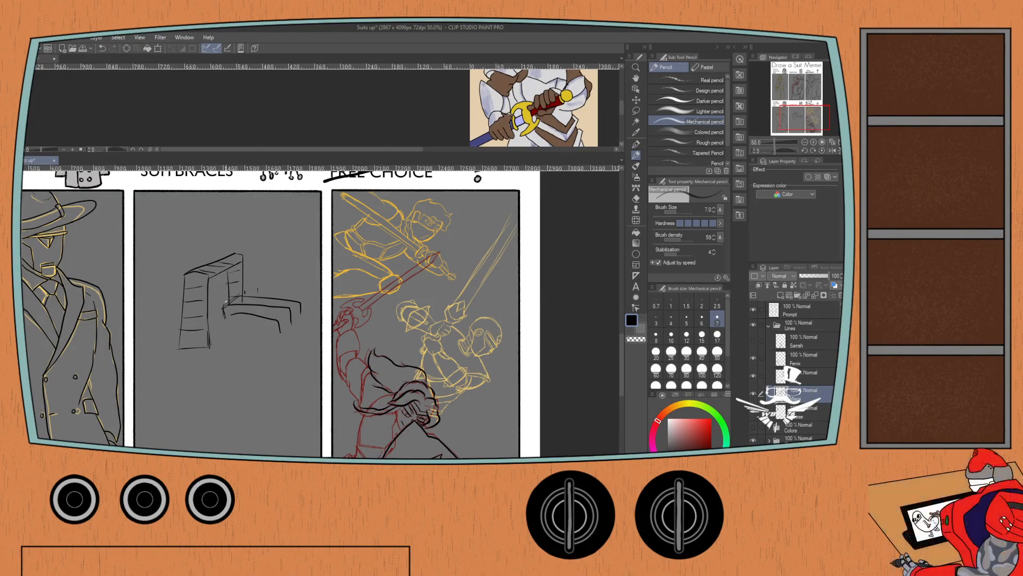
key(ctrl+z)
key(p)
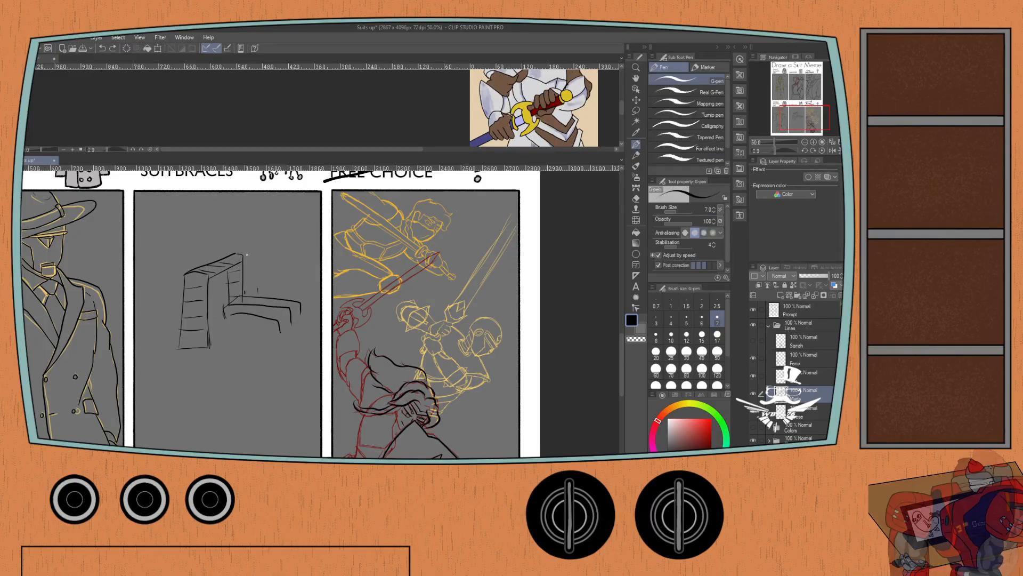
drag(224, 302, 215, 273)
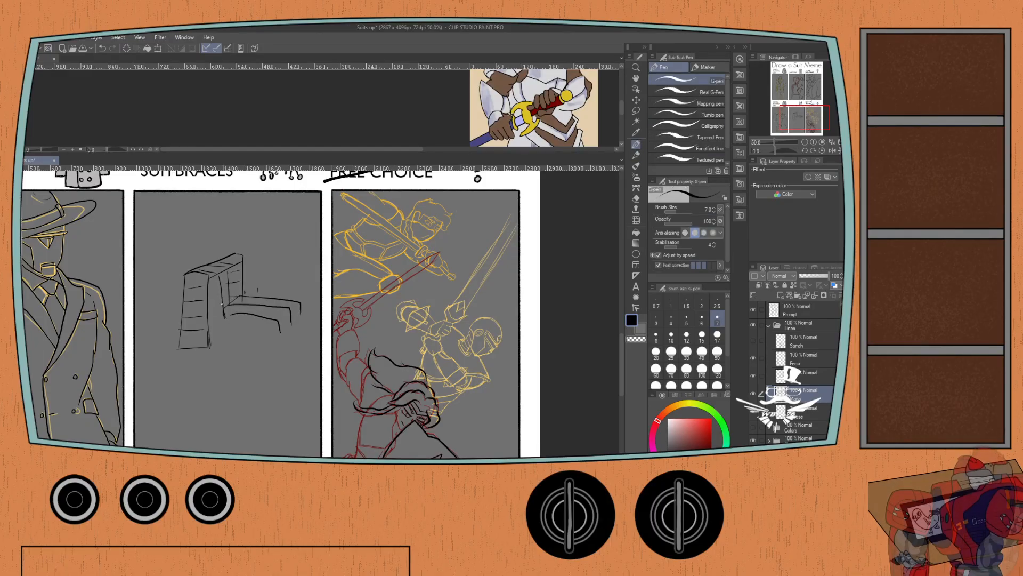
drag(226, 320, 209, 345)
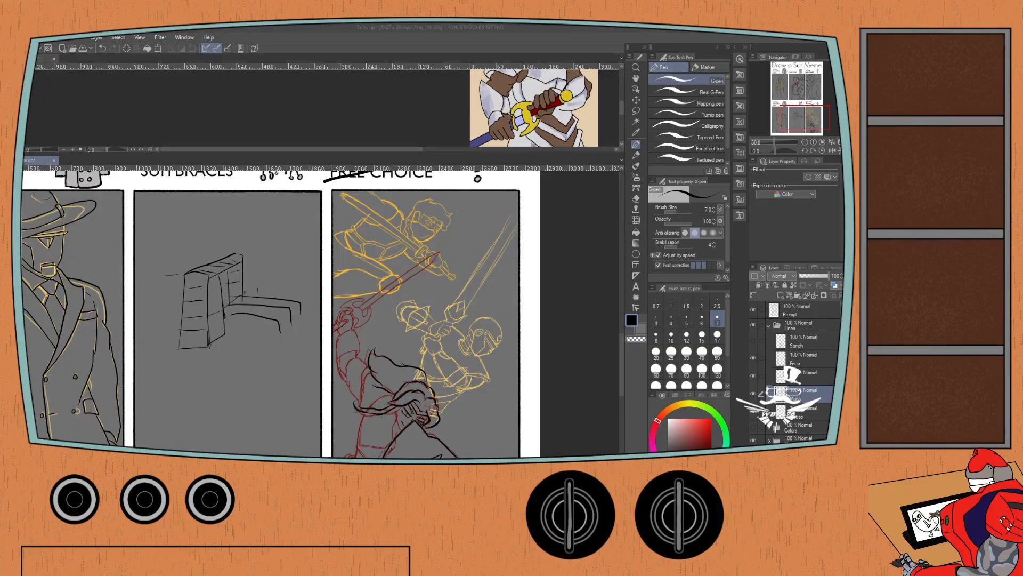
Sketch a front view beneath the block: a wide arch with a segmented top band and double-lined legs.
click(44, 160)
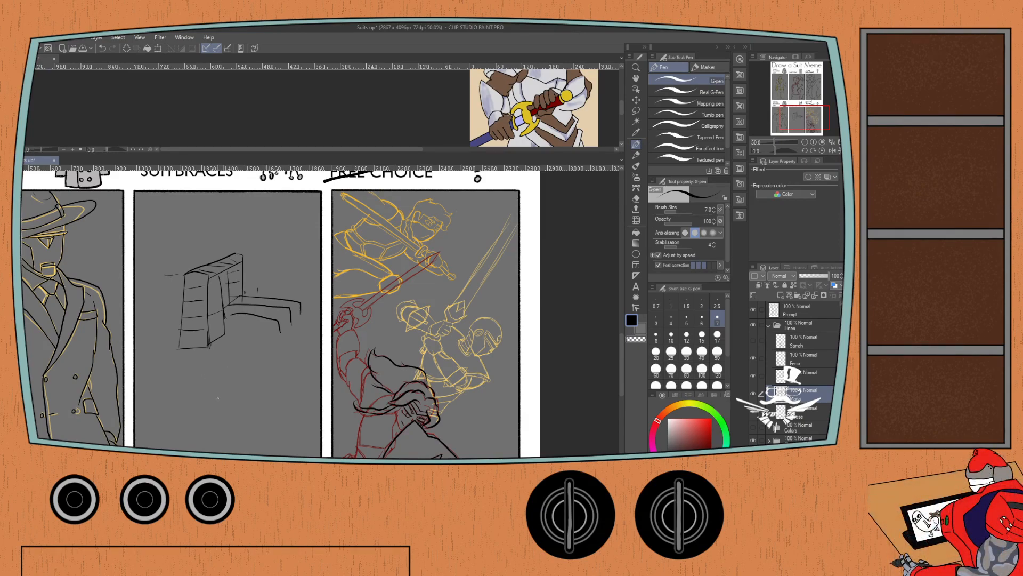
drag(229, 414, 226, 381)
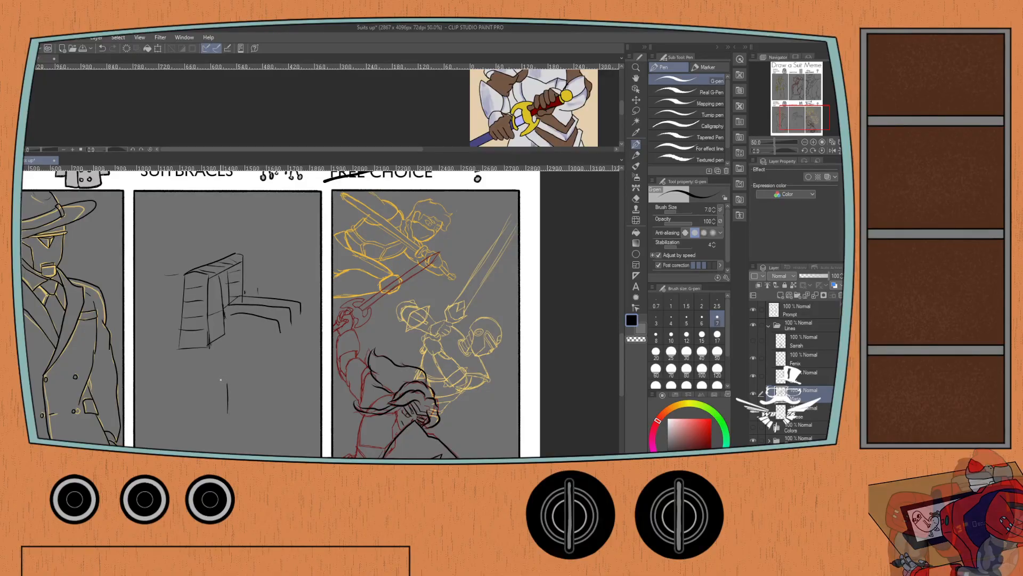
drag(227, 384, 147, 388)
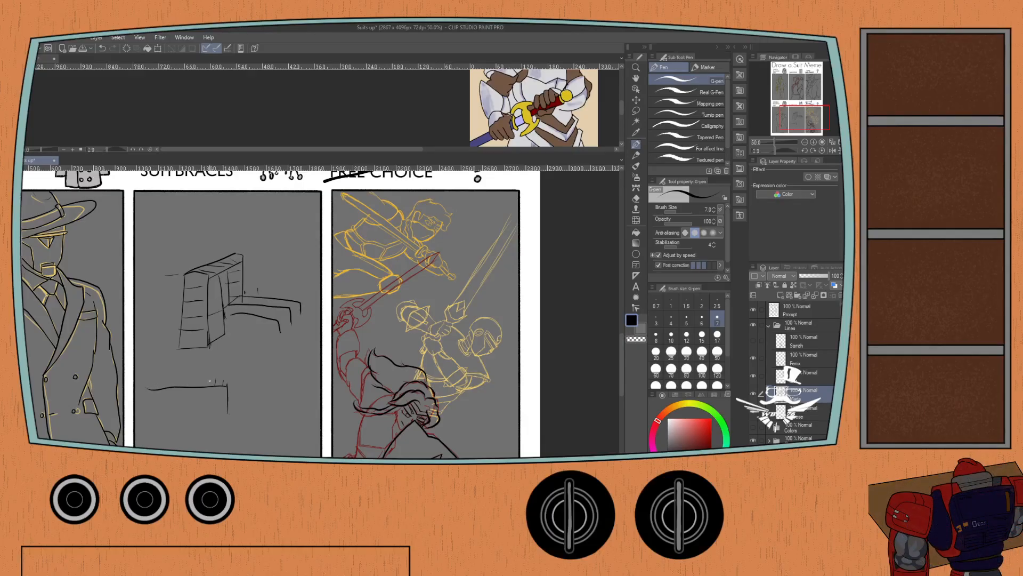
drag(210, 381, 210, 386)
drag(200, 379, 189, 386)
mouse_move(178, 379)
mouse_down()
mouse_move(152, 381)
mouse_move(224, 382)
mouse_up()
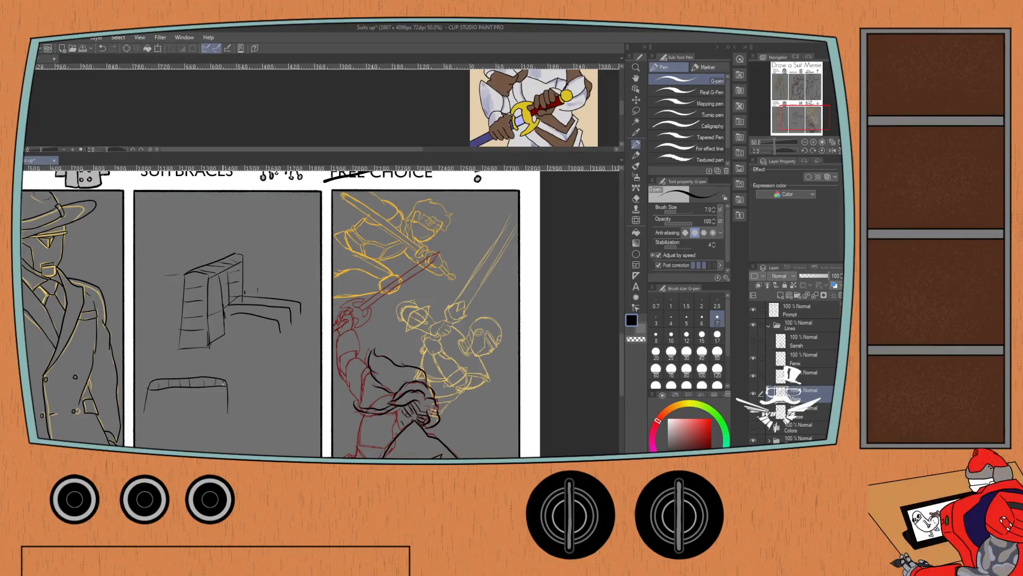
drag(153, 390, 151, 409)
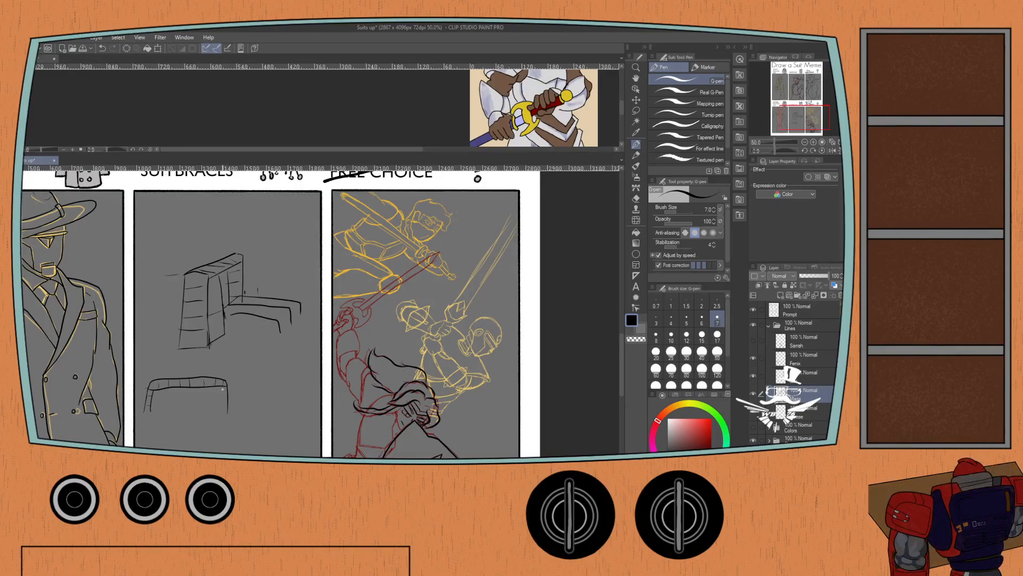
drag(218, 388, 217, 408)
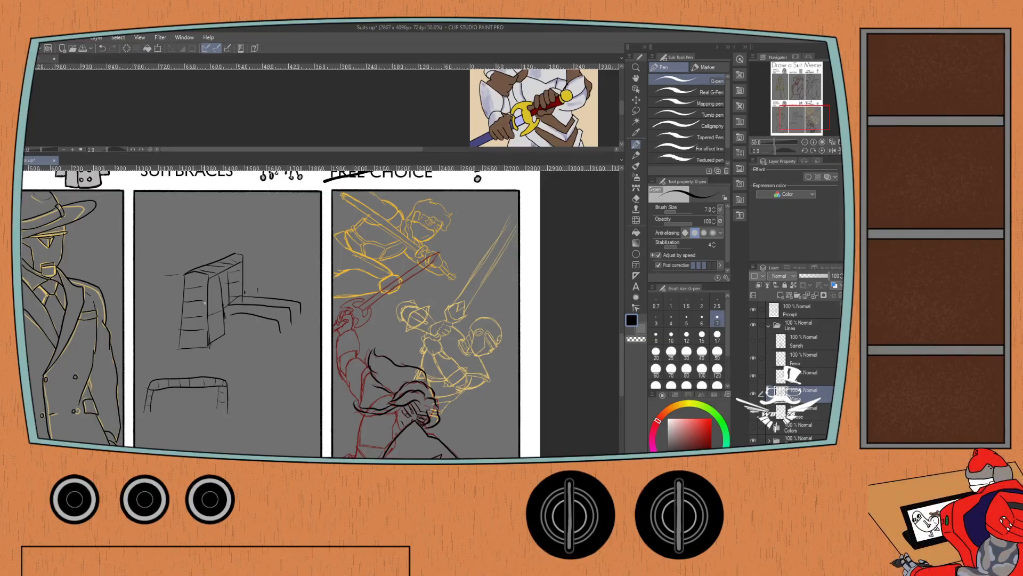
Add height guide lines and a handwritten note beside the tall block, plus loose curved strokes beneath the bench-like form.
drag(163, 351, 176, 350)
drag(171, 290, 166, 349)
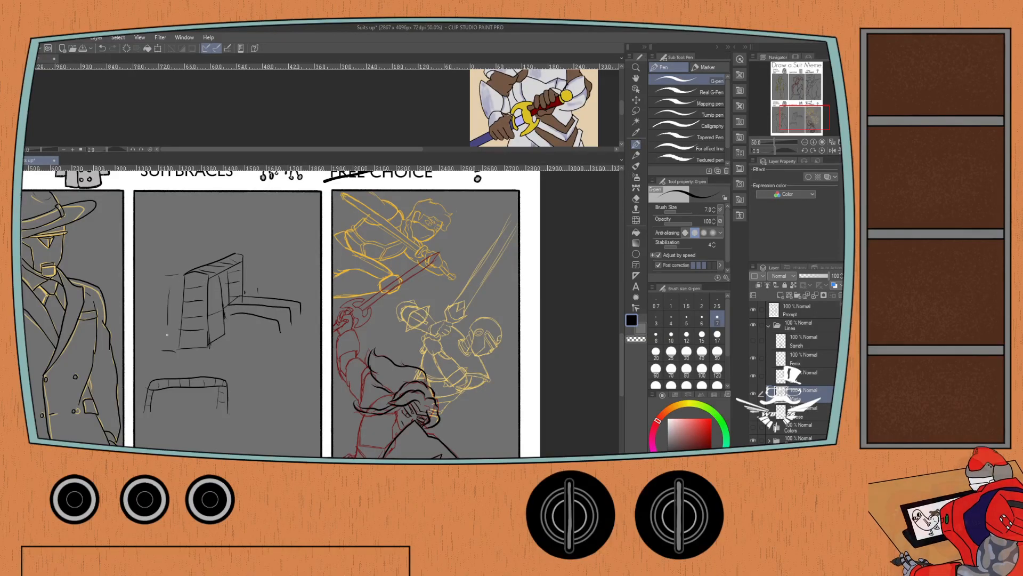
drag(156, 312, 161, 323)
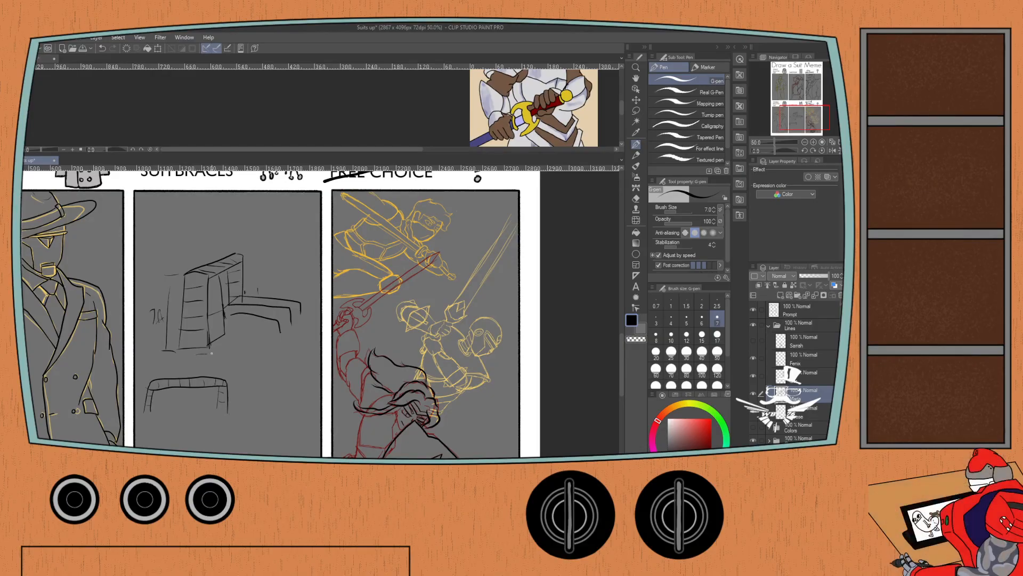
mouse_move(207, 353)
mouse_down()
mouse_move(241, 323)
mouse_move(274, 338)
mouse_up()
Sketch a row of small rounded shapes between two upright boxes along the bottom of the Suitbraces panel.
mouse_move(206, 423)
mouse_down()
mouse_move(203, 446)
mouse_move(232, 437)
mouse_move(226, 443)
mouse_up()
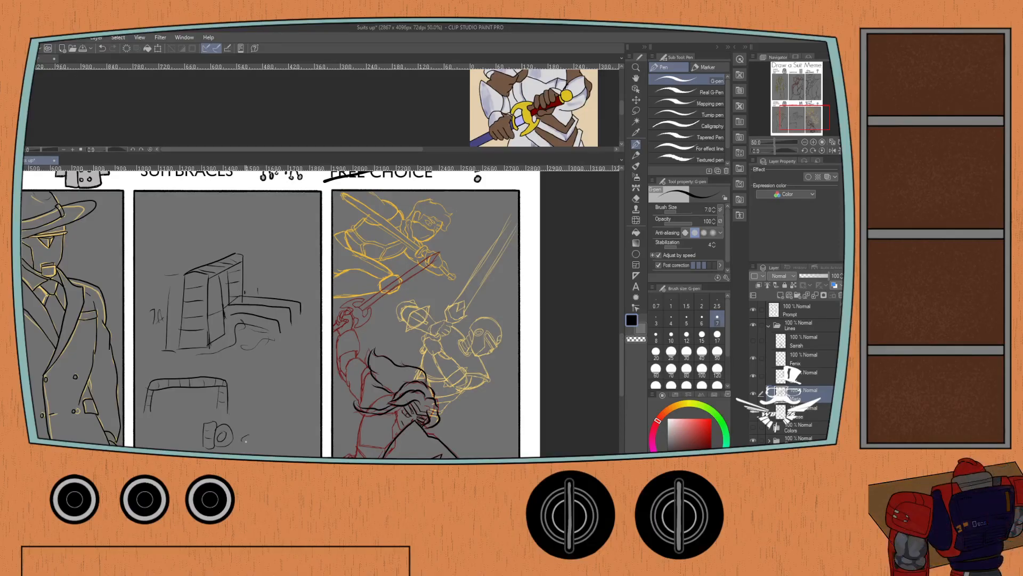
mouse_move(251, 430)
mouse_down()
mouse_move(279, 427)
mouse_move(292, 441)
mouse_move(314, 441)
mouse_up()
key(ctrl+z)
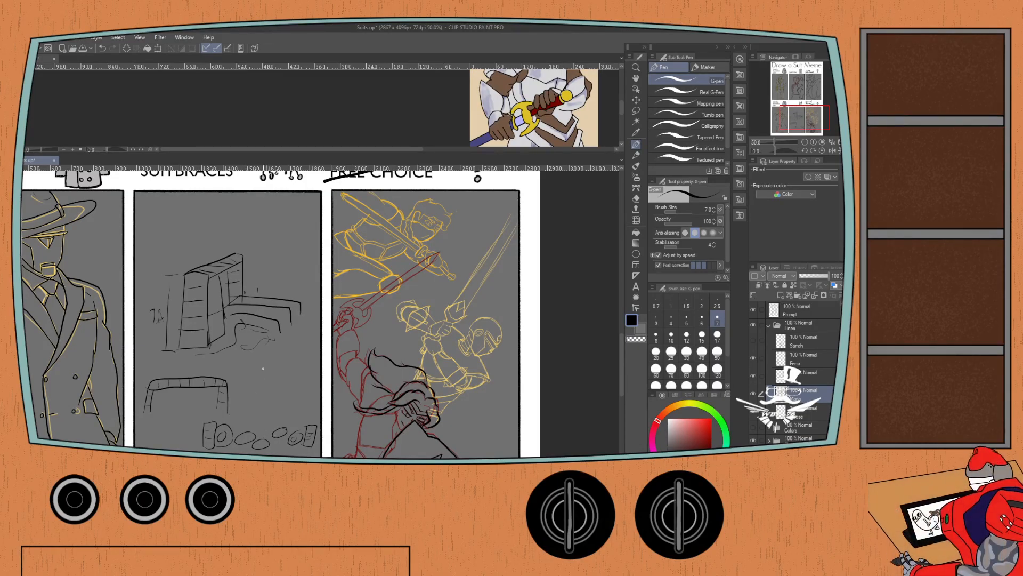
Sketch a tapering tower with splayed double-line legs and an inner upright beside the arch in the Suitbraces panel.
drag(272, 354, 241, 416)
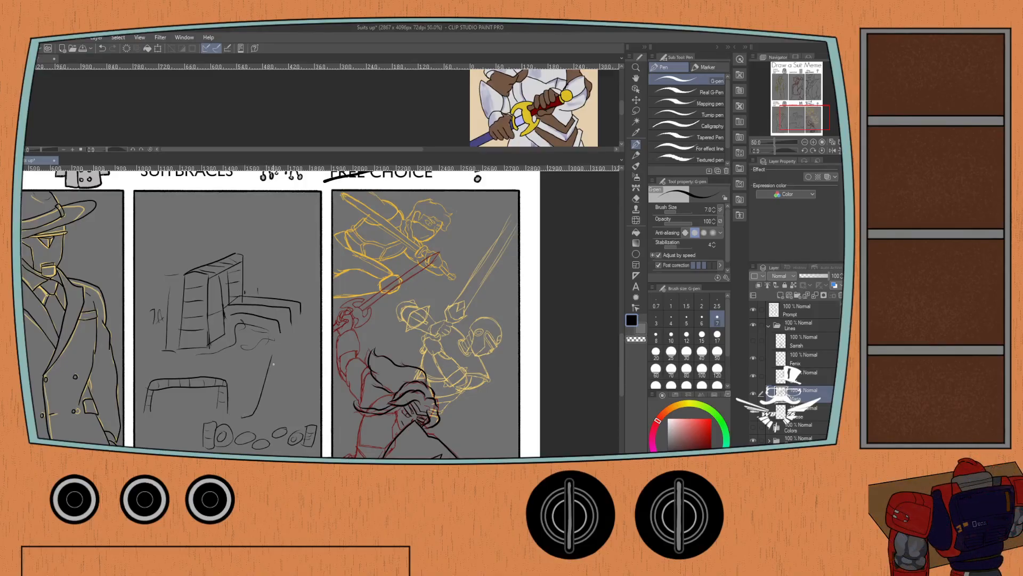
mouse_move(281, 356)
mouse_down()
mouse_move(261, 419)
mouse_move(244, 421)
mouse_up()
drag(286, 357, 304, 414)
drag(298, 376, 303, 404)
drag(300, 358, 314, 414)
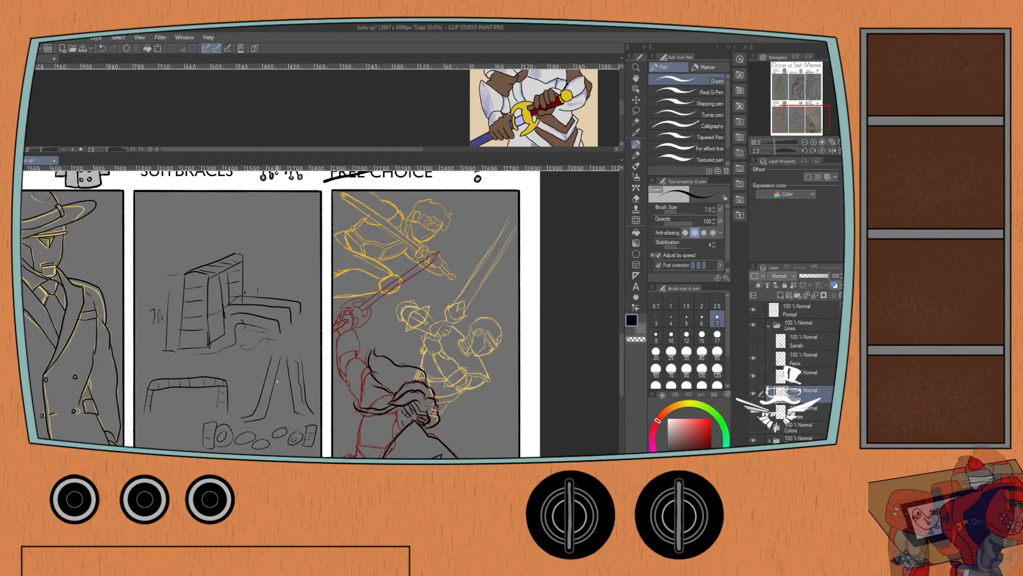
drag(281, 368, 277, 414)
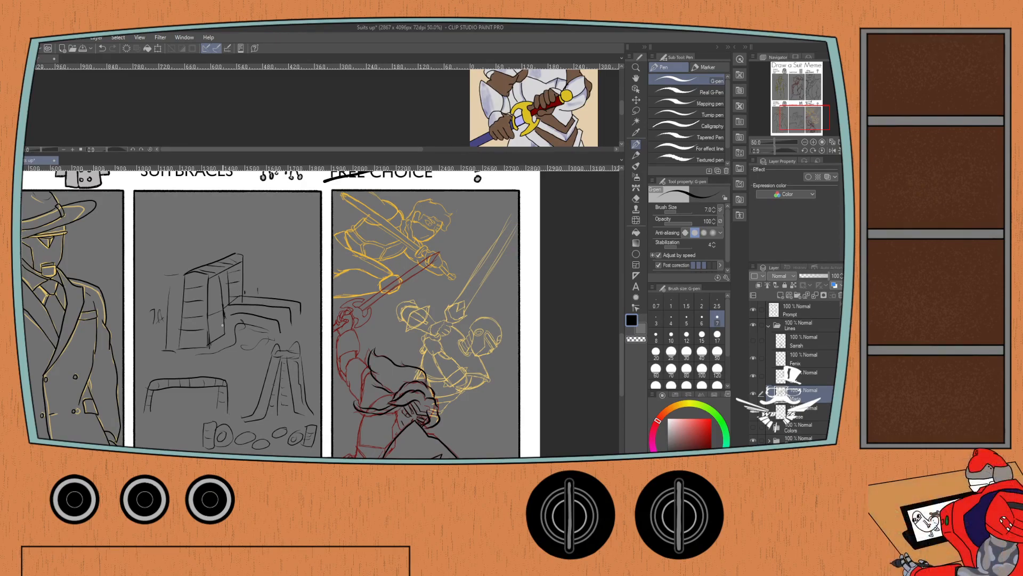
Erase all the structure sketches and notes in the Suitbraces panel with the Hard eraser.
key(e)
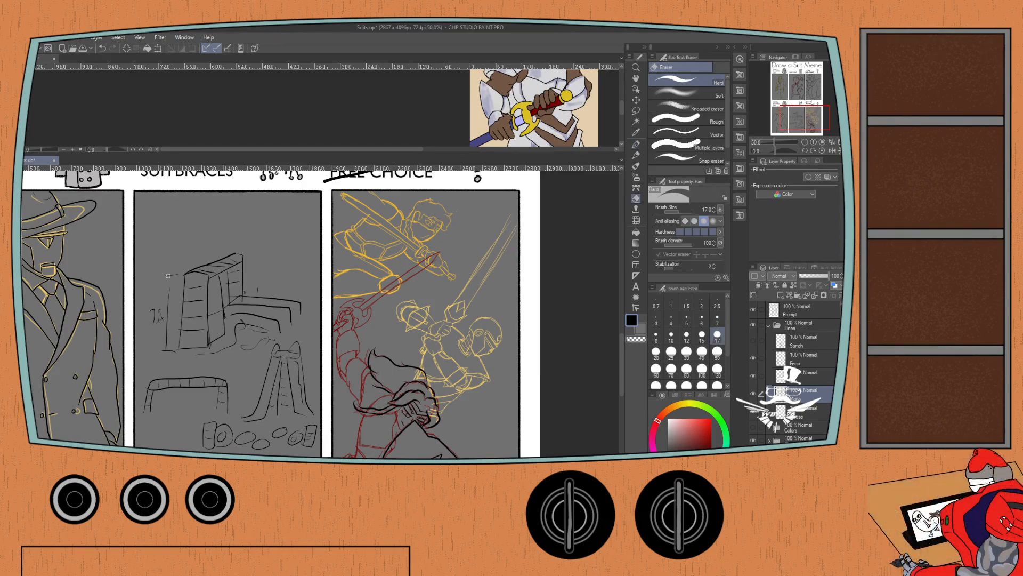
click(687, 351)
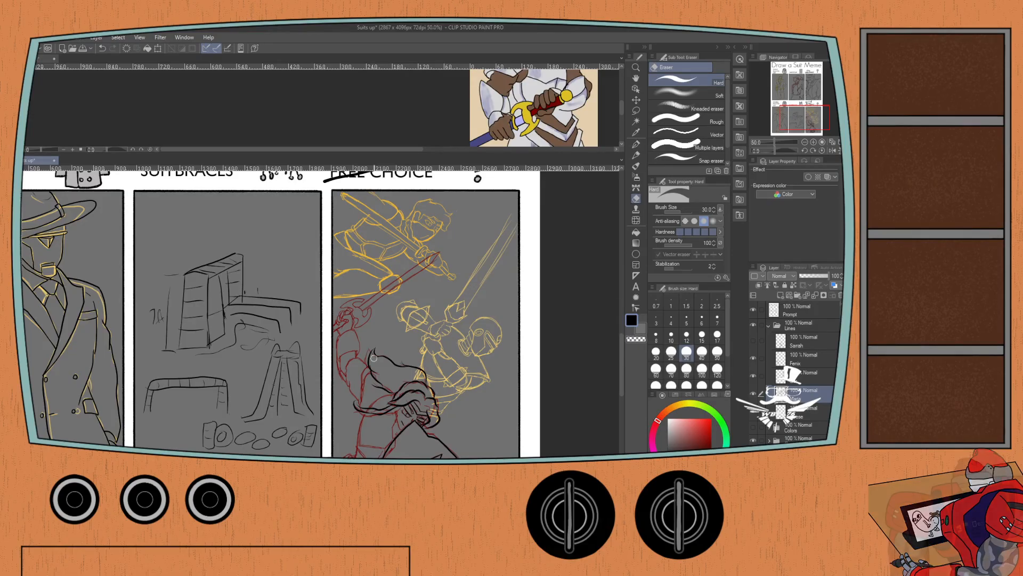
click(686, 369)
mouse_move(306, 357)
mouse_down()
mouse_move(313, 415)
mouse_move(294, 444)
mouse_move(296, 336)
mouse_move(263, 434)
mouse_move(249, 351)
mouse_move(215, 435)
mouse_up()
mouse_move(213, 389)
mouse_down()
mouse_move(201, 361)
mouse_move(183, 446)
mouse_move(155, 374)
mouse_move(149, 417)
mouse_move(152, 299)
mouse_move(163, 355)
mouse_move(178, 332)
mouse_move(186, 262)
mouse_move(213, 364)
mouse_move(229, 334)
mouse_move(236, 257)
mouse_move(260, 356)
mouse_move(284, 285)
mouse_move(290, 327)
mouse_up()
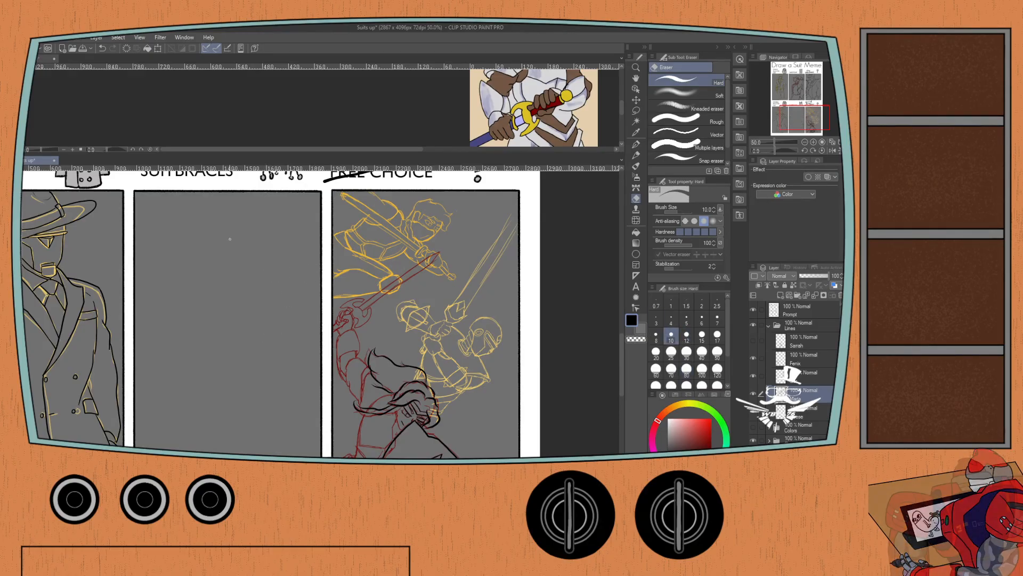
Sketch a tall rocket outline with the G-pen in the Suitbraces panel: a rounded tip and two long flaring sides.
key(p)
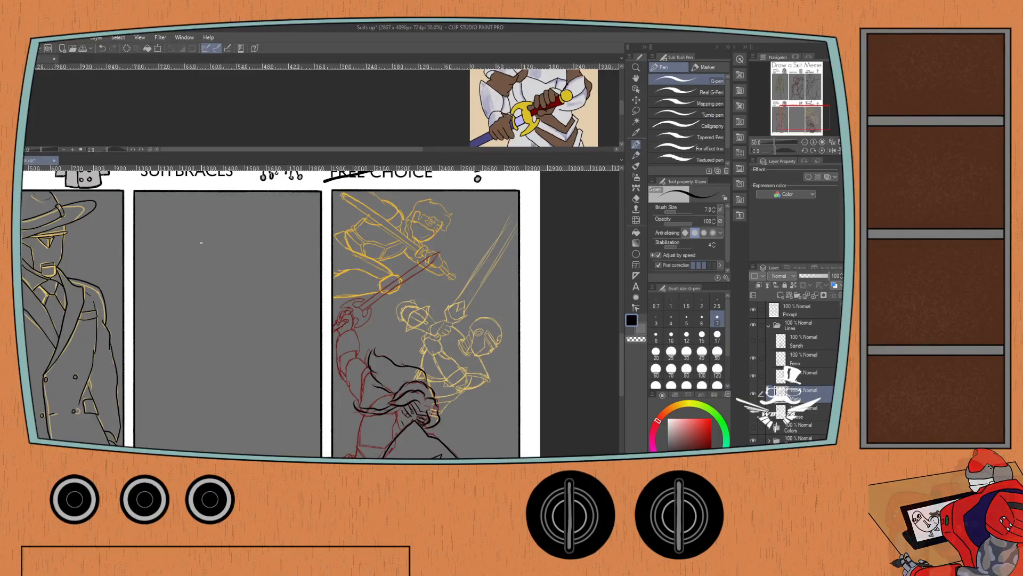
drag(195, 255, 200, 216)
scroll(200, 216, down, 1)
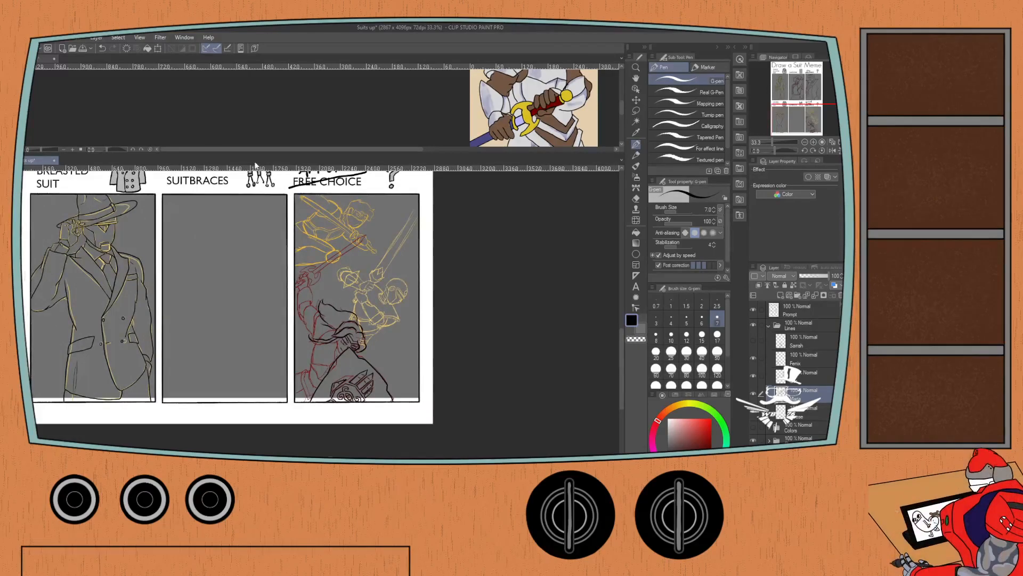
mouse_move(213, 204)
mouse_down()
mouse_move(203, 218)
mouse_move(225, 216)
mouse_move(221, 203)
mouse_move(226, 214)
mouse_move(191, 251)
mouse_move(179, 335)
mouse_up()
key(ctrl+z)
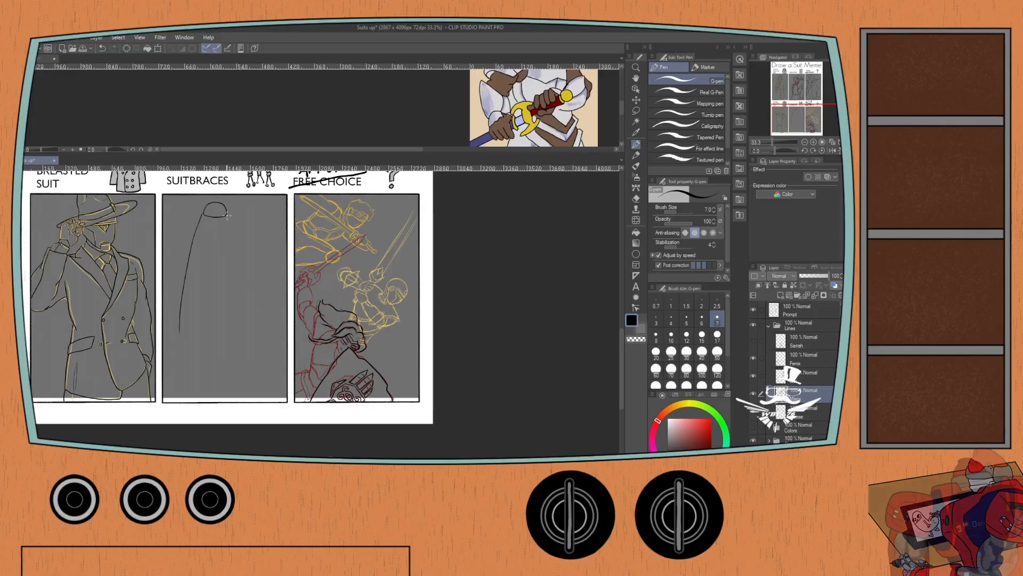
drag(227, 214, 230, 335)
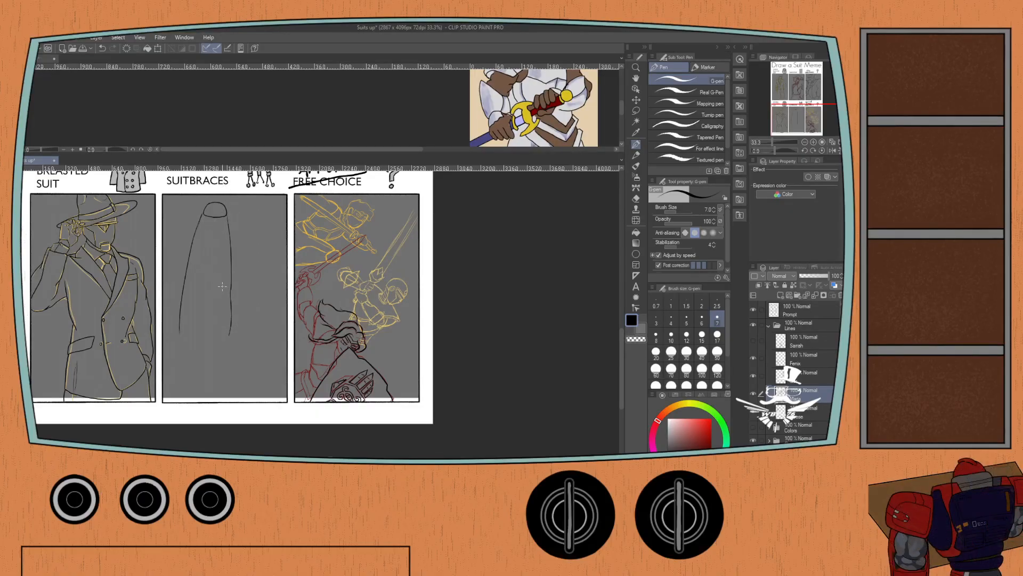
Add two oval platforms inside the rocket and fill its three sections with vertical bars.
mouse_move(230, 283)
mouse_down()
mouse_move(185, 289)
mouse_move(224, 284)
mouse_up()
mouse_move(224, 243)
mouse_down()
mouse_move(192, 247)
mouse_move(223, 251)
mouse_move(216, 244)
mouse_up()
mouse_move(190, 291)
mouse_down()
mouse_move(187, 328)
mouse_move(216, 326)
mouse_up()
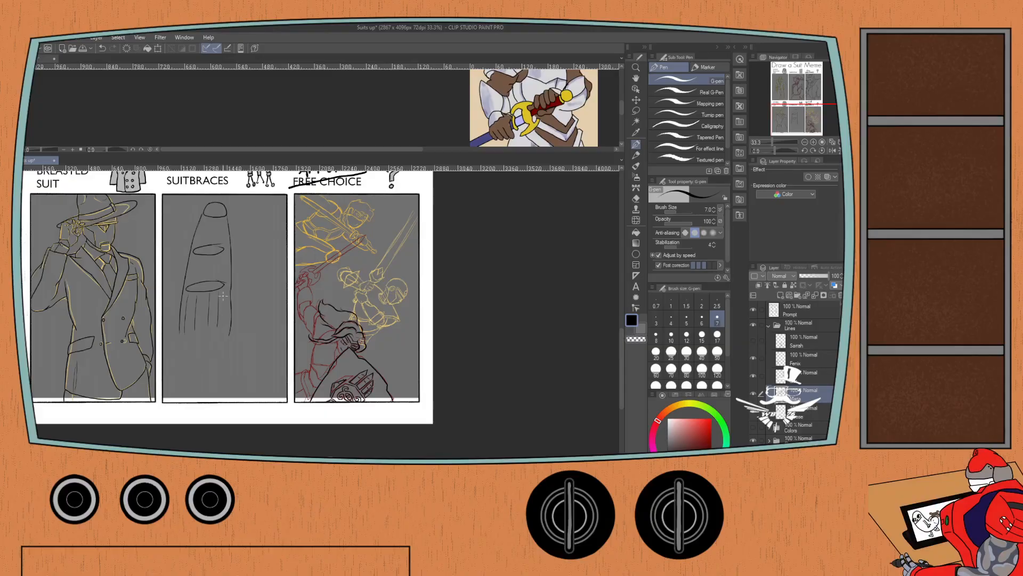
drag(224, 291, 226, 323)
mouse_move(225, 249)
mouse_down()
mouse_move(208, 279)
mouse_move(199, 279)
mouse_up()
drag(204, 219, 202, 240)
mouse_move(213, 218)
mouse_down()
mouse_move(209, 240)
mouse_move(217, 240)
mouse_up()
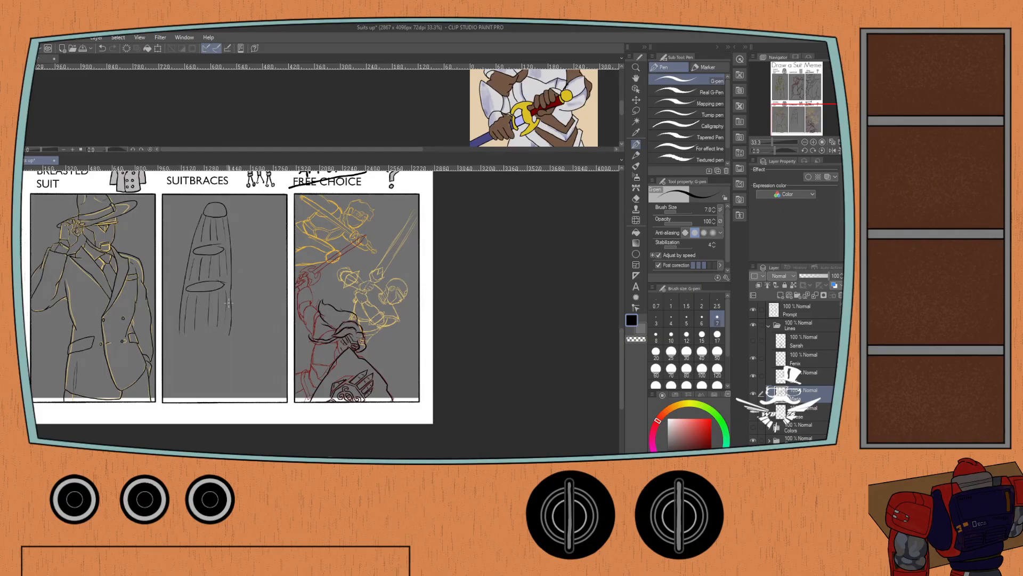
Sketch curved fins flaring out from both sides of the rocket's base and add another bar between them.
drag(230, 292, 252, 339)
drag(233, 319, 248, 347)
drag(177, 293, 166, 336)
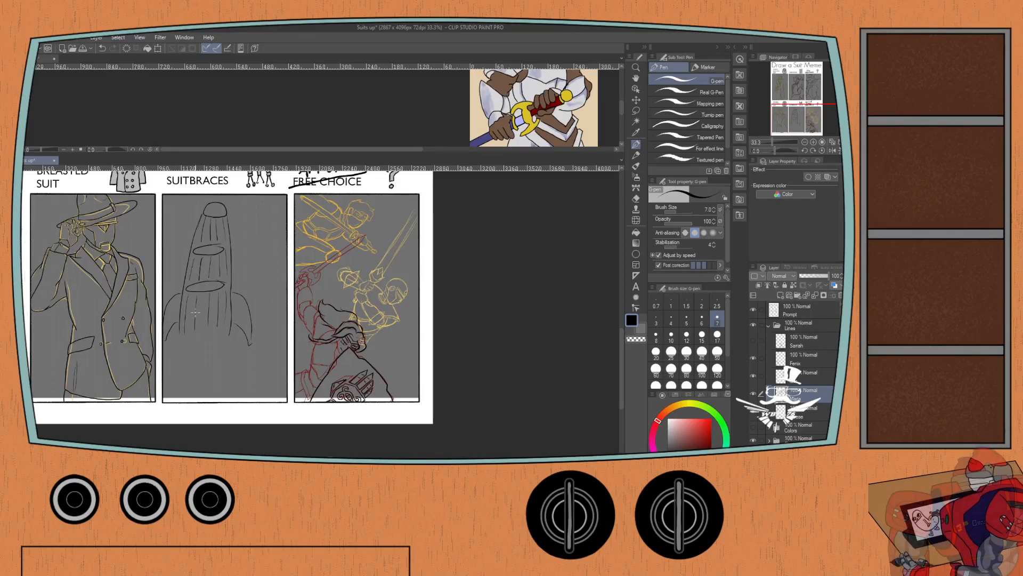
drag(201, 298, 202, 335)
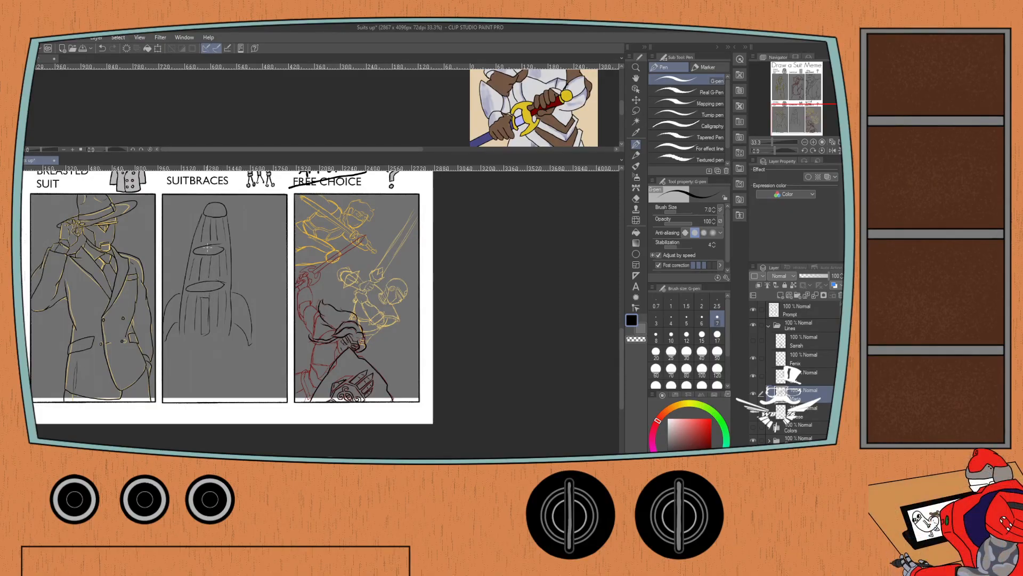
Draw a small opening in the upper platform and dense ladder-like vertical lines running down through the rocket's lower sections.
mouse_move(209, 249)
mouse_down()
mouse_move(210, 278)
mouse_move(212, 263)
mouse_up()
drag(206, 272, 187, 335)
drag(195, 295, 194, 334)
drag(211, 282, 214, 335)
drag(201, 284, 195, 343)
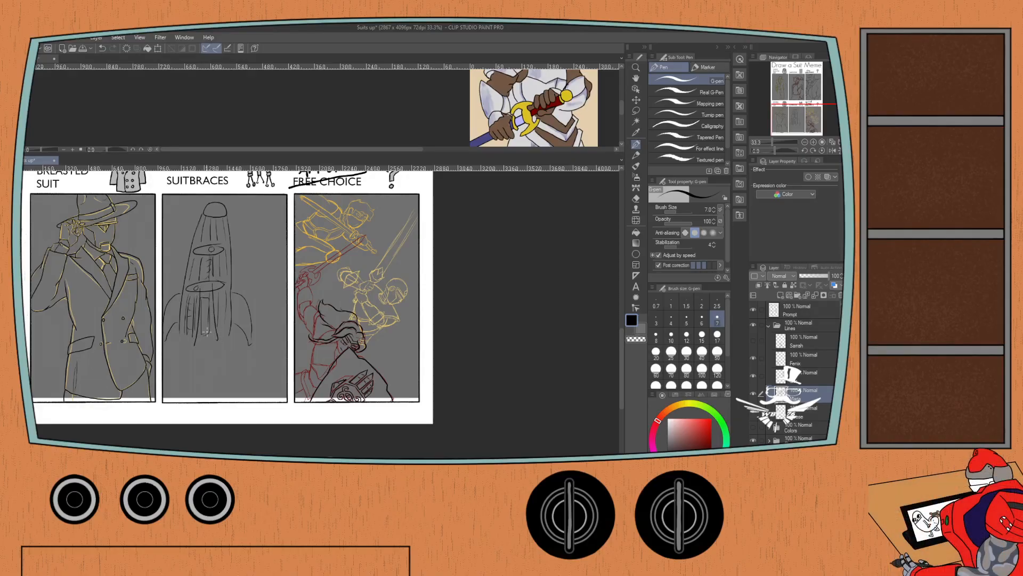
drag(207, 291, 212, 338)
drag(201, 289, 195, 348)
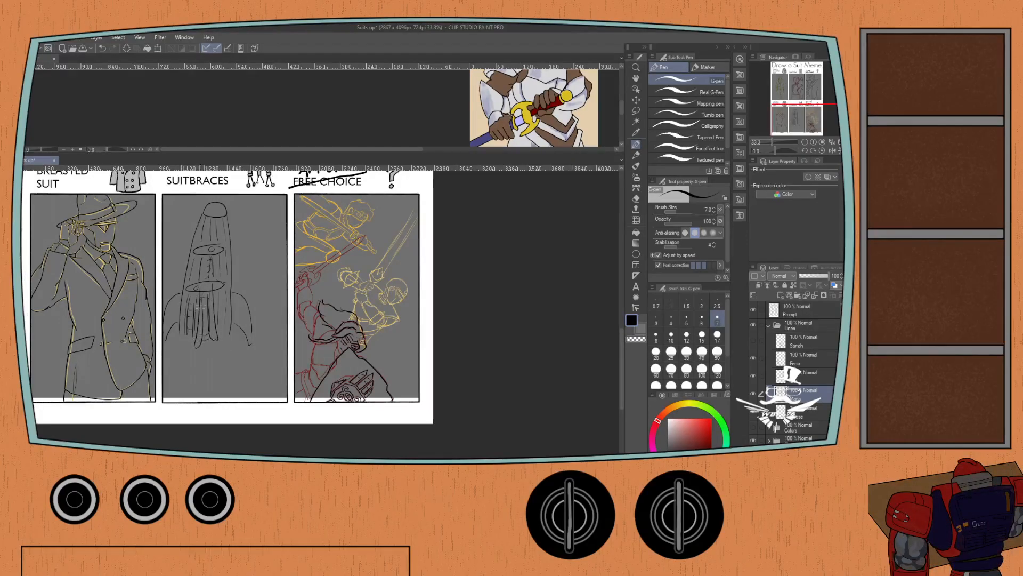
drag(214, 287, 198, 293)
Erase the whole rocket sketch from the Suitbraces panel with the Hard eraser at size 80.
key(e)
click(686, 369)
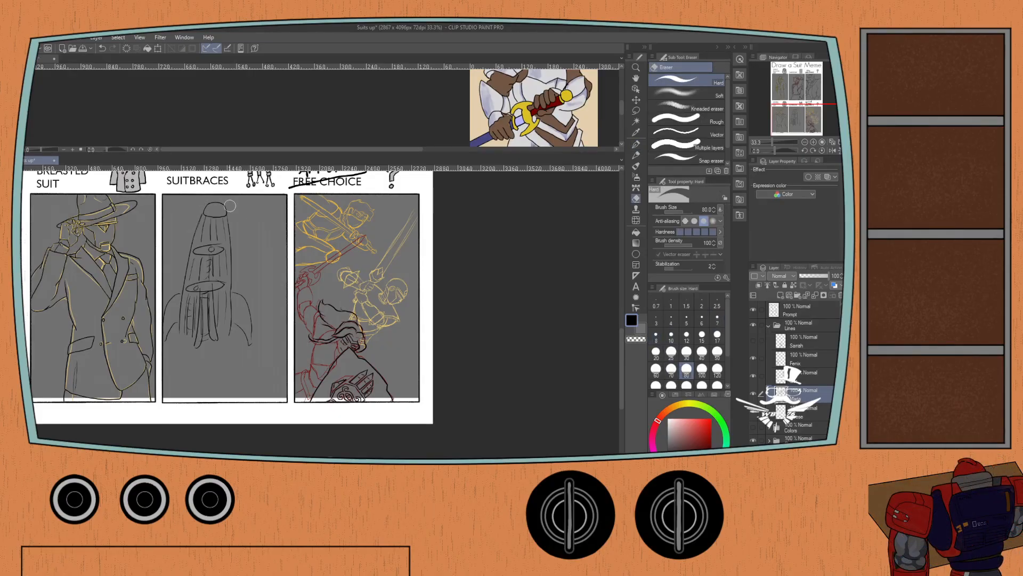
mouse_move(231, 206)
mouse_down()
mouse_move(233, 248)
mouse_move(194, 213)
mouse_move(253, 344)
mouse_move(250, 297)
mouse_move(211, 232)
mouse_move(213, 369)
mouse_move(223, 308)
mouse_move(198, 234)
mouse_move(190, 335)
mouse_move(182, 361)
mouse_move(173, 287)
mouse_move(161, 366)
mouse_move(163, 304)
mouse_up()
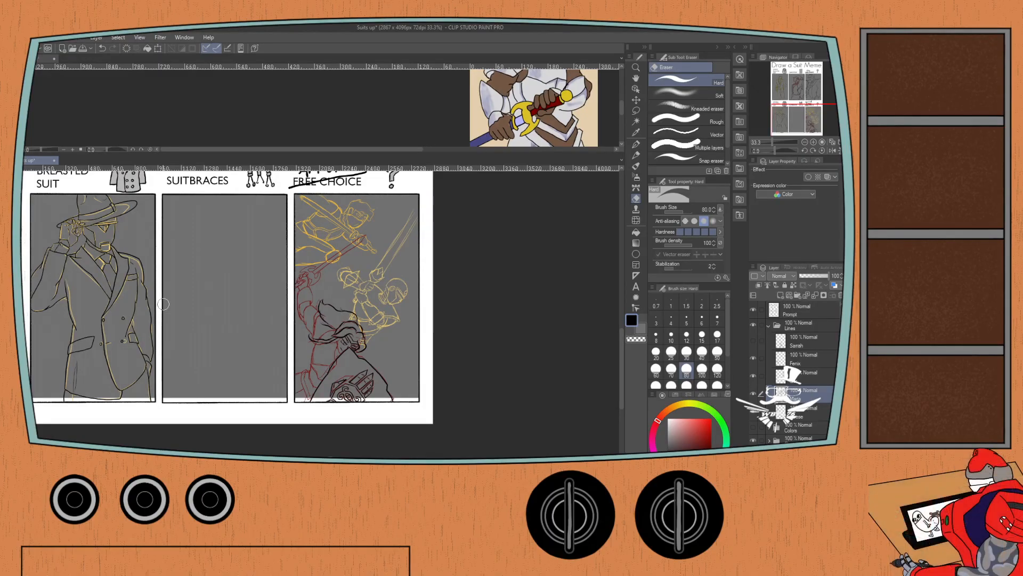
Set the Hard eraser's brush size to 12 and focus on the knight in the Suit of Armor panel.
key(p)
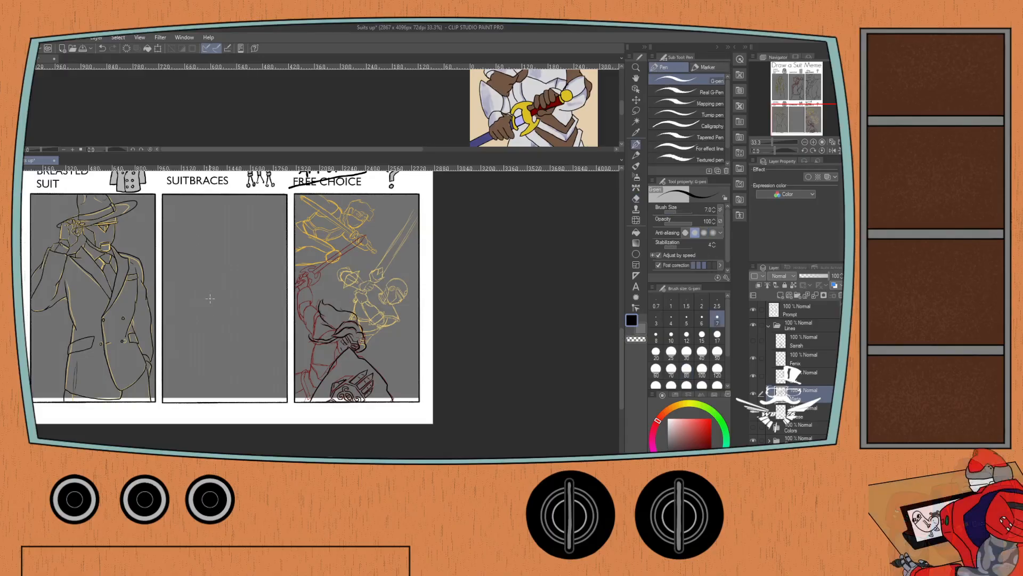
key(e)
click(687, 334)
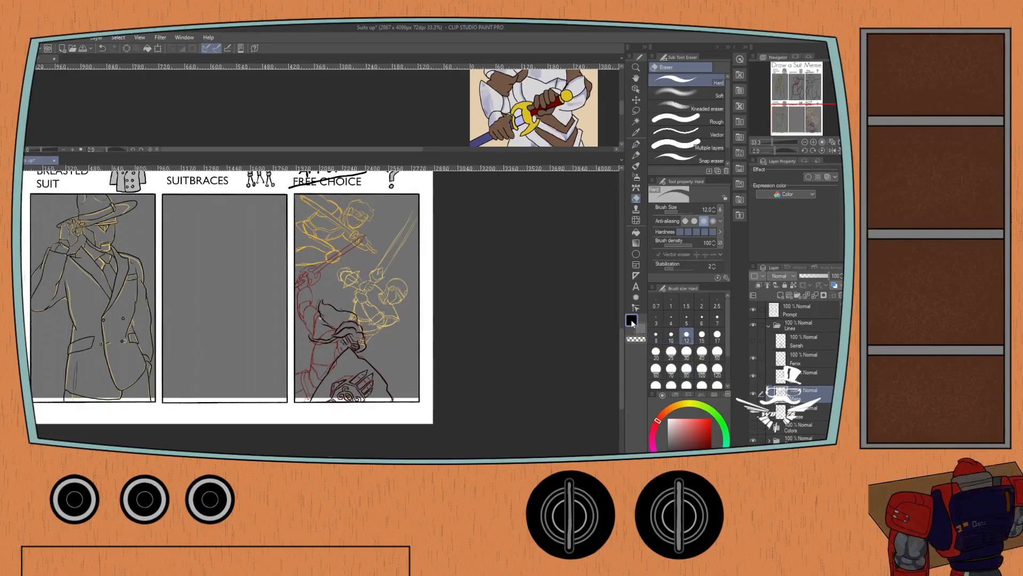
scroll(240, 282, up, 2)
scroll(312, 329, down, 1)
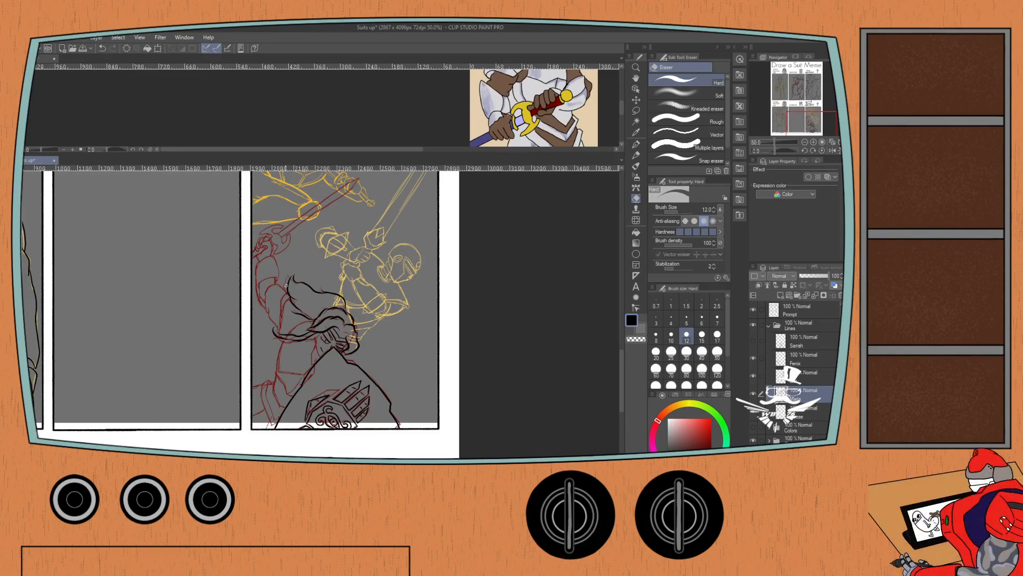
scroll(315, 306, up, 1)
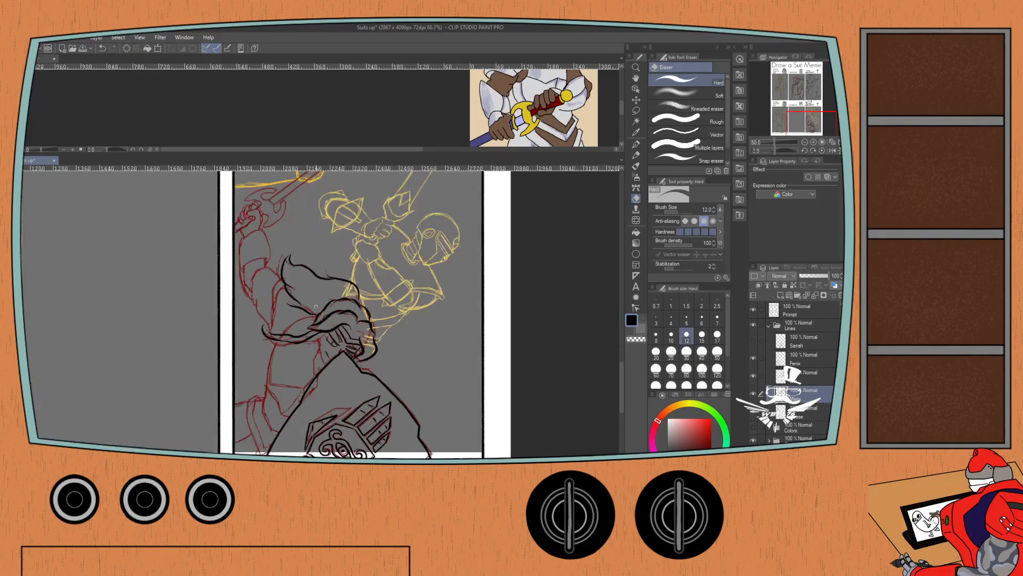
scroll(316, 306, up, 1)
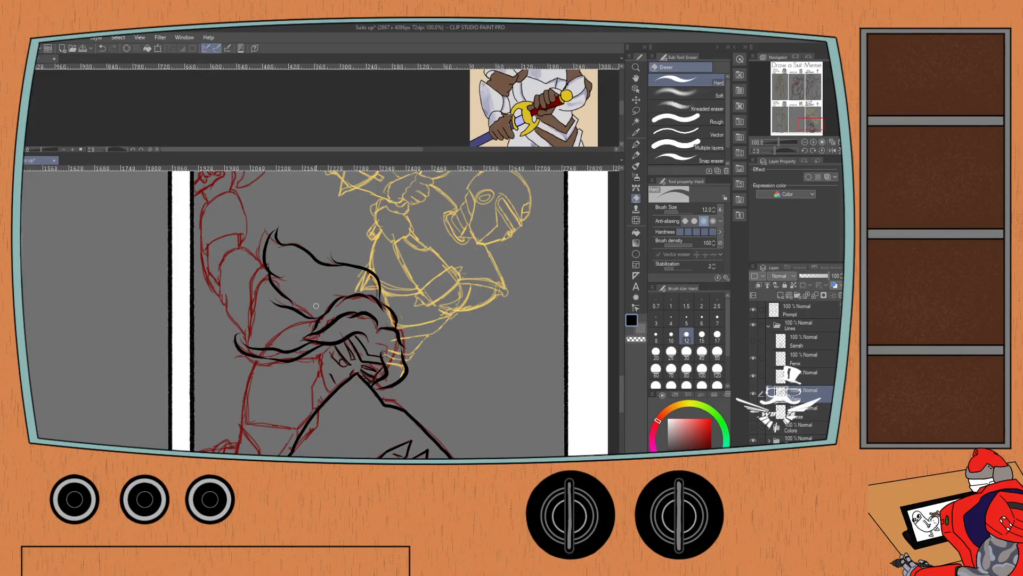
Add a layer for the playground rocket photo and hide the Prompt layer covering it.
key(c)
key(ctrl+shift+n)
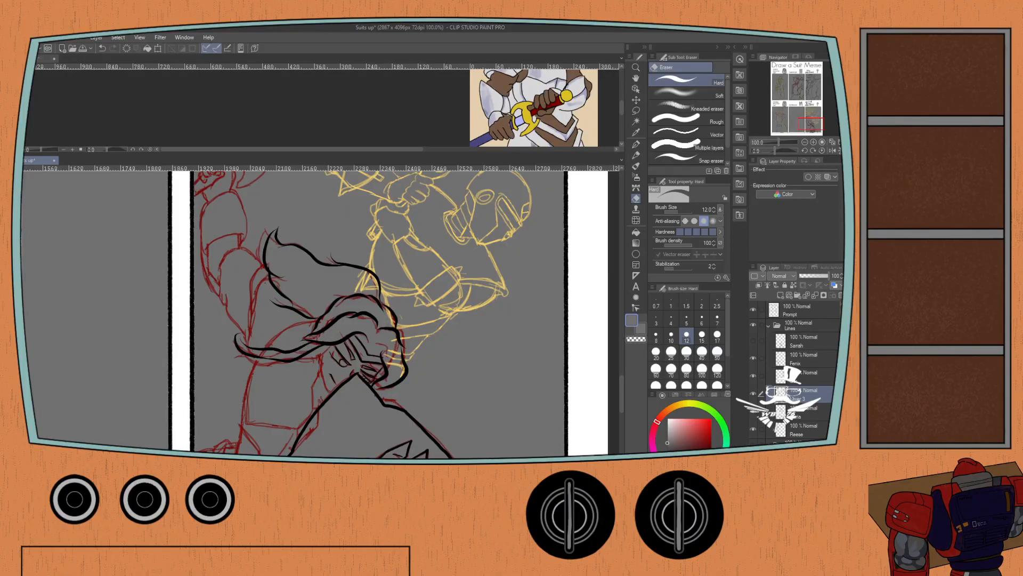
scroll(113, 262, down, 3)
drag(87, 257, 276, 356)
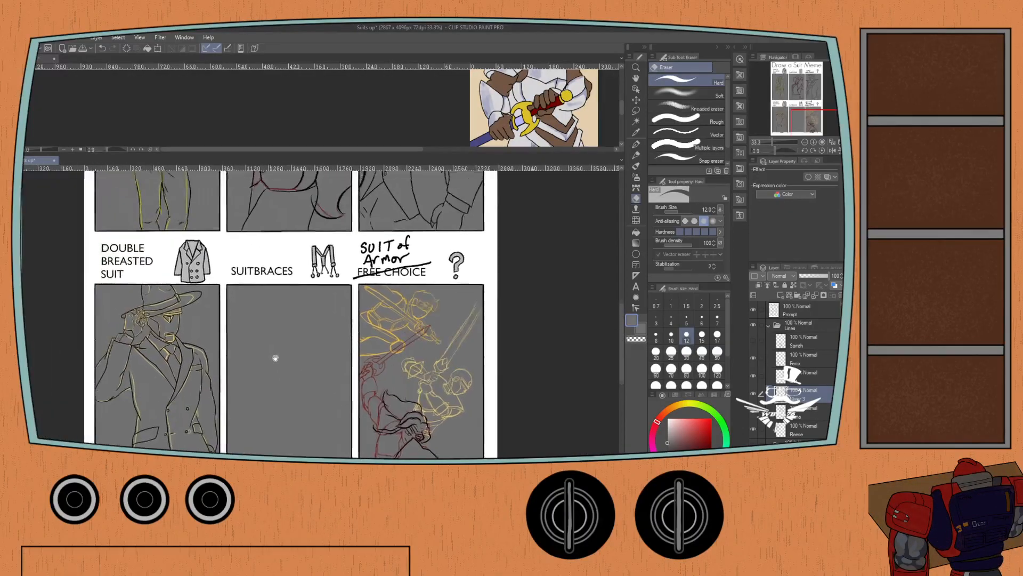
drag(161, 246, 214, 352)
drag(182, 263, 199, 391)
mouse_move(189, 313)
mouse_down()
mouse_move(187, 382)
mouse_move(166, 351)
mouse_up()
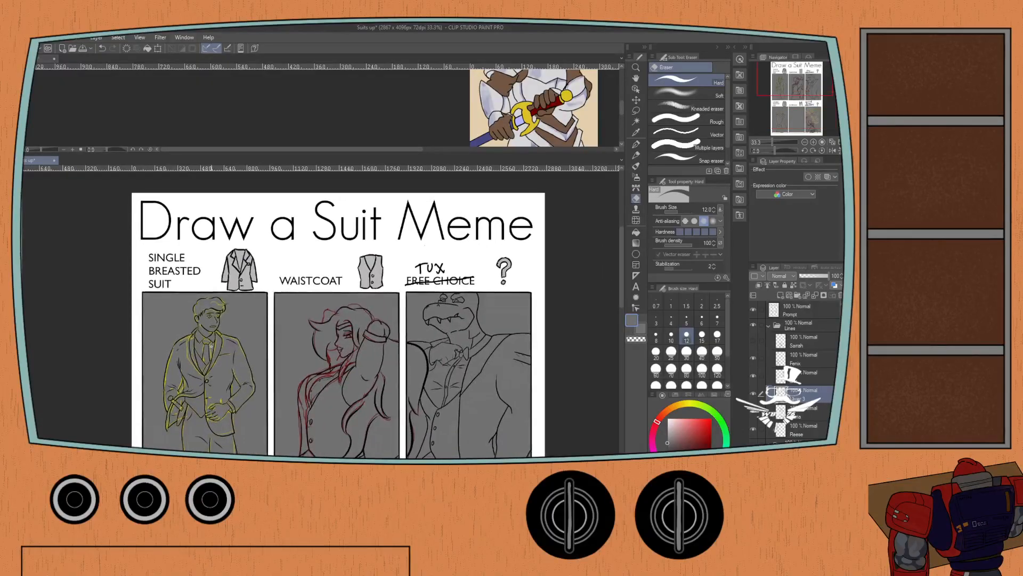
click(752, 309)
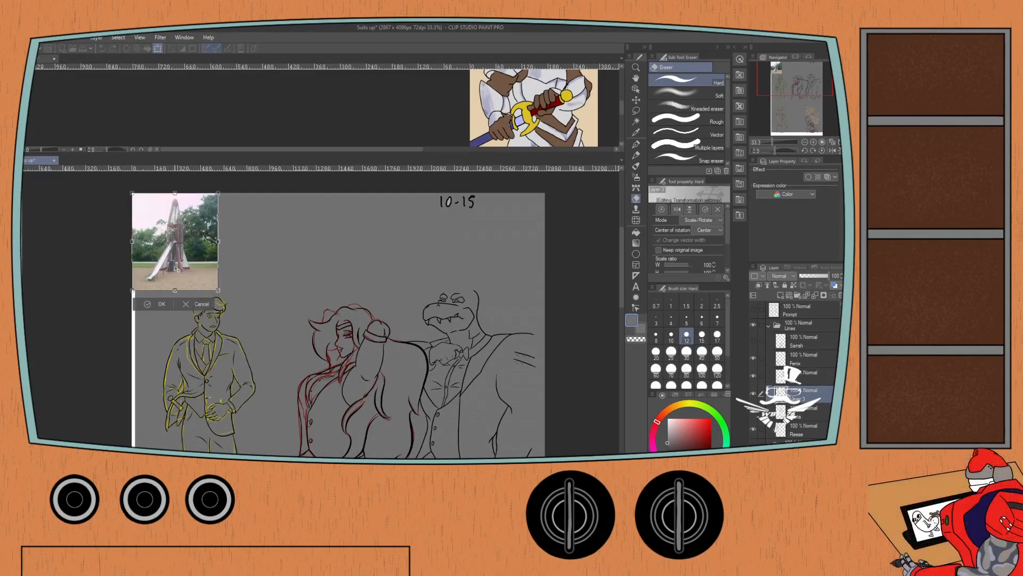
Enlarge the playground rocket photo to a scale ratio of 392 so it covers most of the canvas width.
key(ctrl+t)
drag(317, 364, 438, 486)
drag(148, 325, 154, 374)
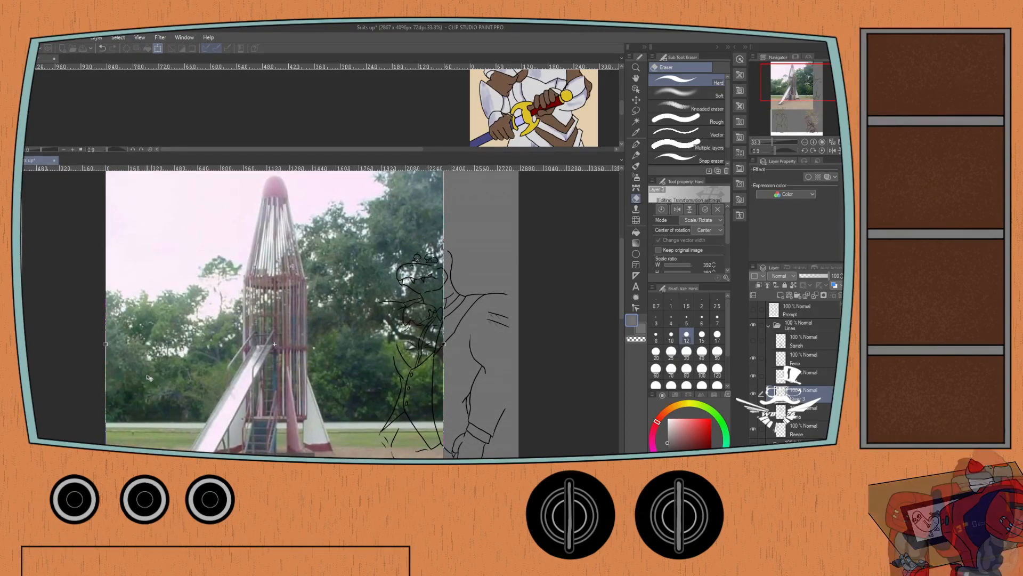
Examine the playground rocket photo, covering its barred tower, slide, stairs and base fins.
scroll(179, 383, up, 1)
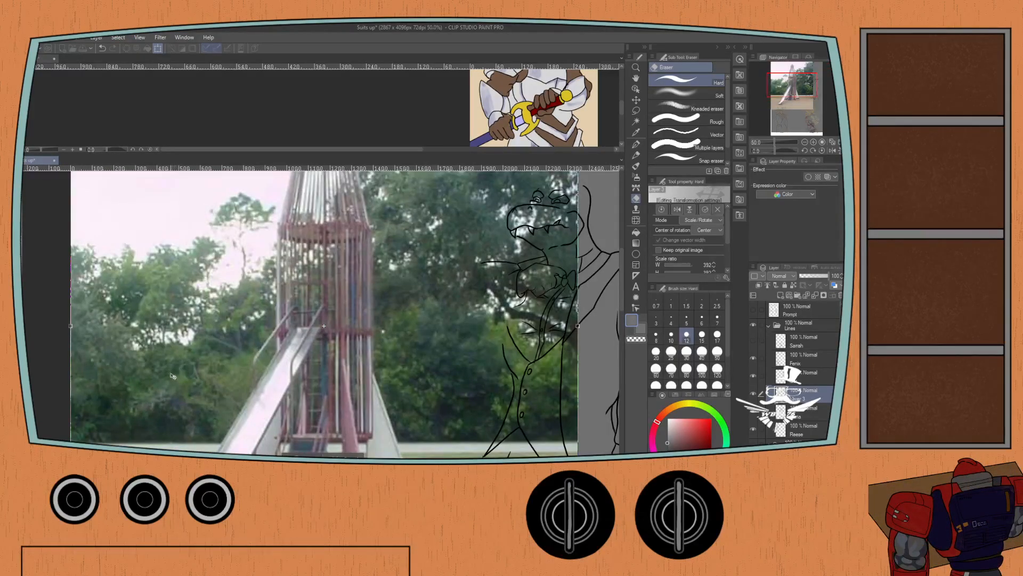
scroll(174, 385, down, 1)
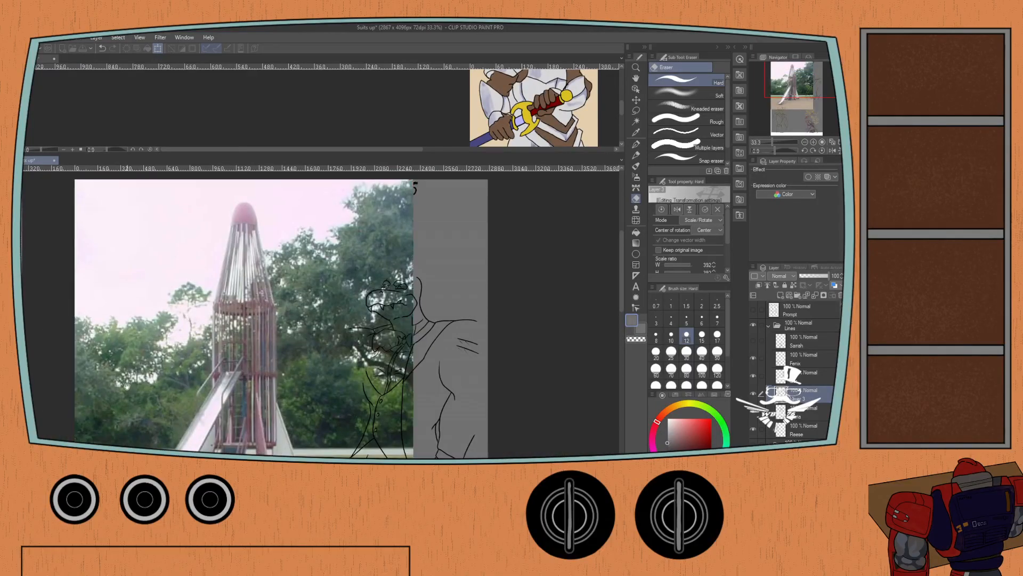
drag(128, 388, 142, 350)
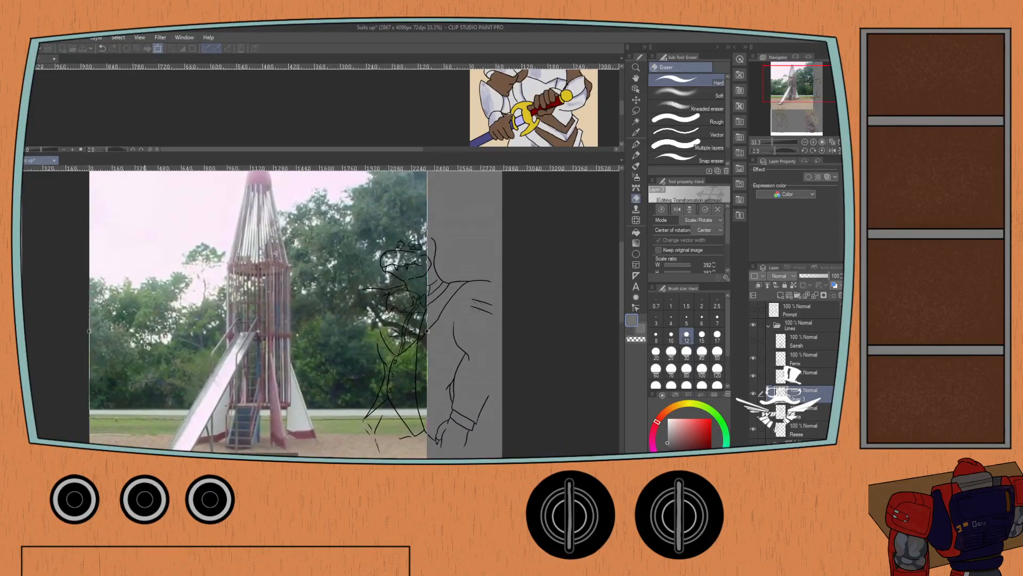
scroll(143, 349, down, 1)
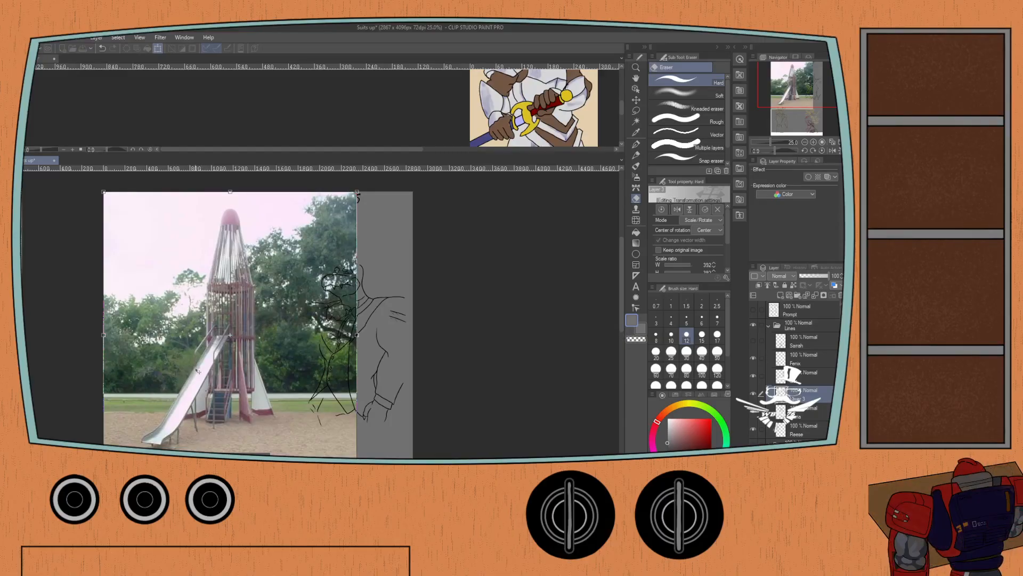
scroll(201, 379, up, 1)
scroll(202, 379, up, 1)
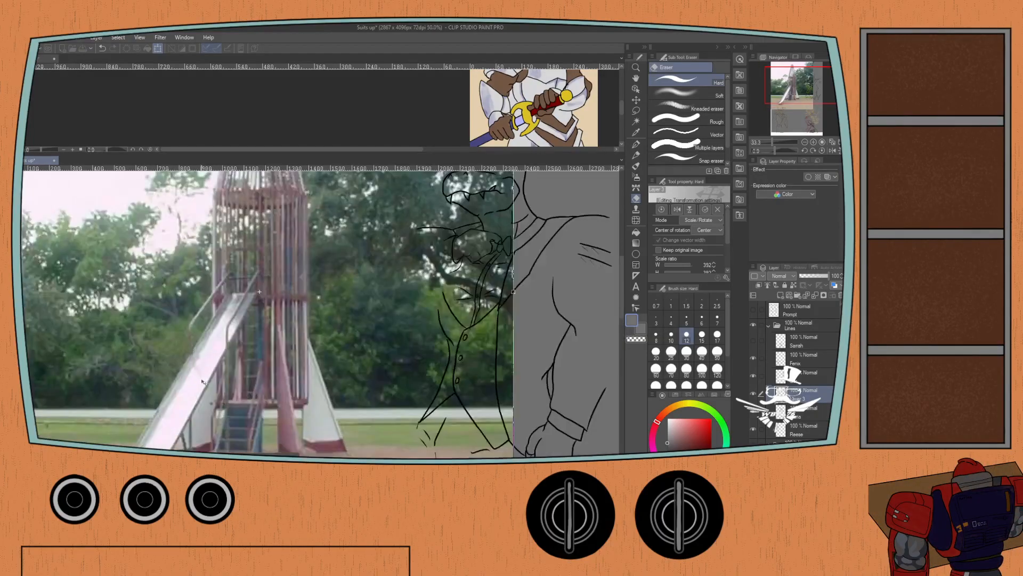
scroll(227, 382, up, 1)
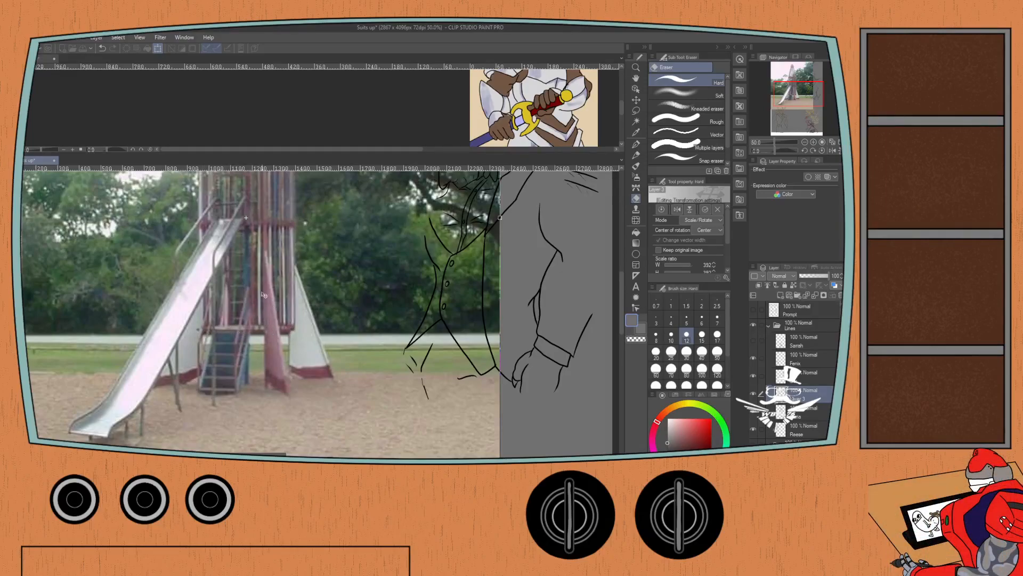
scroll(225, 261, down, 1)
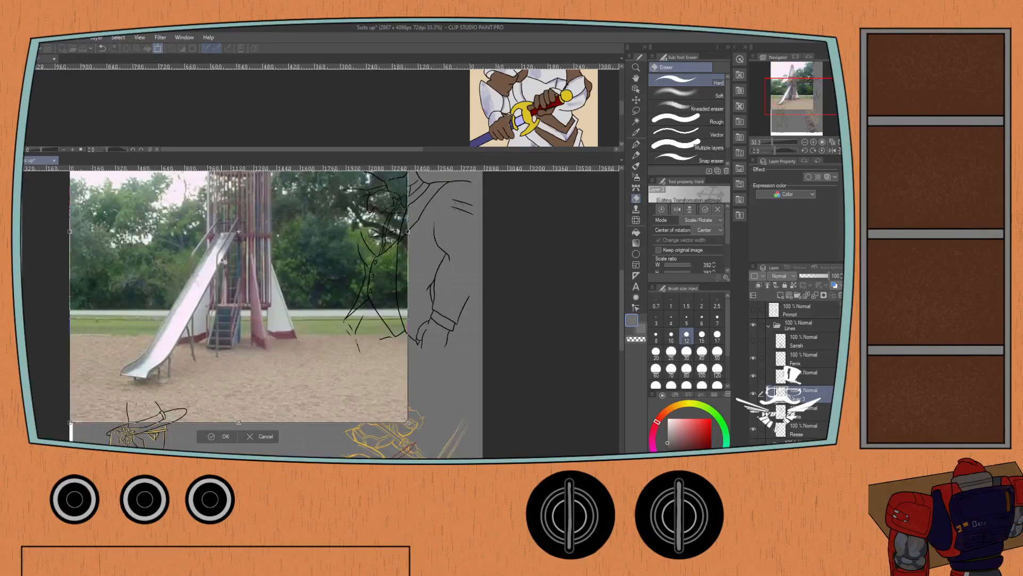
Apply the playground rocket photo's enlargement, undoing the trial move so it keeps its placement.
drag(223, 227, 226, 348)
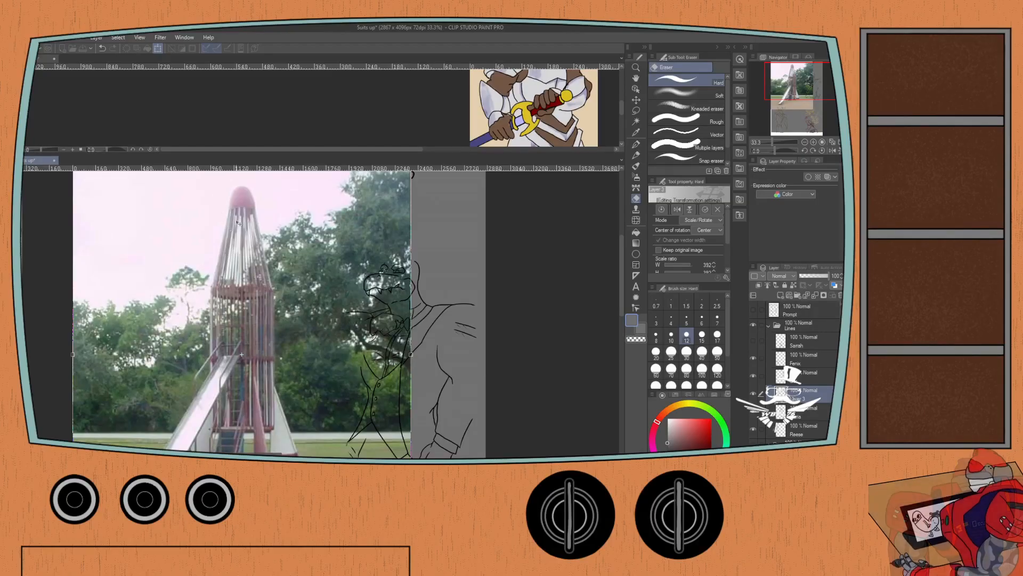
drag(234, 226, 215, 200)
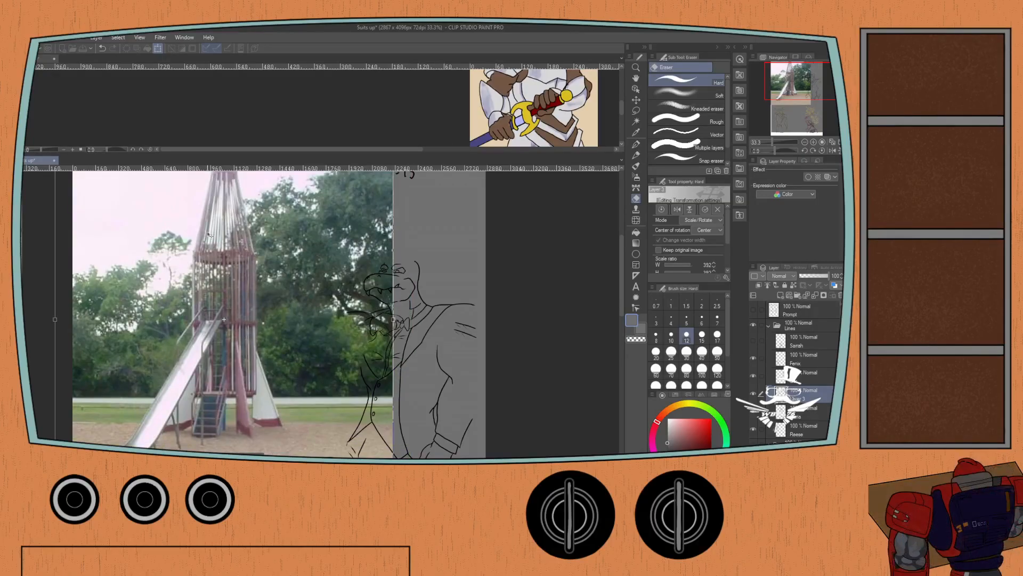
key(ctrl+z)
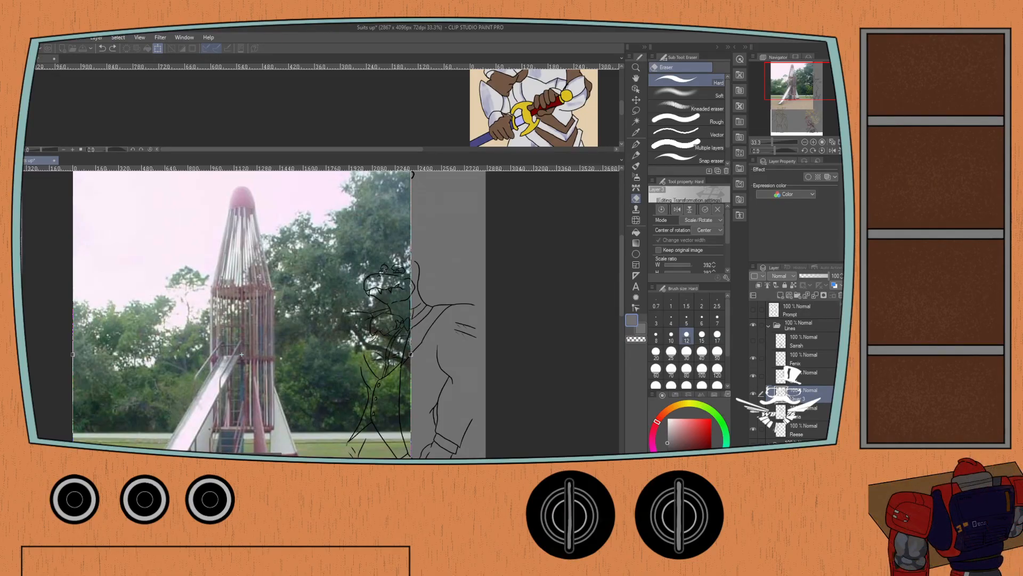
key(Return)
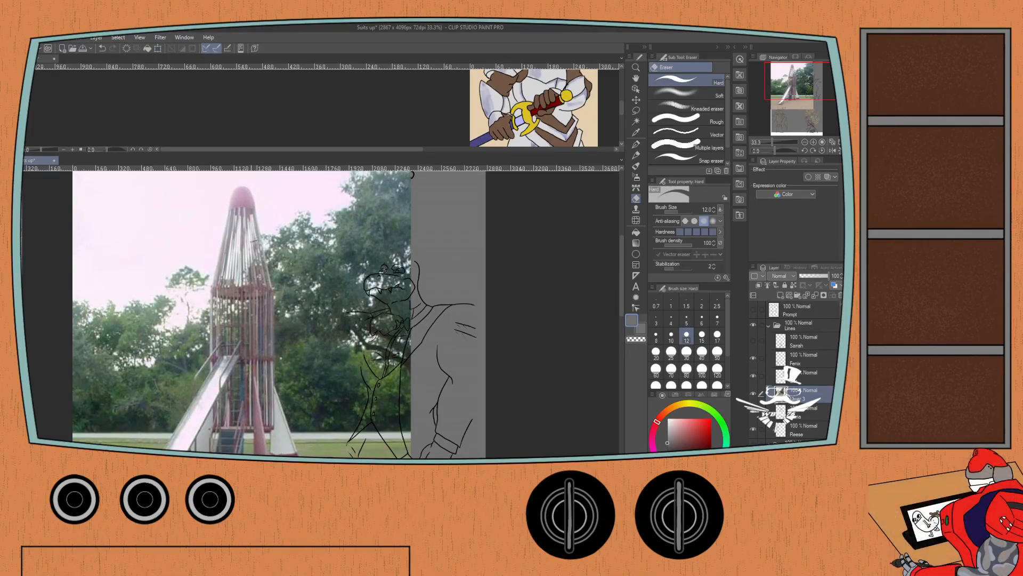
Trace the two horizontal rings around the rocket's upper cage in black with the size 7 G-pen.
drag(226, 243, 258, 238)
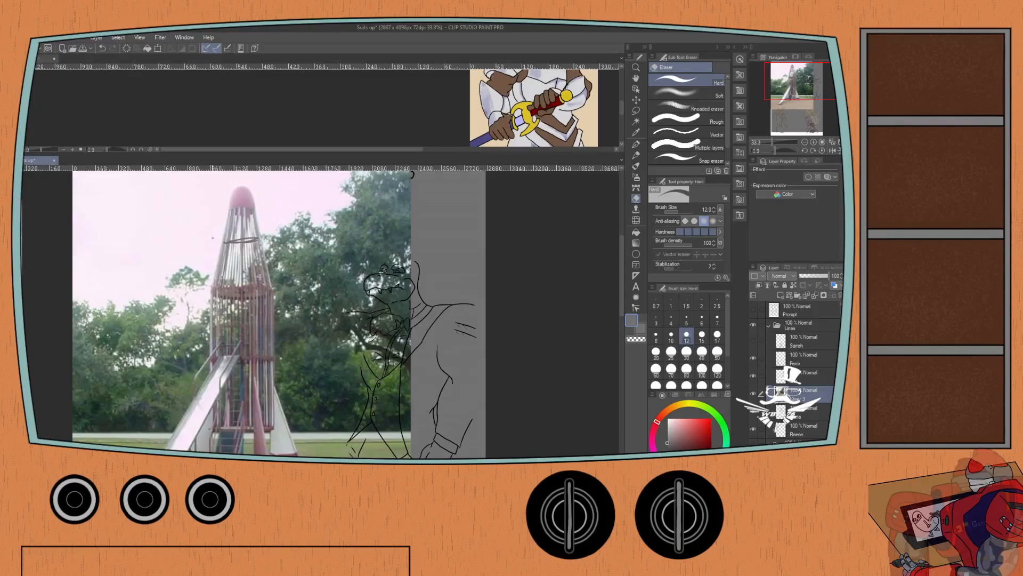
key(c)
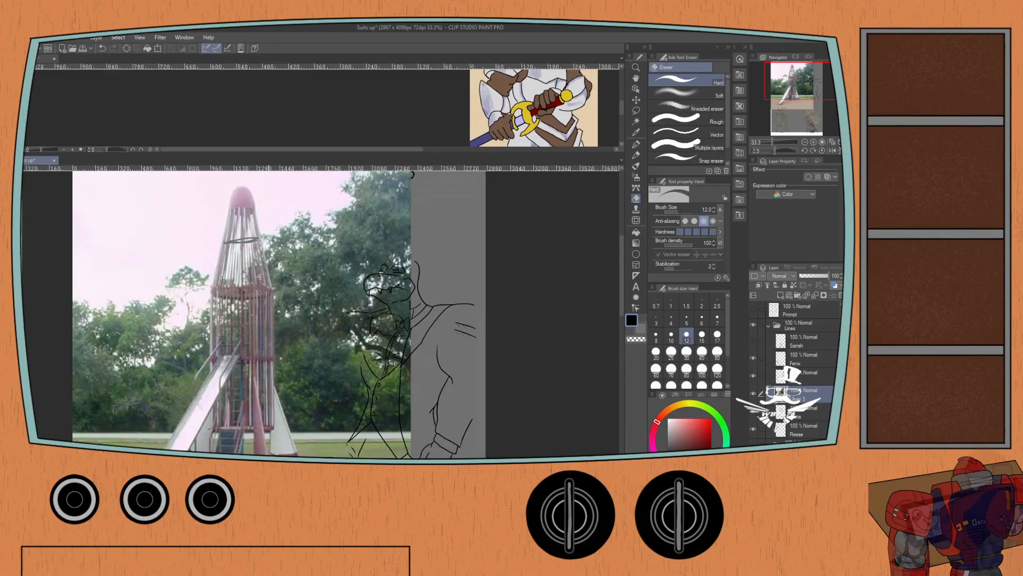
key(ctrl+z)
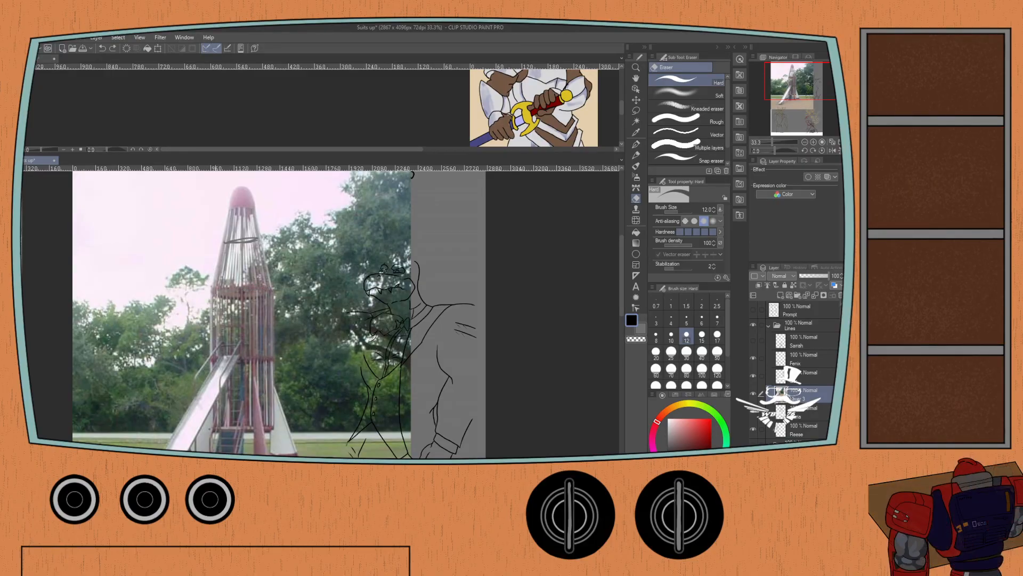
double_click(629, 321)
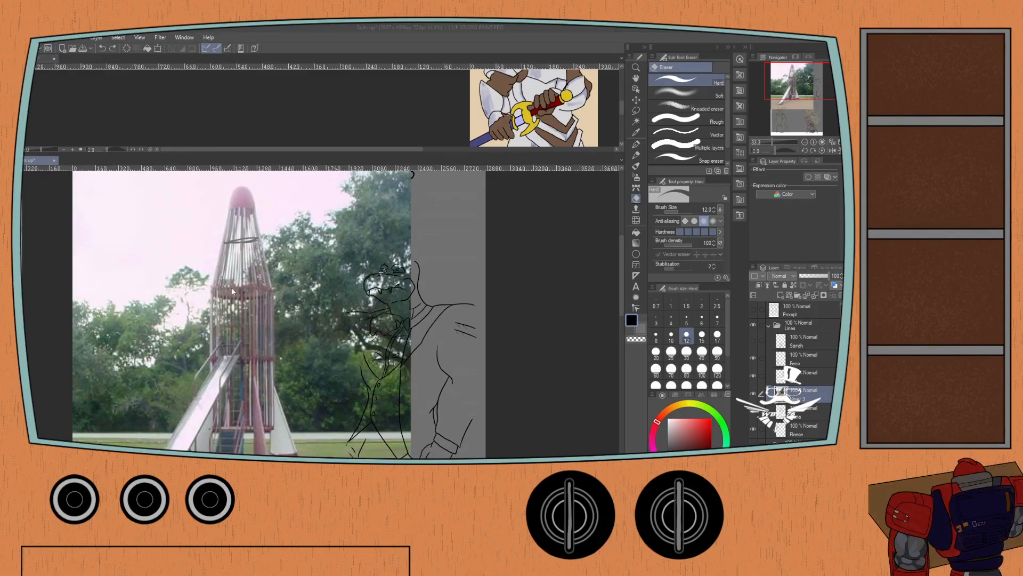
click(500, 255)
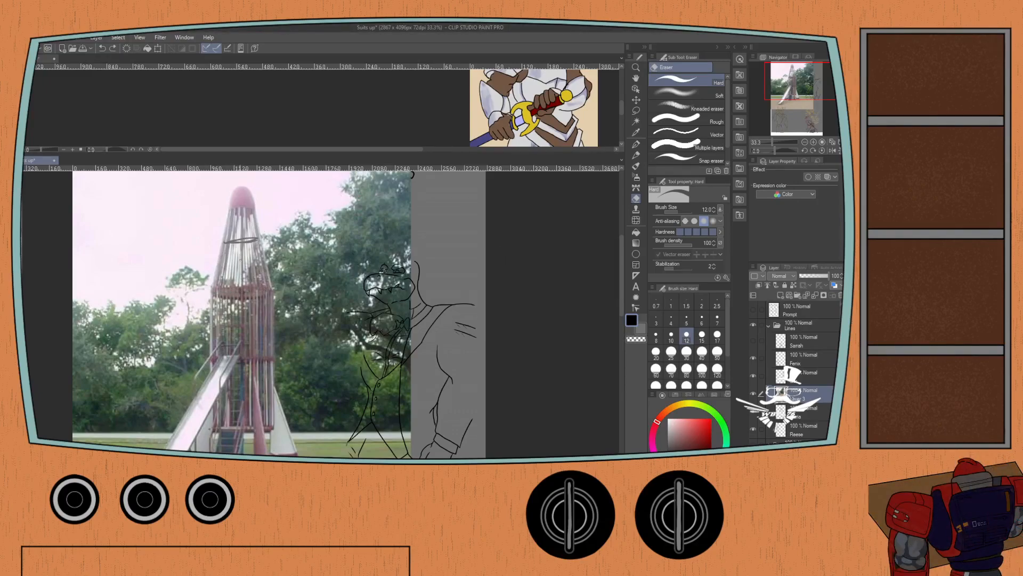
key(p)
key(ctrl+z)
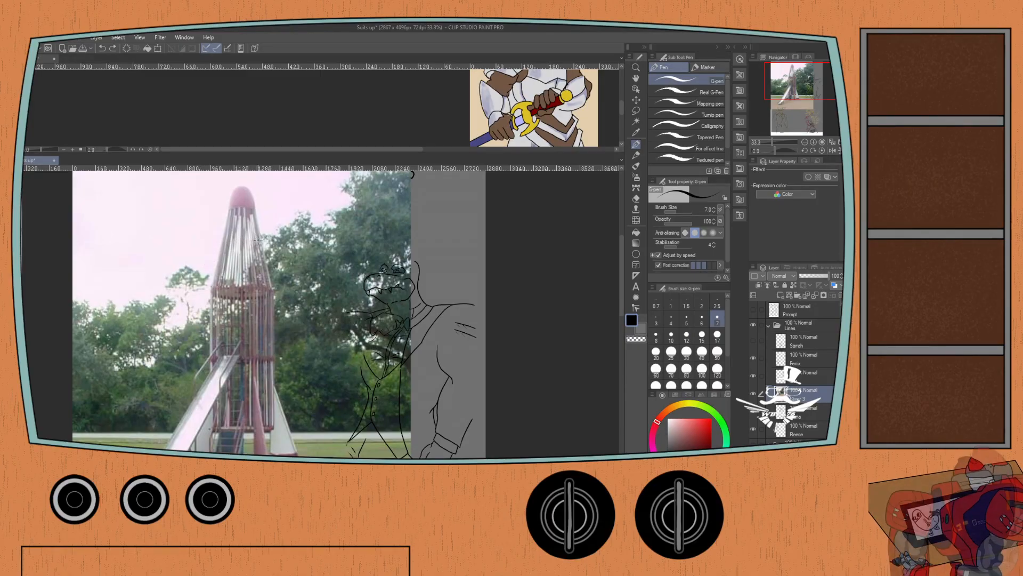
key(ctrl+y)
drag(269, 288, 213, 289)
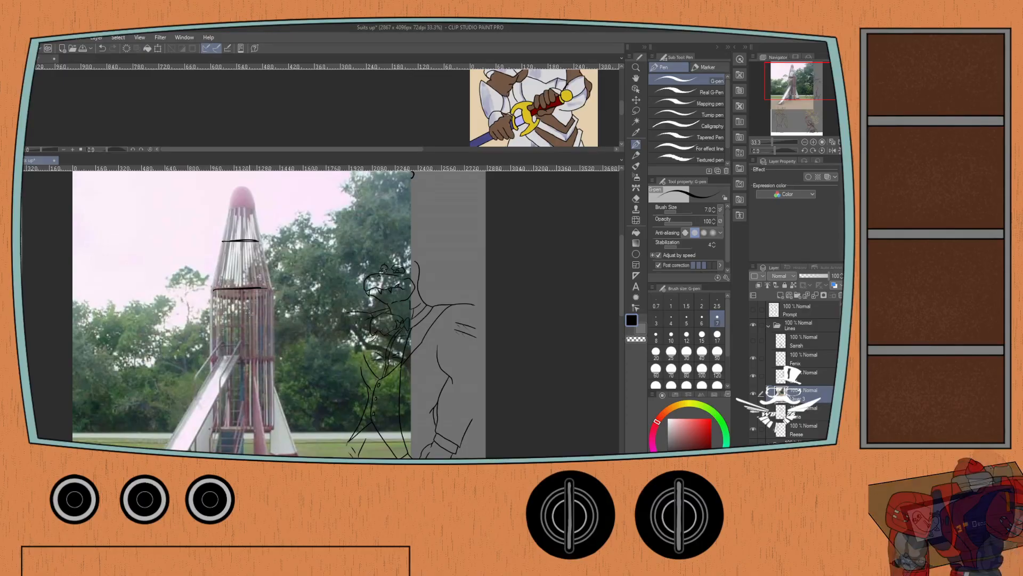
Sketch short vertical strokes over the bars just below the rocket's lower ring.
drag(252, 307, 256, 342)
drag(244, 296, 243, 339)
key(ctrl+z)
key(ctrl+z)
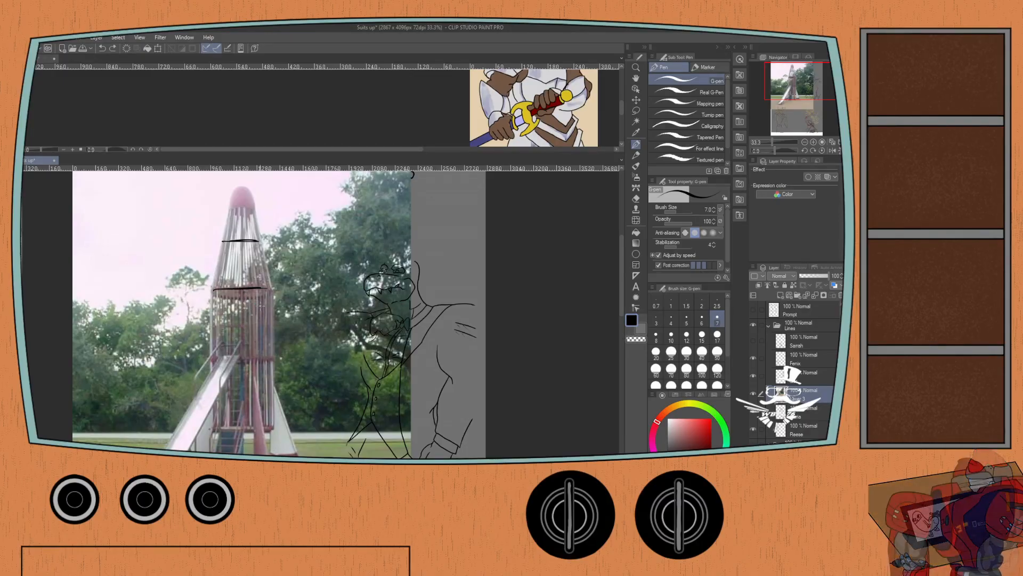
drag(252, 292, 243, 326)
drag(248, 298, 242, 322)
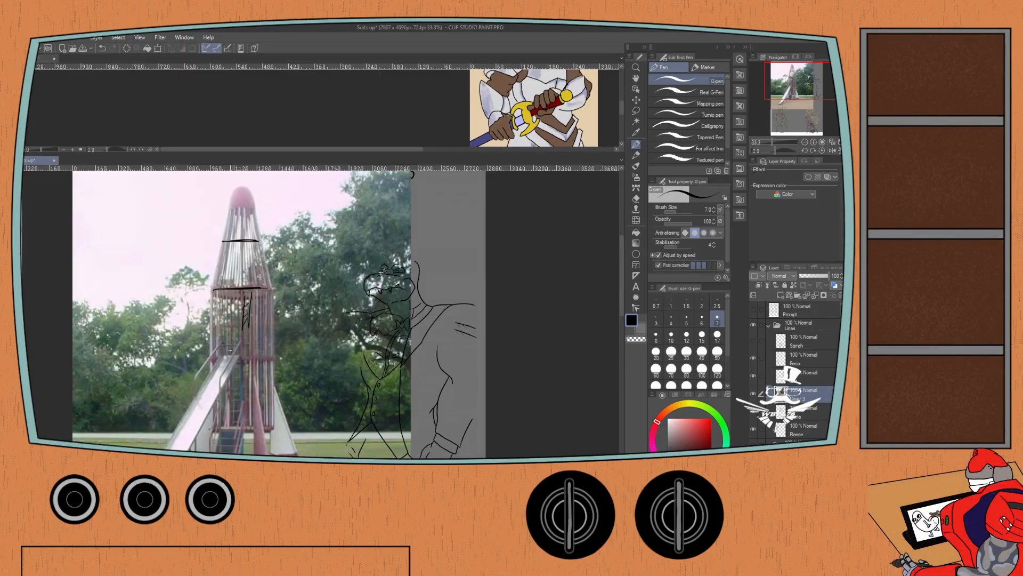
Sketch a ladder with two rails and rungs inside the tower's lower section, beside the slide.
drag(161, 345, 163, 292)
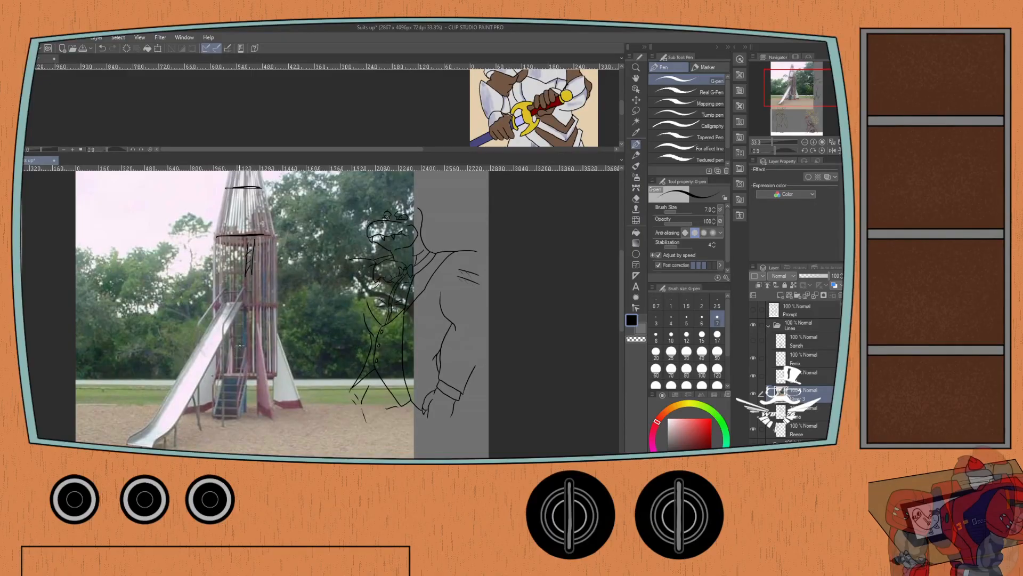
drag(247, 319, 248, 364)
drag(235, 320, 234, 370)
mouse_move(236, 358)
mouse_down()
mouse_move(249, 357)
mouse_move(244, 343)
mouse_up()
drag(236, 329, 245, 330)
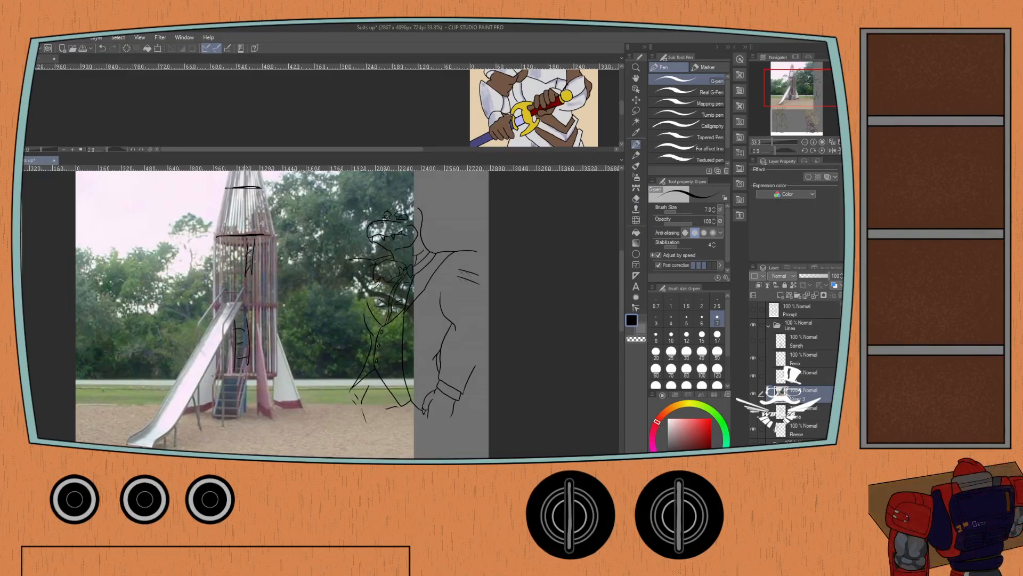
Try marking the stairs and a horizontal platform line at the tower's base, and undo those strokes.
mouse_move(222, 375)
mouse_down()
mouse_move(271, 374)
mouse_move(213, 357)
mouse_move(233, 403)
mouse_up()
key(ctrl+z)
key(p)
mouse_move(247, 366)
mouse_down()
mouse_move(246, 402)
mouse_move(246, 386)
mouse_up()
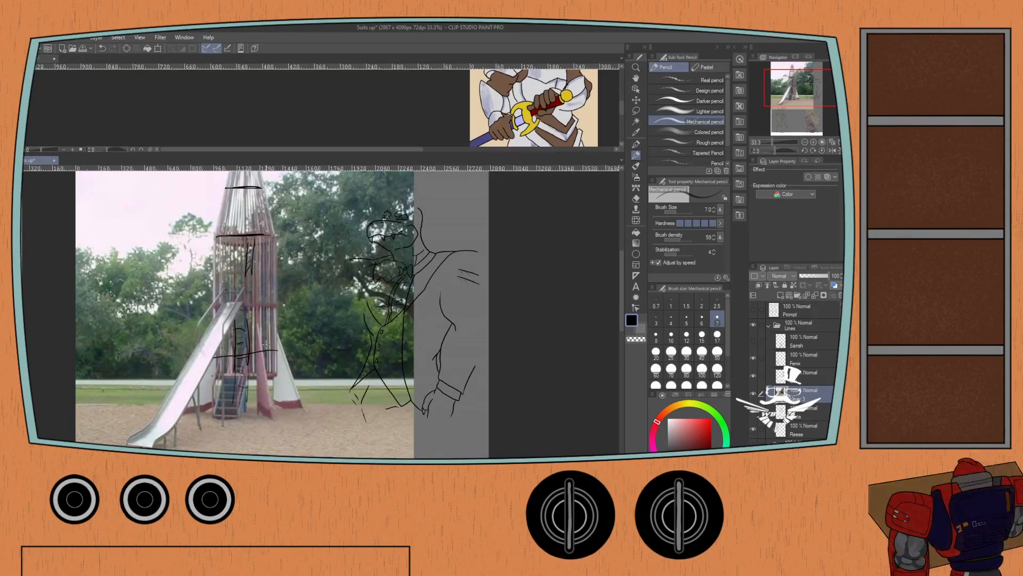
key(ctrl+z)
key(ctrl+z)
key(ctrl+z)
key(ctrl+z)
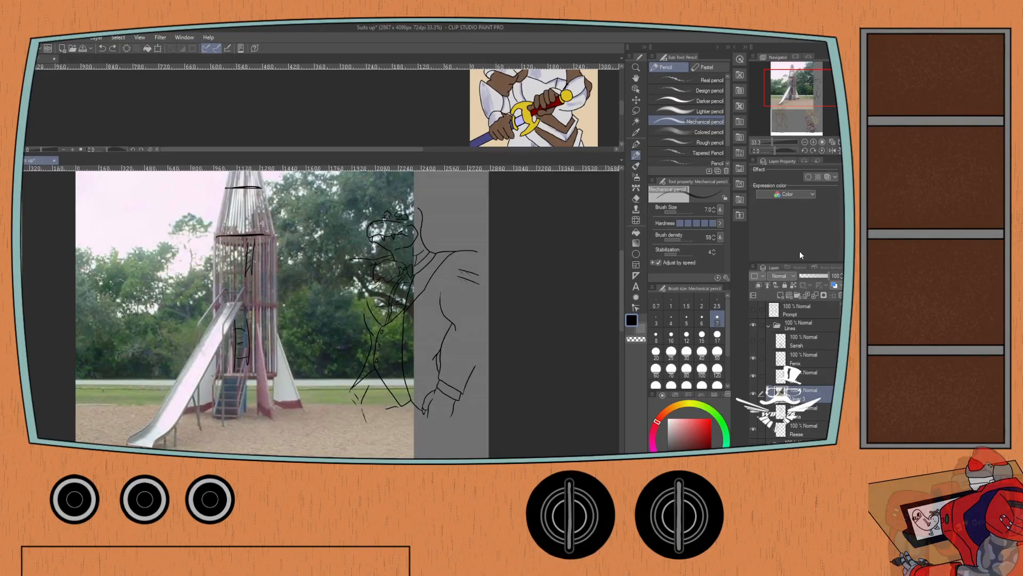
Delete the playground rocket photo layer and show the Prompt layer again.
key(Delete)
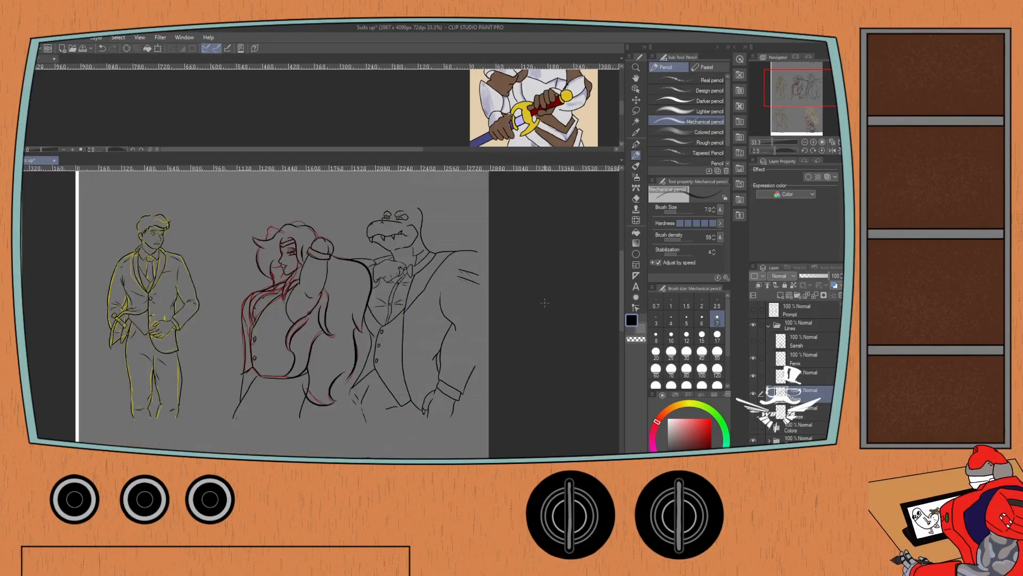
click(753, 309)
mouse_move(208, 367)
mouse_down()
mouse_move(165, 293)
mouse_move(180, 349)
mouse_move(137, 228)
mouse_up()
drag(185, 331, 158, 265)
scroll(233, 354, up, 1)
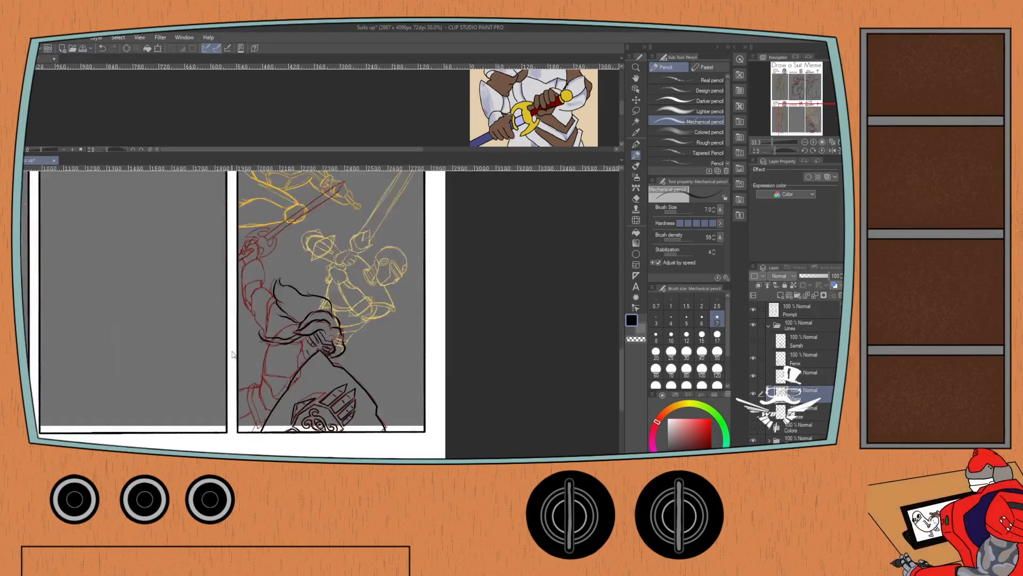
scroll(233, 354, up, 1)
drag(240, 358, 230, 347)
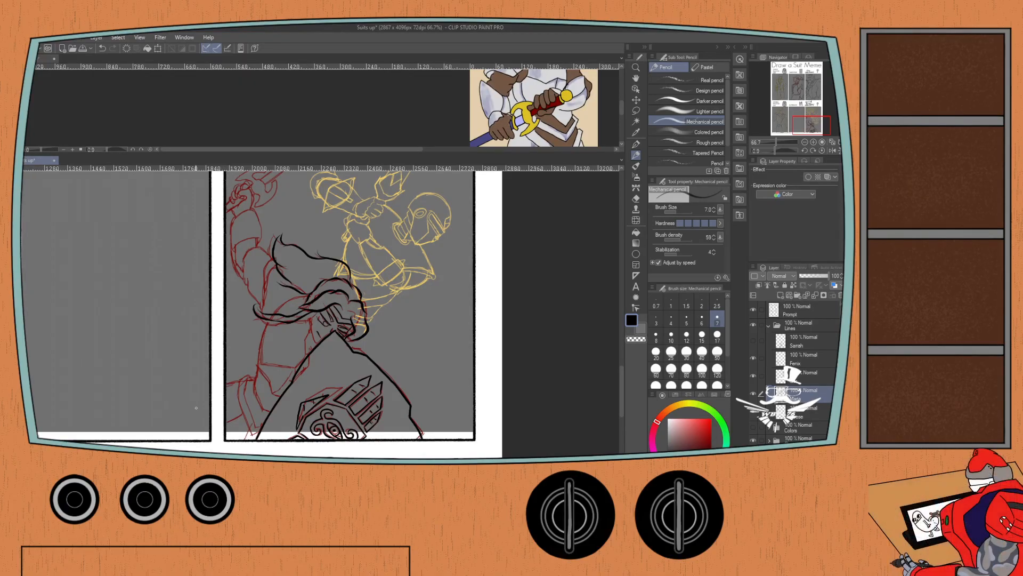
key(ctrl+t)
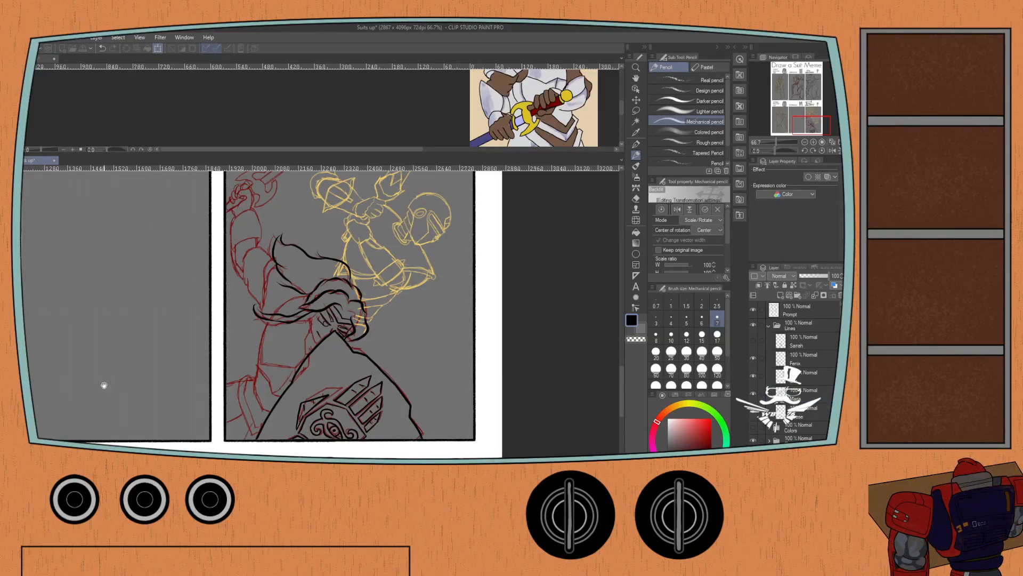
drag(105, 386, 141, 293)
key(ctrl+z)
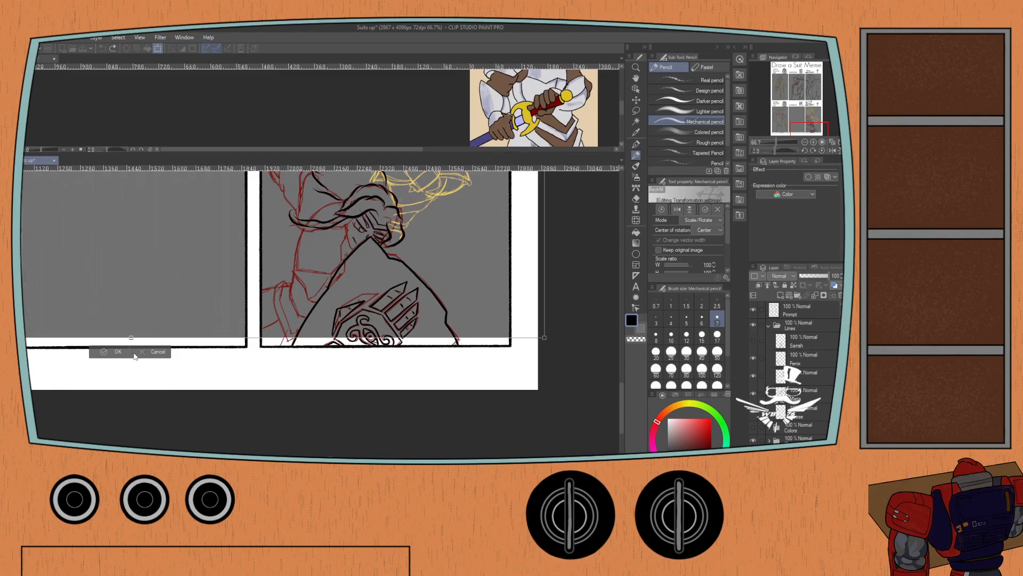
click(141, 353)
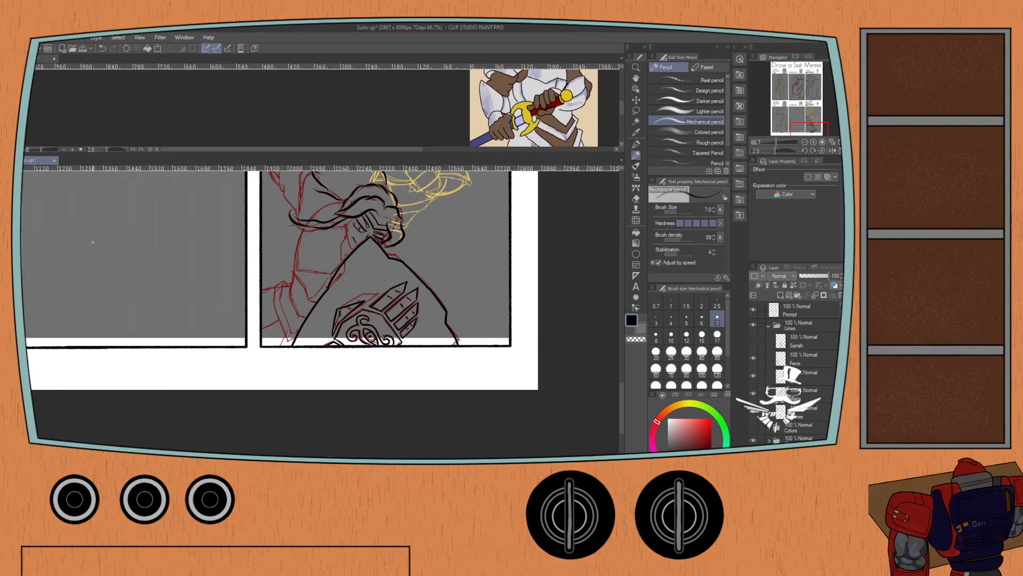
Step back through the edit history until the Suitbraces rocket sketch is gone and the panels' grey fill reaches their lower borders.
click(101, 47)
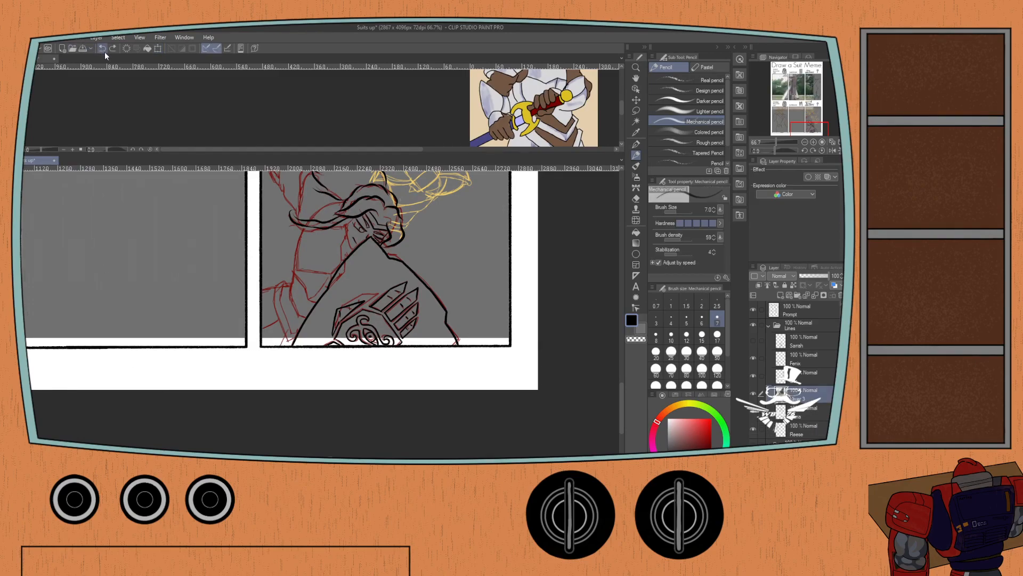
click(101, 47)
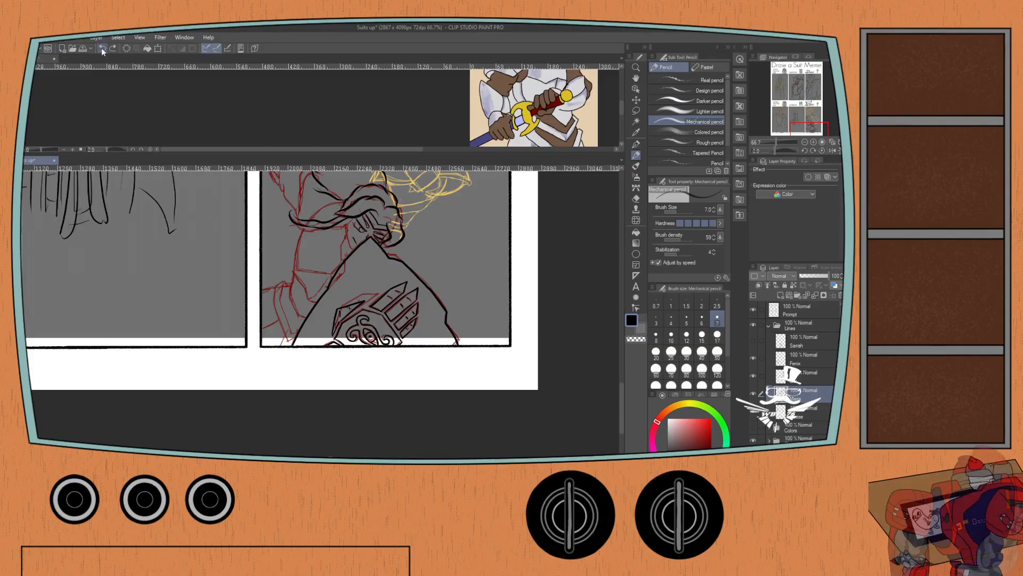
click(102, 48)
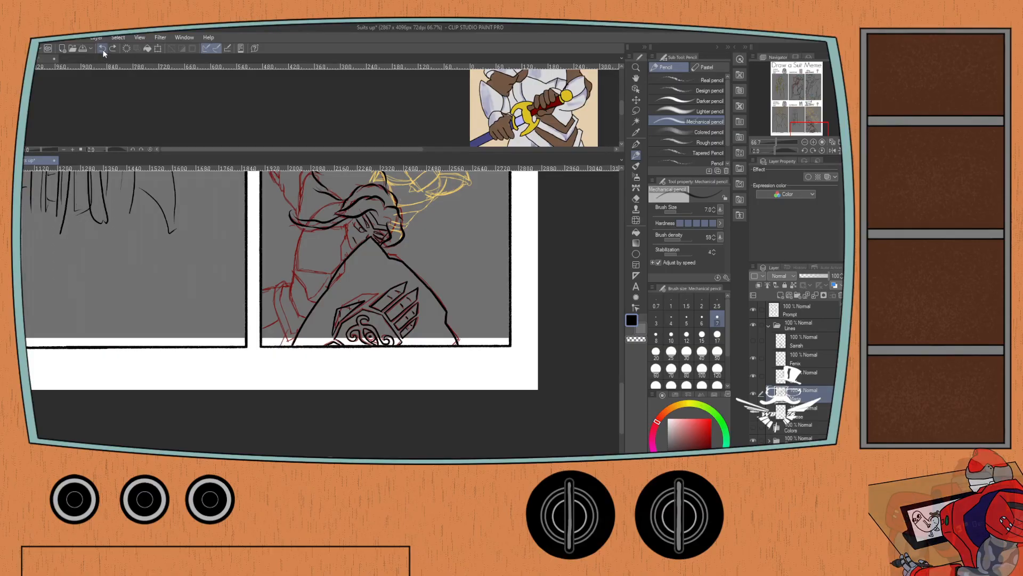
click(101, 49)
click(101, 49)
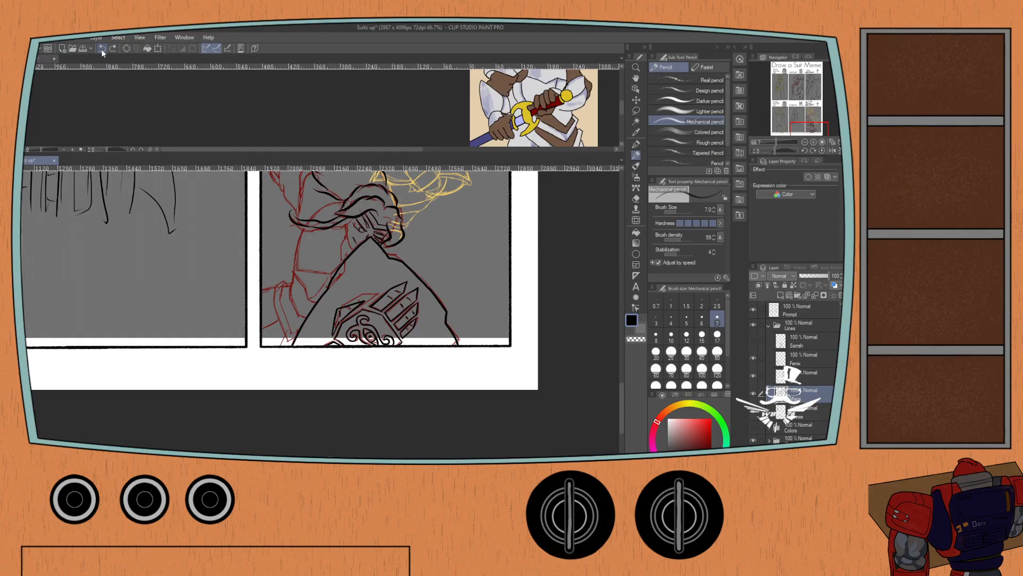
click(101, 48)
click(101, 48)
scroll(110, 253, down, 1)
scroll(110, 253, down, 2)
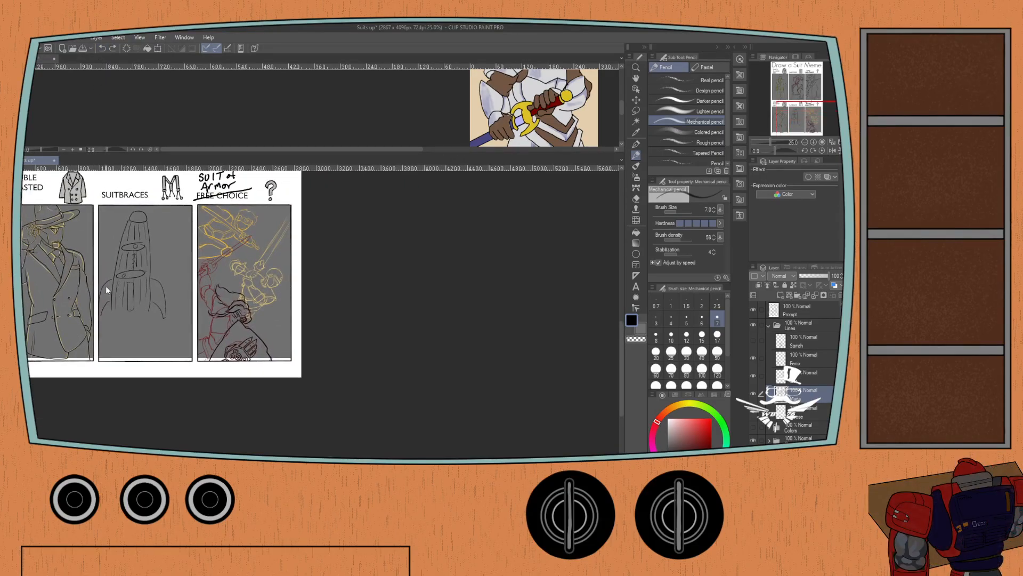
key(ctrl+z)
key(ctrl+z)
key(ctrl+z)
key(ctrl+z)
key(ctrl+z)
key(ctrl+z)
key(ctrl+z)
key(ctrl+z)
key(ctrl+z)
key(ctrl+z)
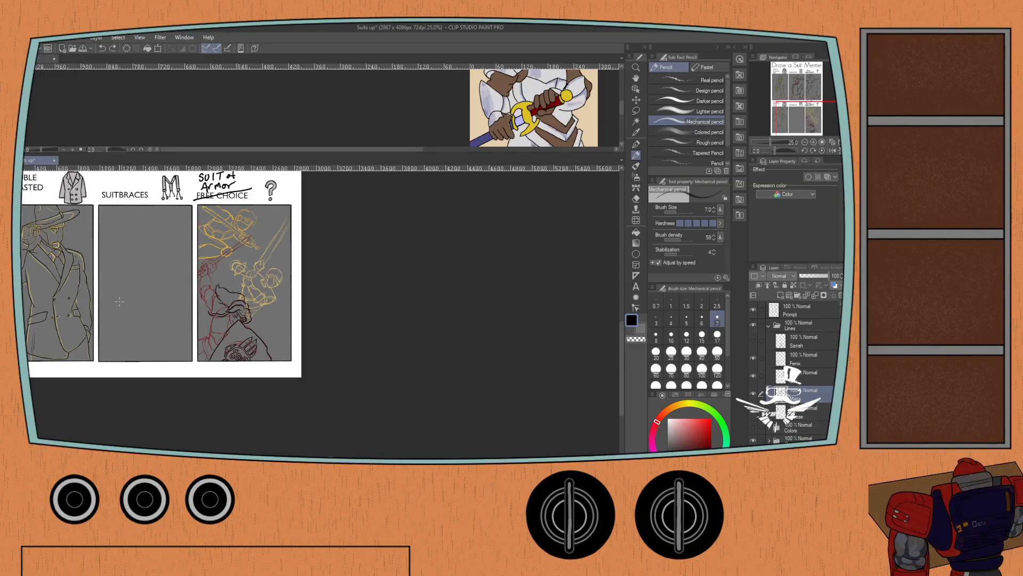
Ink the contour running down from the hair beside the knight's face with the G-pen, redoing the stroke until it follows the red sketch.
scroll(227, 339, up, 5)
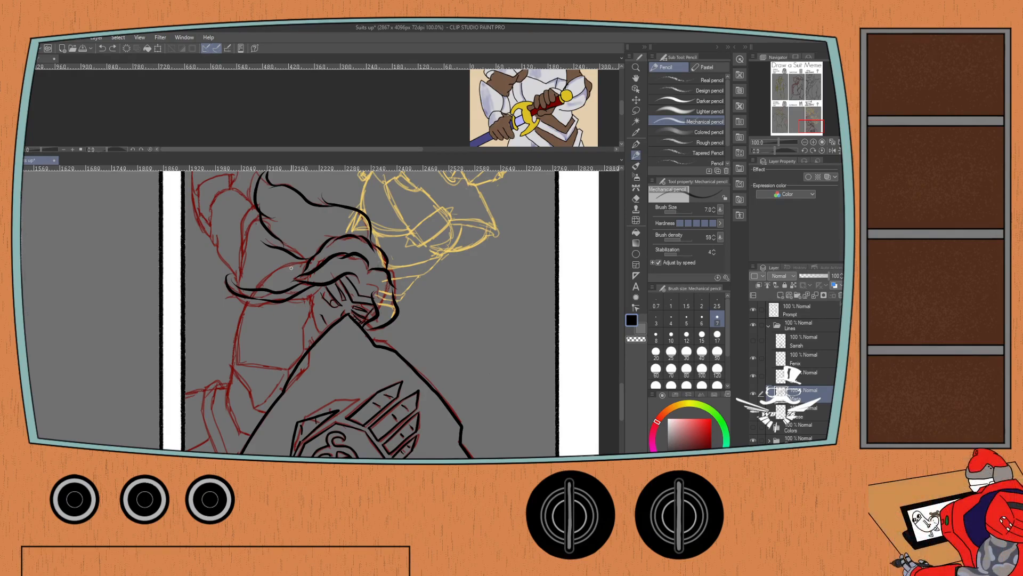
drag(290, 282, 296, 252)
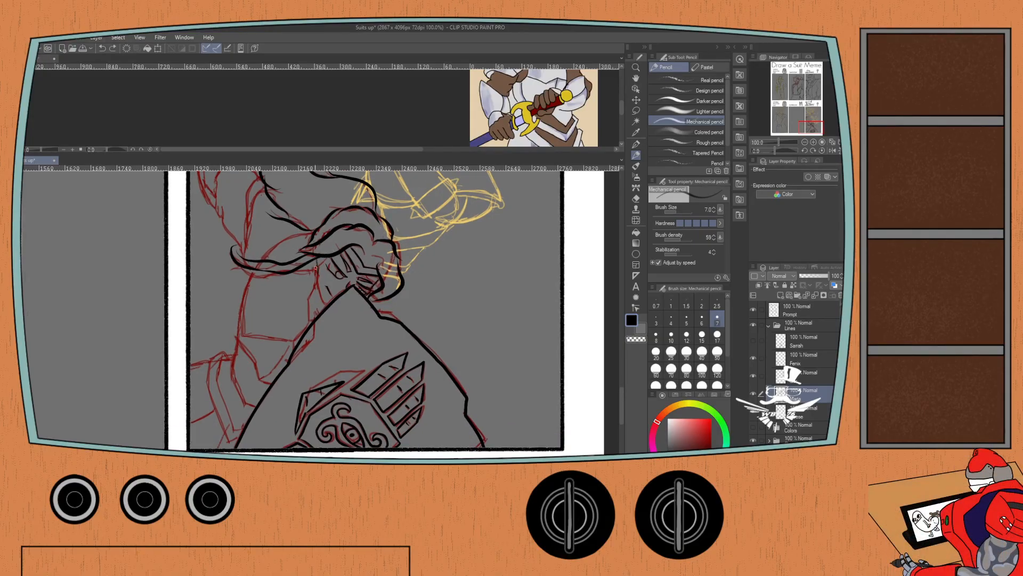
scroll(323, 251, up, 1)
key(p)
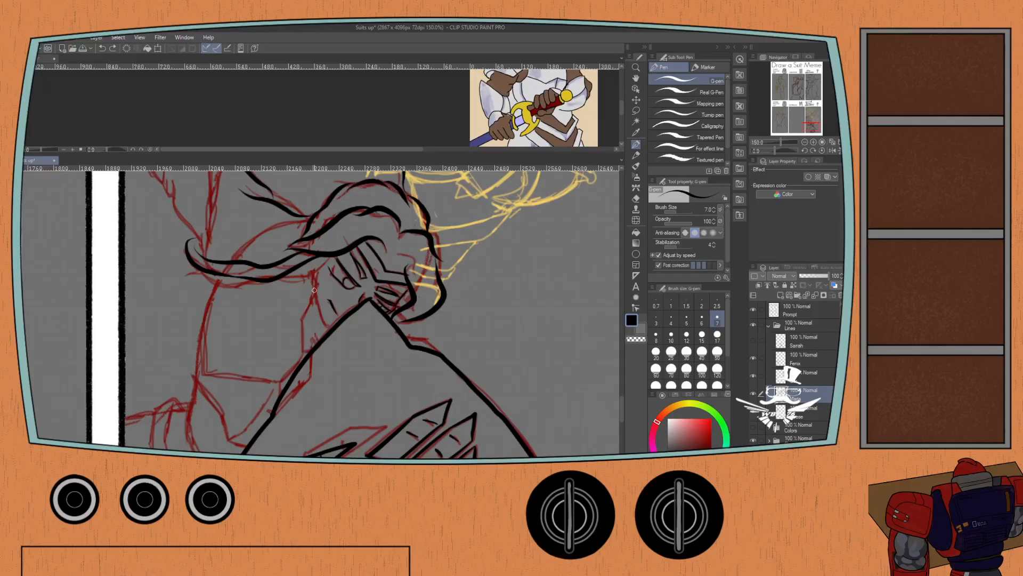
mouse_move(305, 312)
mouse_down()
mouse_move(318, 263)
mouse_move(301, 320)
mouse_up()
key(ctrl+z)
mouse_move(319, 282)
mouse_down()
mouse_move(313, 258)
mouse_move(321, 282)
mouse_move(302, 355)
mouse_up()
key(ctrl+z)
drag(303, 311, 302, 354)
key(ctrl+z)
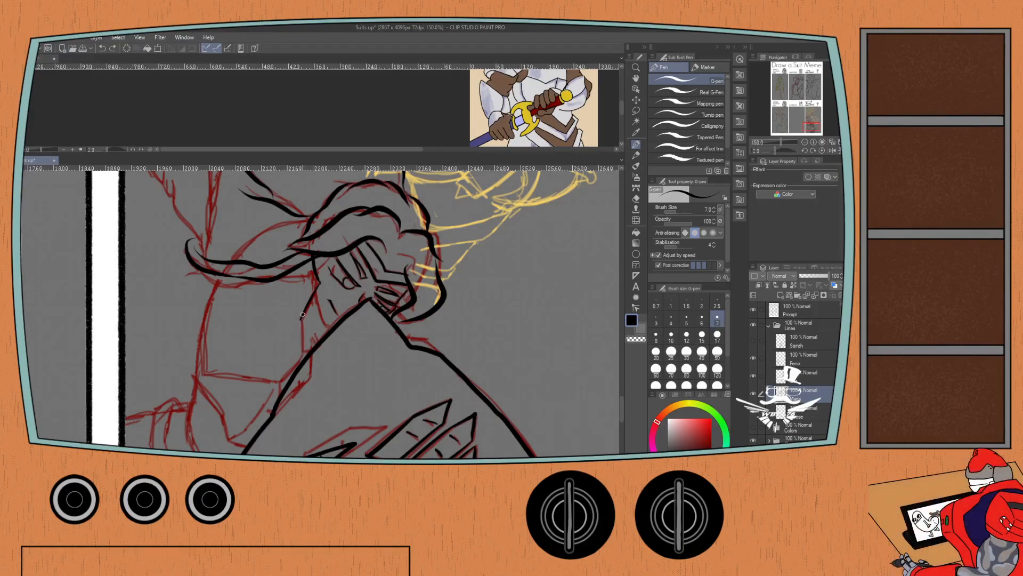
key(ctrl+z)
drag(304, 321, 317, 283)
key(ctrl+z)
mouse_move(302, 319)
mouse_down()
mouse_move(318, 288)
mouse_move(315, 260)
mouse_up()
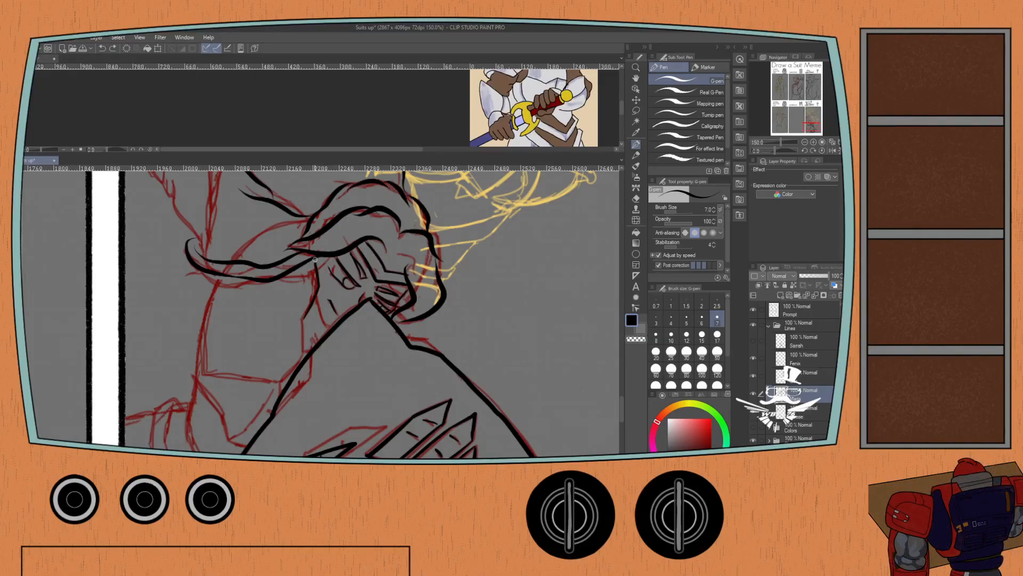
Extend the inked contour below the knight's face down to the shield's upper edge.
mouse_move(303, 318)
mouse_down()
mouse_move(301, 362)
mouse_move(277, 387)
mouse_up()
key(ctrl+z)
drag(304, 352, 277, 388)
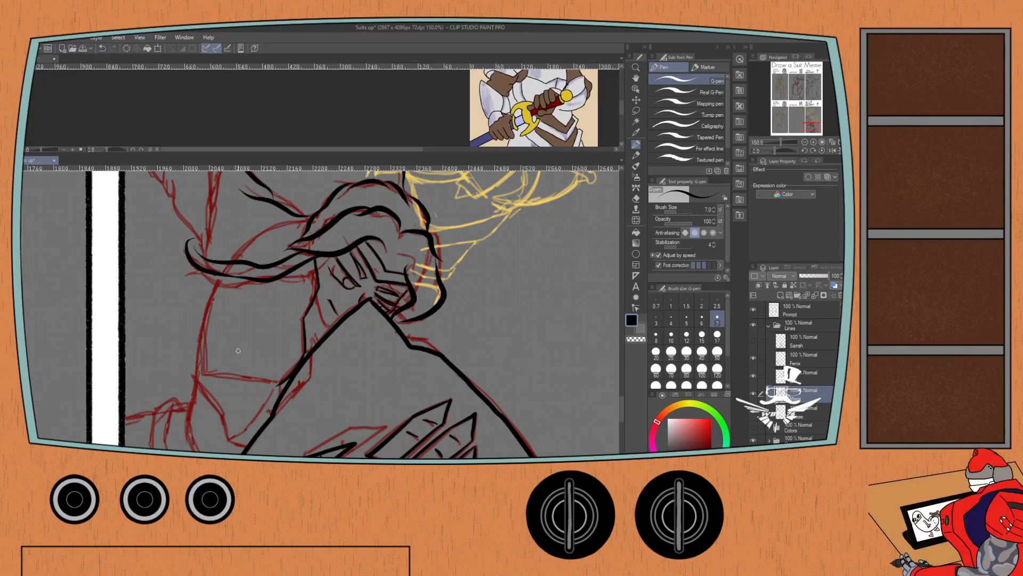
Ink the knight's torso plate below the braid and the pointed waist piece tucked behind the shield's edge.
mouse_move(276, 382)
mouse_down()
mouse_move(194, 377)
mouse_move(195, 349)
mouse_move(237, 250)
mouse_move(315, 212)
mouse_up()
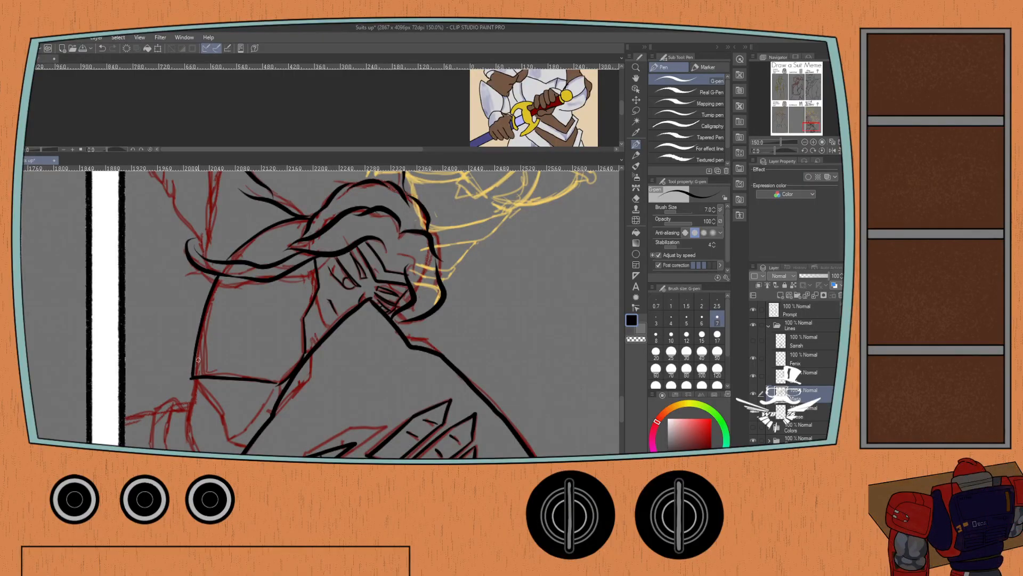
drag(240, 389, 263, 369)
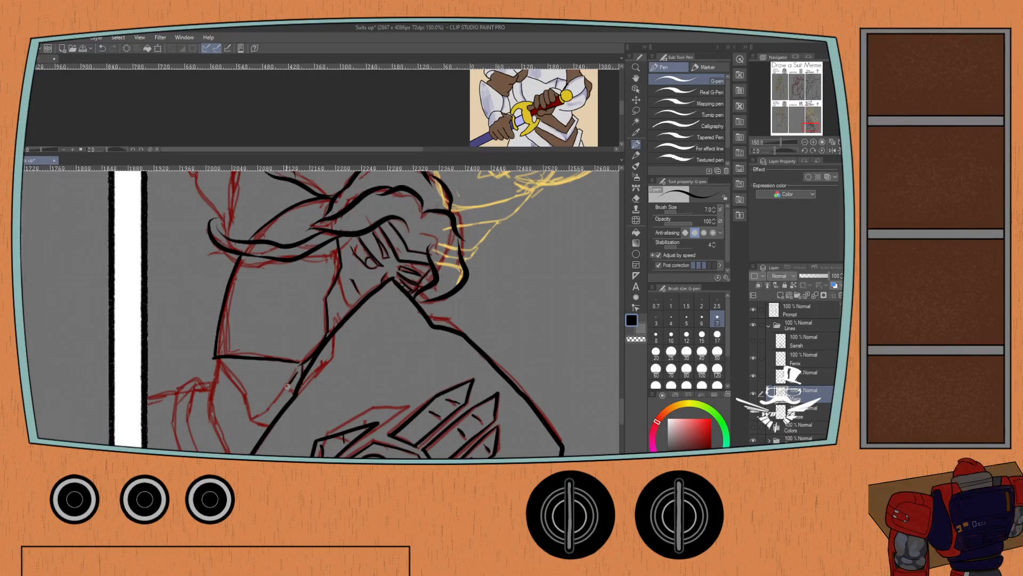
mouse_move(269, 405)
mouse_down()
mouse_move(254, 415)
mouse_move(219, 360)
mouse_up()
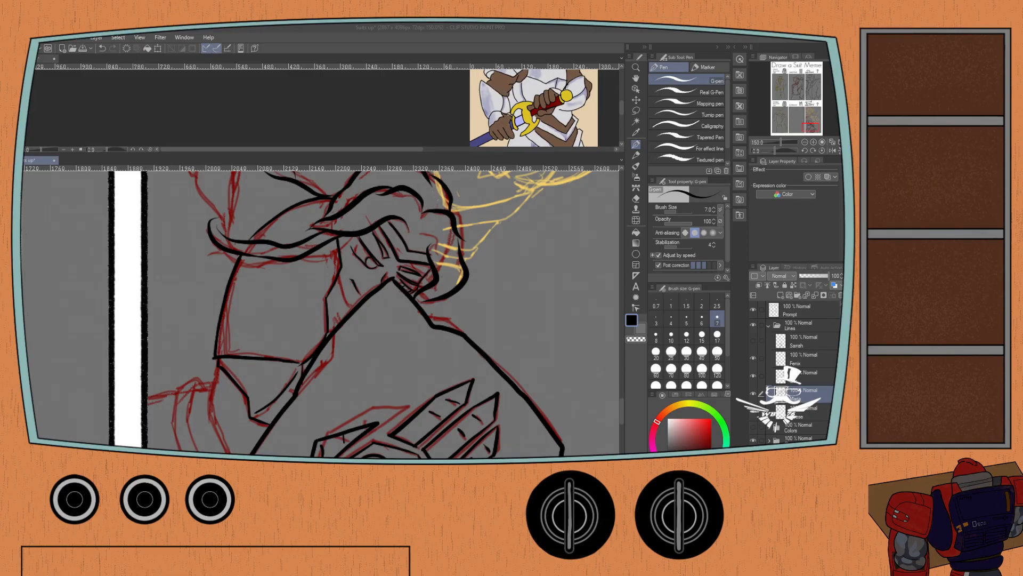
click(42, 160)
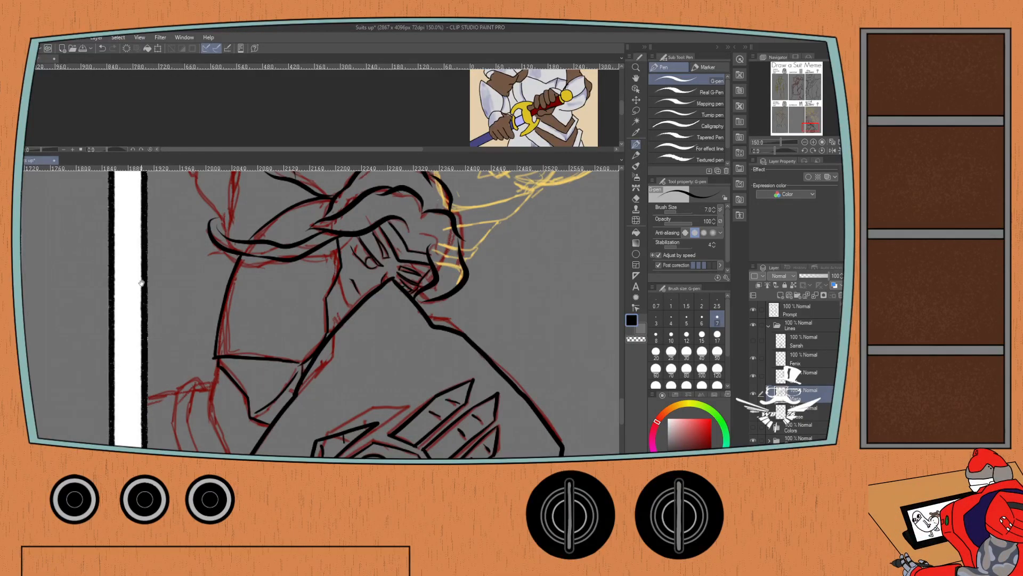
Ink the nested curved armor plates beside the shield and the body lines running out to the panel border.
drag(249, 324, 267, 240)
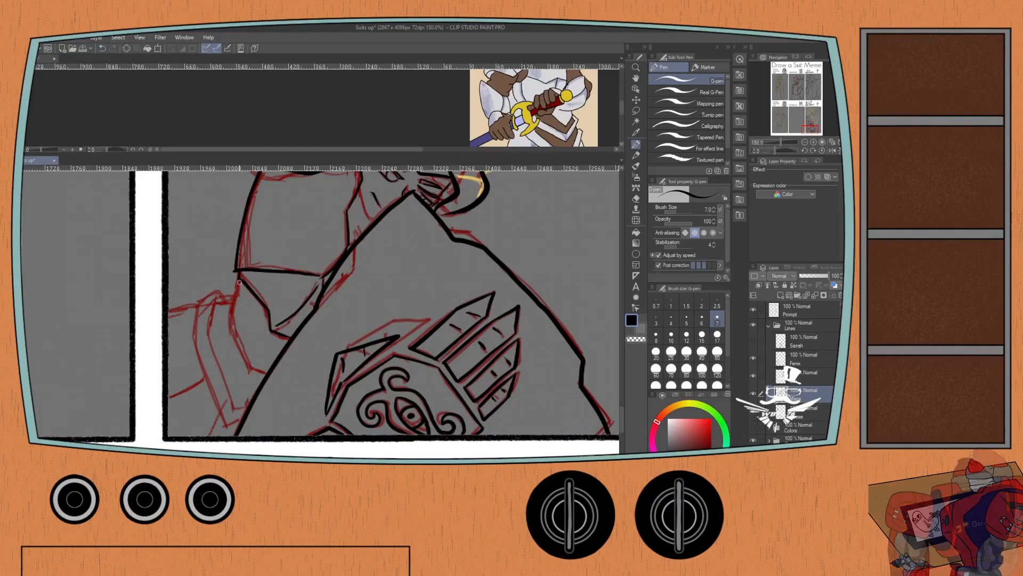
mouse_move(232, 306)
mouse_down()
mouse_move(234, 339)
mouse_move(264, 379)
mouse_up()
key(ctrl+z)
key(ctrl+z)
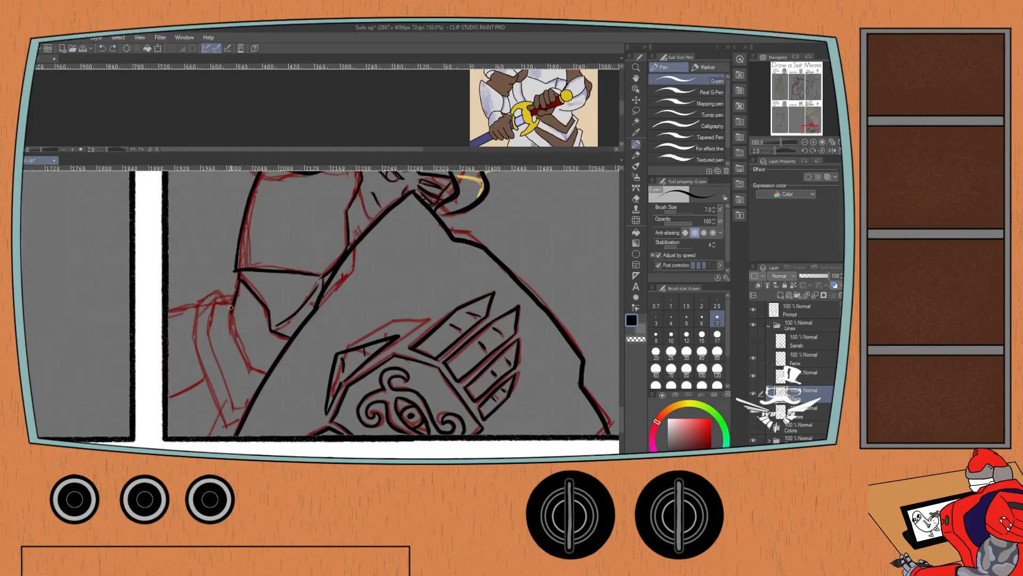
mouse_move(230, 308)
mouse_down()
mouse_move(251, 364)
mouse_move(269, 378)
mouse_up()
mouse_move(213, 303)
mouse_down()
mouse_move(210, 336)
mouse_move(235, 407)
mouse_move(249, 410)
mouse_up()
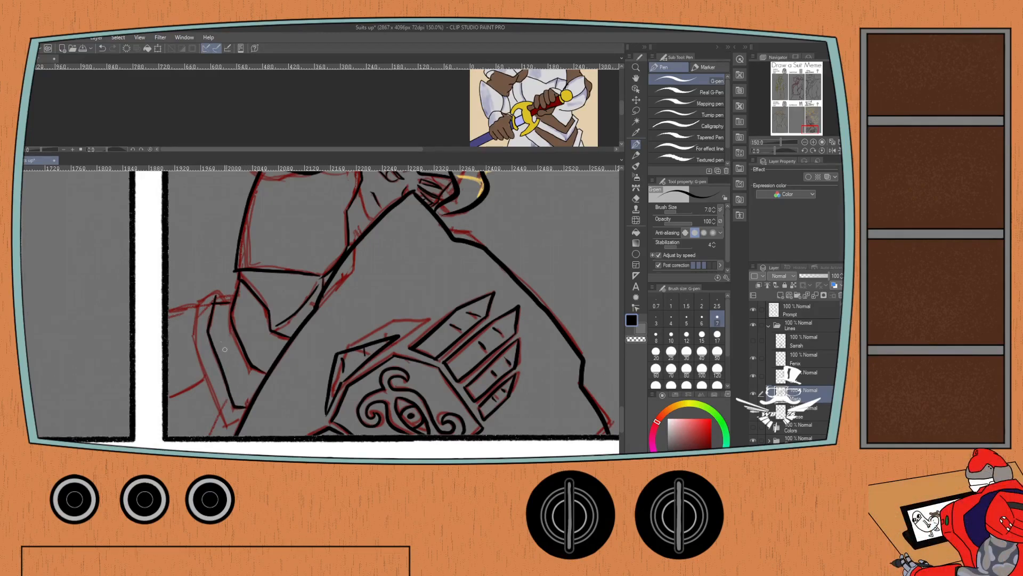
mouse_move(230, 302)
mouse_down()
mouse_move(211, 295)
mouse_move(196, 305)
mouse_move(193, 331)
mouse_move(226, 419)
mouse_move(243, 425)
mouse_up()
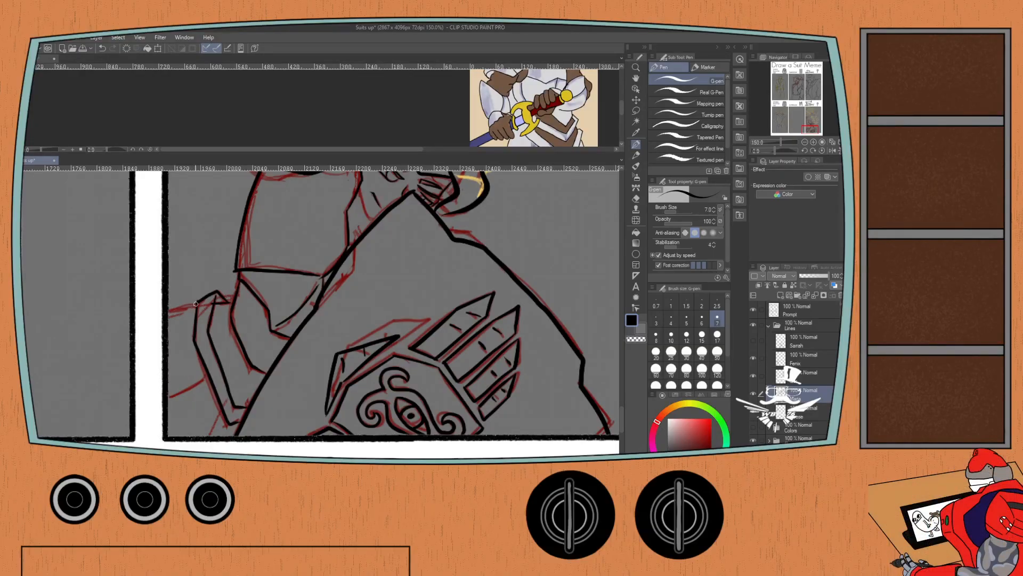
drag(195, 303, 163, 316)
mouse_move(209, 372)
mouse_down()
mouse_move(163, 402)
mouse_move(221, 409)
mouse_move(199, 438)
mouse_up()
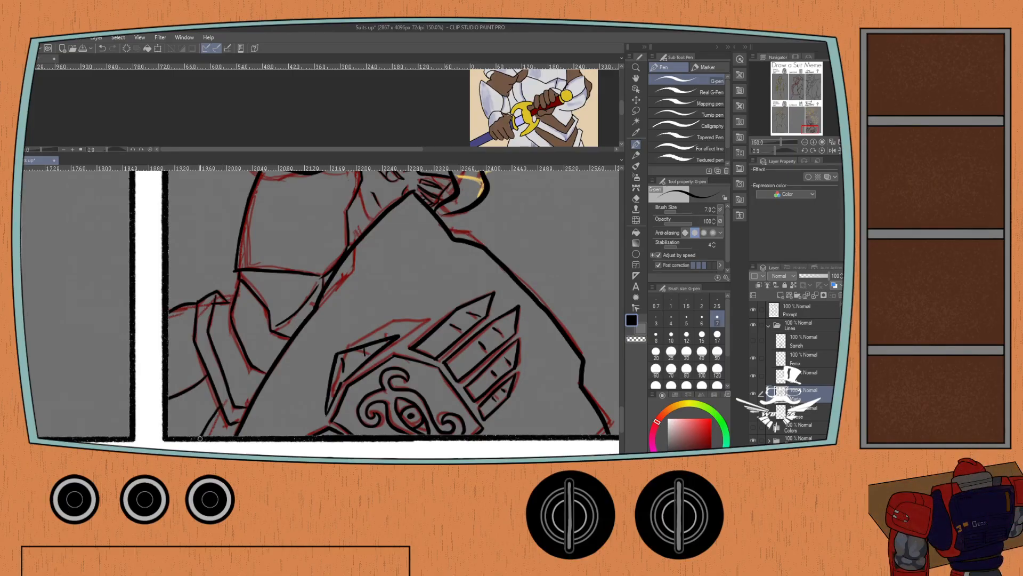
Ink the contour between the pointed hair tip and the braid, and the rounded shoulder plate beside it.
drag(227, 338, 203, 404)
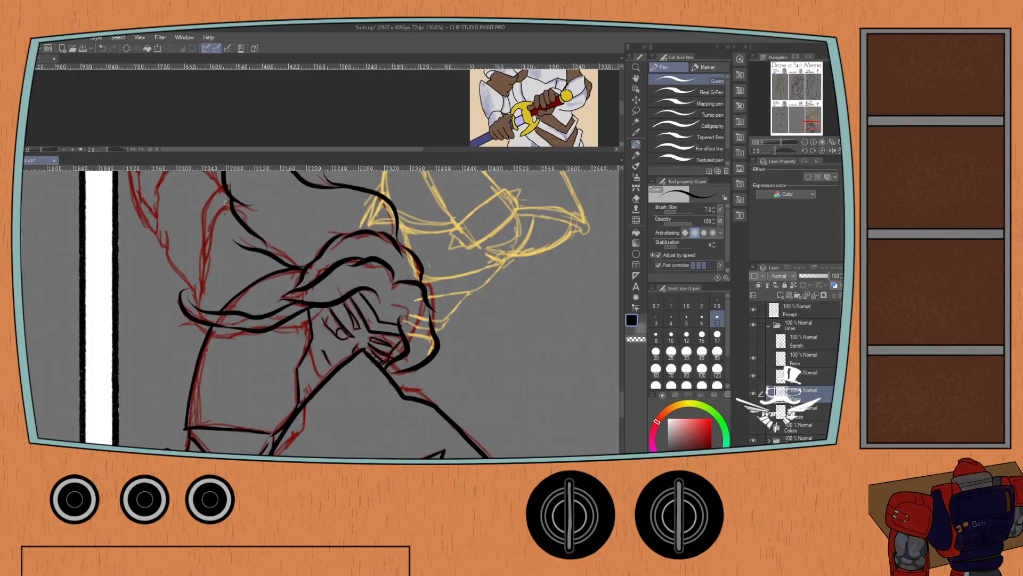
mouse_move(226, 203)
mouse_down()
mouse_move(198, 302)
mouse_move(208, 198)
mouse_move(224, 184)
mouse_move(211, 248)
mouse_move(222, 272)
mouse_up()
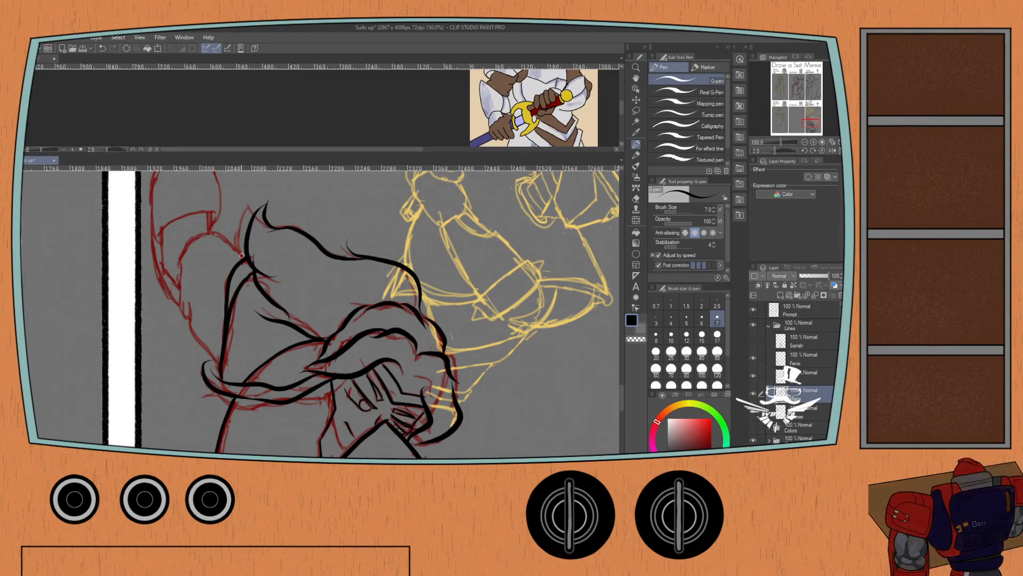
mouse_move(246, 261)
mouse_down()
mouse_move(215, 235)
mouse_move(187, 245)
mouse_move(180, 264)
mouse_move(183, 313)
mouse_move(184, 304)
mouse_move(198, 347)
mouse_move(226, 365)
mouse_up()
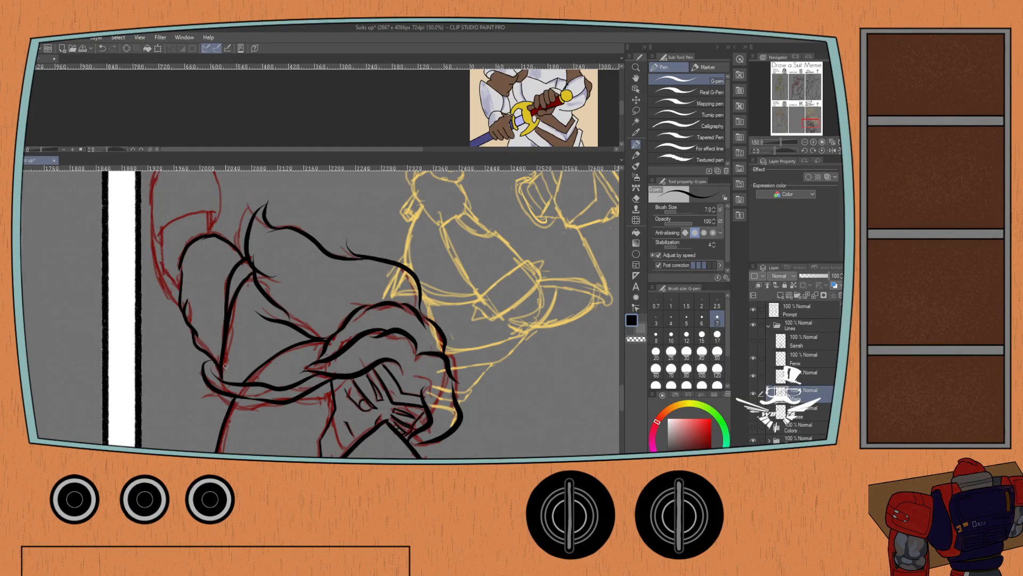
Ink the upper-arm plate above the rounded shoulder, redoing its top edge until it follows the red sketch.
mouse_move(207, 231)
mouse_down()
mouse_move(205, 205)
mouse_move(212, 233)
mouse_move(210, 216)
mouse_move(161, 234)
mouse_up()
key(ctrl+z)
key(ctrl+z)
drag(213, 212, 160, 233)
key(ctrl+z)
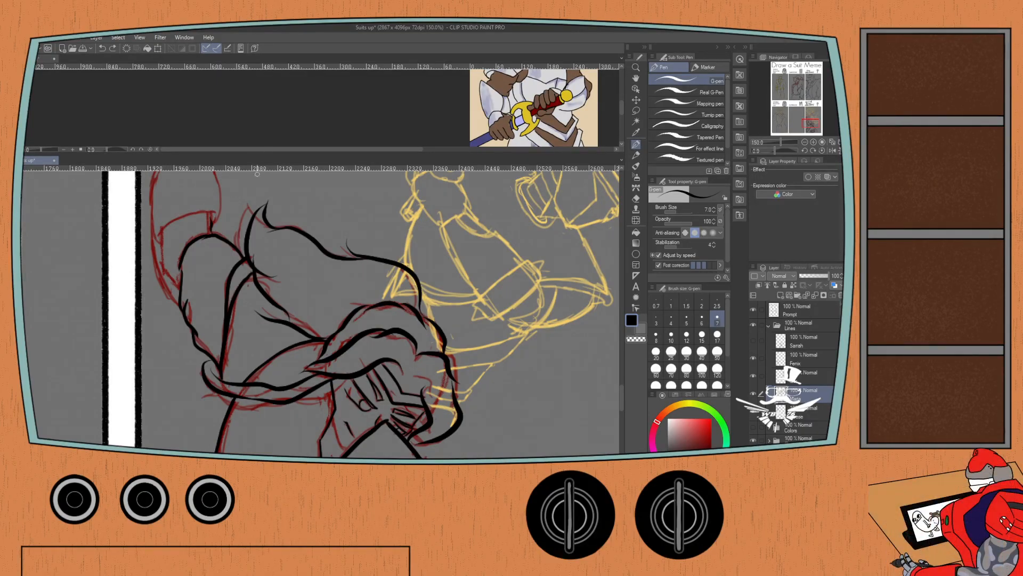
mouse_move(213, 211)
mouse_down()
mouse_move(163, 228)
mouse_move(184, 294)
mouse_up()
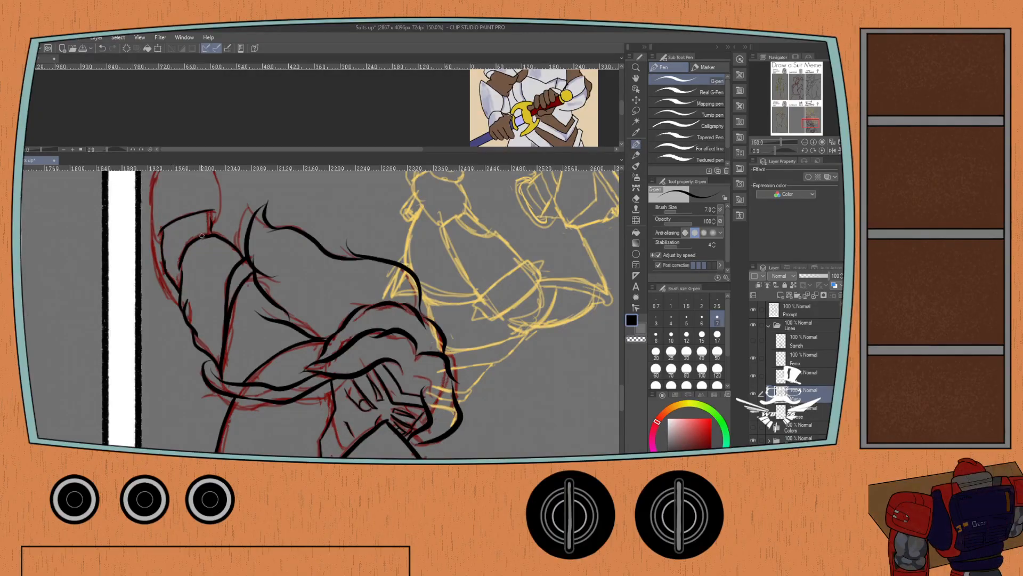
drag(210, 226, 213, 209)
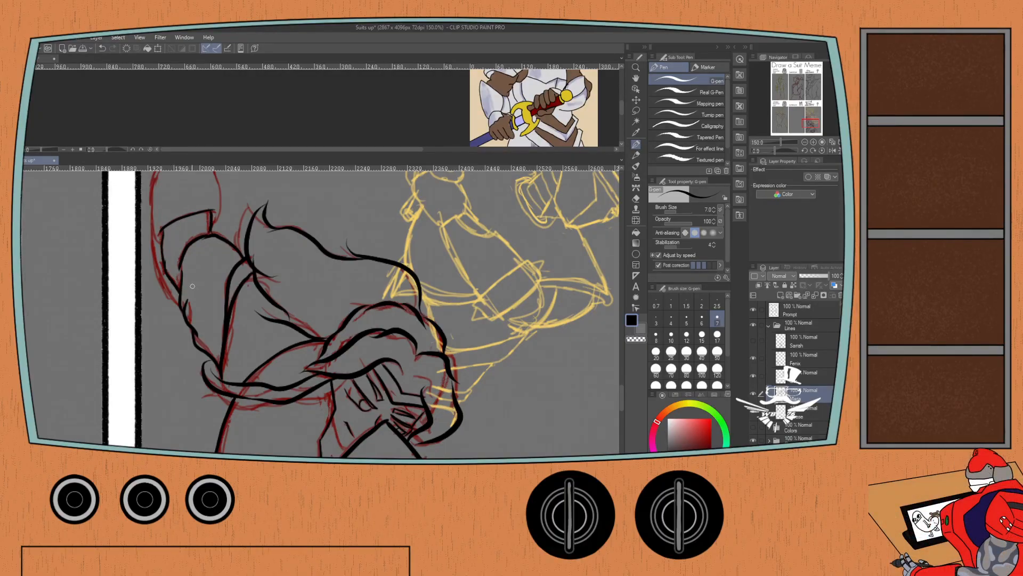
Ink the raised forearm guard with its rounded upper end and the arm's outer contour down to the shoulder.
drag(151, 179, 176, 268)
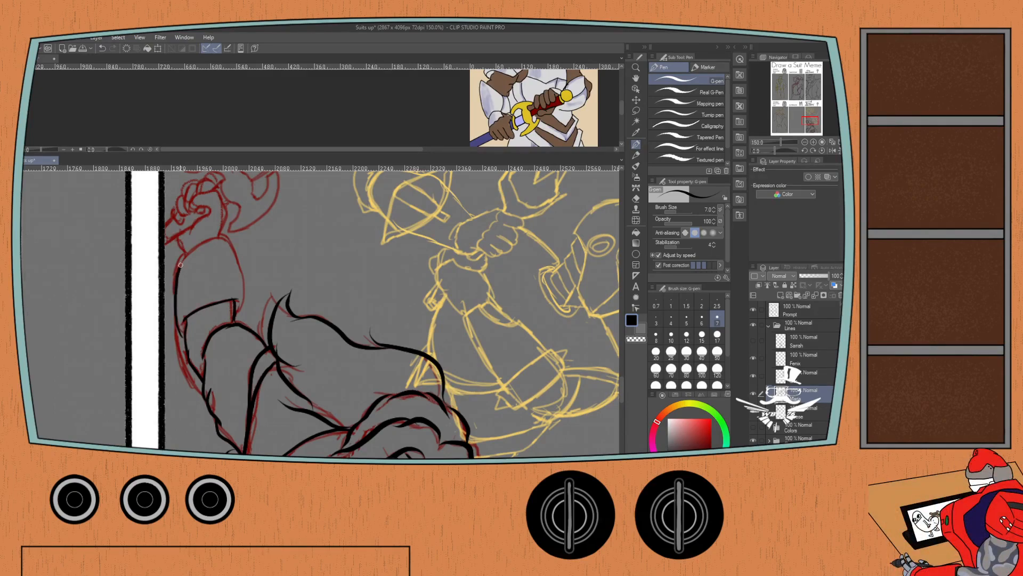
mouse_move(197, 247)
mouse_down()
mouse_move(214, 240)
mouse_move(233, 251)
mouse_move(244, 287)
mouse_move(232, 318)
mouse_up()
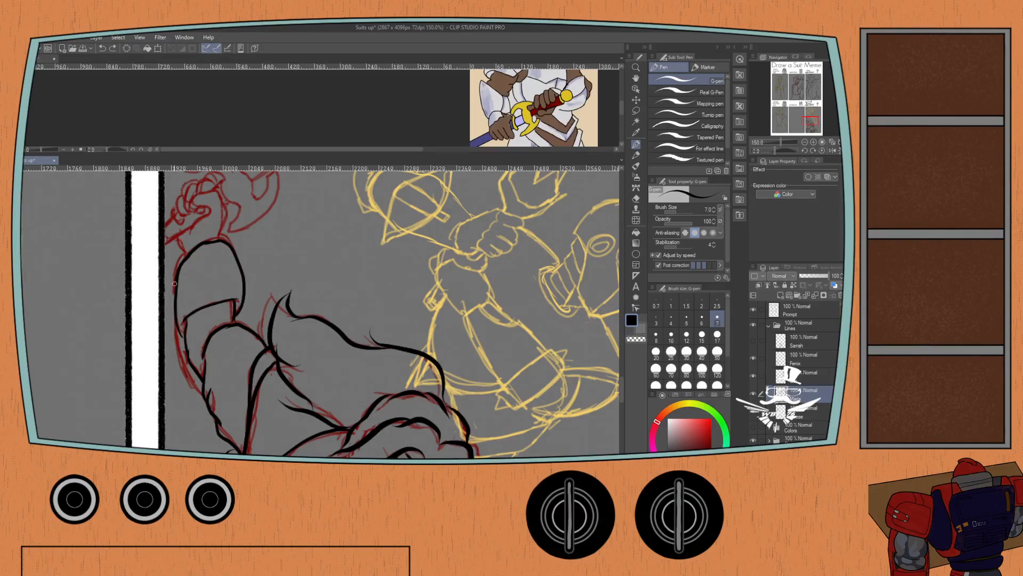
mouse_move(175, 284)
mouse_down()
mouse_move(174, 339)
mouse_move(204, 392)
mouse_up()
drag(182, 277, 196, 341)
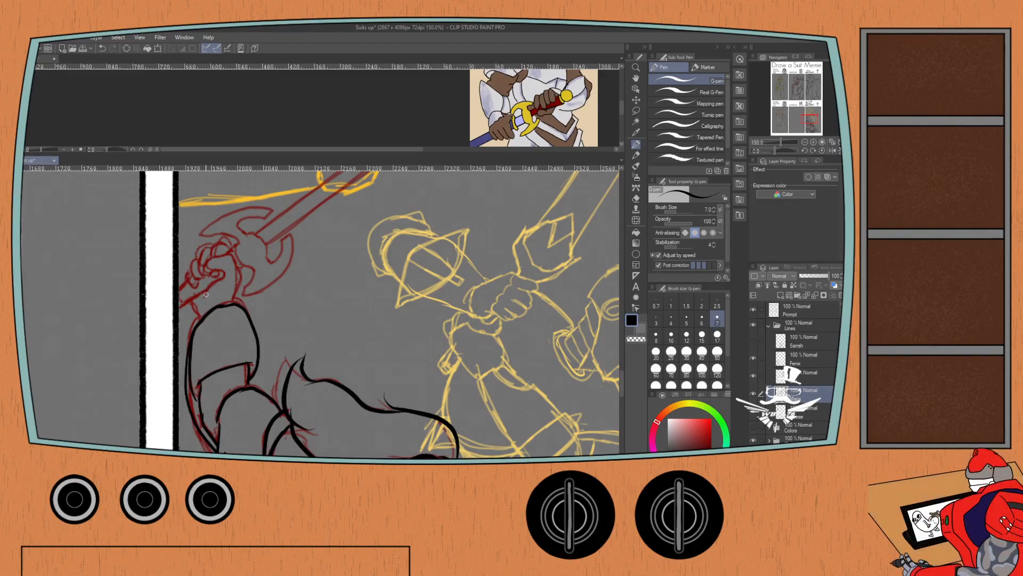
Ink the knight's fist above the forearm guard, outlining the thumb, the back of the hand and the curled fingers.
mouse_move(206, 295)
mouse_down()
mouse_move(225, 279)
mouse_move(204, 299)
mouse_move(222, 280)
mouse_move(207, 263)
mouse_move(234, 266)
mouse_move(232, 305)
mouse_up()
key(ctrl+z)
key(ctrl+z)
key(ctrl+z)
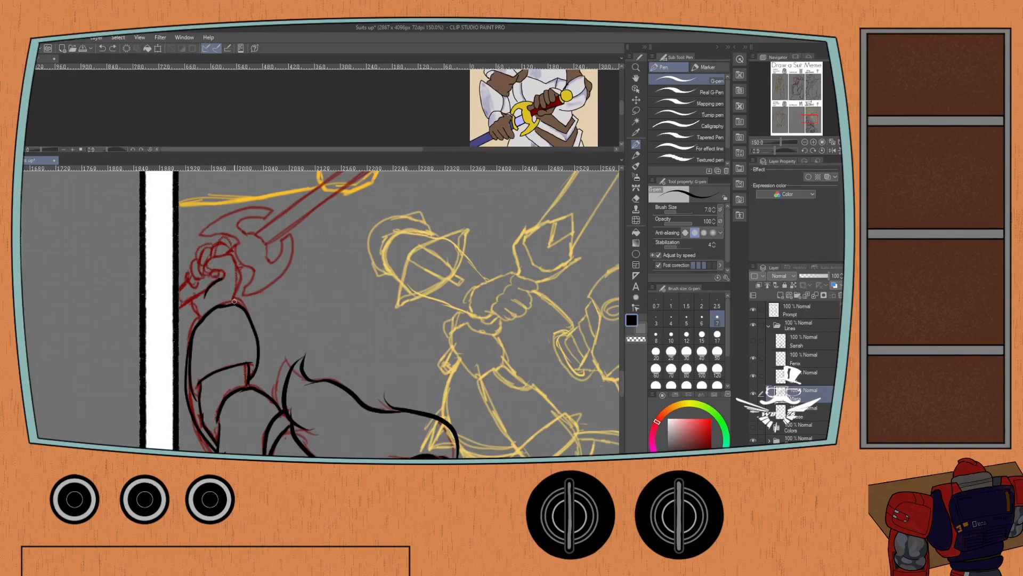
mouse_move(234, 301)
mouse_down()
mouse_move(236, 275)
mouse_move(220, 258)
mouse_up()
mouse_move(225, 257)
mouse_down()
mouse_move(205, 249)
mouse_move(195, 285)
mouse_move(187, 271)
mouse_move(194, 278)
mouse_up()
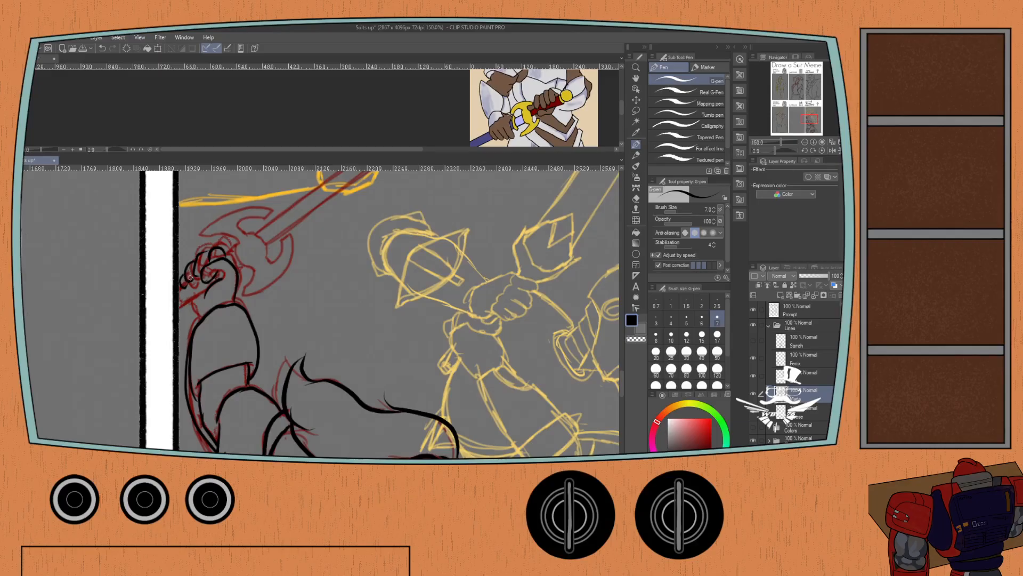
Ink the sword grip below the fist and a circle for the centre of the sword's guard.
mouse_move(205, 292)
mouse_down()
mouse_move(178, 312)
mouse_move(193, 317)
mouse_up()
key(ctrl+z)
mouse_move(224, 252)
mouse_down()
mouse_move(234, 243)
mouse_move(240, 265)
mouse_move(255, 265)
mouse_move(238, 239)
mouse_move(235, 260)
mouse_move(263, 266)
mouse_move(259, 233)
mouse_move(235, 253)
mouse_up()
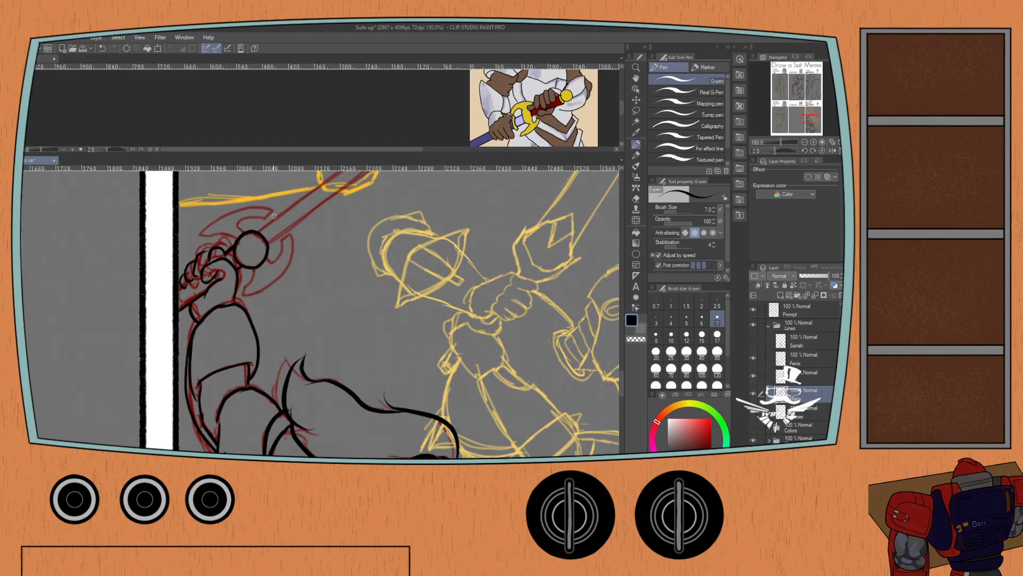
Erase the lower part of the guard's circle with the Hard eraser and ink the guard's inner edge beside the fist.
key(e)
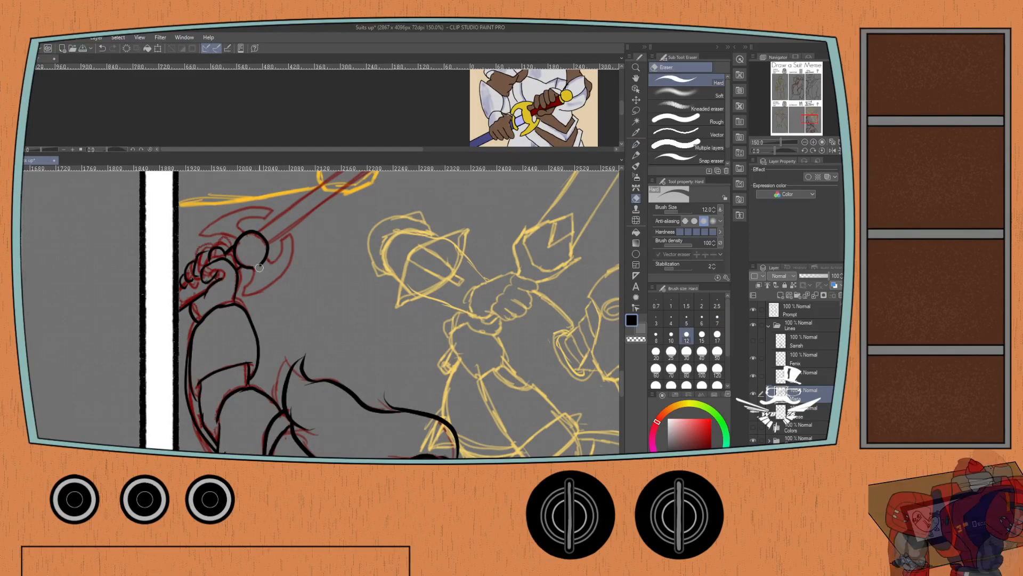
drag(259, 267, 245, 236)
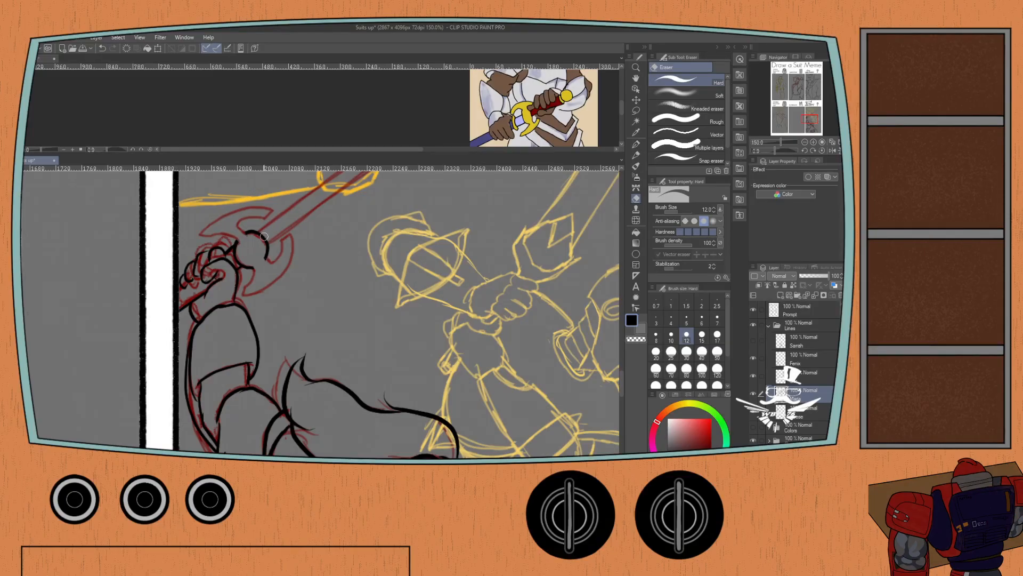
key(p)
drag(258, 266, 243, 297)
key(ctrl+z)
key(p)
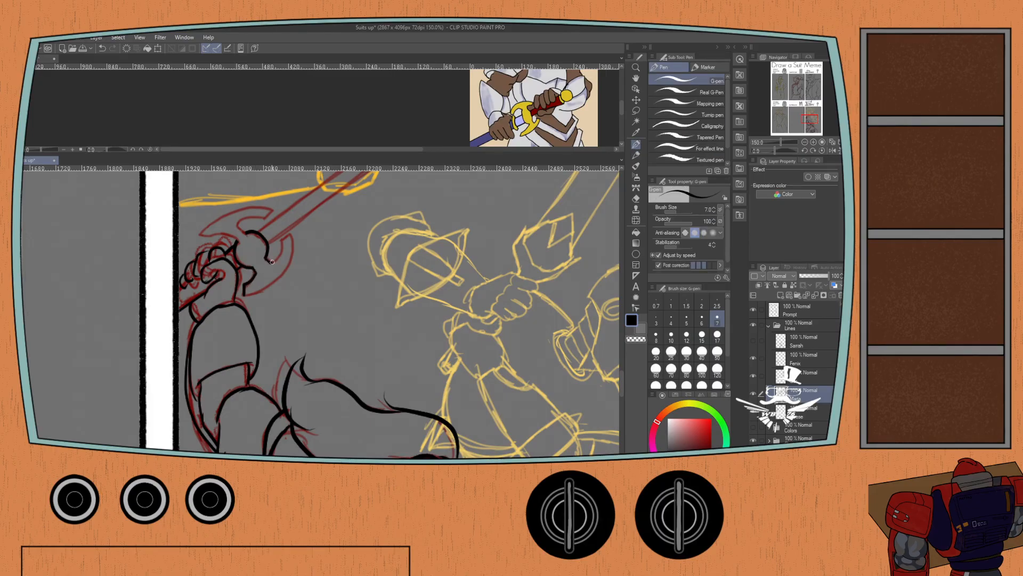
Ink the two curved arms of the sword's crossguard around the central circle, redoing strokes to match the red sketch.
mouse_move(272, 262)
mouse_down()
mouse_move(281, 242)
mouse_move(241, 228)
mouse_move(273, 217)
mouse_move(264, 223)
mouse_move(292, 233)
mouse_up()
key(ctrl+z)
mouse_move(228, 235)
mouse_down()
mouse_move(202, 248)
mouse_move(207, 230)
mouse_move(225, 212)
mouse_move(263, 209)
mouse_move(232, 215)
mouse_move(206, 248)
mouse_up()
key(ctrl+z)
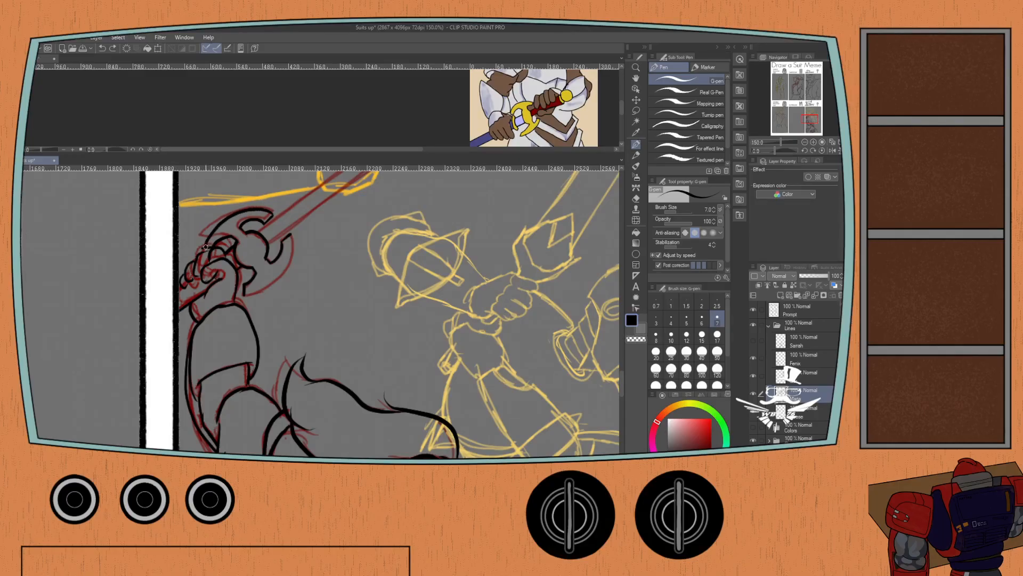
mouse_move(289, 233)
mouse_down()
mouse_move(281, 273)
mouse_move(250, 293)
mouse_up()
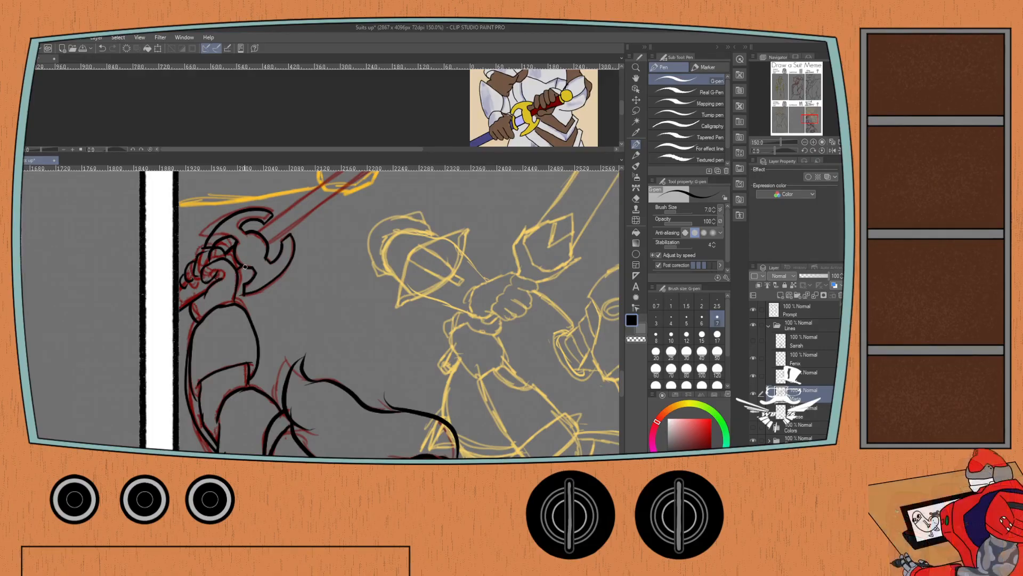
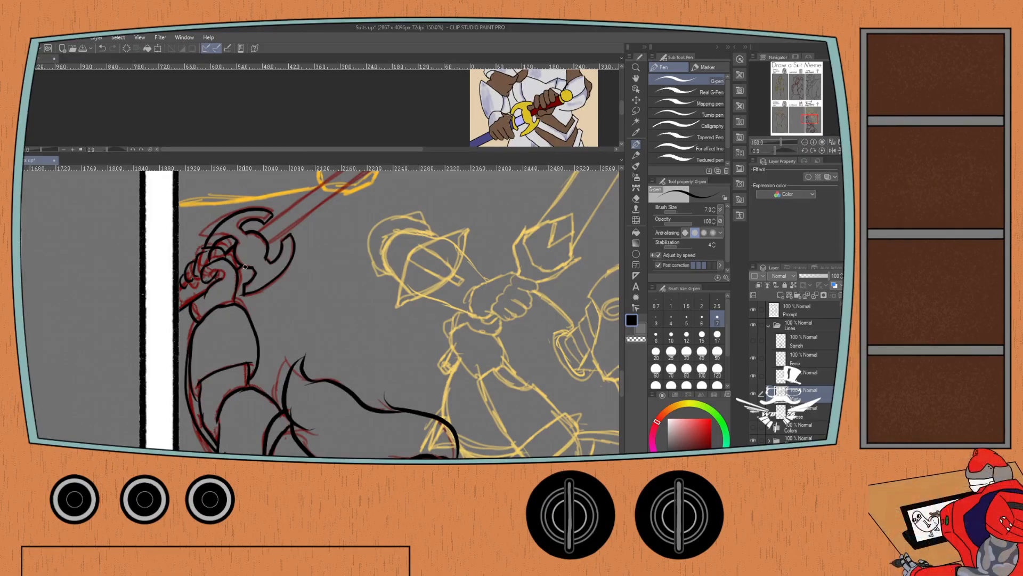
Ink the sword's long straight blade from the guard up to its pointed tip, following the red sketch.
drag(275, 184, 184, 294)
scroll(175, 327, up, 1)
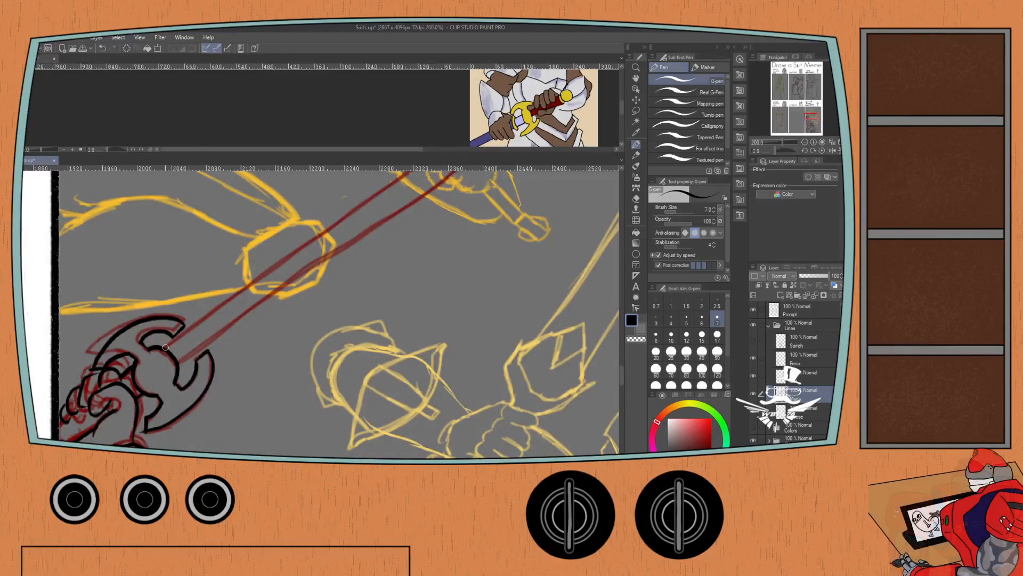
scroll(165, 349, down, 1)
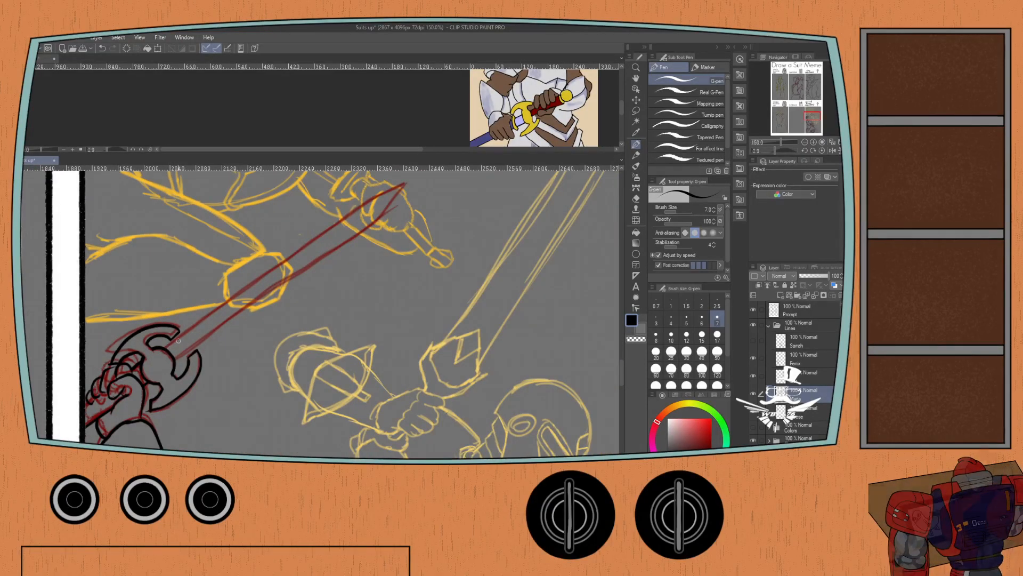
mouse_move(165, 349)
mouse_down()
mouse_move(380, 194)
mouse_move(413, 181)
mouse_move(293, 281)
mouse_move(180, 353)
mouse_up()
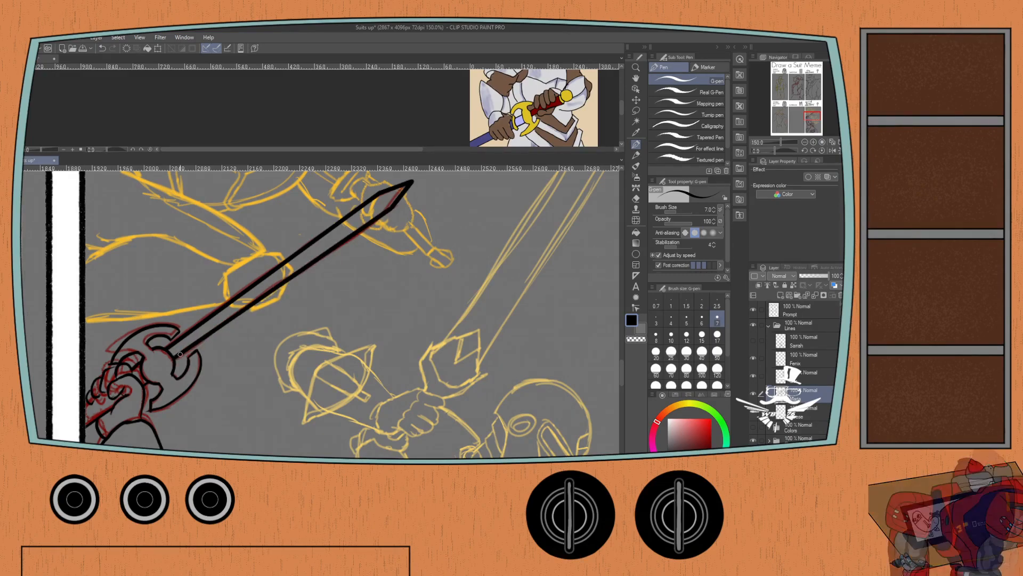
Ink the short jaw line beneath the knight's face, between the neck edge and the chest plate.
scroll(113, 357, down, 8)
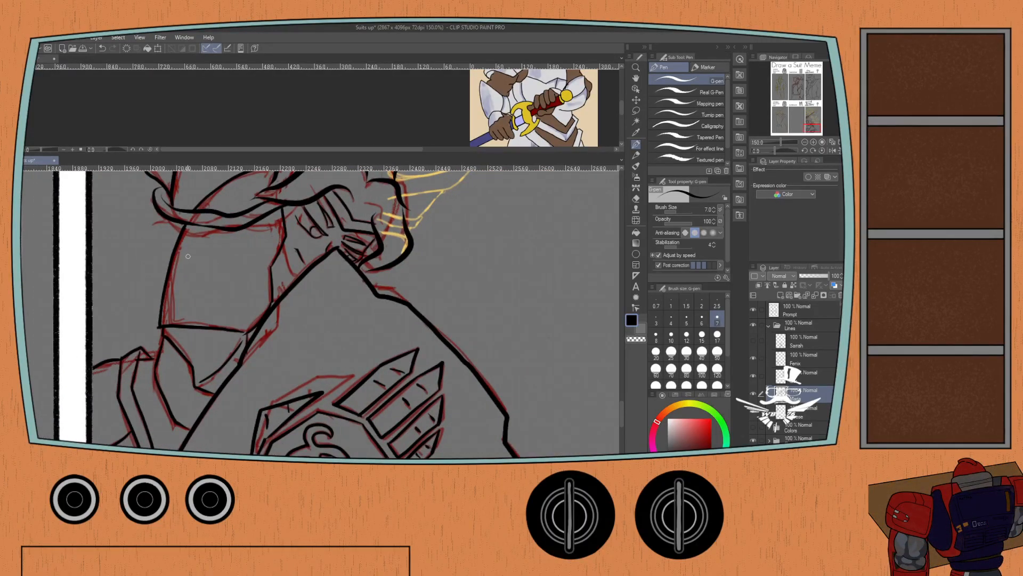
scroll(188, 256, up, 1)
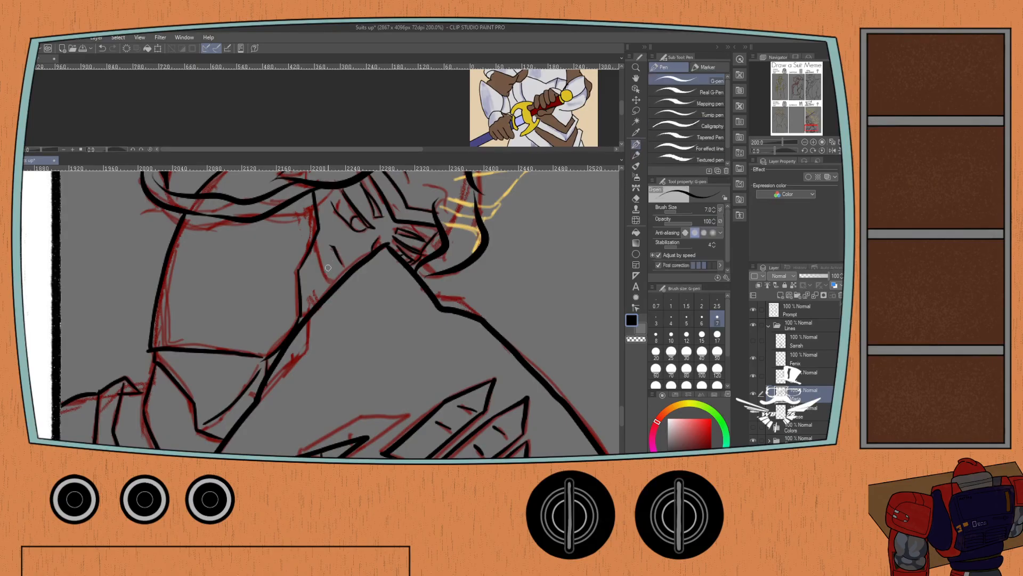
drag(334, 285, 314, 234)
key(ctrl+z)
drag(334, 284, 314, 243)
Close the armor reference picture and make the line layer of the helmeted figure active.
scroll(333, 274, down, 2)
mouse_move(244, 281)
mouse_down()
mouse_move(190, 352)
mouse_move(182, 396)
mouse_up()
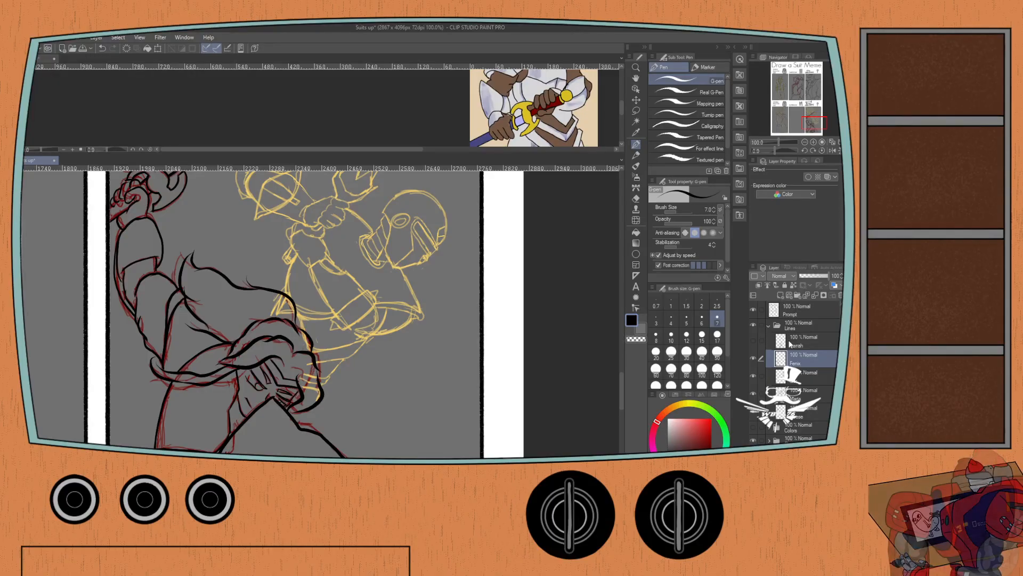
click(51, 58)
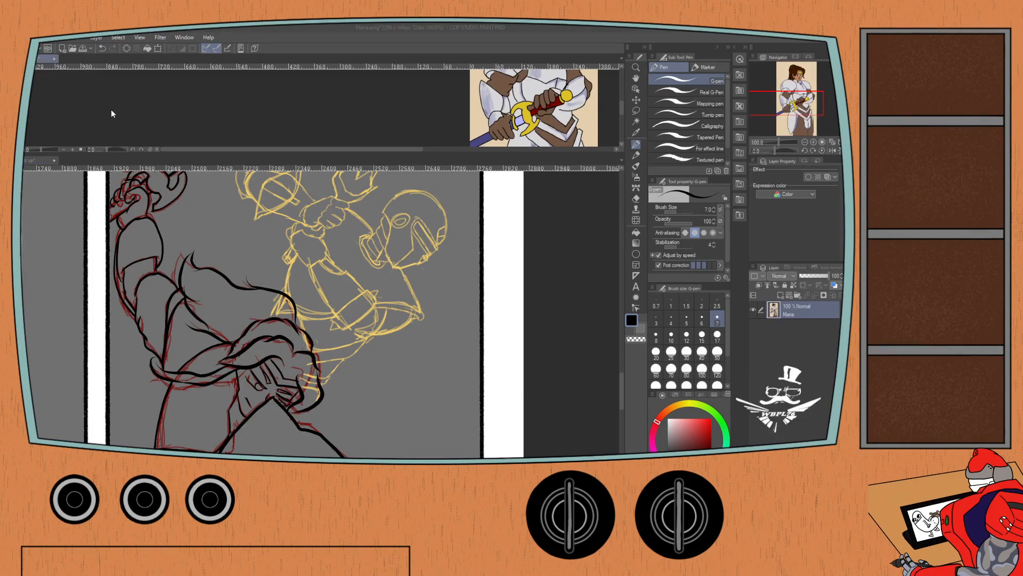
click(424, 200)
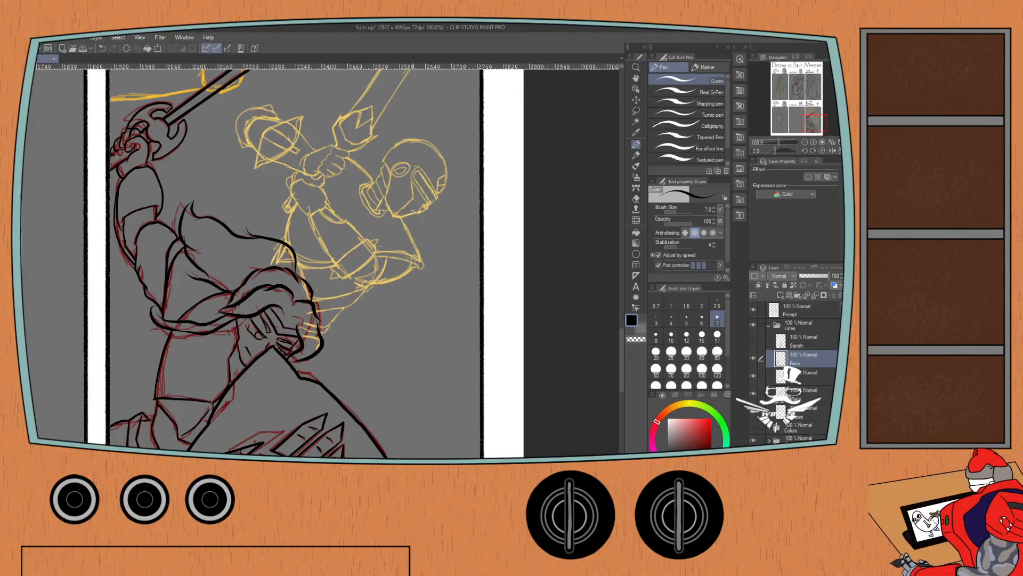
Ink the helmeted figure's front forearm guard over the yellow sketch: the curved wrist edge, the upper contour and the near edge of the elbow band.
drag(153, 177, 186, 290)
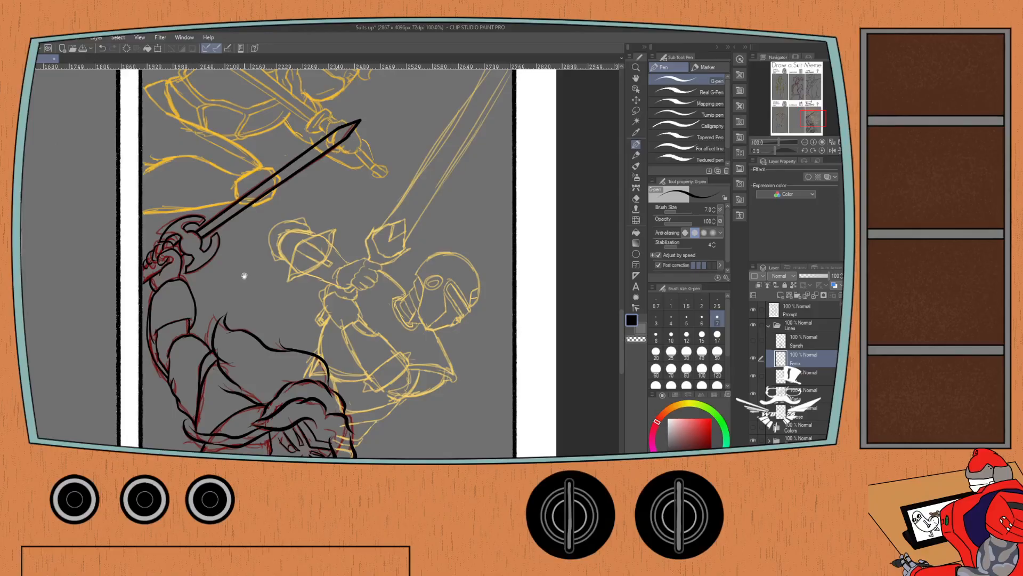
scroll(245, 276, up, 2)
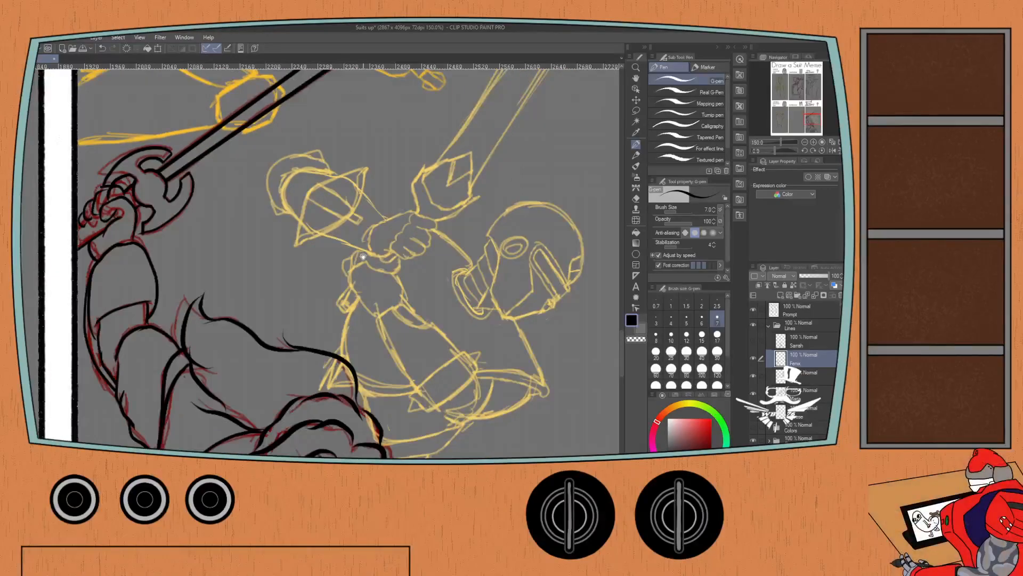
mouse_move(390, 306)
mouse_down()
mouse_move(373, 296)
mouse_move(387, 285)
mouse_move(381, 232)
mouse_move(366, 249)
mouse_up()
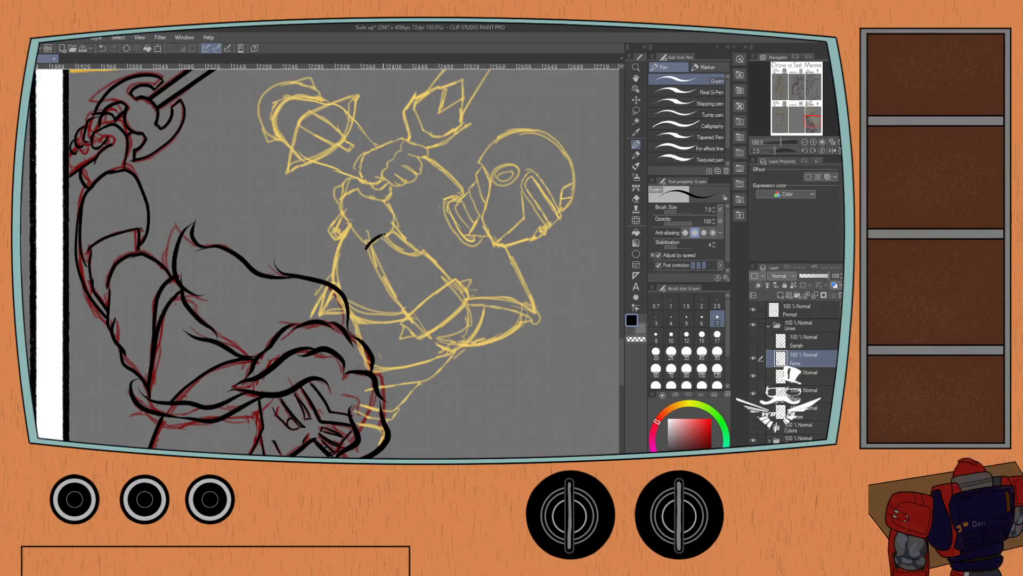
mouse_move(383, 236)
mouse_down()
mouse_move(422, 251)
mouse_move(451, 280)
mouse_move(403, 320)
mouse_up()
scroll(484, 275, down, 1)
key(ctrl+z)
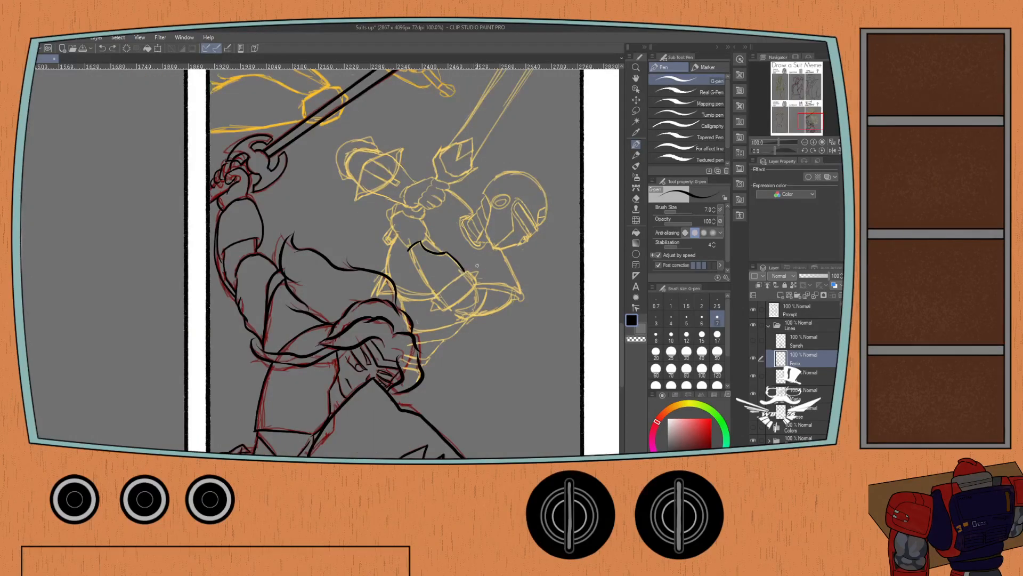
scroll(484, 275, up, 2)
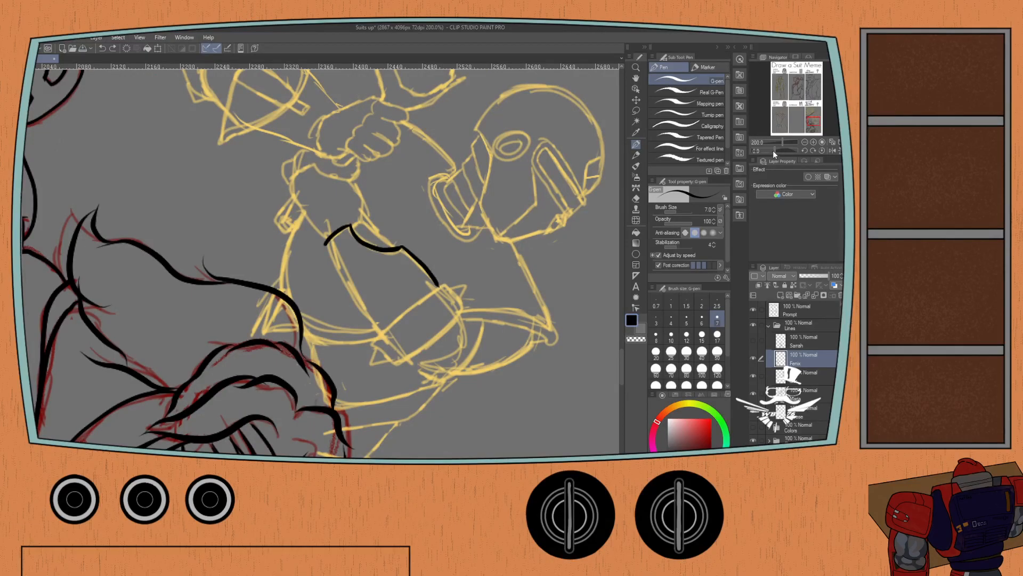
drag(773, 150, 772, 148)
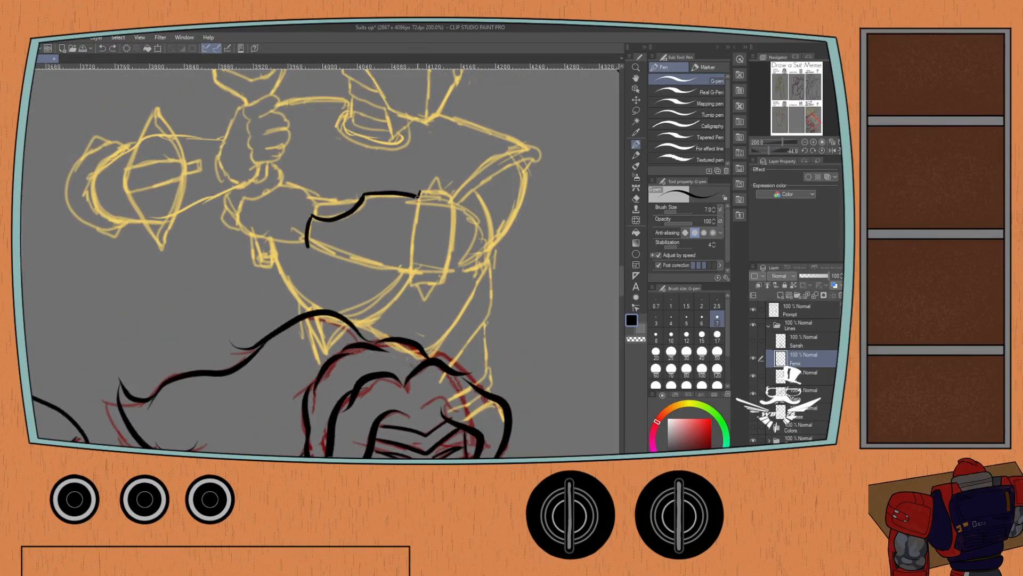
drag(418, 196, 411, 281)
drag(419, 193, 452, 198)
key(ctrl+z)
drag(411, 279, 442, 279)
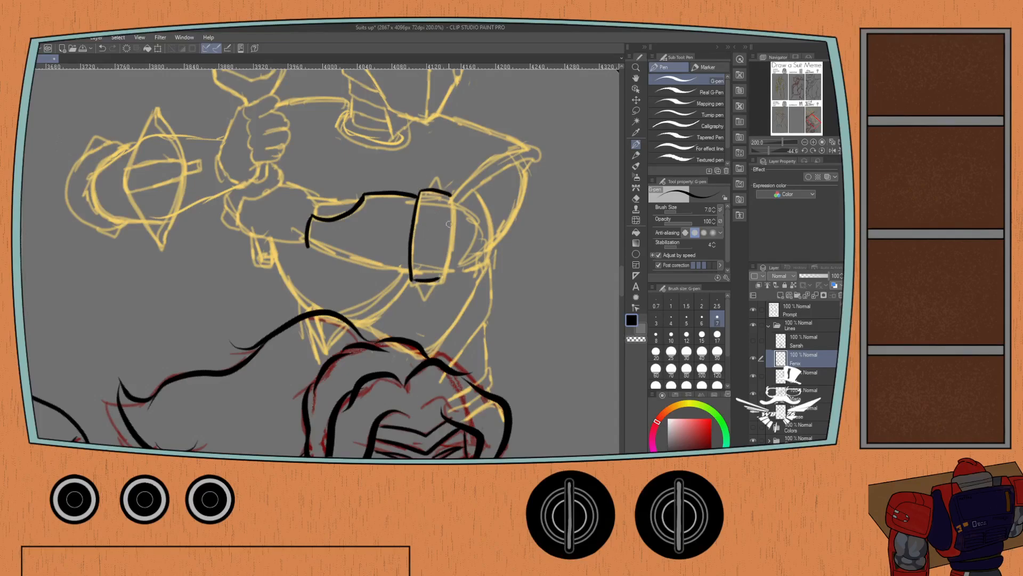
mouse_move(452, 196)
mouse_down()
mouse_move(452, 243)
mouse_move(419, 280)
mouse_up()
key(ctrl+z)
key(ctrl+z)
key(ctrl+z)
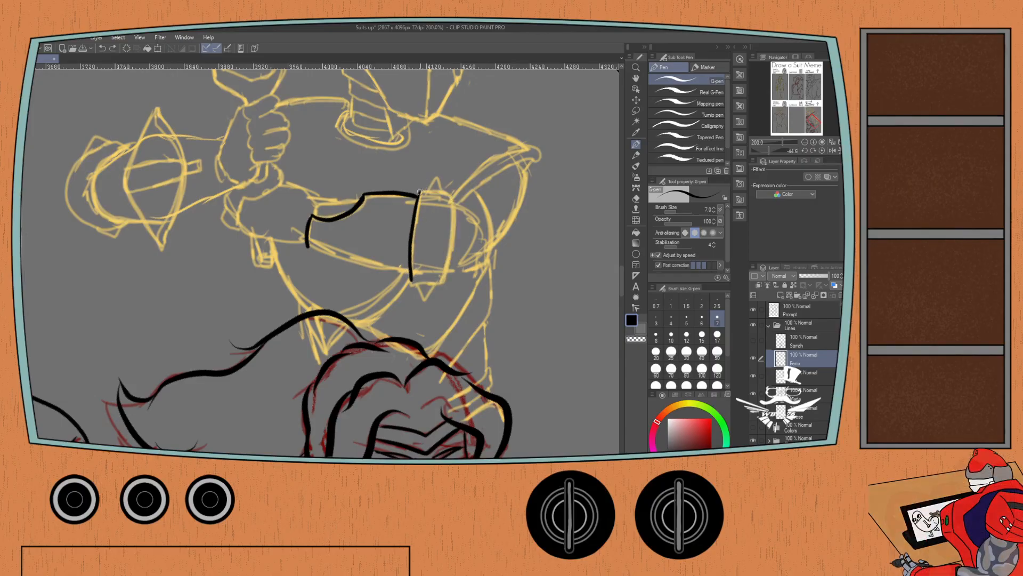
drag(428, 191, 442, 195)
key(ctrl+z)
drag(418, 282, 440, 277)
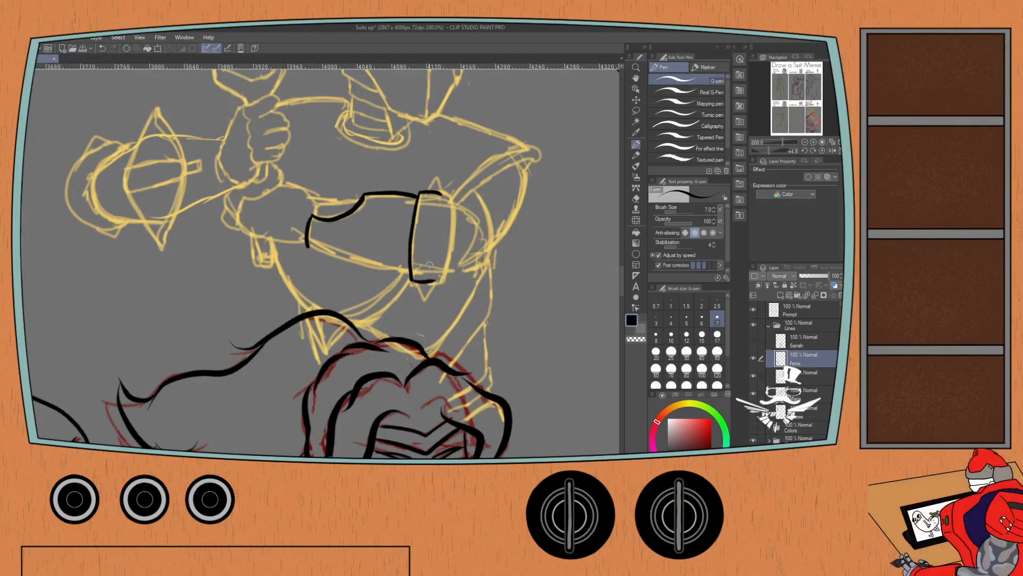
key(ctrl+z)
Ink the two short ends and the far edge of the elbow band to close its outline.
key(ctrl+z)
drag(419, 193, 450, 200)
key(ctrl+z)
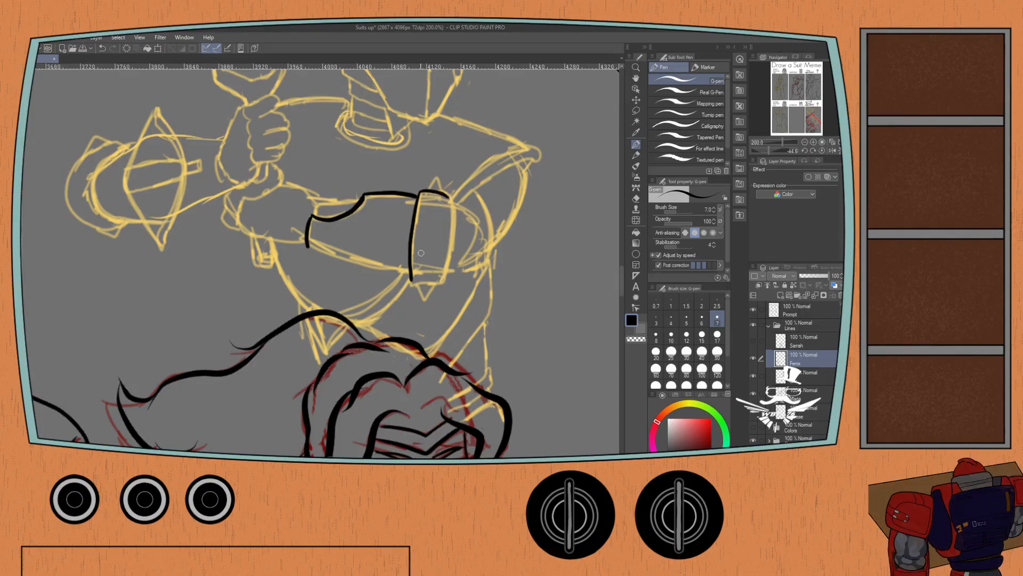
drag(411, 280, 442, 277)
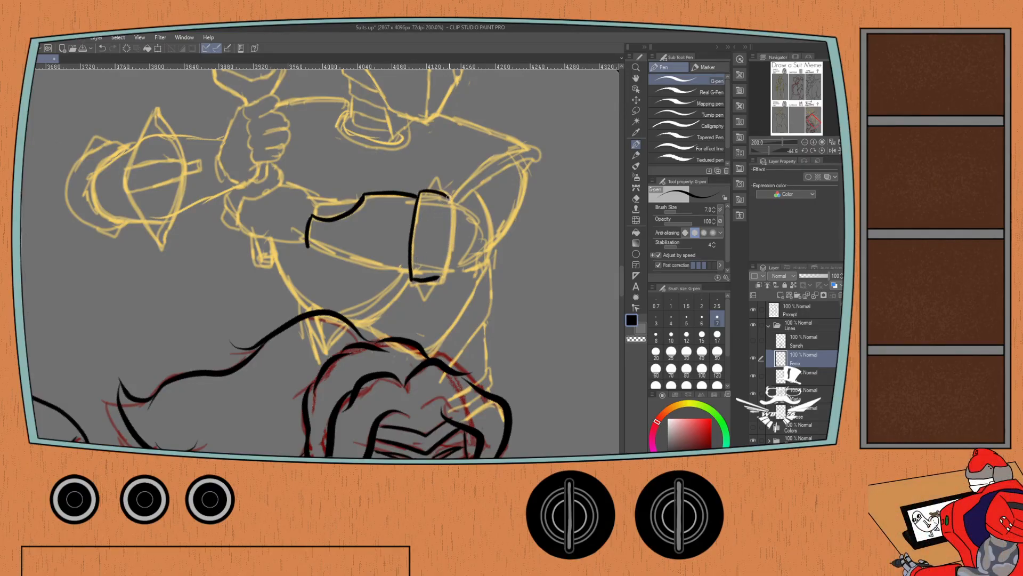
mouse_move(449, 198)
mouse_down()
mouse_move(448, 255)
mouse_move(425, 299)
mouse_move(432, 280)
mouse_up()
Ink a spike at each end of the elbow band and a circle with a small inner mark at its centre.
mouse_move(426, 189)
mouse_down()
mouse_move(438, 182)
mouse_move(444, 192)
mouse_move(425, 242)
mouse_move(438, 229)
mouse_move(431, 223)
mouse_move(421, 240)
mouse_move(439, 231)
mouse_move(427, 233)
mouse_up()
key(ctrl+z)
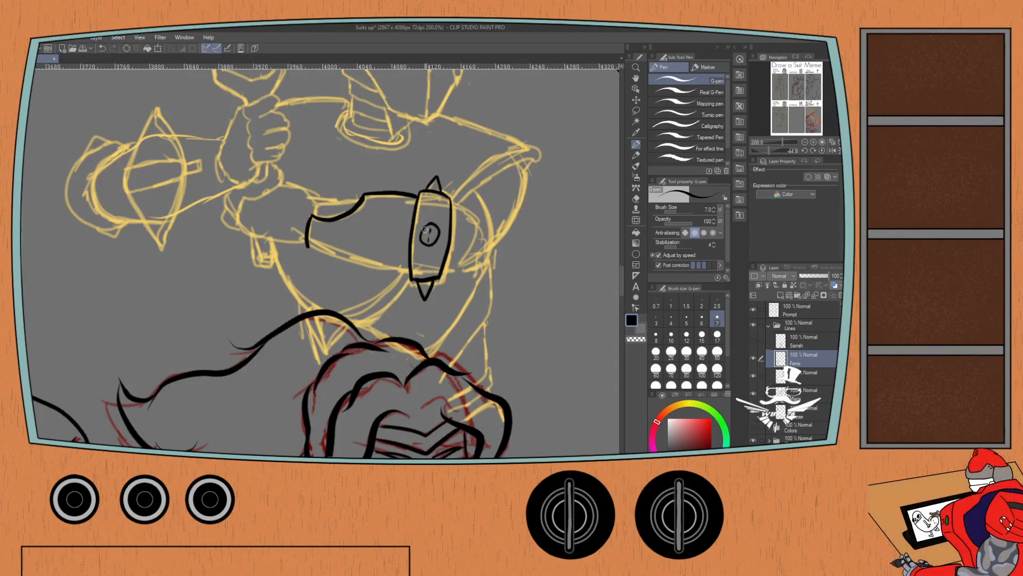
drag(428, 228, 436, 228)
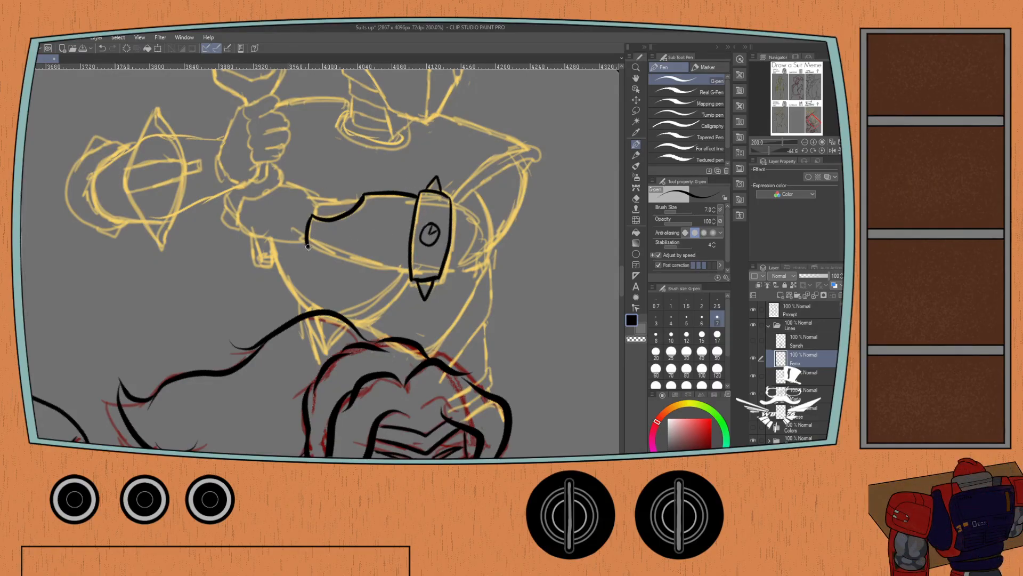
Ink the lower contour of the forearm guard and the rounded glove section at its wrist end.
drag(308, 246, 409, 270)
mouse_move(316, 213)
mouse_down()
mouse_move(360, 201)
mouse_move(277, 186)
mouse_move(245, 196)
mouse_move(238, 216)
mouse_move(248, 234)
mouse_move(294, 242)
mouse_move(303, 296)
mouse_up()
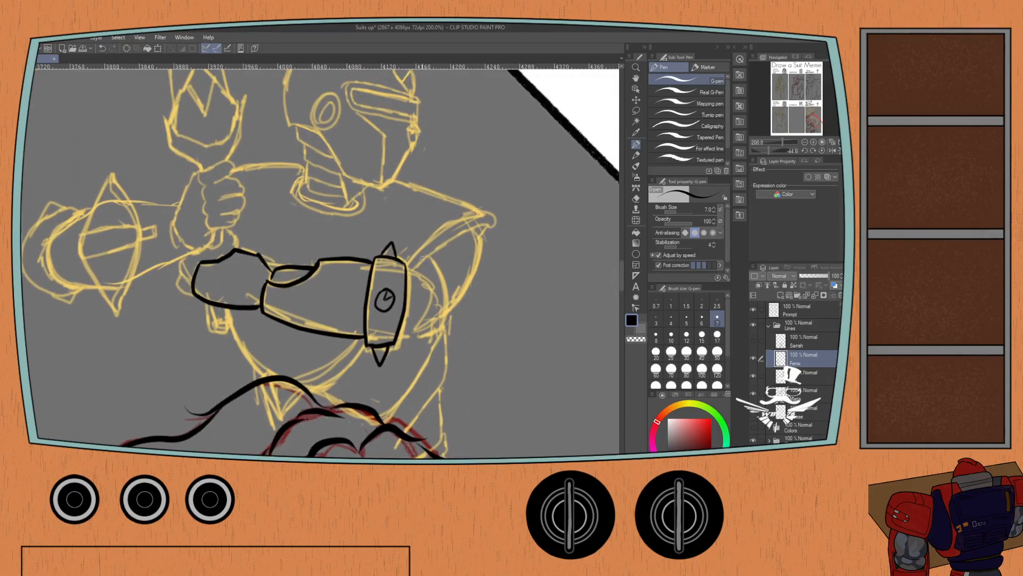
Ink the double-lined trim from the elbow band up to the pointed shoulder tip, and the curved shoulder lines below it.
mouse_move(403, 262)
mouse_down()
mouse_move(481, 214)
mouse_move(406, 263)
mouse_up()
key(ctrl+z)
key(ctrl+z)
drag(477, 211, 406, 265)
key(ctrl+z)
mouse_move(481, 212)
mouse_down()
mouse_move(441, 231)
mouse_move(408, 268)
mouse_move(478, 206)
mouse_up()
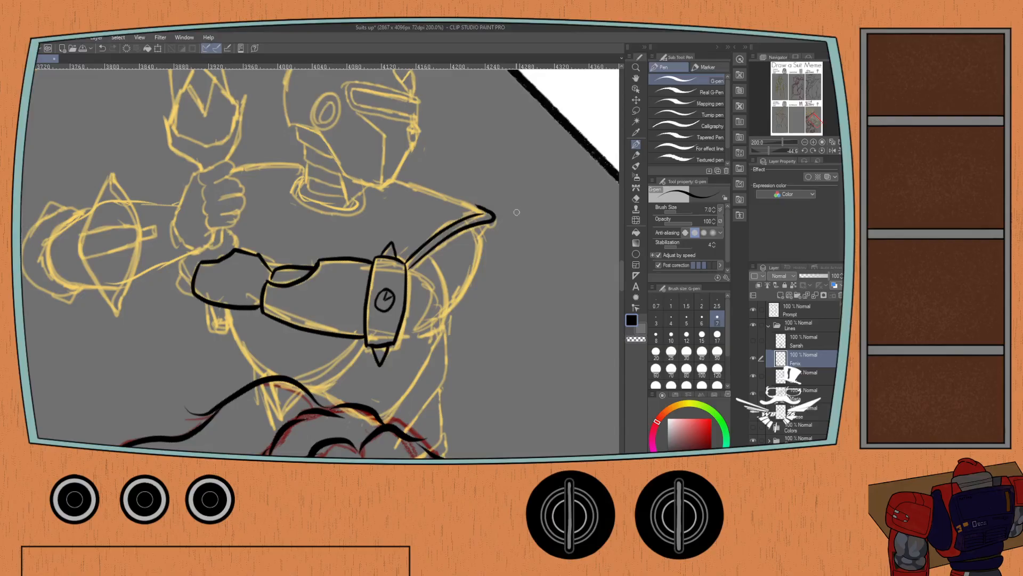
mouse_move(429, 257)
mouse_down()
mouse_move(451, 312)
mouse_move(482, 261)
mouse_move(479, 230)
mouse_up()
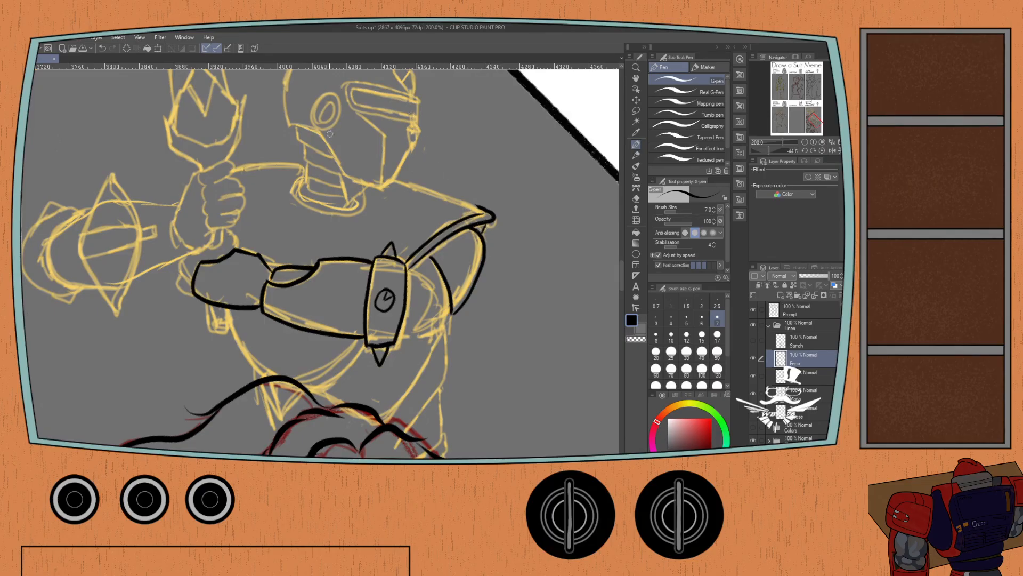
On the line layer directly below the helmeted figure's, ink two parallel lines continuing the shoulder trim diagonally past the forearm to the waist.
mouse_move(281, 224)
mouse_down()
mouse_move(288, 269)
mouse_move(304, 254)
mouse_move(312, 187)
mouse_up()
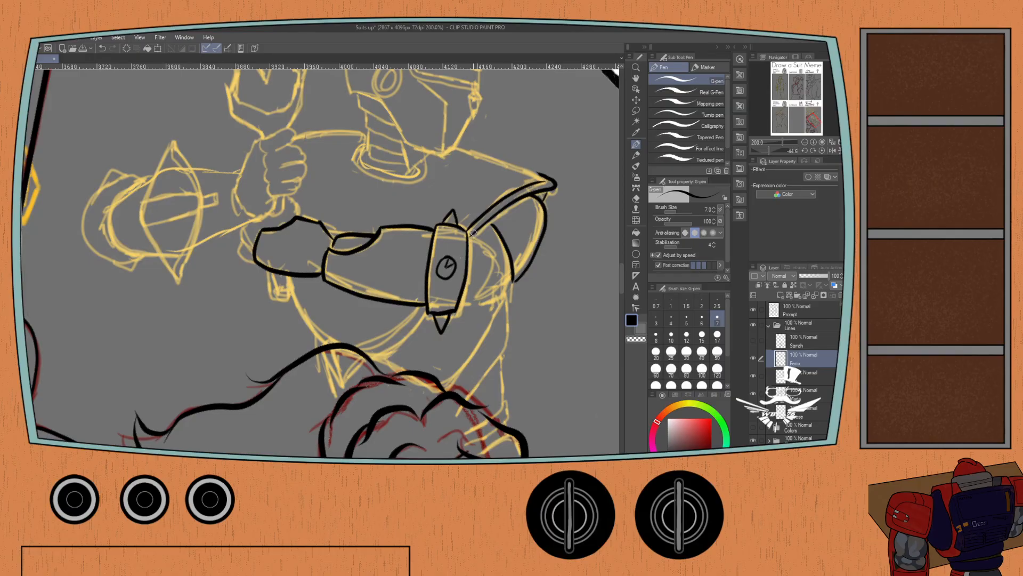
click(804, 342)
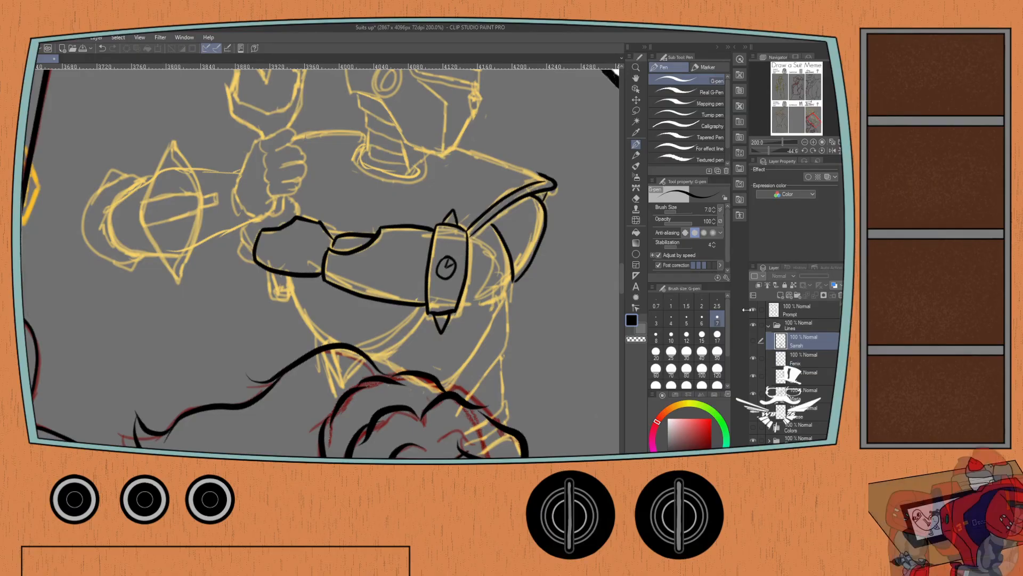
click(801, 374)
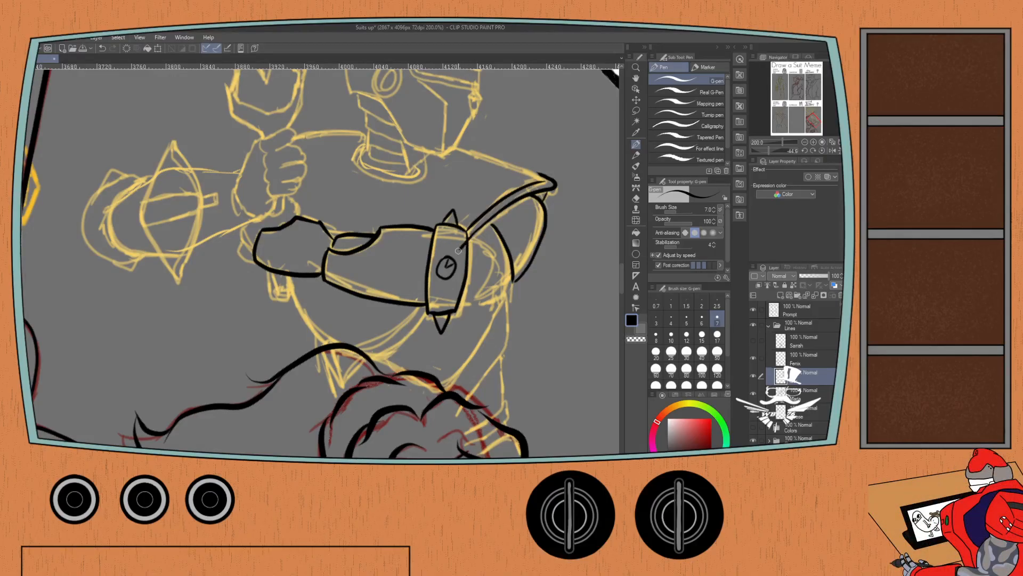
mouse_move(468, 240)
mouse_down()
mouse_move(432, 294)
mouse_move(364, 357)
mouse_up()
drag(469, 227, 365, 348)
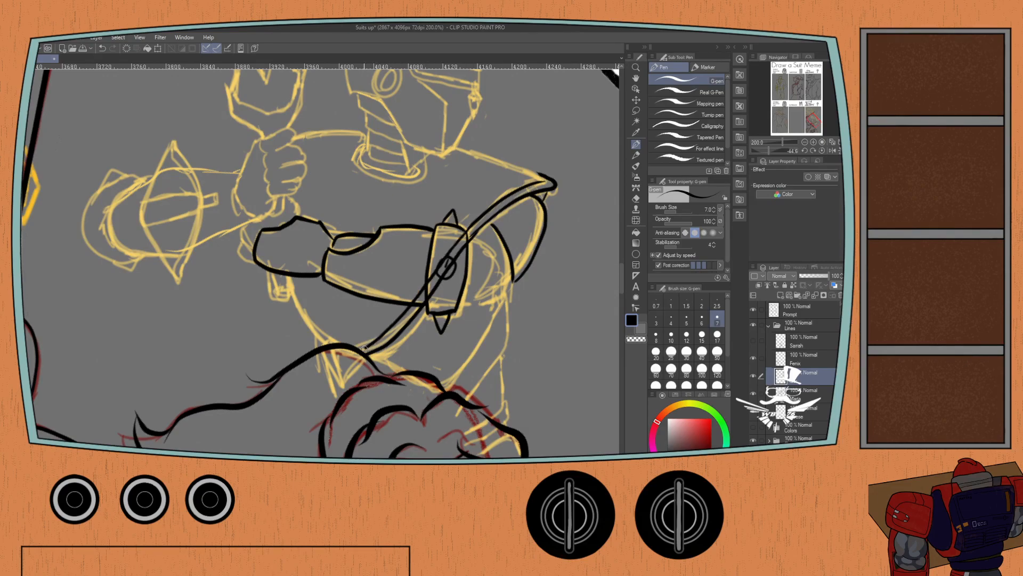
key(ctrl+z)
drag(471, 226, 364, 350)
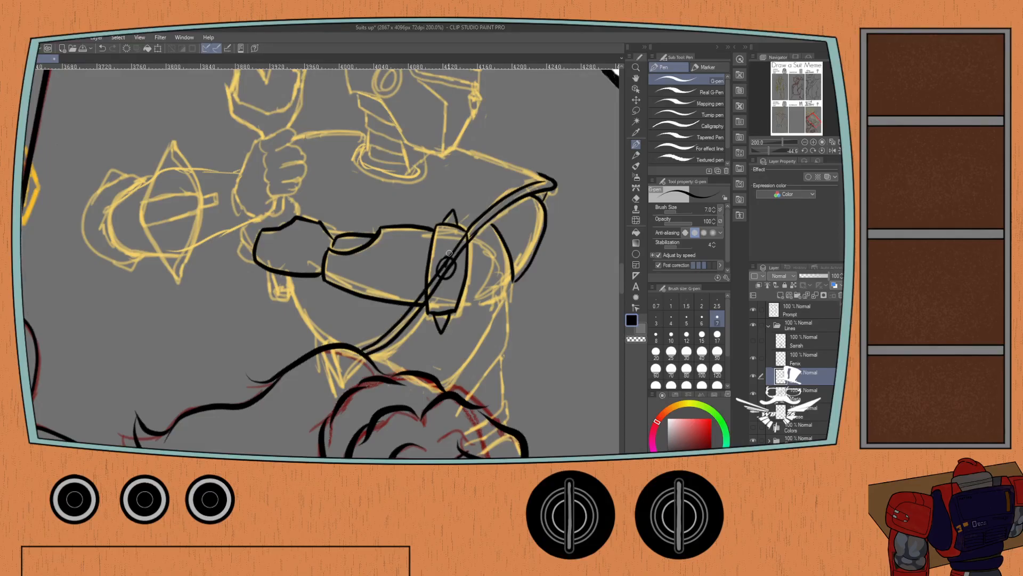
Erase the parts of the diagonal trim lines that cross the forearm guard and elbow band.
key(e)
mouse_move(425, 279)
mouse_down()
mouse_move(419, 302)
mouse_move(461, 241)
mouse_move(456, 222)
mouse_up()
key(p)
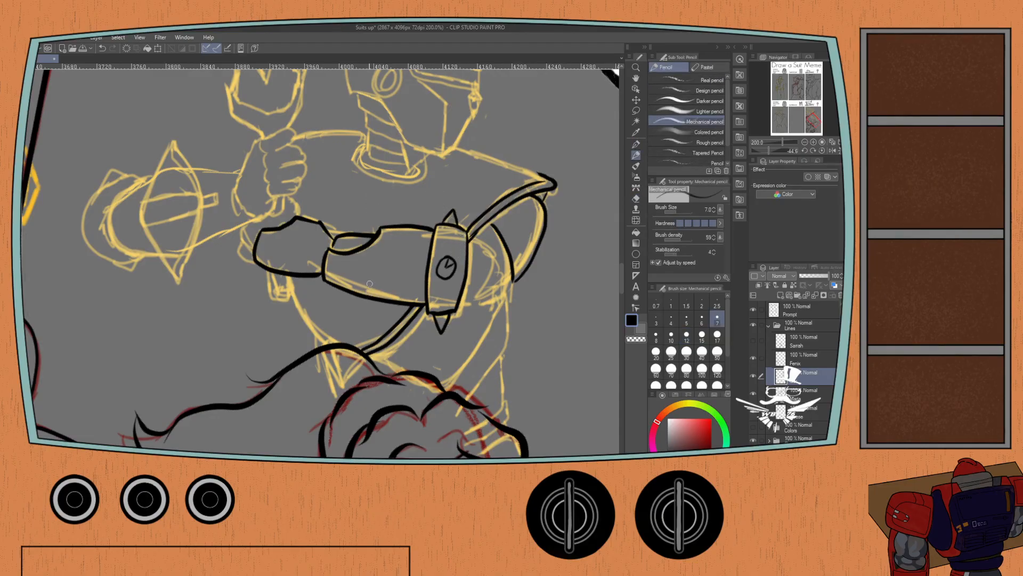
Back on the helmeted figure's line layer, ink the curved side of the torso below the glove with the G-pen.
click(799, 365)
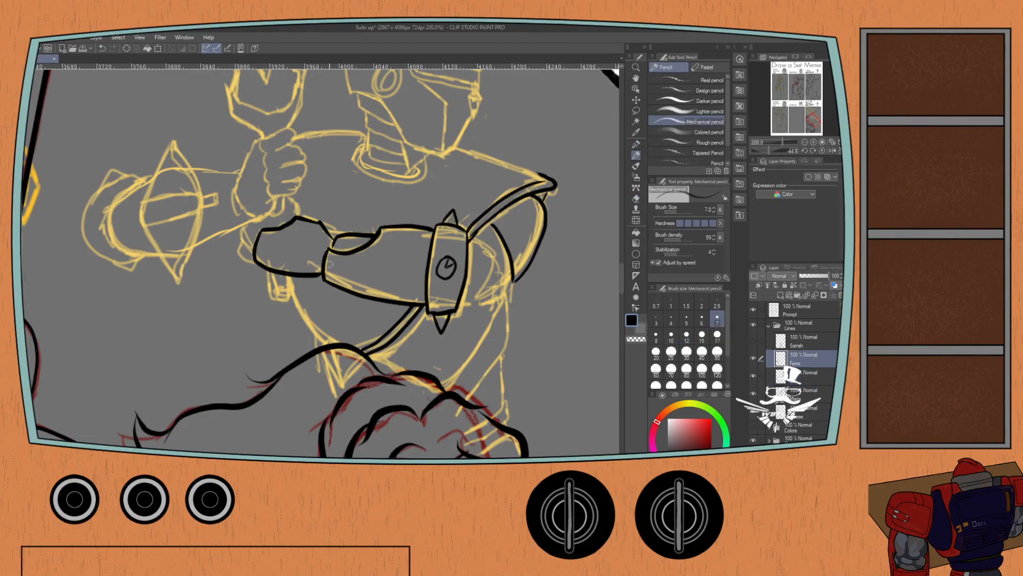
drag(287, 273, 309, 333)
key(ctrl+z)
key(p)
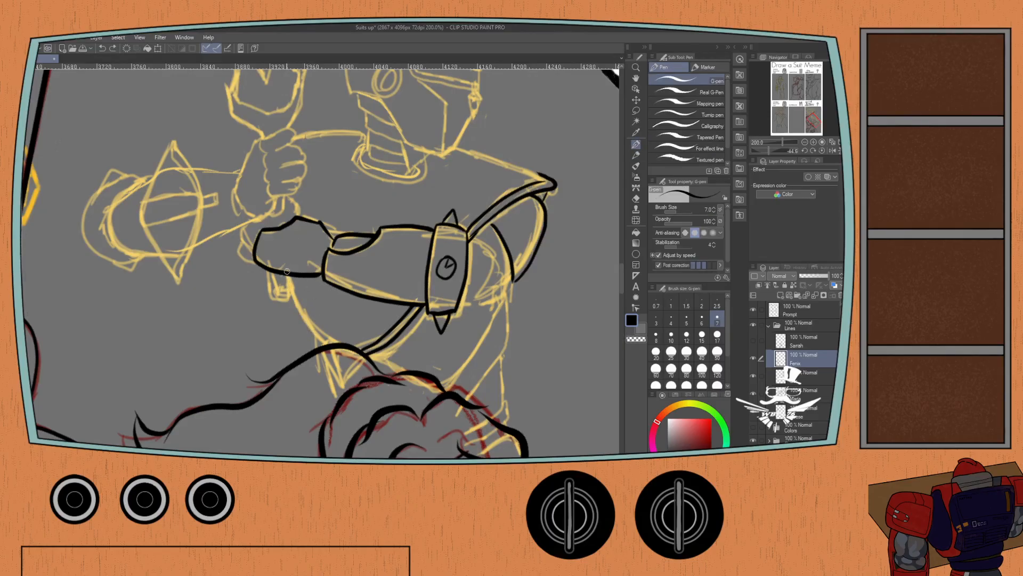
drag(286, 272, 326, 346)
Ink the wrist cuff, the back of the raised fist and the scalloped finger edge beside the forearm guard.
mouse_move(297, 218)
mouse_down()
mouse_move(287, 194)
mouse_move(279, 219)
mouse_move(284, 201)
mouse_move(281, 216)
mouse_move(264, 213)
mouse_up()
key(ctrl+z)
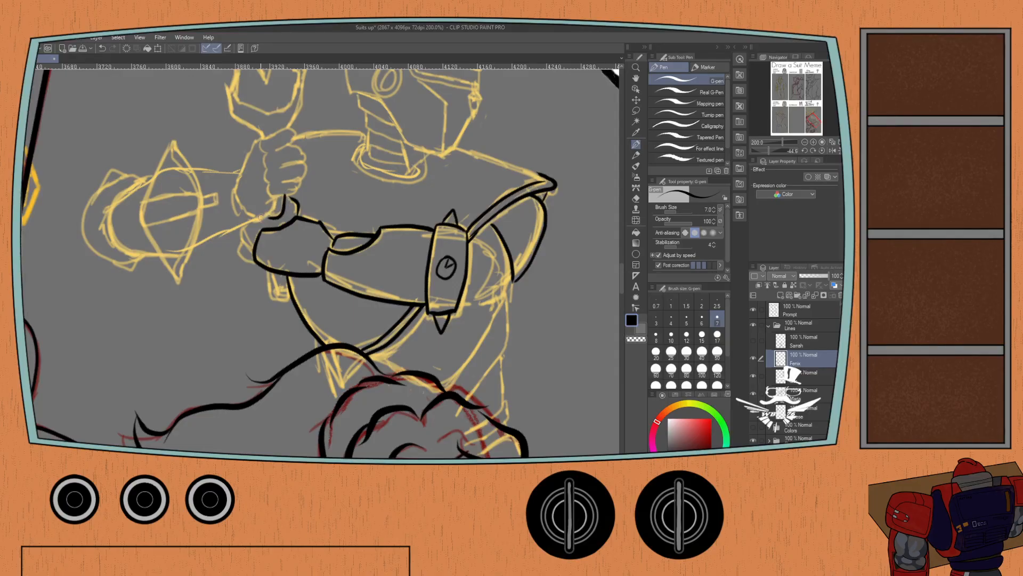
mouse_move(254, 262)
mouse_down()
mouse_move(241, 254)
mouse_move(241, 224)
mouse_up()
mouse_move(249, 160)
mouse_down()
mouse_move(243, 189)
mouse_move(263, 183)
mouse_move(271, 239)
mouse_move(250, 254)
mouse_up()
mouse_move(250, 171)
mouse_down()
mouse_move(228, 219)
mouse_move(234, 236)
mouse_move(255, 245)
mouse_up()
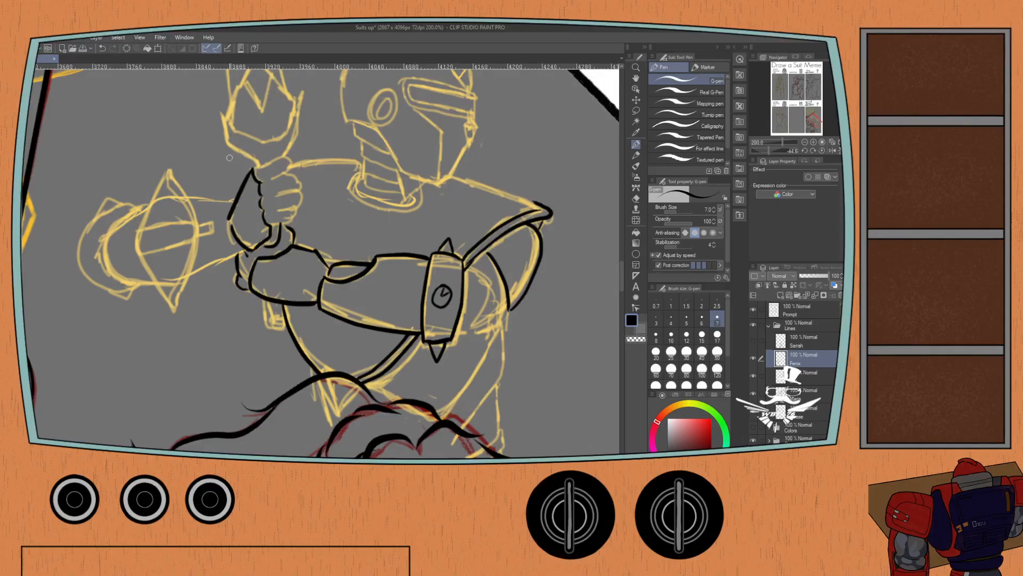
Ink the upper and lower edges of the bent arm between the raised fist and the pointed elbow guard.
mouse_move(181, 181)
mouse_down()
mouse_move(238, 184)
mouse_move(283, 203)
mouse_move(247, 200)
mouse_up()
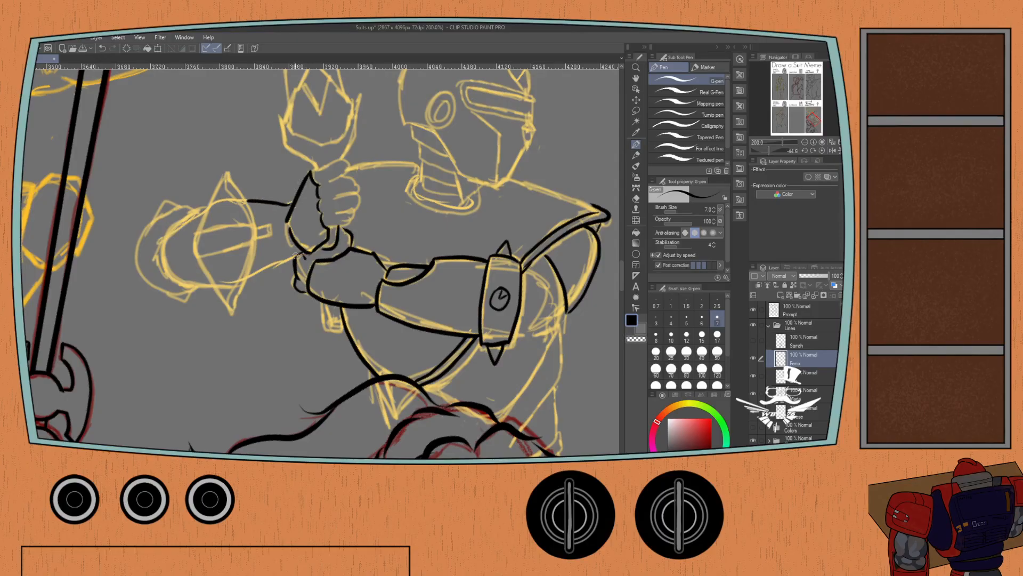
drag(297, 256, 257, 272)
drag(267, 225, 249, 232)
key(ctrl+z)
Ink the pointed elbow guard with its curved upper and lower rims and the narrow strap running down its middle.
drag(767, 149, 759, 148)
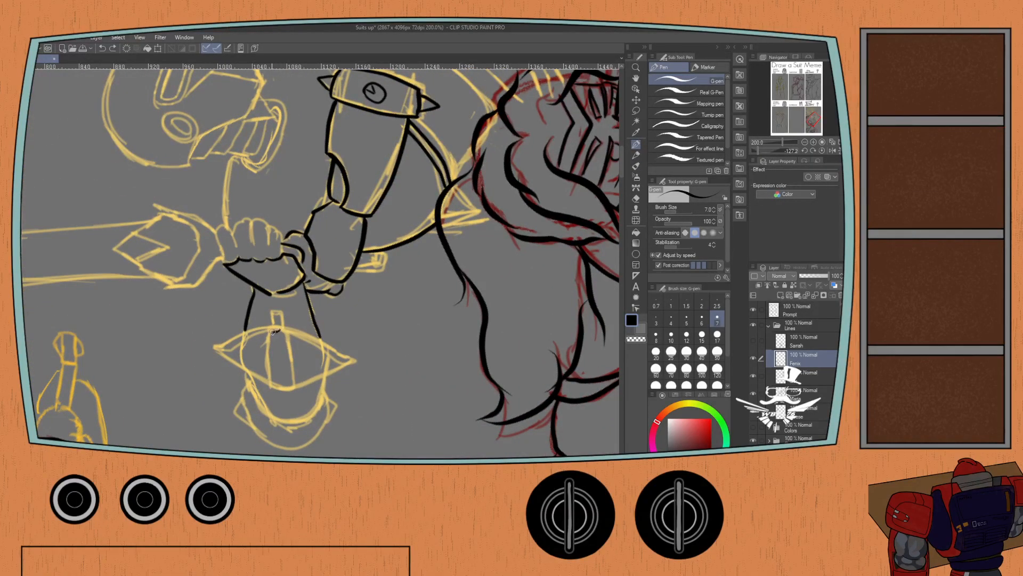
mouse_move(273, 331)
mouse_down()
mouse_move(271, 310)
mouse_move(273, 330)
mouse_move(281, 321)
mouse_move(273, 331)
mouse_move(219, 352)
mouse_up()
drag(270, 326, 210, 352)
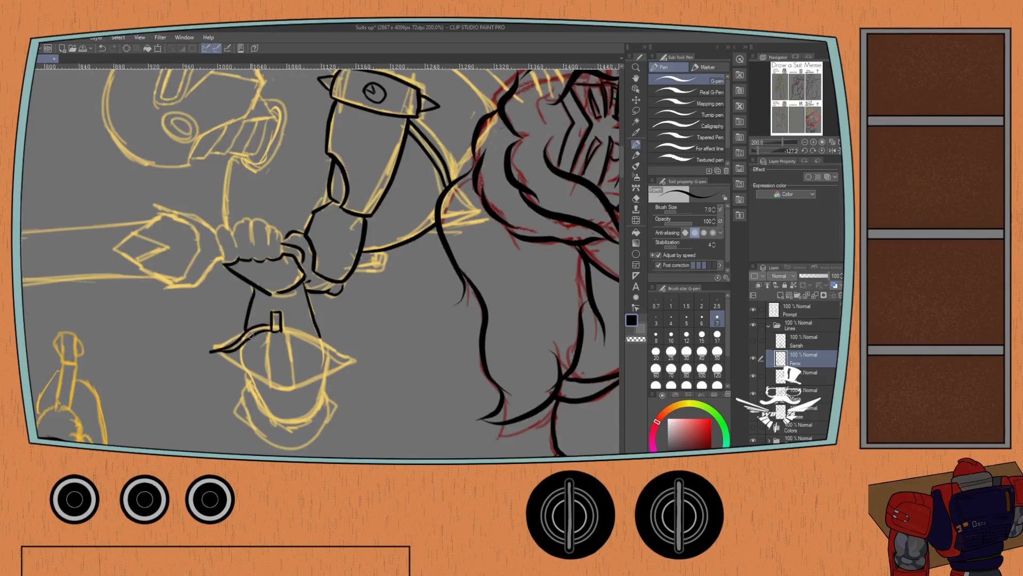
drag(281, 331, 349, 362)
drag(282, 326, 348, 361)
drag(267, 332, 271, 387)
key(ctrl+z)
drag(271, 330, 271, 385)
drag(279, 383, 271, 385)
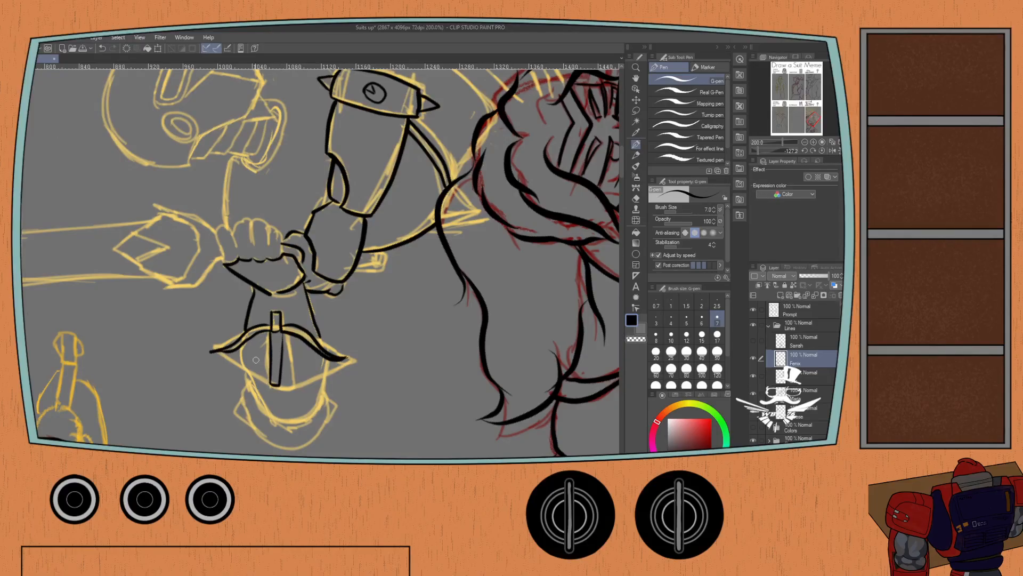
mouse_move(214, 352)
mouse_down()
mouse_move(279, 385)
mouse_move(343, 358)
mouse_up()
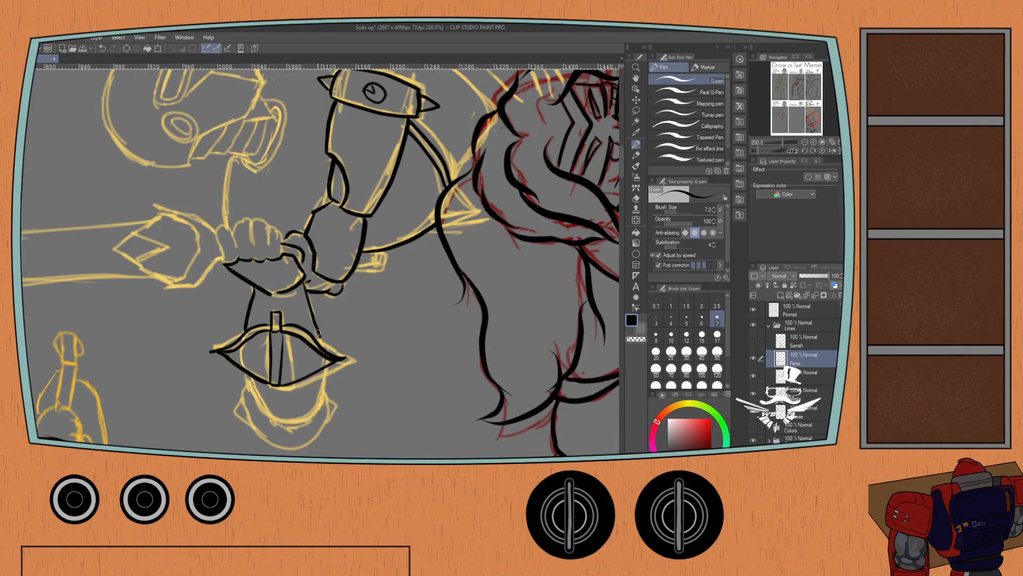
Ink the short arm sides beyond the elbow guard and the curved double band that closes them.
mouse_move(324, 367)
mouse_down()
mouse_move(321, 391)
mouse_move(326, 381)
mouse_move(289, 403)
mouse_move(245, 387)
mouse_move(280, 414)
mouse_move(315, 398)
mouse_up()
key(ctrl+z)
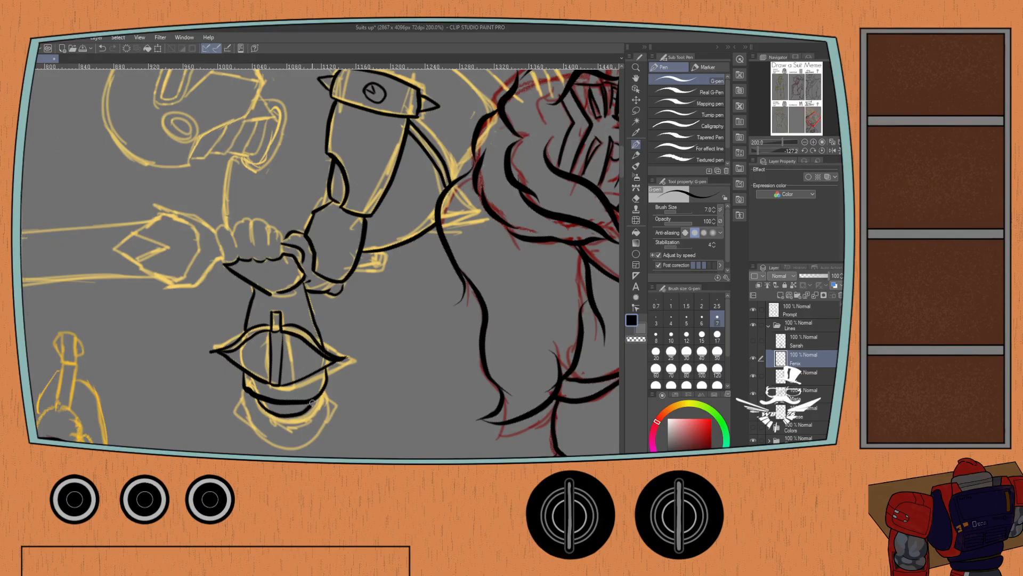
mouse_move(242, 389)
mouse_down()
mouse_move(283, 430)
mouse_move(317, 413)
mouse_move(325, 389)
mouse_move(318, 433)
mouse_move(284, 452)
mouse_move(243, 419)
mouse_move(237, 400)
mouse_move(254, 434)
mouse_move(289, 445)
mouse_move(315, 439)
mouse_move(330, 416)
mouse_move(323, 386)
mouse_up()
key(ctrl+z)
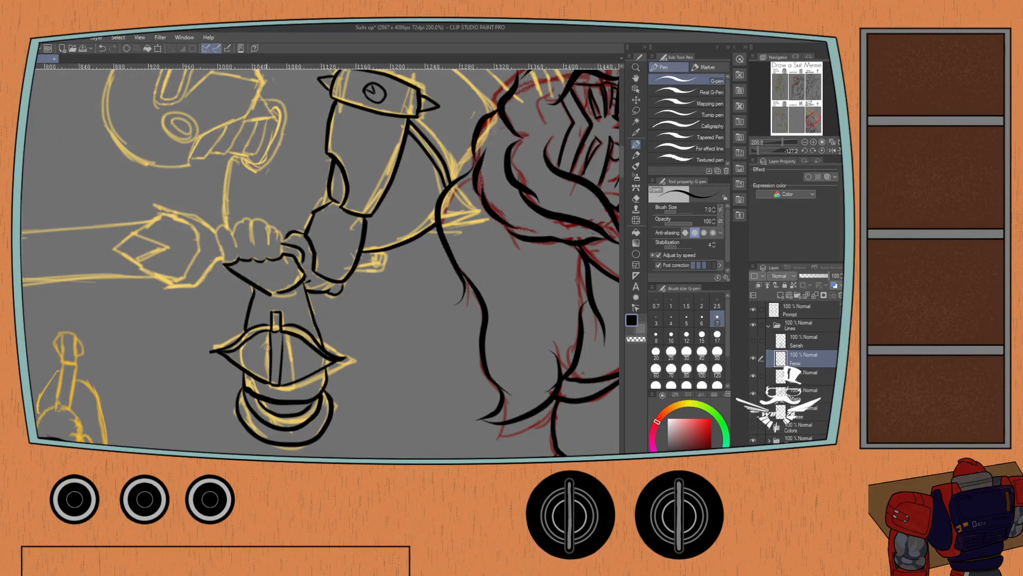
key(ctrl+z)
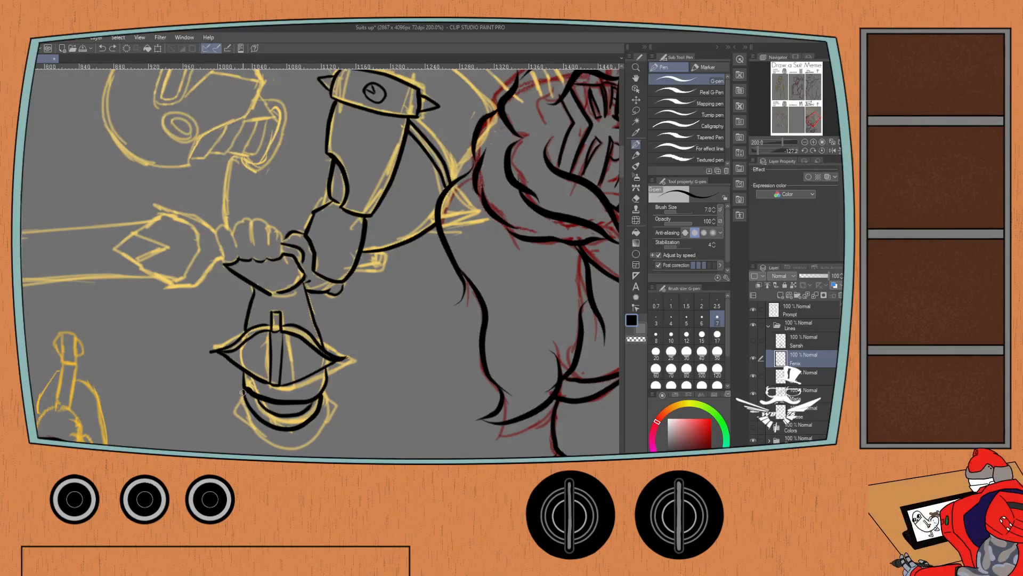
Ink three small spikes around the outer edge of the curved band beyond the elbow guard.
mouse_move(244, 392)
mouse_down()
mouse_move(232, 407)
mouse_move(284, 439)
mouse_move(292, 431)
mouse_up()
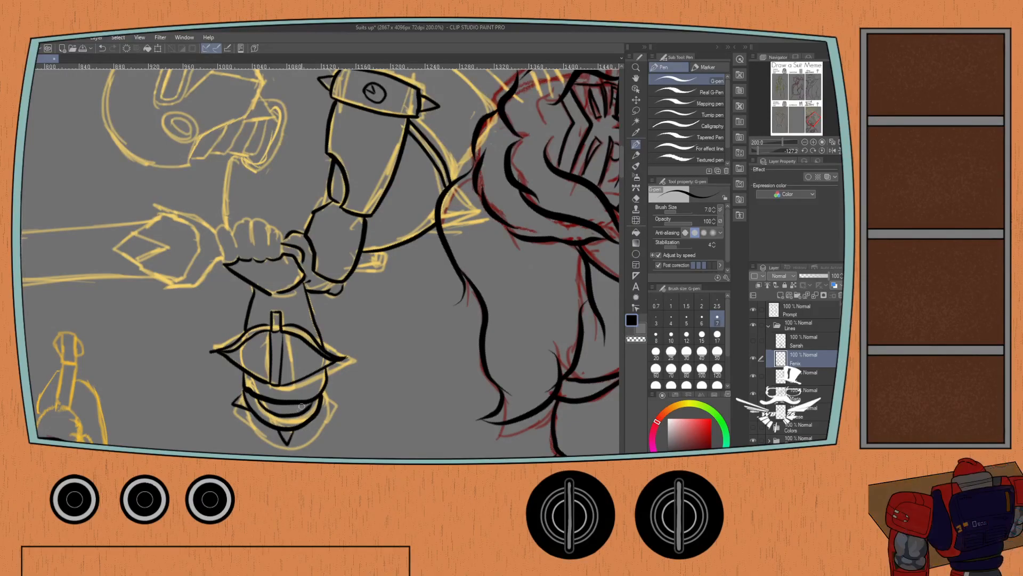
mouse_move(322, 398)
mouse_down()
mouse_move(330, 408)
mouse_move(320, 414)
mouse_up()
key(ctrl+z)
key(ctrl+z)
key(ctrl+z)
drag(243, 392, 290, 431)
drag(321, 398, 323, 414)
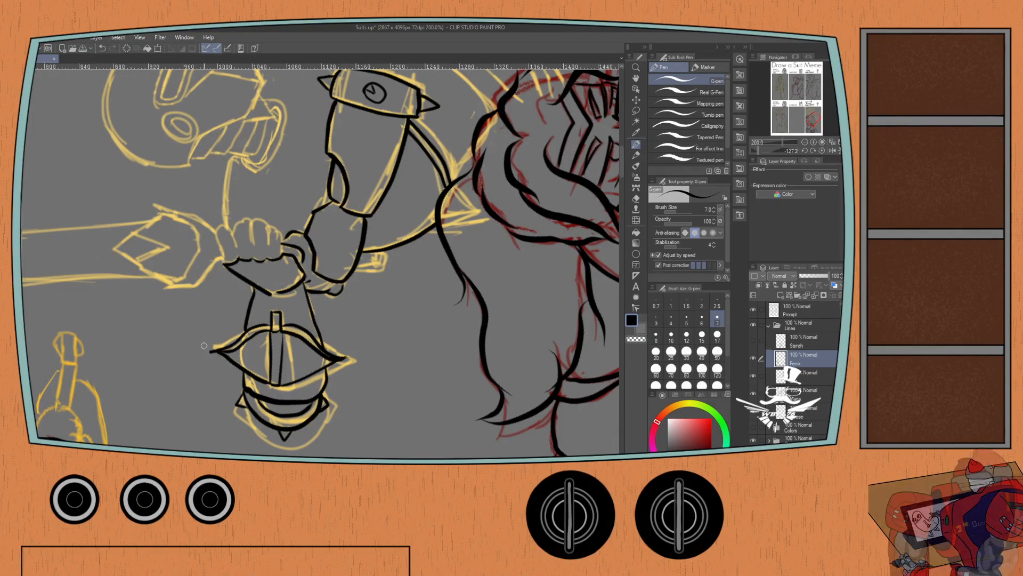
Ink the fingers of the raised fist and the small pointed piece hanging below the forearm guard.
click(816, 150)
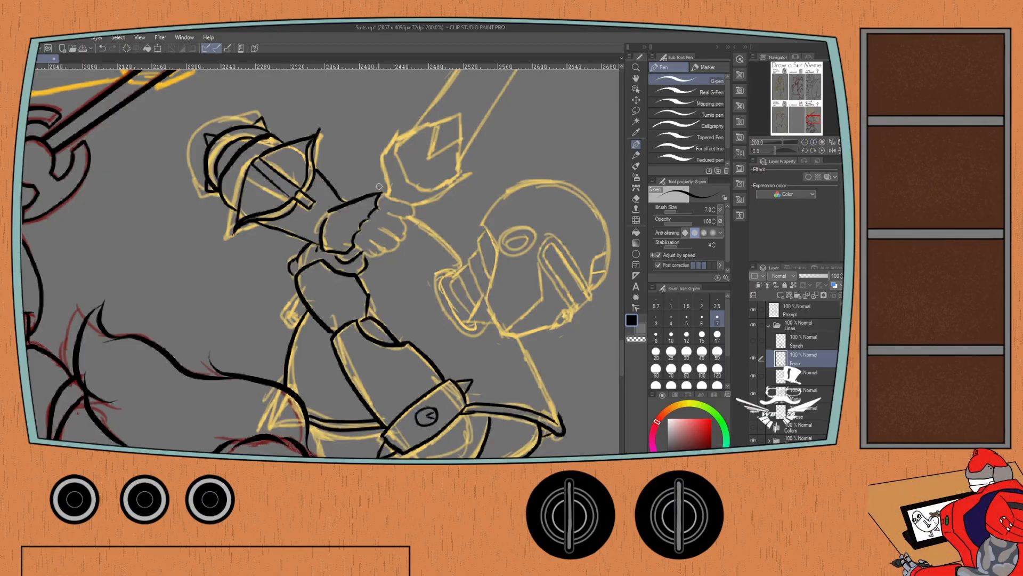
mouse_move(380, 194)
mouse_down()
mouse_move(409, 212)
mouse_move(396, 214)
mouse_move(407, 230)
mouse_move(392, 233)
mouse_move(410, 204)
mouse_move(398, 217)
mouse_move(406, 232)
mouse_move(387, 233)
mouse_move(398, 239)
mouse_move(384, 248)
mouse_move(373, 241)
mouse_move(382, 247)
mouse_move(371, 255)
mouse_move(347, 239)
mouse_move(392, 236)
mouse_move(370, 199)
mouse_move(370, 178)
mouse_move(348, 177)
mouse_move(377, 226)
mouse_up()
key(ctrl+z)
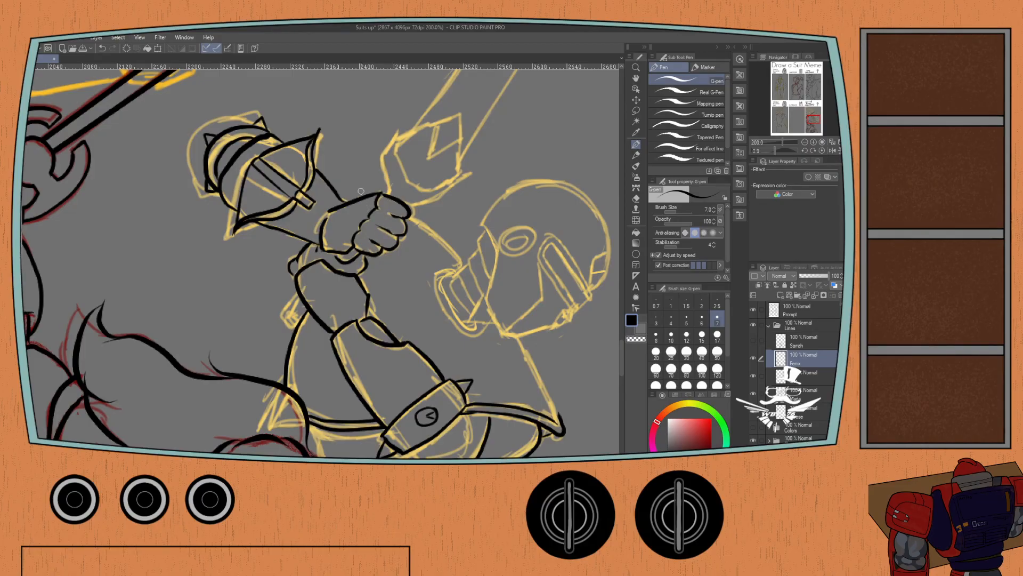
mouse_move(298, 292)
mouse_down()
mouse_move(297, 320)
mouse_move(284, 304)
mouse_move(266, 341)
mouse_move(289, 322)
mouse_move(270, 342)
mouse_move(289, 329)
mouse_up()
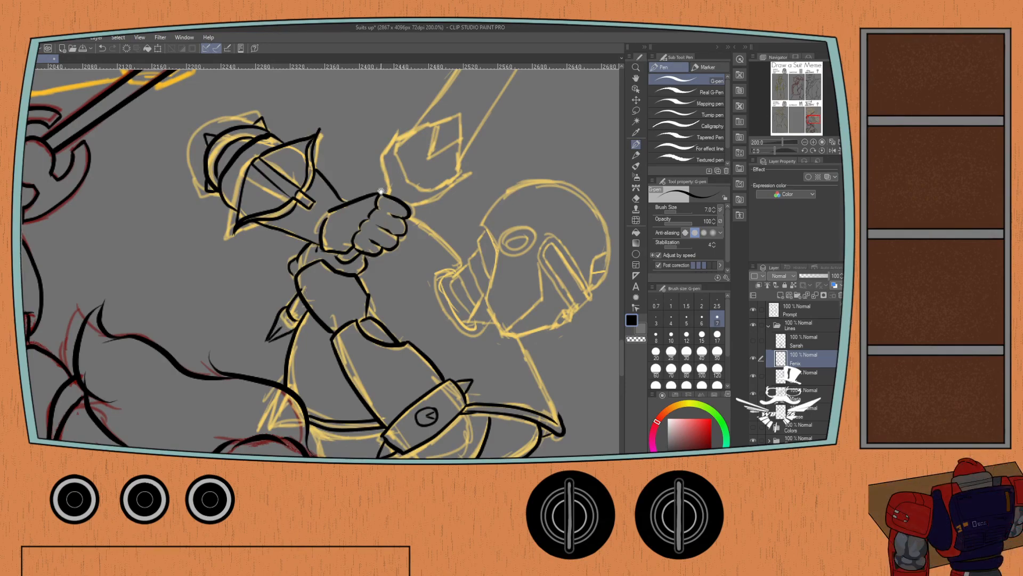
Ink the helmet's lower edge from the back of the head along the jaw to the chin, and save the file.
drag(381, 191, 360, 210)
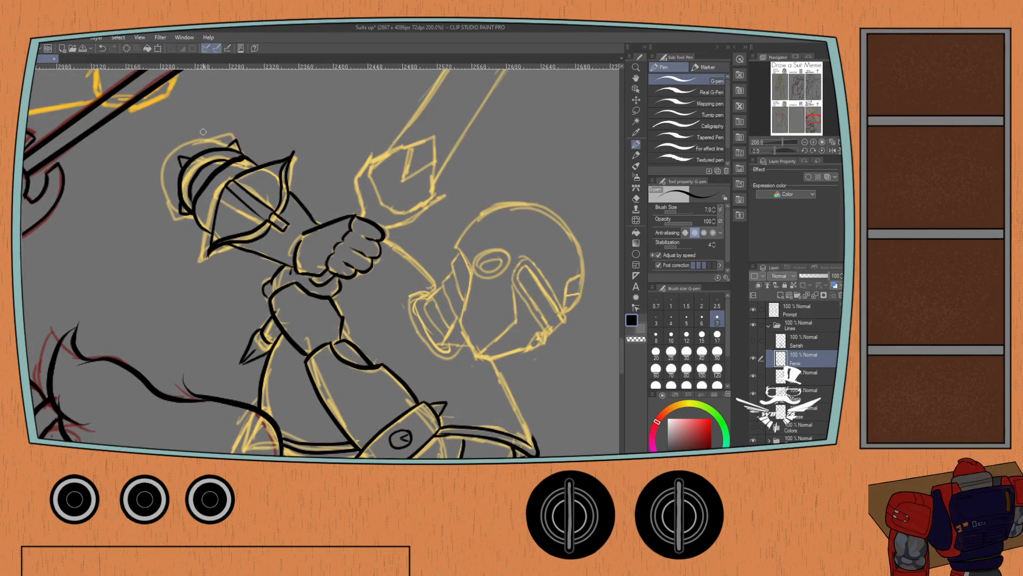
drag(776, 148, 773, 147)
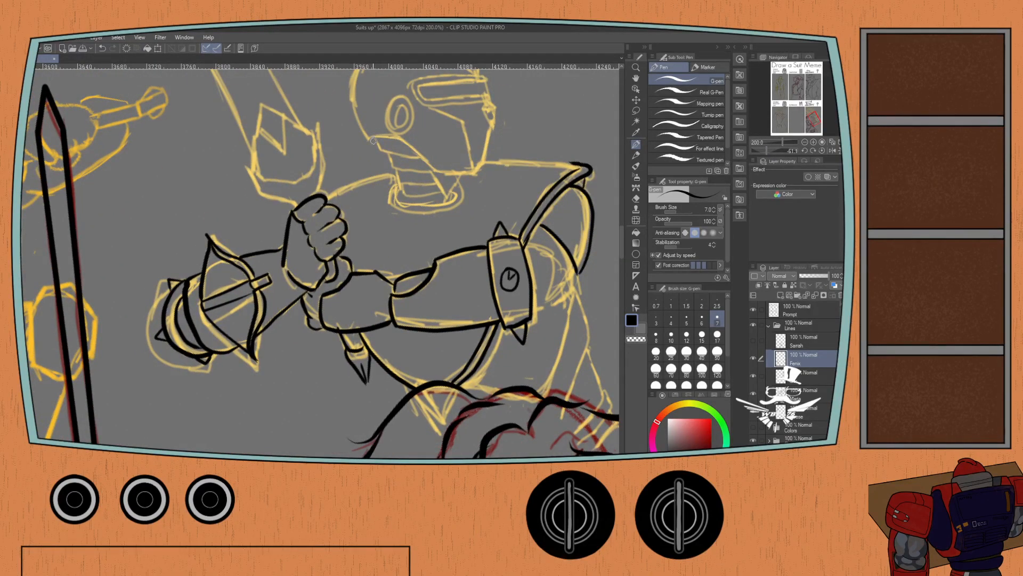
scroll(373, 140, up, 3)
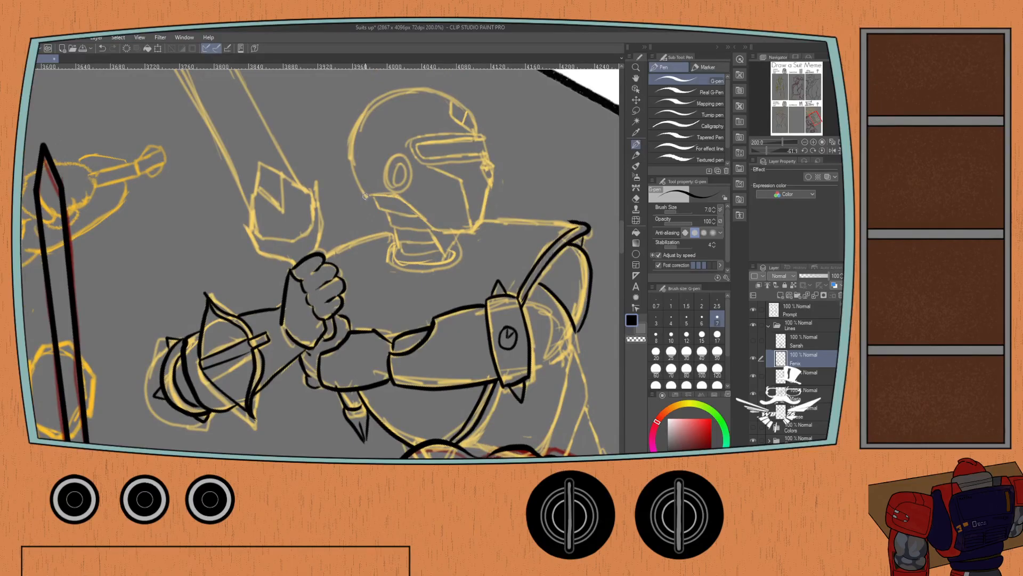
mouse_move(365, 196)
mouse_down()
mouse_move(397, 195)
mouse_move(428, 224)
mouse_move(472, 232)
mouse_up()
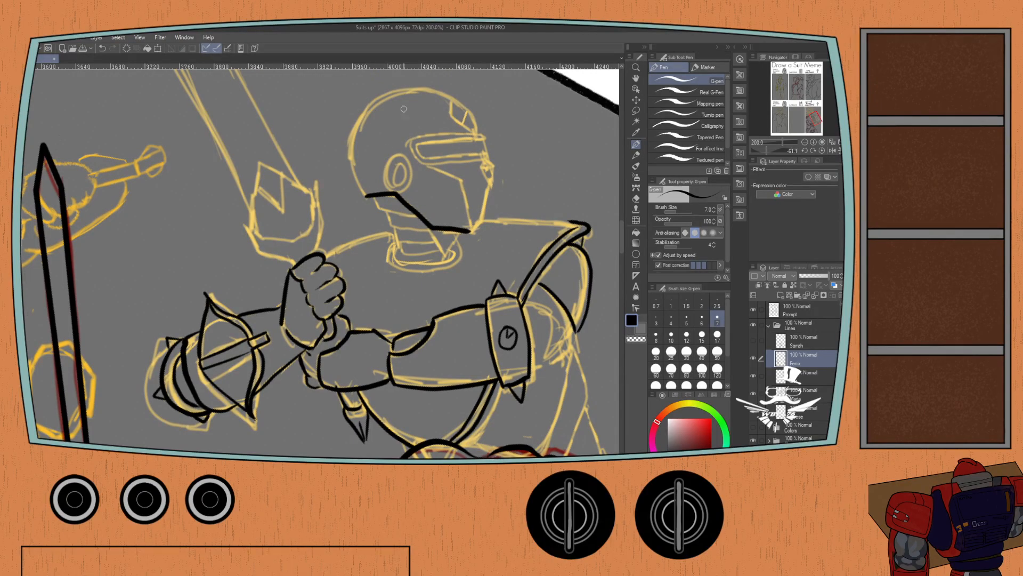
key(ctrl+z)
mouse_move(398, 197)
mouse_down()
mouse_move(431, 228)
mouse_move(472, 232)
mouse_up()
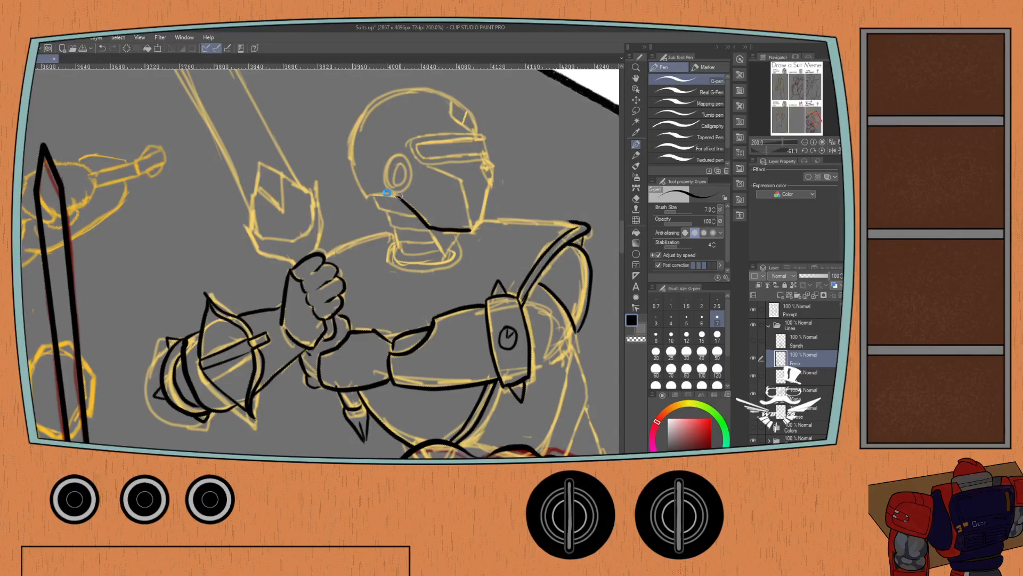
drag(392, 195, 365, 198)
key(ctrl+z)
Ink the faceplate's front profile with its mouth notch, the rectangular visor above it and the cheek line.
key(ctrl+z)
key(ctrl+z)
key(ctrl+s)
mouse_move(458, 177)
mouse_down()
mouse_move(472, 239)
mouse_move(485, 224)
mouse_move(481, 169)
mouse_move(494, 163)
mouse_move(479, 207)
mouse_up()
key(ctrl+z)
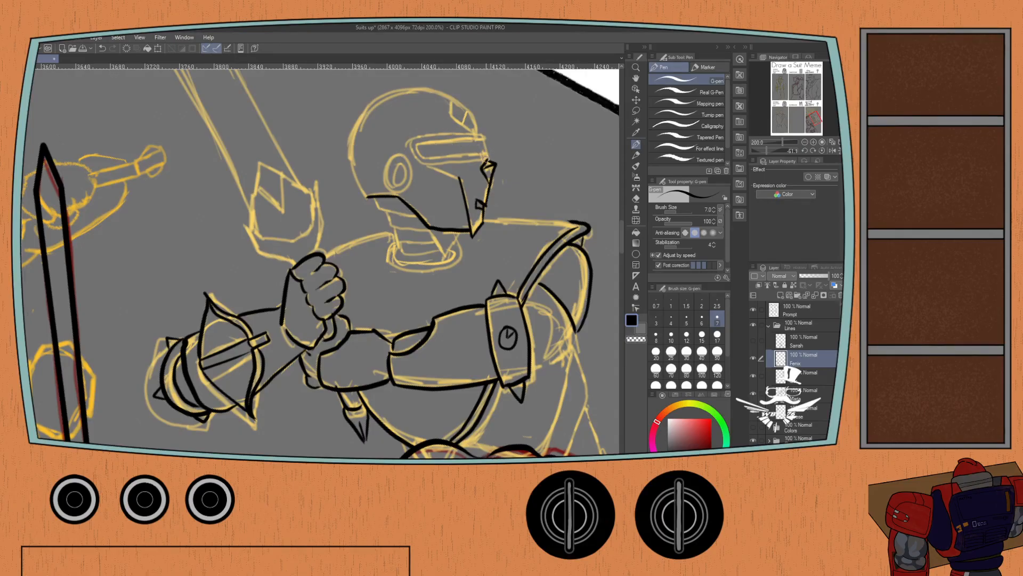
mouse_move(484, 157)
mouse_down()
mouse_move(421, 160)
mouse_move(407, 143)
mouse_move(421, 137)
mouse_move(408, 143)
mouse_move(421, 164)
mouse_move(484, 160)
mouse_move(424, 157)
mouse_move(416, 144)
mouse_move(486, 133)
mouse_move(412, 139)
mouse_up()
key(ctrl+z)
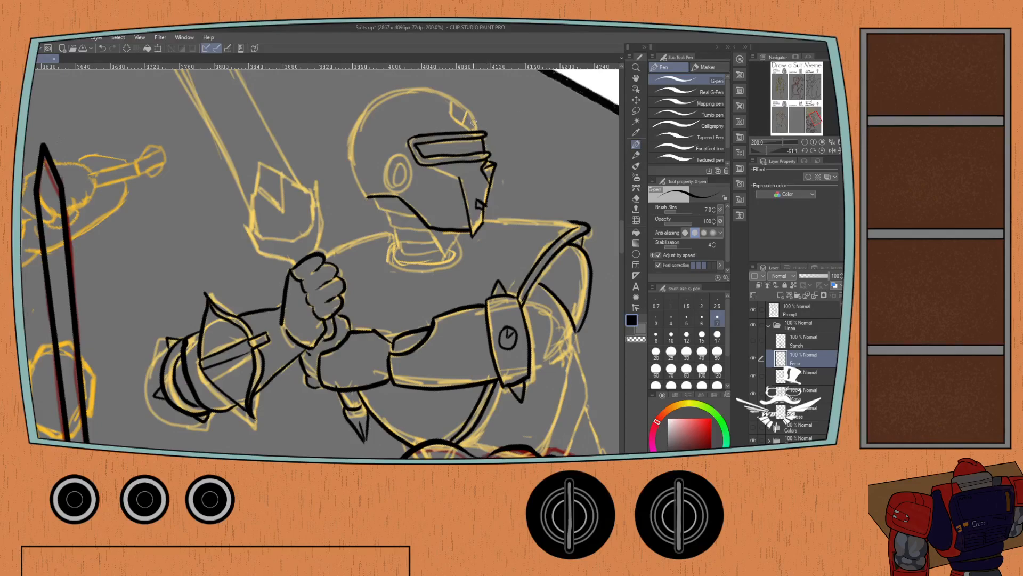
drag(459, 178, 428, 165)
Ink the pointed forehead ornament, the rounded helmet dome down to the jaw, and the double-ringed ear disc.
mouse_move(478, 129)
mouse_down()
mouse_move(469, 108)
mouse_move(464, 121)
mouse_up()
key(ctrl+z)
drag(463, 123, 452, 105)
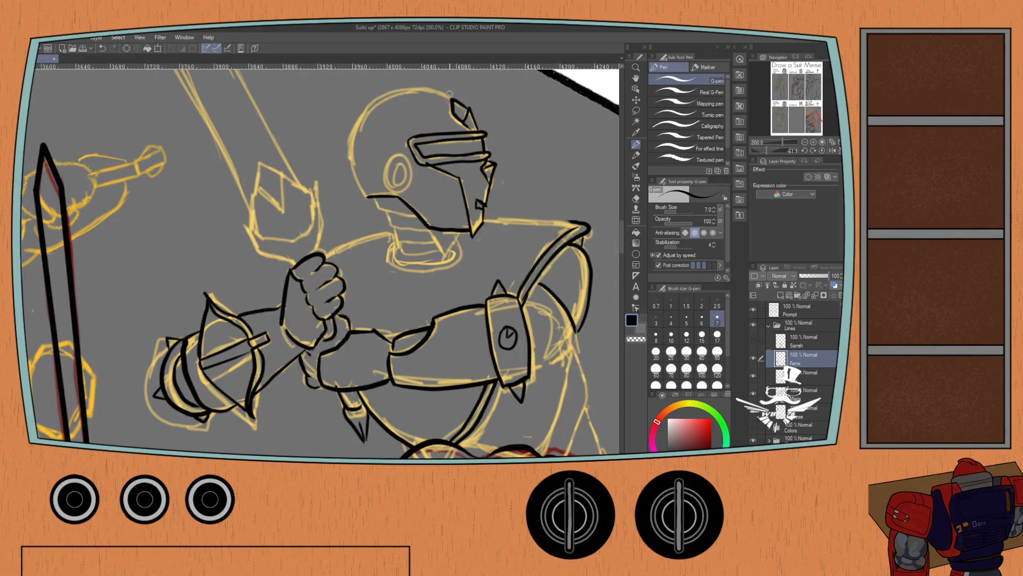
mouse_move(451, 98)
mouse_down()
mouse_move(404, 89)
mouse_move(350, 125)
mouse_up()
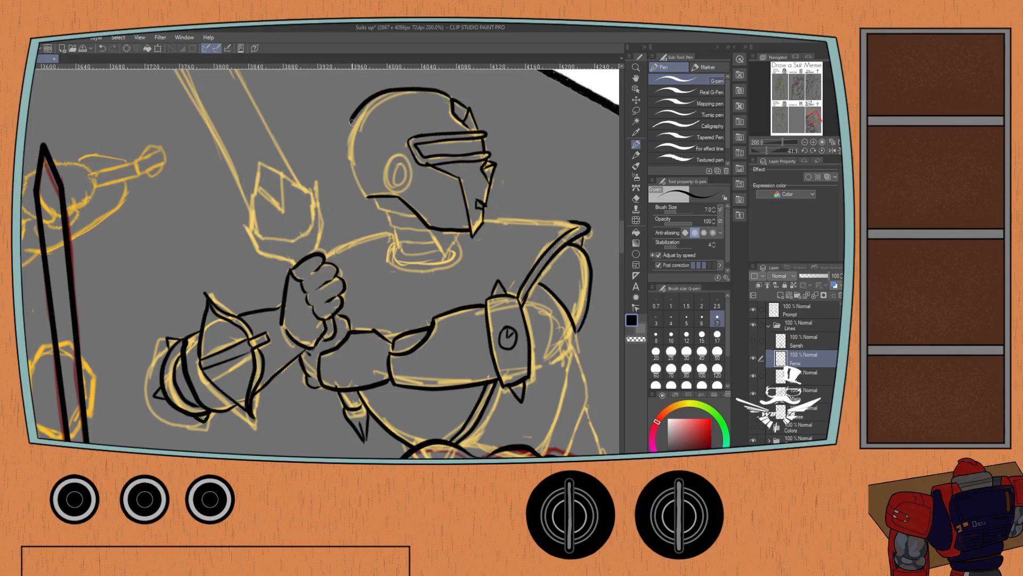
key(ctrl+z)
mouse_move(452, 98)
mouse_down()
mouse_move(413, 90)
mouse_move(371, 112)
mouse_move(352, 143)
mouse_move(353, 180)
mouse_move(369, 199)
mouse_up()
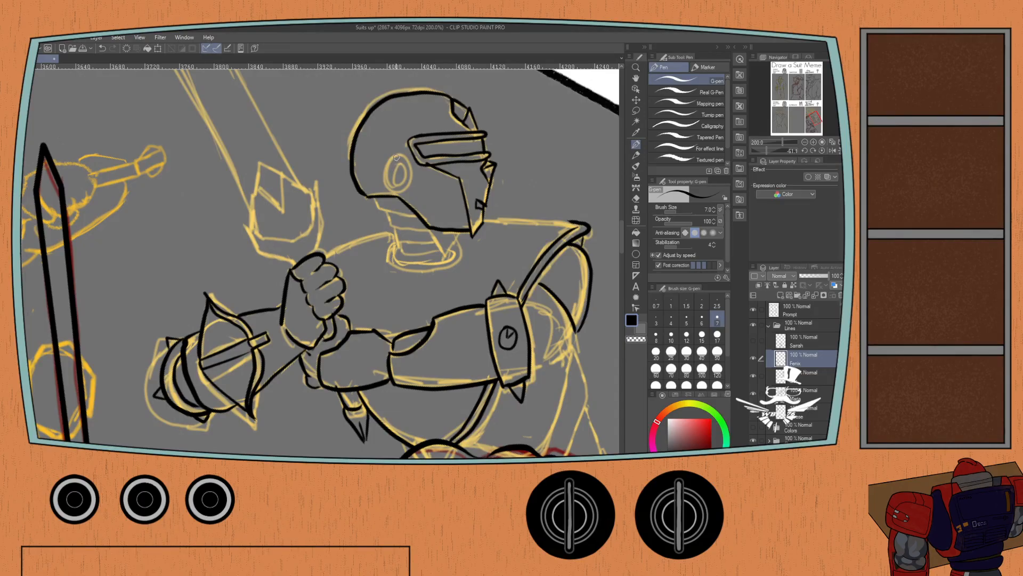
mouse_move(396, 158)
mouse_down()
mouse_move(385, 187)
mouse_move(410, 187)
mouse_move(406, 158)
mouse_move(385, 169)
mouse_move(386, 188)
mouse_move(403, 163)
mouse_move(395, 166)
mouse_up()
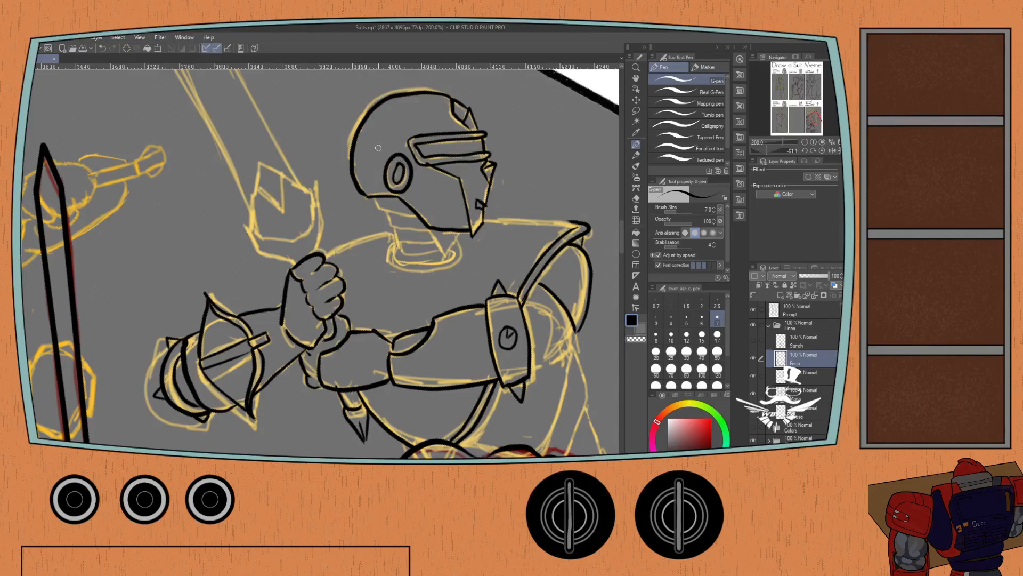
Ink the segmented neck with its collar ring, and the shoulder lines on both sides of the neck.
mouse_move(375, 201)
mouse_down()
mouse_move(417, 216)
mouse_move(401, 228)
mouse_move(427, 230)
mouse_move(447, 256)
mouse_move(456, 242)
mouse_move(445, 257)
mouse_up()
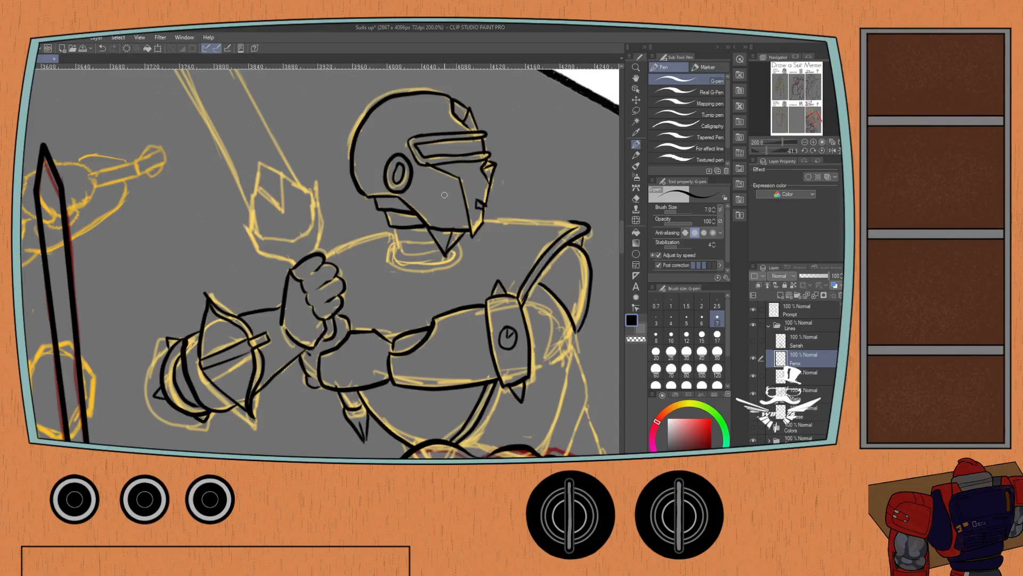
mouse_move(396, 227)
mouse_down()
mouse_move(398, 240)
mouse_move(435, 241)
mouse_move(415, 250)
mouse_move(438, 249)
mouse_move(402, 241)
mouse_move(404, 258)
mouse_move(451, 256)
mouse_up()
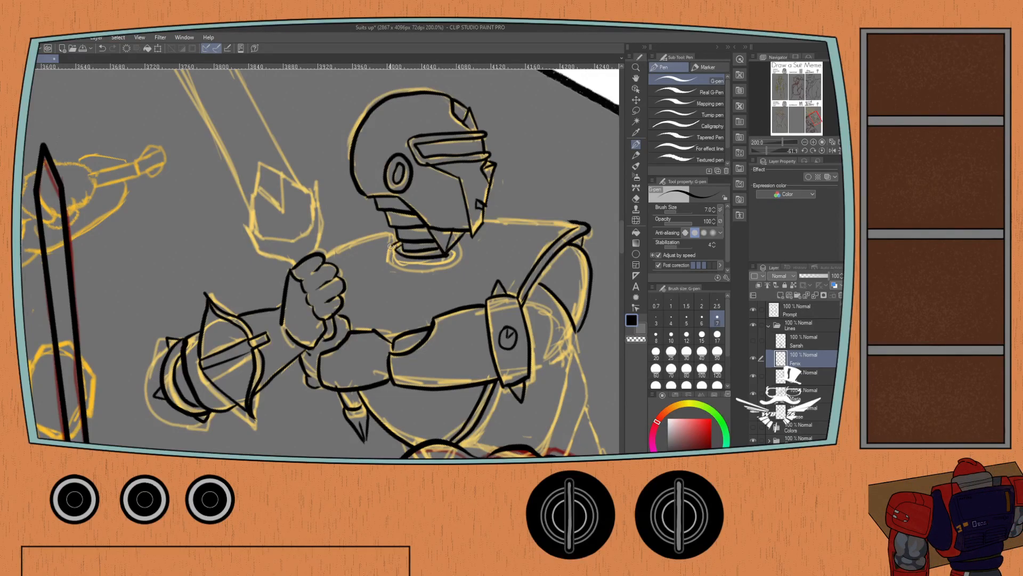
mouse_move(391, 246)
mouse_down()
mouse_move(400, 261)
mouse_move(448, 264)
mouse_move(462, 247)
mouse_move(453, 242)
mouse_up()
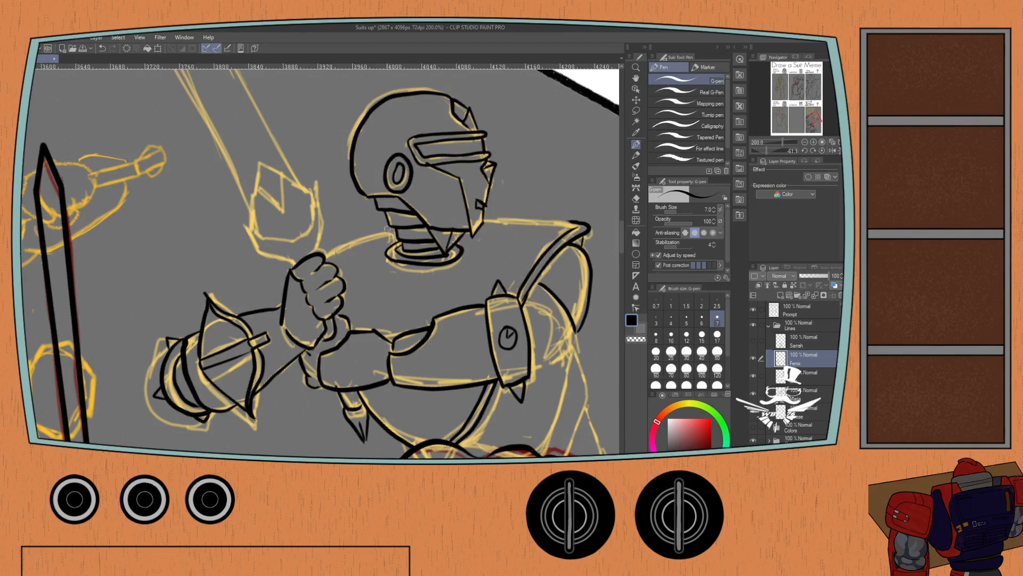
drag(576, 223, 483, 218)
drag(398, 219, 318, 249)
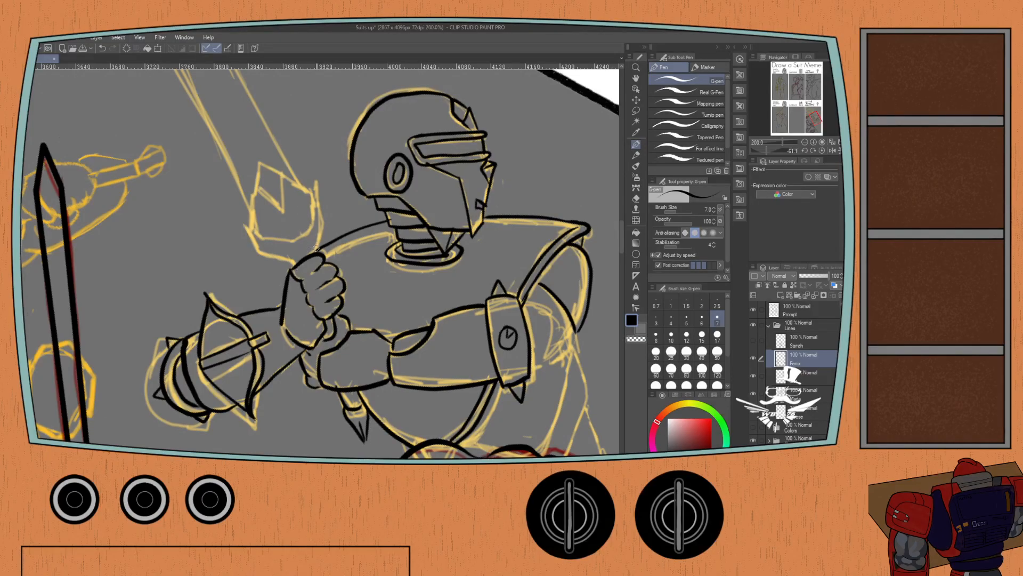
Ink the sword's forked crossguard above the fist and the notched base of the blade inside it.
mouse_move(319, 253)
mouse_down()
mouse_move(290, 259)
mouse_move(323, 229)
mouse_move(318, 175)
mouse_move(313, 193)
mouse_up()
key(ctrl+z)
mouse_move(293, 263)
mouse_down()
mouse_move(267, 253)
mouse_move(235, 212)
mouse_move(255, 218)
mouse_move(270, 239)
mouse_move(301, 233)
mouse_up()
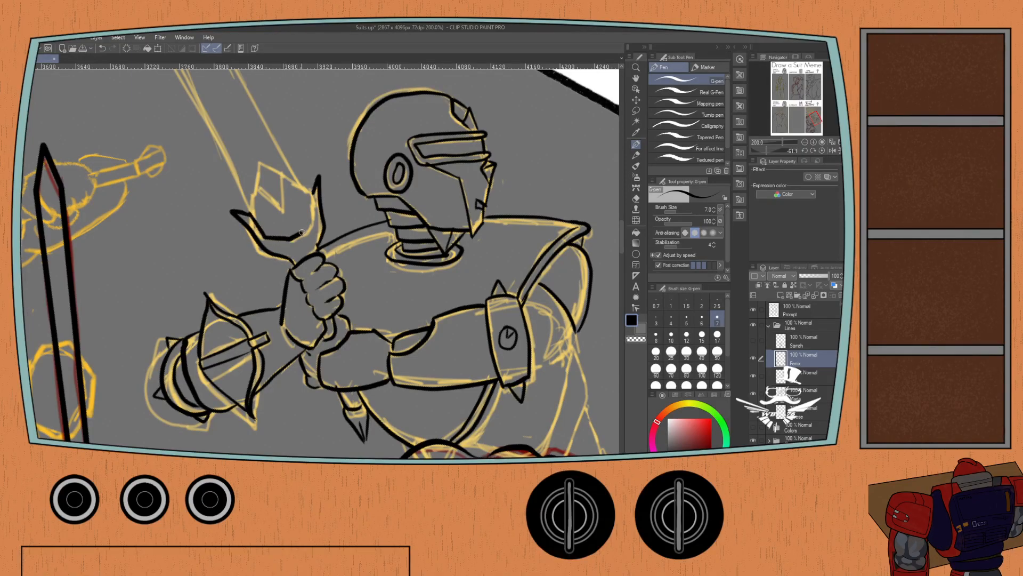
mouse_move(315, 191)
mouse_down()
mouse_move(312, 226)
mouse_move(297, 235)
mouse_move(316, 187)
mouse_up()
mouse_move(251, 215)
mouse_down()
mouse_move(307, 187)
mouse_move(274, 171)
mouse_move(261, 177)
mouse_move(255, 189)
mouse_move(282, 212)
mouse_move(281, 174)
mouse_move(296, 176)
mouse_move(281, 176)
mouse_move(281, 210)
mouse_move(257, 191)
mouse_move(259, 161)
mouse_move(283, 175)
mouse_move(256, 160)
mouse_move(272, 177)
mouse_up()
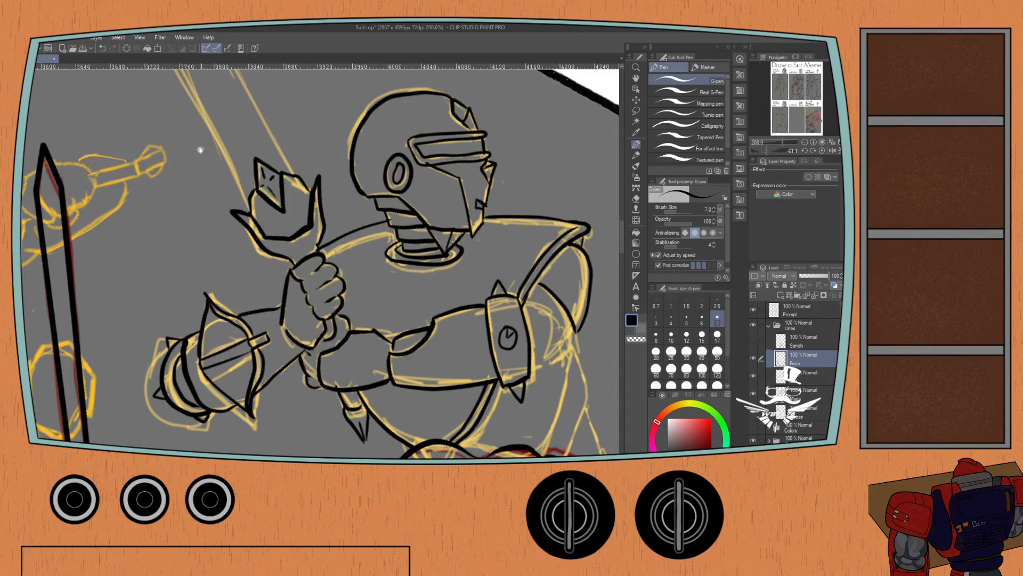
Try to ink the raised sword's blade with both long edges and an angled tip, from the crossguard up to the panel border.
drag(201, 151, 301, 382)
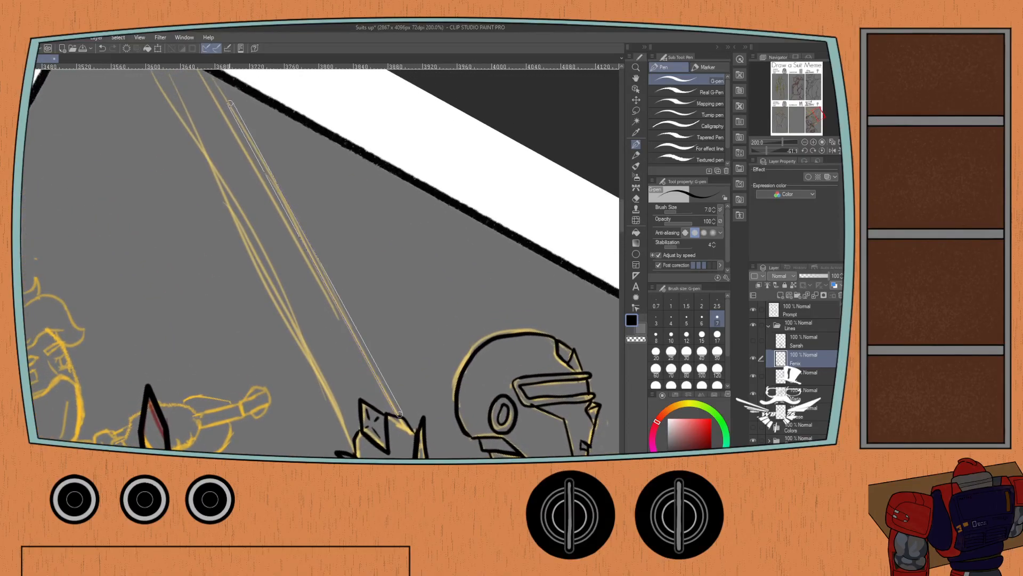
scroll(209, 81, down, 1)
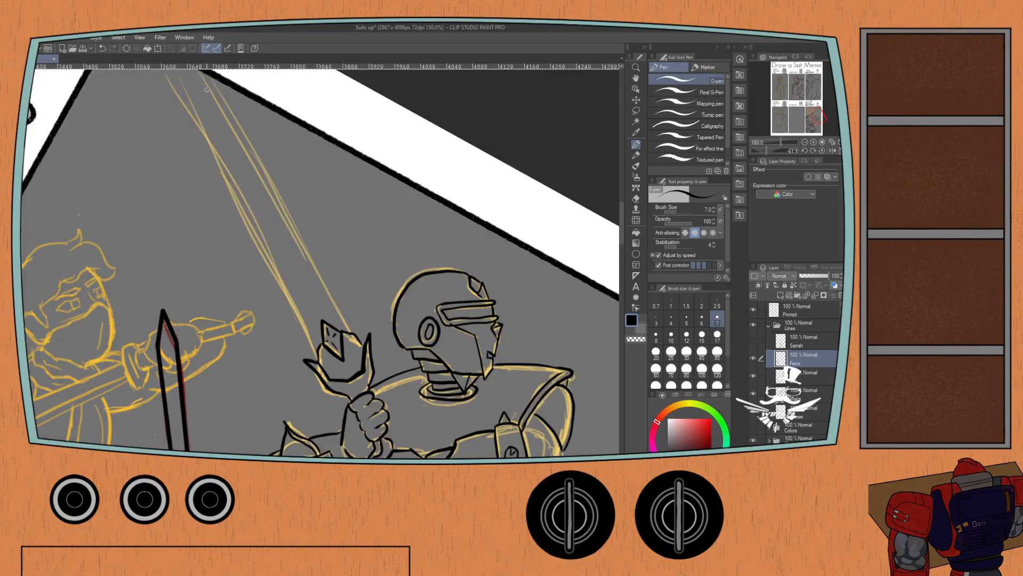
drag(211, 100, 269, 207)
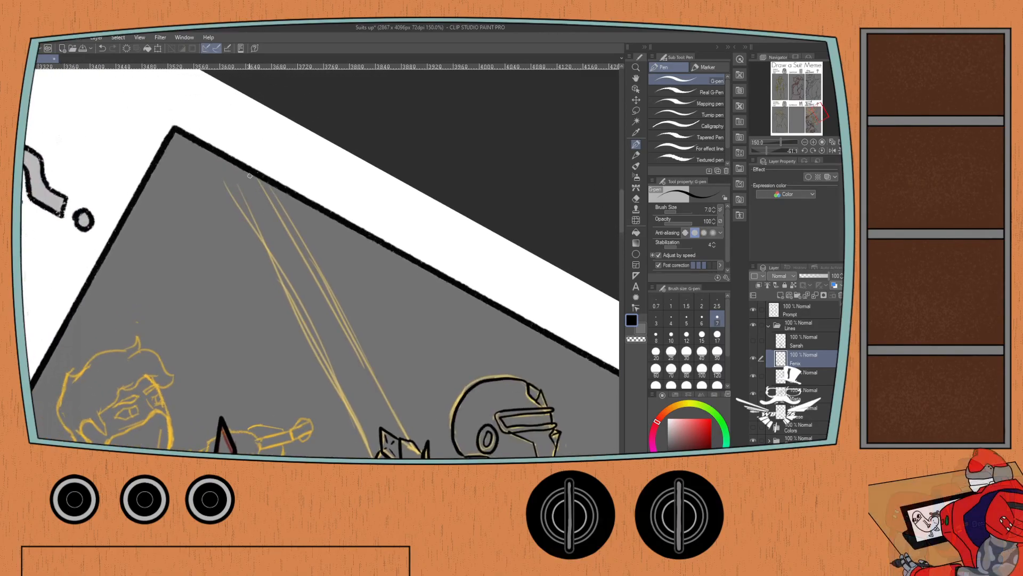
shift+click(273, 195)
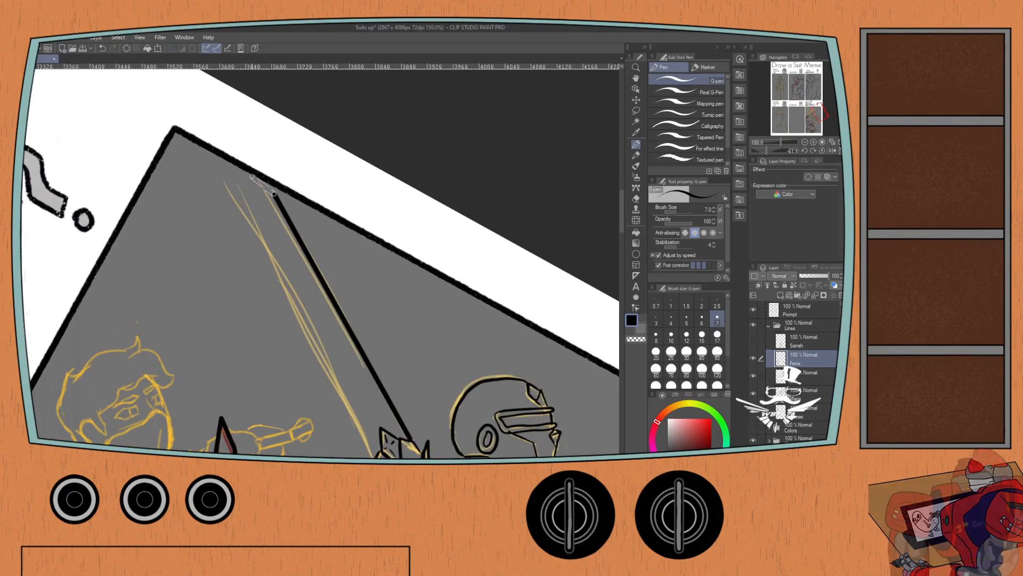
shift+click(236, 169)
shift+click(243, 205)
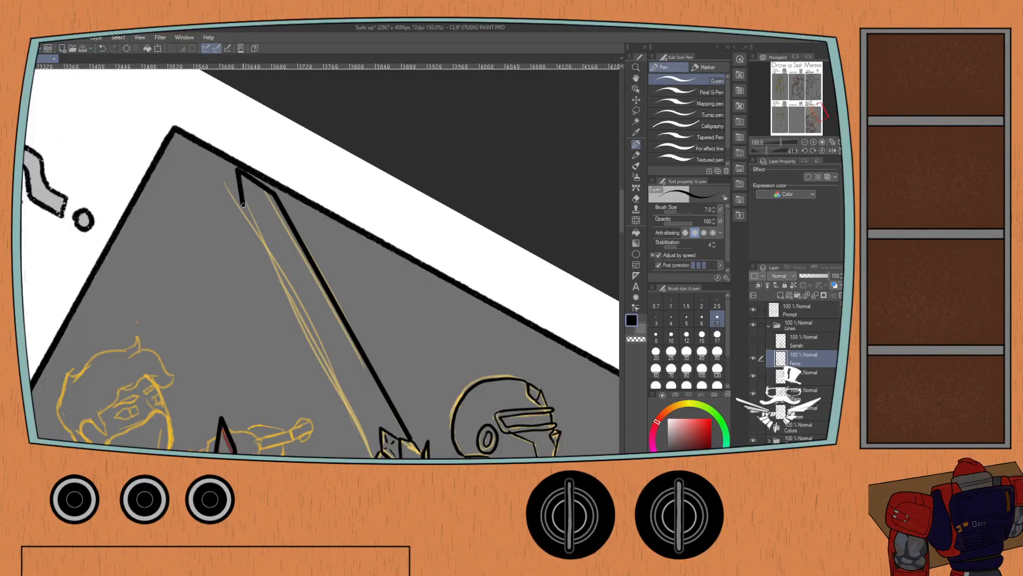
drag(224, 228, 215, 177)
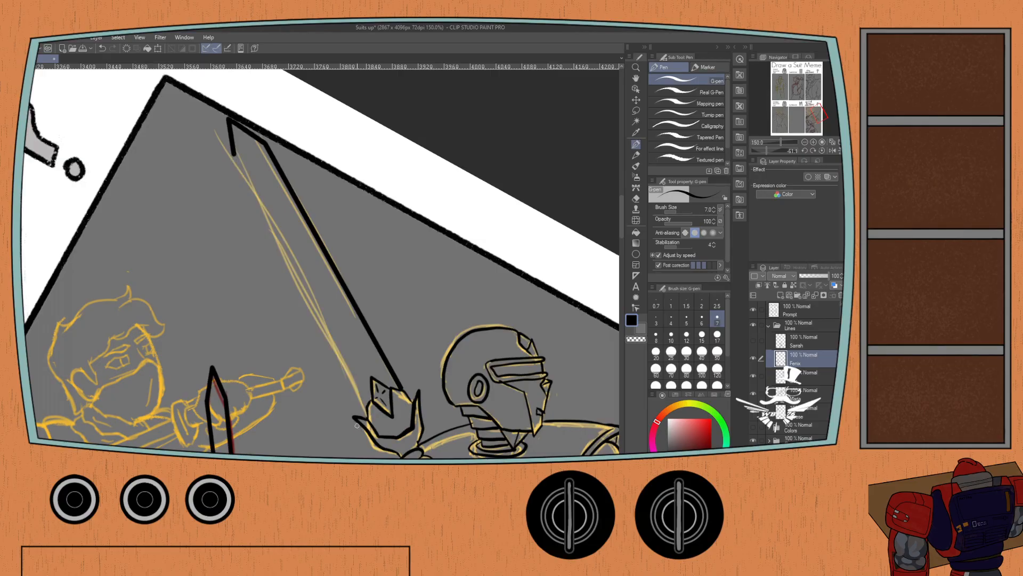
shift+click(366, 410)
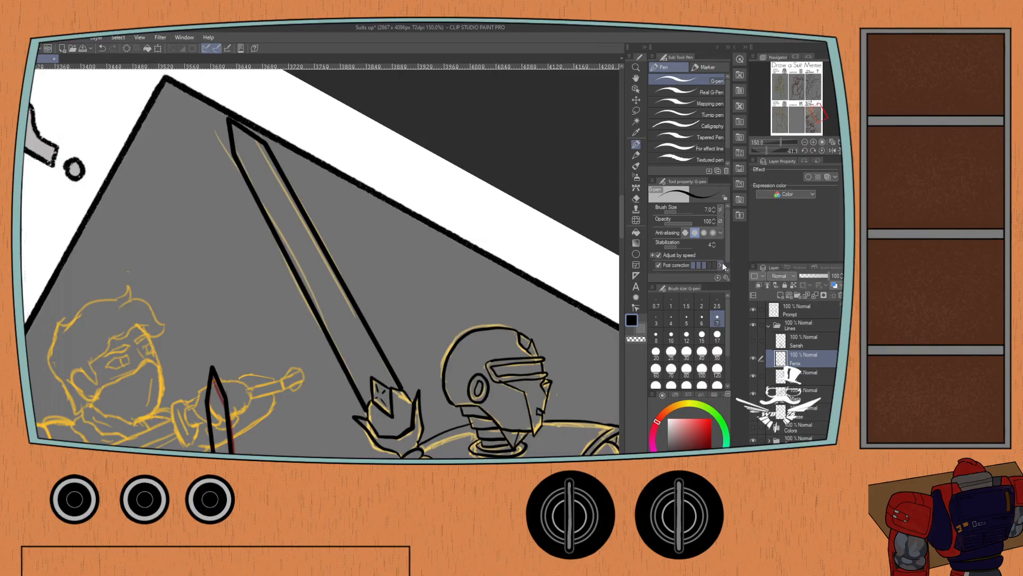
Reset the canvas rotation and undo the sword blade's ink strokes.
click(822, 150)
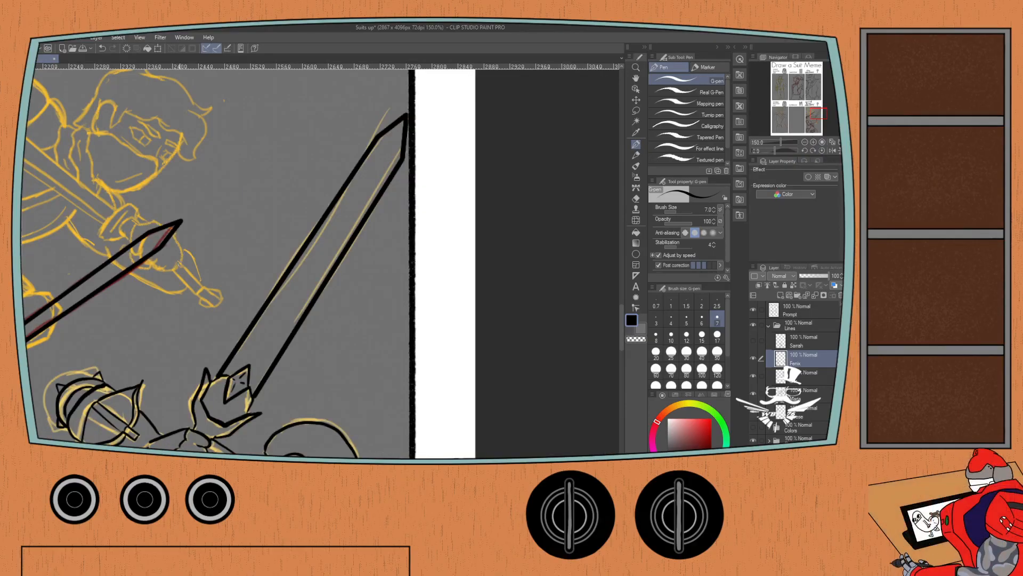
click(823, 141)
drag(169, 263, 200, 295)
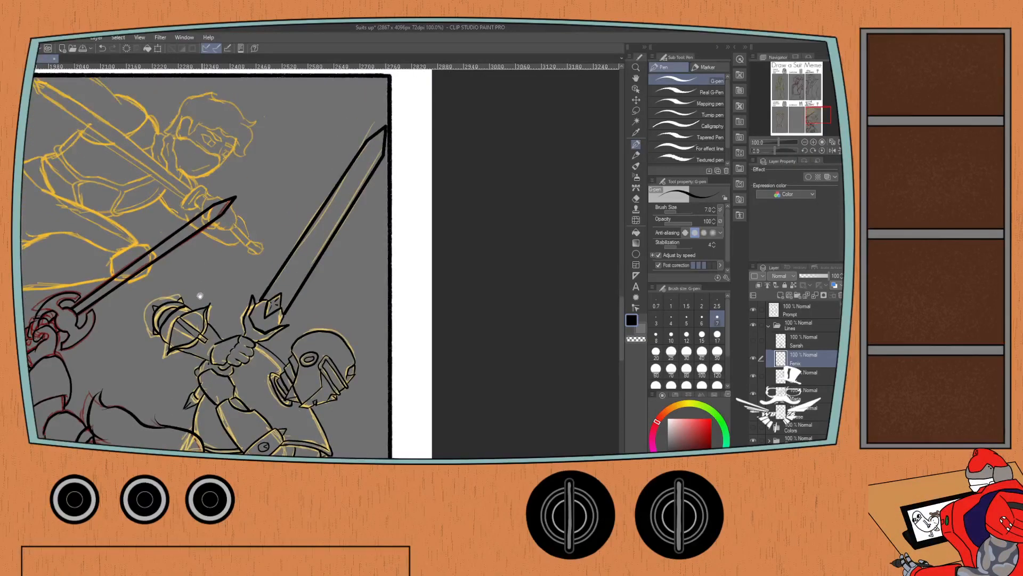
key(ctrl+z)
key(ctrl+z)
key(ctrl+z)
key(ctrl+z)
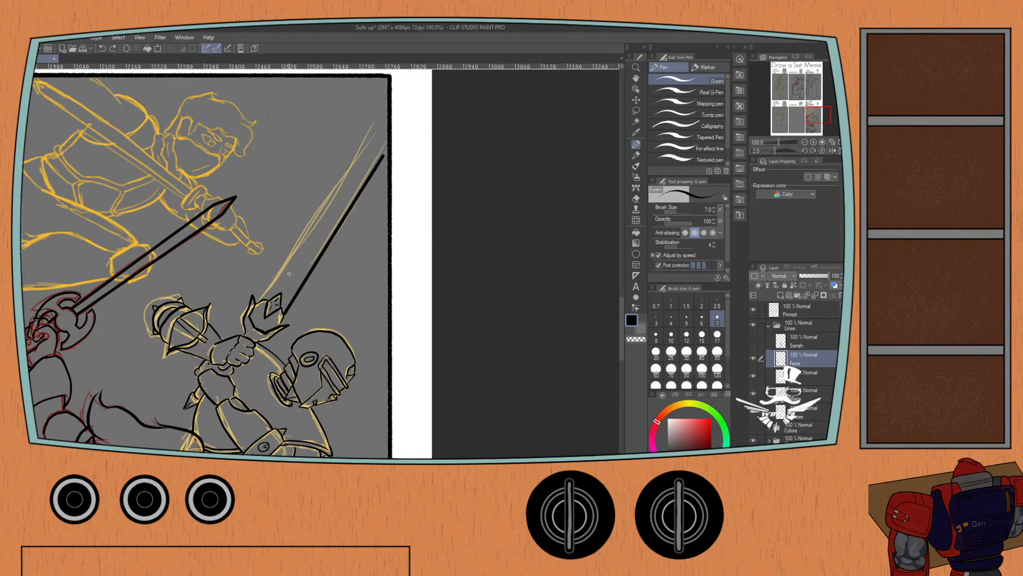
Ink the raised sword's two blade edges and pointed tip with the G-pen at size 5.
click(686, 319)
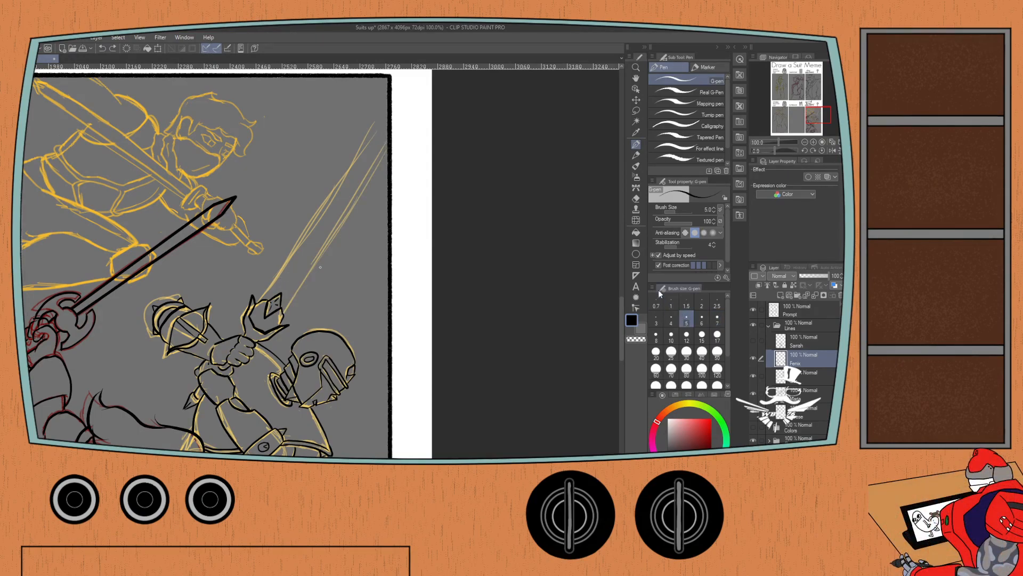
drag(387, 151, 284, 316)
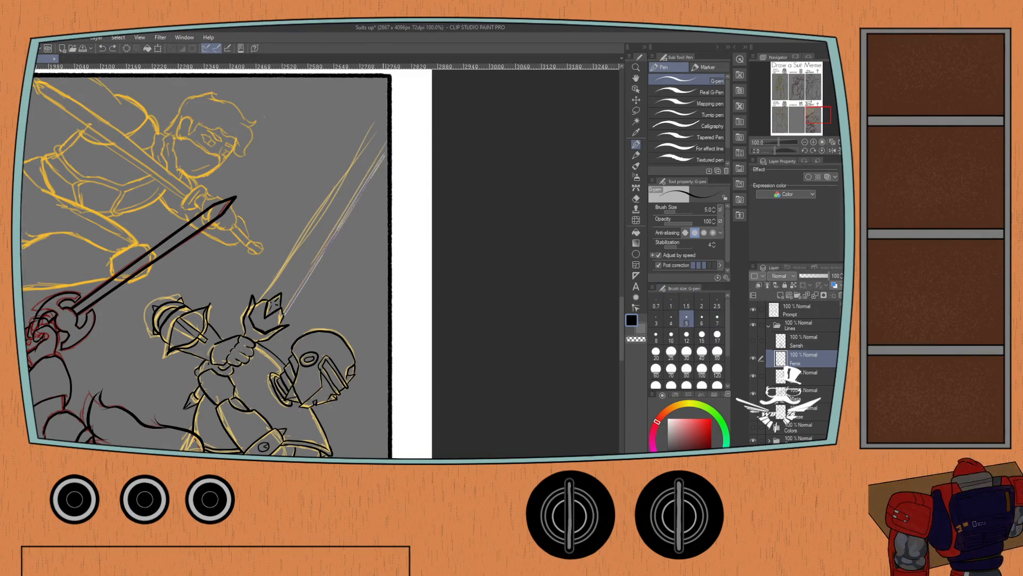
shift+click(384, 154)
shift+click(386, 130)
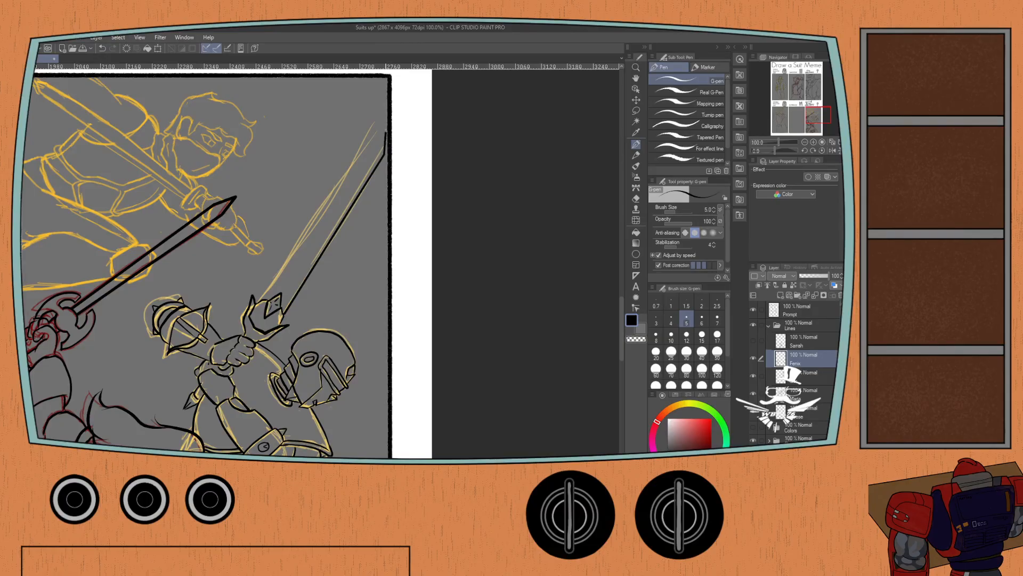
shift+click(366, 143)
shift+click(261, 300)
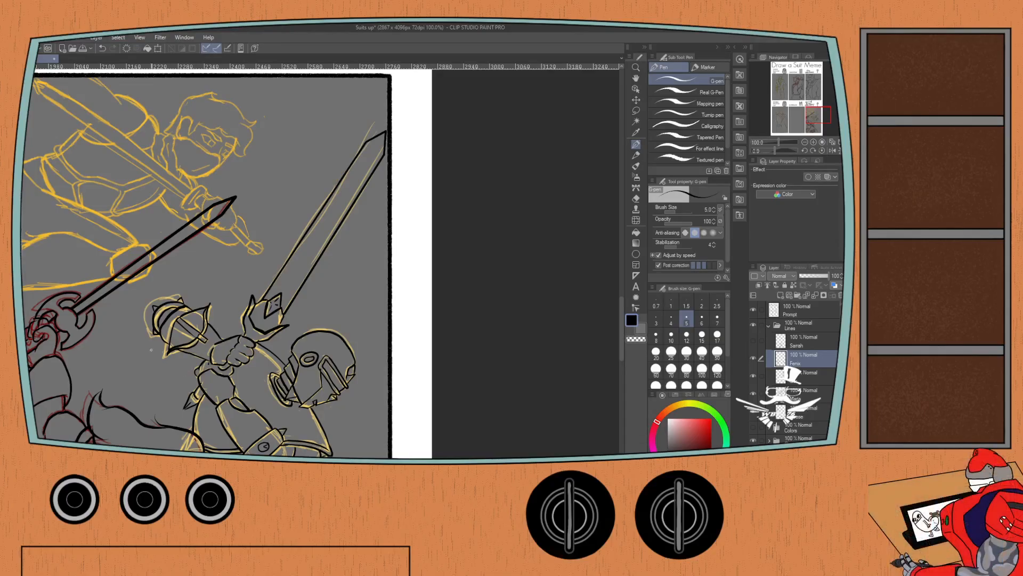
Set the G-pen to size 7 and ink the curve behind the armband and the lines descending from it to the long-haired figure's head.
drag(110, 322, 198, 290)
click(717, 318)
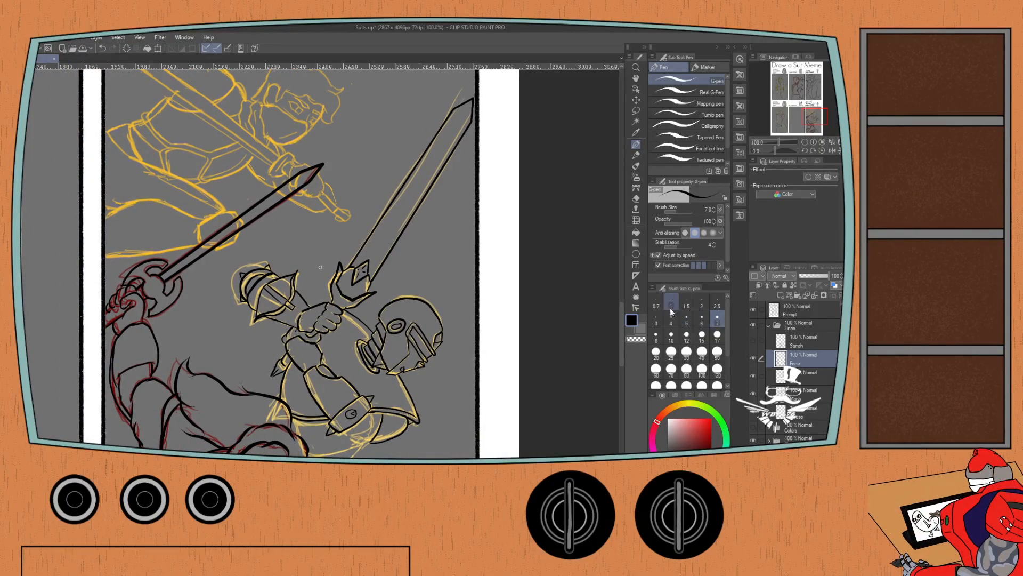
drag(229, 364, 244, 253)
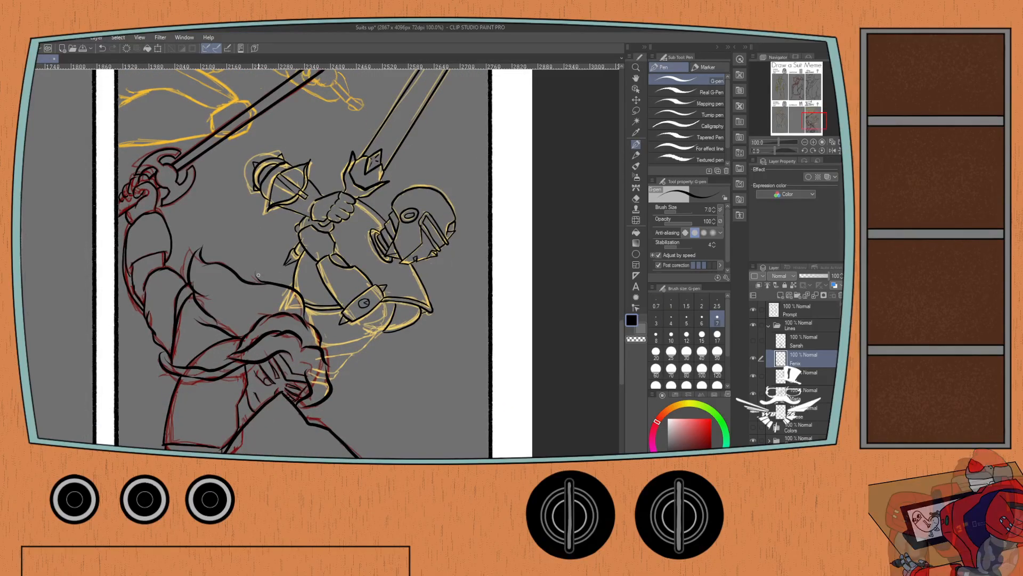
scroll(314, 313, up, 4)
scroll(363, 327, down, 2)
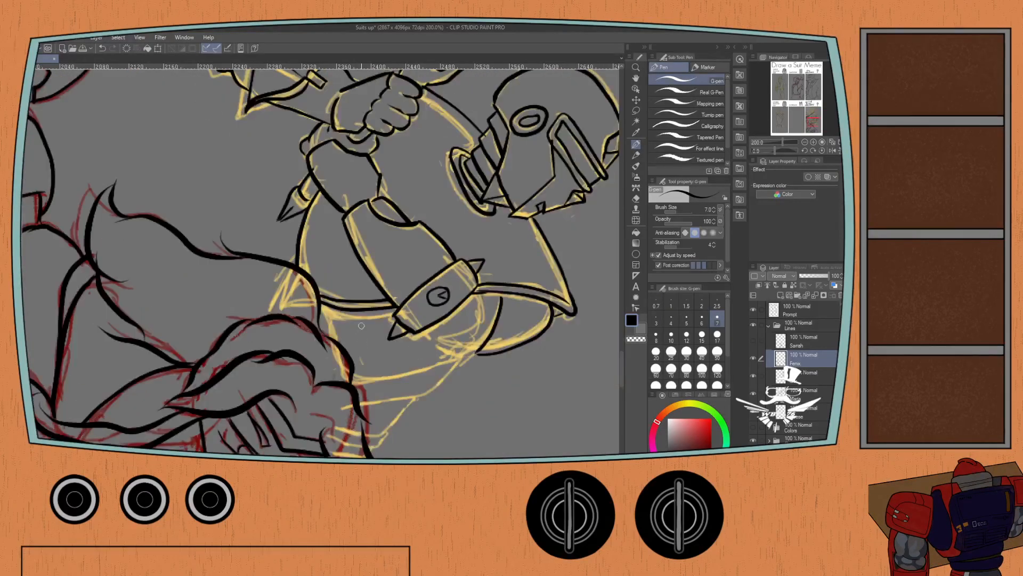
click(782, 142)
drag(789, 149, 765, 150)
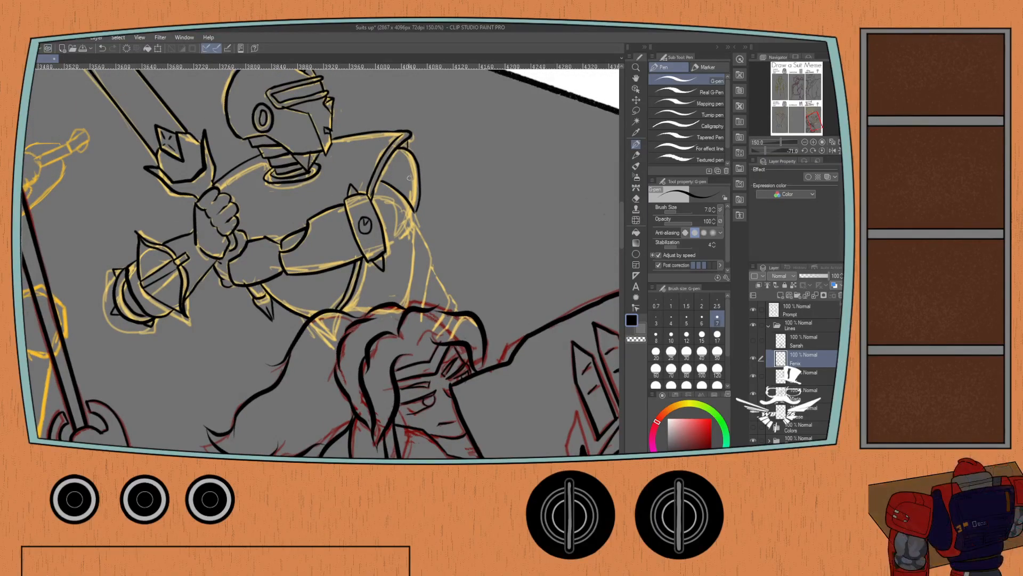
mouse_move(371, 198)
mouse_down()
mouse_move(390, 203)
mouse_move(398, 240)
mouse_up()
drag(414, 227, 405, 290)
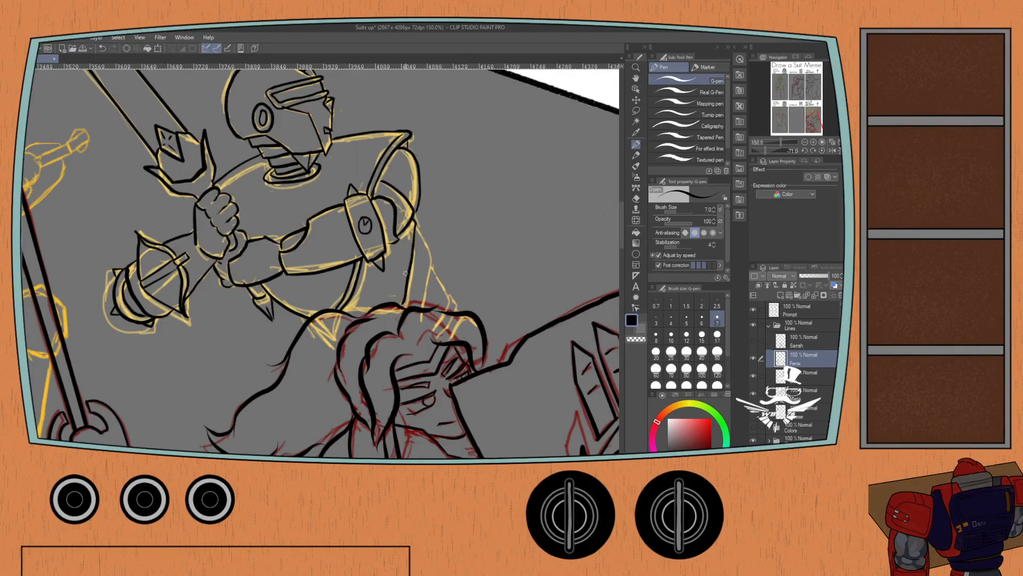
mouse_move(415, 228)
mouse_down()
mouse_move(431, 261)
mouse_move(421, 309)
mouse_up()
mouse_move(431, 270)
mouse_down()
mouse_move(444, 303)
mouse_move(445, 292)
mouse_move(456, 312)
mouse_up()
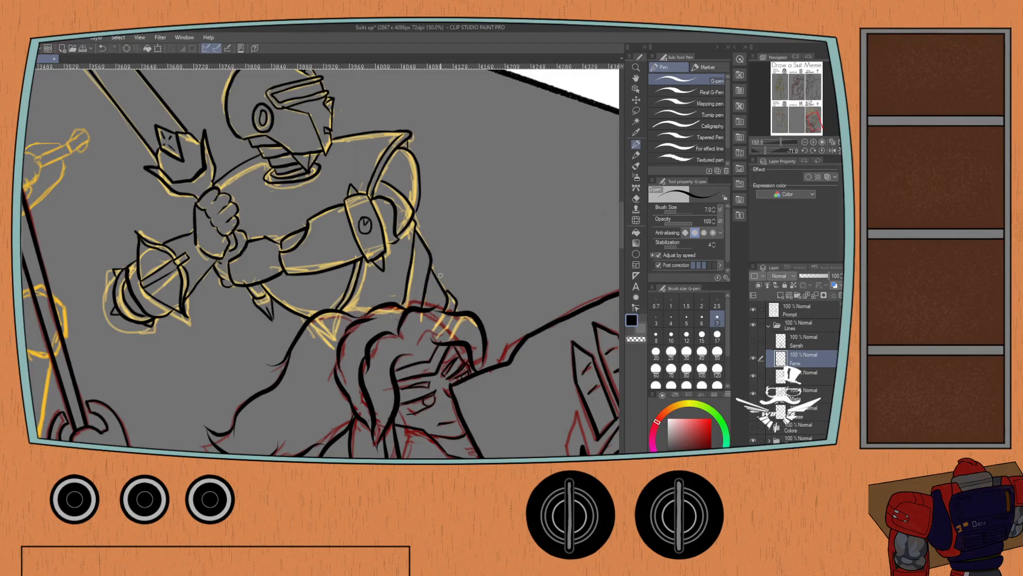
On the lowest layer of the Lines folder, ink the masked swordsman's face mask with its crease, the ear and the folds behind the jaw.
scroll(124, 207, down, 3)
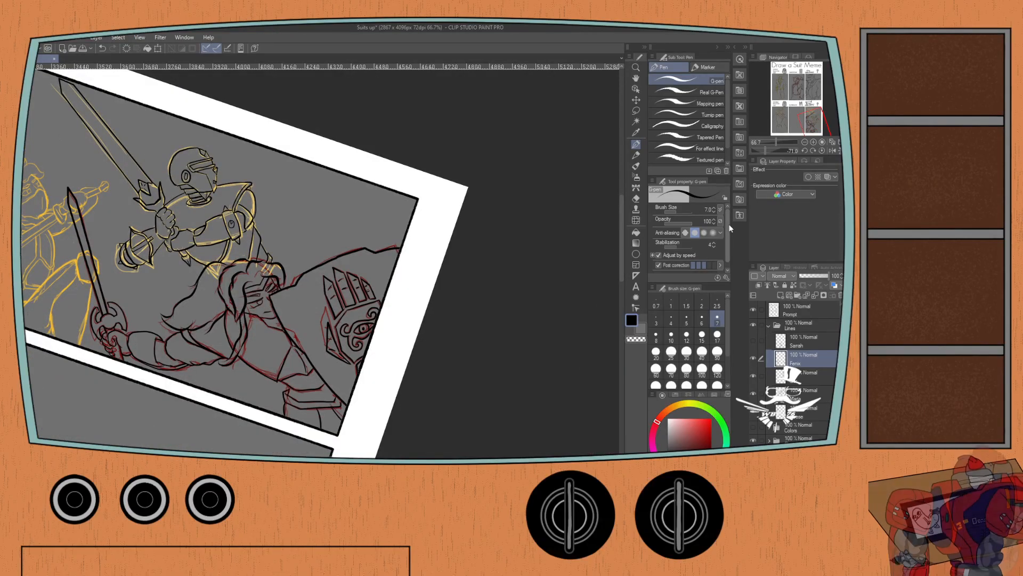
click(821, 151)
drag(231, 163, 225, 382)
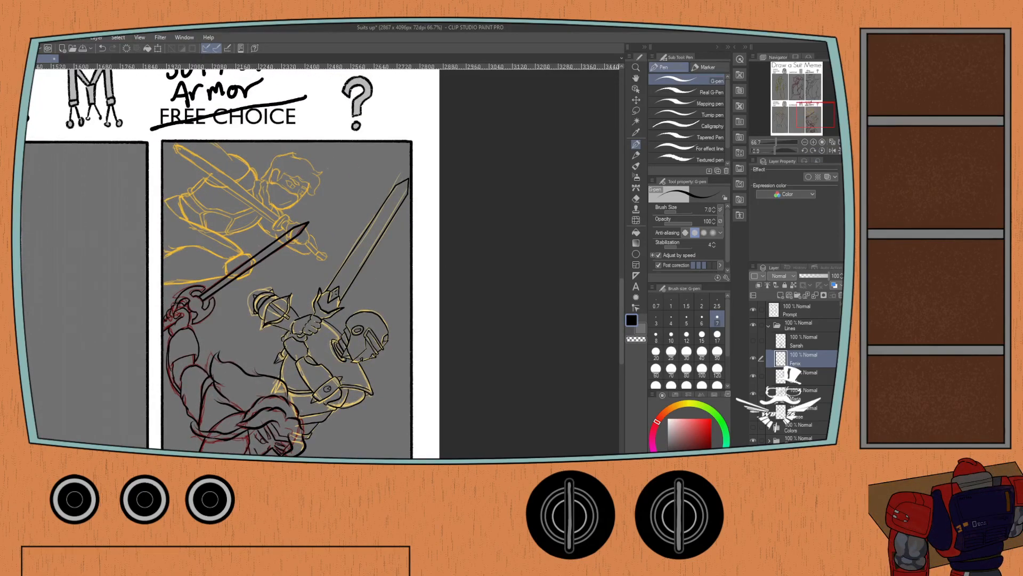
click(803, 411)
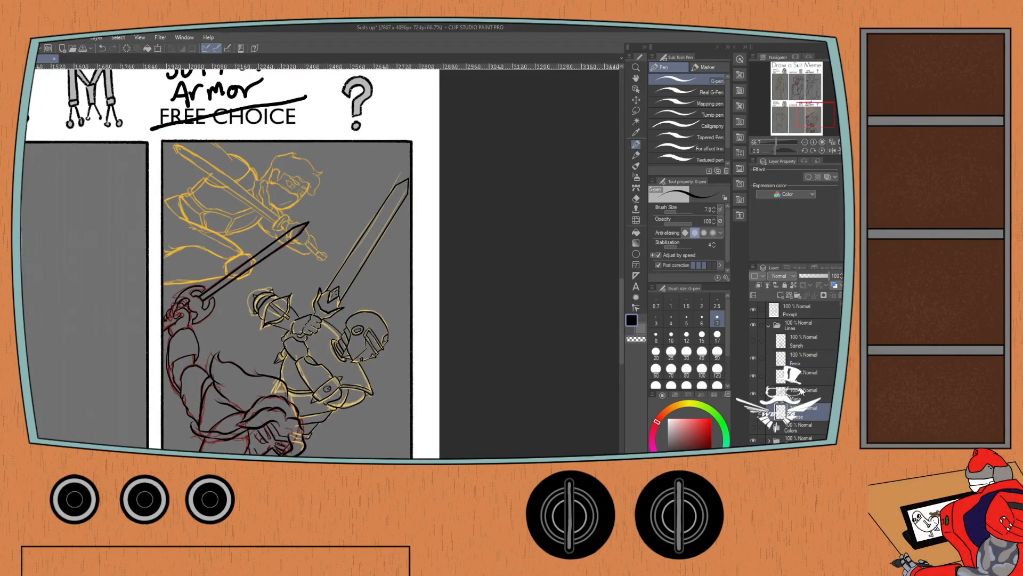
key(ctrl+plus)
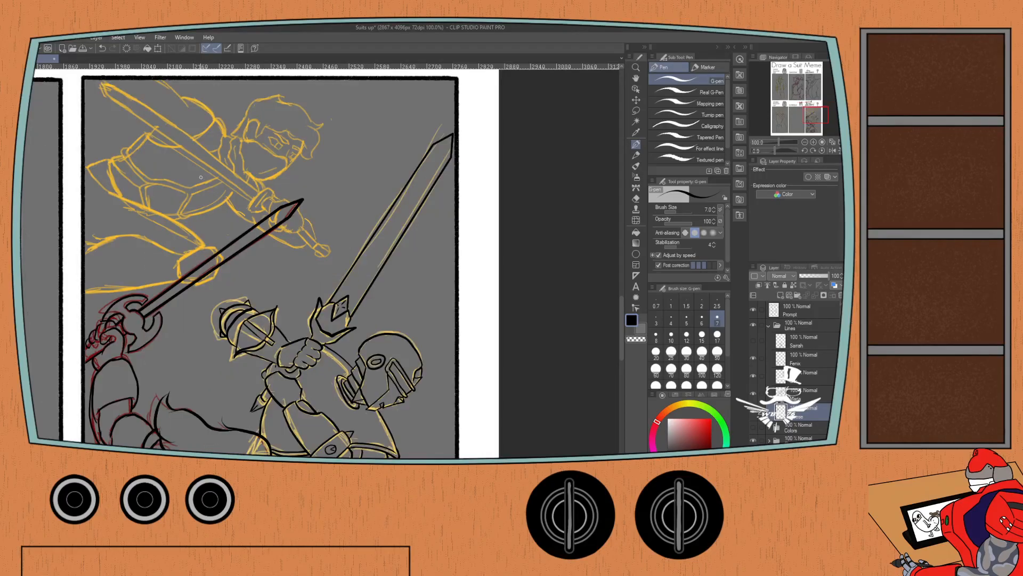
drag(156, 172, 247, 267)
scroll(231, 244, up, 1)
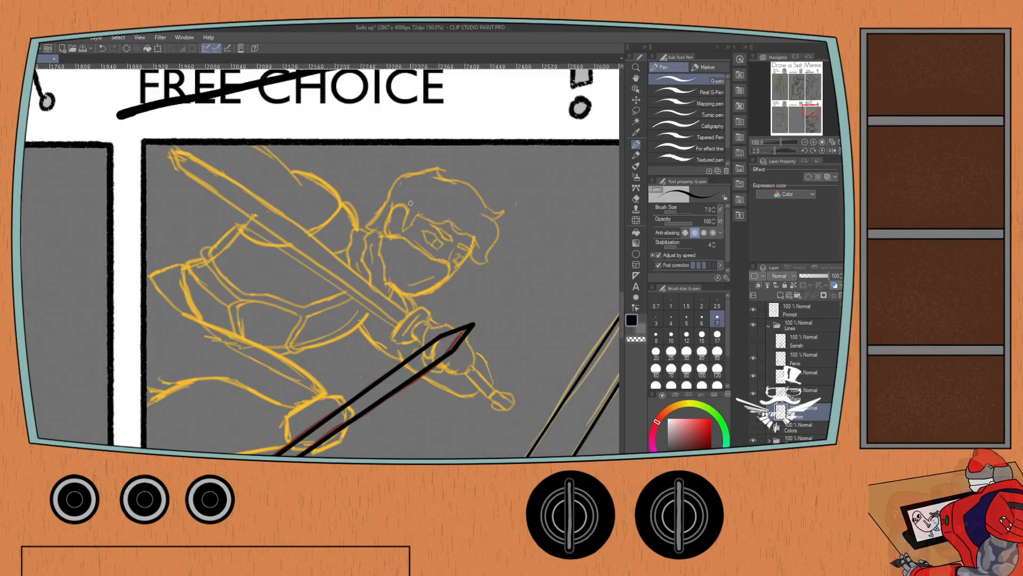
mouse_move(382, 240)
mouse_down()
mouse_move(387, 280)
mouse_move(416, 294)
mouse_move(441, 282)
mouse_move(450, 257)
mouse_up()
key(ctrl+z)
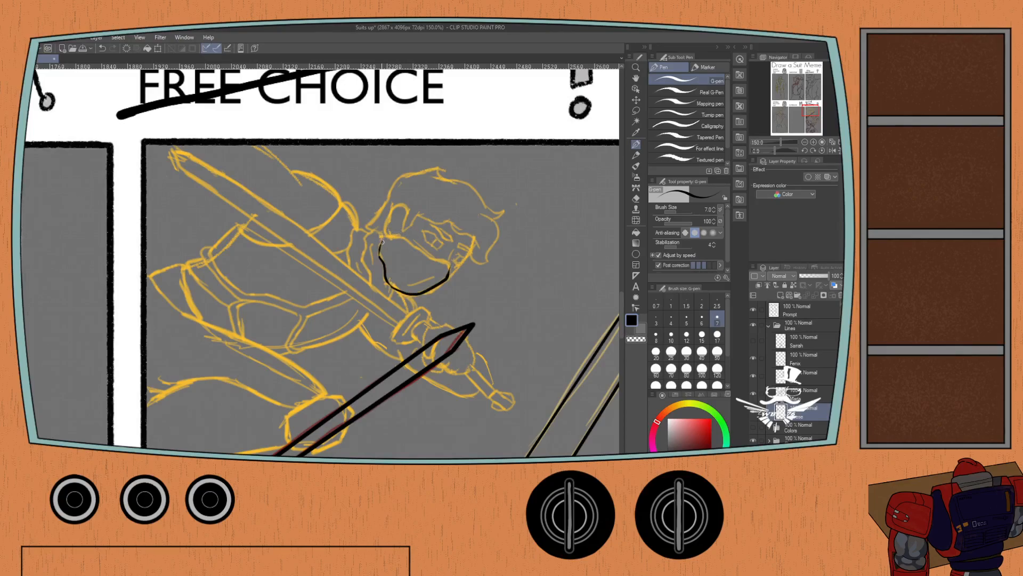
mouse_move(382, 241)
mouse_down()
mouse_move(403, 235)
mouse_move(449, 263)
mouse_move(447, 276)
mouse_move(403, 284)
mouse_up()
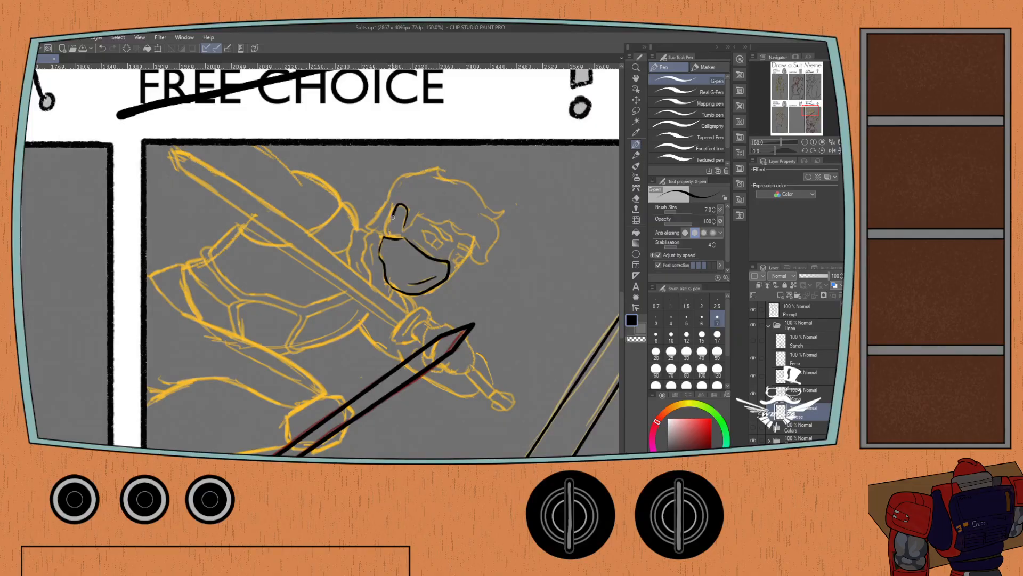
mouse_move(395, 239)
mouse_down()
mouse_move(384, 233)
mouse_move(388, 213)
mouse_move(407, 220)
mouse_move(364, 240)
mouse_move(373, 283)
mouse_up()
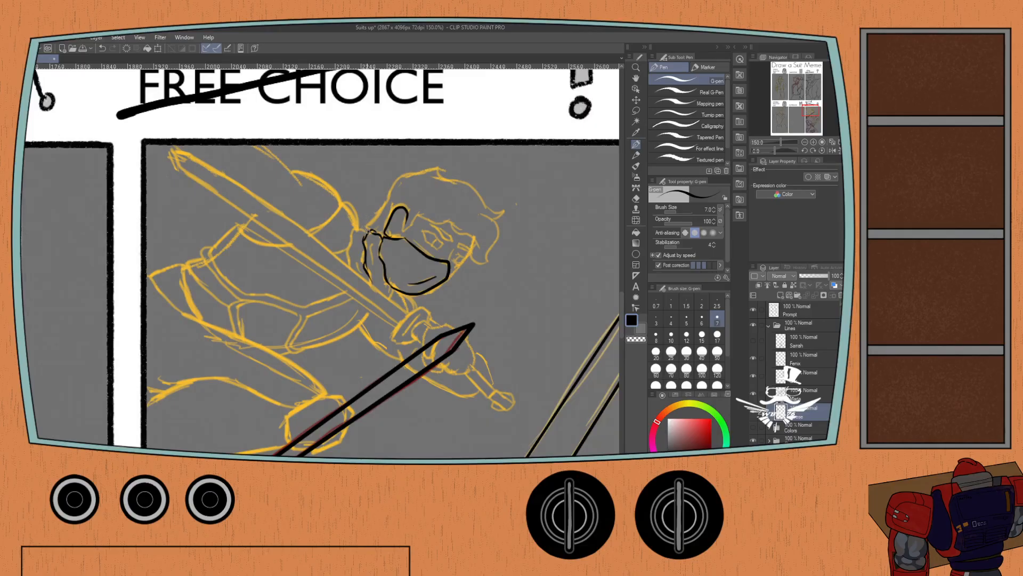
mouse_move(367, 230)
mouse_down()
mouse_move(350, 229)
mouse_move(350, 273)
mouse_up()
Ink the masked figure's wavy hairline across the forehead with the For effect line pen at size 6.
click(666, 147)
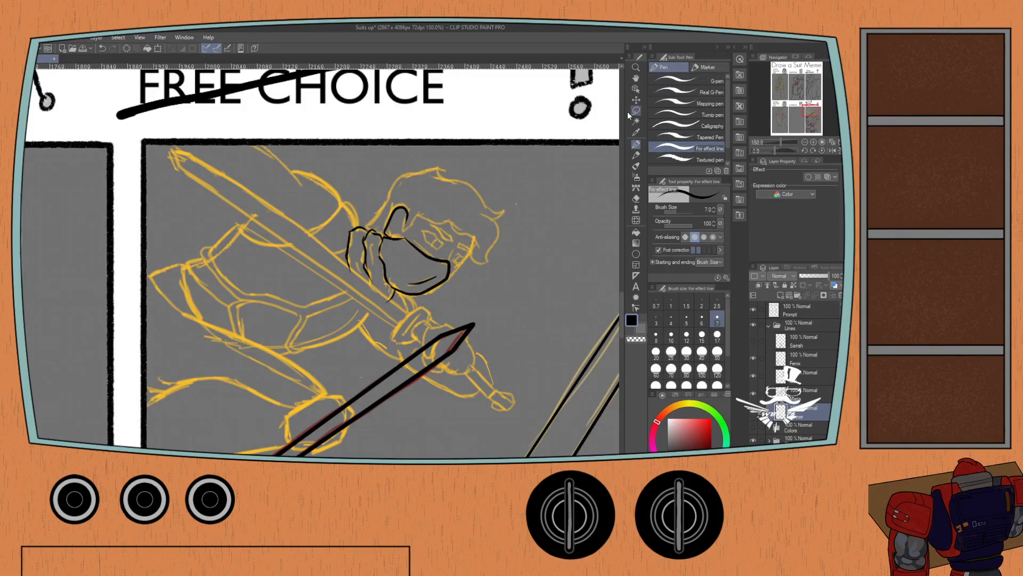
mouse_move(407, 215)
mouse_down()
mouse_move(406, 235)
mouse_move(425, 211)
mouse_move(457, 224)
mouse_move(454, 233)
mouse_move(494, 247)
mouse_move(486, 263)
mouse_up()
key(ctrl+z)
click(687, 320)
key(ctrl+z)
key(ctrl+z)
key(ctrl+z)
key(ctrl+z)
key(bracketright)
Ink the curled front lock beside the face and the outer hair contour from the crown to its pointed flick.
key(ctrl+z)
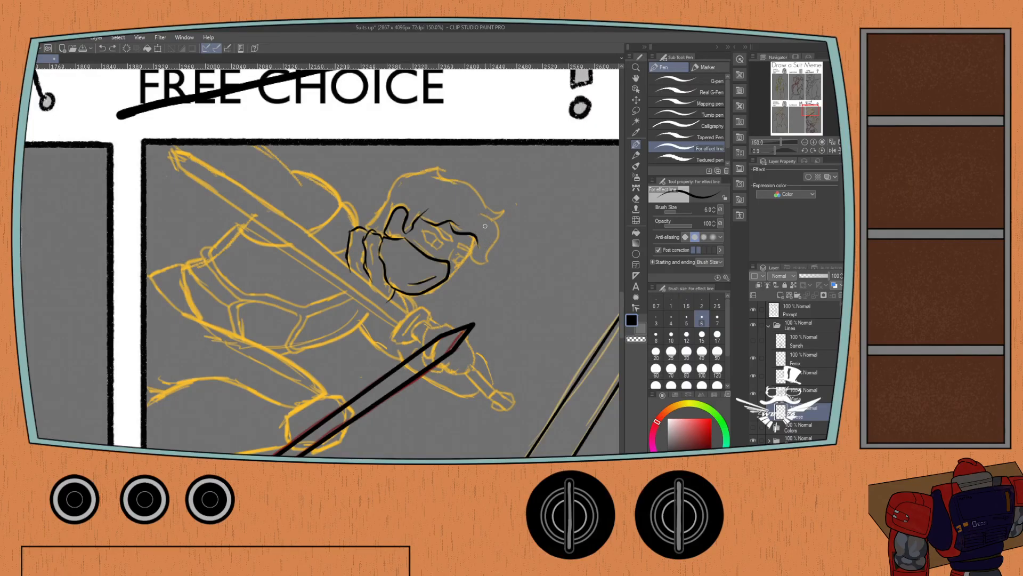
mouse_move(481, 214)
mouse_down()
mouse_move(491, 217)
mouse_move(494, 251)
mouse_move(481, 262)
mouse_up()
mouse_move(479, 213)
mouse_down()
mouse_move(498, 228)
mouse_move(488, 257)
mouse_move(468, 256)
mouse_move(492, 261)
mouse_move(469, 251)
mouse_up()
mouse_move(432, 177)
mouse_down()
mouse_move(476, 191)
mouse_move(491, 218)
mouse_move(506, 210)
mouse_move(497, 224)
mouse_move(507, 208)
mouse_up()
key(ctrl+z)
key(ctrl+z)
key(ctrl+z)
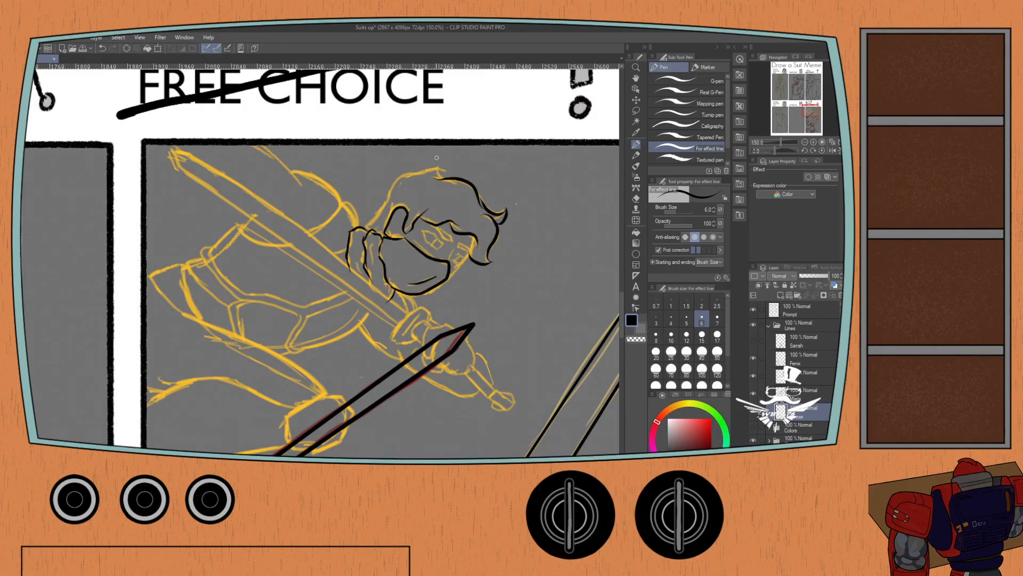
Ink the small curled tuft at the crown of the masked figure's hair and set the brush size to 6.
drag(438, 169, 443, 178)
key(ctrl+z)
click(671, 319)
drag(437, 177, 446, 169)
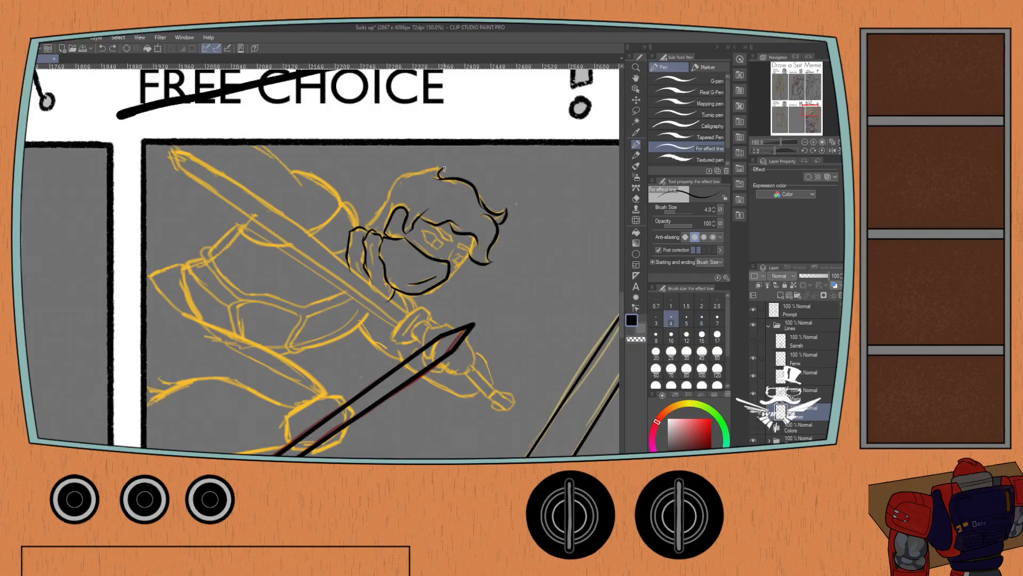
key(ctrl+z)
key(bracketright)
key(bracketright)
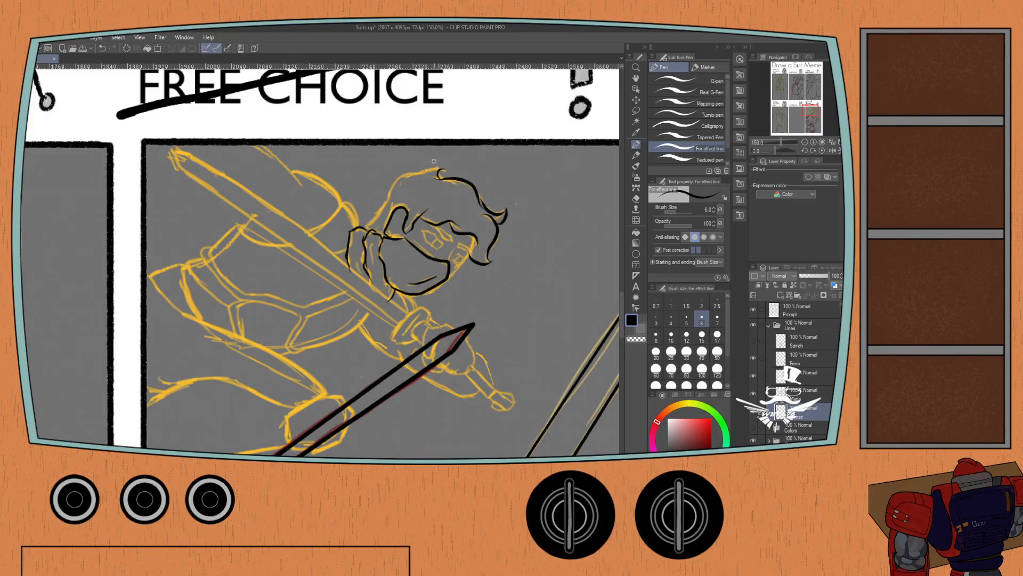
Ink the back of the hair from the crown tuft down behind the ear, and switch back to the G-pen at size 7.
mouse_move(443, 167)
mouse_down()
mouse_move(392, 188)
mouse_move(365, 227)
mouse_up()
key(ctrl+z)
drag(404, 174, 368, 228)
click(678, 81)
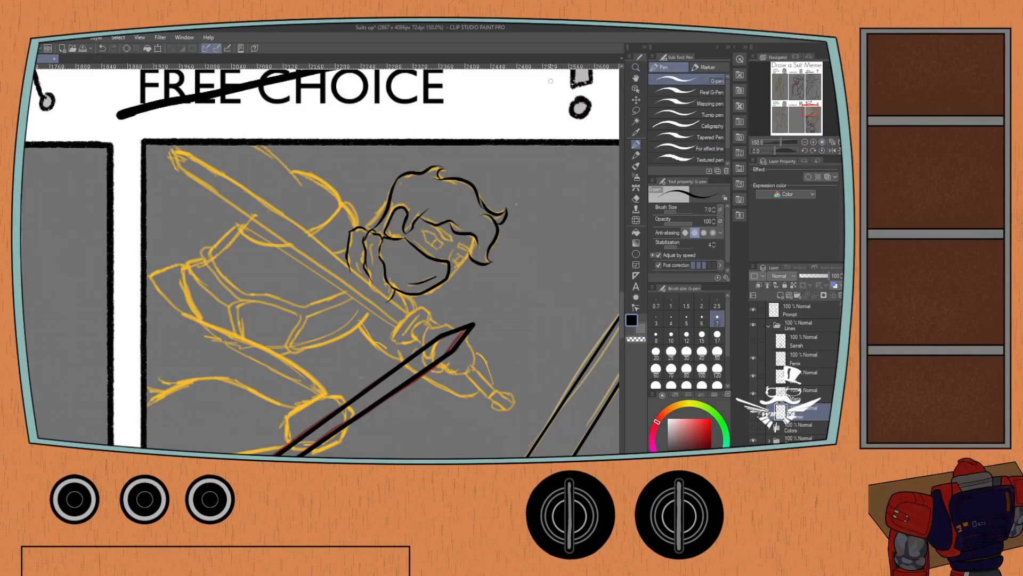
scroll(420, 227, up, 1)
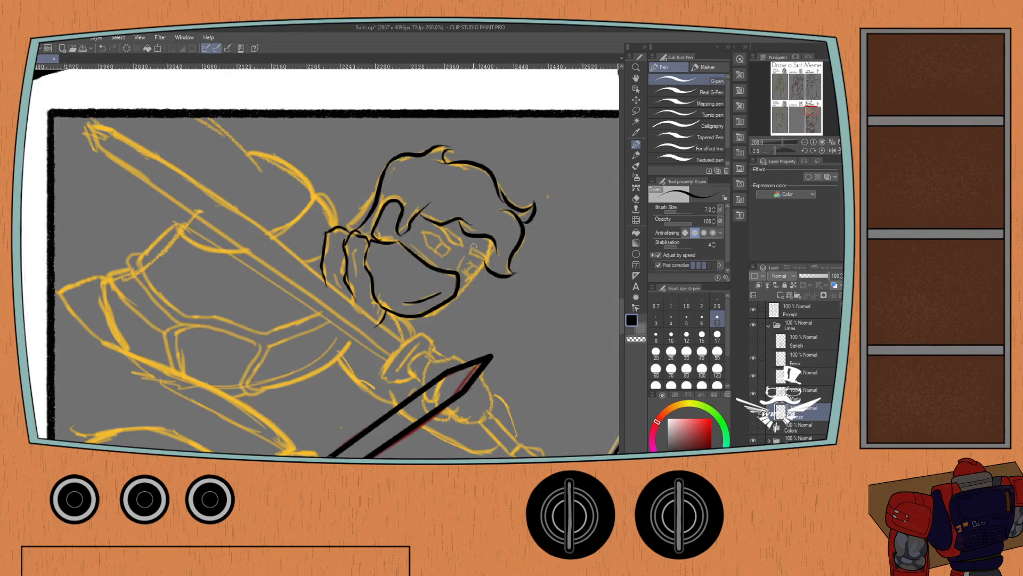
Ink the masked figure's eyes and eyebrows between the hairline and the mask with the G-pen at size 7.
drag(471, 248, 470, 255)
key(ctrl+z)
mouse_move(459, 291)
mouse_down()
mouse_move(493, 242)
mouse_move(460, 279)
mouse_up()
key(ctrl+z)
key(ctrl+z)
key(ctrl+z)
drag(773, 145, 768, 150)
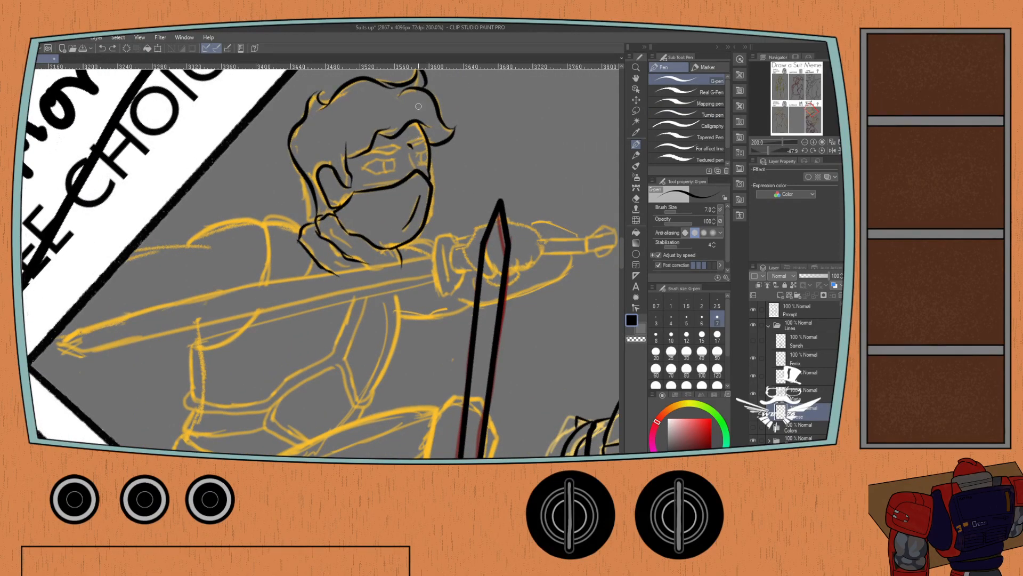
mouse_move(426, 135)
mouse_down()
mouse_move(395, 151)
mouse_move(370, 146)
mouse_move(371, 171)
mouse_move(429, 155)
mouse_move(410, 165)
mouse_up()
key(ctrl+z)
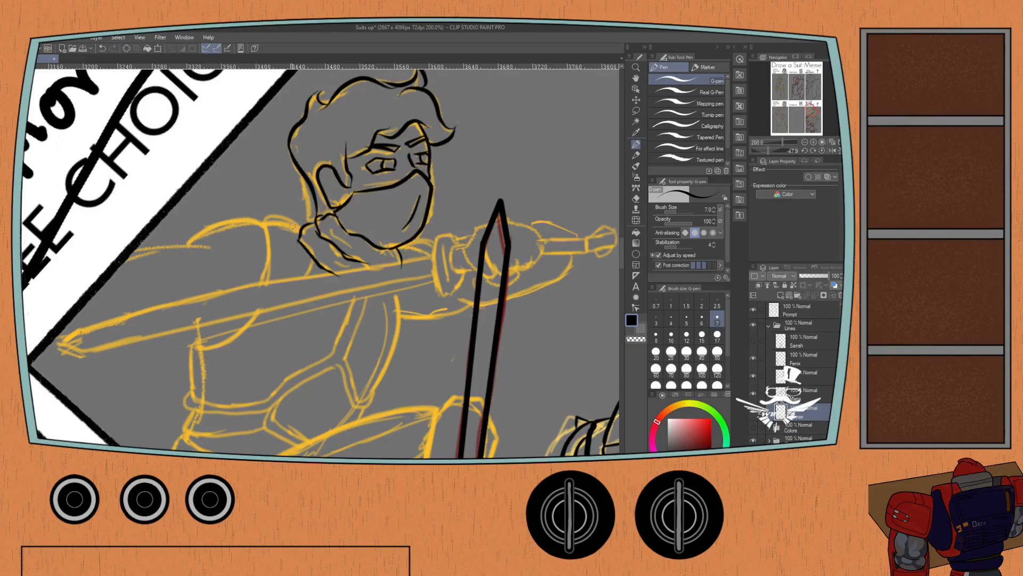
Ink the riveted shoulder strap plate of the armor beside the masked figure's scarf.
scroll(246, 229, down, 1)
mouse_move(246, 230)
mouse_down()
mouse_move(322, 210)
mouse_move(305, 203)
mouse_move(298, 248)
mouse_up()
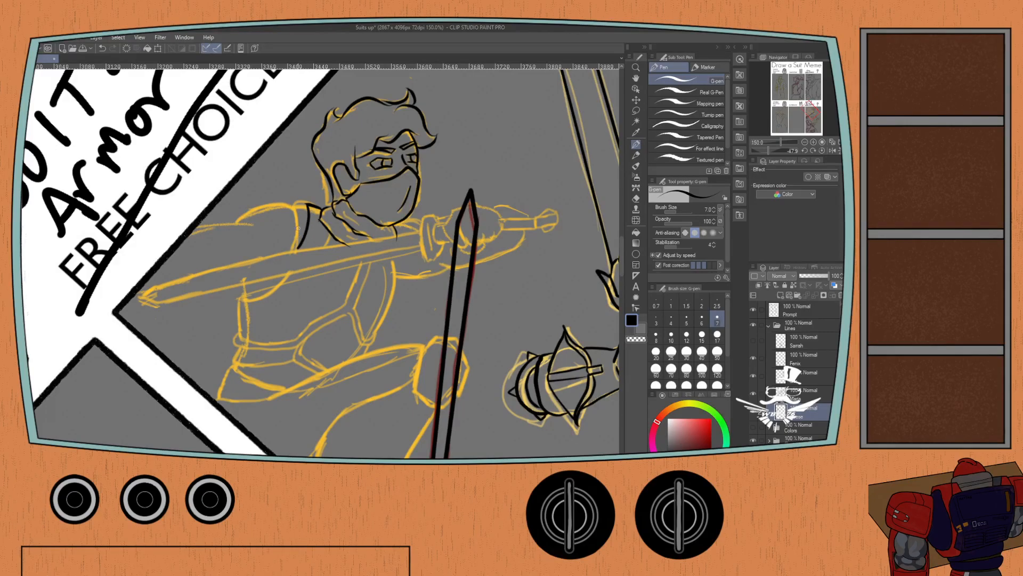
key(ctrl+z)
key(ctrl+z)
mouse_move(321, 214)
mouse_down()
mouse_move(297, 248)
mouse_move(322, 224)
mouse_move(319, 242)
mouse_move(299, 243)
mouse_move(317, 251)
mouse_move(301, 237)
mouse_up()
key(ctrl+z)
key(ctrl+z)
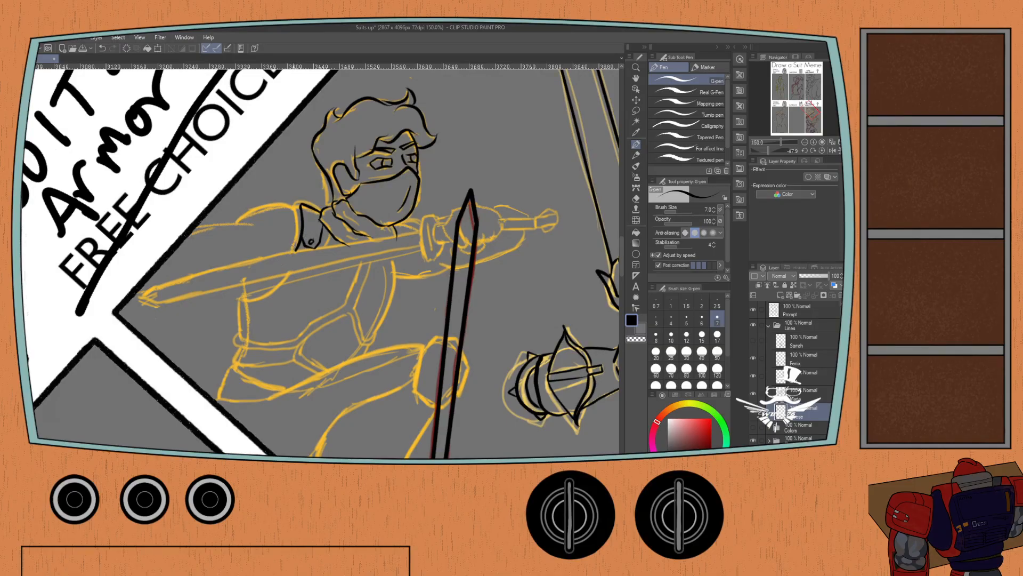
Ink the breastplate's armhole curve, its double lower rim and the pointed side panel of the masked figure's armor.
mouse_move(297, 249)
mouse_down()
mouse_move(269, 289)
mouse_move(252, 292)
mouse_move(275, 286)
mouse_move(300, 247)
mouse_up()
key(ctrl+z)
mouse_move(242, 291)
mouse_down()
mouse_move(240, 331)
mouse_move(283, 340)
mouse_move(343, 303)
mouse_move(361, 257)
mouse_up()
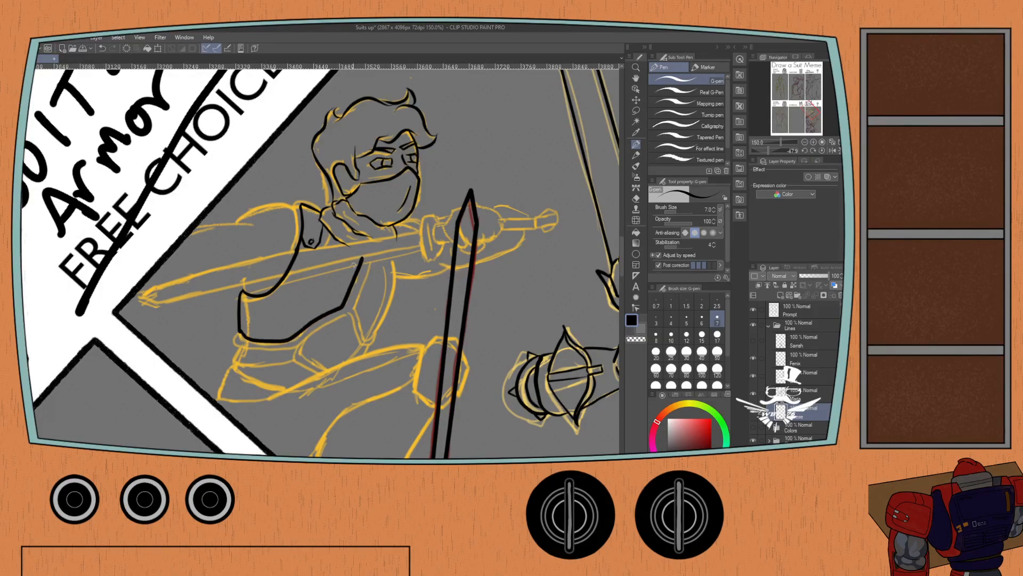
mouse_move(238, 327)
mouse_down()
mouse_move(235, 338)
mouse_move(296, 346)
mouse_move(350, 314)
mouse_move(362, 352)
mouse_move(375, 341)
mouse_up()
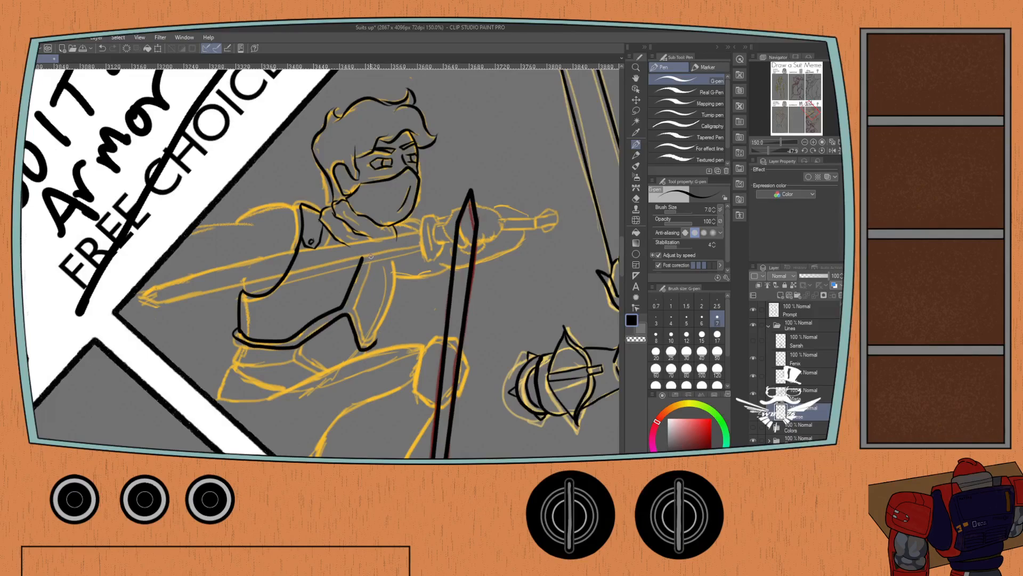
mouse_move(370, 257)
mouse_down()
mouse_move(356, 303)
mouse_move(365, 337)
mouse_move(380, 333)
mouse_move(371, 346)
mouse_move(394, 245)
mouse_up()
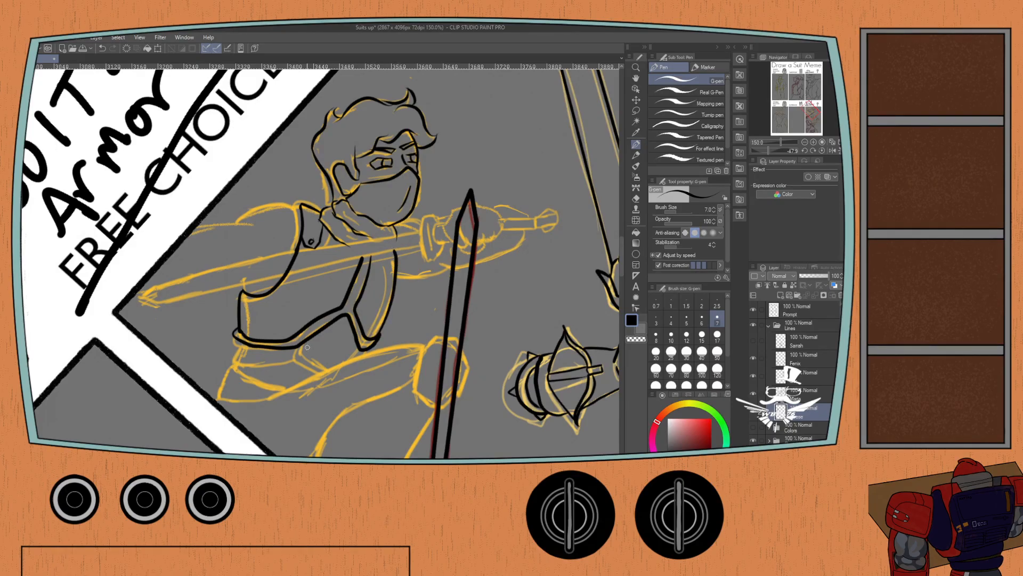
Ink the angled abdomen lines and the waist band below the masked figure's breastplate.
mouse_move(306, 341)
mouse_down()
mouse_move(326, 373)
mouse_move(309, 368)
mouse_move(324, 374)
mouse_up()
key(ctrl+z)
key(ctrl+z)
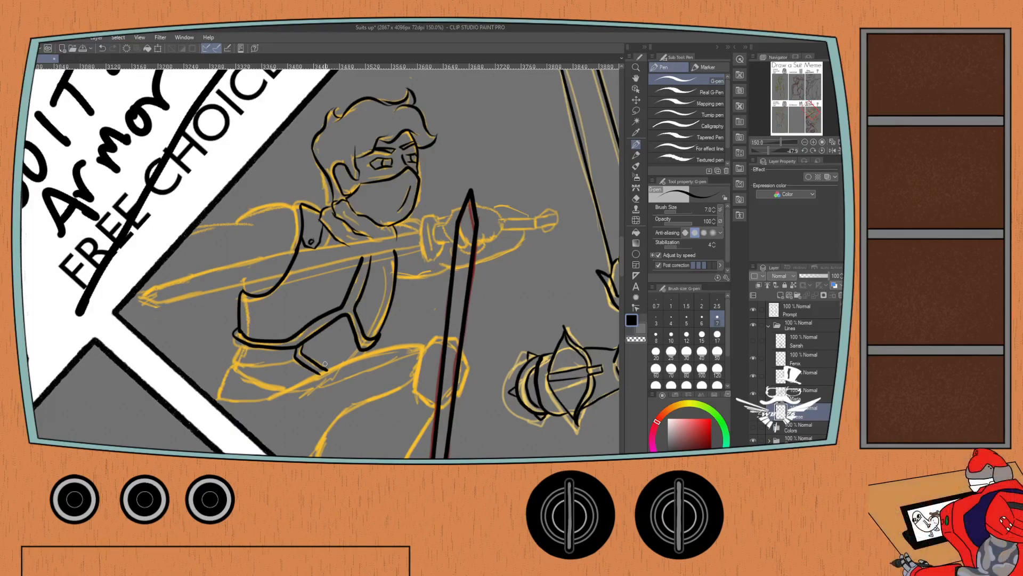
drag(259, 345, 293, 311)
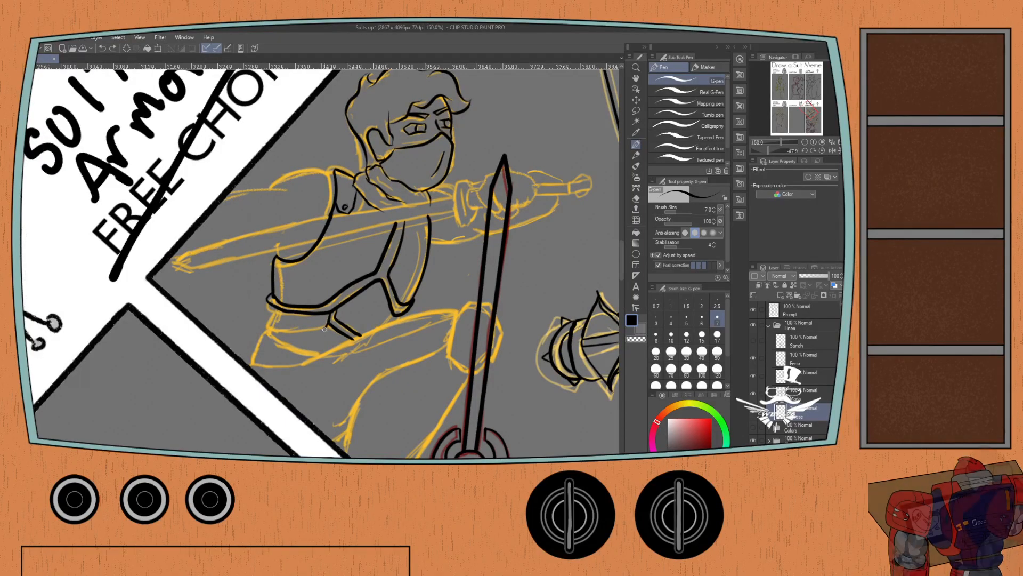
mouse_move(326, 328)
mouse_down()
mouse_move(280, 338)
mouse_move(266, 323)
mouse_move(273, 310)
mouse_move(265, 324)
mouse_move(291, 342)
mouse_move(313, 341)
mouse_move(327, 325)
mouse_move(314, 338)
mouse_move(272, 333)
mouse_move(265, 319)
mouse_move(278, 303)
mouse_up()
key(ctrl+z)
key(ctrl+z)
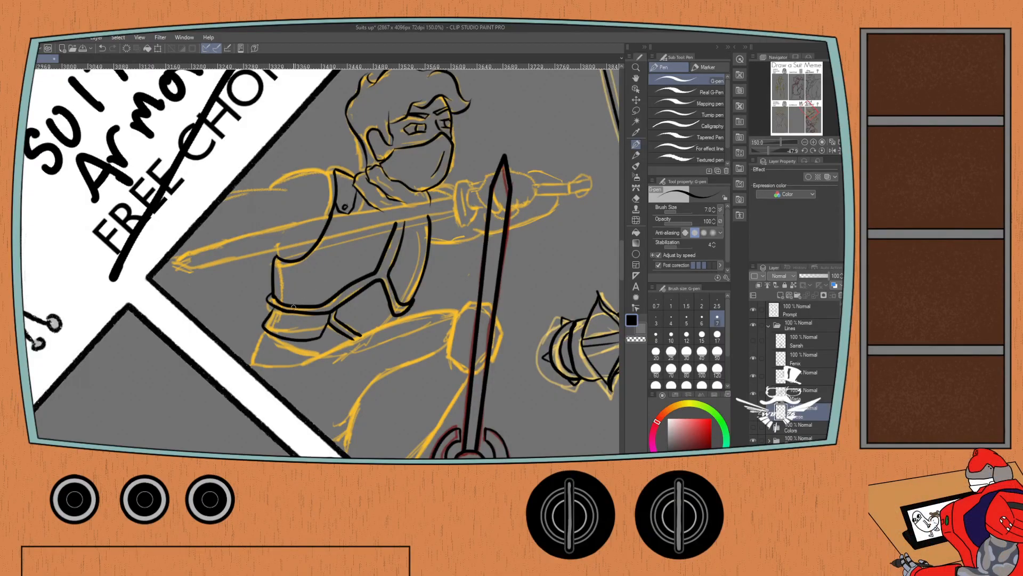
Ink the hip plate, the upper edge of the raised thigh and the knee guard behind the other sword.
mouse_move(321, 353)
mouse_down()
mouse_move(259, 336)
mouse_move(252, 353)
mouse_move(307, 363)
mouse_move(397, 321)
mouse_move(463, 308)
mouse_up()
scroll(455, 302, down, 1)
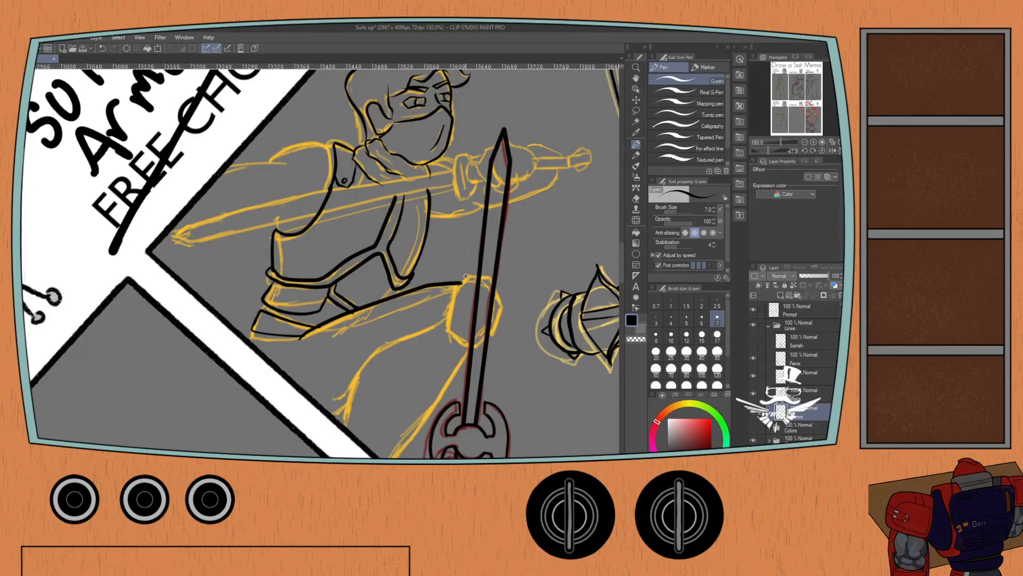
mouse_move(466, 276)
mouse_down()
mouse_move(451, 320)
mouse_move(464, 337)
mouse_up()
mouse_move(463, 280)
mouse_down()
mouse_move(482, 270)
mouse_move(498, 287)
mouse_move(492, 329)
mouse_up()
key(ctrl+z)
Ink the leg's contours from the knee guard down to the panel border.
key(ctrl+z)
mouse_move(497, 275)
mouse_down()
mouse_move(490, 331)
mouse_move(435, 324)
mouse_move(394, 341)
mouse_move(342, 426)
mouse_up()
drag(466, 374, 445, 407)
key(ctrl+z)
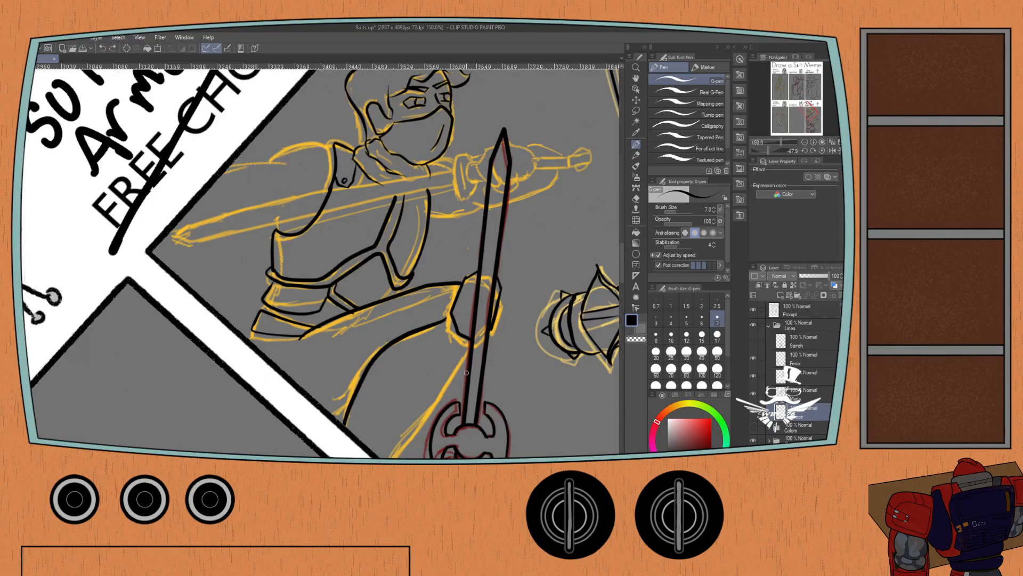
mouse_move(474, 345)
mouse_down()
mouse_move(449, 406)
mouse_move(438, 408)
mouse_move(455, 339)
mouse_up()
drag(467, 379, 441, 413)
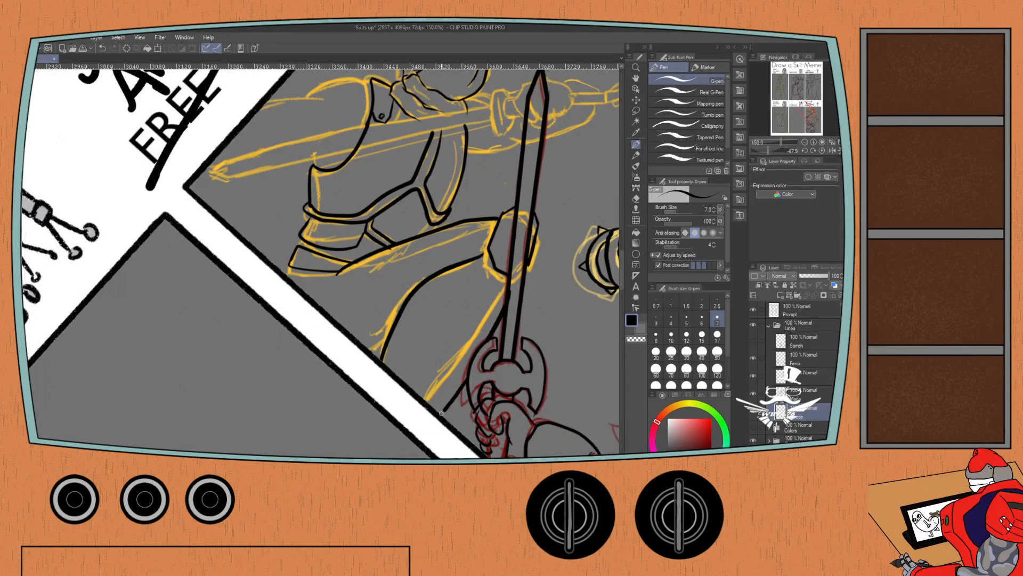
drag(386, 340, 370, 349)
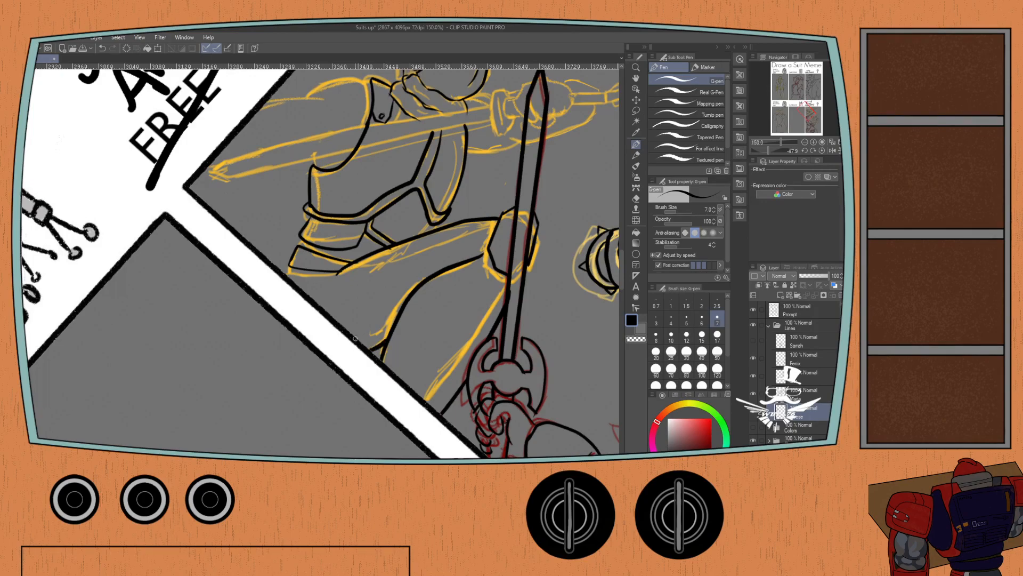
drag(286, 267, 280, 276)
Ink the masked figure's rounded shoulder and the upper and lower edges of the arm behind the sword blade.
scroll(305, 227, up, 3)
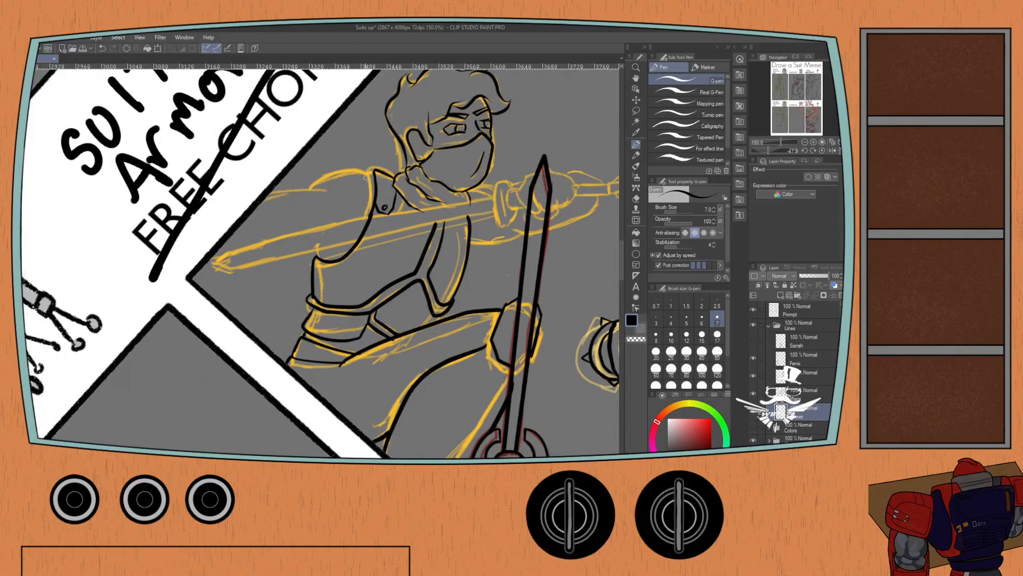
mouse_move(371, 172)
mouse_down()
mouse_move(313, 188)
mouse_move(330, 189)
mouse_move(265, 199)
mouse_up()
key(ctrl+z)
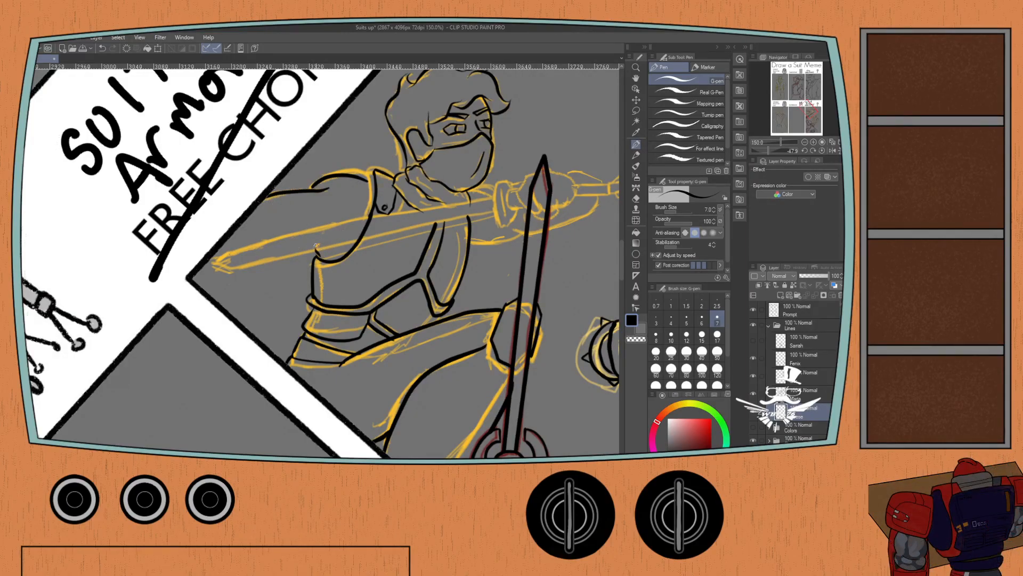
drag(317, 245, 222, 259)
Ink the masked figure's sword hand, the grip with its pommel, and the sword's guard.
mouse_move(480, 199)
mouse_down()
mouse_move(377, 202)
mouse_move(348, 225)
mouse_move(420, 247)
mouse_move(455, 232)
mouse_move(451, 217)
mouse_move(417, 213)
mouse_move(453, 223)
mouse_move(432, 258)
mouse_move(481, 224)
mouse_move(487, 232)
mouse_move(451, 231)
mouse_move(464, 222)
mouse_move(490, 230)
mouse_move(453, 232)
mouse_move(514, 233)
mouse_move(500, 221)
mouse_move(507, 236)
mouse_up()
key(ctrl+z)
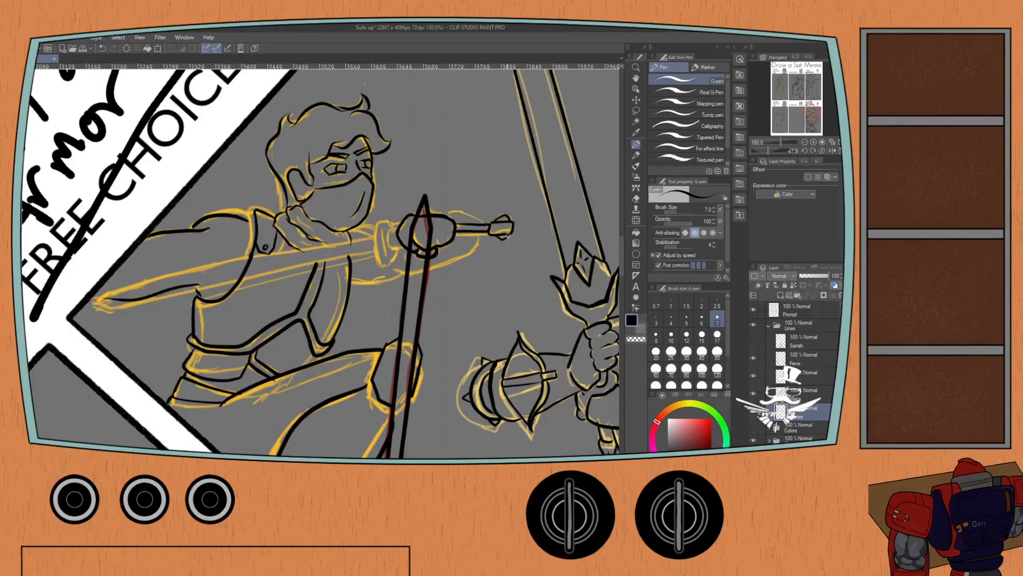
mouse_move(401, 224)
mouse_down()
mouse_move(388, 240)
mouse_move(399, 239)
mouse_move(394, 214)
mouse_move(378, 217)
mouse_move(377, 236)
mouse_up()
key(ctrl+z)
key(ctrl+z)
key(ctrl+z)
mouse_move(389, 215)
mouse_down()
mouse_move(379, 215)
mouse_move(380, 259)
mouse_move(395, 244)
mouse_up()
key(ctrl+z)
drag(397, 238, 389, 255)
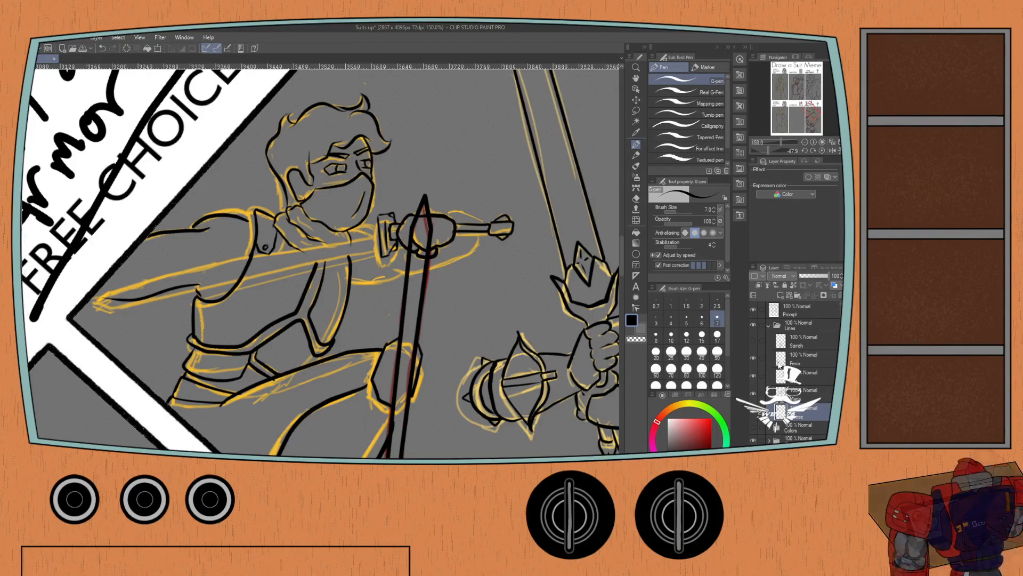
Ink the masked figure's sword blade from guard to tip on the layer directly above, using the G-pen at size 6.
click(797, 392)
drag(314, 242, 359, 246)
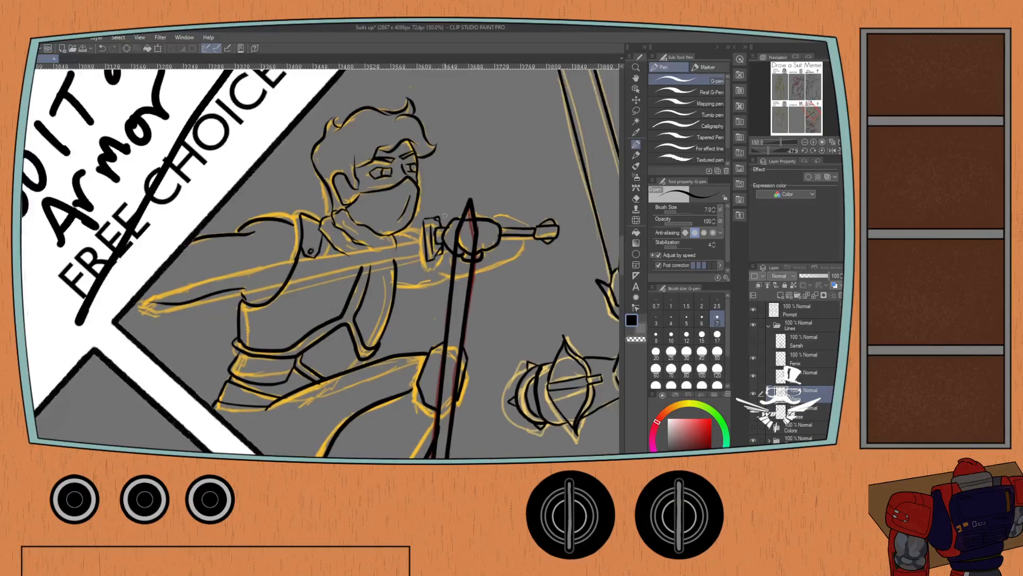
click(702, 319)
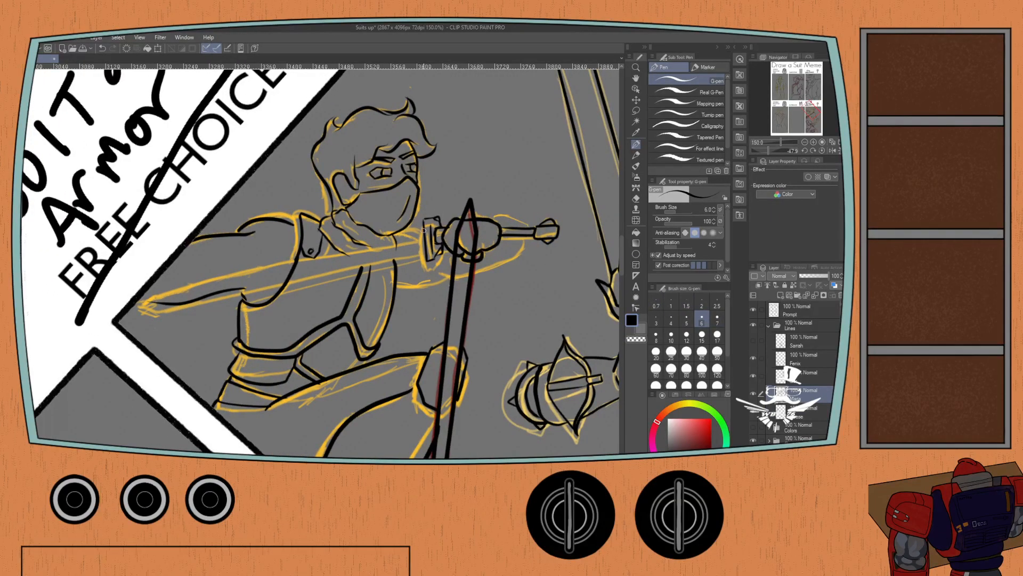
mouse_move(424, 229)
mouse_down()
mouse_move(145, 299)
mouse_move(172, 309)
mouse_move(425, 248)
mouse_up()
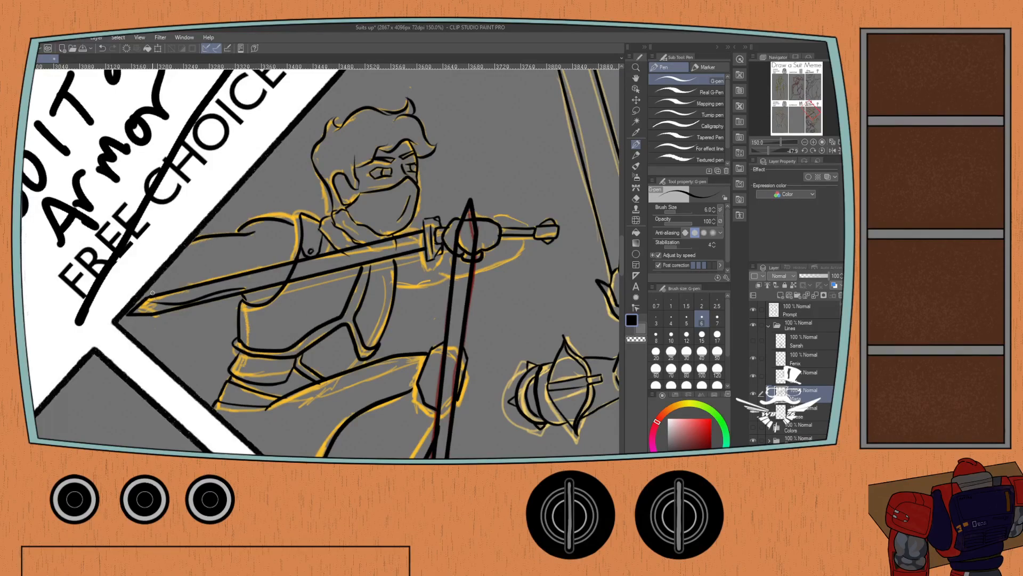
Erase the masked figure's body and hand lines overlapped by the two sword blades, using the Hard eraser on the figure's layer.
click(810, 412)
key(e)
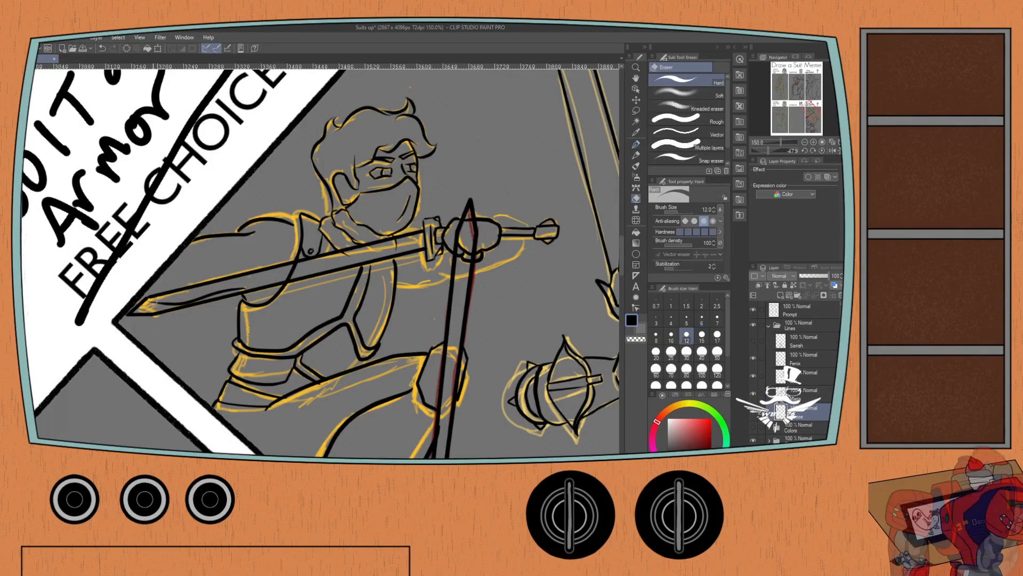
drag(149, 302, 298, 268)
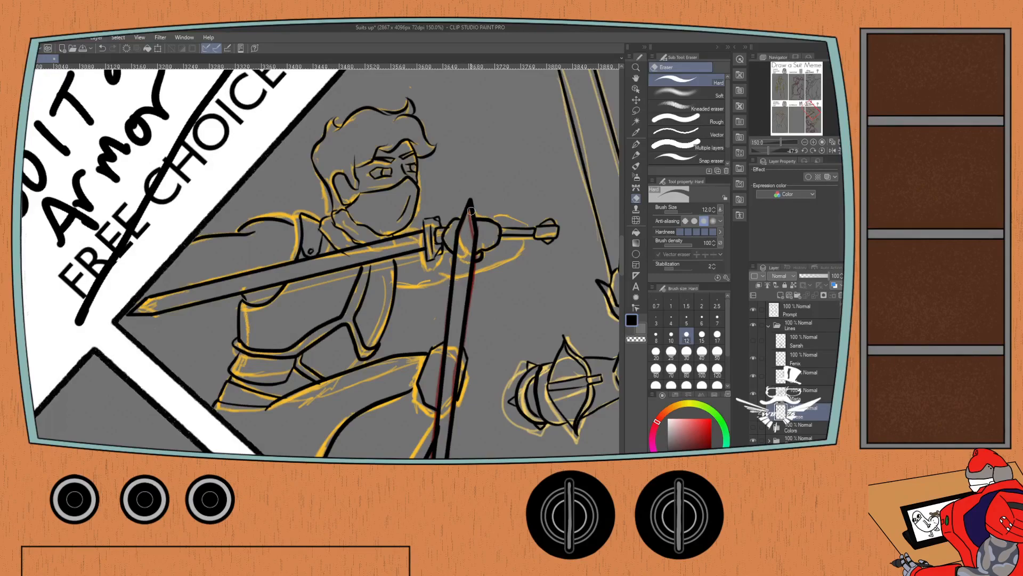
Ink the curve around the masked figure's sword hand and the underside of the bent forearm with the G-pen.
key(p)
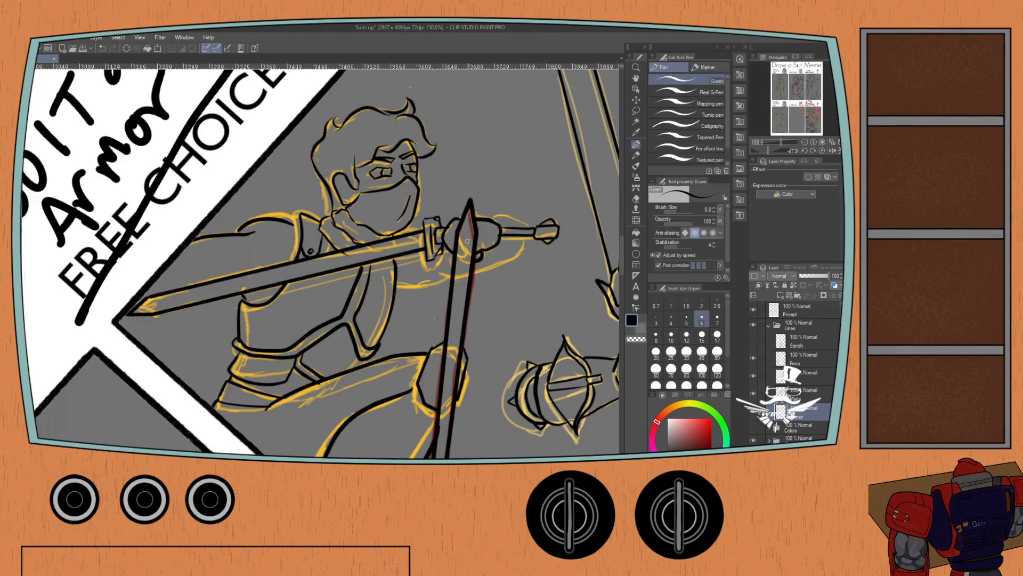
key(p)
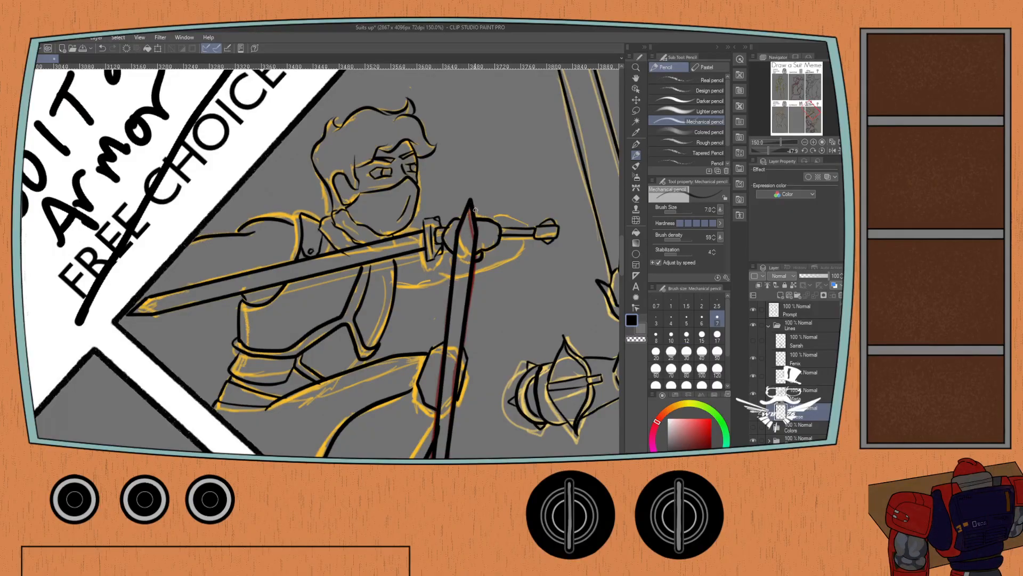
mouse_move(481, 210)
mouse_down()
mouse_move(506, 214)
mouse_move(479, 208)
mouse_move(493, 209)
mouse_move(494, 260)
mouse_move(501, 250)
mouse_up()
key(ctrl+z)
key(p)
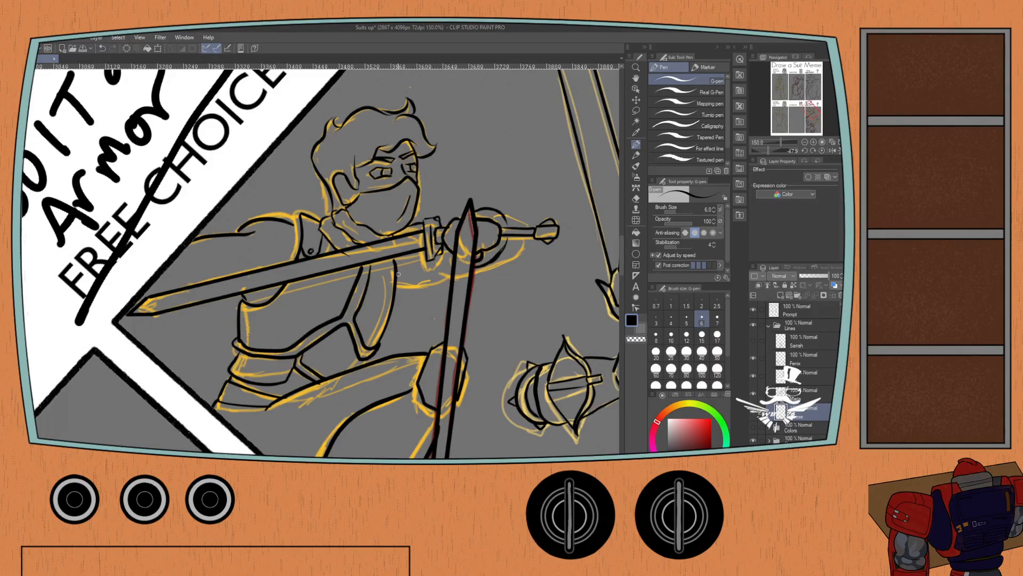
mouse_move(410, 268)
mouse_down()
mouse_move(463, 279)
mouse_move(451, 272)
mouse_up()
key(ctrl+z)
Hide the Sketch folder so that only the line art of the Suit of Armor panel shows.
click(822, 151)
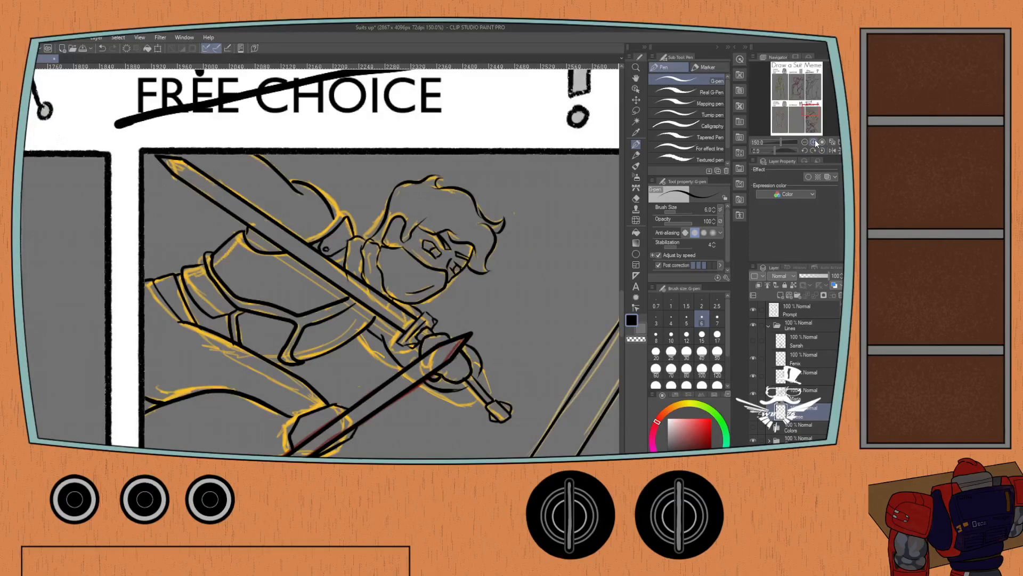
click(805, 143)
click(806, 142)
drag(216, 316, 224, 264)
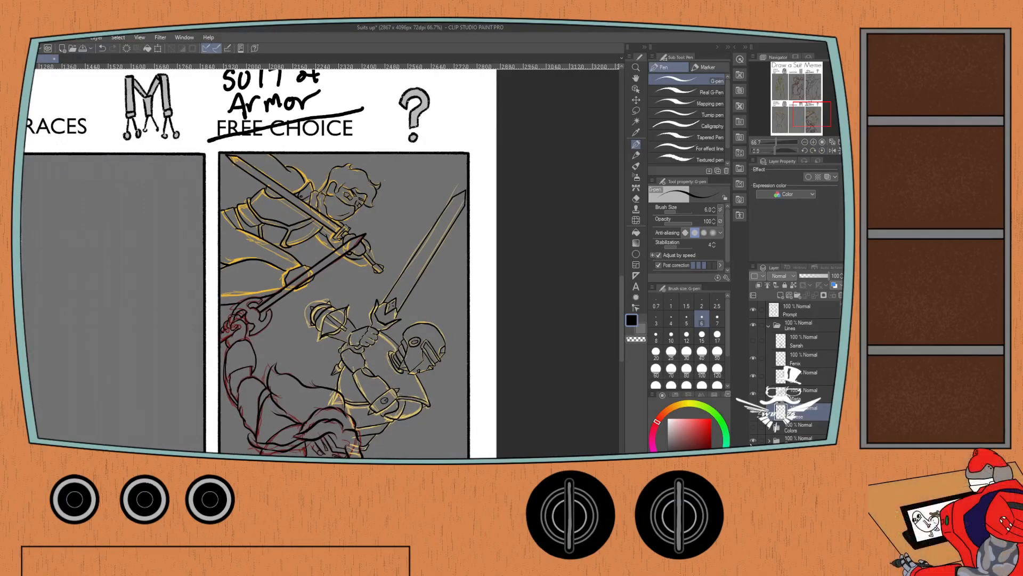
click(754, 440)
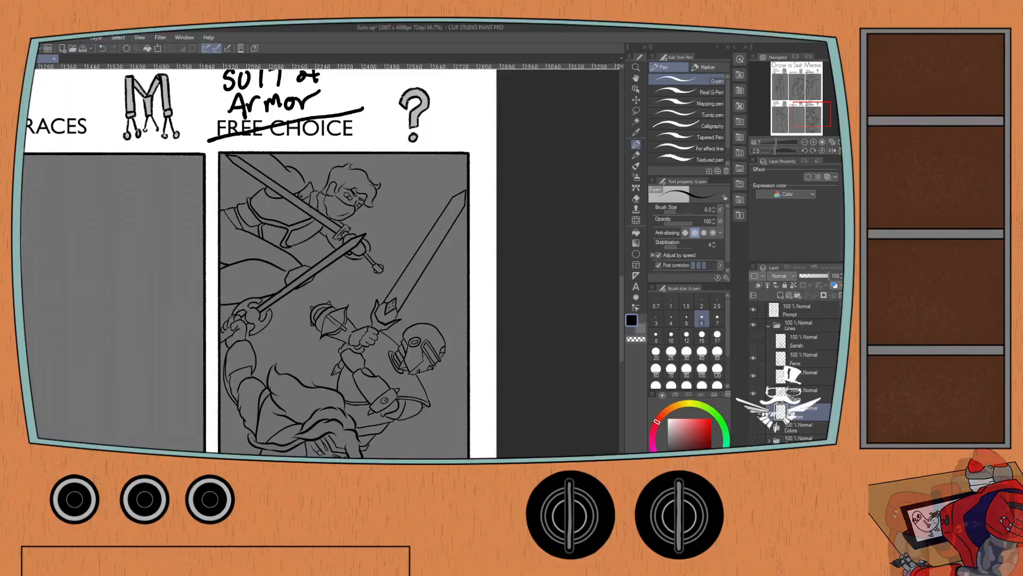
Show the hidden line layer of the Suitbraces figure and collapse the Lines folder.
drag(261, 281, 278, 248)
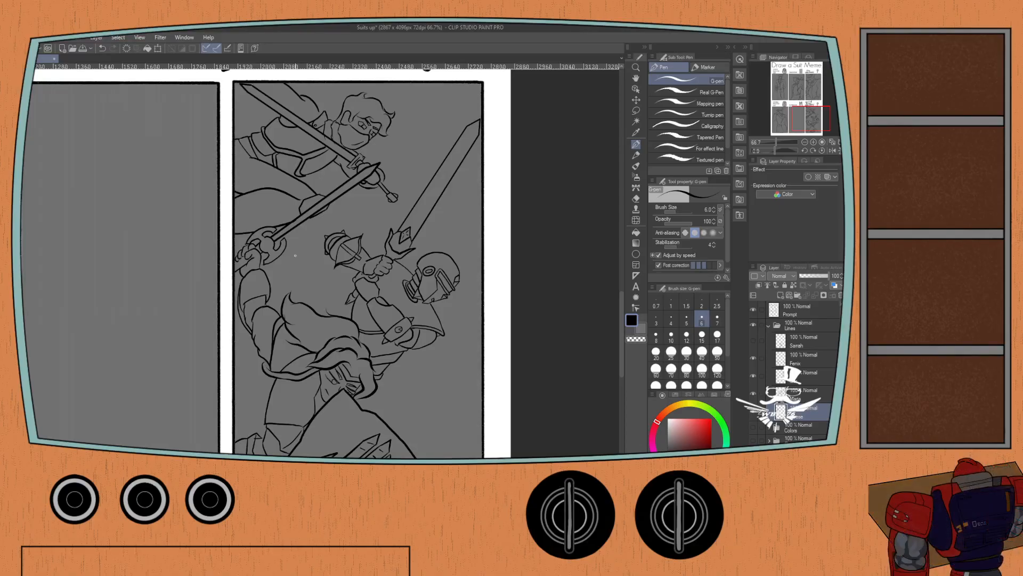
scroll(295, 255, up, 3)
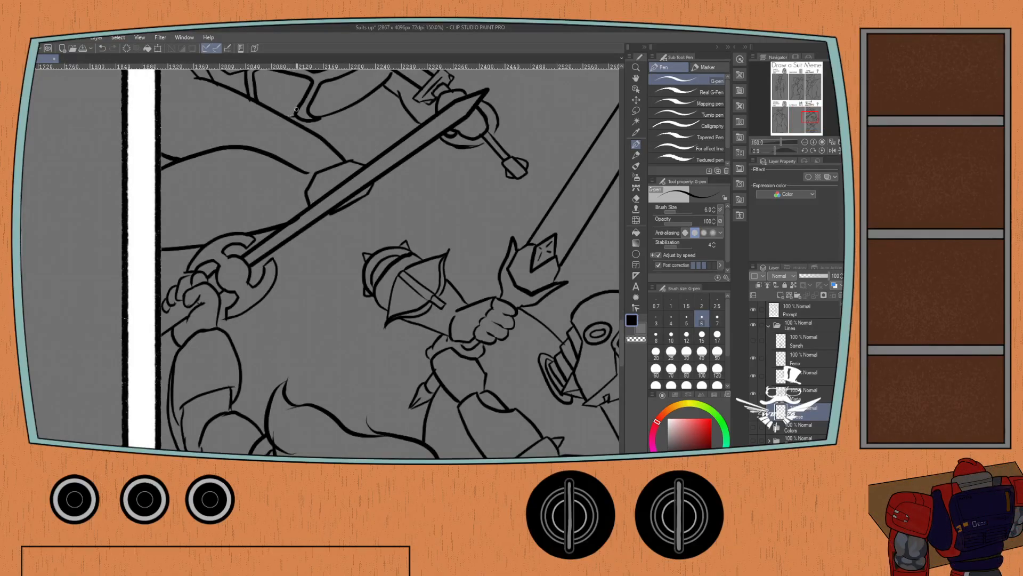
scroll(296, 110, down, 3)
drag(227, 202, 221, 300)
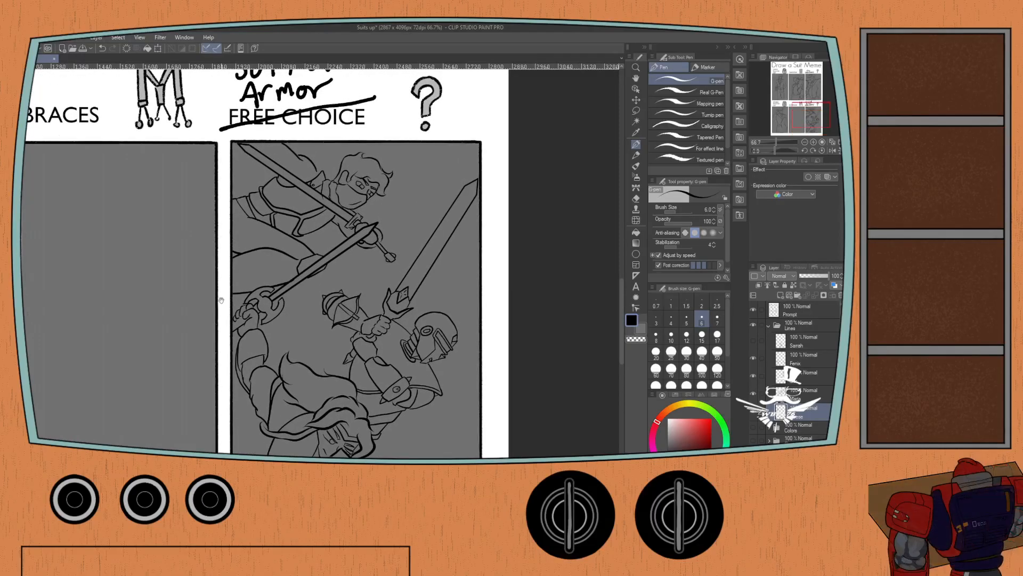
scroll(181, 256, down, 2)
drag(128, 229, 177, 218)
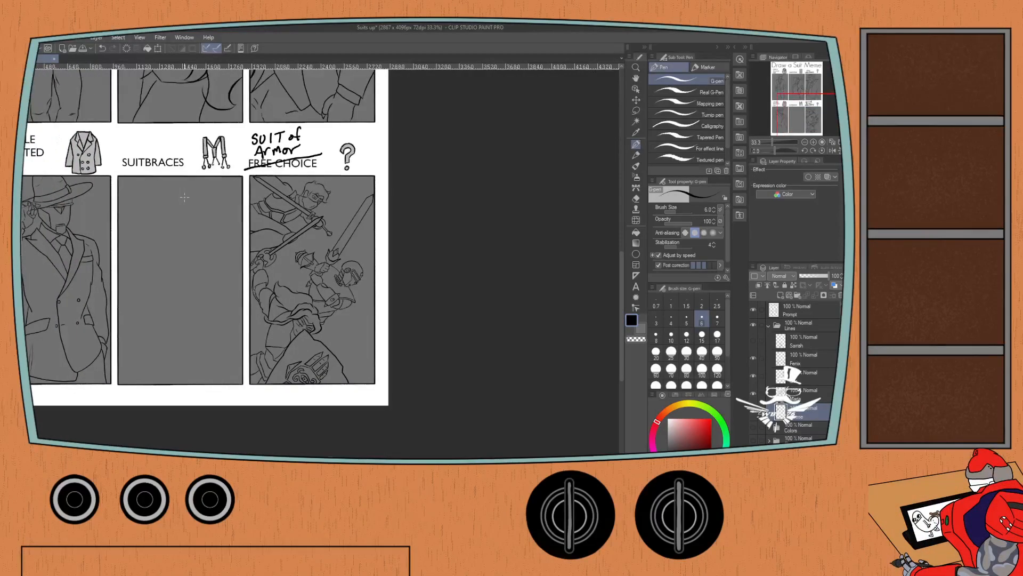
click(769, 327)
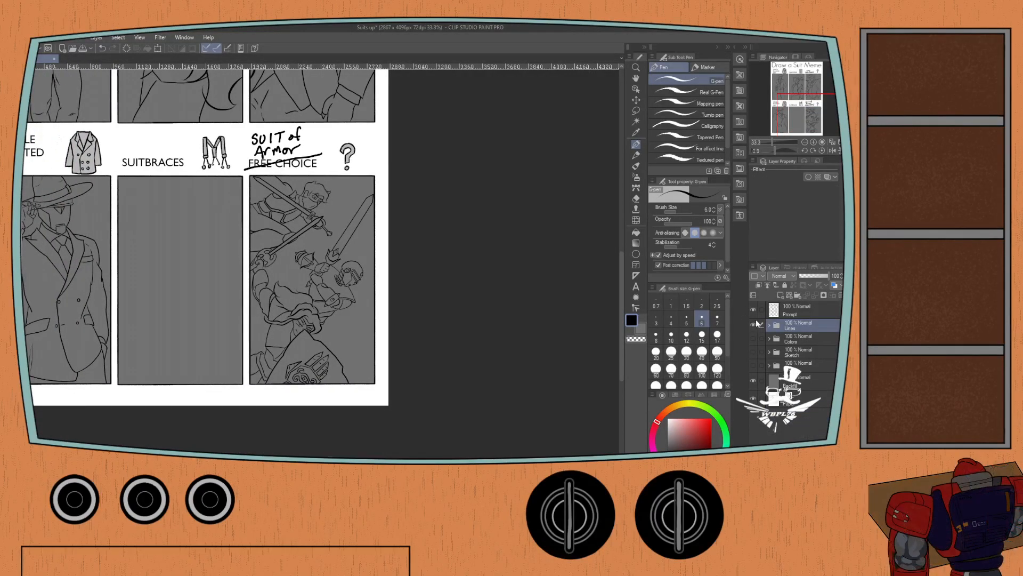
click(753, 340)
click(768, 326)
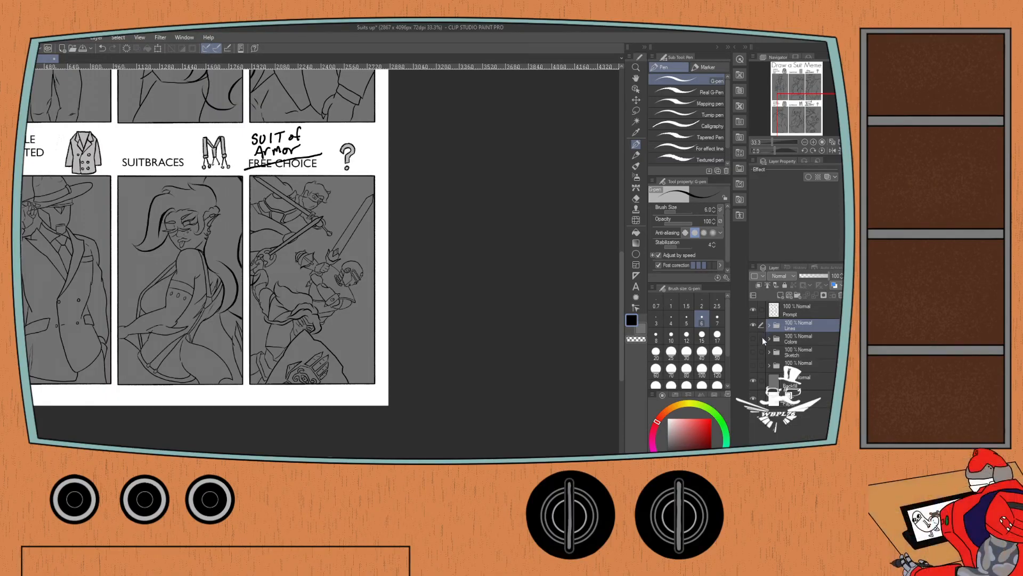
Show and expand the Colors folder, and ready the Soft airbrush with orange sampled from the color set.
click(754, 339)
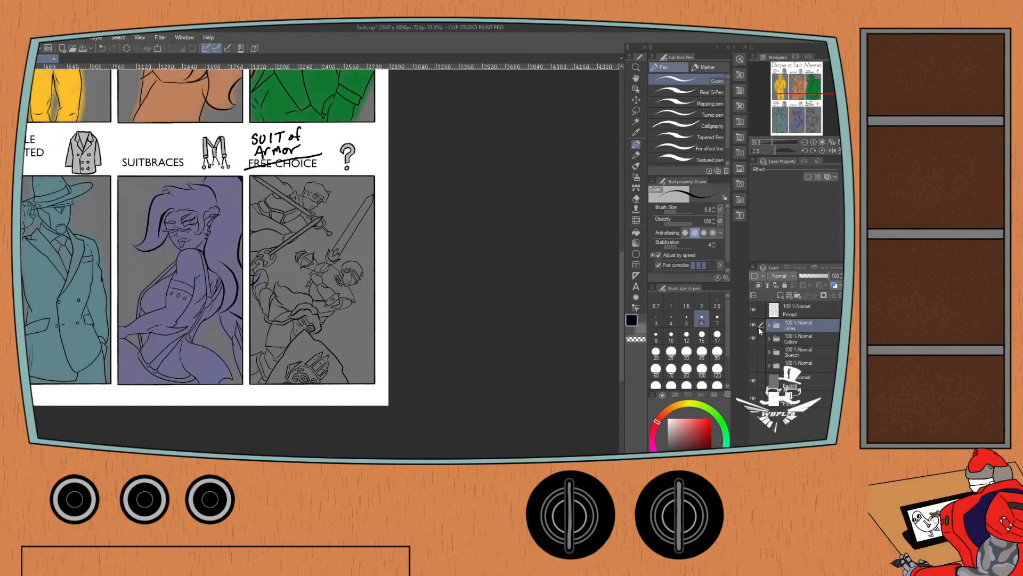
click(675, 395)
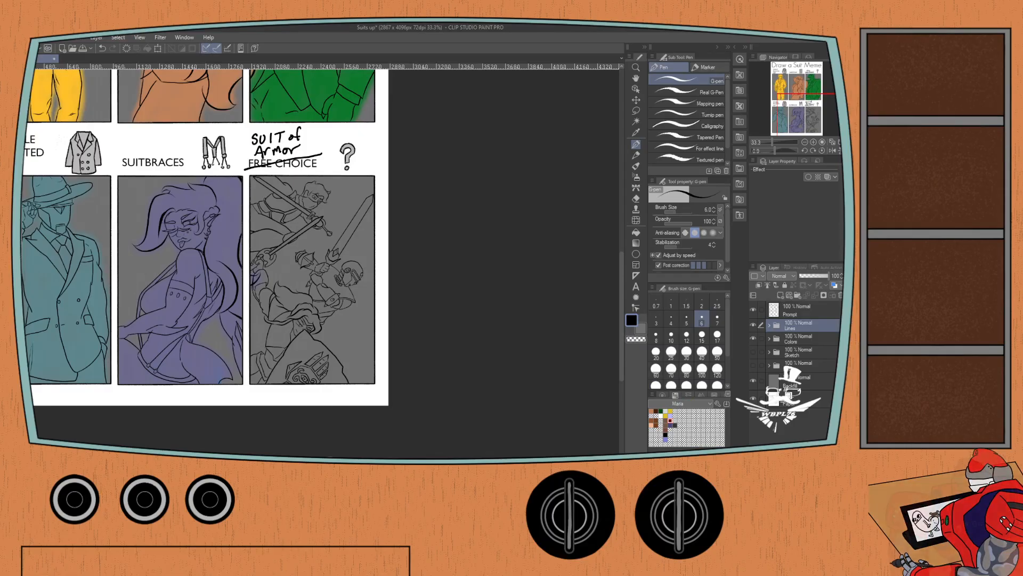
key(i)
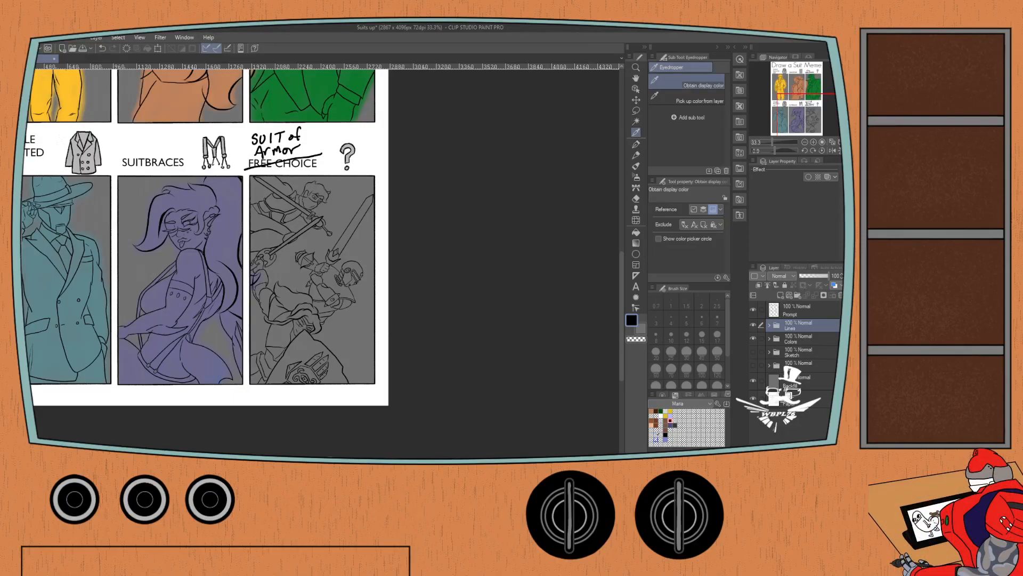
click(651, 411)
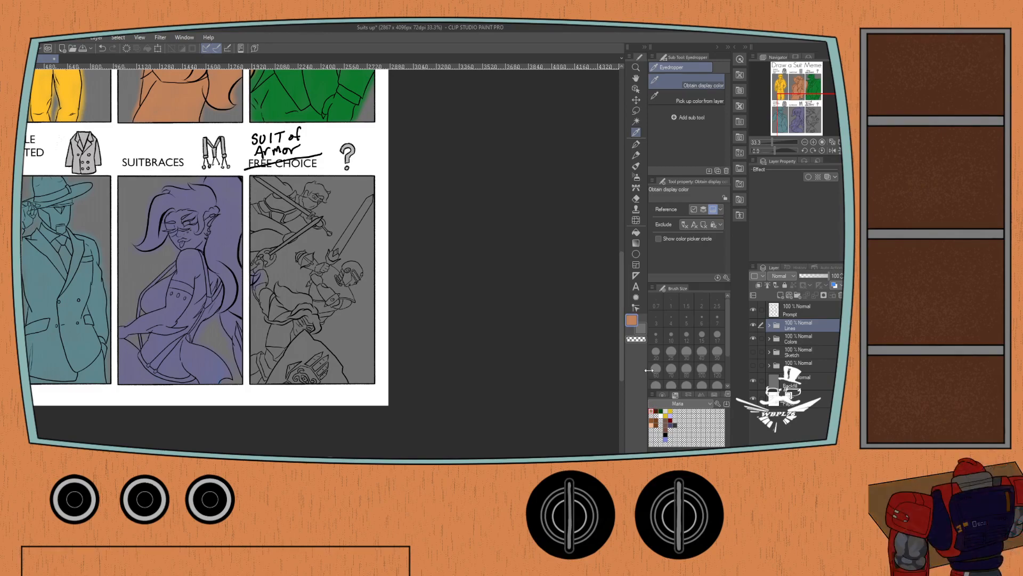
click(769, 339)
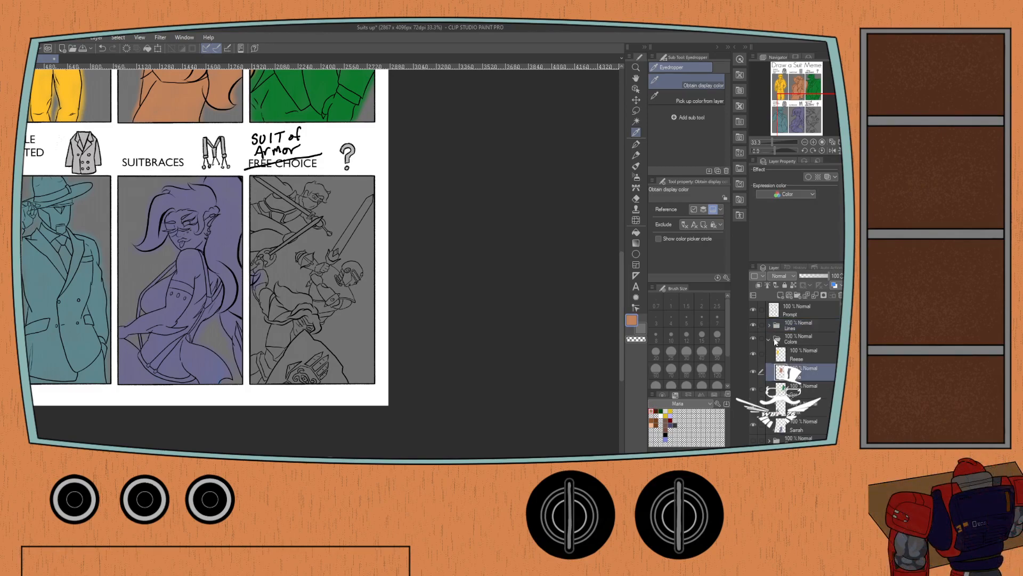
key(b)
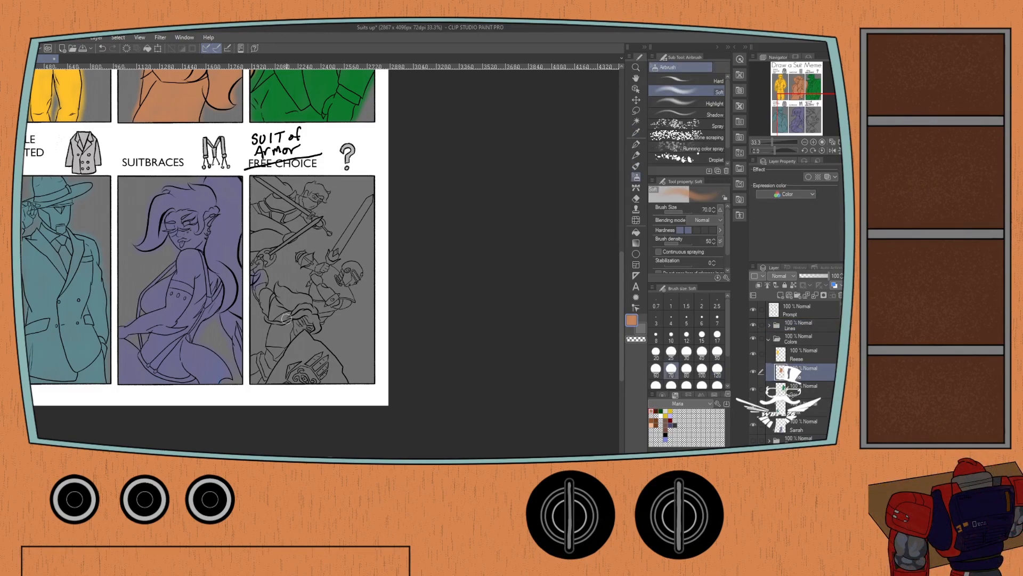
Airbrush the foreground long-haired warrior's hand, arm, hair, body and shield orange in the Suit of Armor panel, using brush size 70.
scroll(287, 319, up, 1)
drag(277, 320, 288, 281)
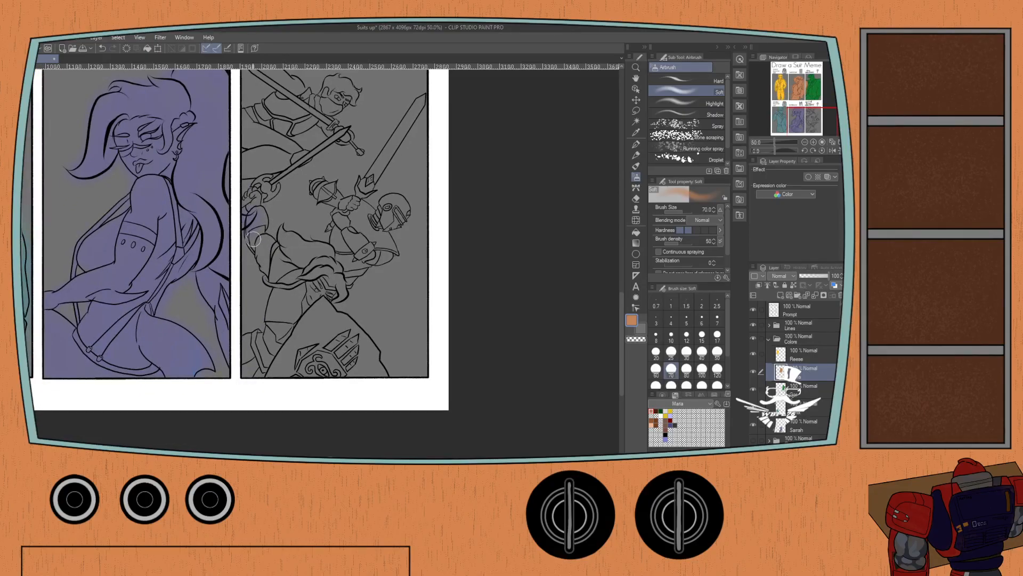
mouse_move(253, 243)
mouse_down()
mouse_move(261, 216)
mouse_move(256, 244)
mouse_move(261, 255)
mouse_move(269, 246)
mouse_move(261, 256)
mouse_move(273, 278)
mouse_move(289, 237)
mouse_move(322, 249)
mouse_move(313, 269)
mouse_up()
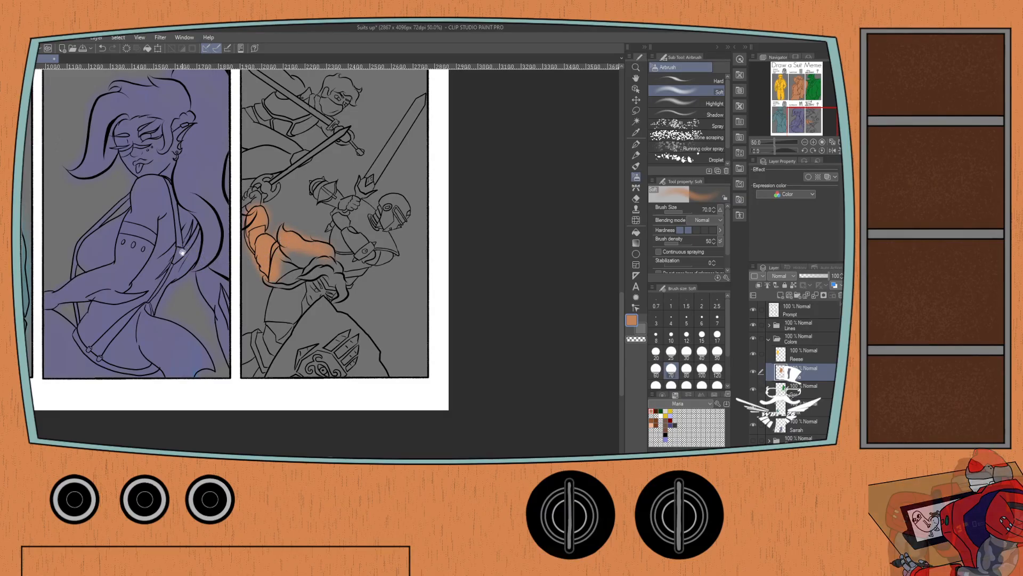
mouse_move(186, 250)
mouse_down()
mouse_move(240, 332)
mouse_move(187, 193)
mouse_up()
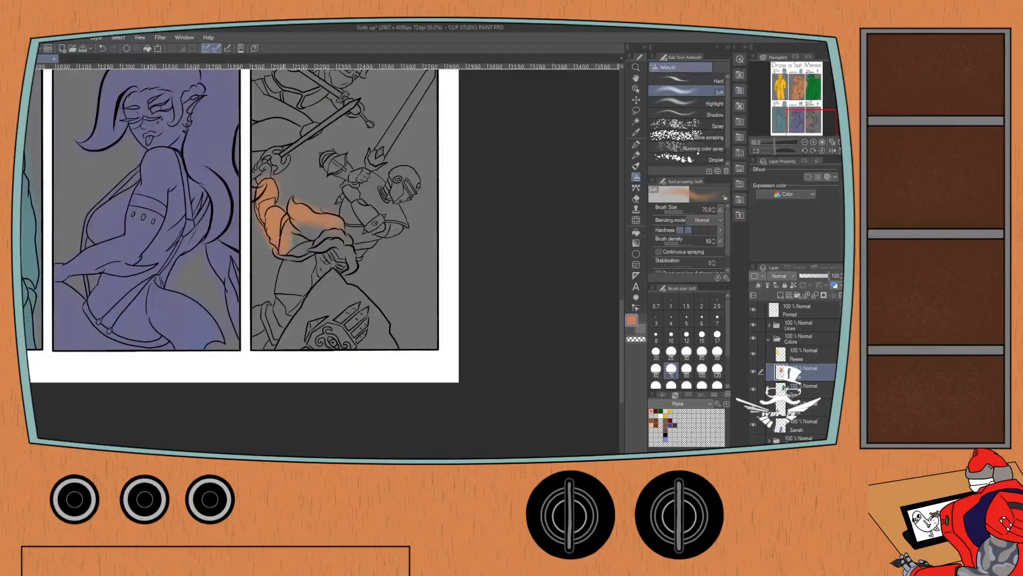
drag(282, 279, 283, 301)
mouse_move(296, 227)
mouse_down()
mouse_move(306, 266)
mouse_move(318, 227)
mouse_move(329, 251)
mouse_move(343, 236)
mouse_move(350, 269)
mouse_move(326, 278)
mouse_move(318, 269)
mouse_move(285, 322)
mouse_move(279, 303)
mouse_move(261, 315)
mouse_move(271, 347)
mouse_up()
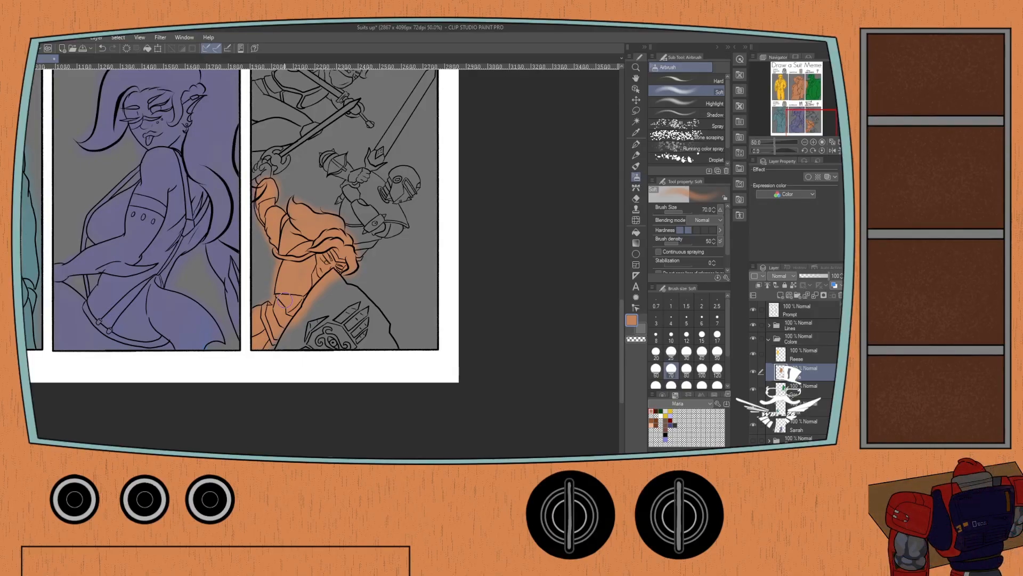
drag(259, 193, 257, 172)
mouse_move(331, 276)
mouse_down()
mouse_move(373, 309)
mouse_move(392, 342)
mouse_move(378, 322)
mouse_move(369, 336)
mouse_move(344, 297)
mouse_move(349, 355)
mouse_move(332, 312)
mouse_move(313, 348)
mouse_move(300, 314)
mouse_move(290, 353)
mouse_up()
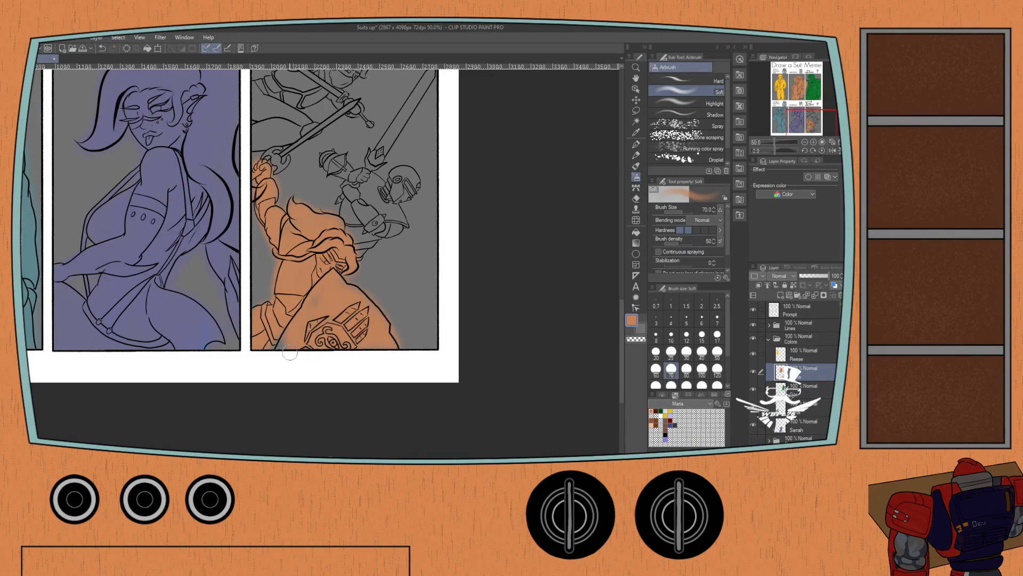
Color the foreground warrior's raised sword and hilt orange with the Soft airbrush at size 17.
scroll(287, 341, up, 4)
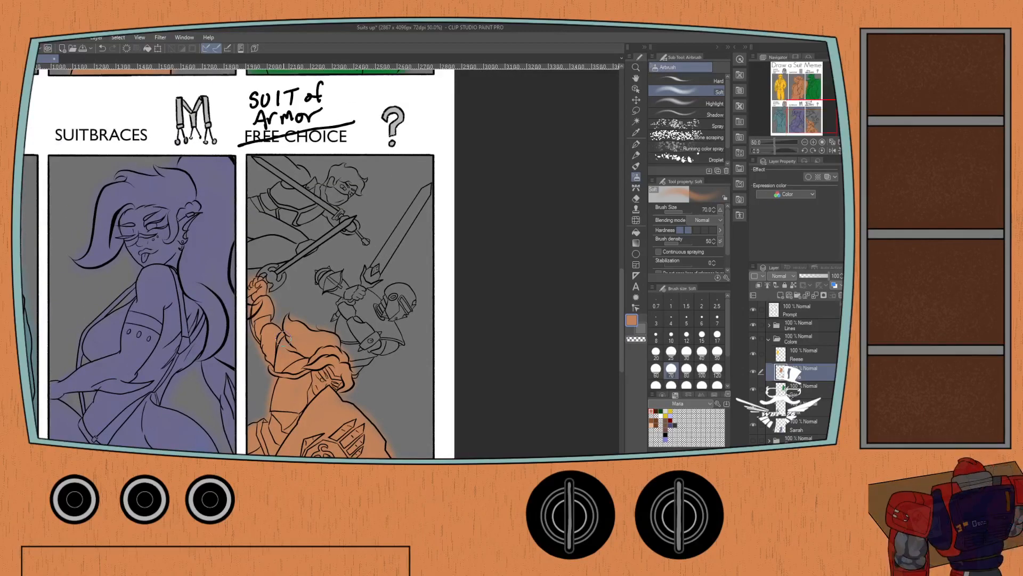
scroll(266, 258, up, 1)
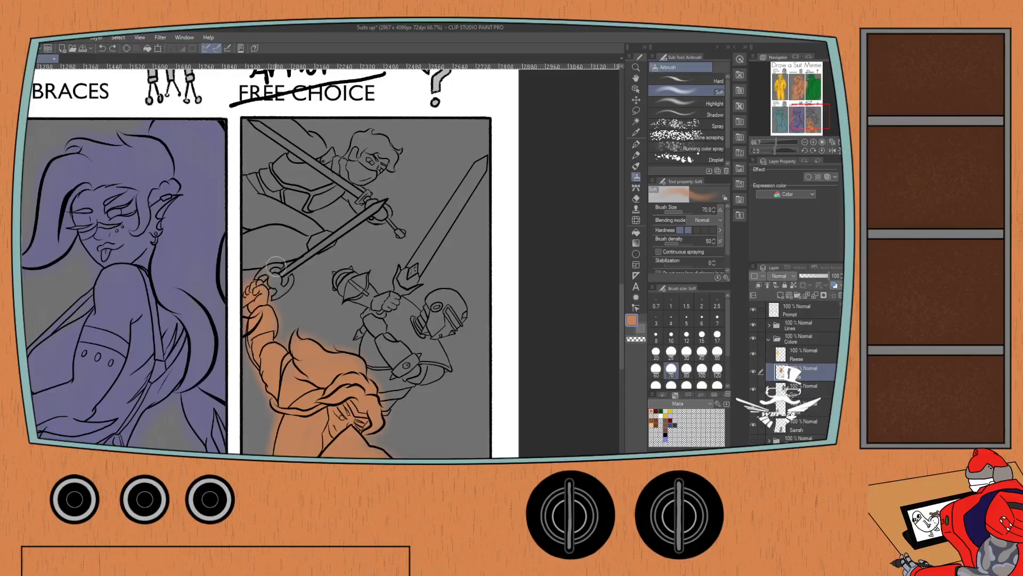
click(687, 335)
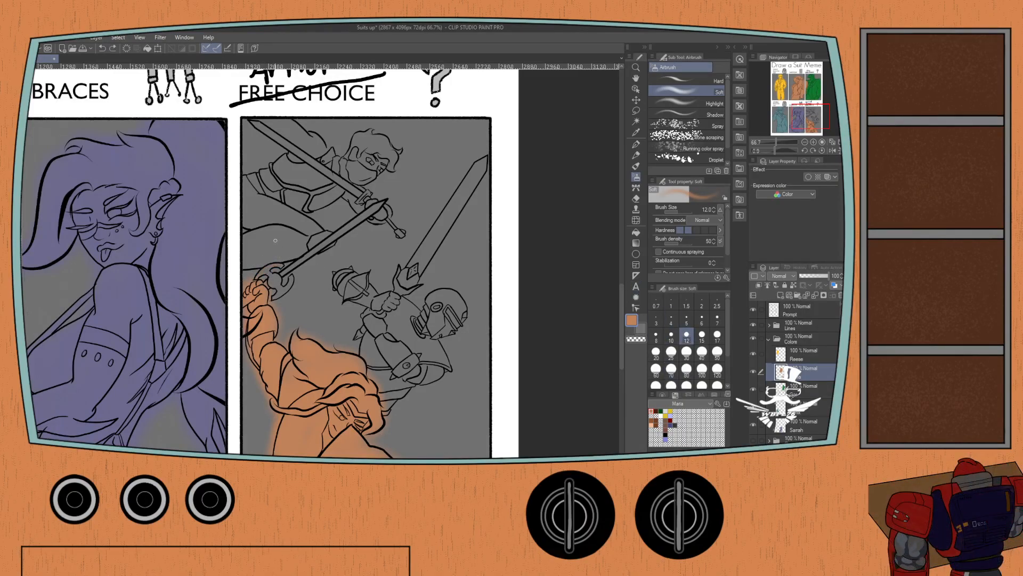
click(717, 335)
mouse_move(280, 264)
mouse_down()
mouse_move(260, 275)
mouse_move(271, 285)
mouse_move(378, 210)
mouse_up()
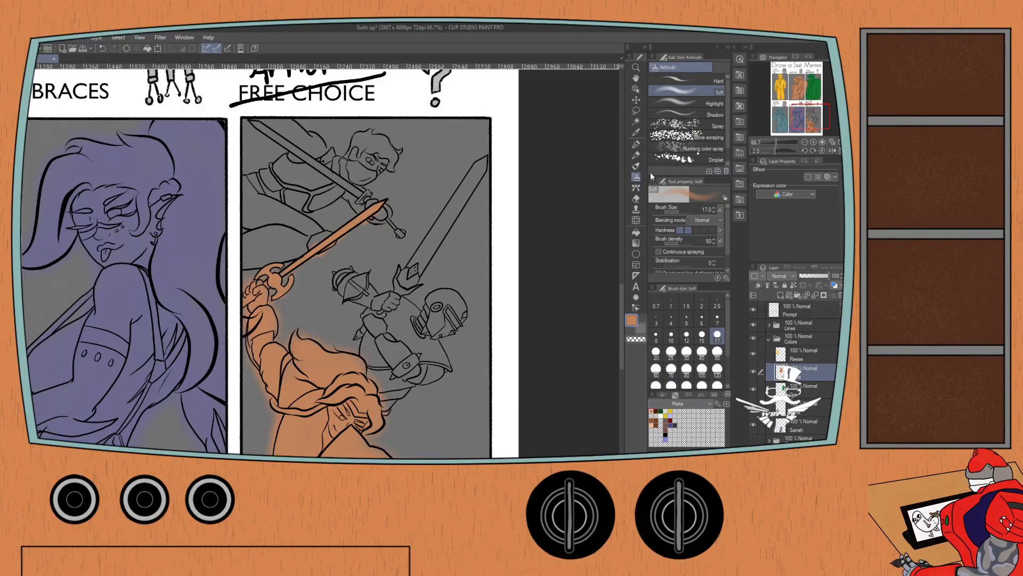
Switch to the teal character's color set and color layer, choose the teal, and set the Soft airbrush to size 30.
click(653, 198)
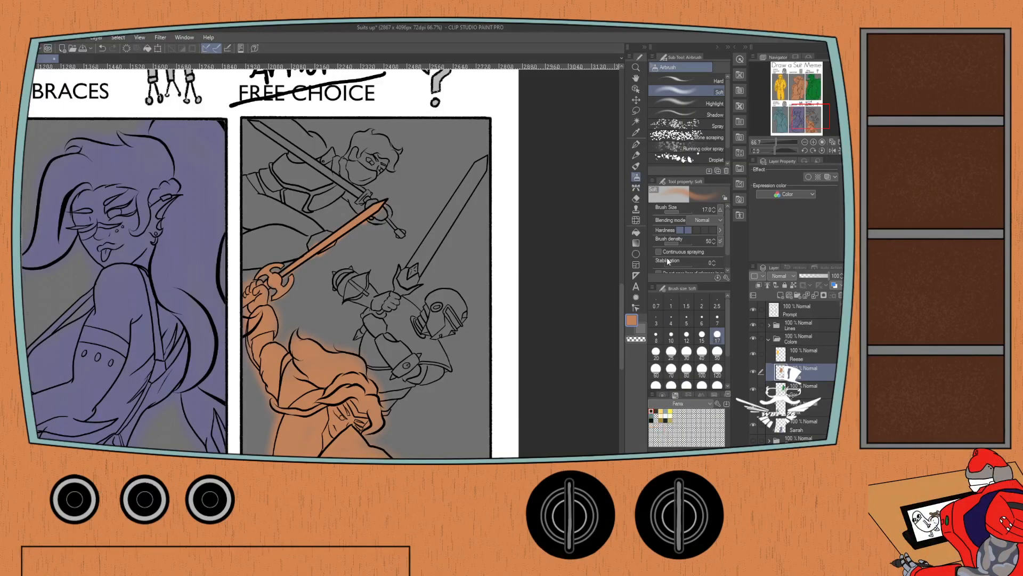
click(660, 410)
click(782, 353)
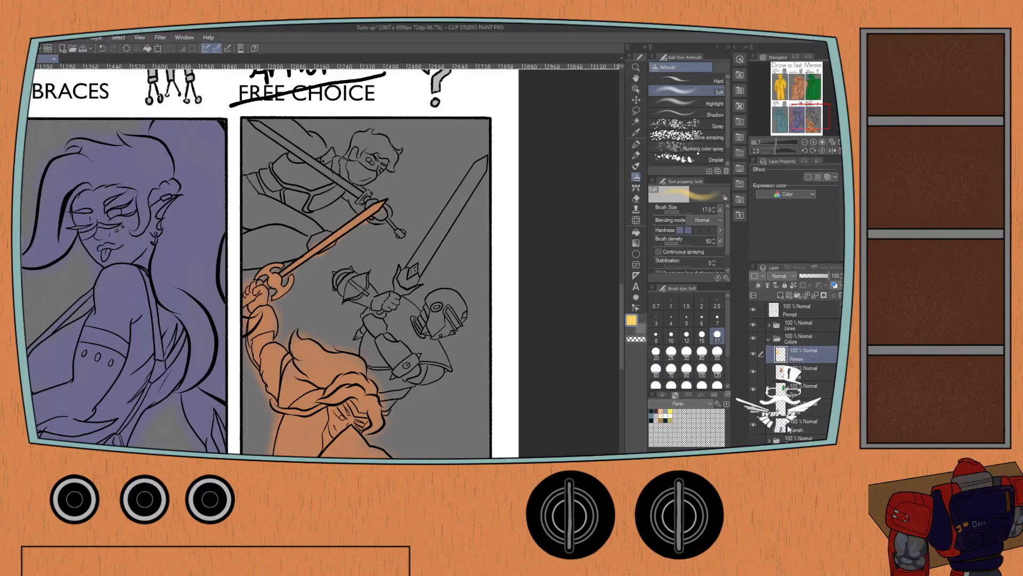
click(797, 406)
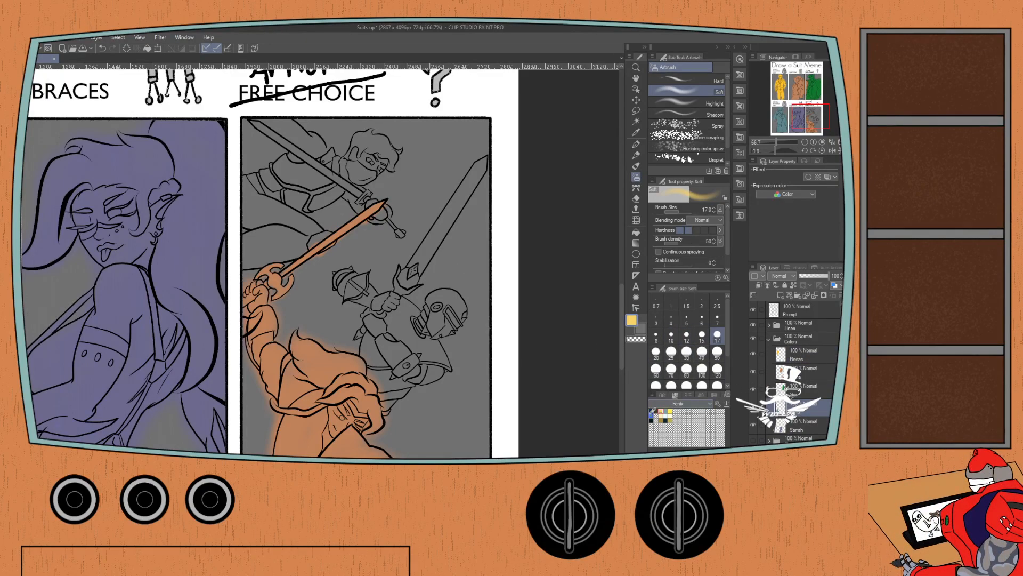
click(651, 414)
click(686, 351)
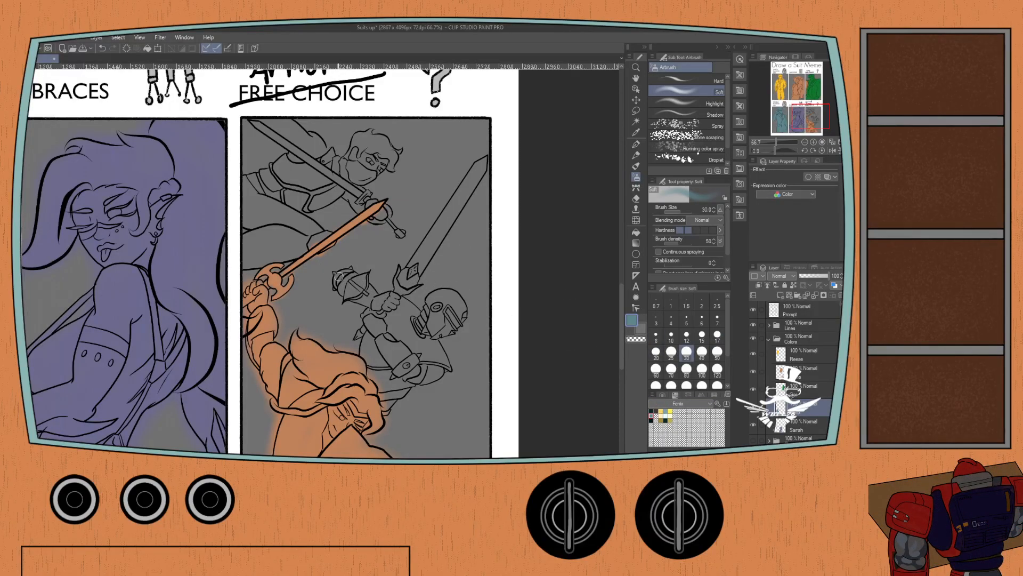
Airbrush the helmeted figure's gauntlets, arm and torso teal in the Suit of Armor panel at brush size 30.
scroll(120, 262, down, 2)
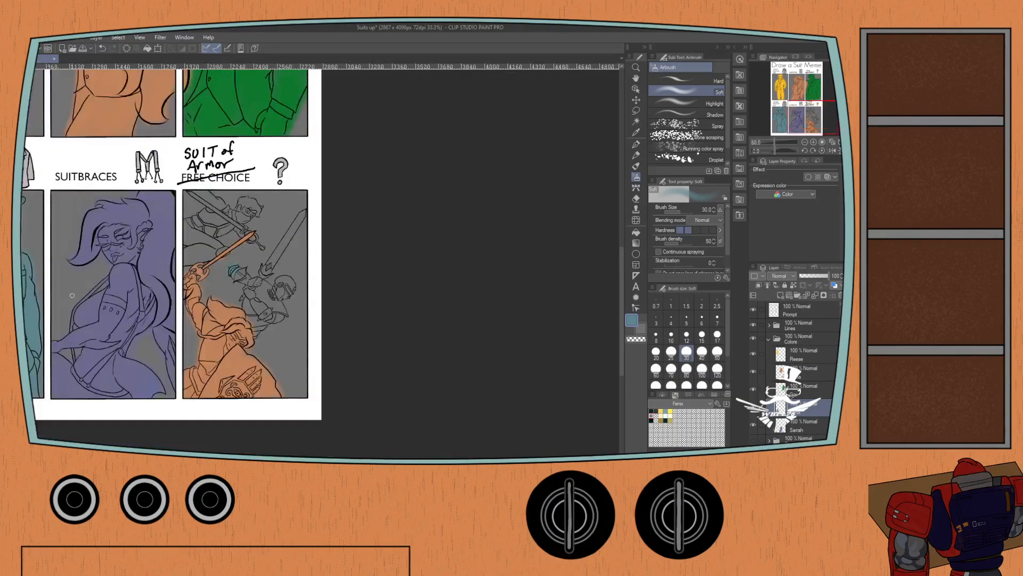
drag(83, 306, 194, 341)
scroll(88, 285, up, 1)
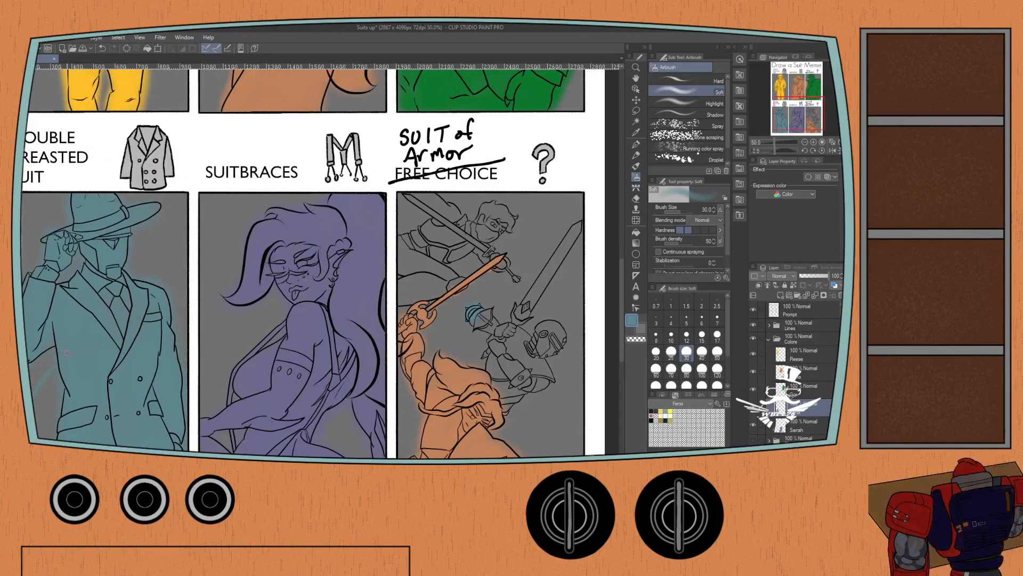
scroll(59, 346, up, 1)
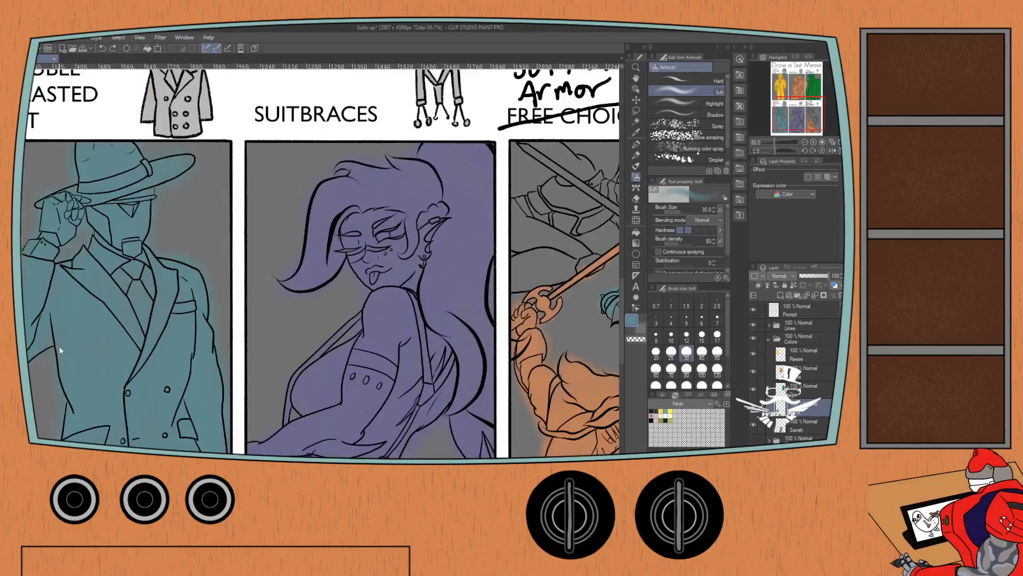
drag(553, 307, 444, 304)
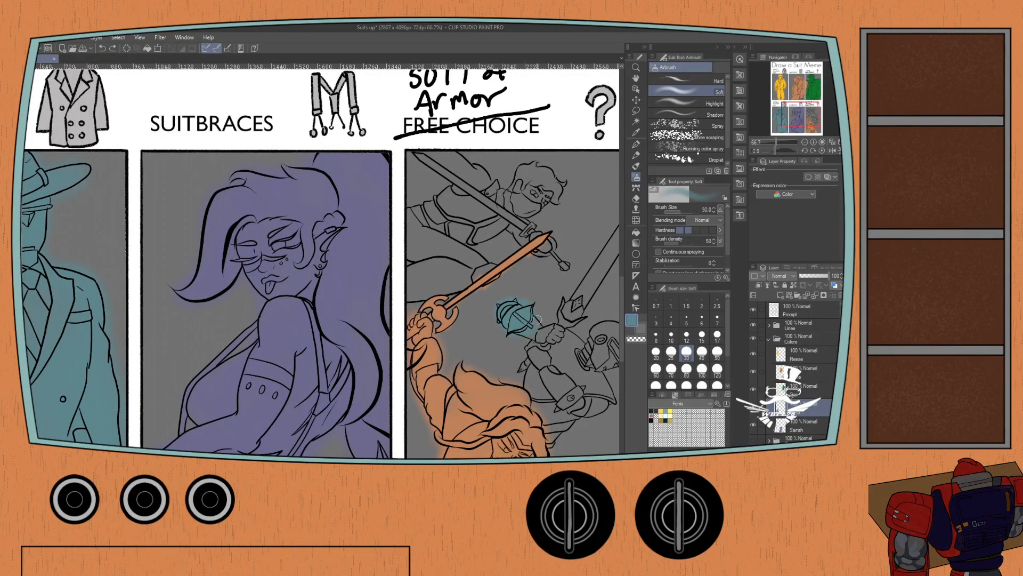
mouse_move(537, 320)
mouse_down()
mouse_move(542, 338)
mouse_move(557, 334)
mouse_up()
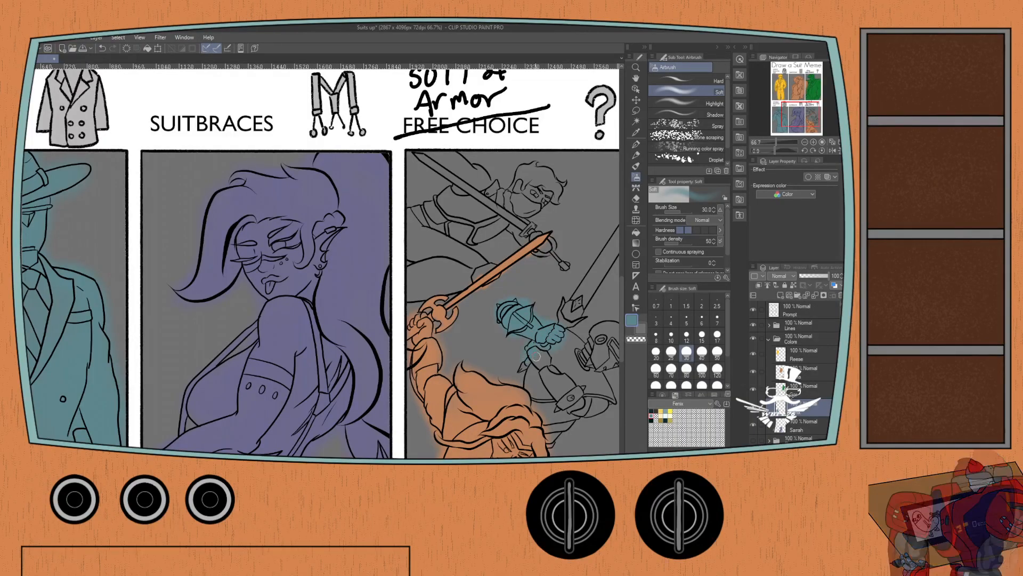
scroll(533, 357, down, 1)
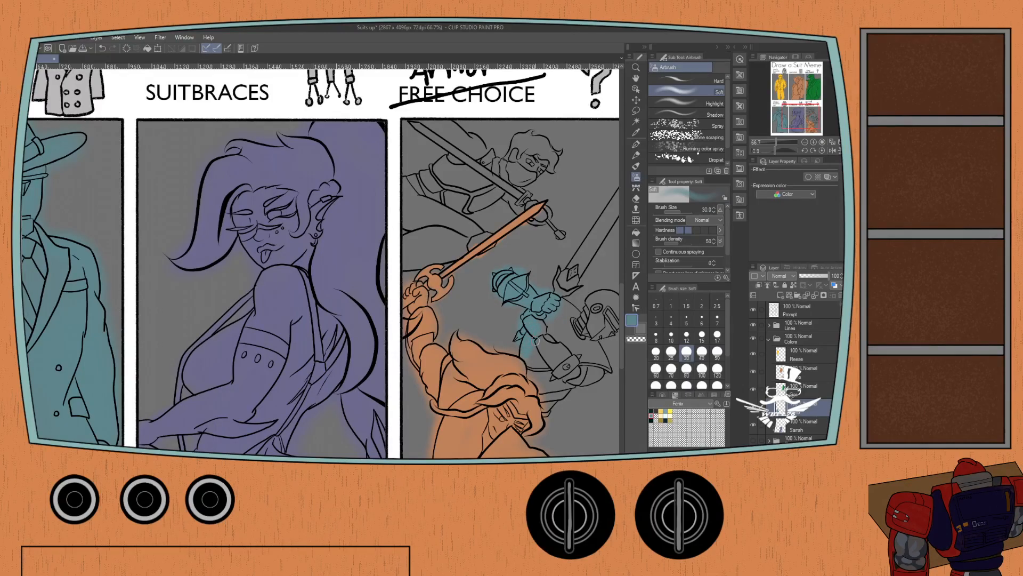
mouse_move(537, 341)
mouse_down()
mouse_move(540, 380)
mouse_move(554, 362)
mouse_up()
mouse_move(547, 336)
mouse_down()
mouse_move(567, 312)
mouse_move(552, 355)
mouse_move(551, 302)
mouse_move(550, 312)
mouse_move(489, 283)
mouse_up()
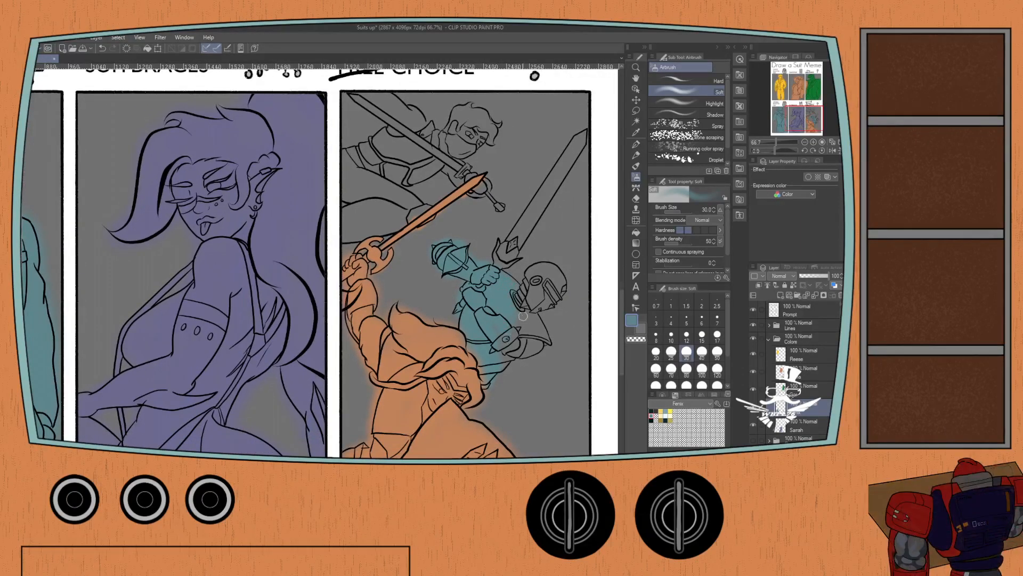
Airbrush the helmeted figure's helmet, shoulder and greatsword teal at brush size 40.
click(701, 353)
drag(523, 304, 521, 344)
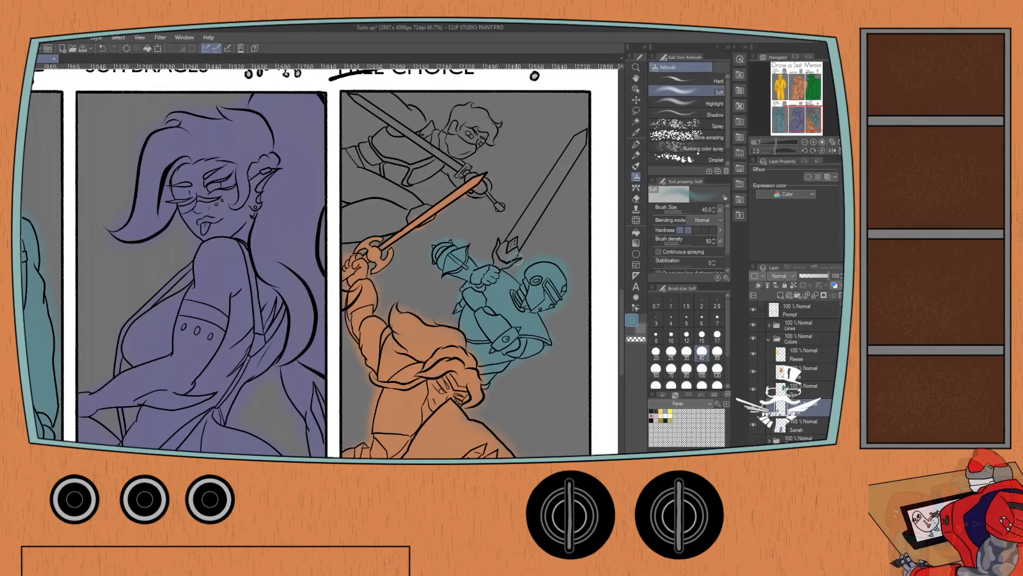
mouse_move(497, 249)
mouse_down()
mouse_move(459, 297)
mouse_move(494, 256)
mouse_move(503, 262)
mouse_move(525, 224)
mouse_up()
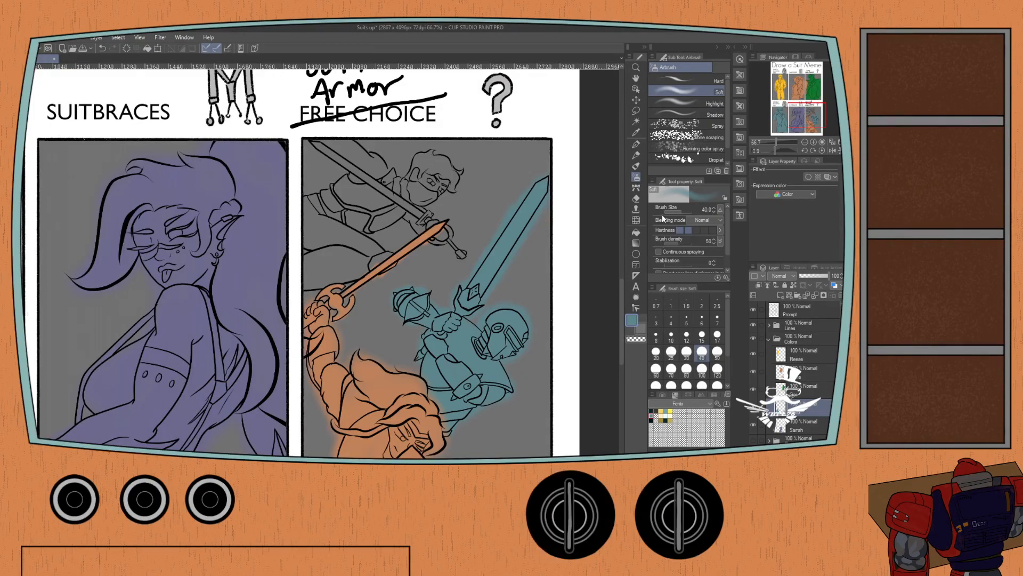
Switch to the masked swordsman's color set and choose its golden yellow.
click(654, 263)
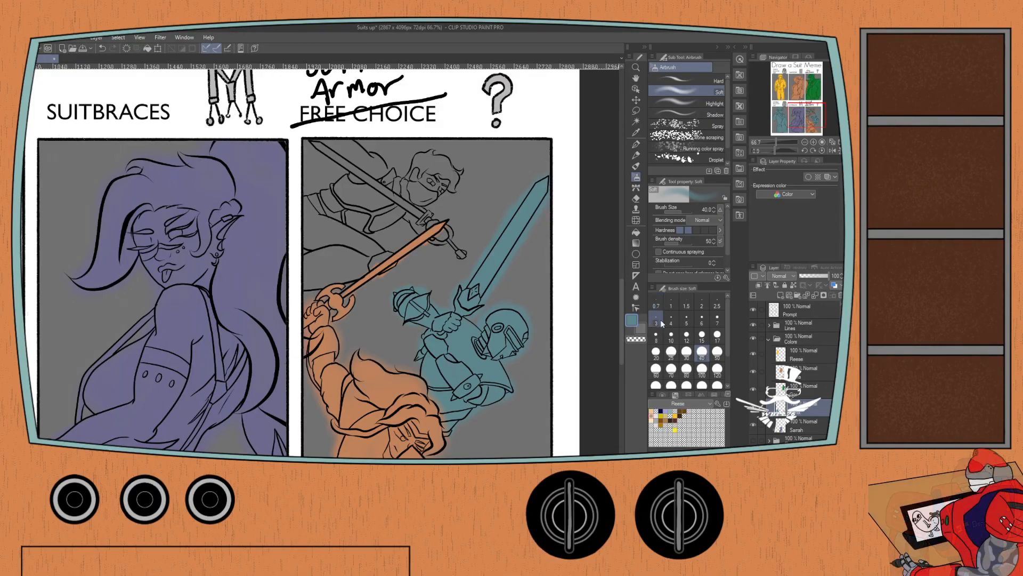
click(661, 415)
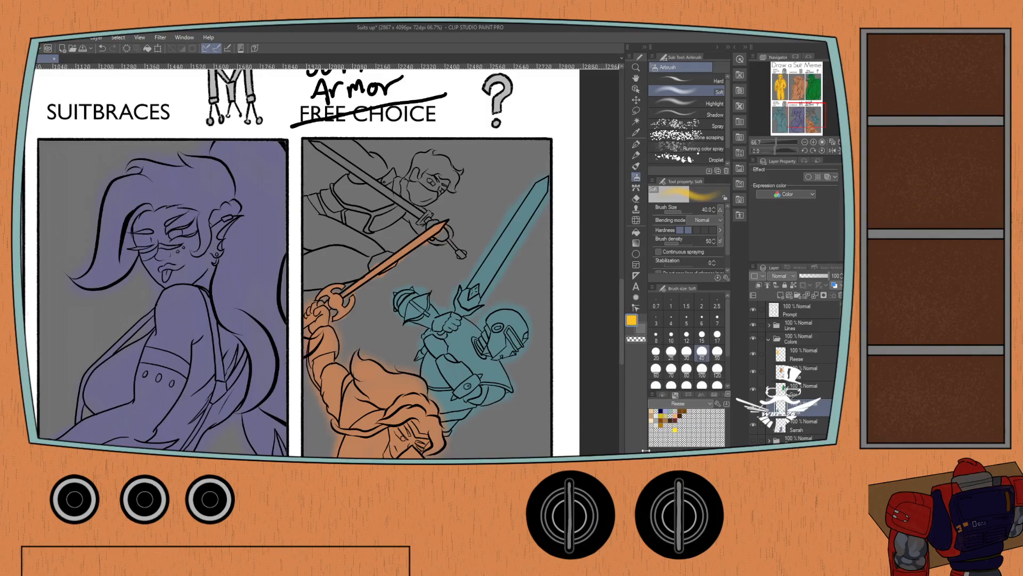
scroll(298, 311, down, 1)
mouse_move(307, 266)
mouse_down()
mouse_move(304, 225)
mouse_move(308, 241)
mouse_move(316, 221)
mouse_move(319, 238)
mouse_move(322, 215)
mouse_move(338, 210)
mouse_move(308, 182)
mouse_move(337, 183)
mouse_up()
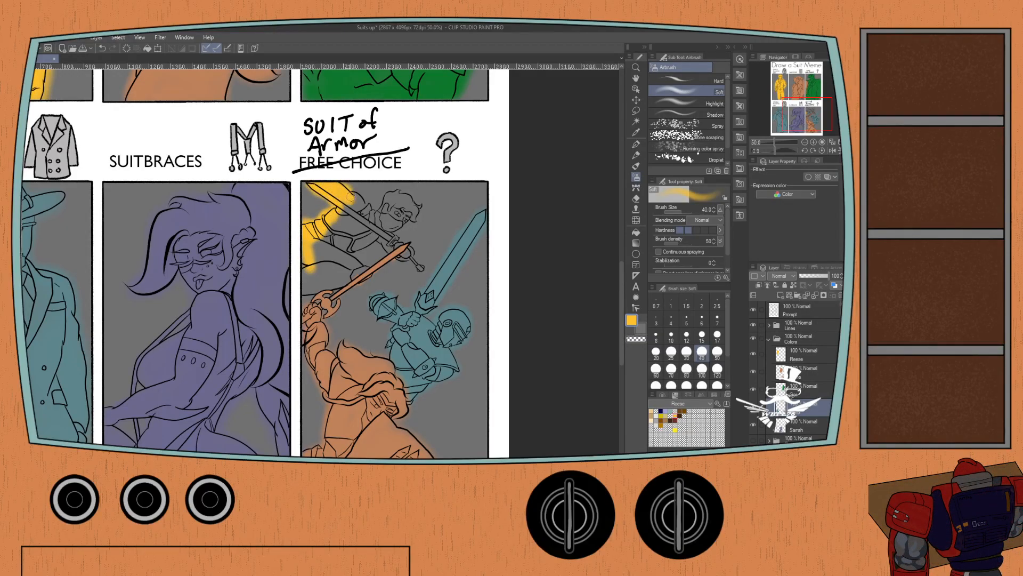
key(ctrl+z)
key(ctrl+z)
key(ctrl+z)
key(ctrl+z)
Airbrush the masked swordsman's legs, armor, arms and head golden yellow on the yellow character's own color layer.
click(798, 355)
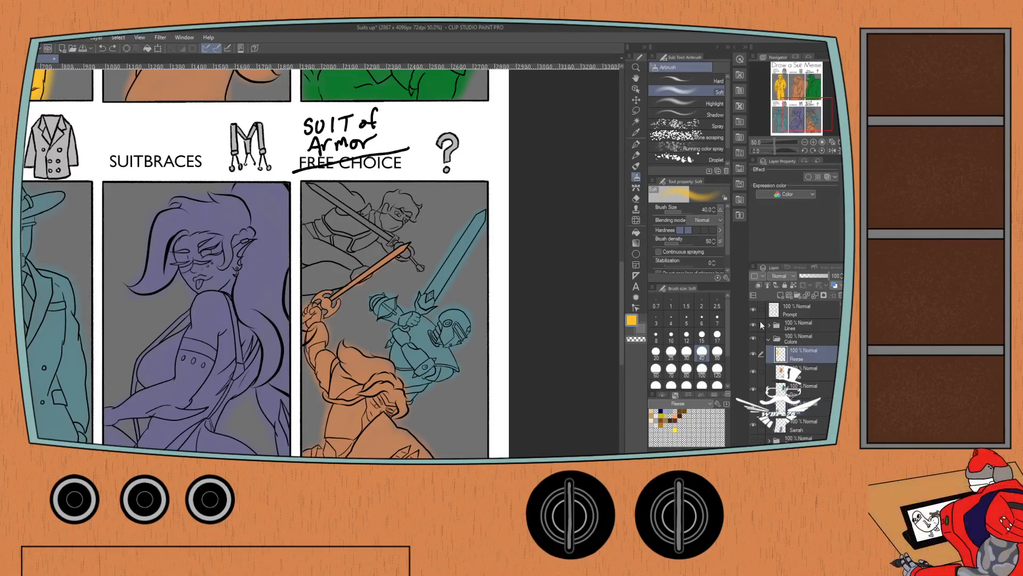
mouse_move(298, 251)
mouse_down()
mouse_move(308, 230)
mouse_move(314, 258)
mouse_move(316, 244)
mouse_move(359, 269)
mouse_move(334, 286)
mouse_move(332, 268)
mouse_move(319, 284)
mouse_move(309, 288)
mouse_move(310, 267)
mouse_move(303, 292)
mouse_up()
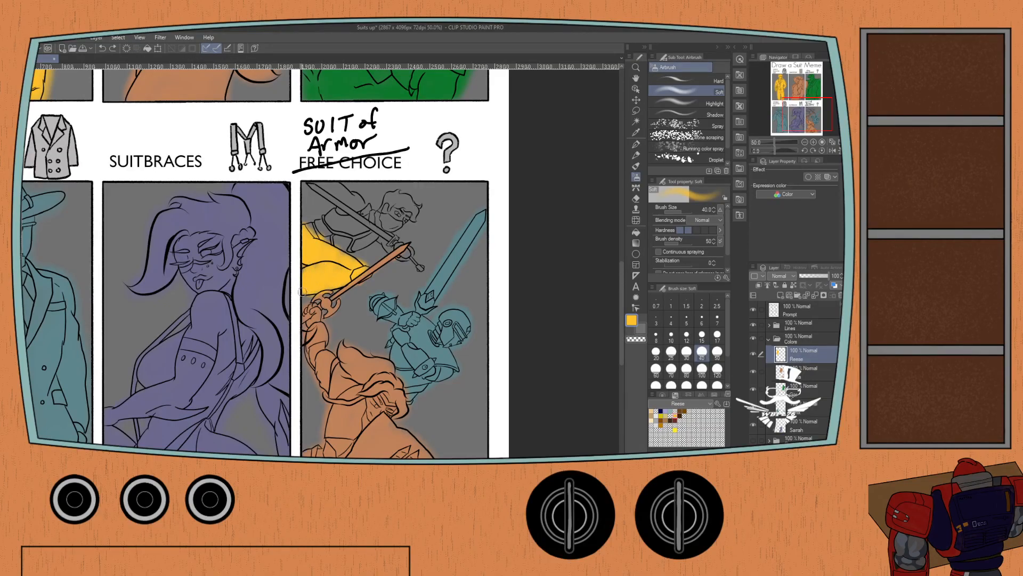
drag(367, 278, 367, 283)
mouse_move(315, 239)
mouse_down()
mouse_move(322, 215)
mouse_move(336, 249)
mouse_move(353, 219)
mouse_move(356, 251)
mouse_move(375, 205)
mouse_move(389, 223)
mouse_move(390, 196)
mouse_move(400, 194)
mouse_move(419, 210)
mouse_move(394, 246)
mouse_up()
Move the orange warrior's color layer above the yellow one and airbrush the masked swordsman's sword and hilt yellow.
drag(794, 372, 796, 356)
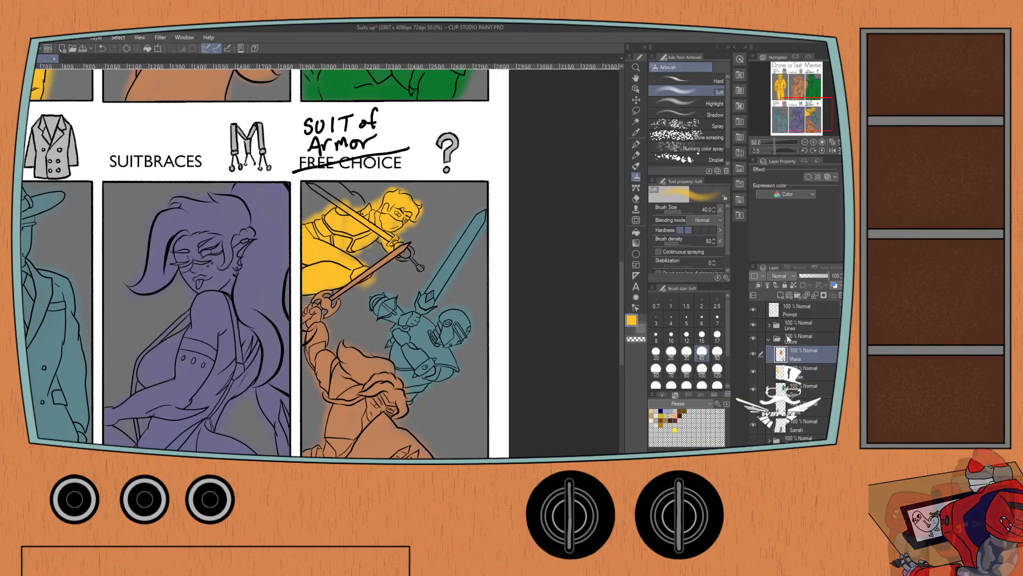
drag(398, 250, 419, 269)
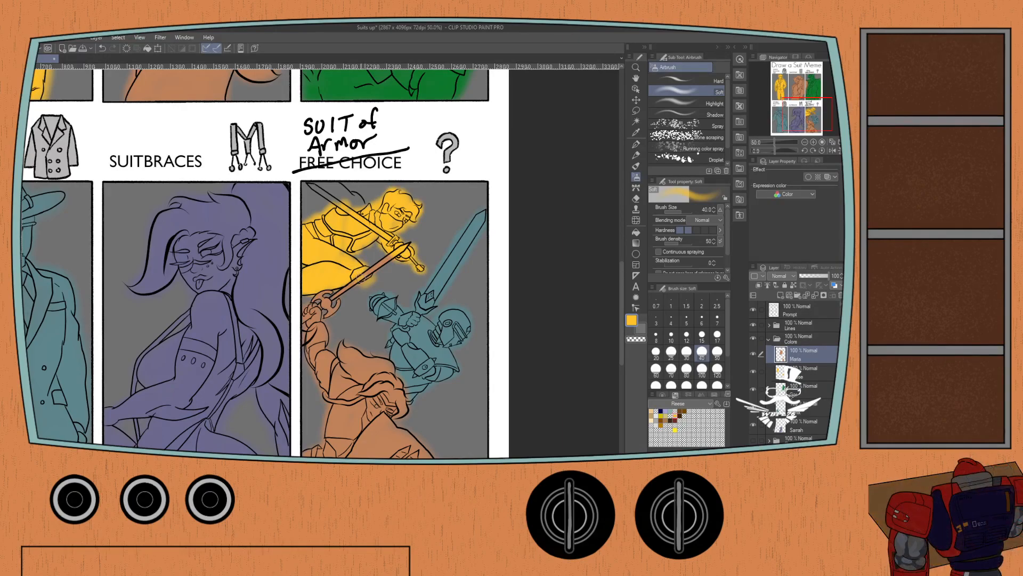
mouse_move(342, 215)
mouse_down()
mouse_move(309, 185)
mouse_move(340, 198)
mouse_move(333, 179)
mouse_move(354, 194)
mouse_up()
Save the Suits up file with the flat-colored panels.
scroll(208, 251, down, 1)
scroll(209, 251, down, 1)
drag(124, 213, 194, 290)
key(ctrl+s)
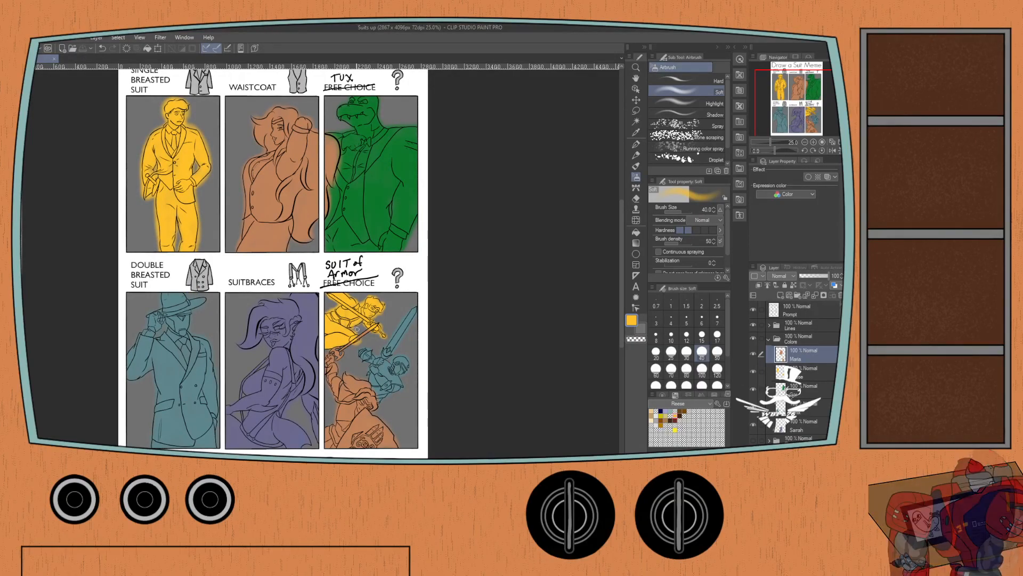
click(359, 292)
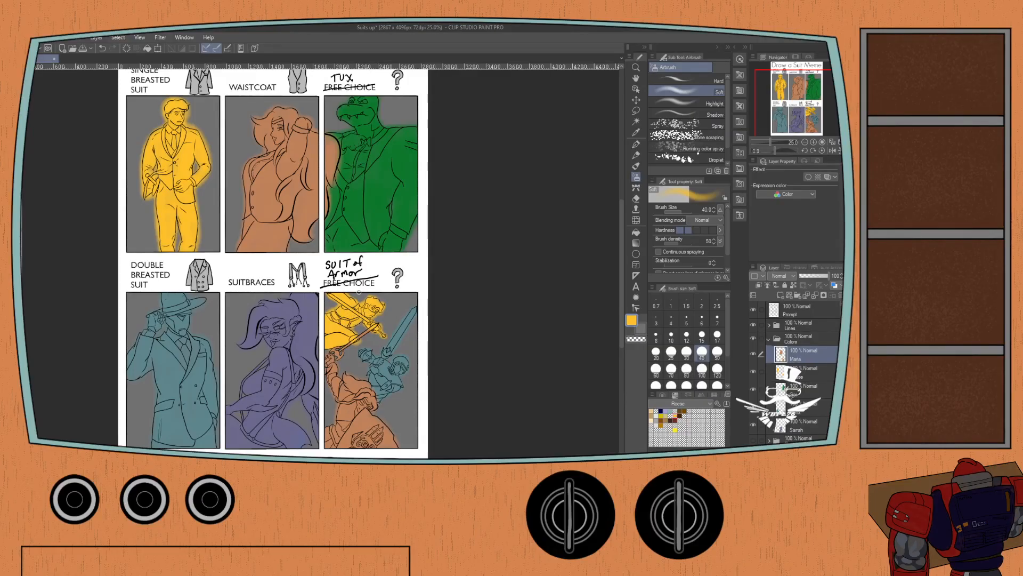